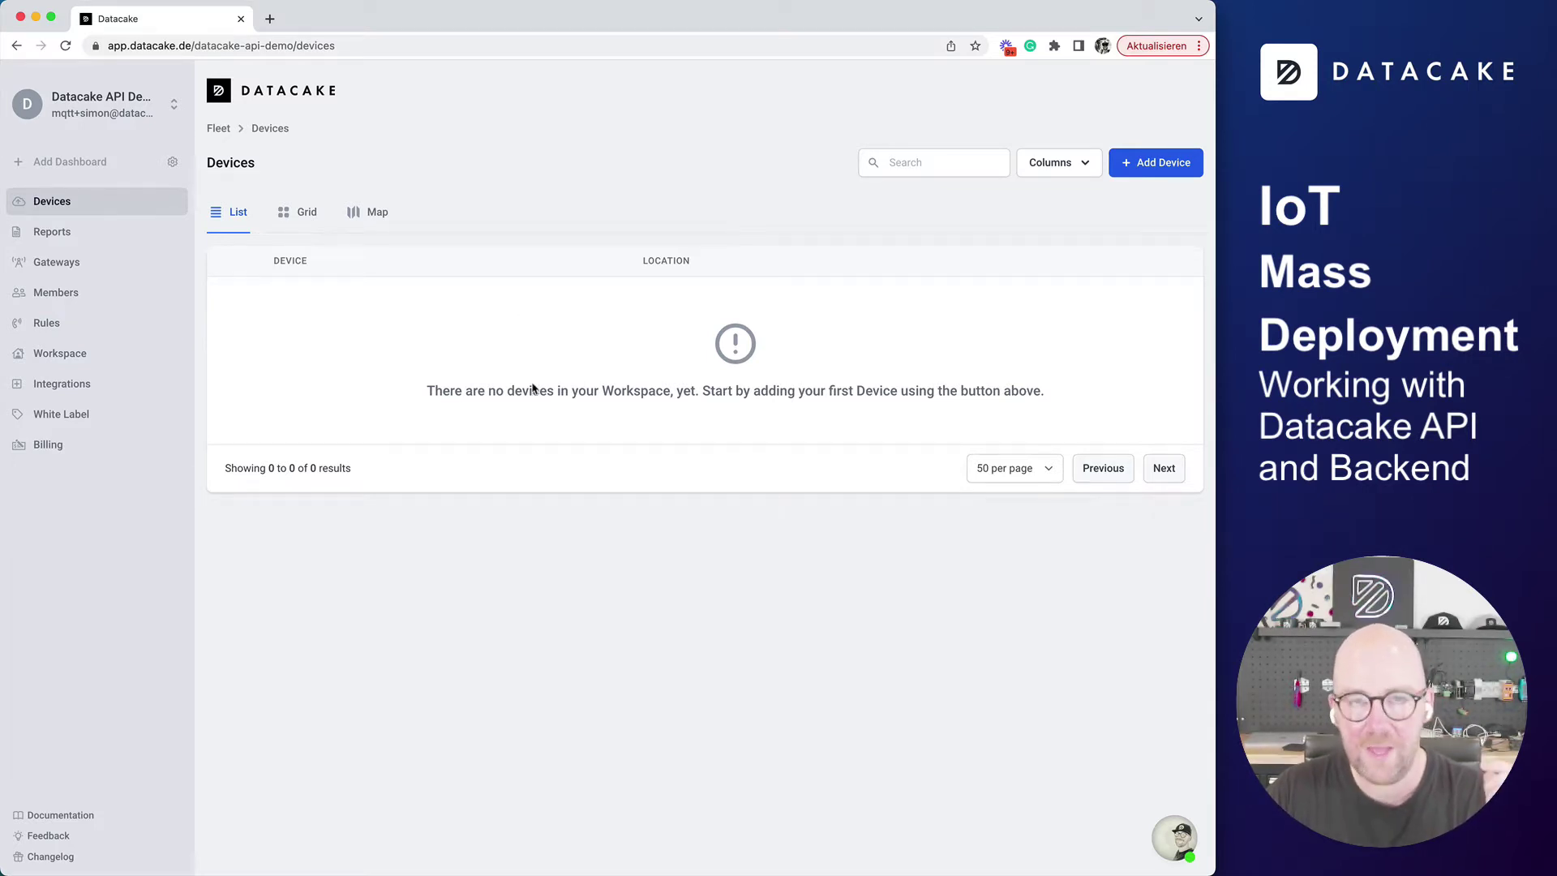
Start a new API device under a new product named 'IoT Fill Level Sensor'
{"action": "left_click", "coordinate": [1157, 166]}
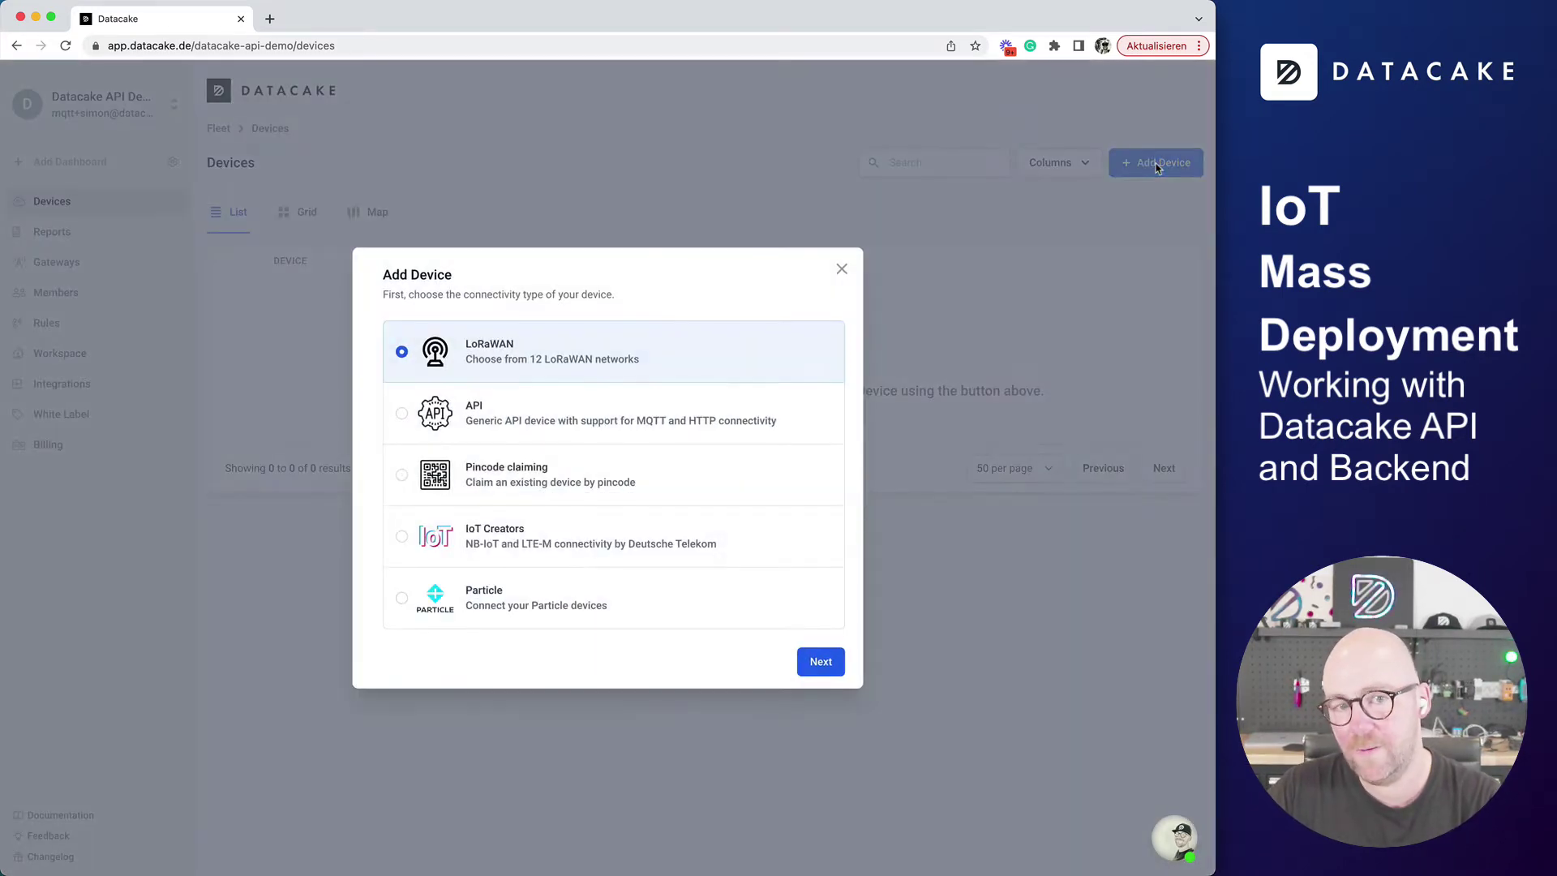
{"action": "left_click", "coordinate": [521, 416]}
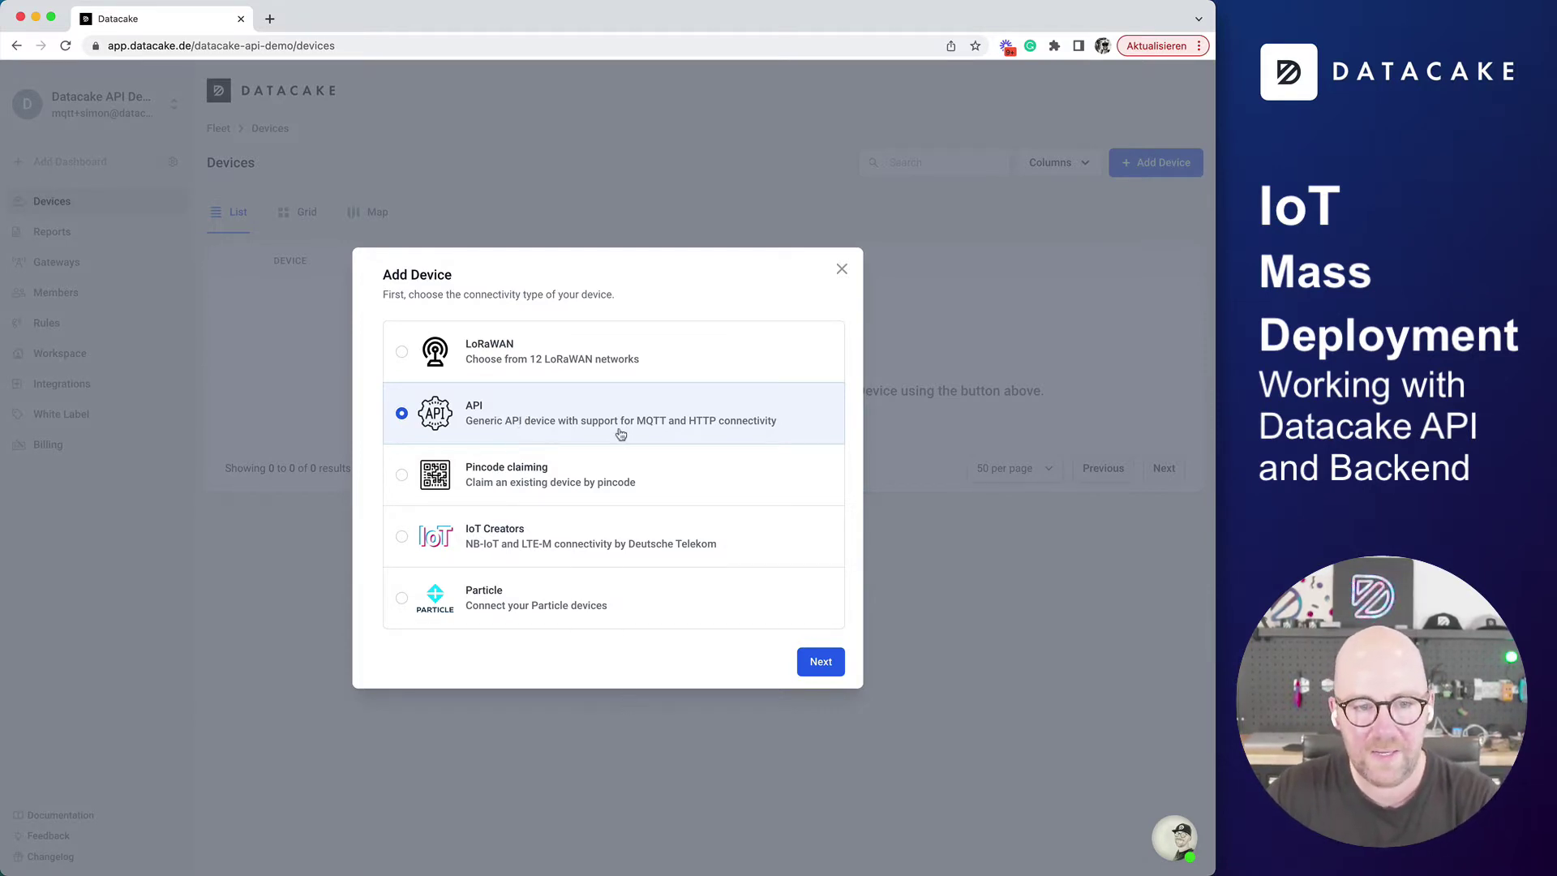
{"action": "left_click", "coordinate": [834, 662]}
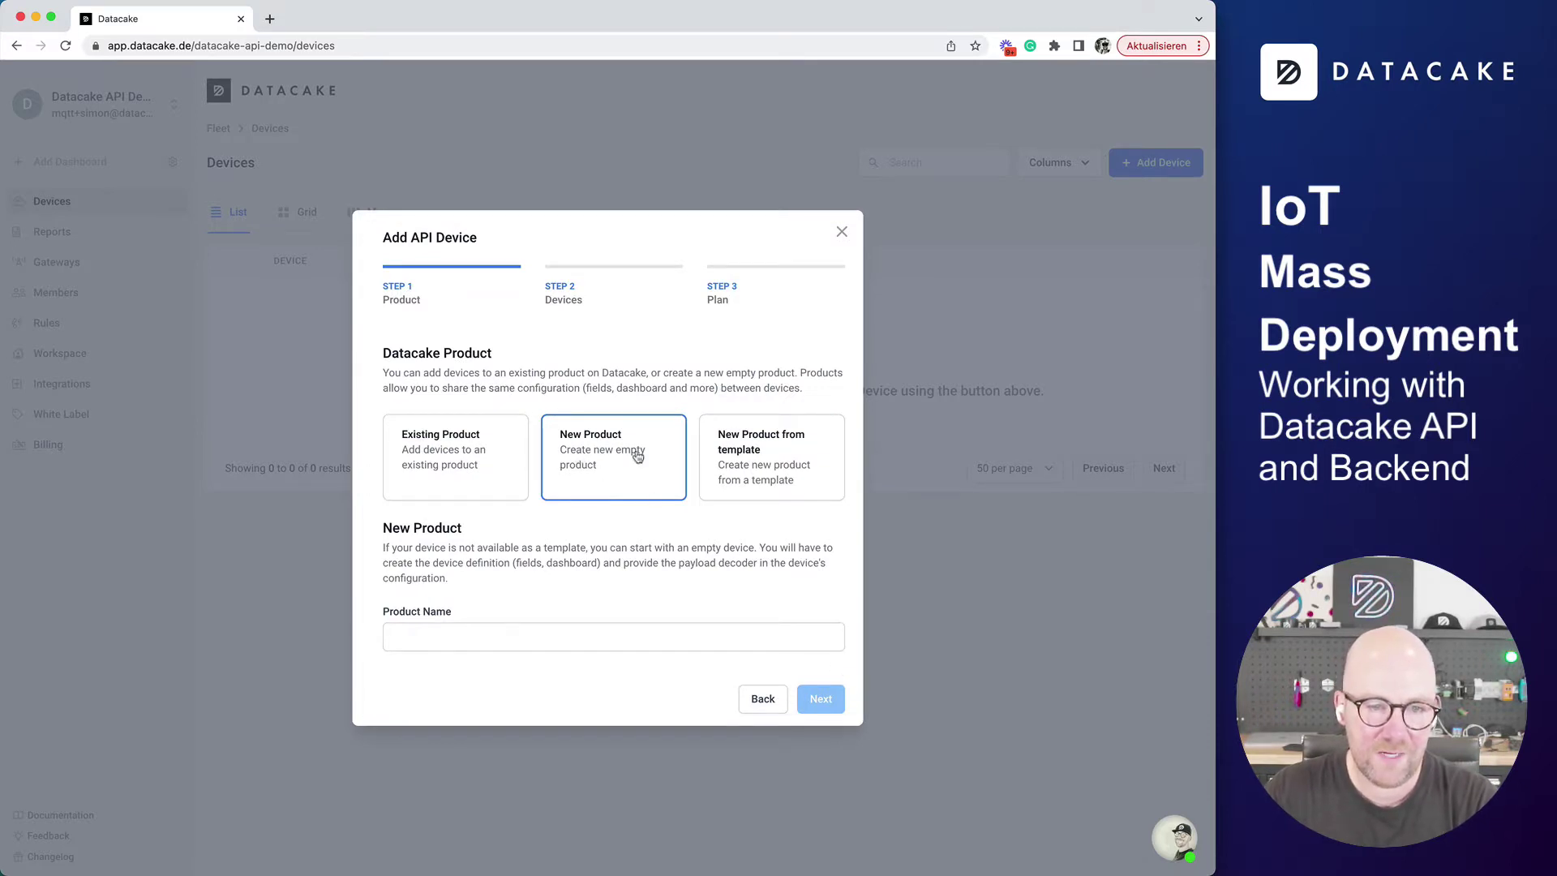
{"action": "left_click", "coordinate": [488, 641]}
{"action": "type", "text": "IoT Fill"}
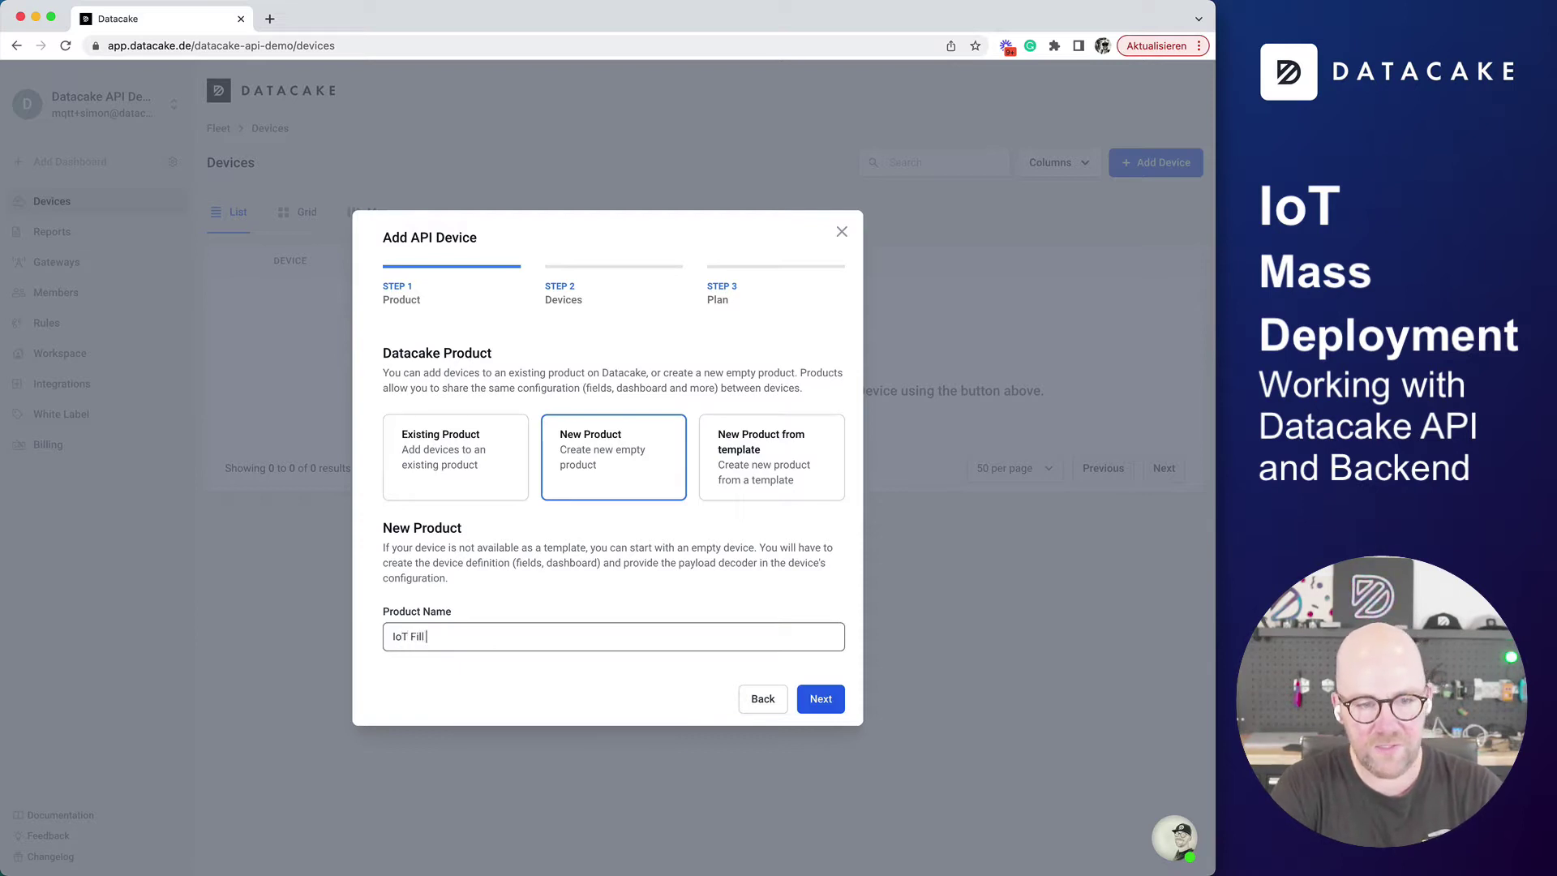
{"action": "type", "text": " Level Sensor"}
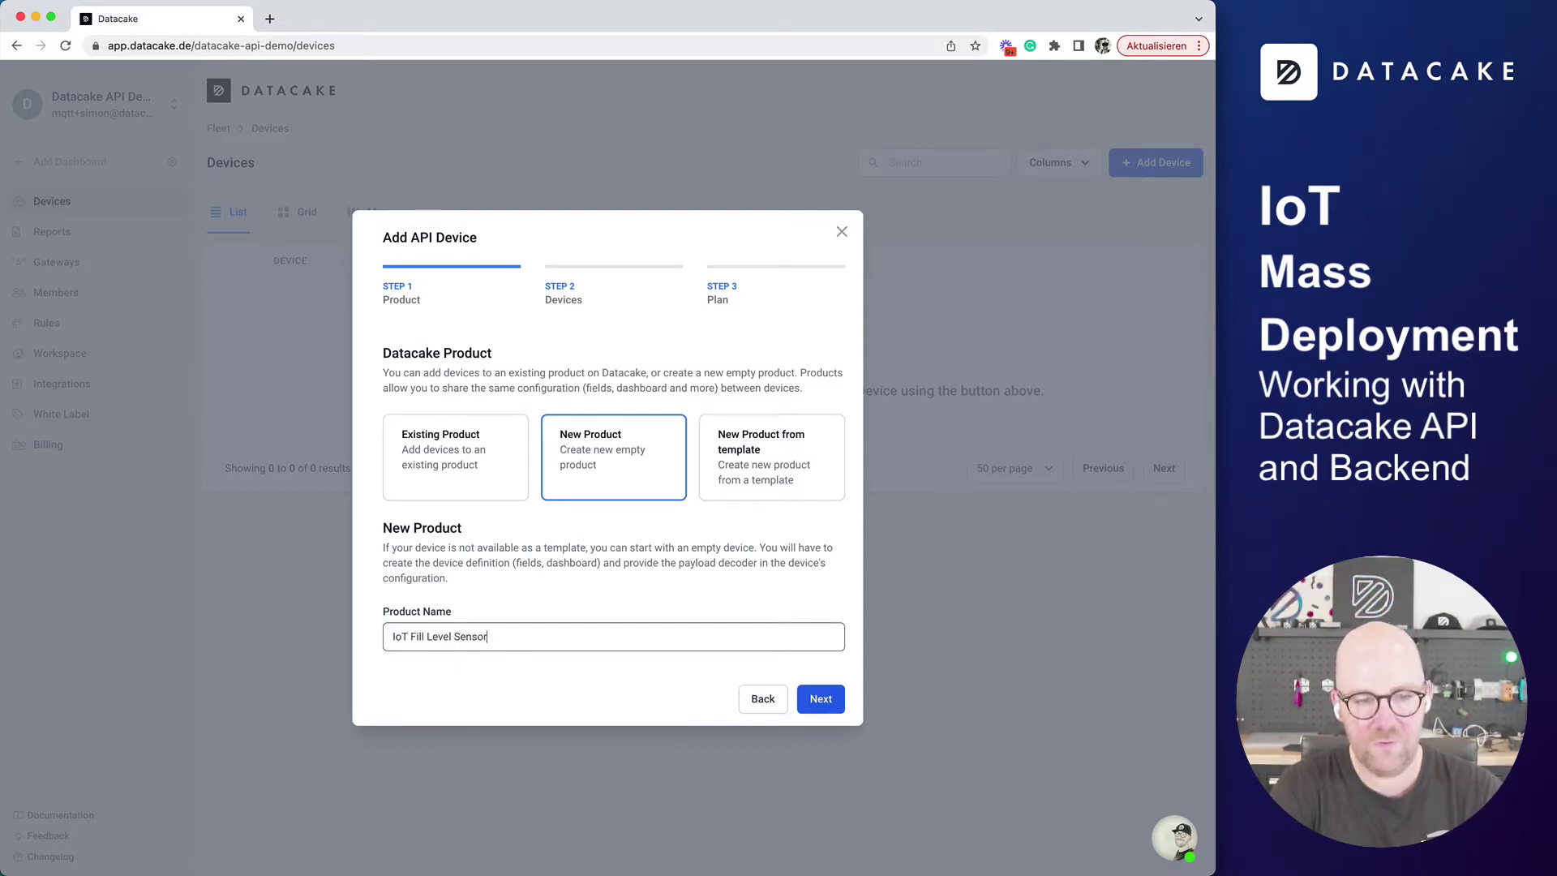
{"action": "left_click", "coordinate": [824, 706]}
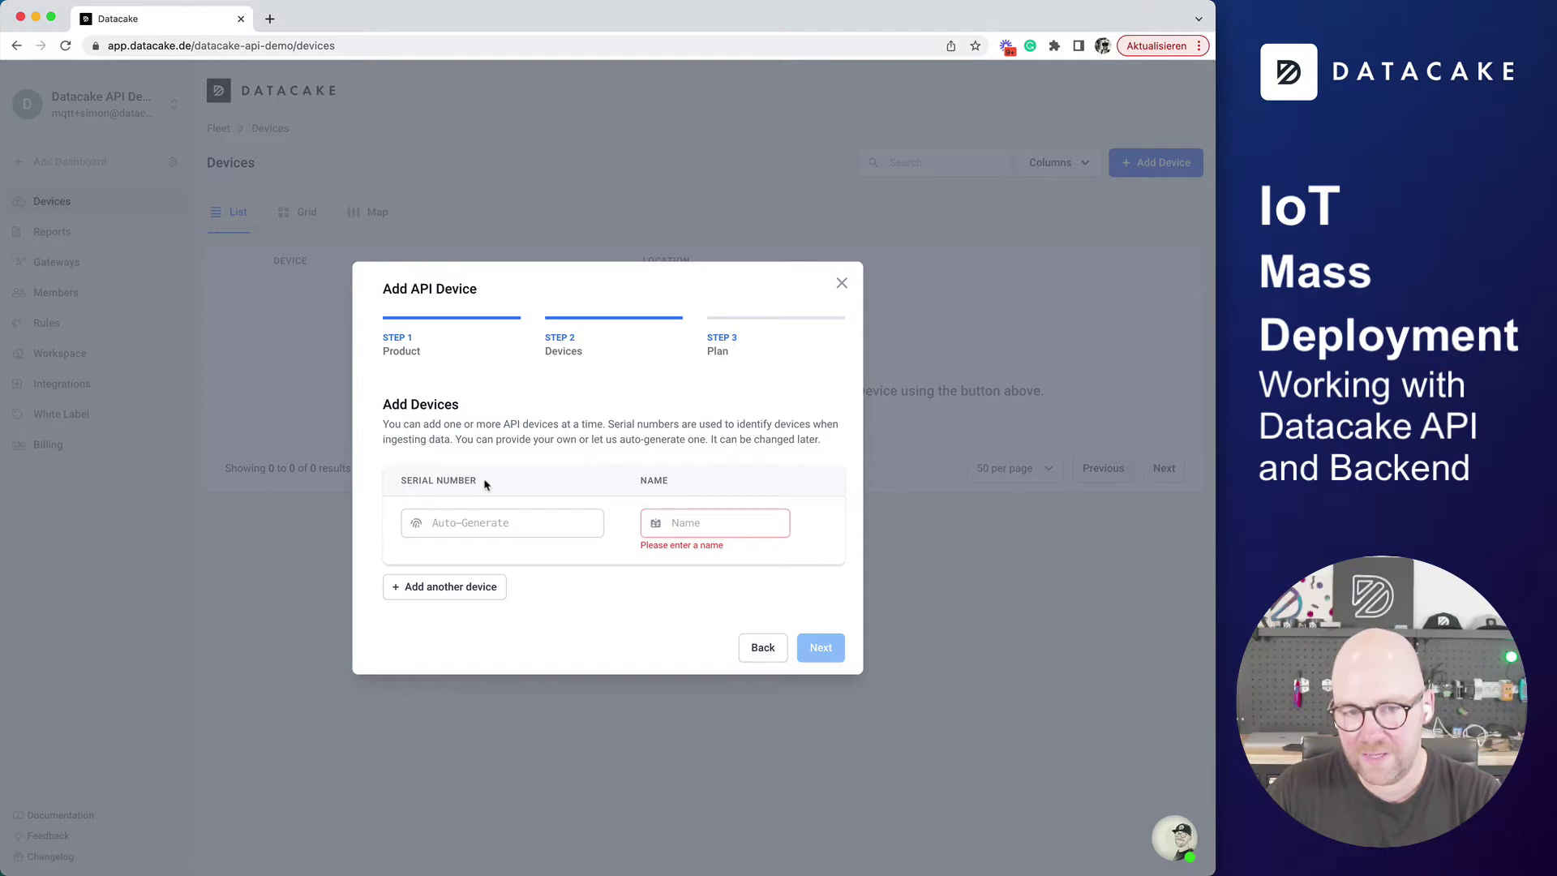
Name the device 'Fill Level Sensor Template' and add it on the Free plan
{"action": "left_click", "coordinate": [695, 521]}
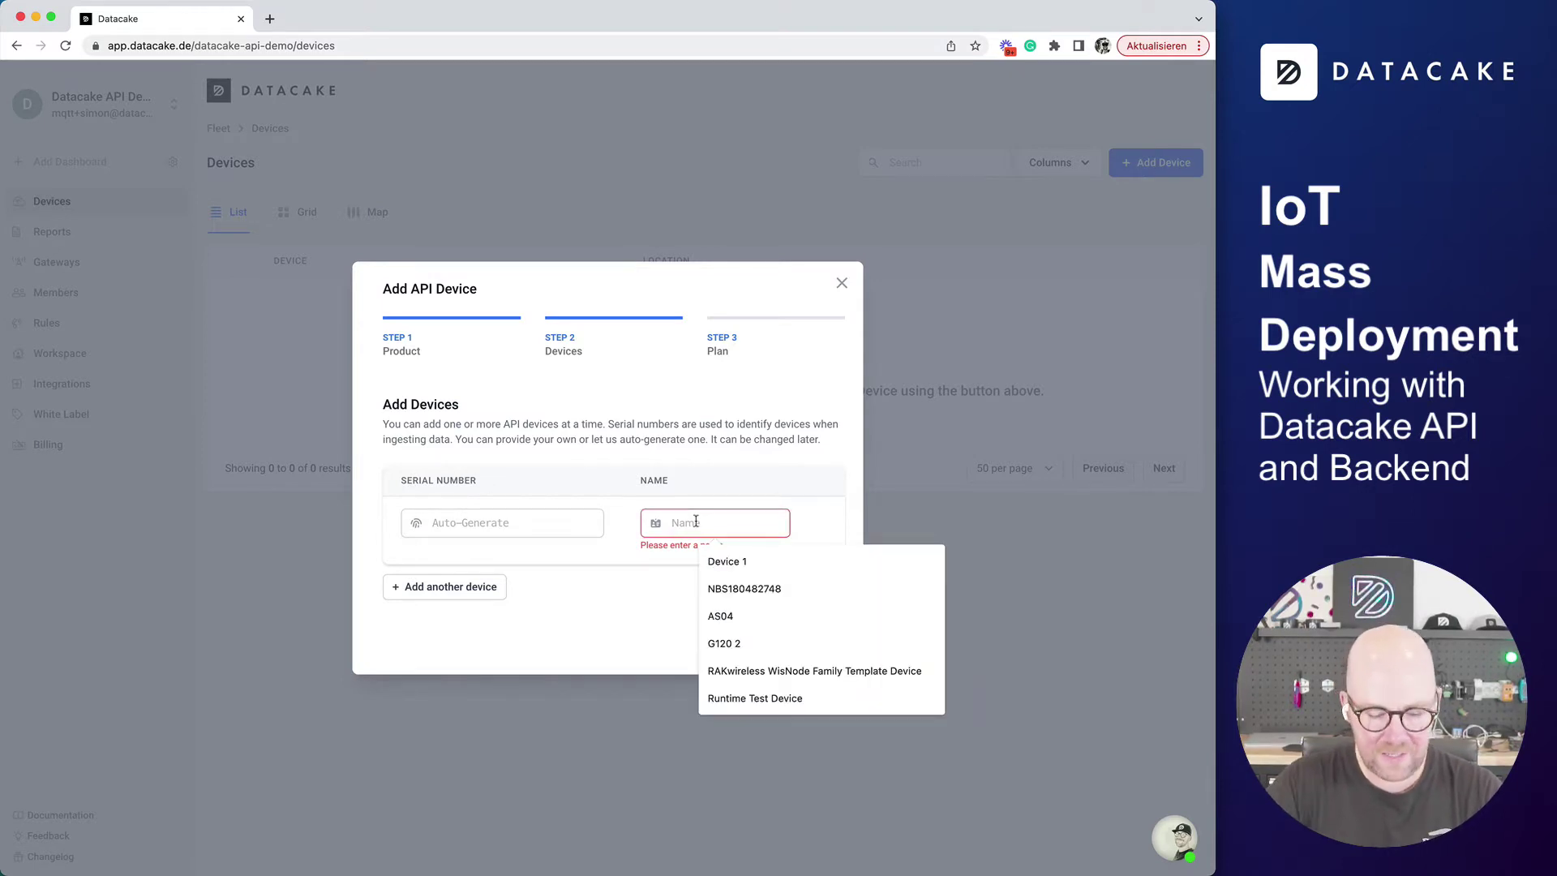
{"action": "type", "text": "Fill L"}
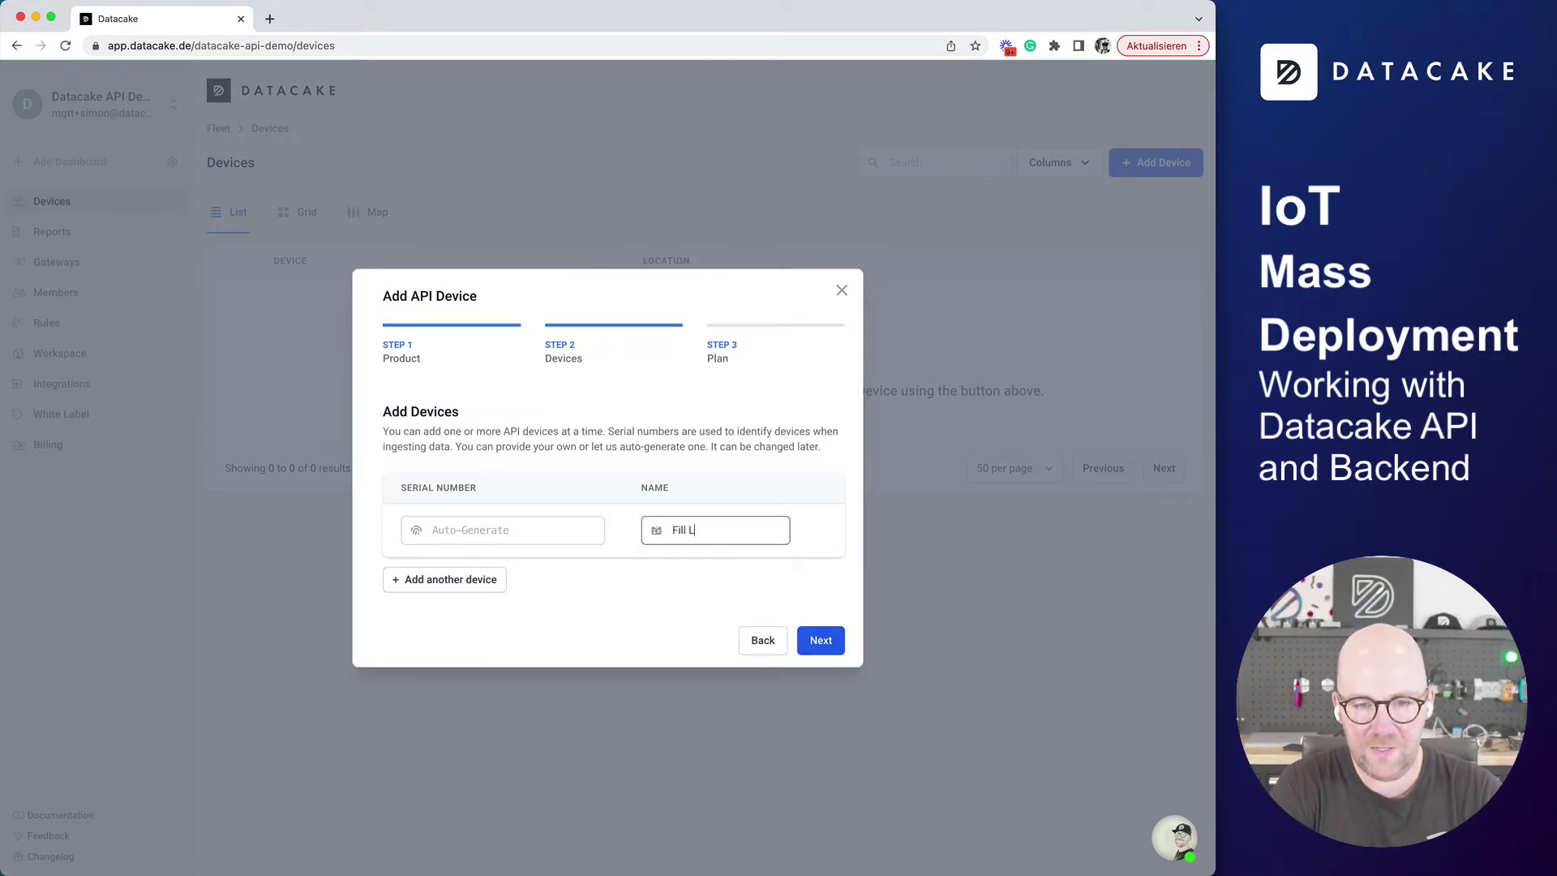
{"action": "type", "text": "evel Sens"}
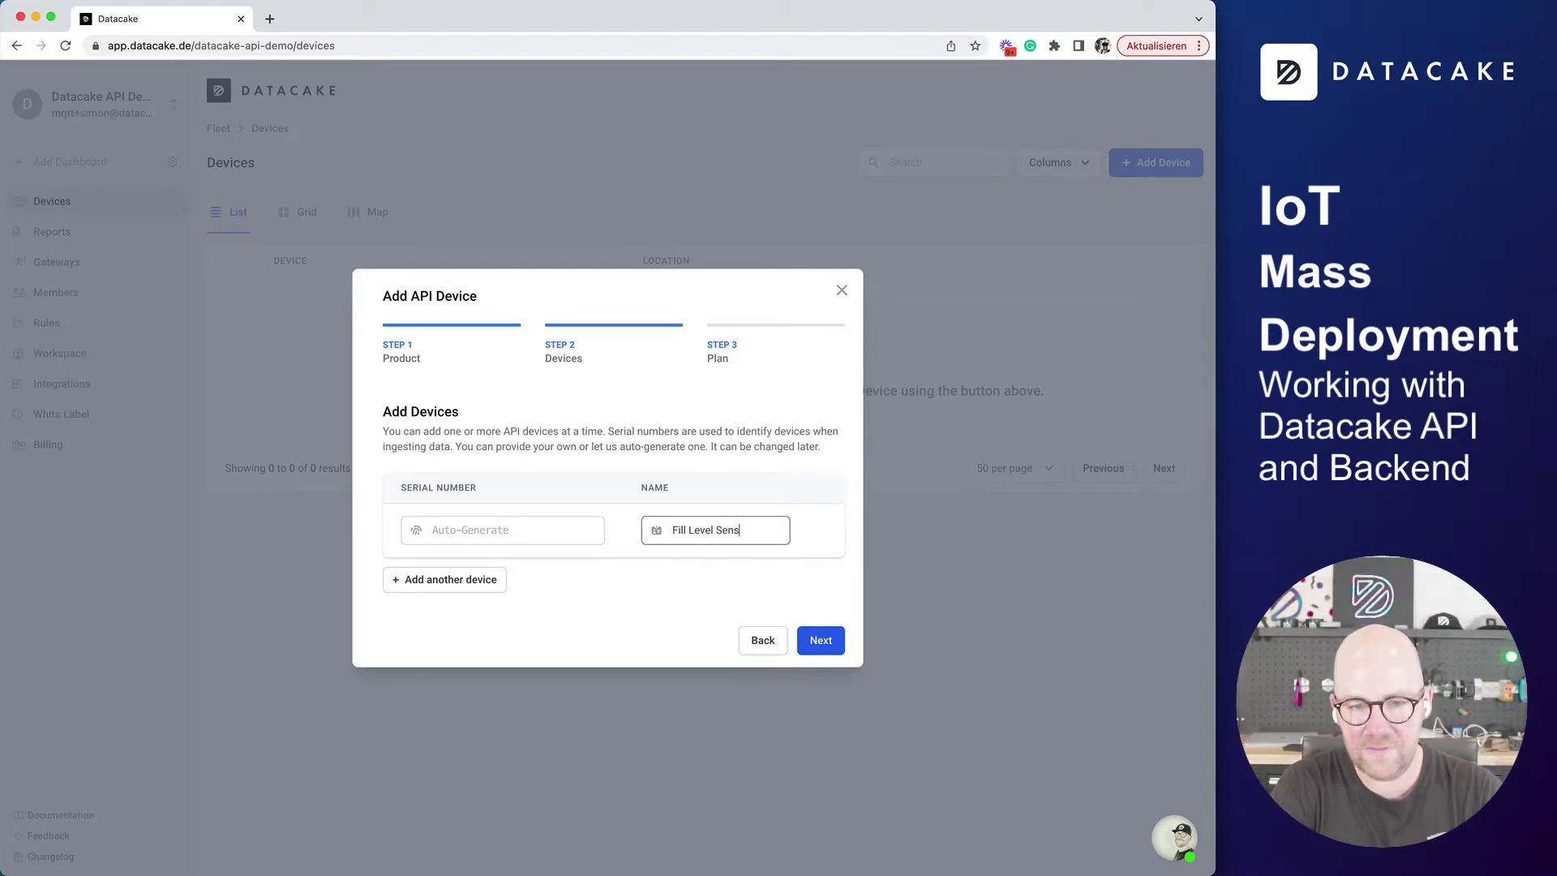
{"action": "type", "text": "or Template"}
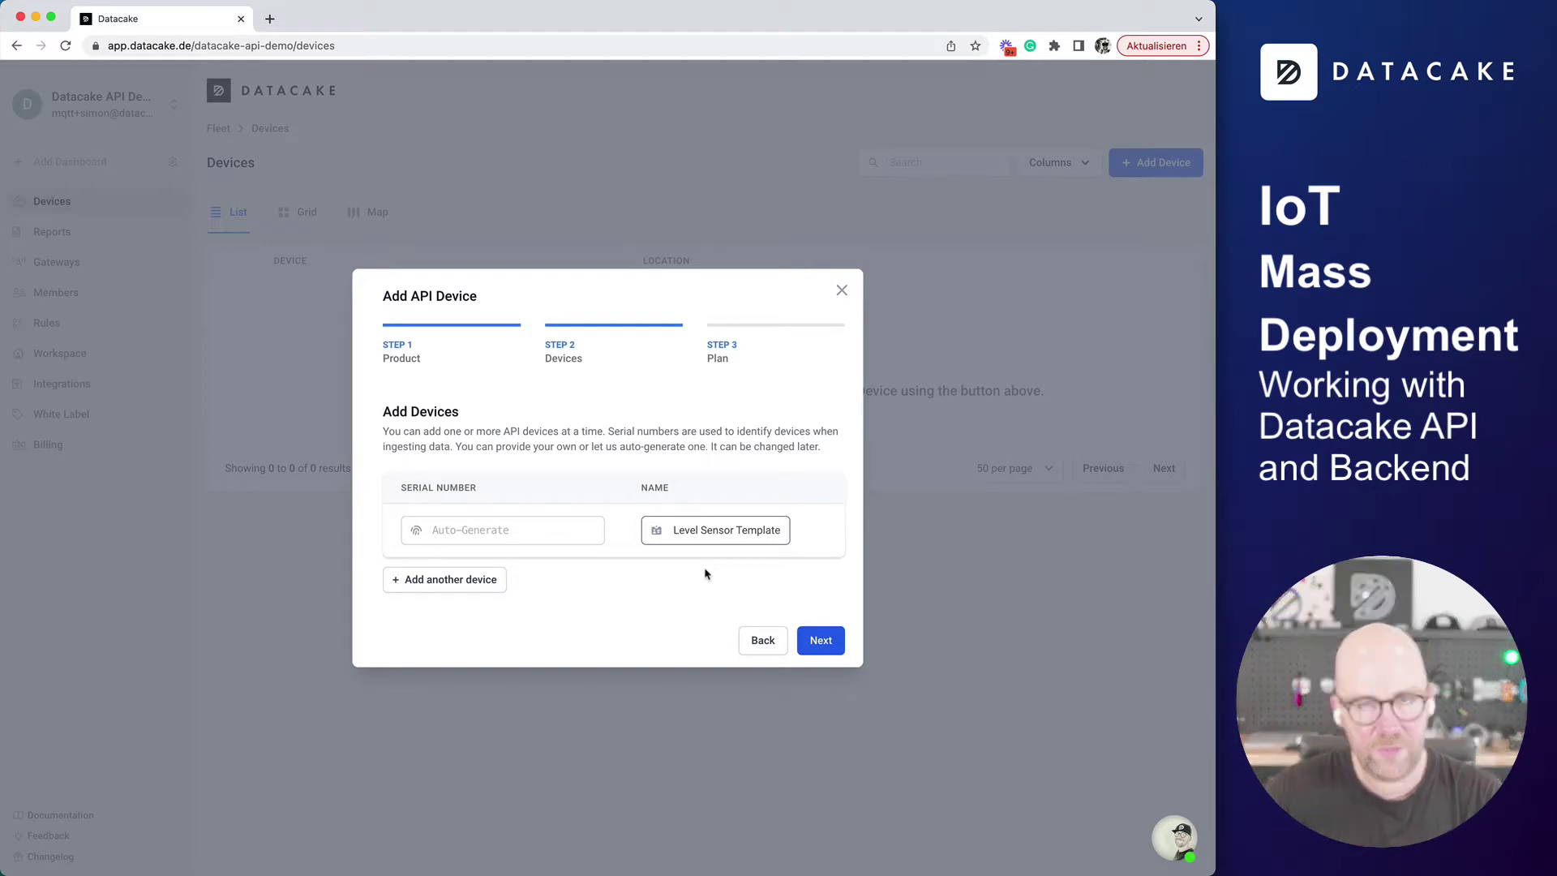
{"action": "left_click", "coordinate": [819, 639]}
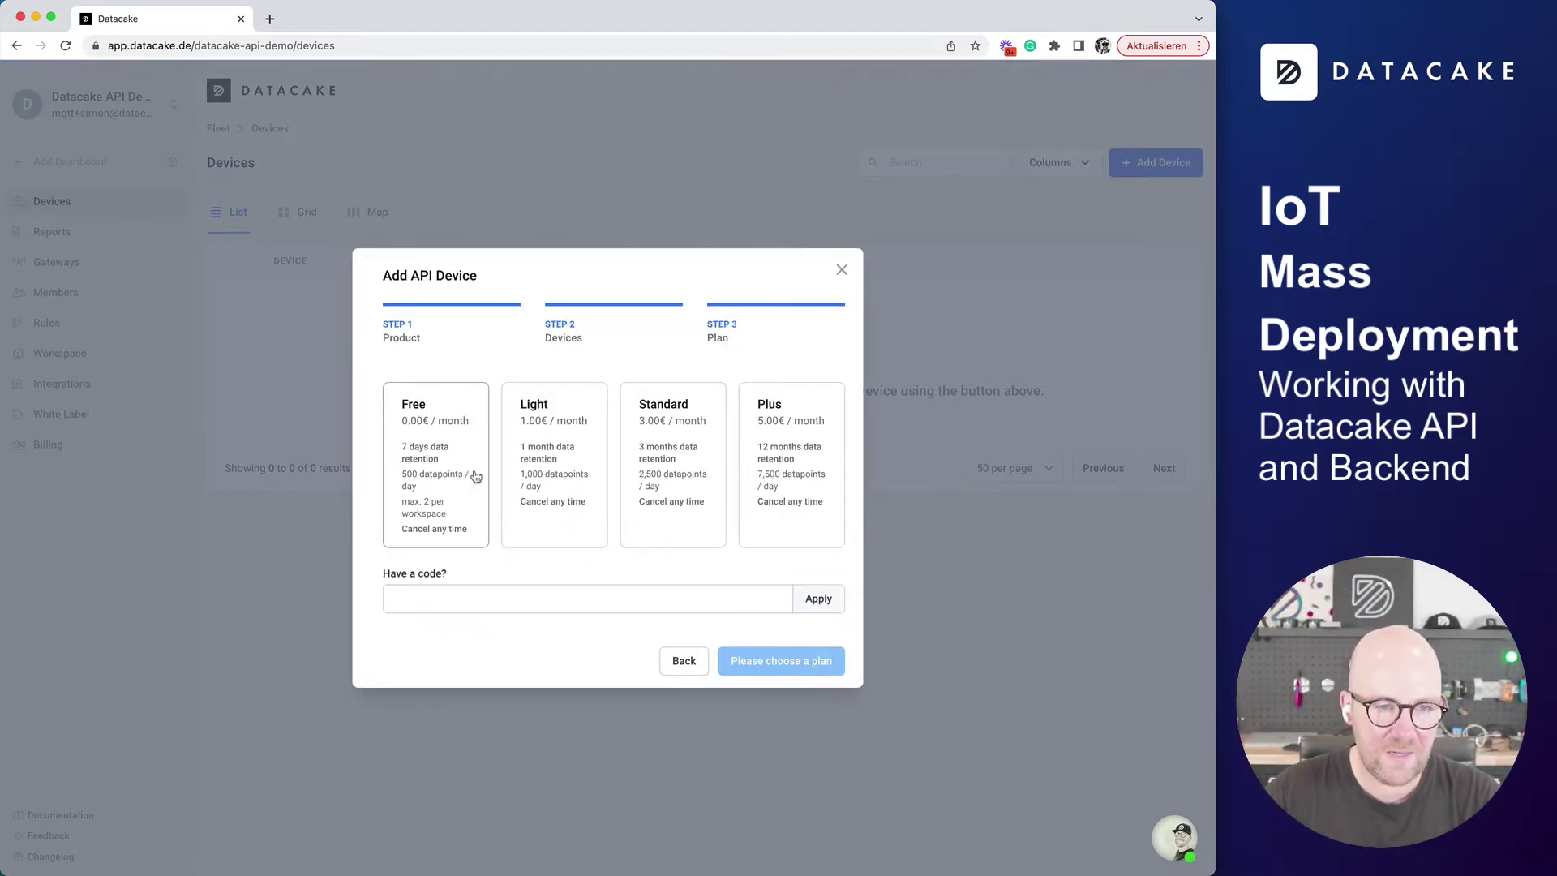
{"action": "left_click", "coordinate": [473, 477]}
{"action": "left_click", "coordinate": [808, 663]}
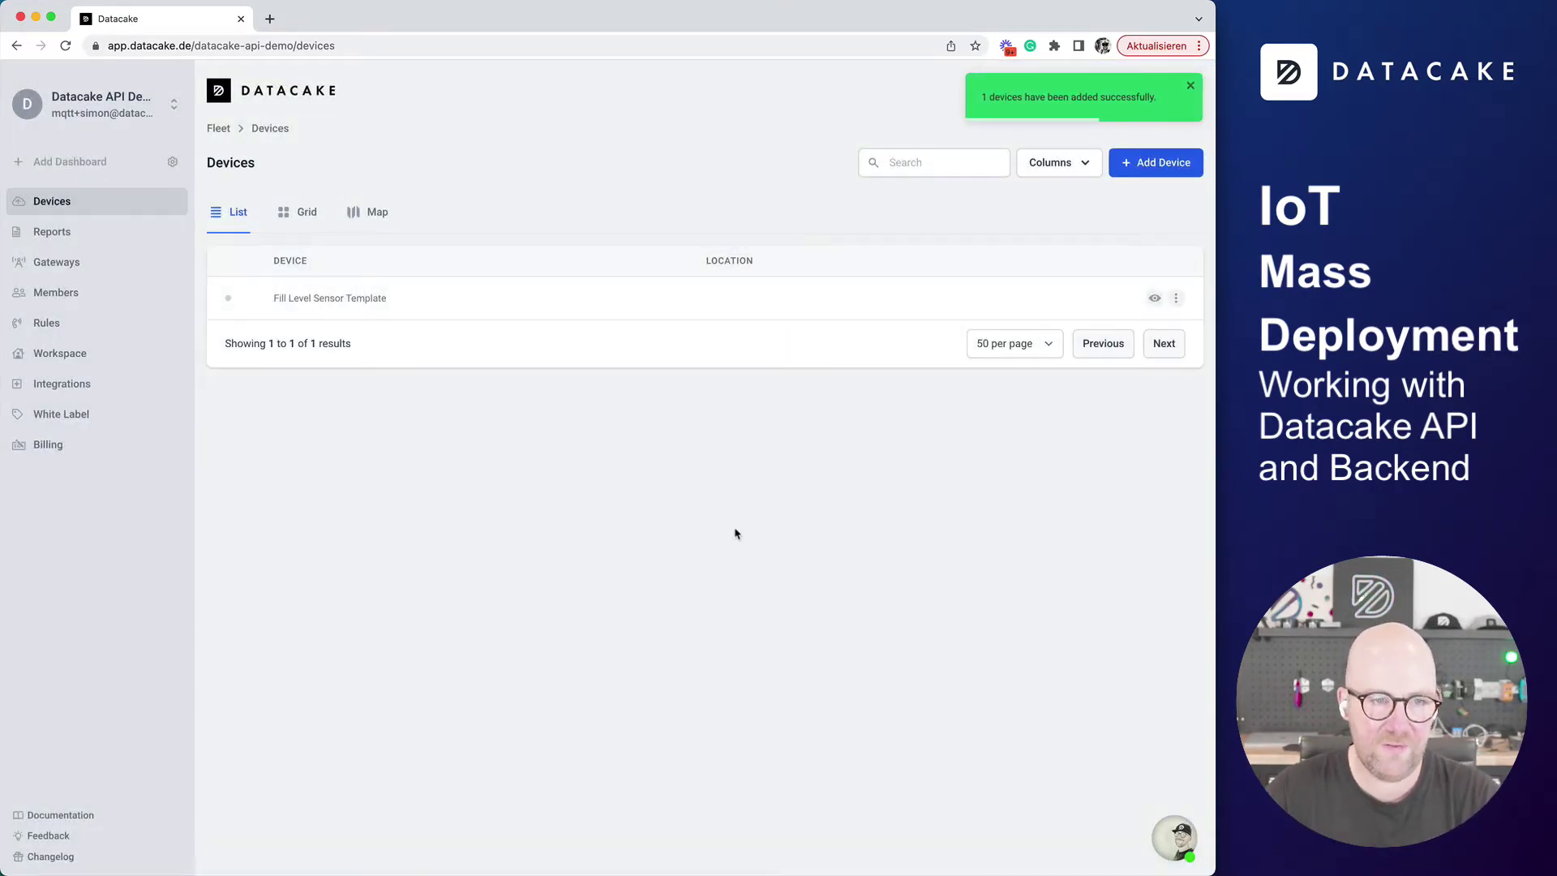
Show the Fill Level Sensor Template's Configuration tab, scrolled to the empty Fields and Configuration Fields sections
{"action": "left_click", "coordinate": [341, 299]}
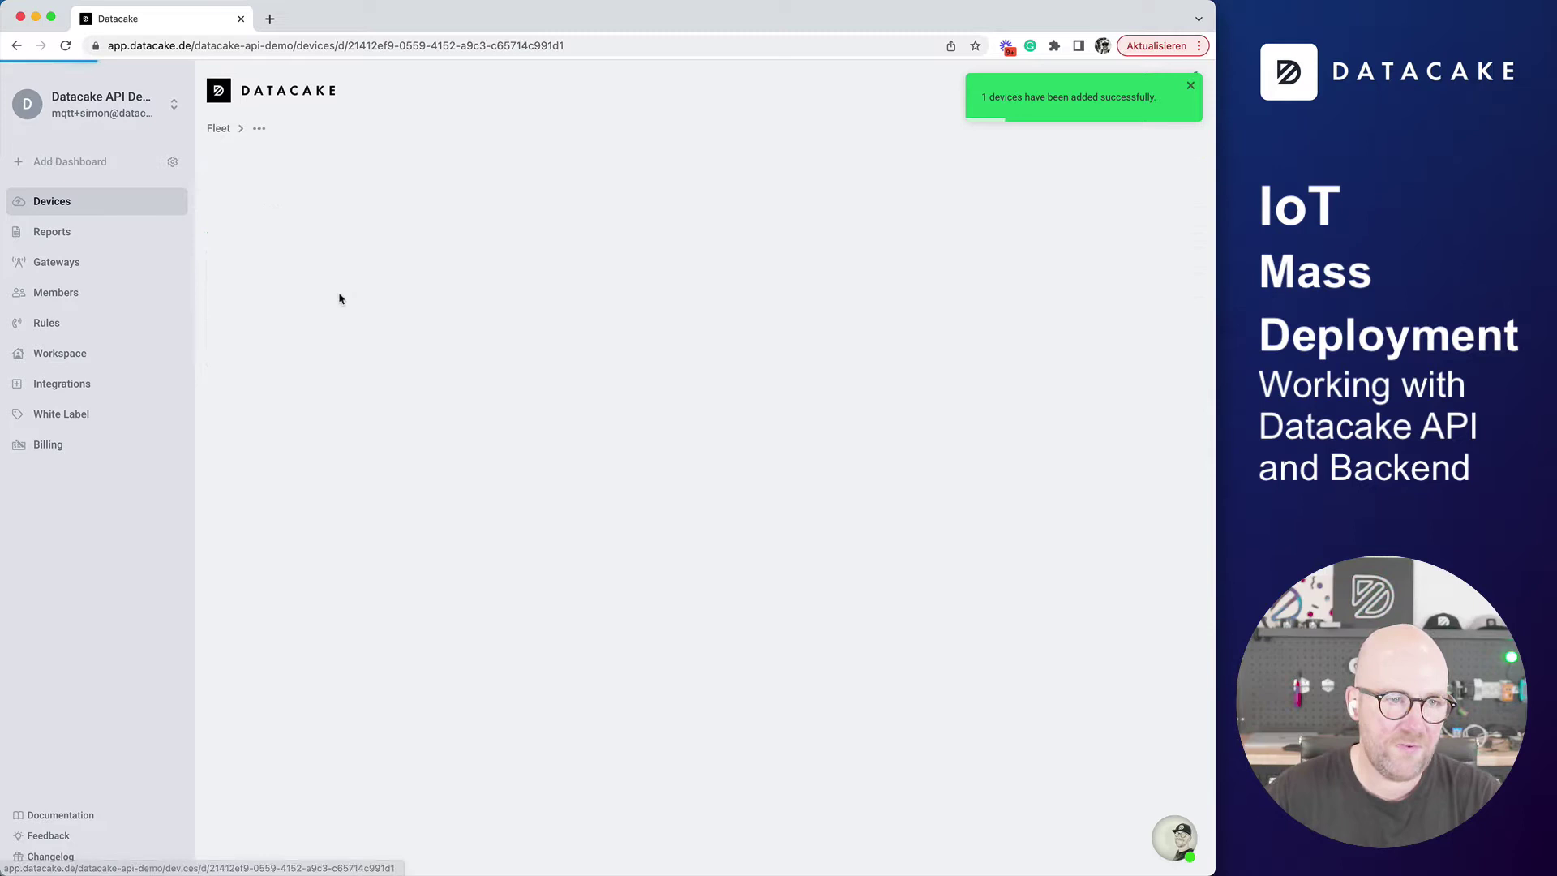
{"action": "left_click", "coordinate": [515, 271]}
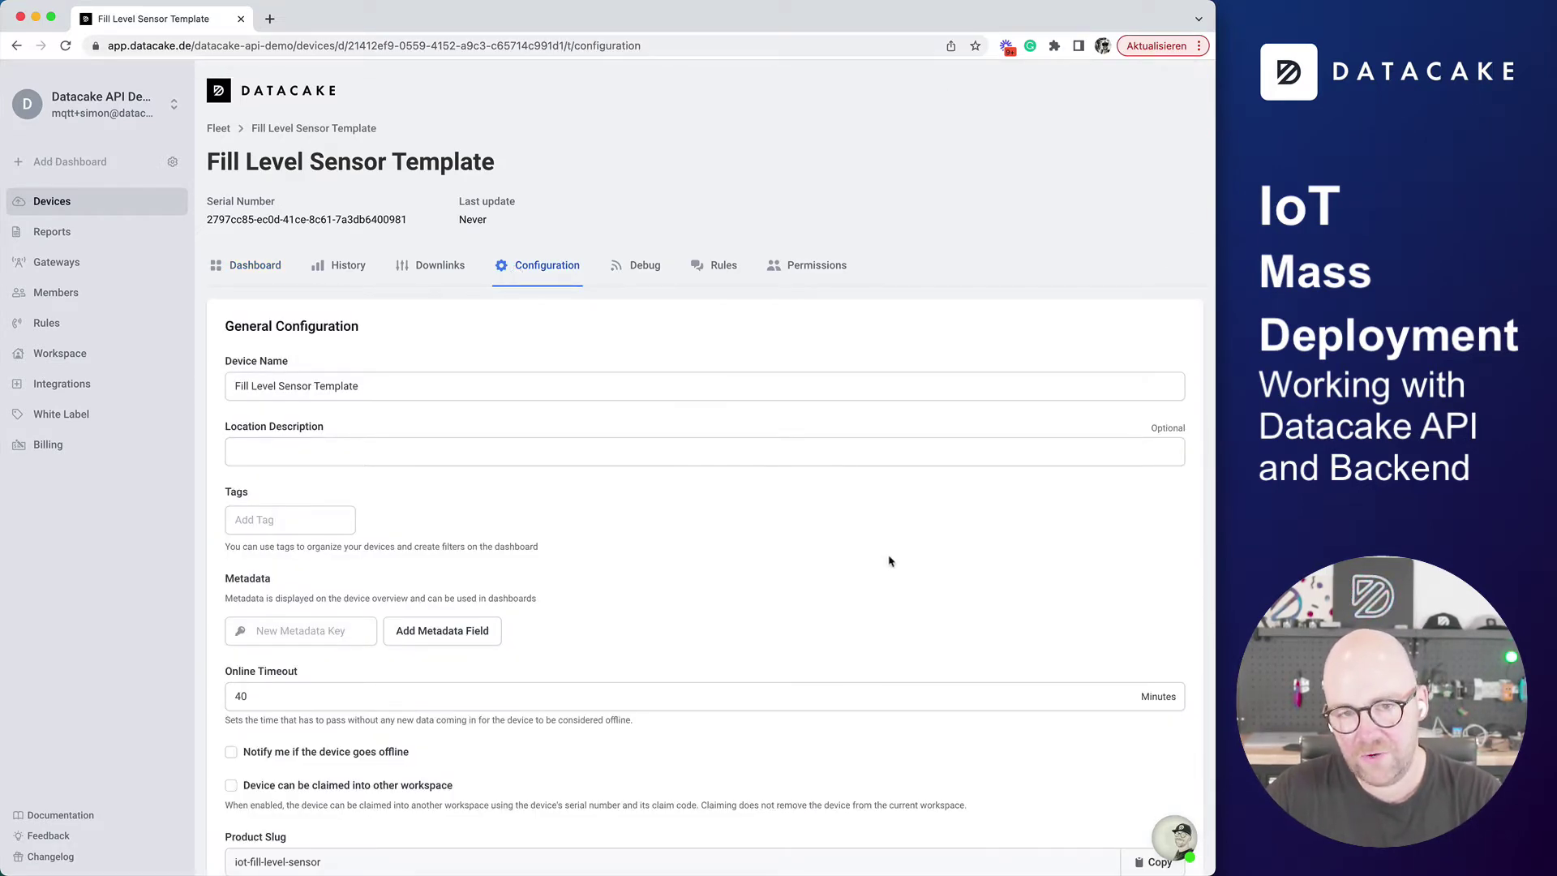
{"action": "scroll", "coordinate": [889, 559], "scroll_direction": "down", "scroll_amount": 10}
{"action": "scroll", "coordinate": [1152, 622], "scroll_direction": "down", "scroll_amount": 13}
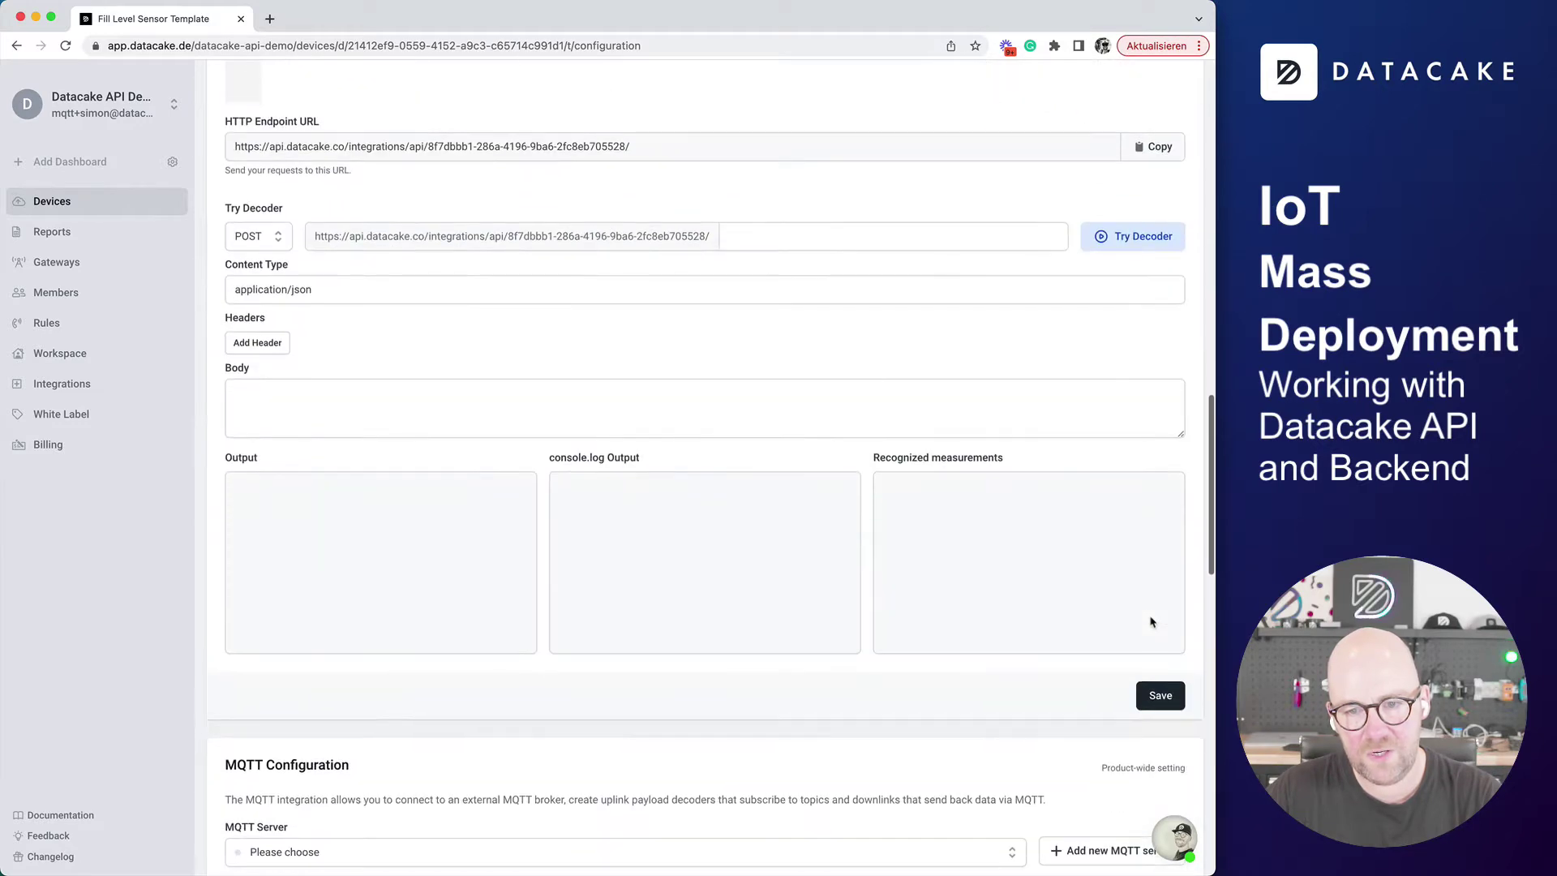
{"action": "scroll", "coordinate": [568, 668], "scroll_direction": "down", "scroll_amount": 8}
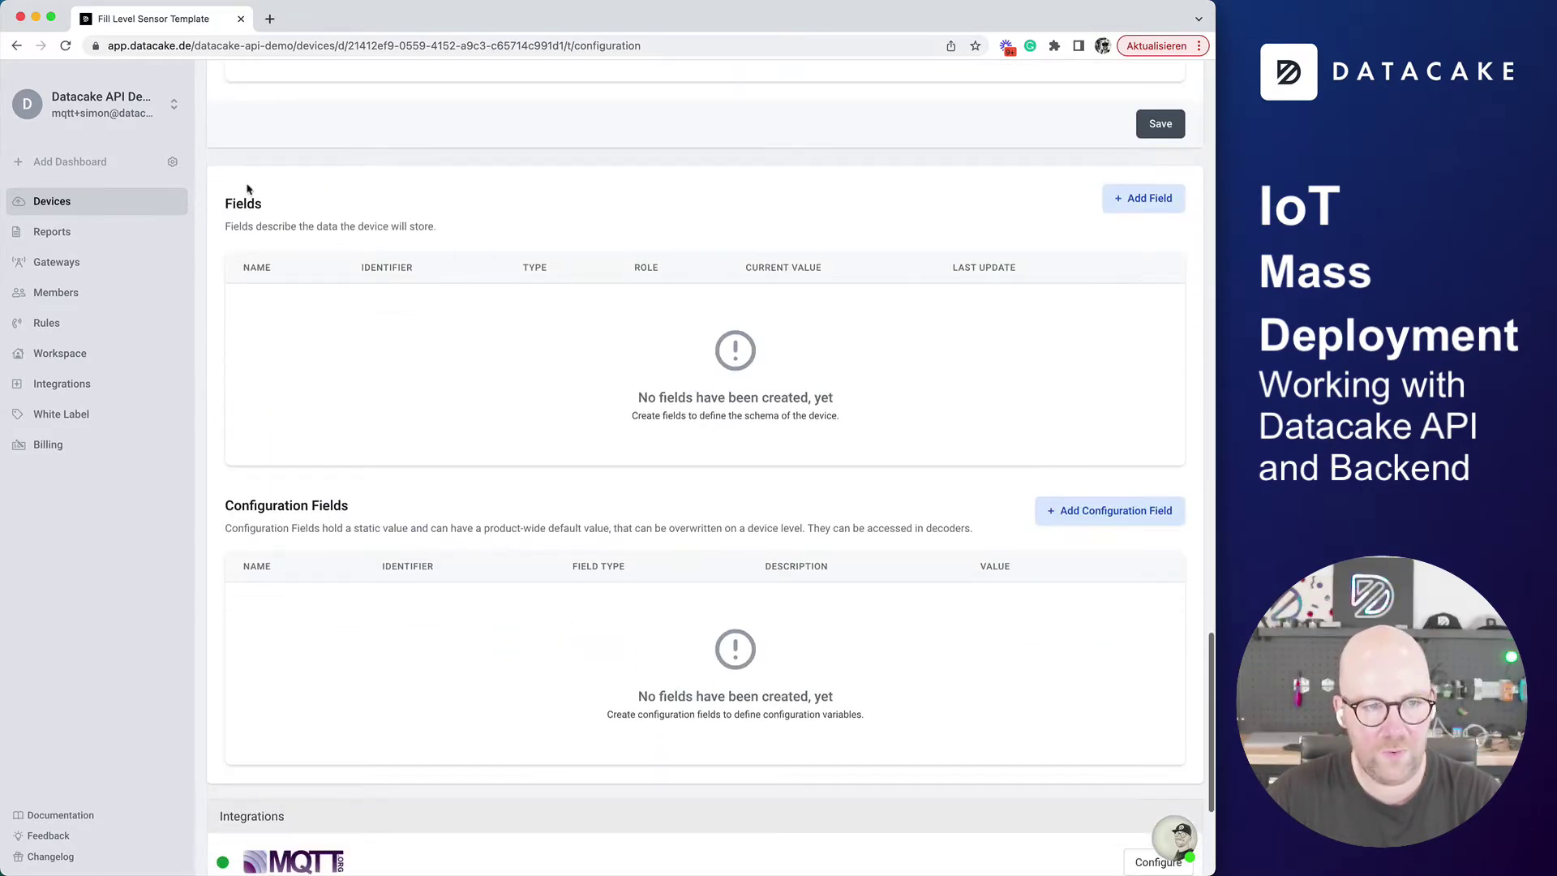
{"action": "double_click", "coordinate": [243, 203]}
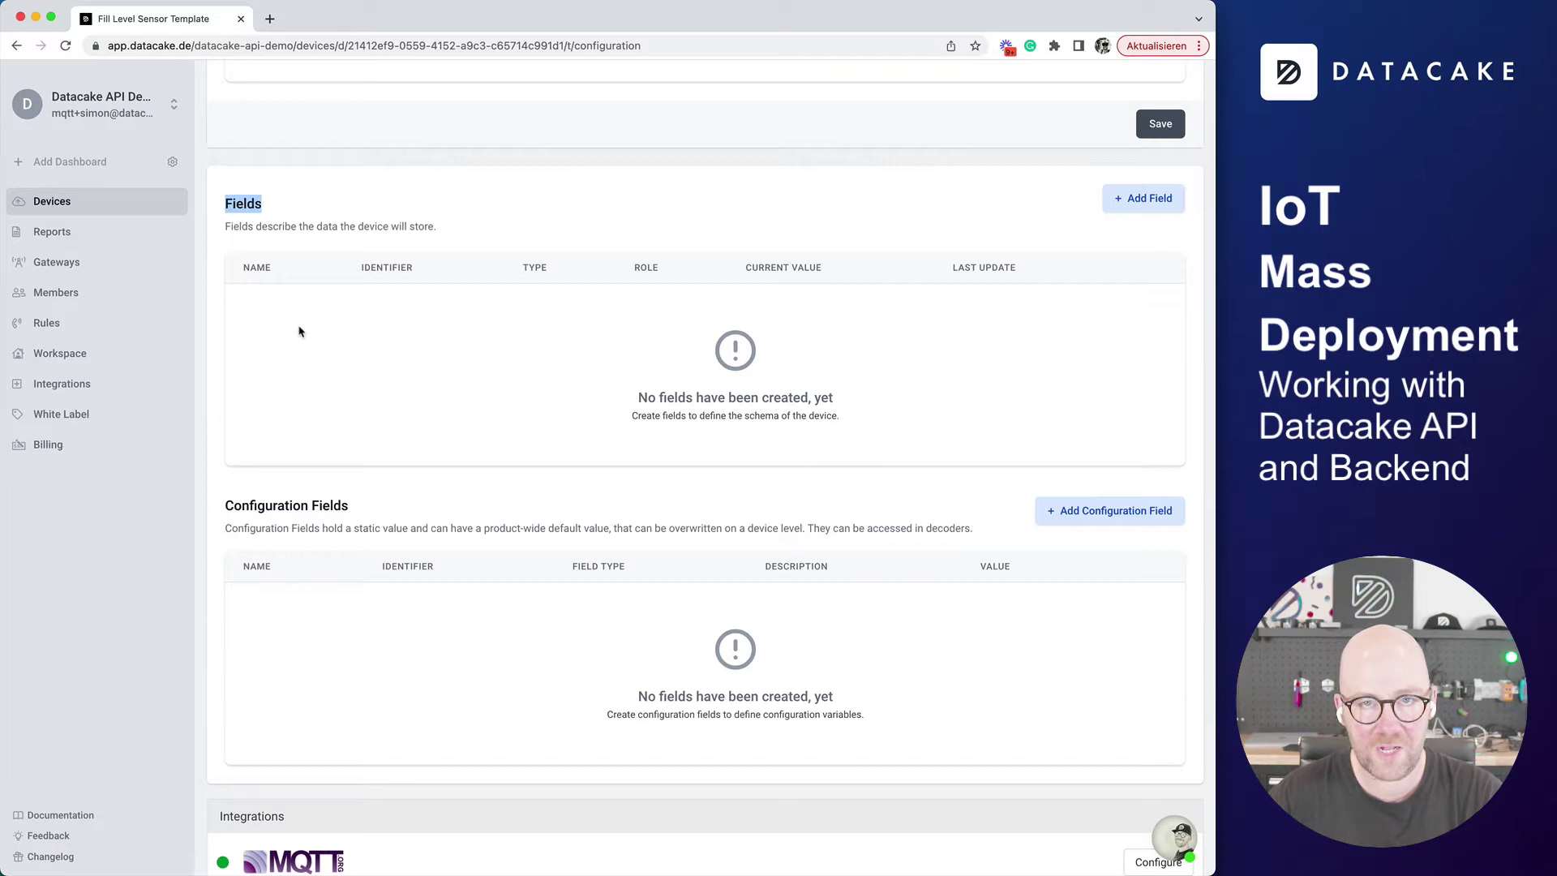
{"action": "triple_click", "coordinate": [282, 504]}
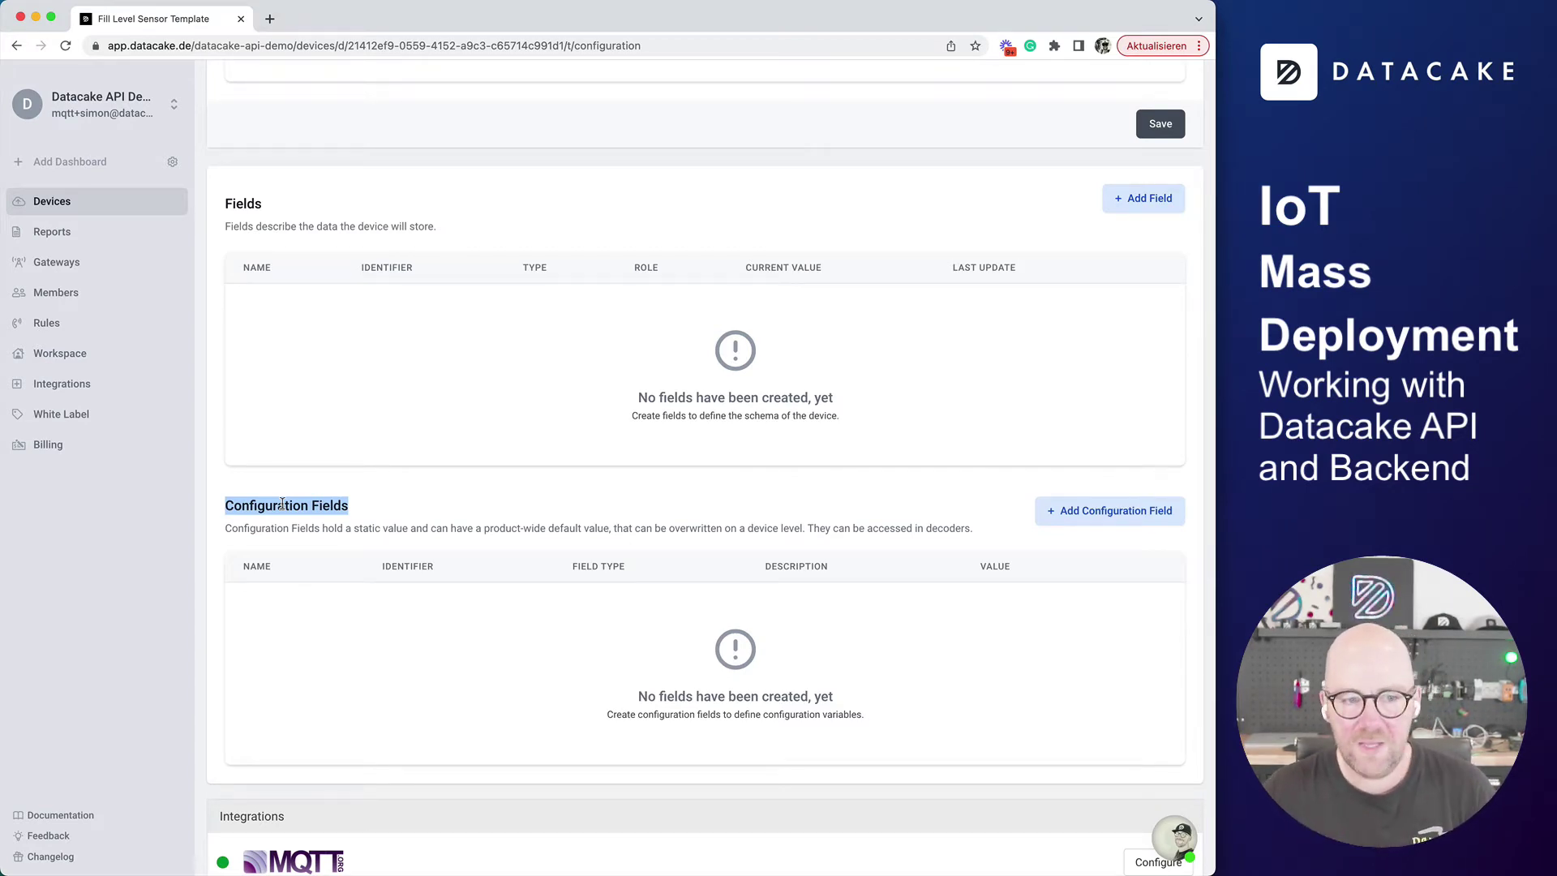
{"action": "double_click", "coordinate": [281, 504]}
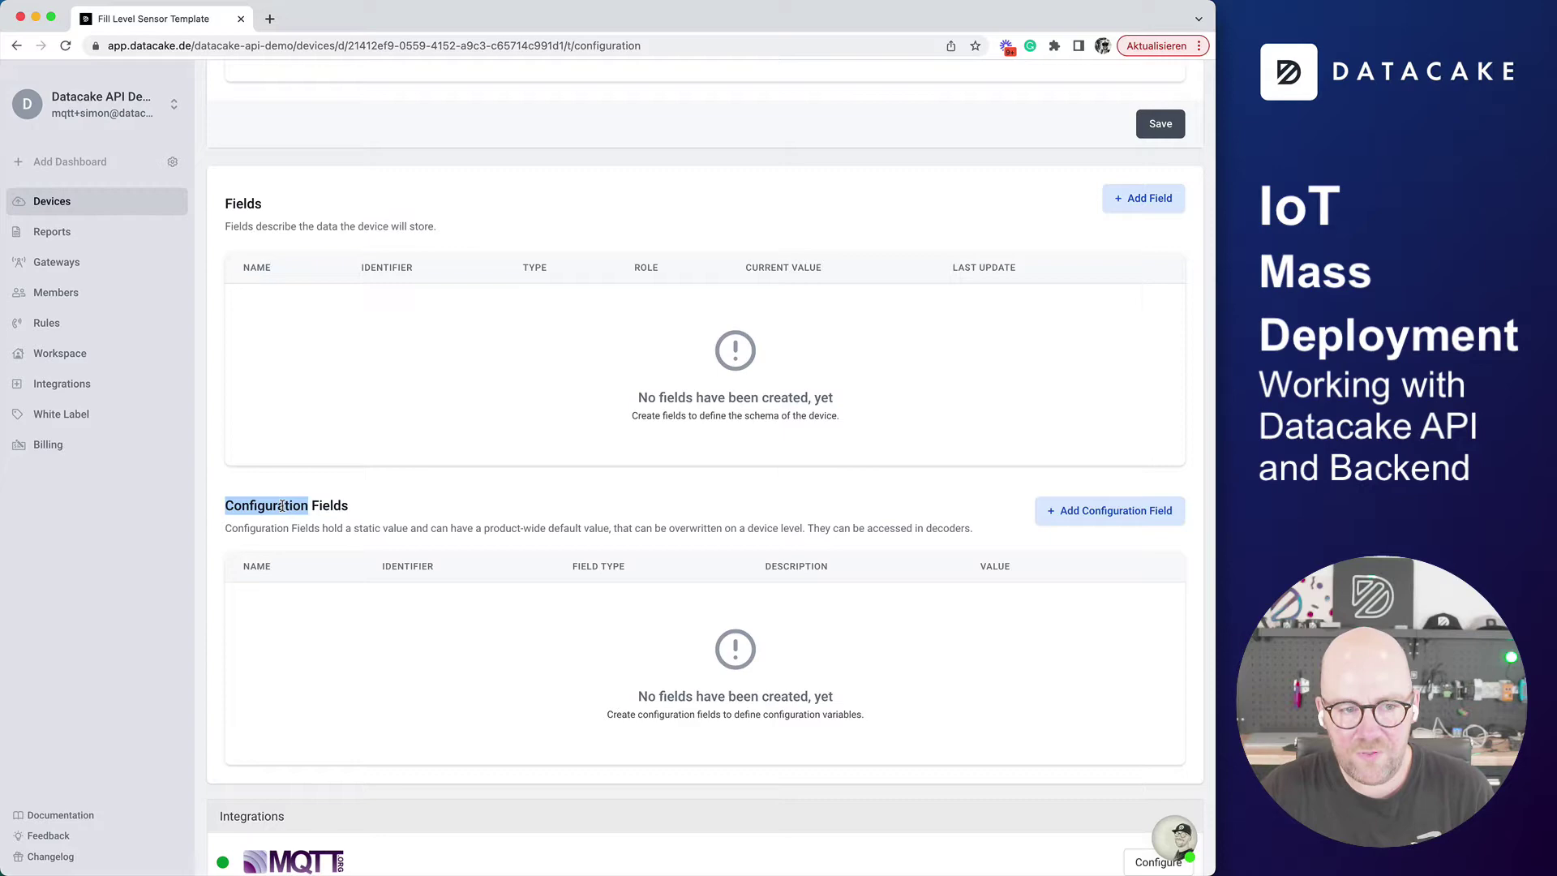
{"action": "double_click", "coordinate": [281, 505]}
Add Battery and Signal data fields to the device
{"action": "left_click", "coordinate": [286, 503]}
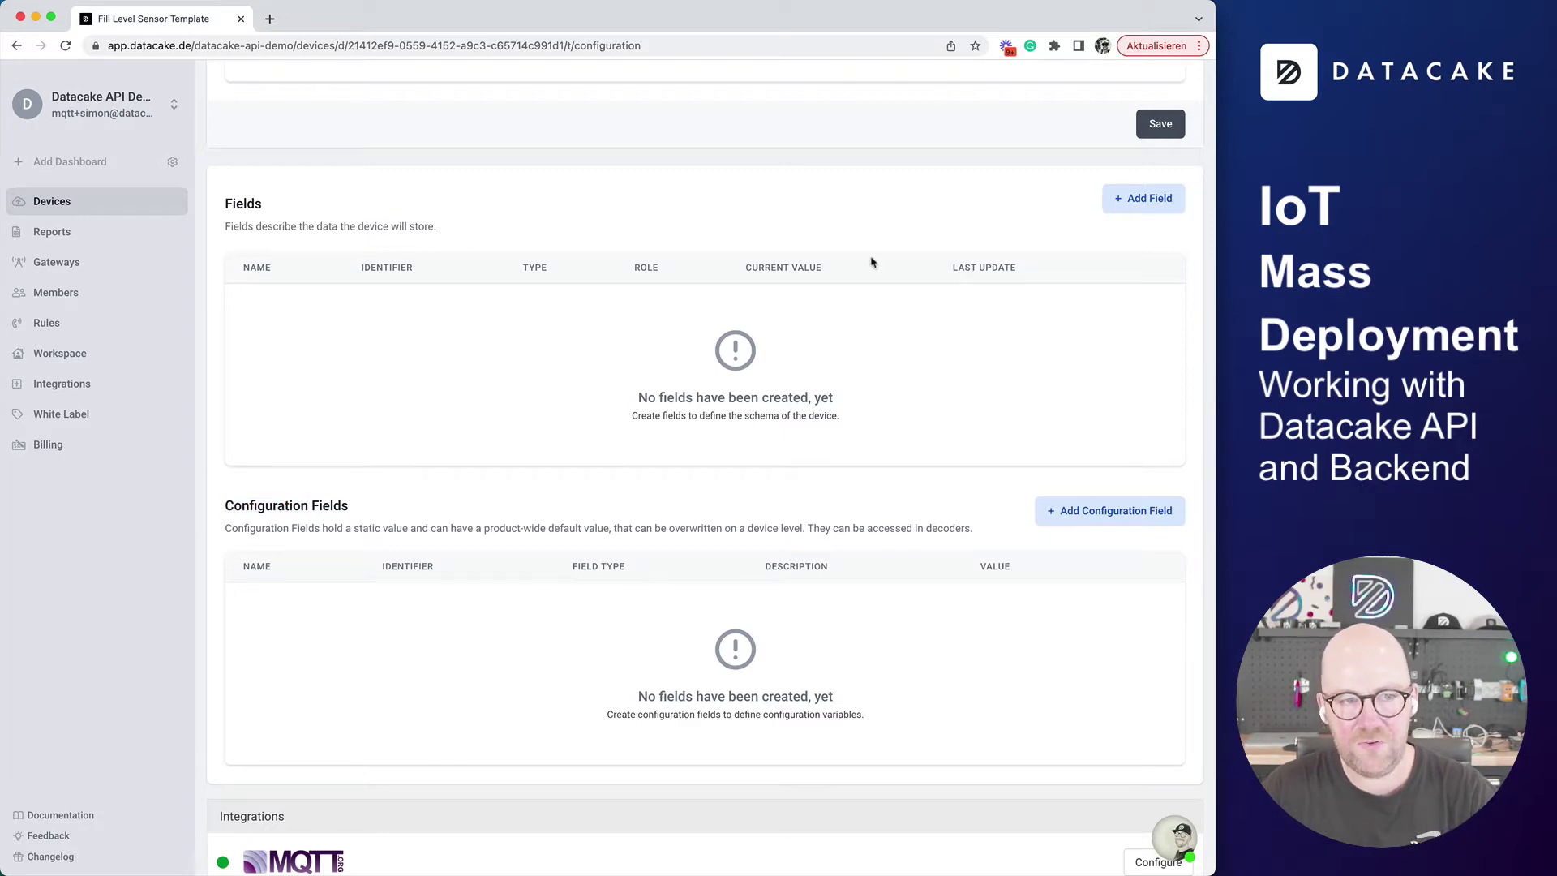
{"action": "left_click", "coordinate": [1145, 200]}
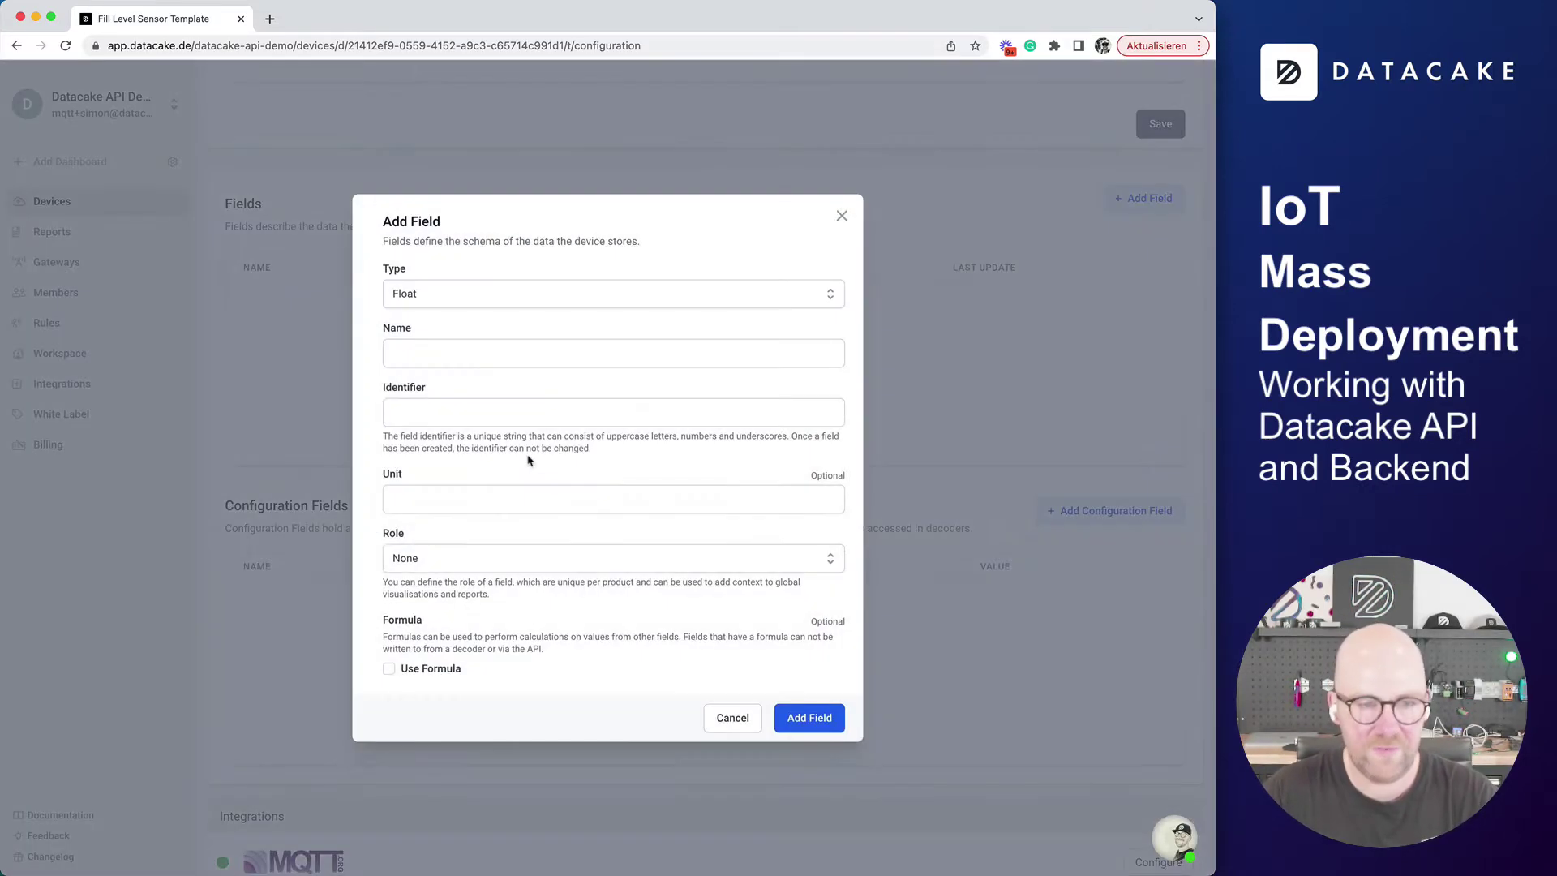
{"action": "left_click", "coordinate": [455, 355]}
{"action": "type", "text": "Ba"}
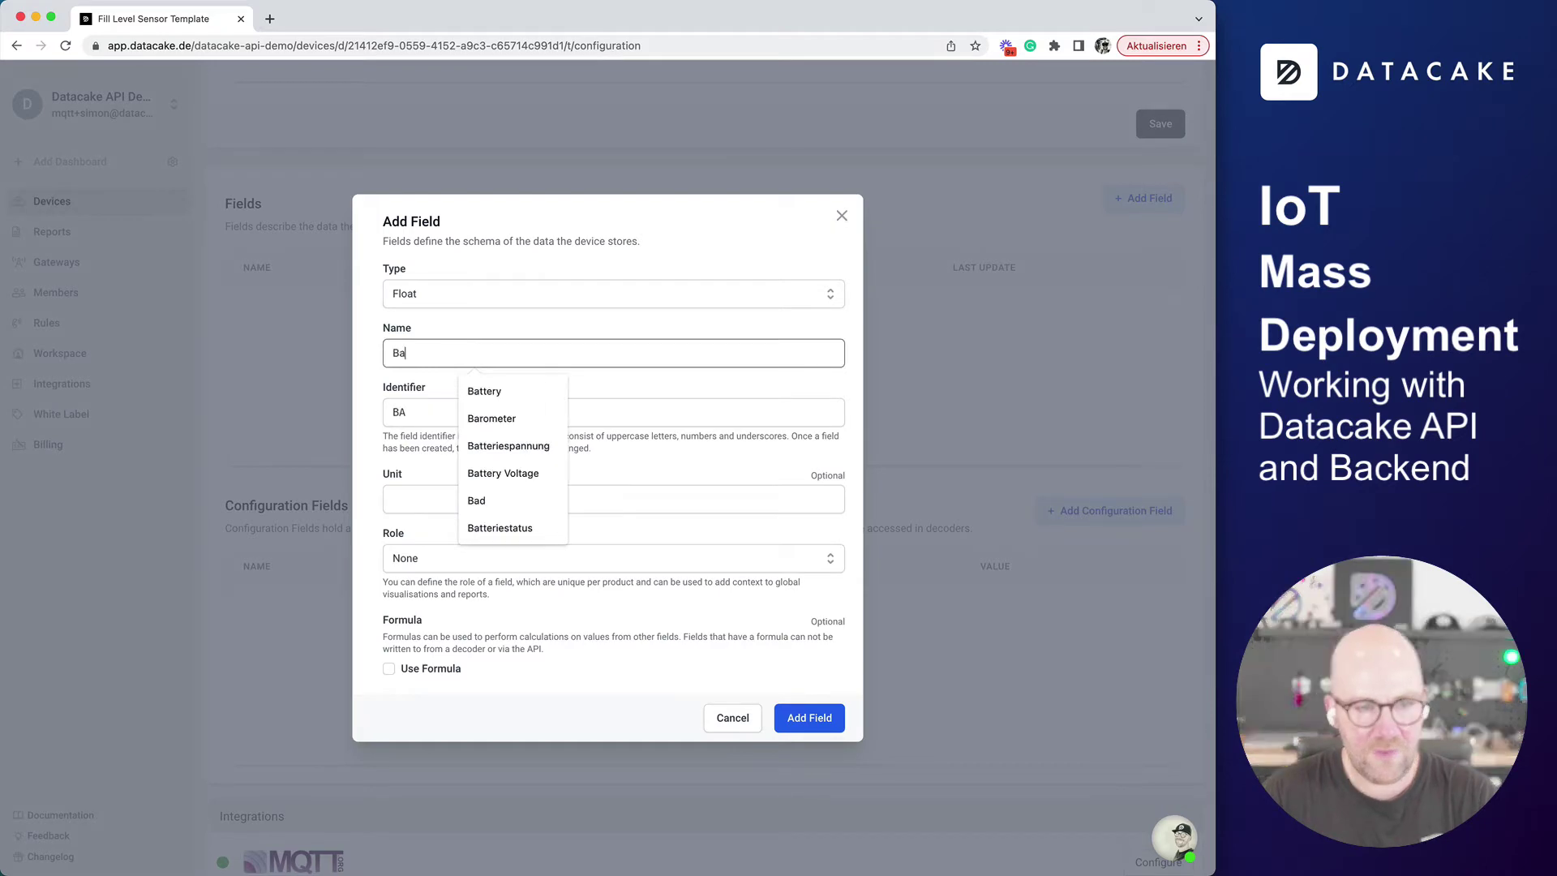
{"action": "left_click", "coordinate": [487, 390]}
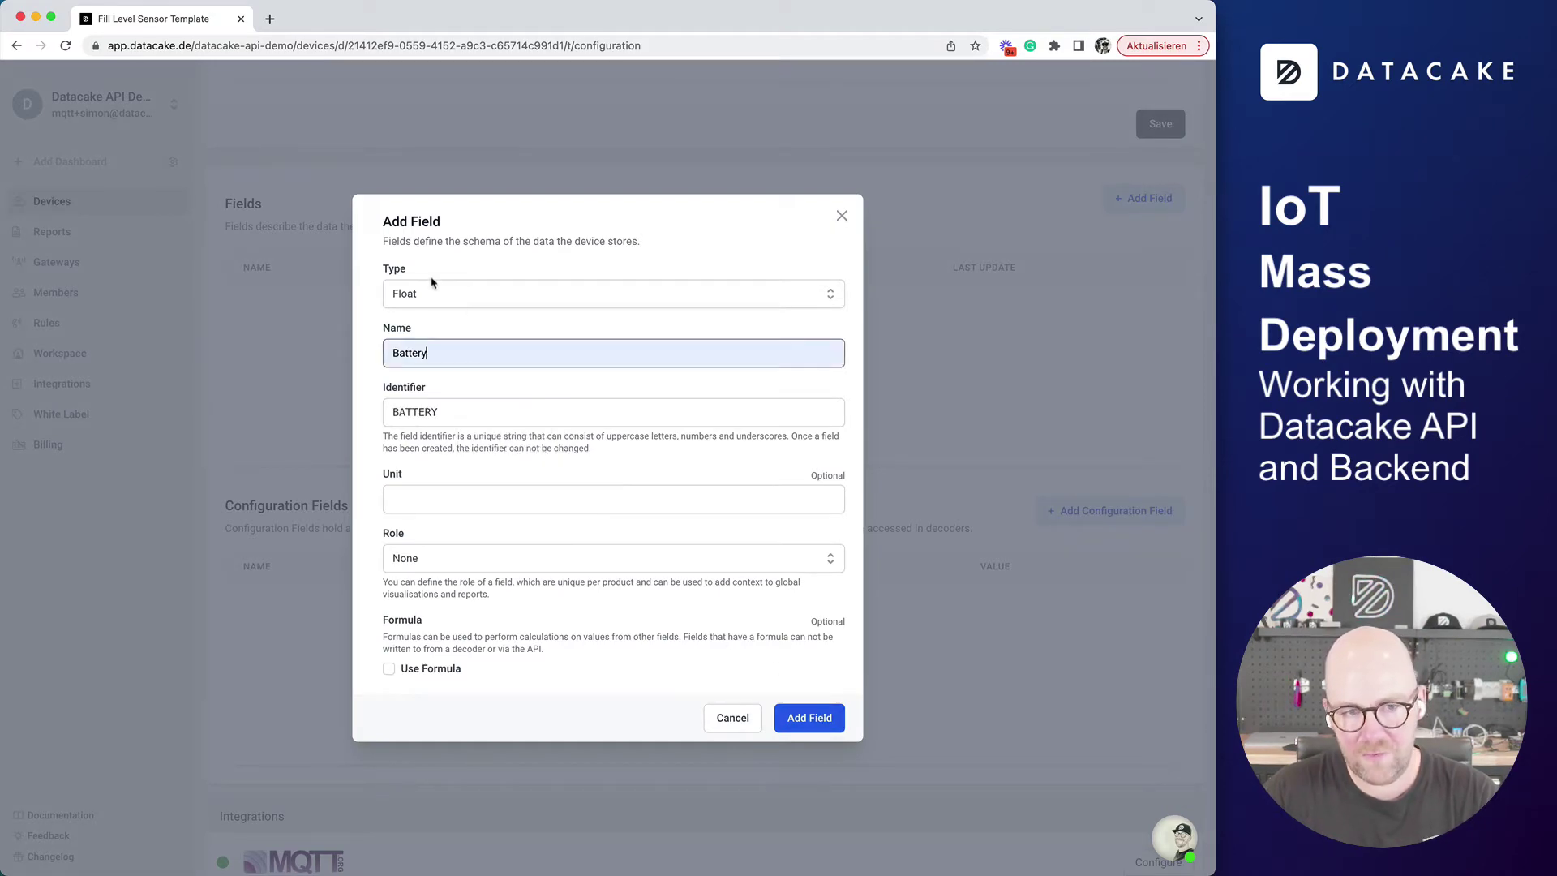
{"action": "left_click", "coordinate": [819, 717]}
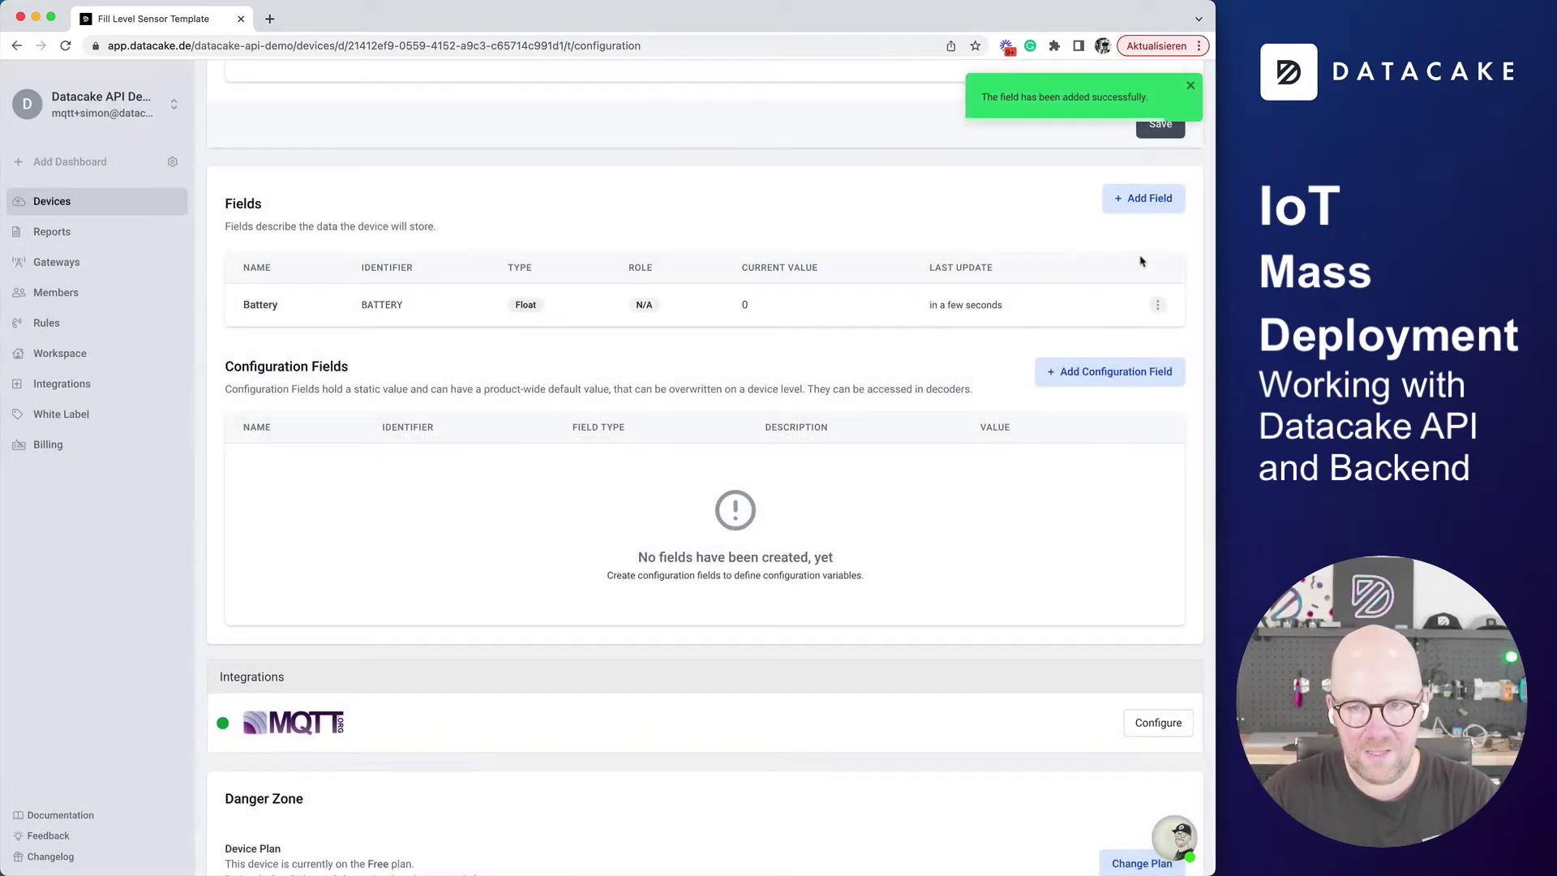
{"action": "left_click", "coordinate": [1143, 199]}
{"action": "left_click", "coordinate": [454, 352]}
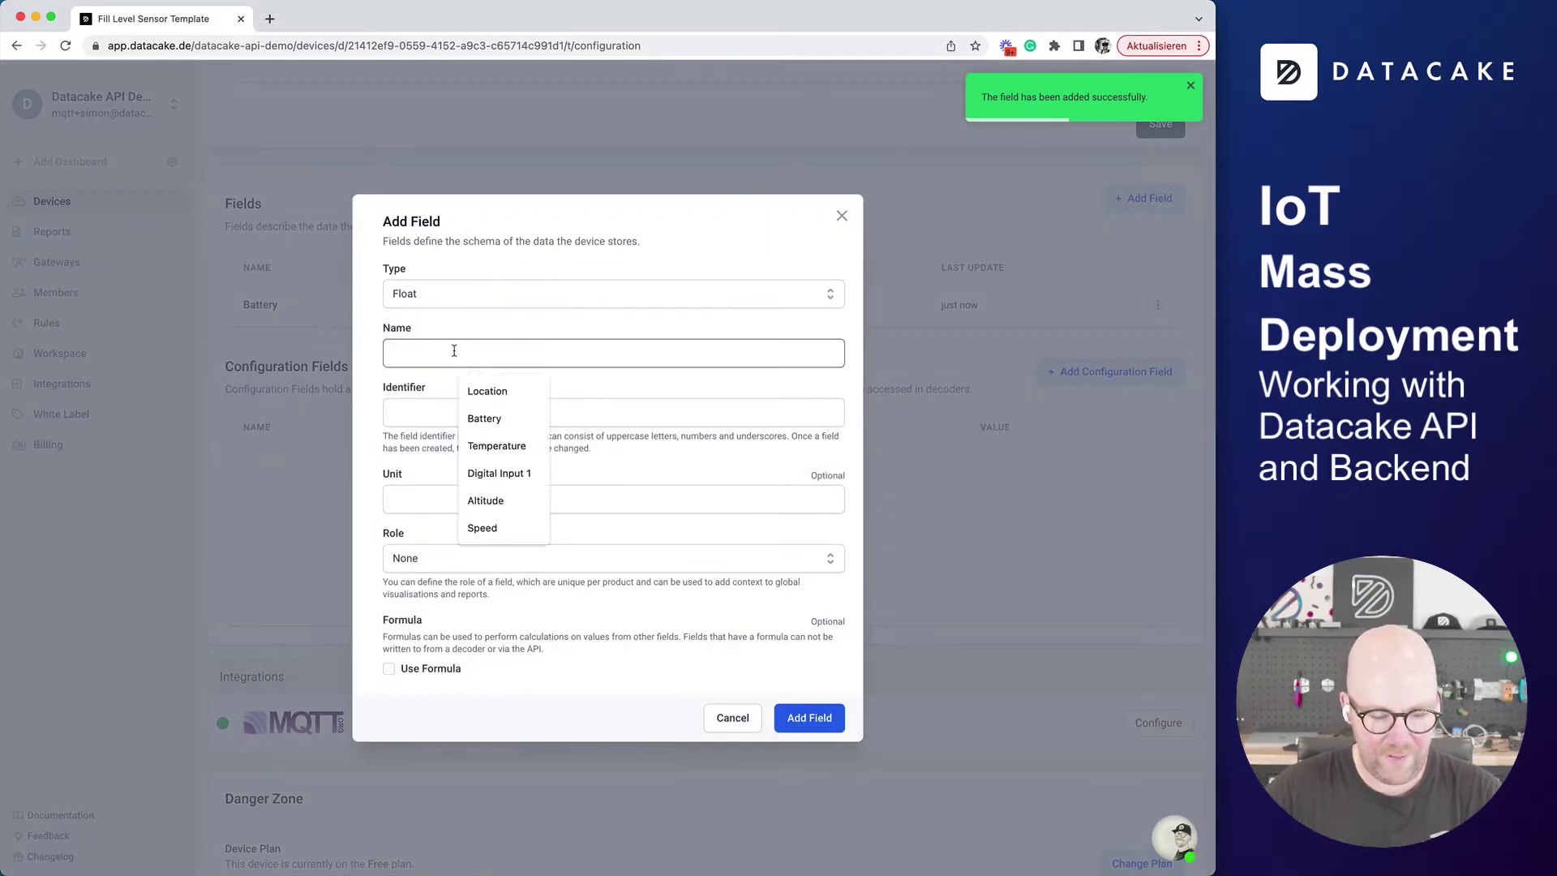
{"action": "type", "text": "Signal"}
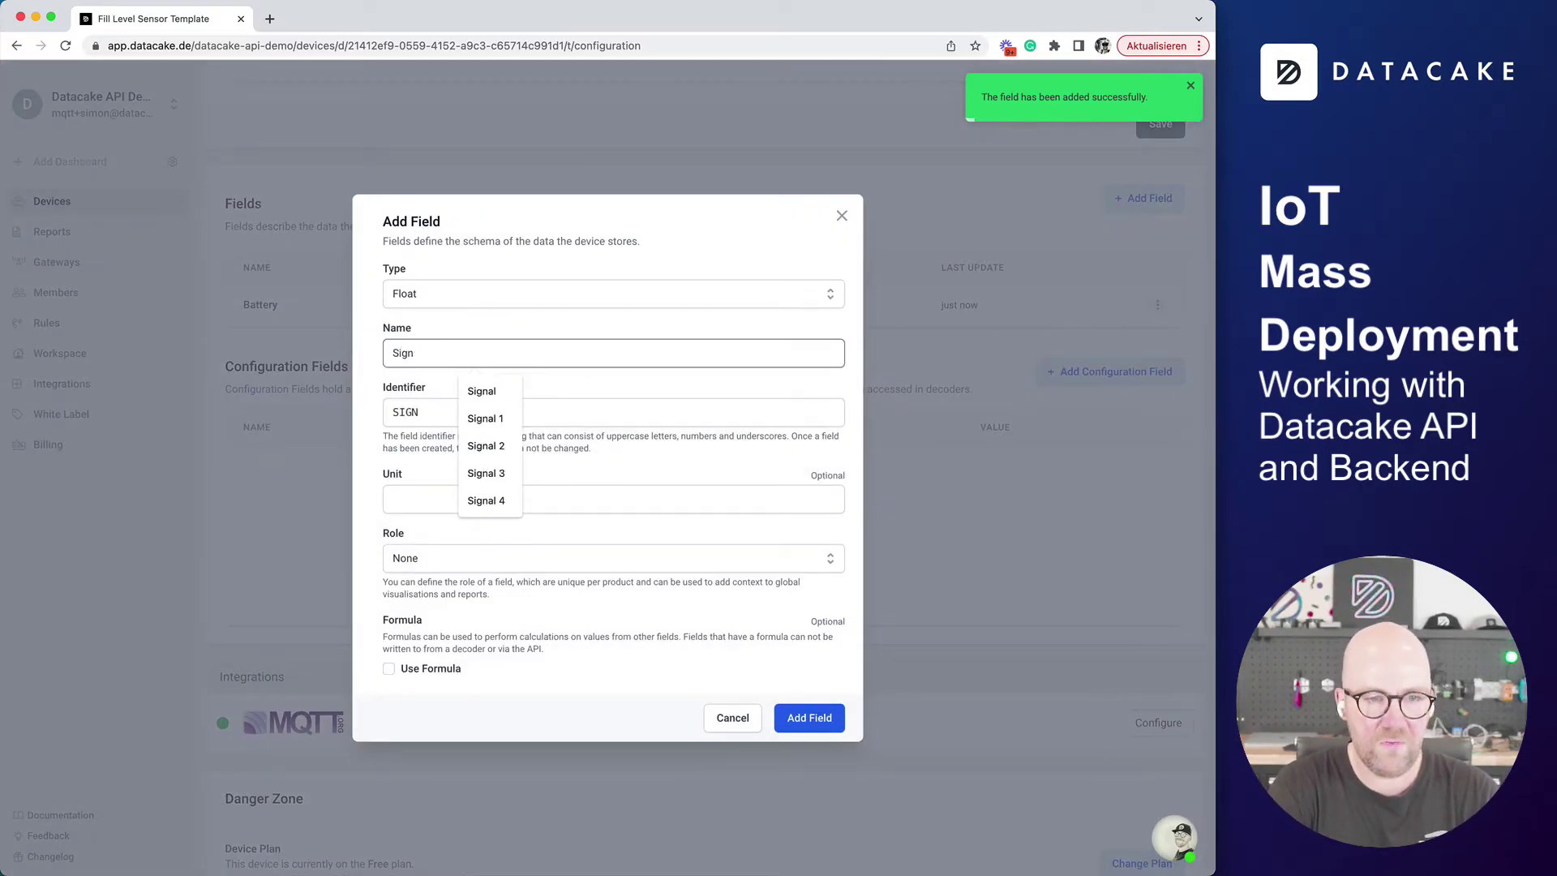
{"action": "left_click", "coordinate": [815, 719]}
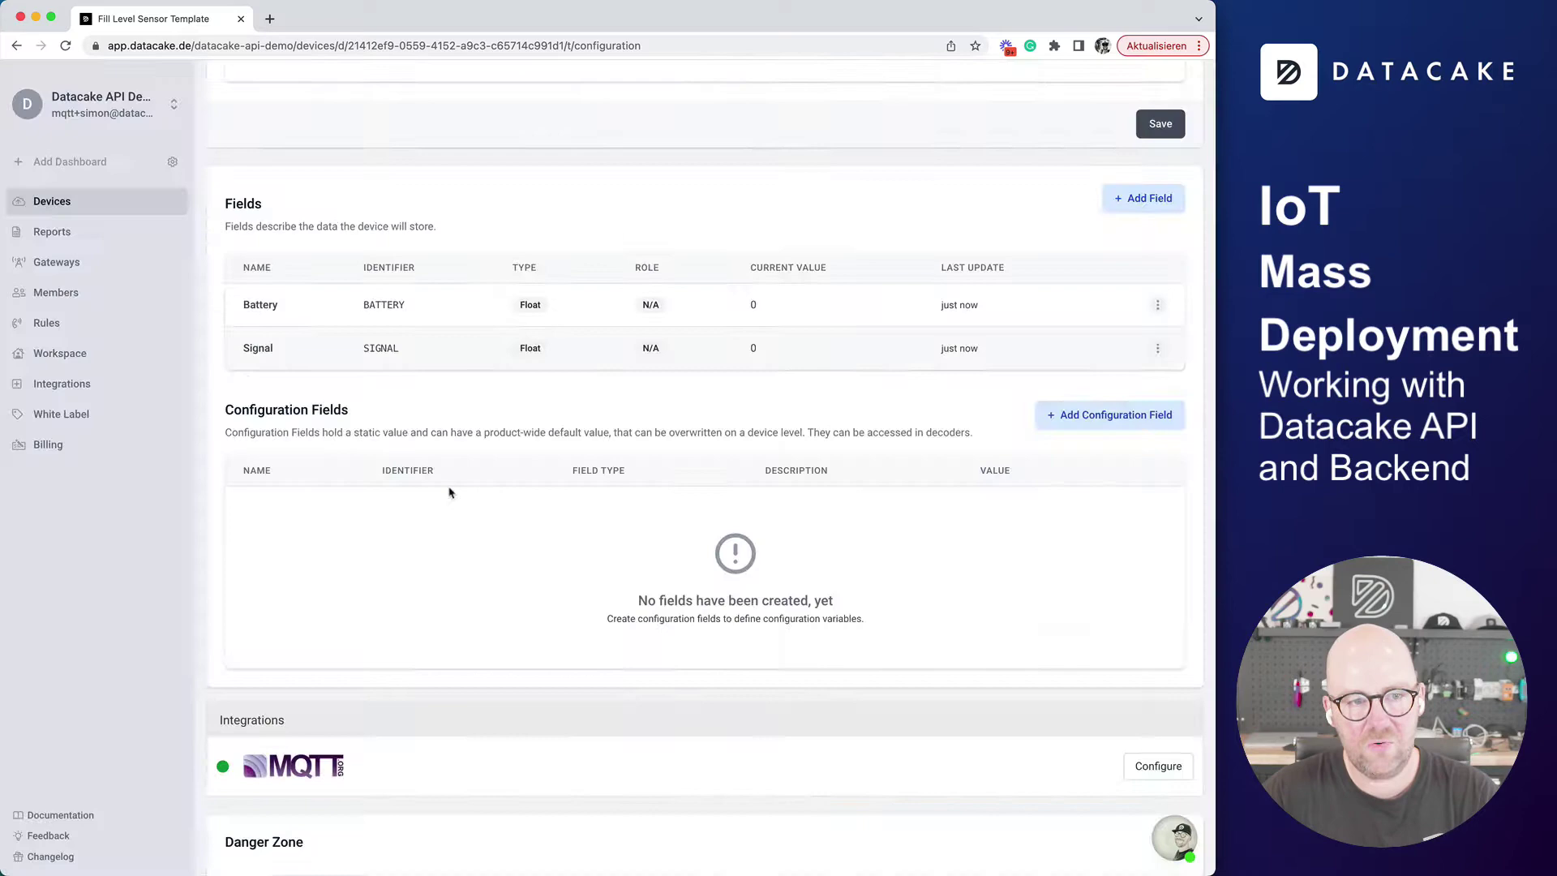
Add Level and Temperature as Float data fields
{"action": "left_click", "coordinate": [1154, 209]}
{"action": "left_click", "coordinate": [472, 355]}
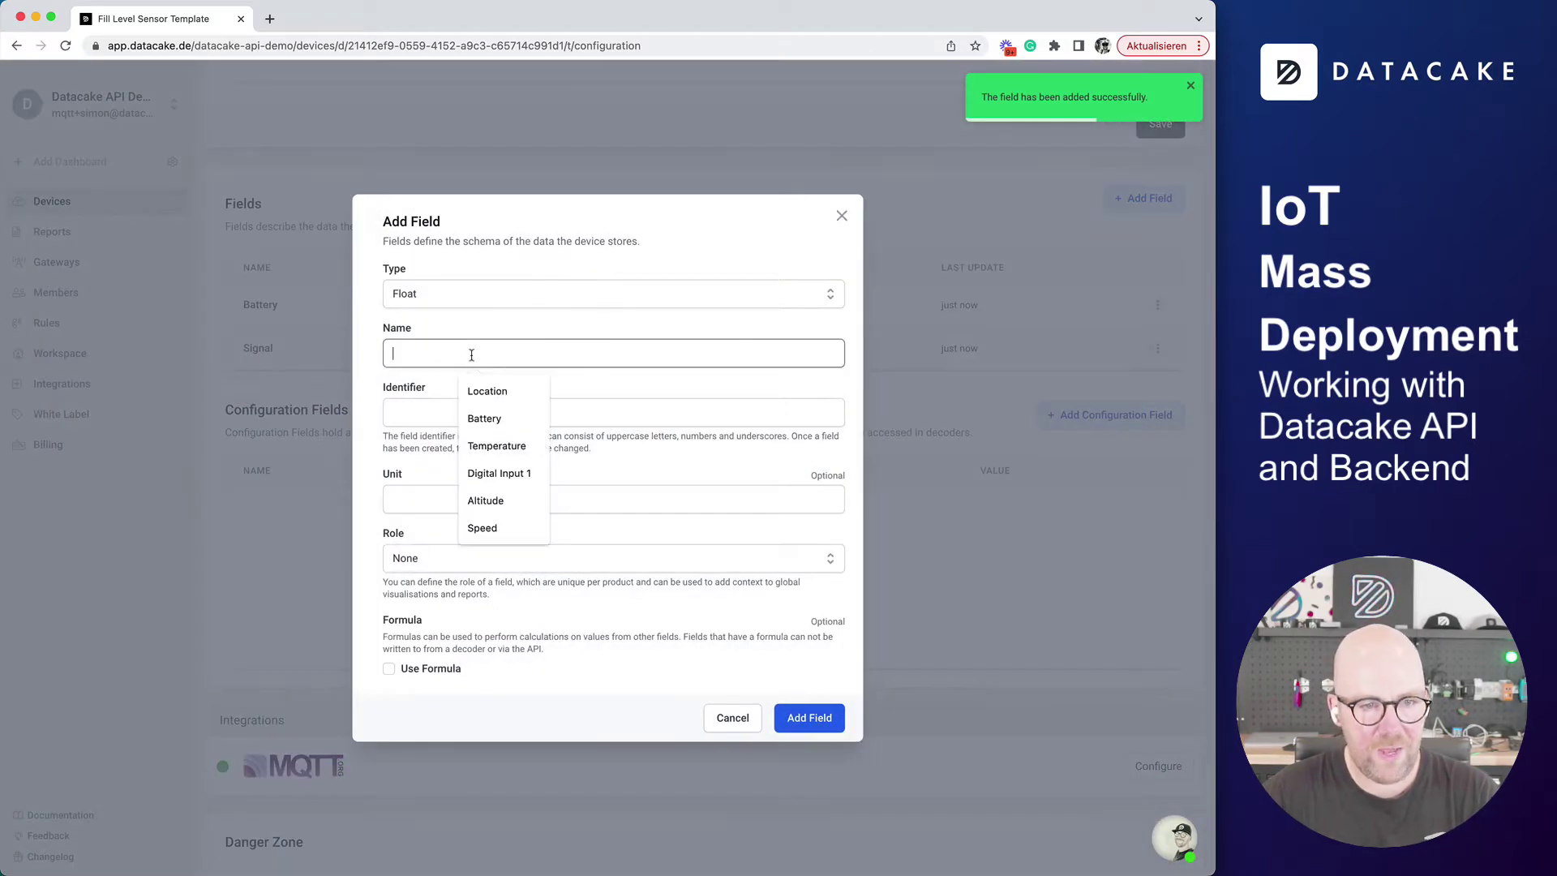
{"action": "type", "text": "Level"}
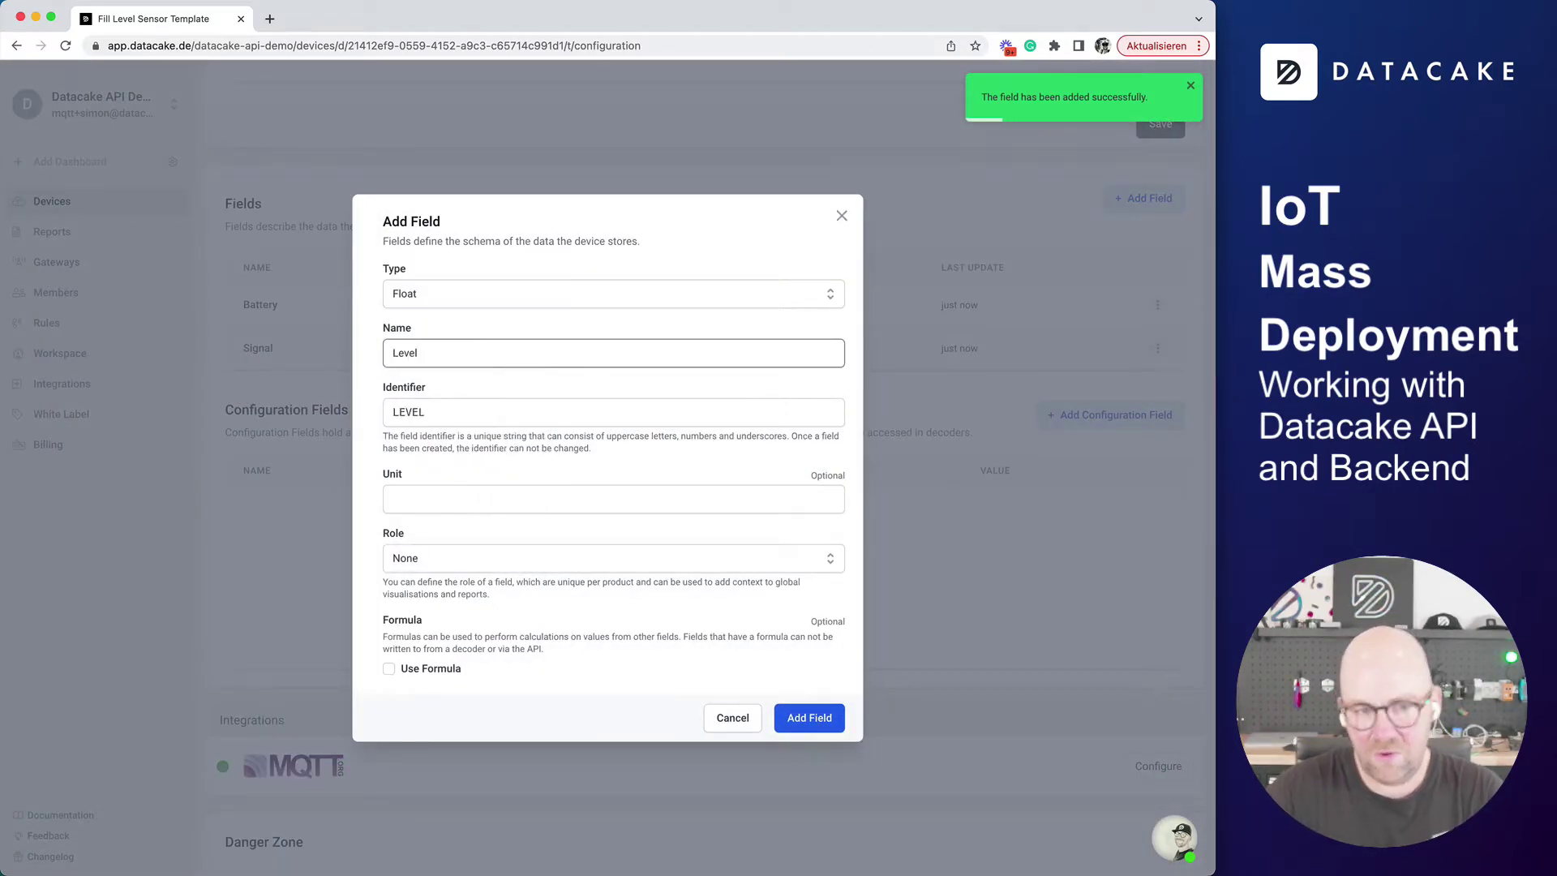
{"action": "left_click", "coordinate": [810, 717]}
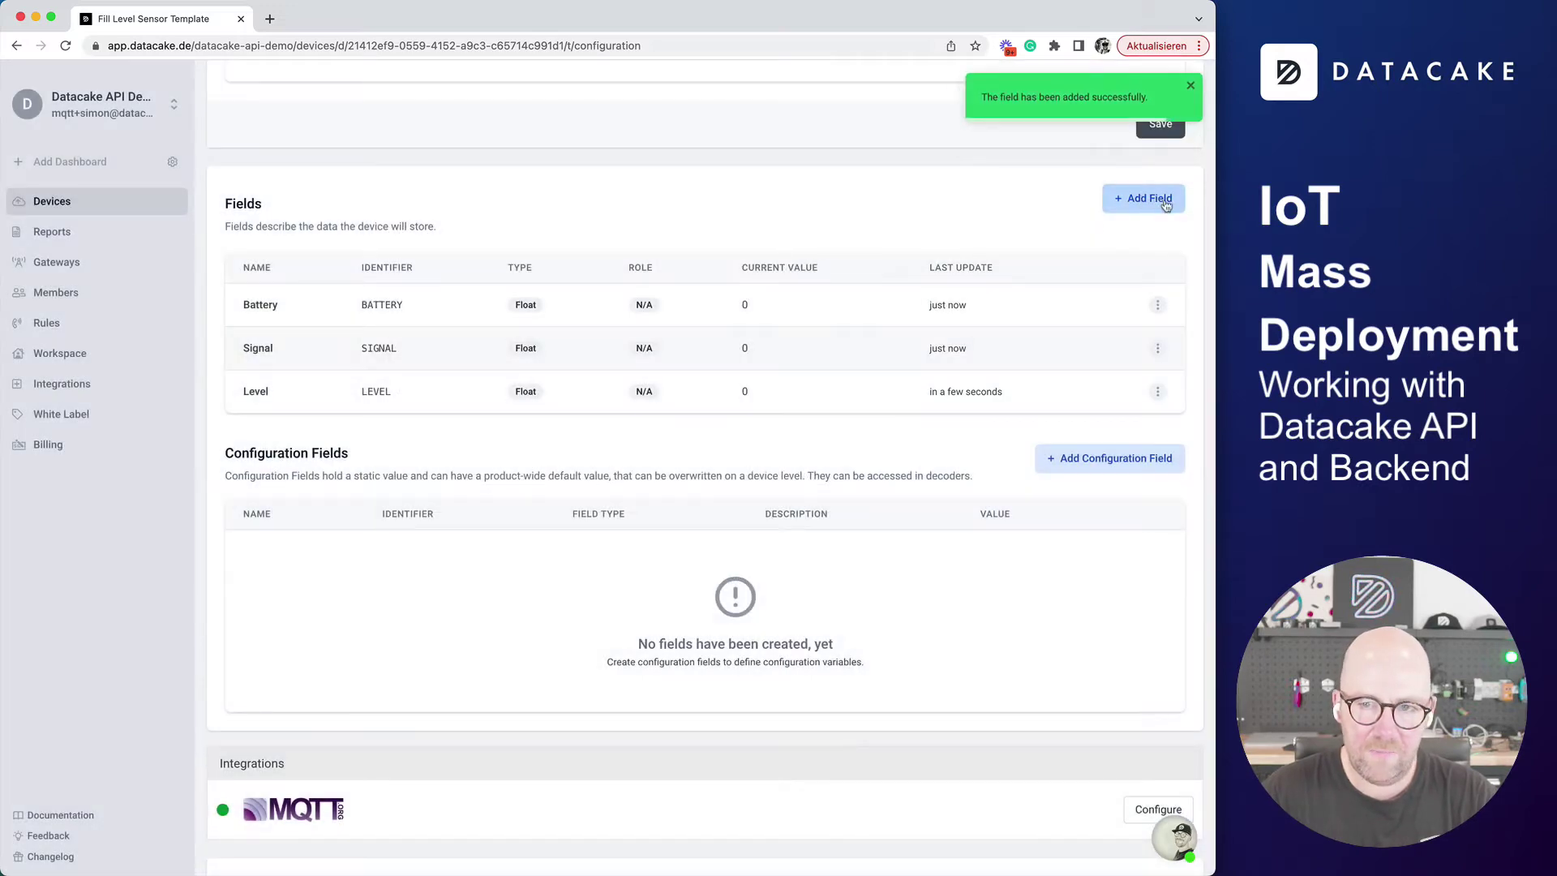
{"action": "left_click", "coordinate": [1145, 199]}
{"action": "left_click", "coordinate": [443, 359]}
{"action": "type", "text": "Temperature"}
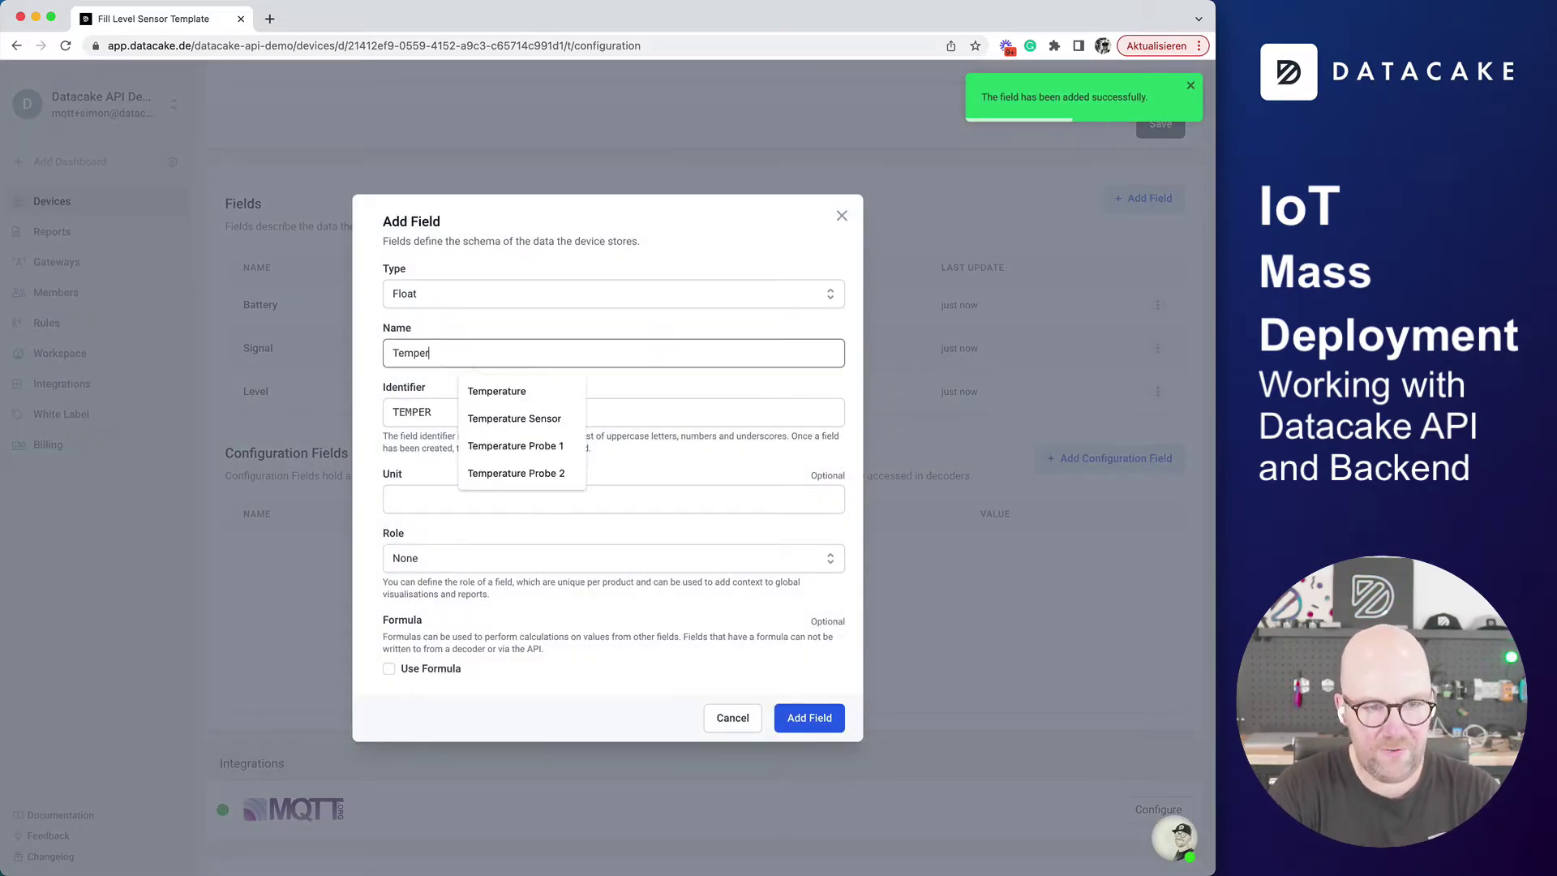
{"action": "left_click", "coordinate": [809, 718]}
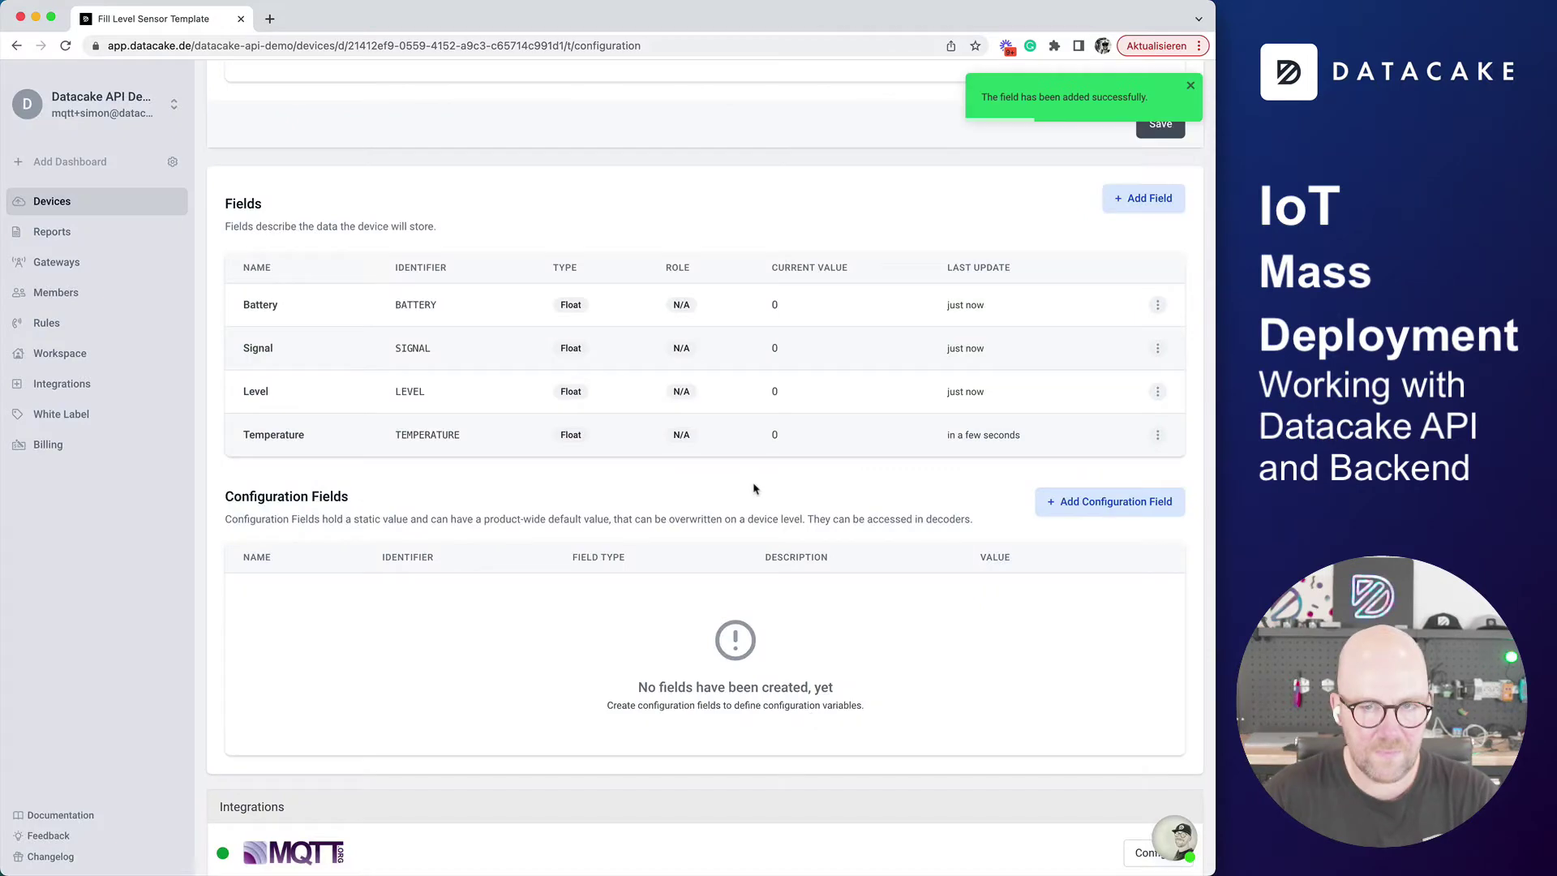
Add a Geolocation field named 'Location'
{"action": "left_click", "coordinate": [1144, 199]}
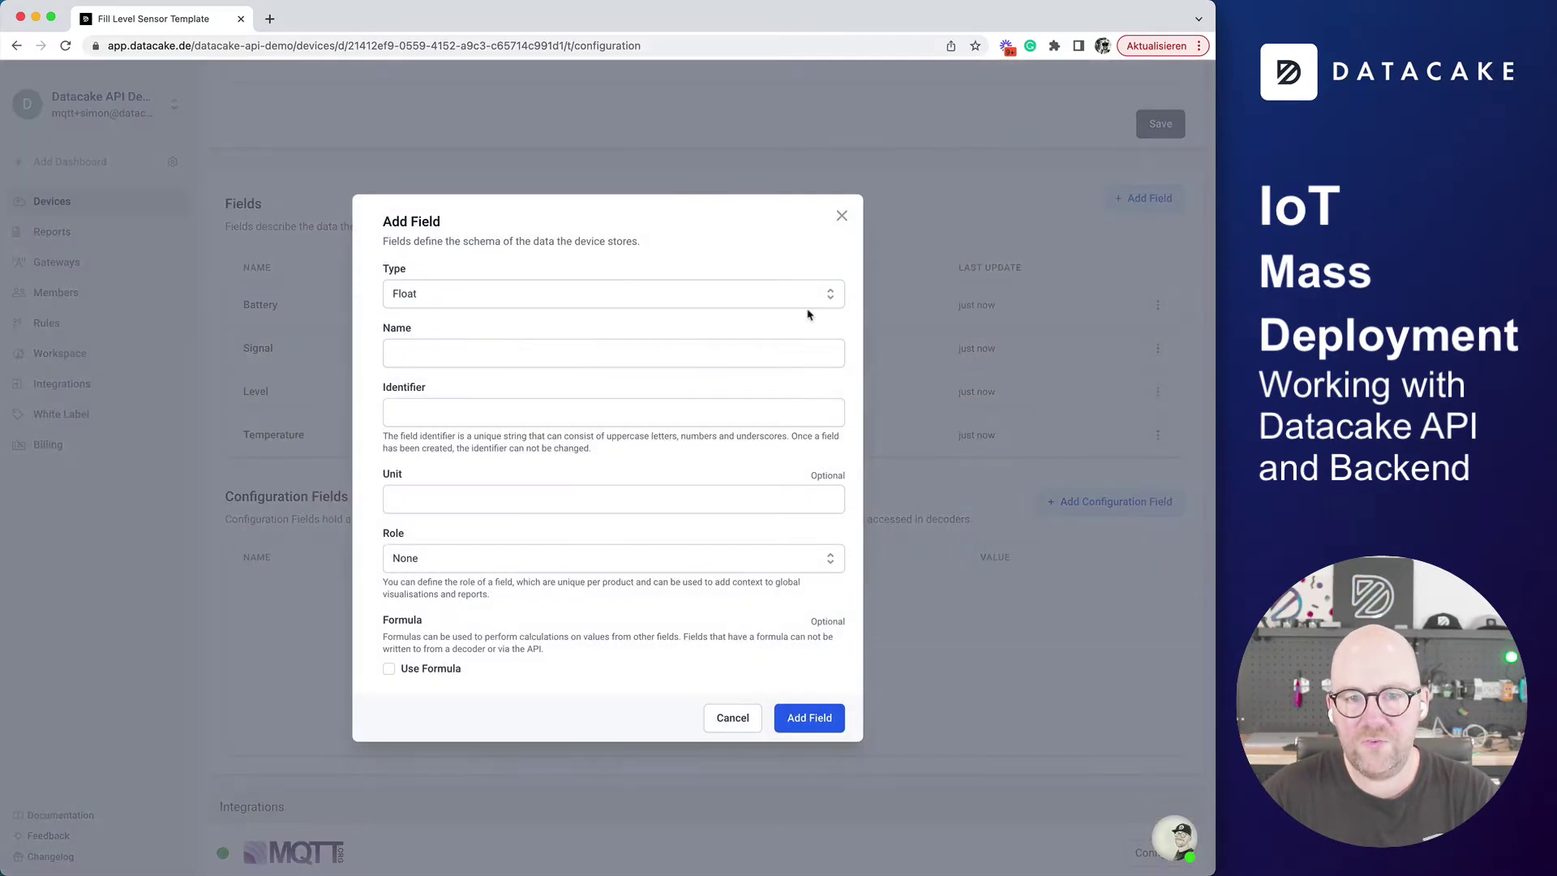
{"action": "left_click", "coordinate": [623, 300]}
{"action": "scroll", "coordinate": [618, 324], "scroll_direction": "down", "scroll_amount": 3}
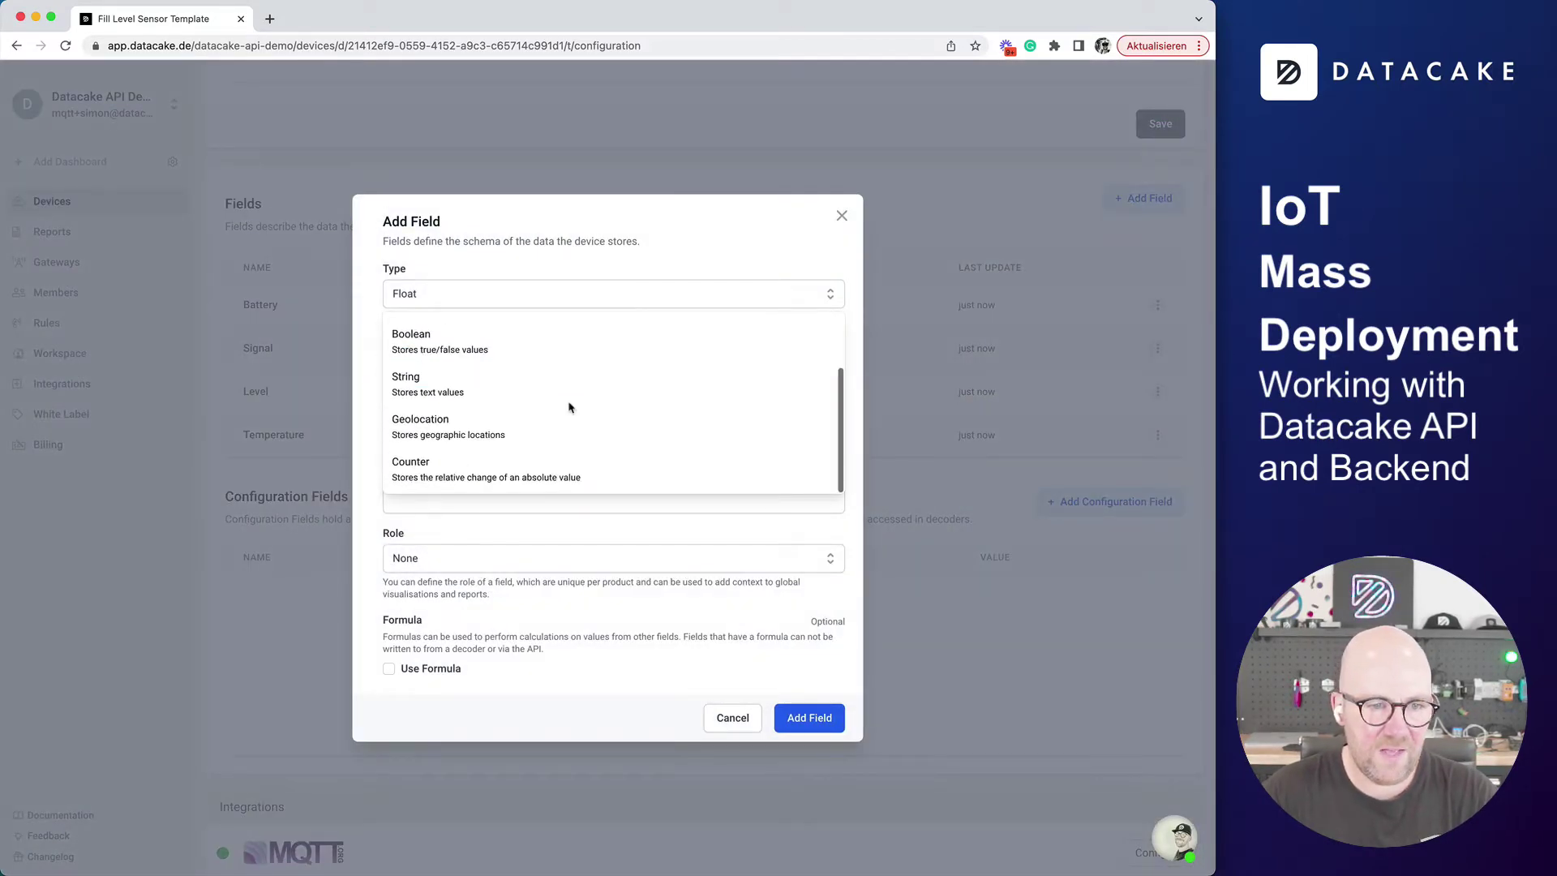
{"action": "left_click", "coordinate": [503, 440]}
{"action": "left_click", "coordinate": [459, 355]}
{"action": "type", "text": "Loc"}
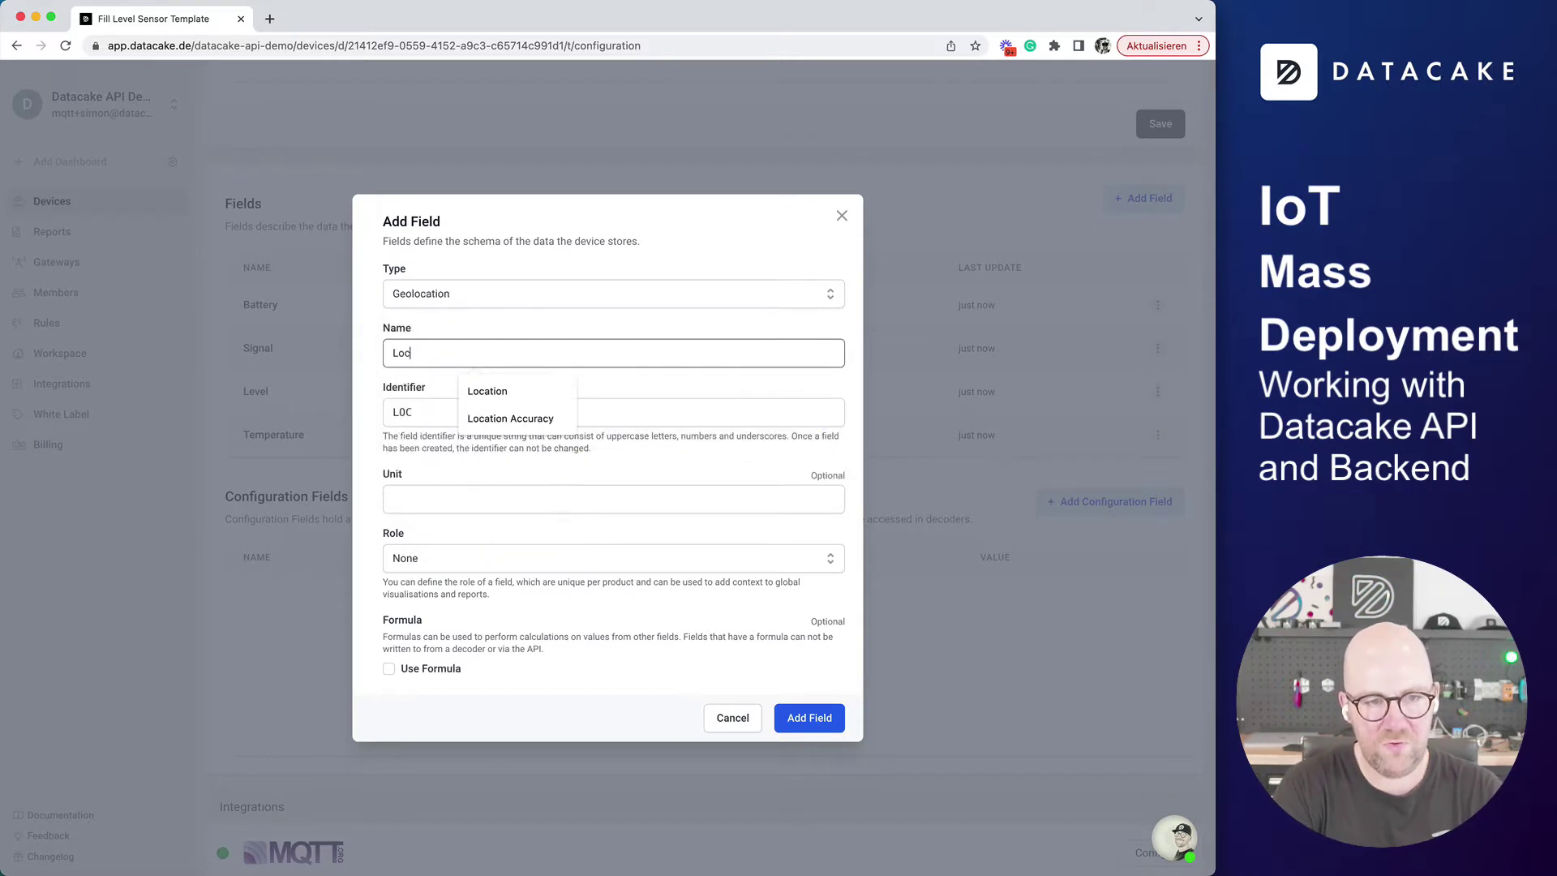
{"action": "type", "text": "ation"}
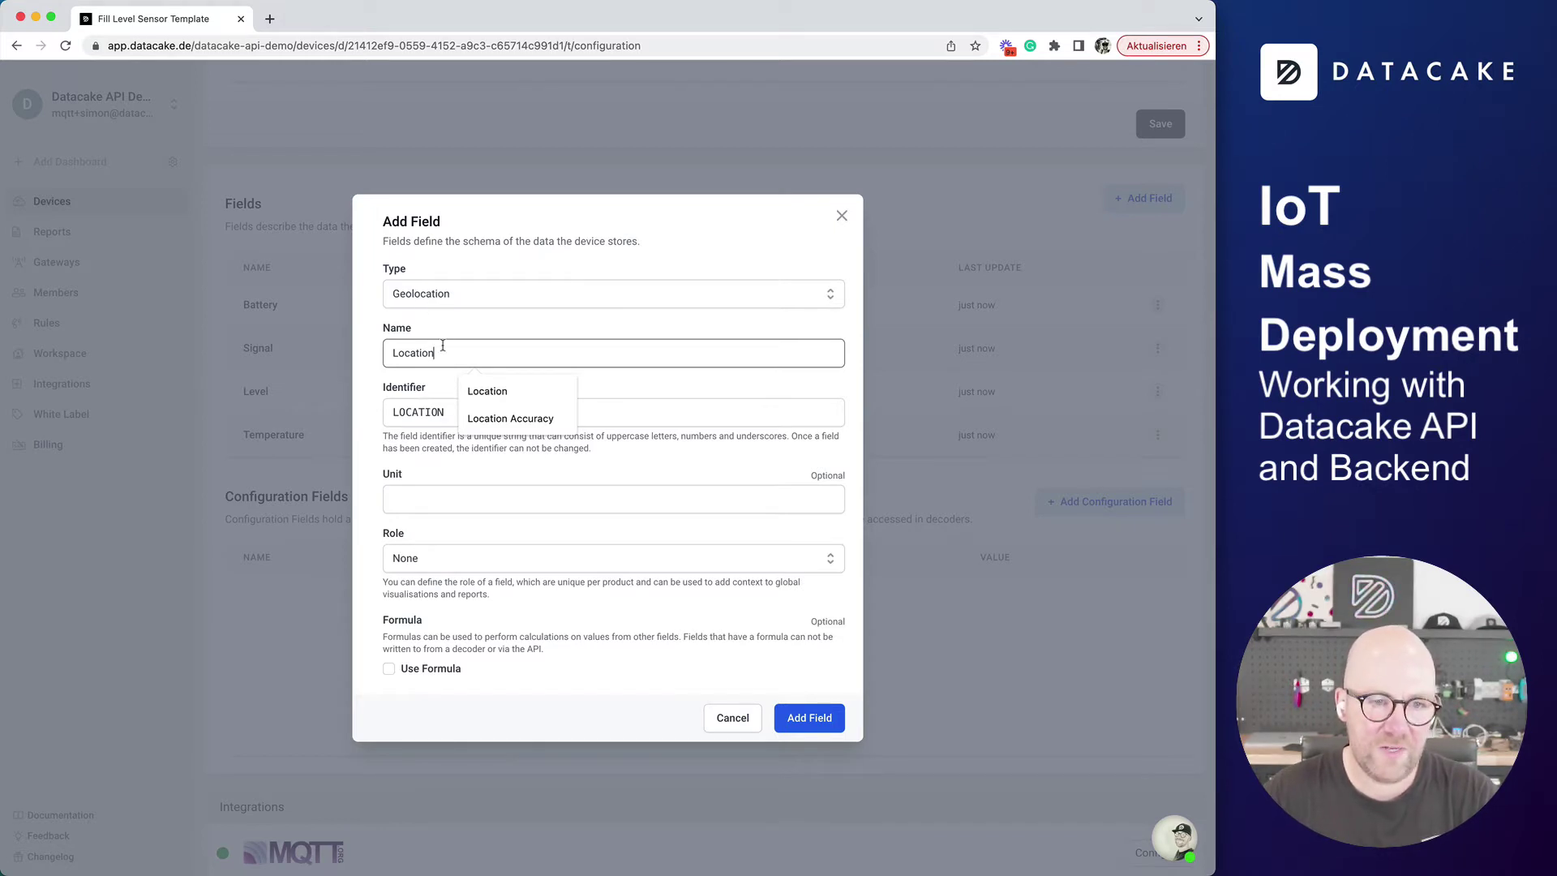
{"action": "left_click", "coordinate": [815, 721]}
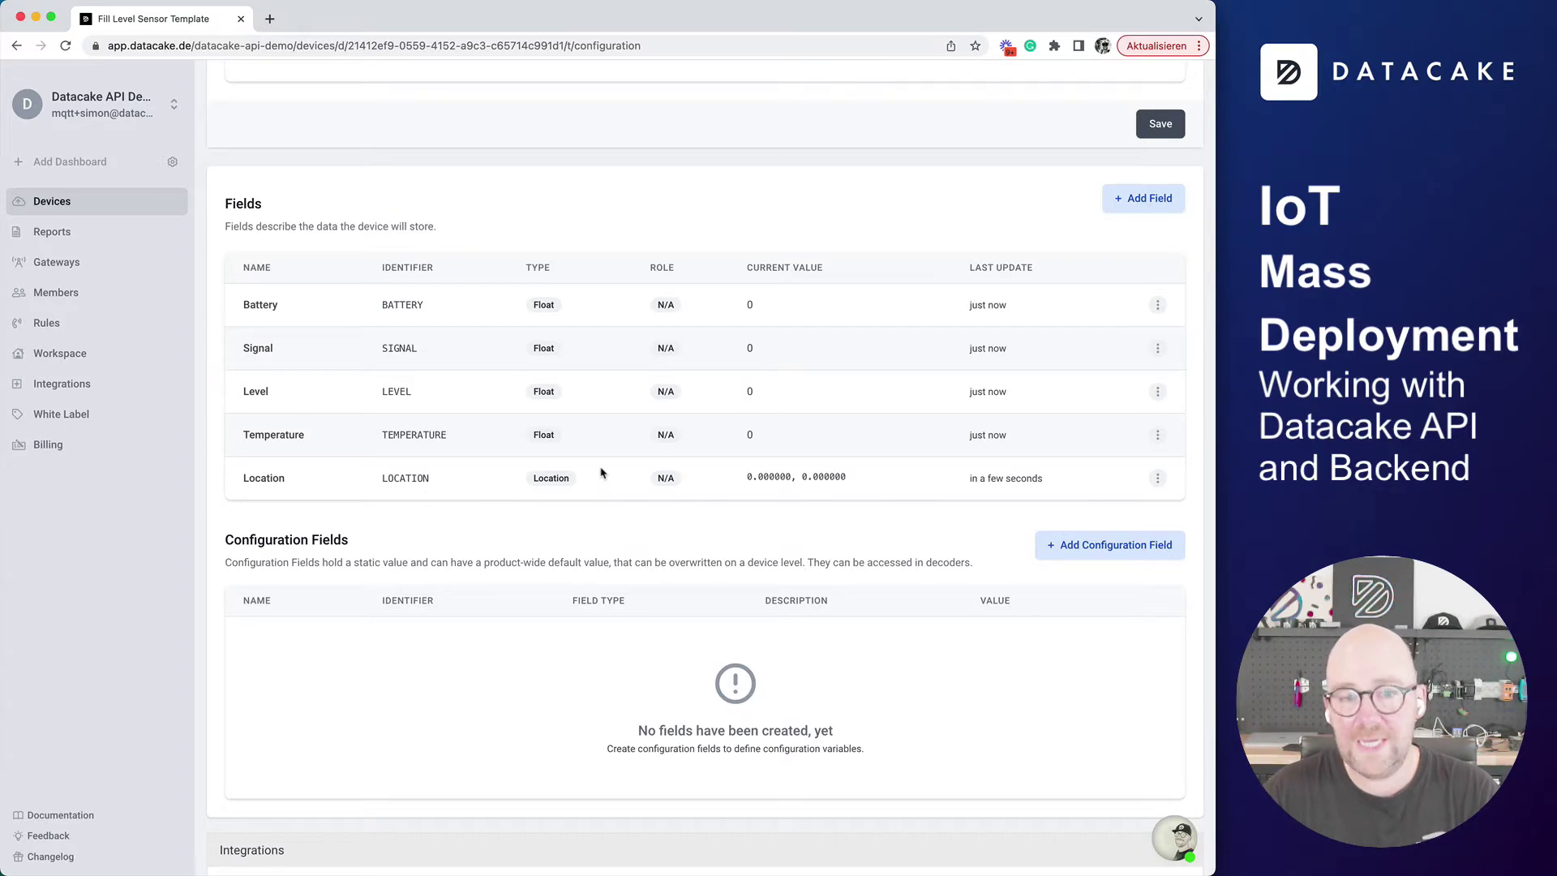
Copy the product's HTTP endpoint URL from the HTTP Payload Decoder section
{"action": "scroll", "coordinate": [601, 473], "scroll_direction": "up", "scroll_amount": 2}
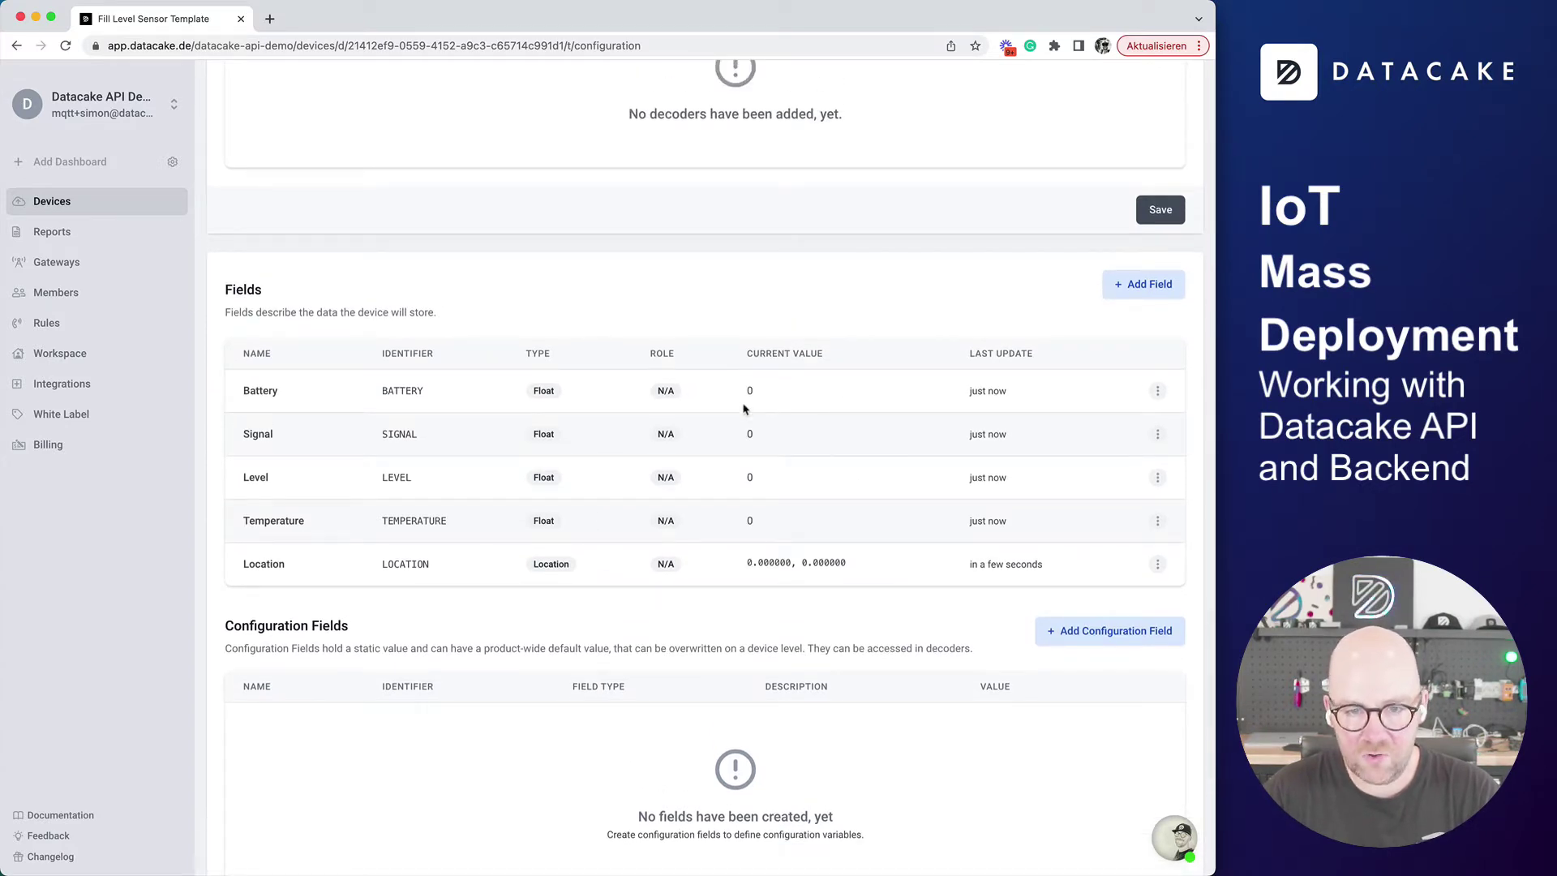
{"action": "scroll", "coordinate": [594, 598], "scroll_direction": "up", "scroll_amount": 15}
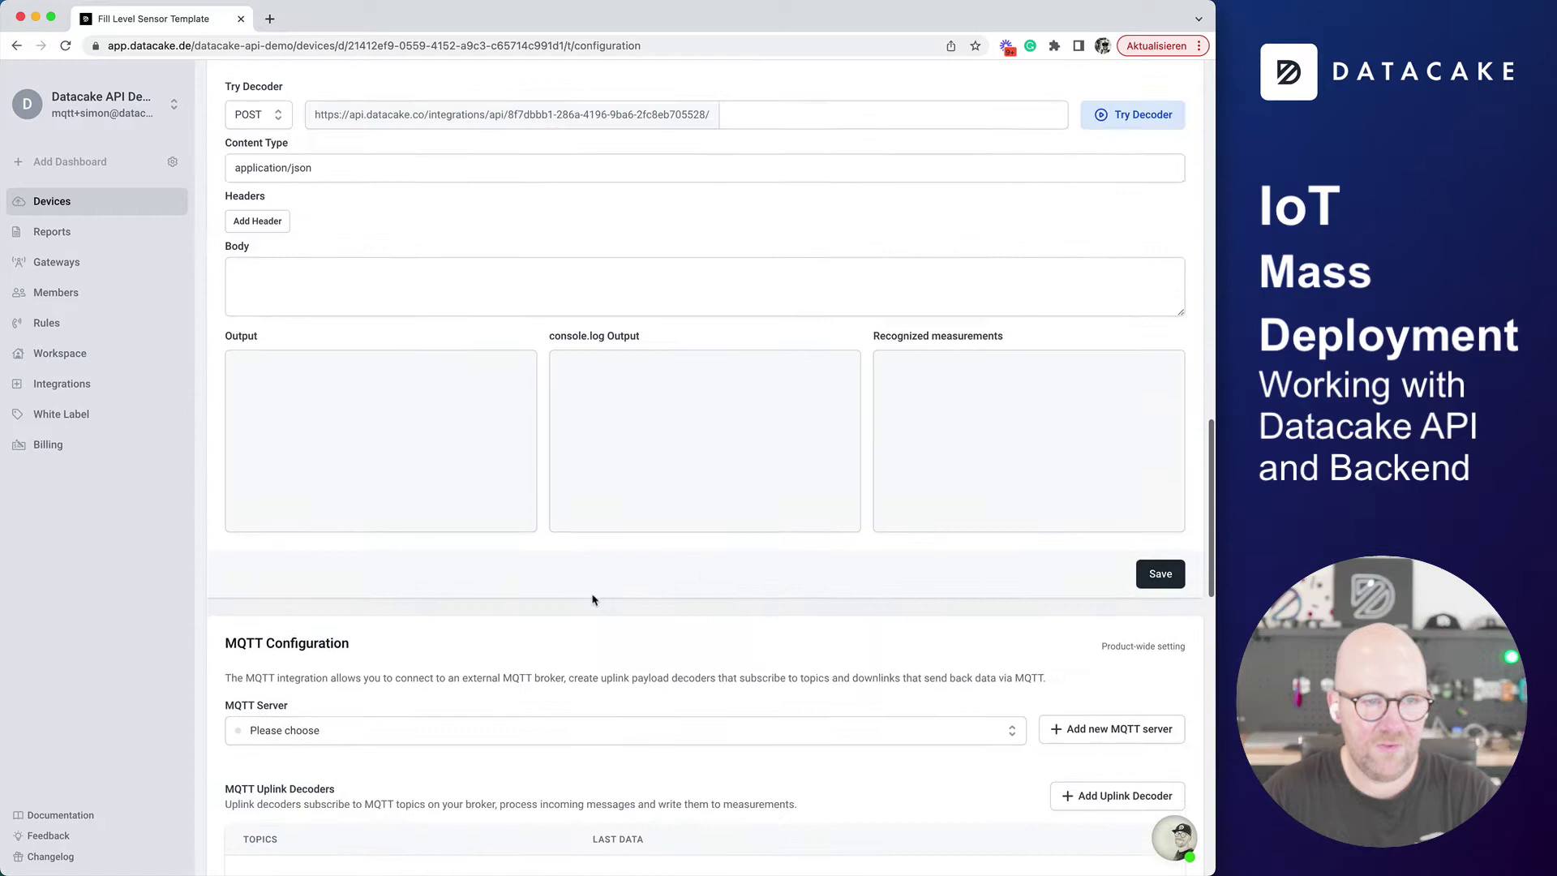
{"action": "scroll", "coordinate": [592, 600], "scroll_direction": "up", "scroll_amount": 5}
{"action": "scroll", "coordinate": [329, 580], "scroll_direction": "down", "scroll_amount": 3}
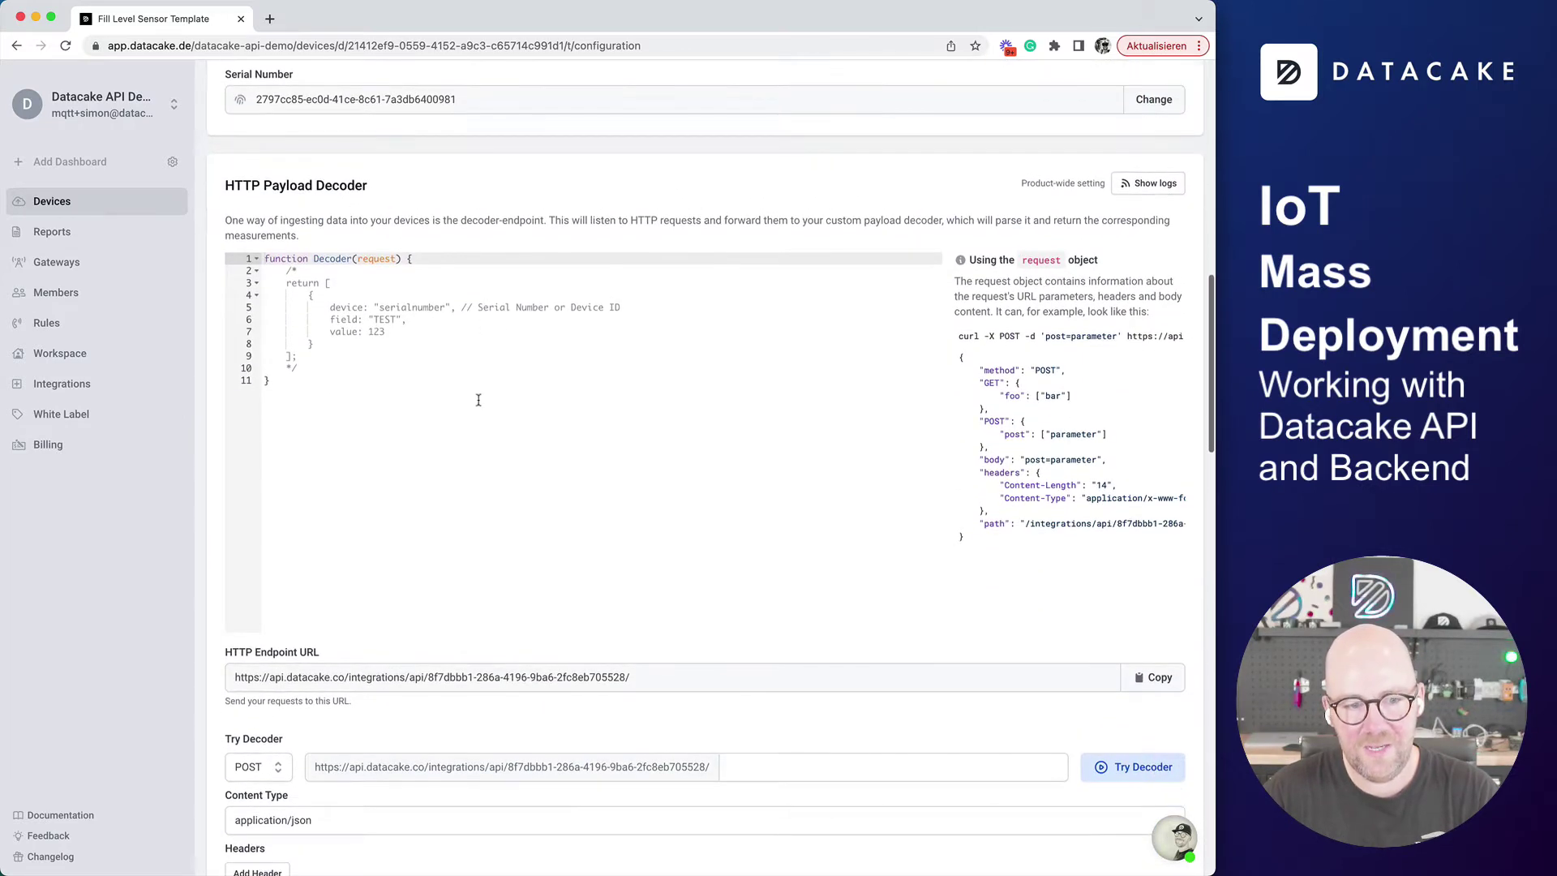
{"action": "left_click_drag", "start_coordinate": [235, 576], "coordinate": [642, 579]}
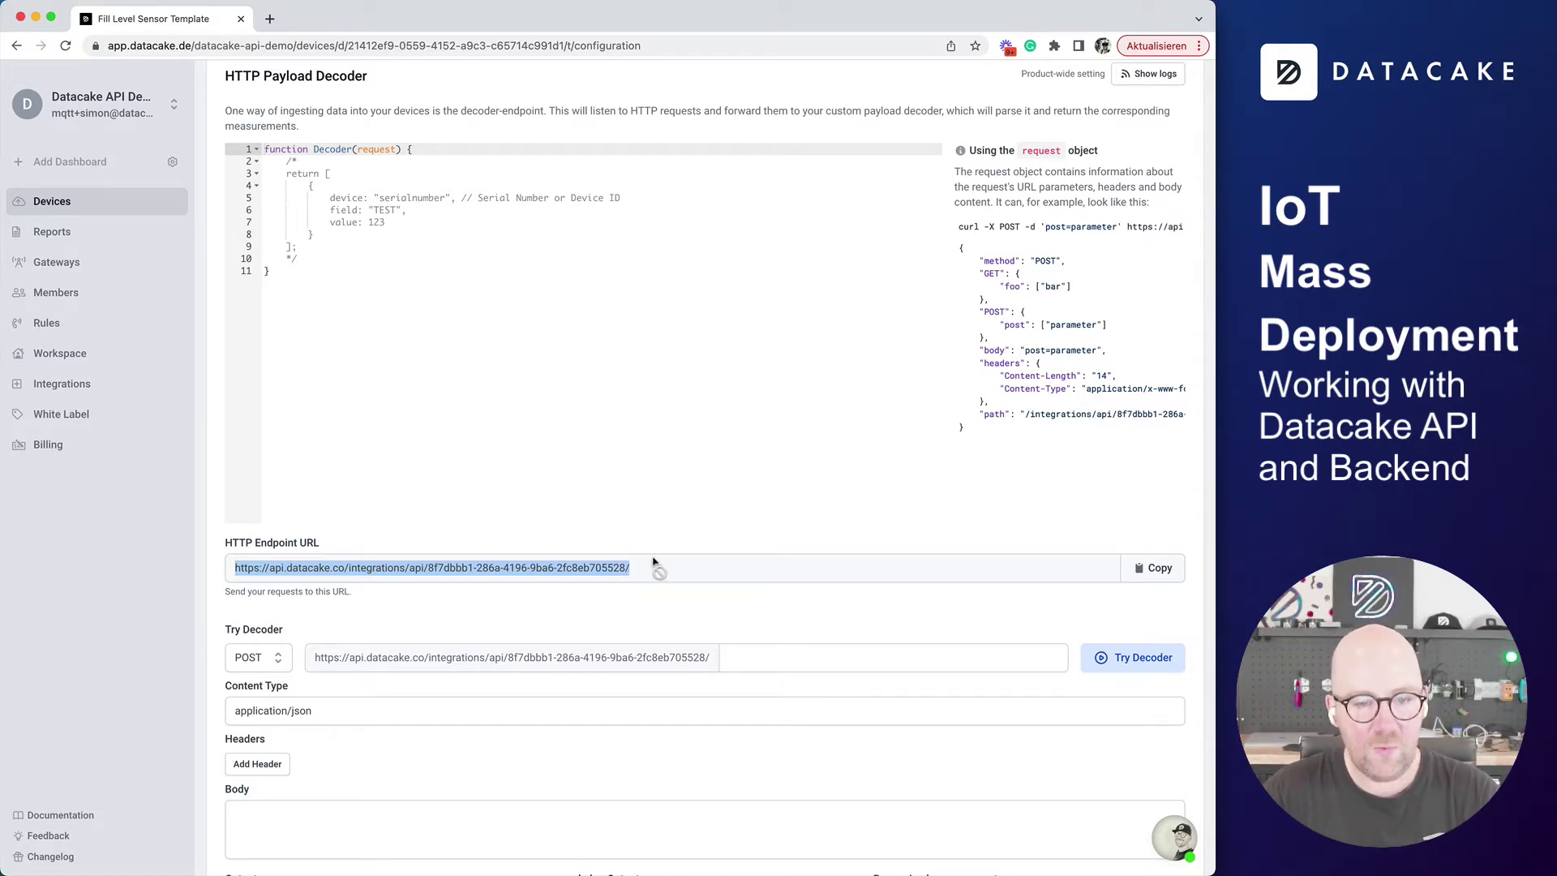
{"action": "left_click", "coordinate": [1141, 577]}
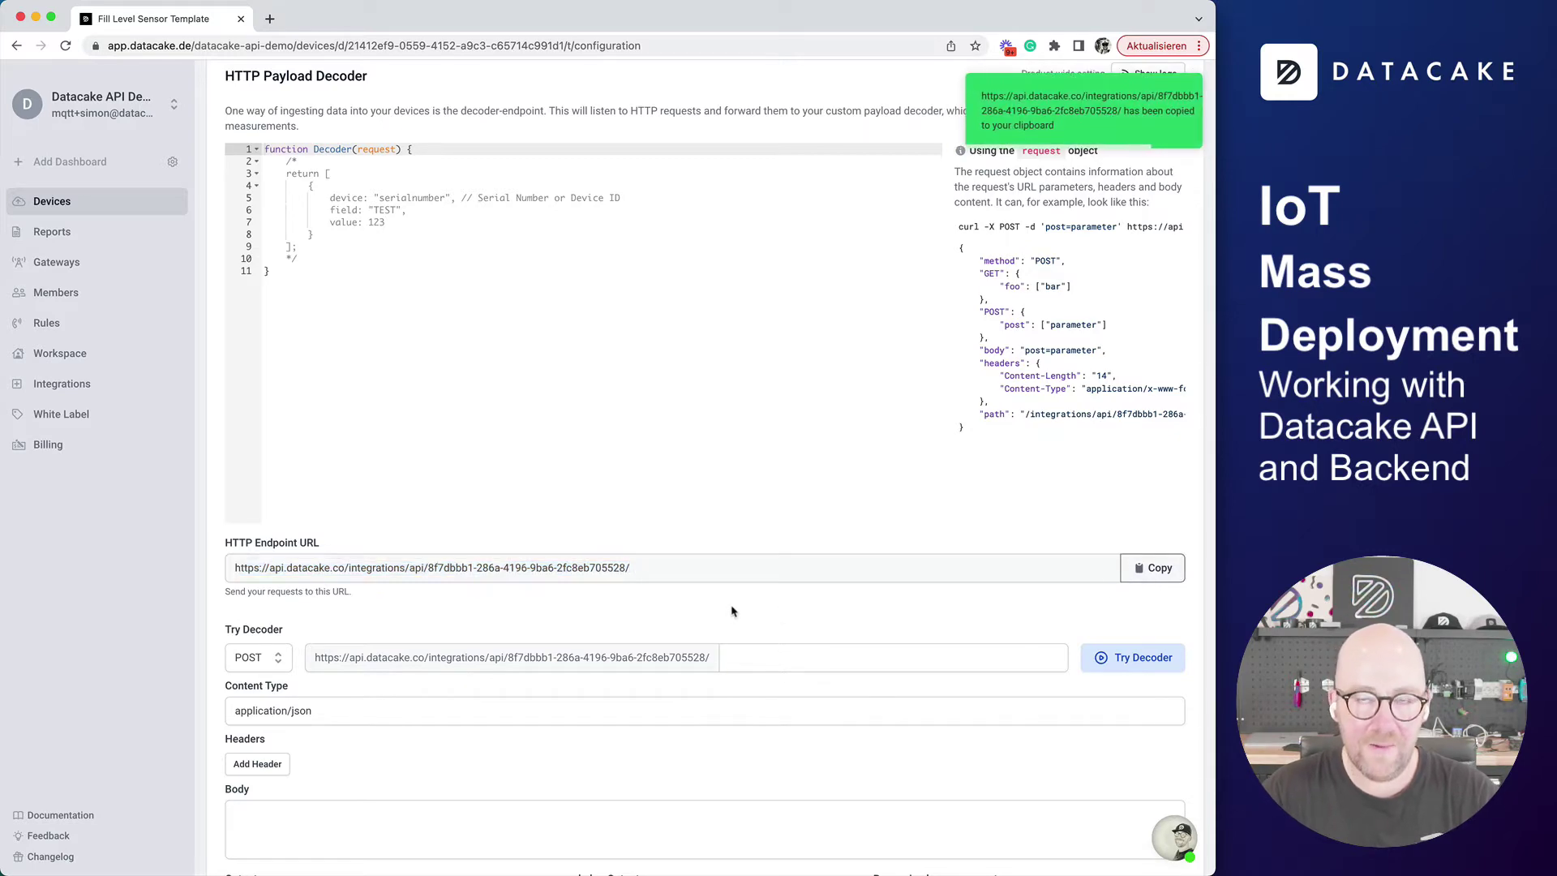
{"action": "key", "text": "super+Tab"}
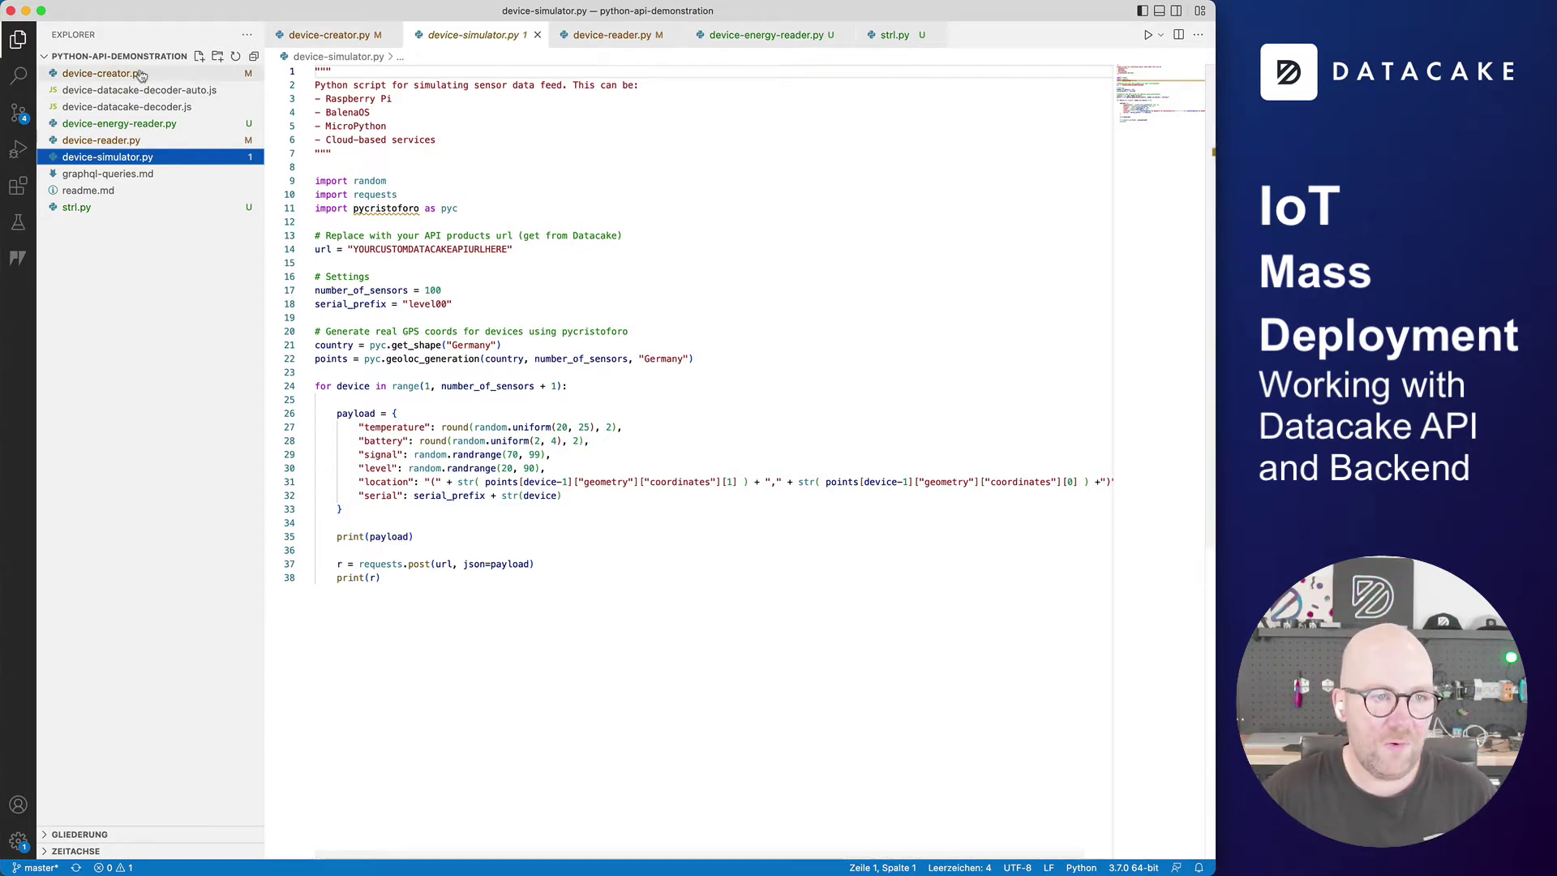
In device-simulator.py, replace YOURCUSTOMDATACAKEAPIURLHERE with the copied endpoint URL and set number_of_sensors to 1
{"action": "key", "text": "ctrl+Tab"}
{"action": "scroll", "coordinate": [710, 459], "scroll_direction": "down", "scroll_amount": 5}
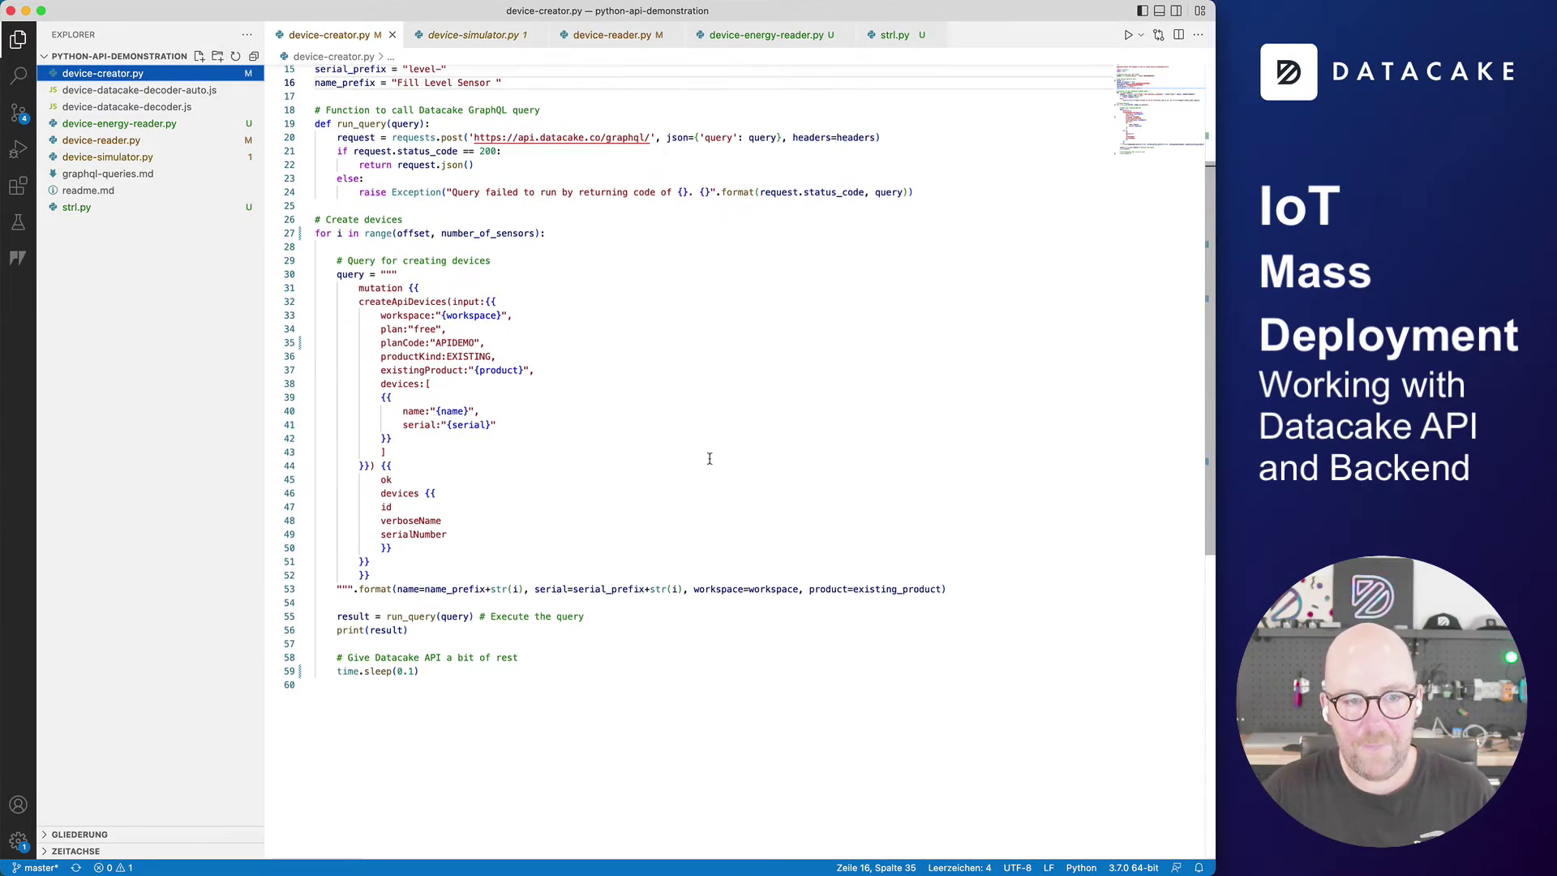
{"action": "scroll", "coordinate": [710, 459], "scroll_direction": "up", "scroll_amount": 3}
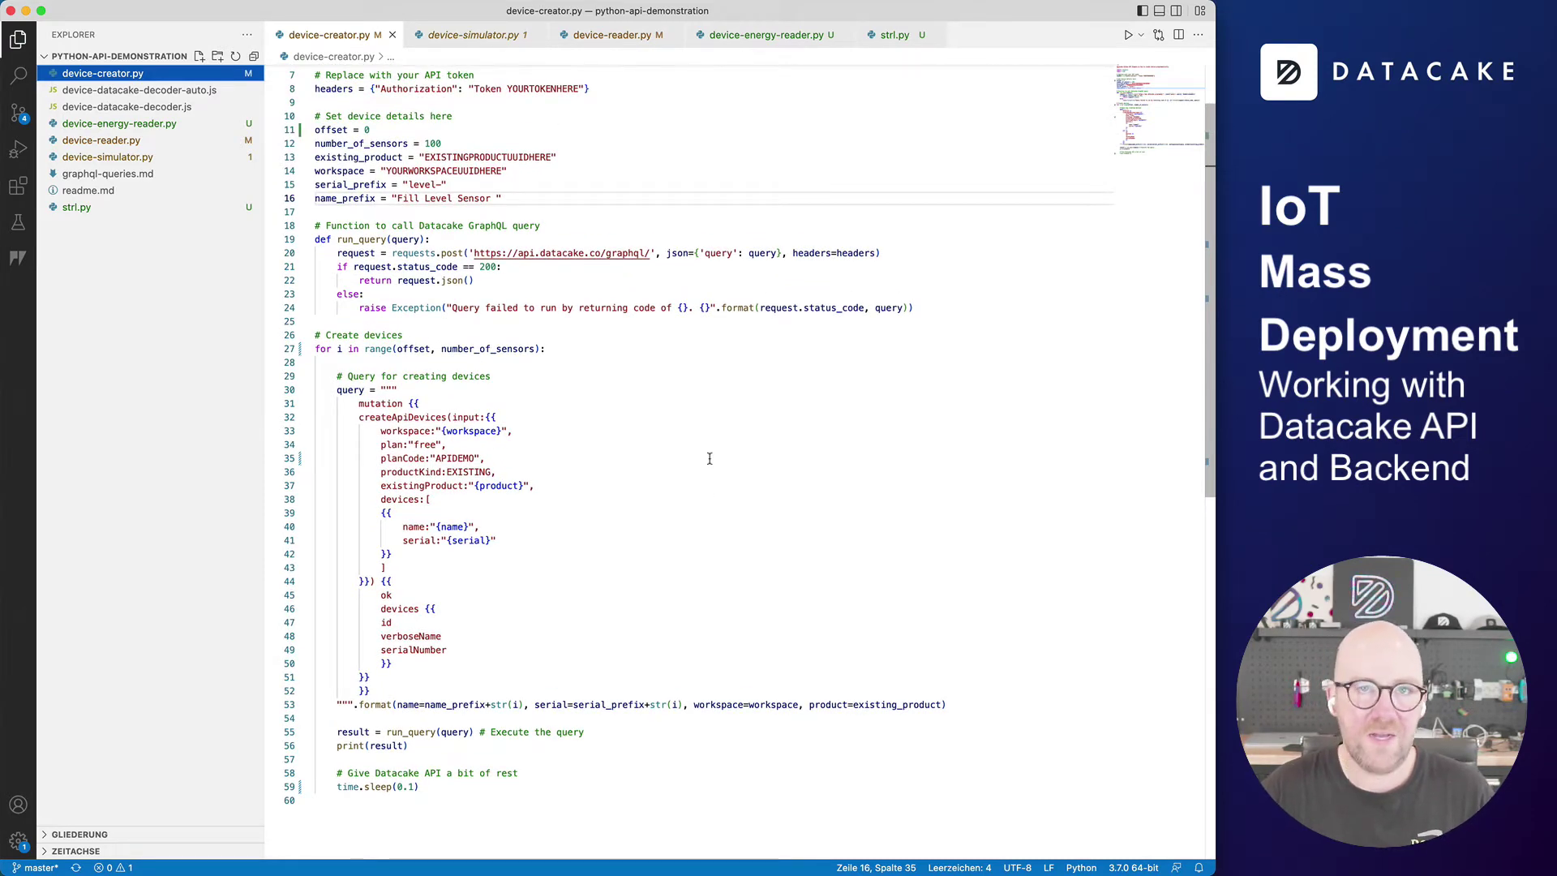
{"action": "left_click", "coordinate": [142, 157]}
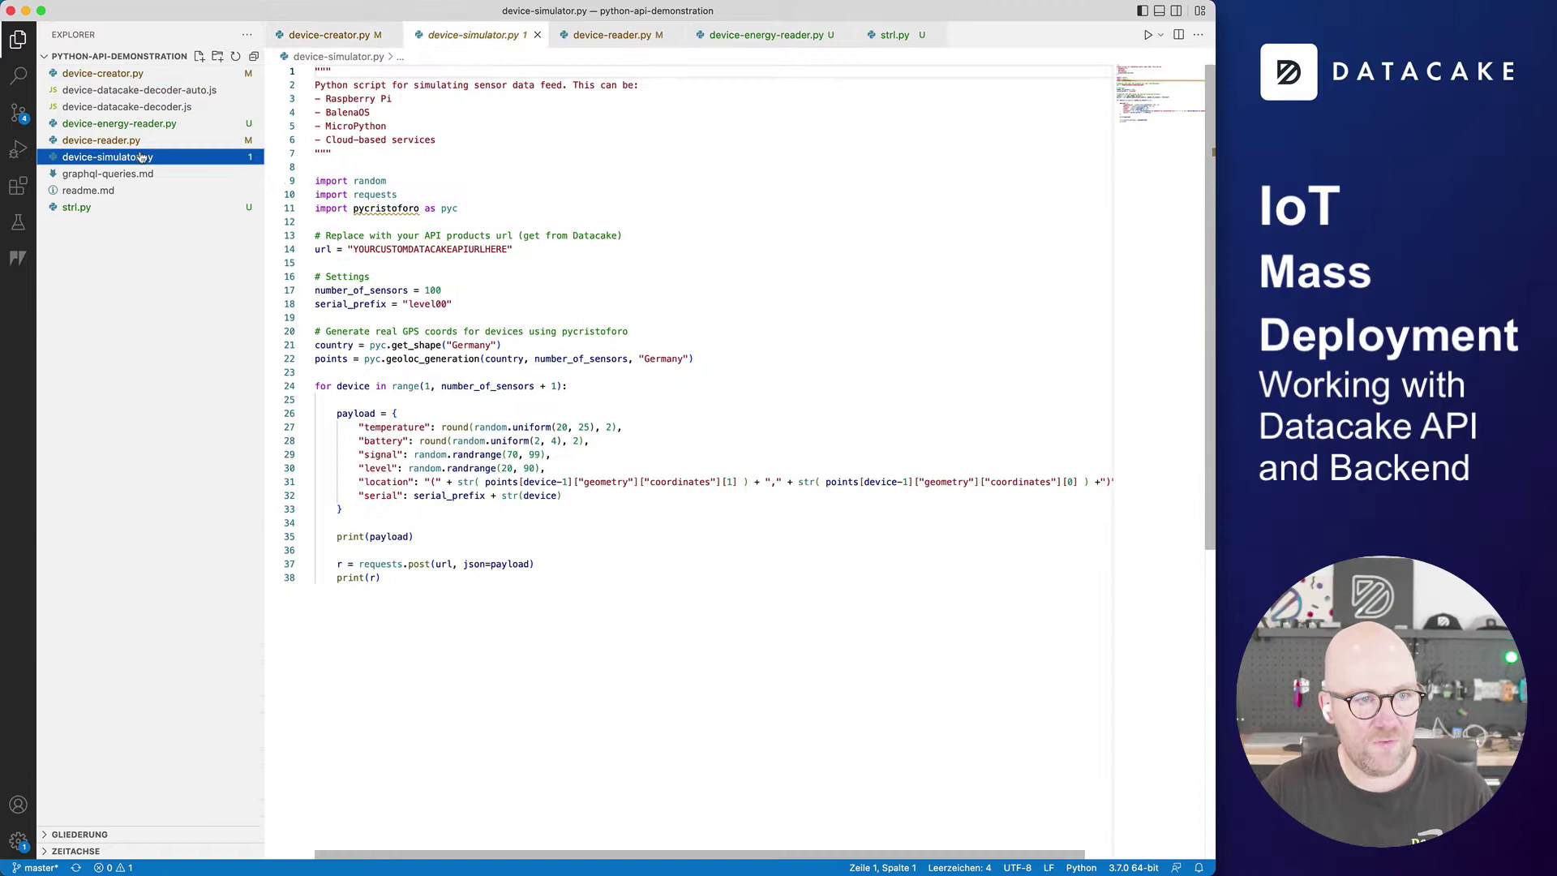
{"action": "double_click", "coordinate": [444, 253]}
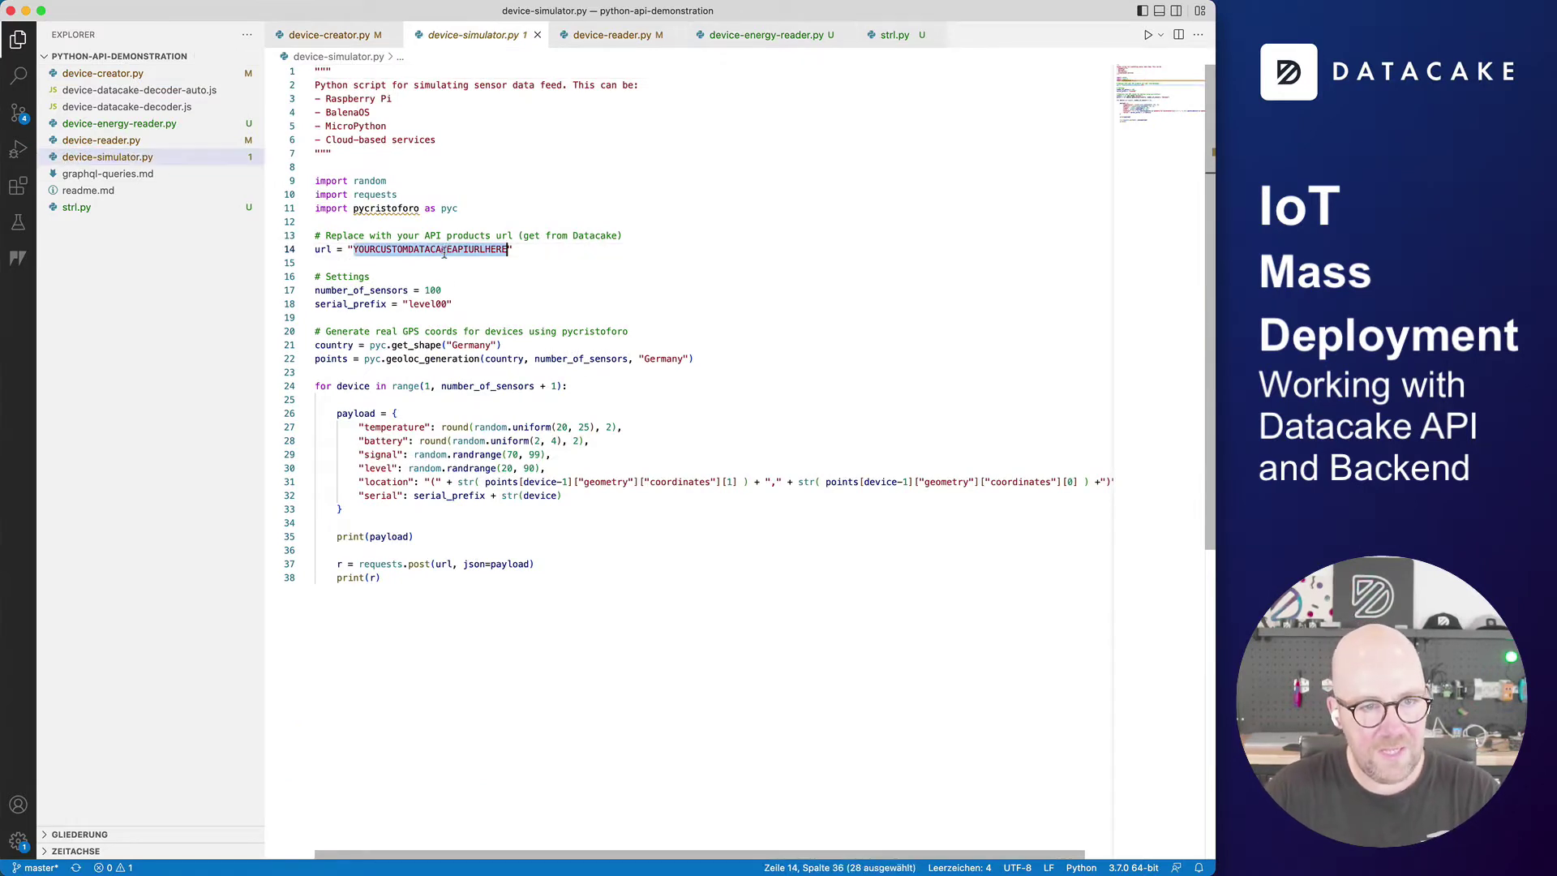
{"action": "key", "text": "super+v"}
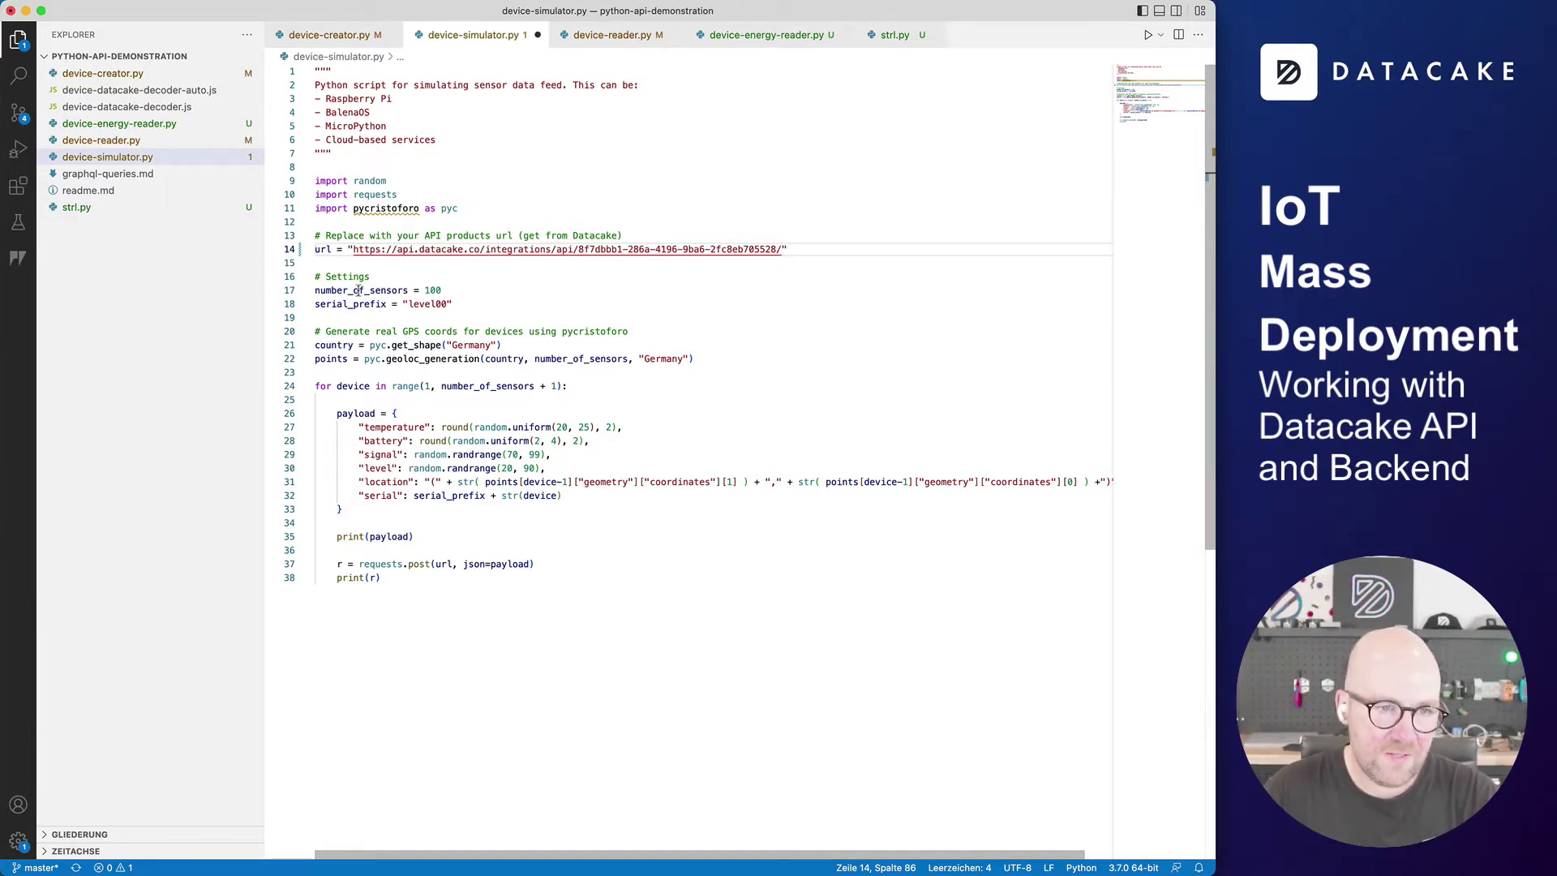
{"action": "left_click", "coordinate": [449, 289]}
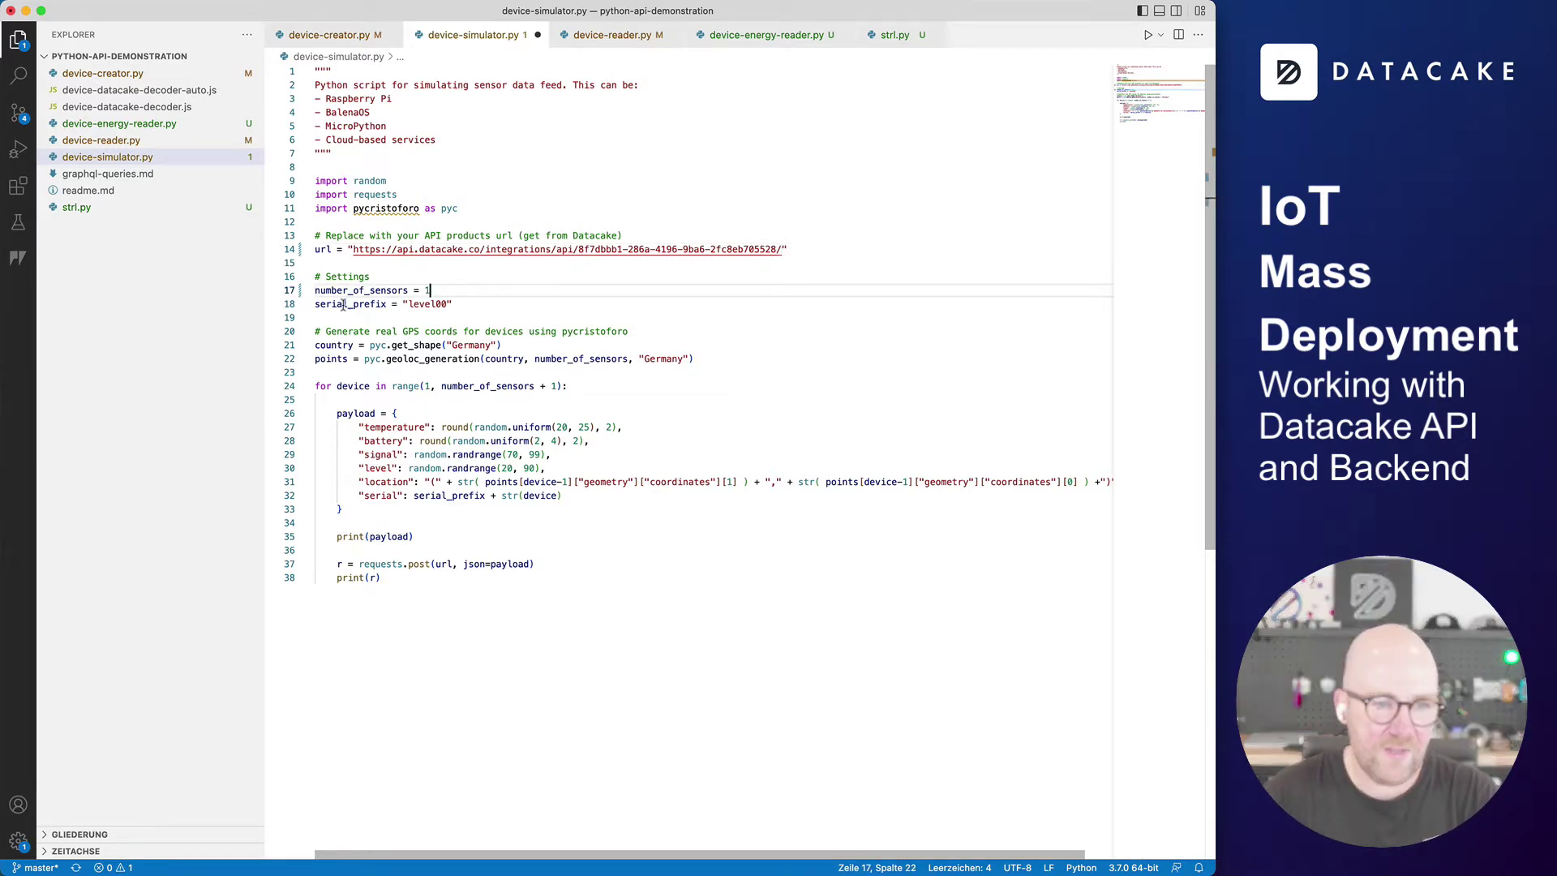
{"action": "double_click", "coordinate": [418, 305]}
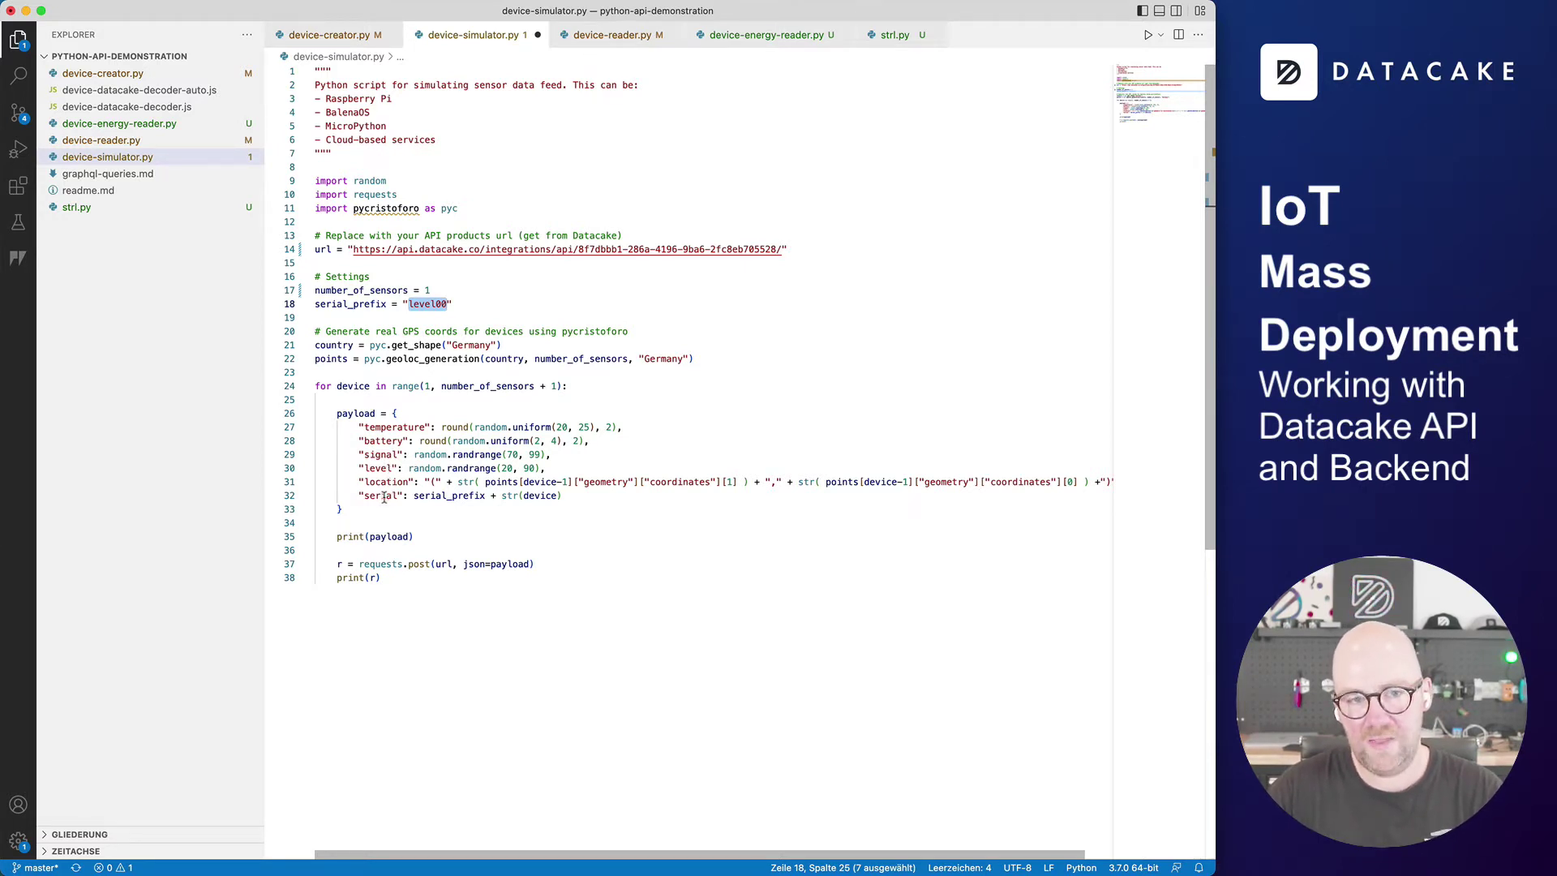
{"action": "key", "text": "super+Tab"}
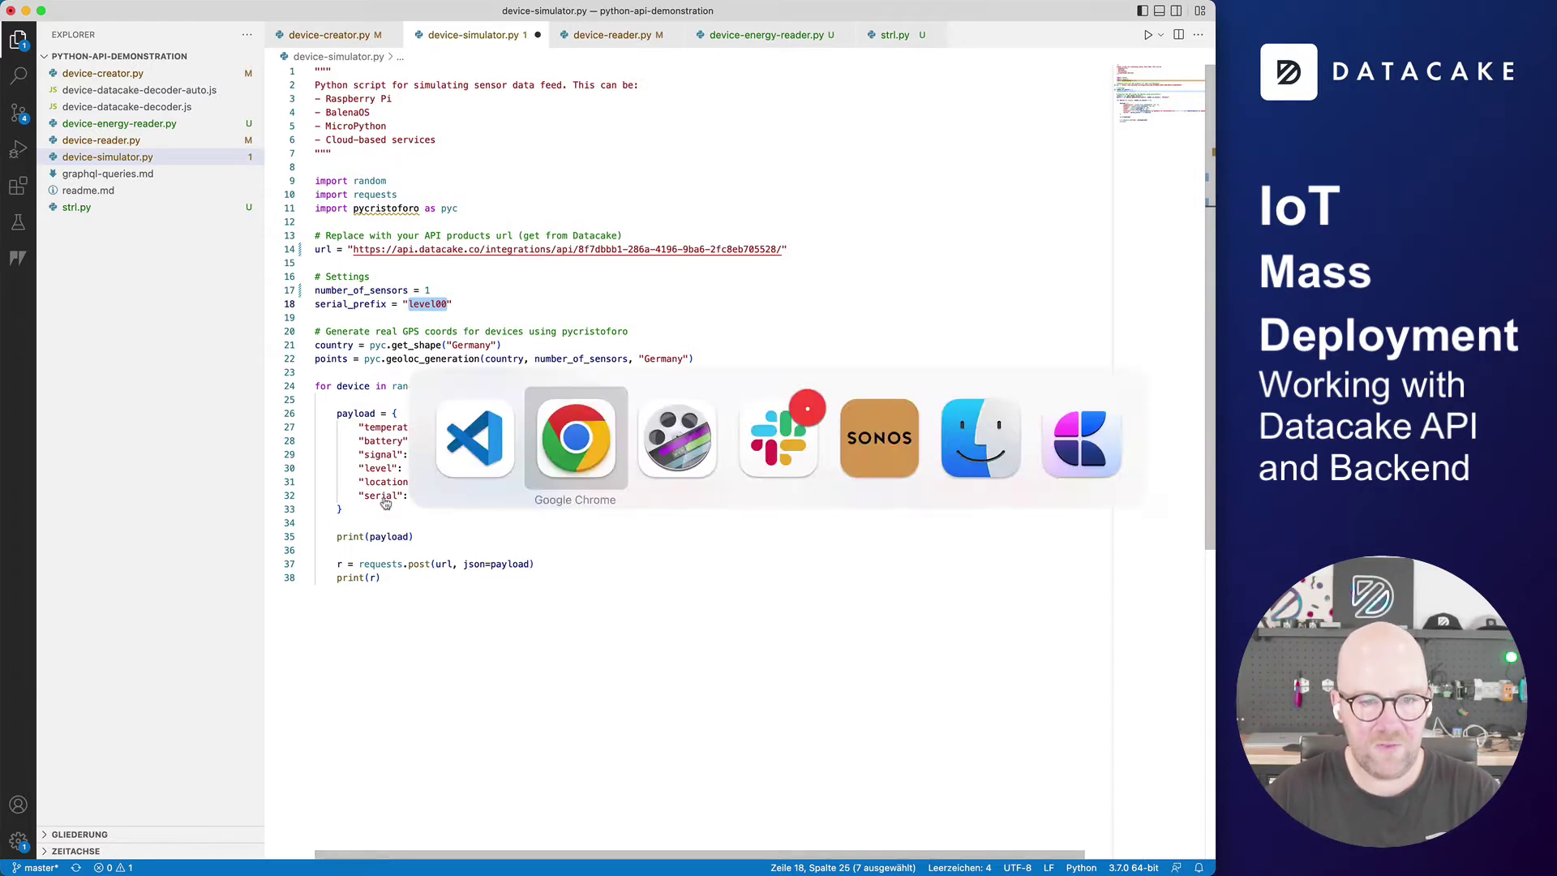
Try saving level001 as the device's API serial number, which Datacake rejects as already used
{"action": "scroll", "coordinate": [503, 549], "scroll_direction": "up", "scroll_amount": 5}
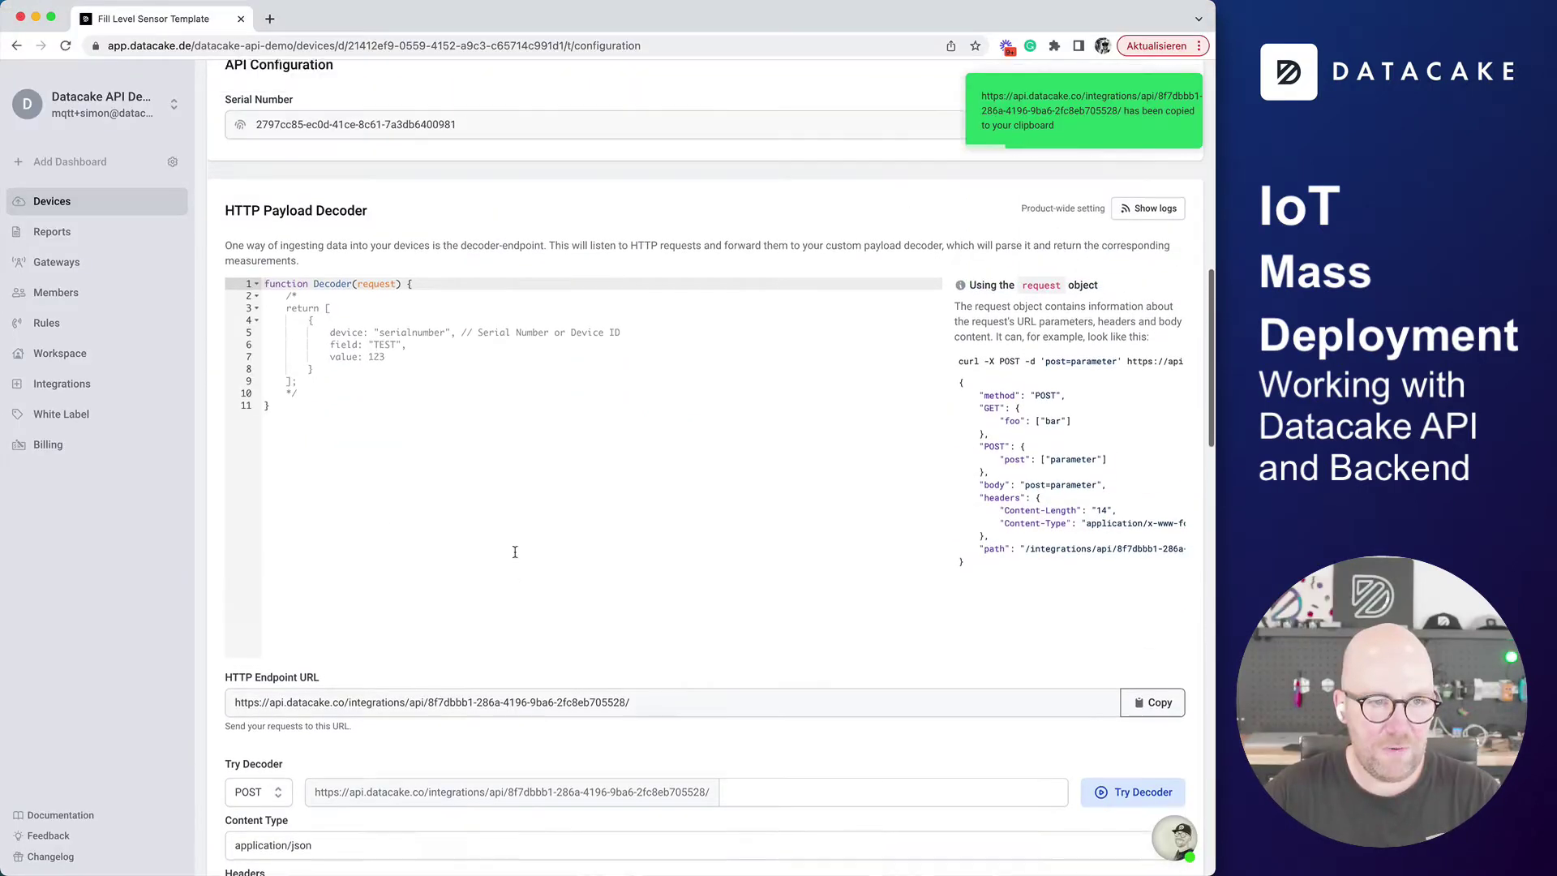
{"action": "left_click", "coordinate": [674, 351]}
{"action": "key", "text": "super+a"}
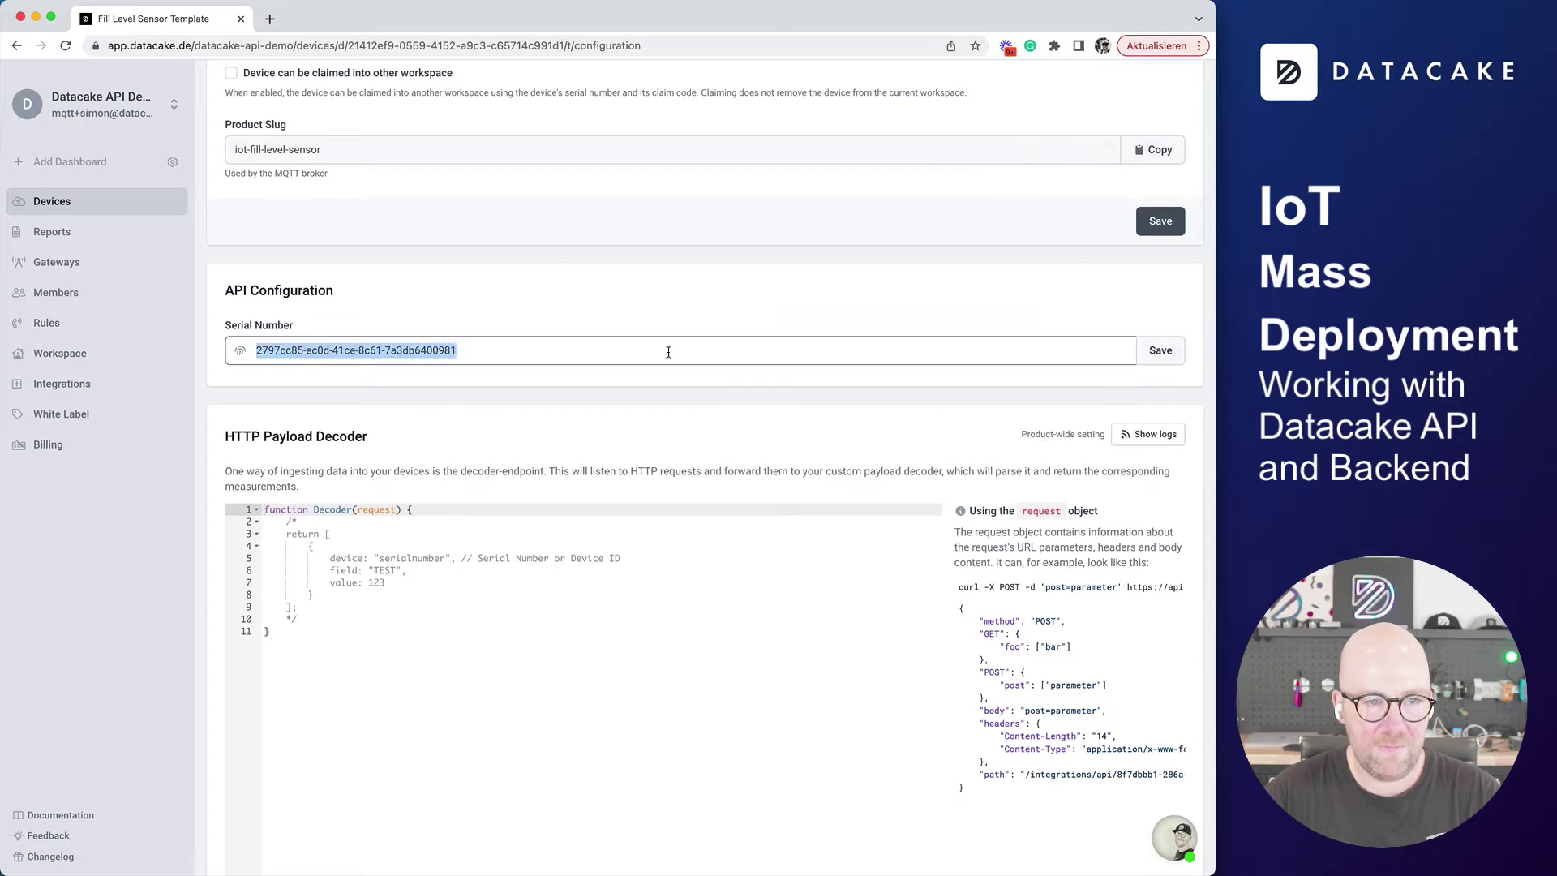
{"action": "type", "text": "level001"}
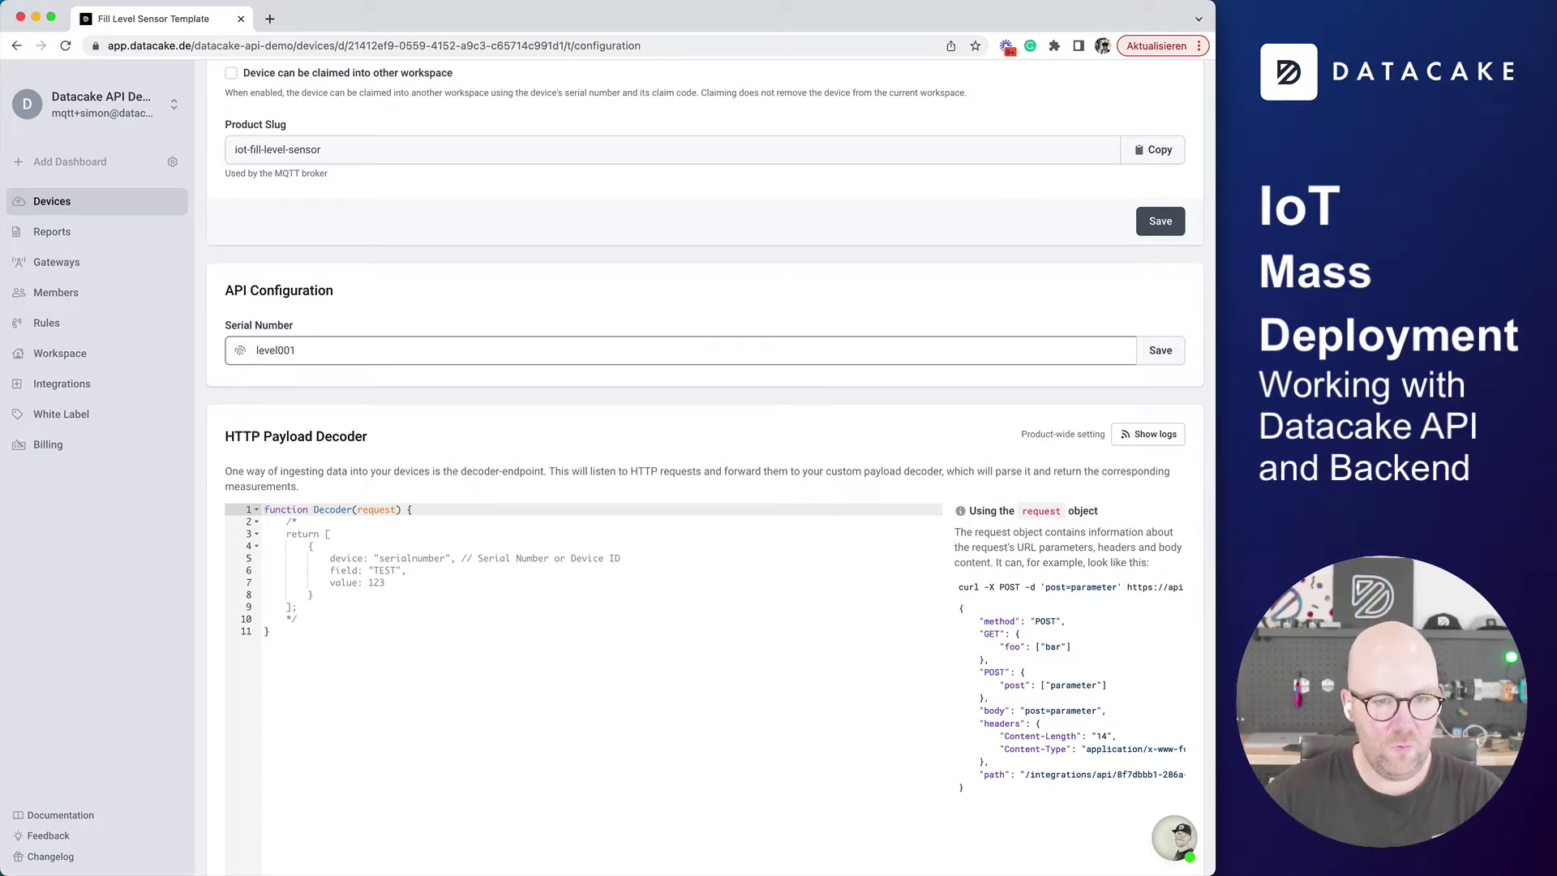
{"action": "left_click", "coordinate": [718, 444]}
{"action": "scroll", "coordinate": [717, 444], "scroll_direction": "down", "scroll_amount": 2}
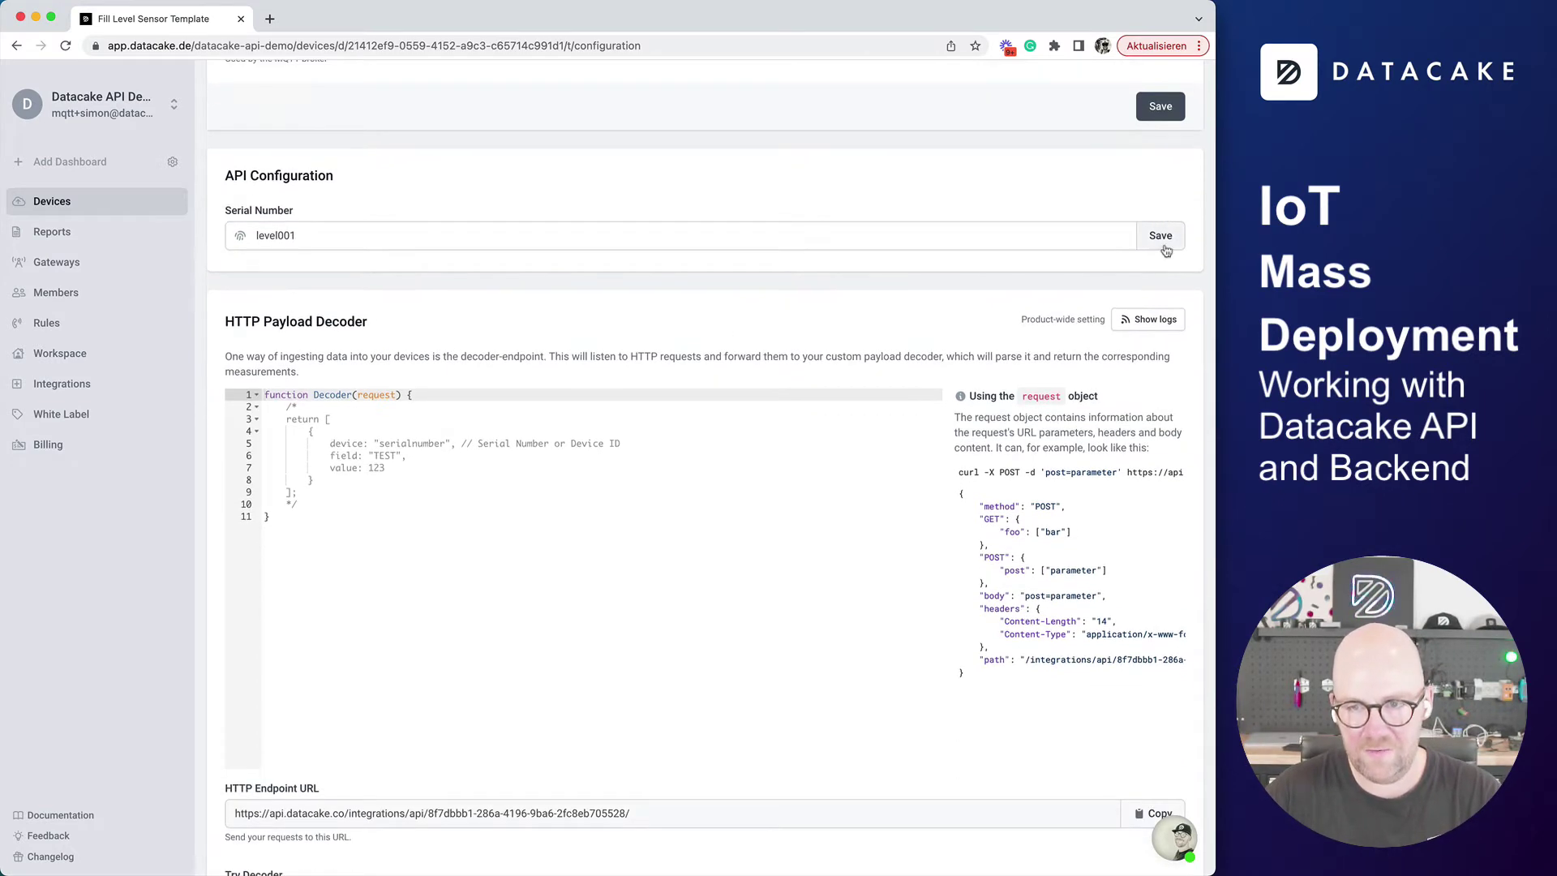
{"action": "left_click", "coordinate": [1163, 245]}
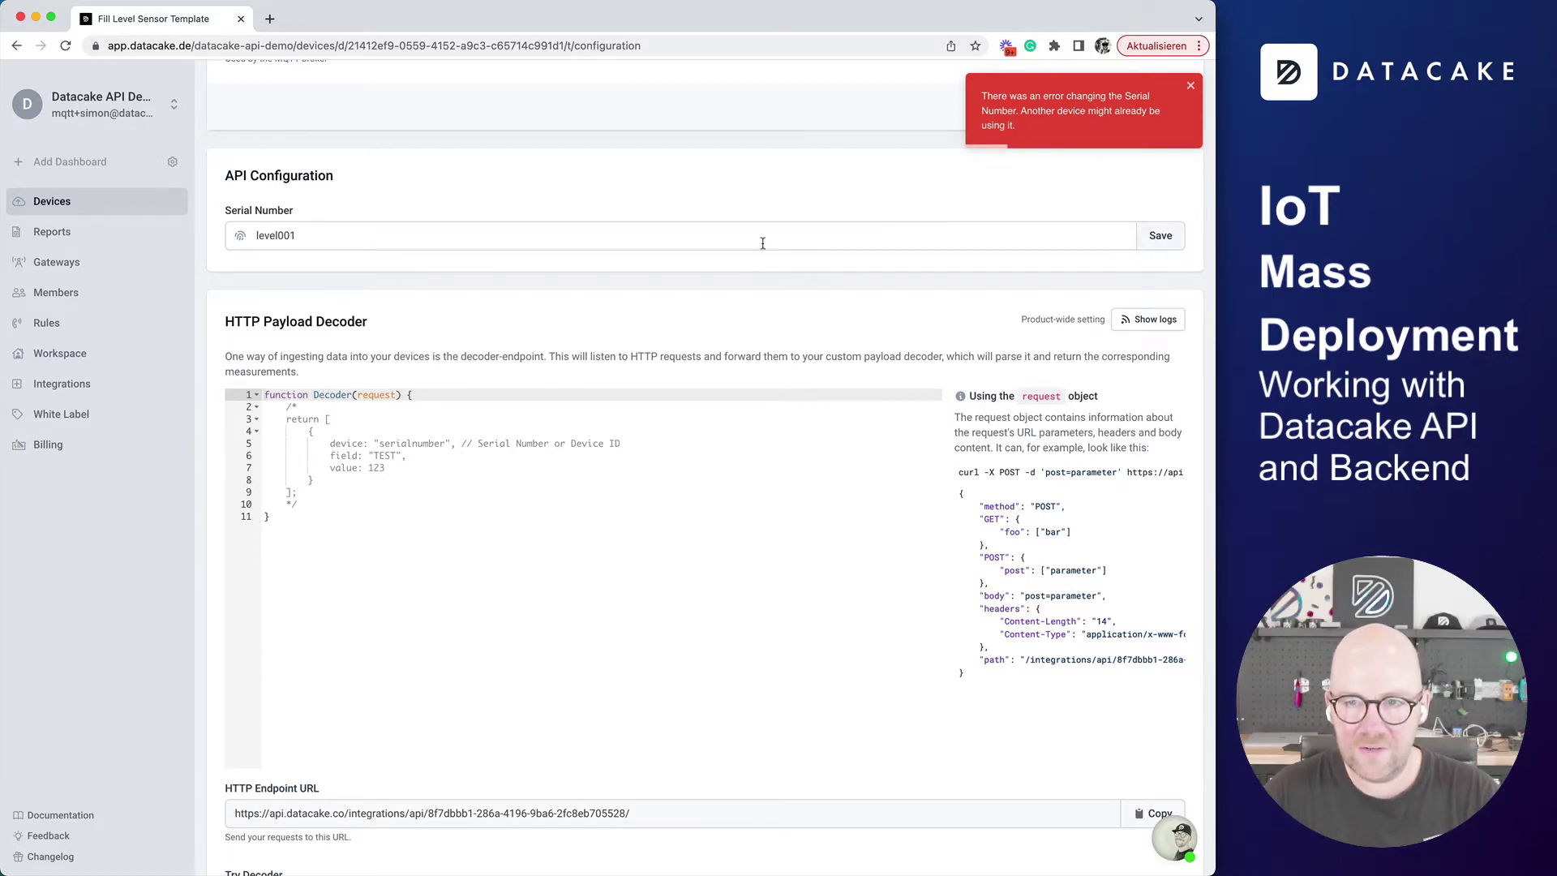
Change the serial prefix in device-simulator.py to iotlevel00 and copy it
{"action": "key", "text": "super+Tab"}
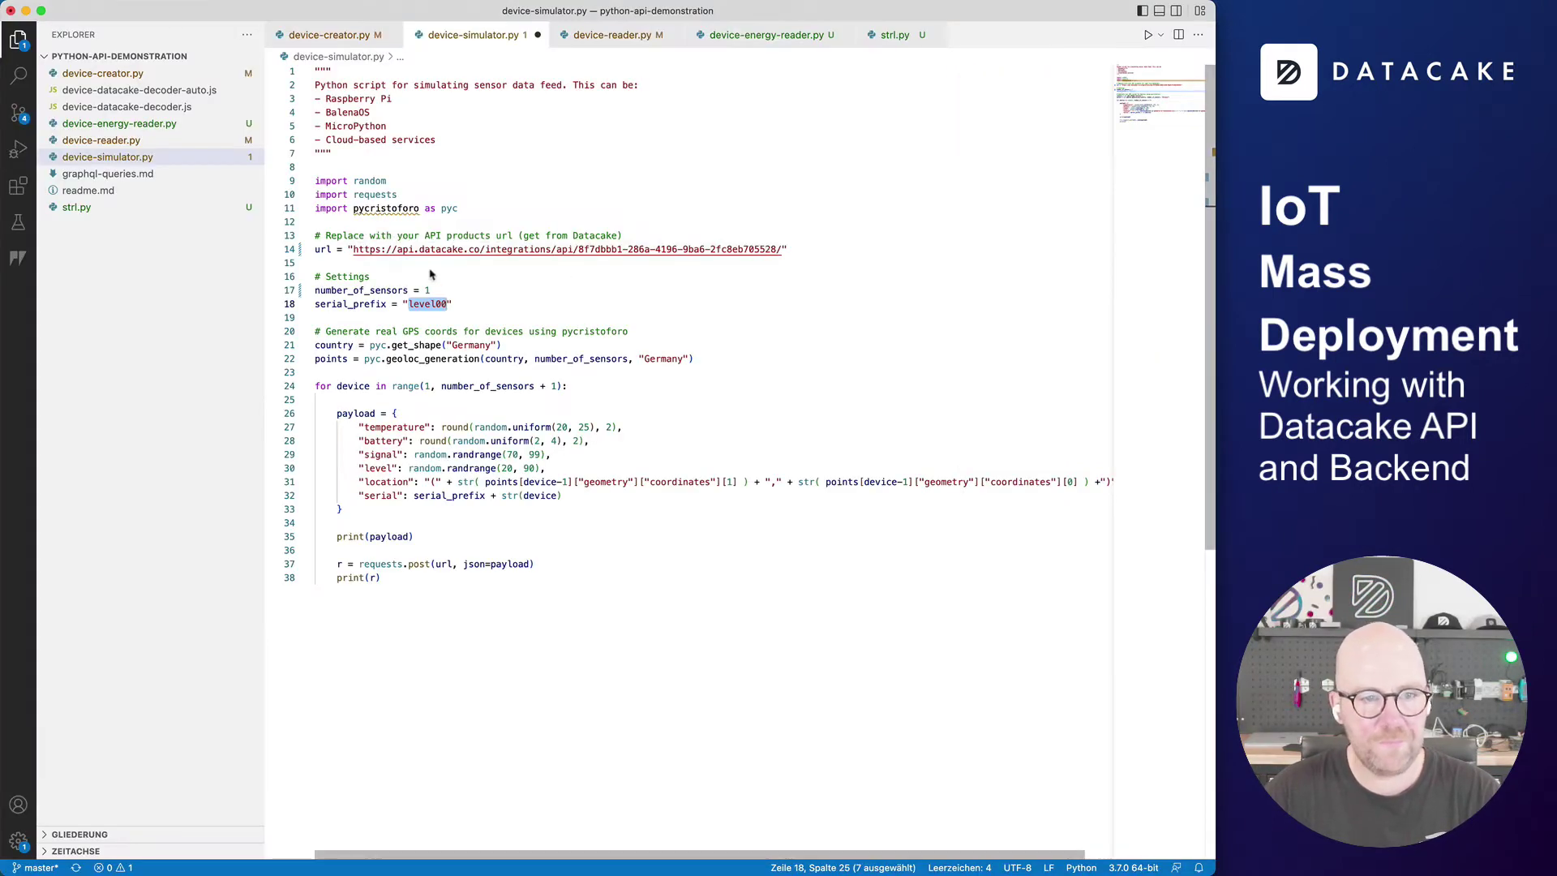
{"action": "left_click", "coordinate": [410, 306]}
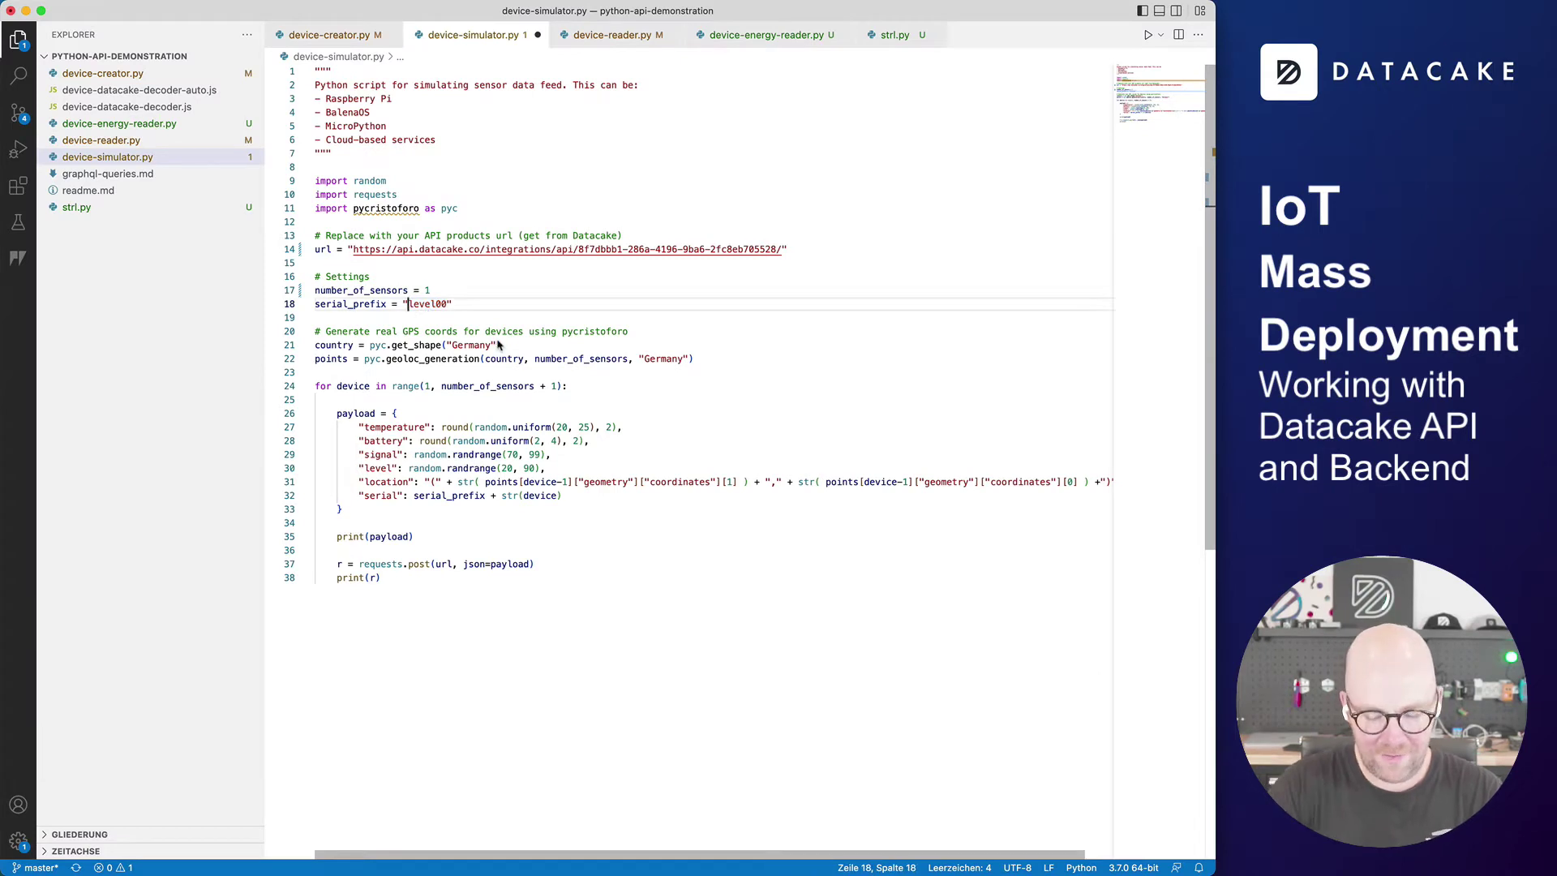
{"action": "type", "text": "iot"}
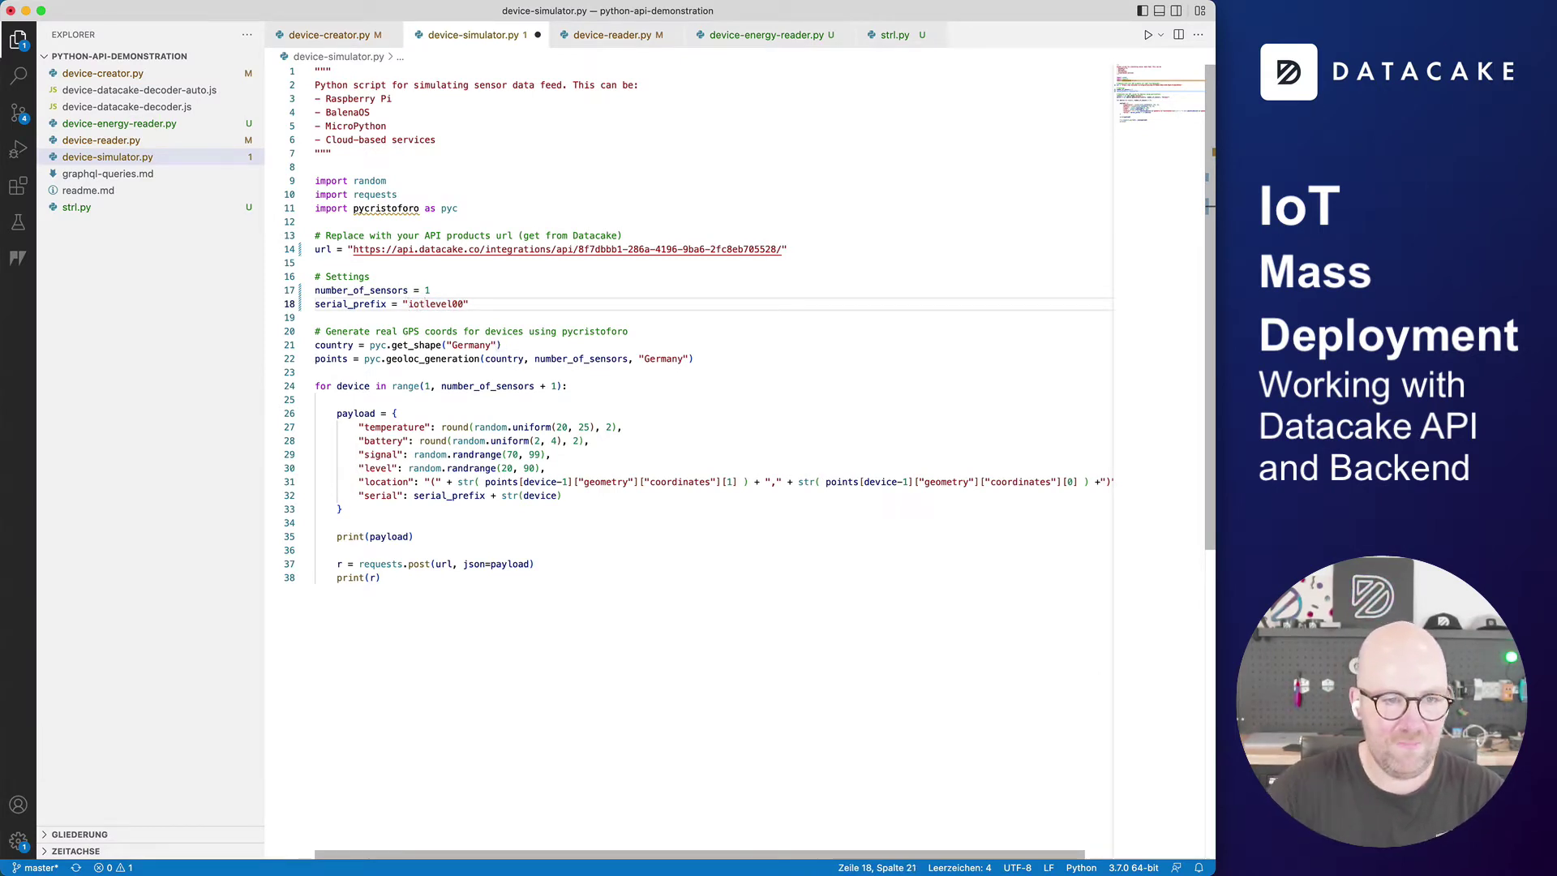
{"action": "double_click", "coordinate": [438, 306]}
{"action": "key", "text": "super+c"}
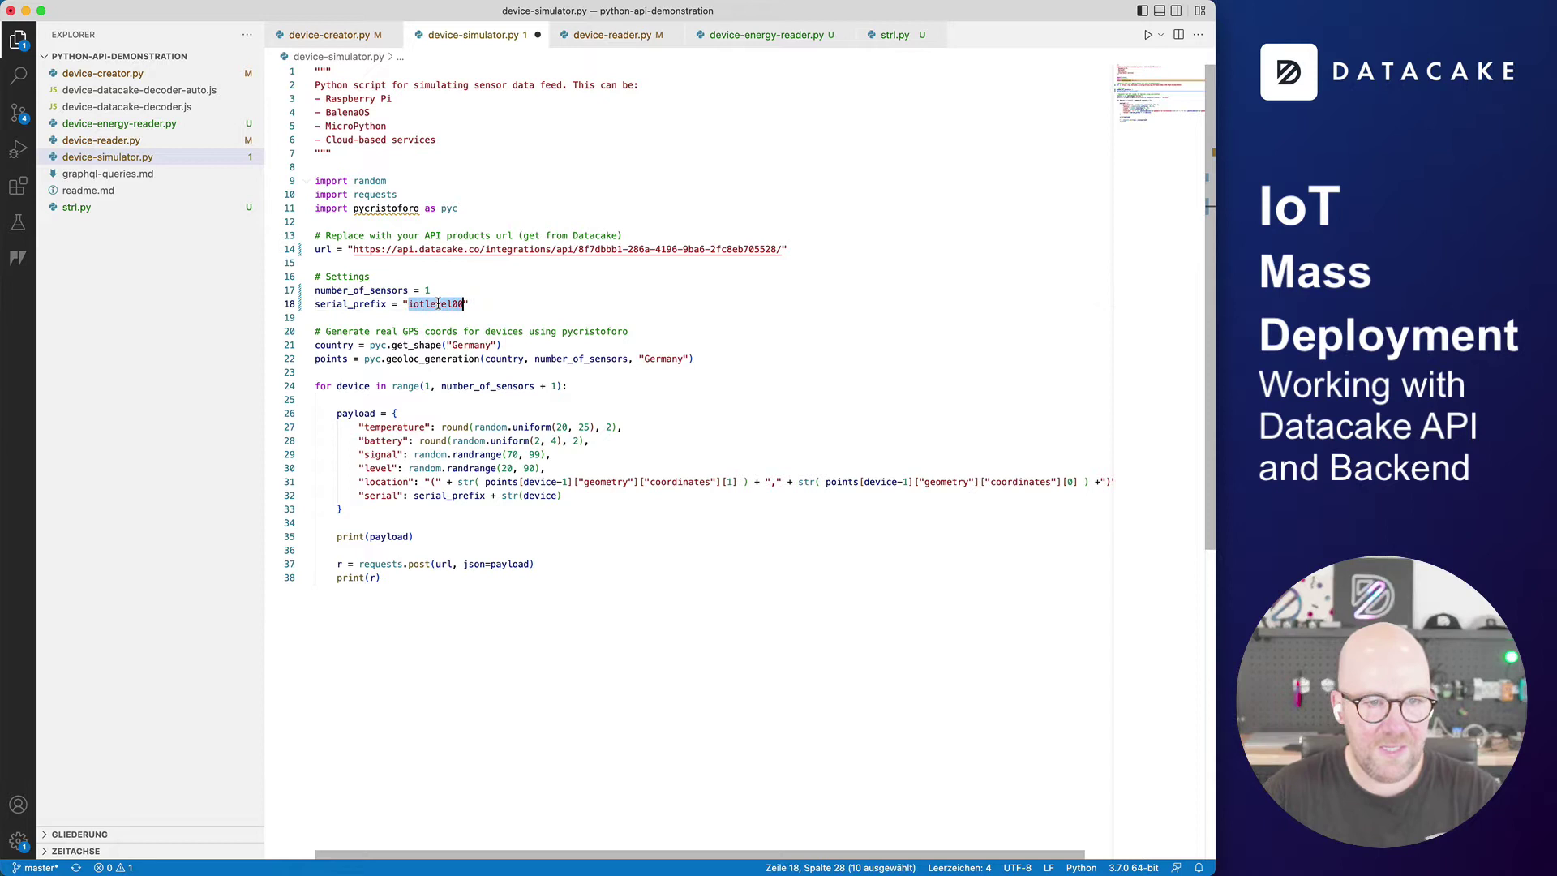
{"action": "key", "text": "super+Tab"}
Replace the serial number level001 with iotlevel001 and save it
{"action": "left_click", "coordinate": [1050, 236]}
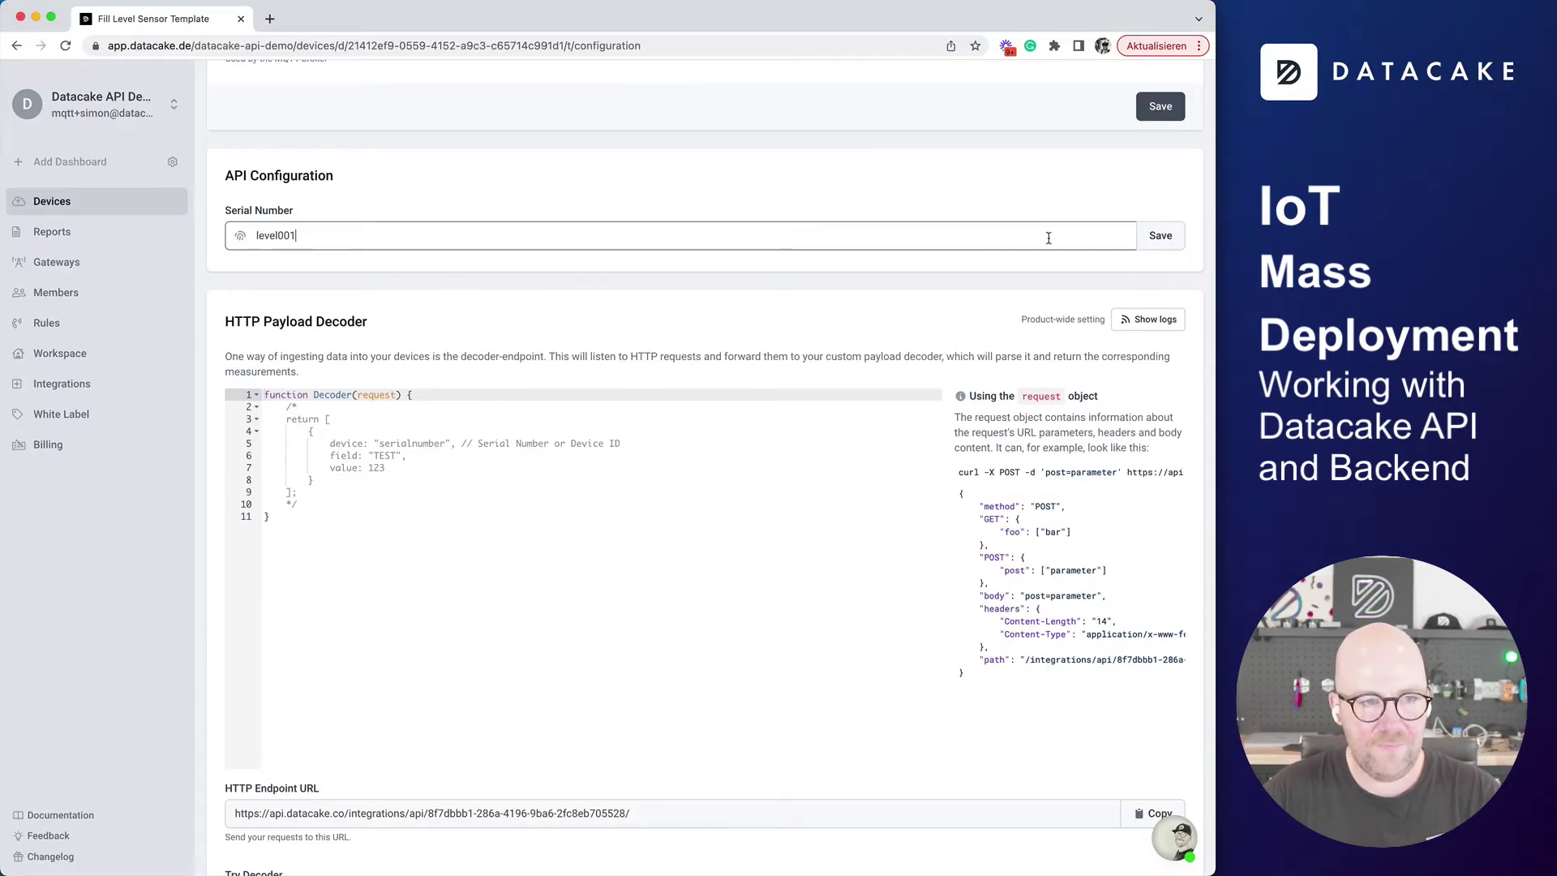
{"action": "key", "text": "super+a"}
{"action": "key", "text": "super+v"}
{"action": "left_click", "coordinate": [1158, 236]}
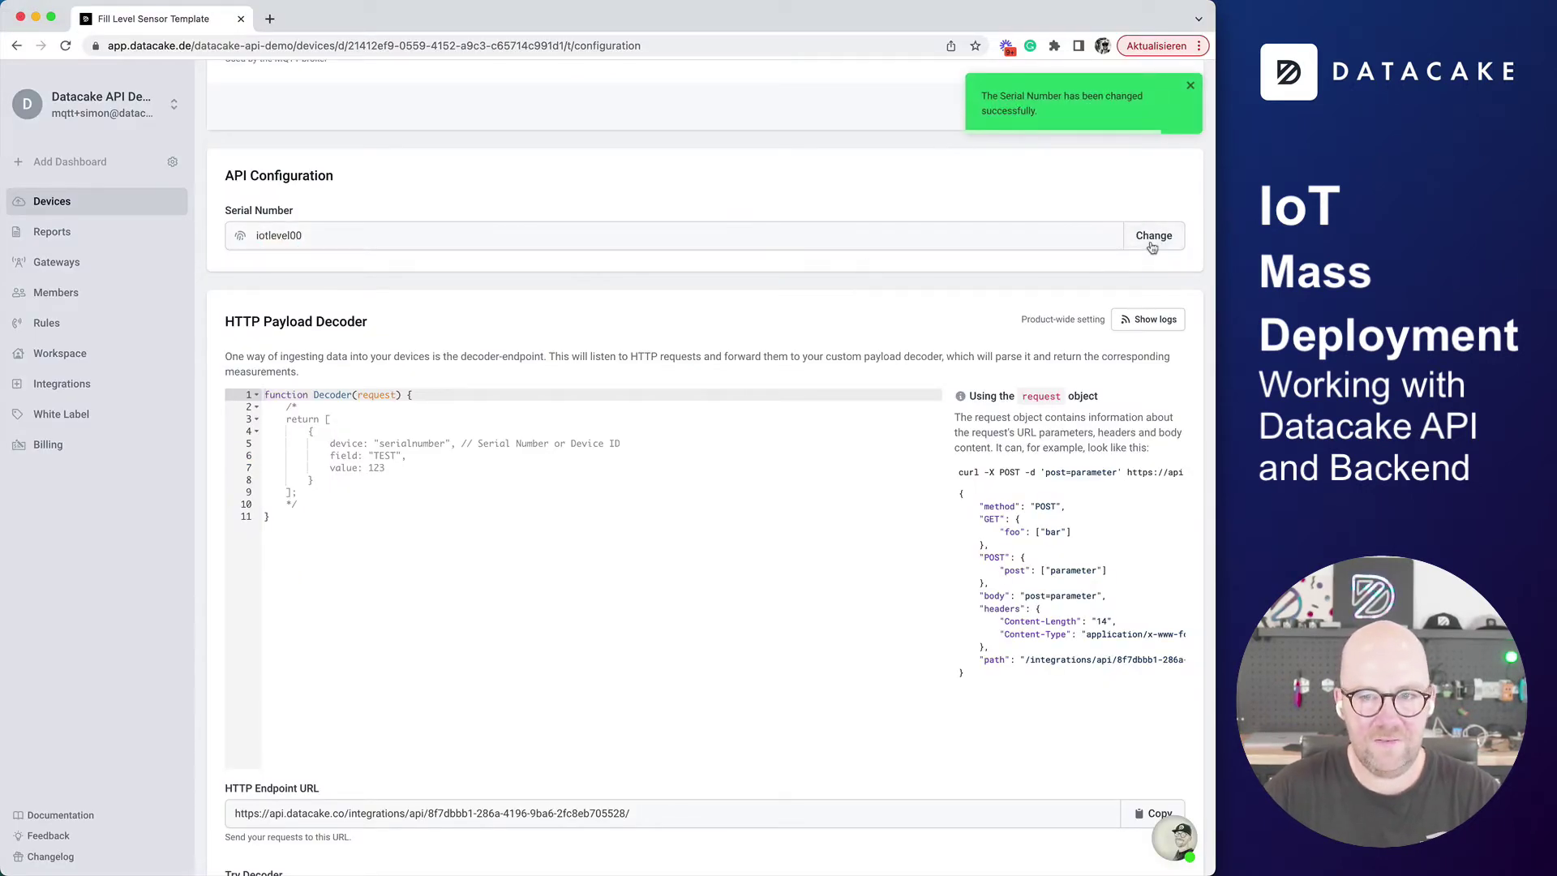
{"action": "left_click", "coordinate": [705, 237]}
{"action": "left_click", "coordinate": [1168, 240]}
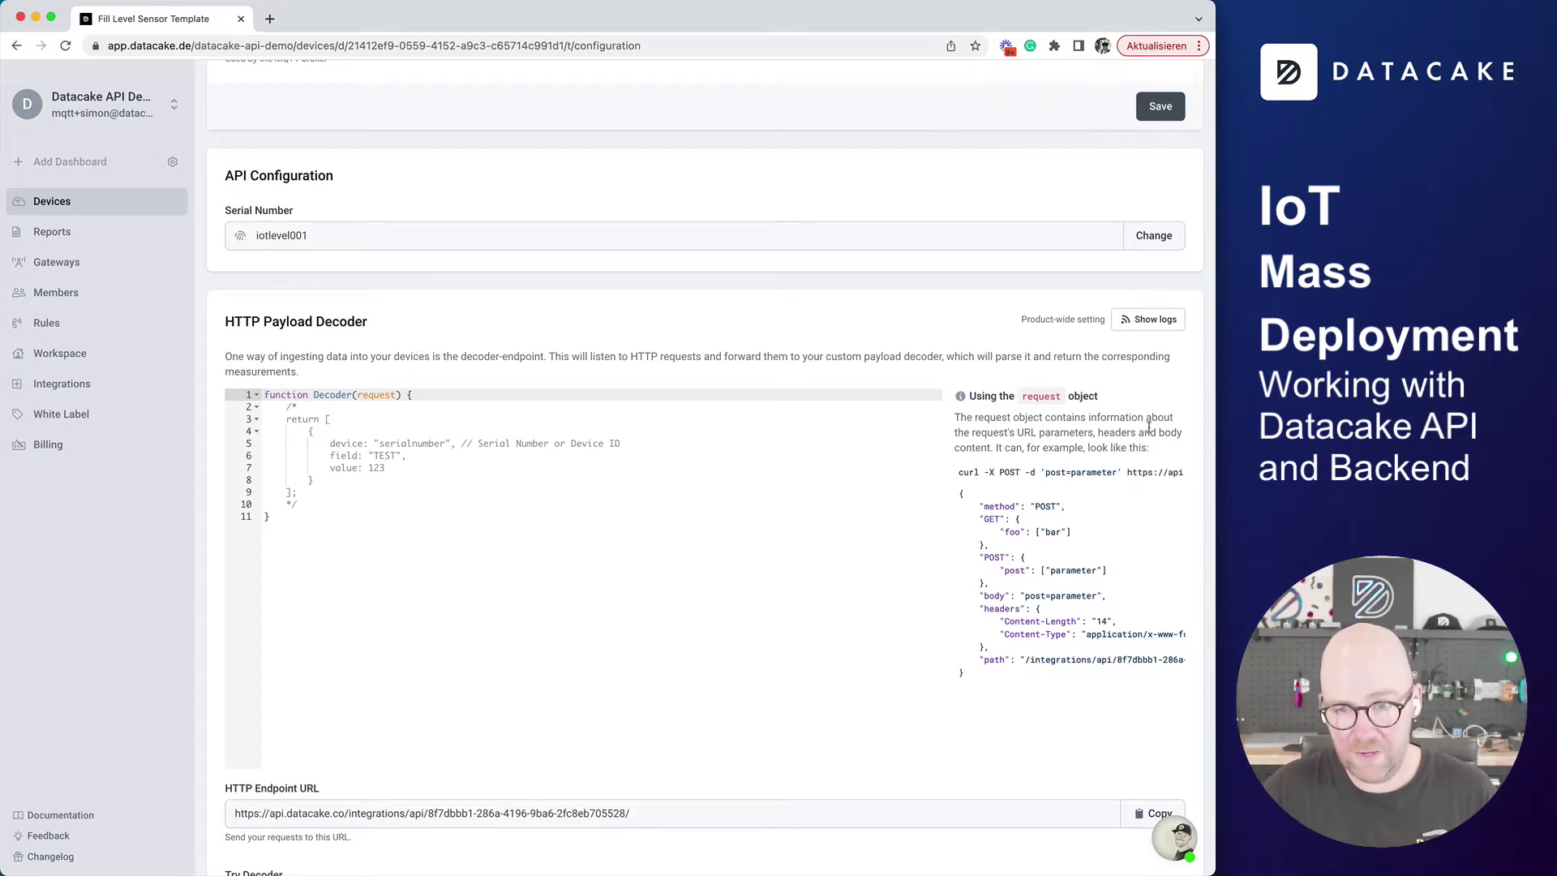
{"action": "scroll", "coordinate": [1148, 436], "scroll_direction": "down", "scroll_amount": 5}
{"action": "scroll", "coordinate": [1147, 430], "scroll_direction": "up", "scroll_amount": 3}
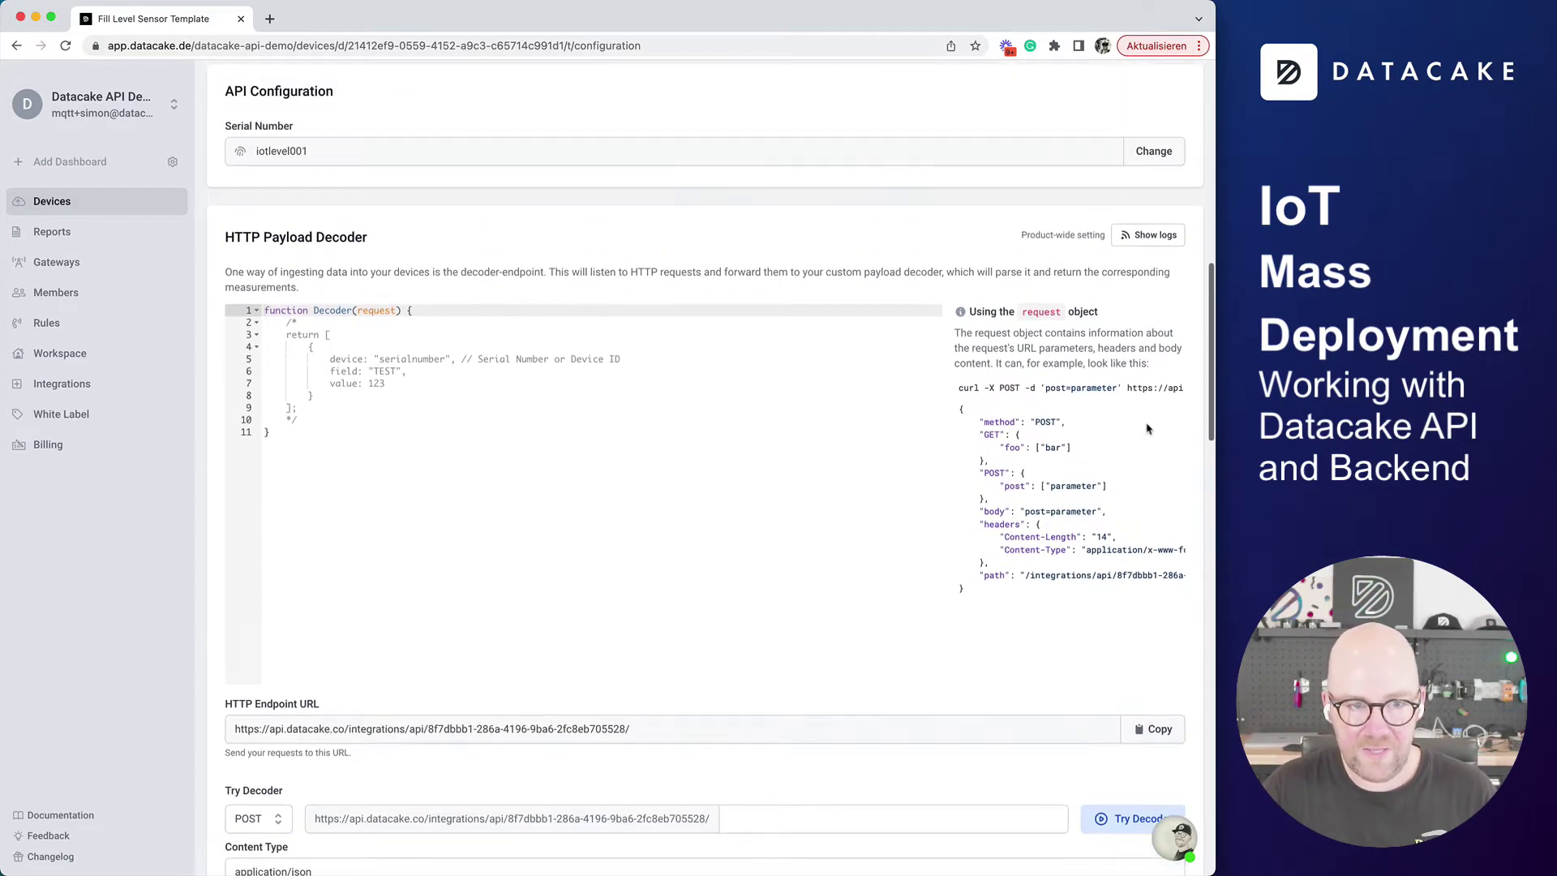
Paste the full contents of device-datacake-decoder-auto.js over the HTTP Payload Decoder code
{"action": "key", "text": "super+Tab"}
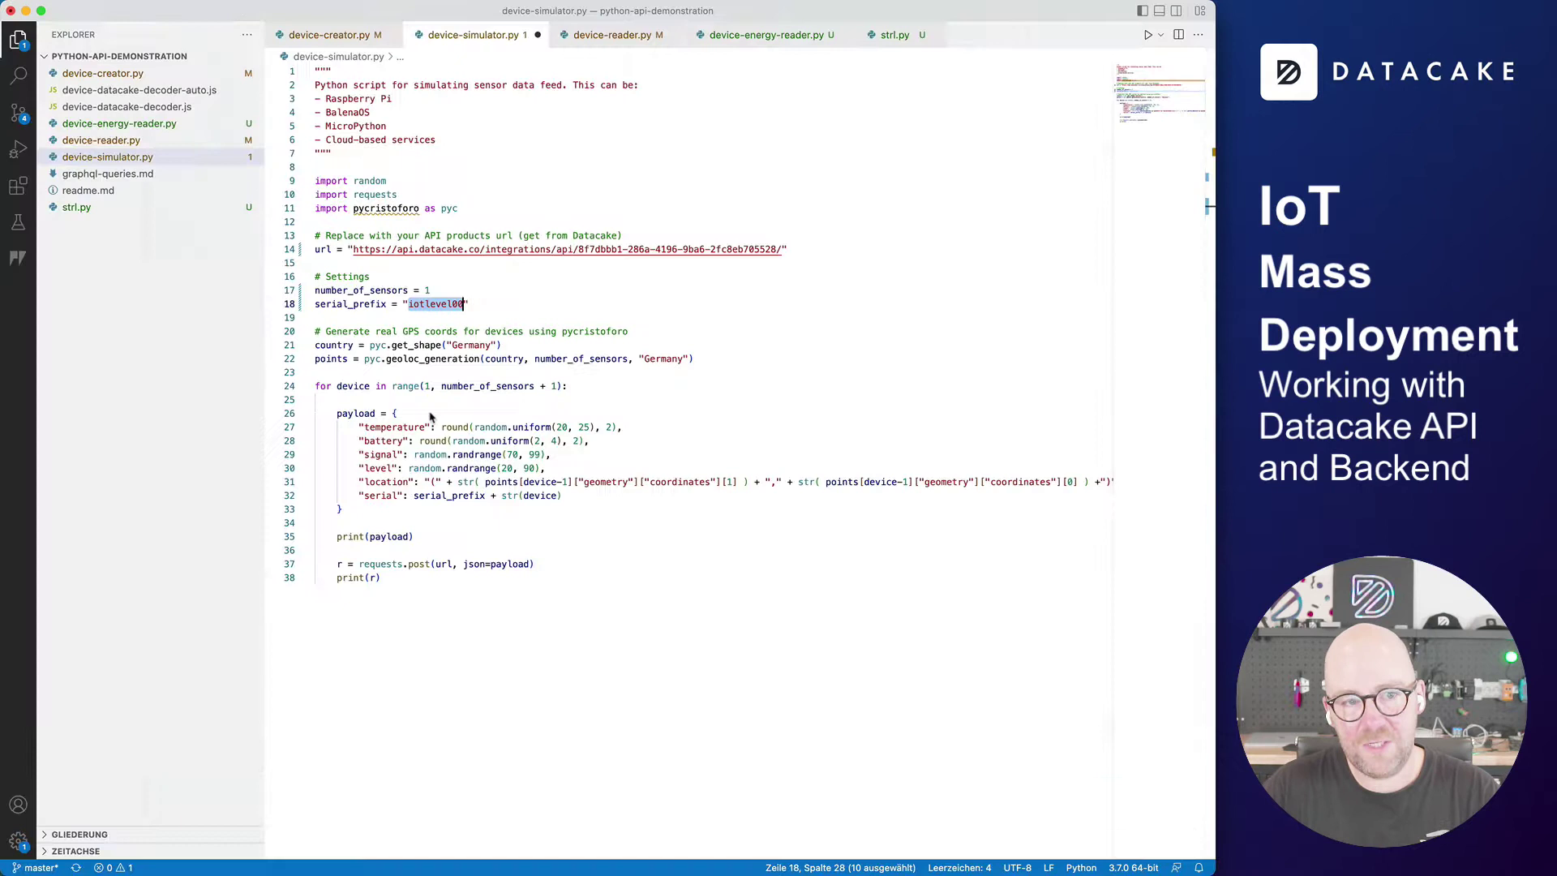
{"action": "left_click", "coordinate": [130, 90]}
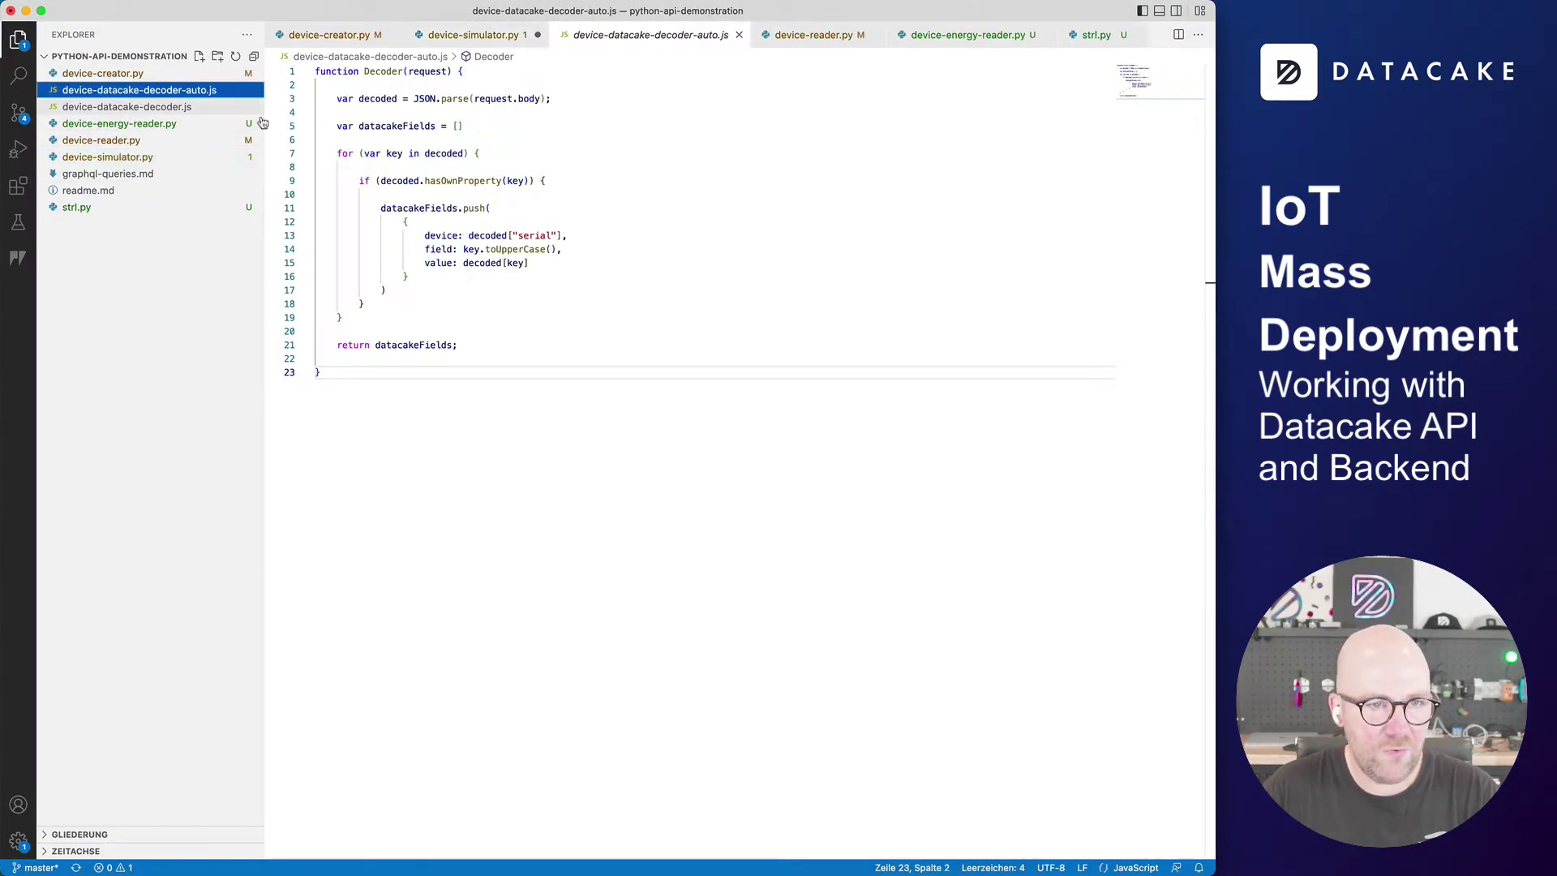
{"action": "key", "text": "super+a"}
{"action": "key", "text": "super+c"}
{"action": "key", "text": "super+Tab"}
{"action": "left_click", "coordinate": [567, 456]}
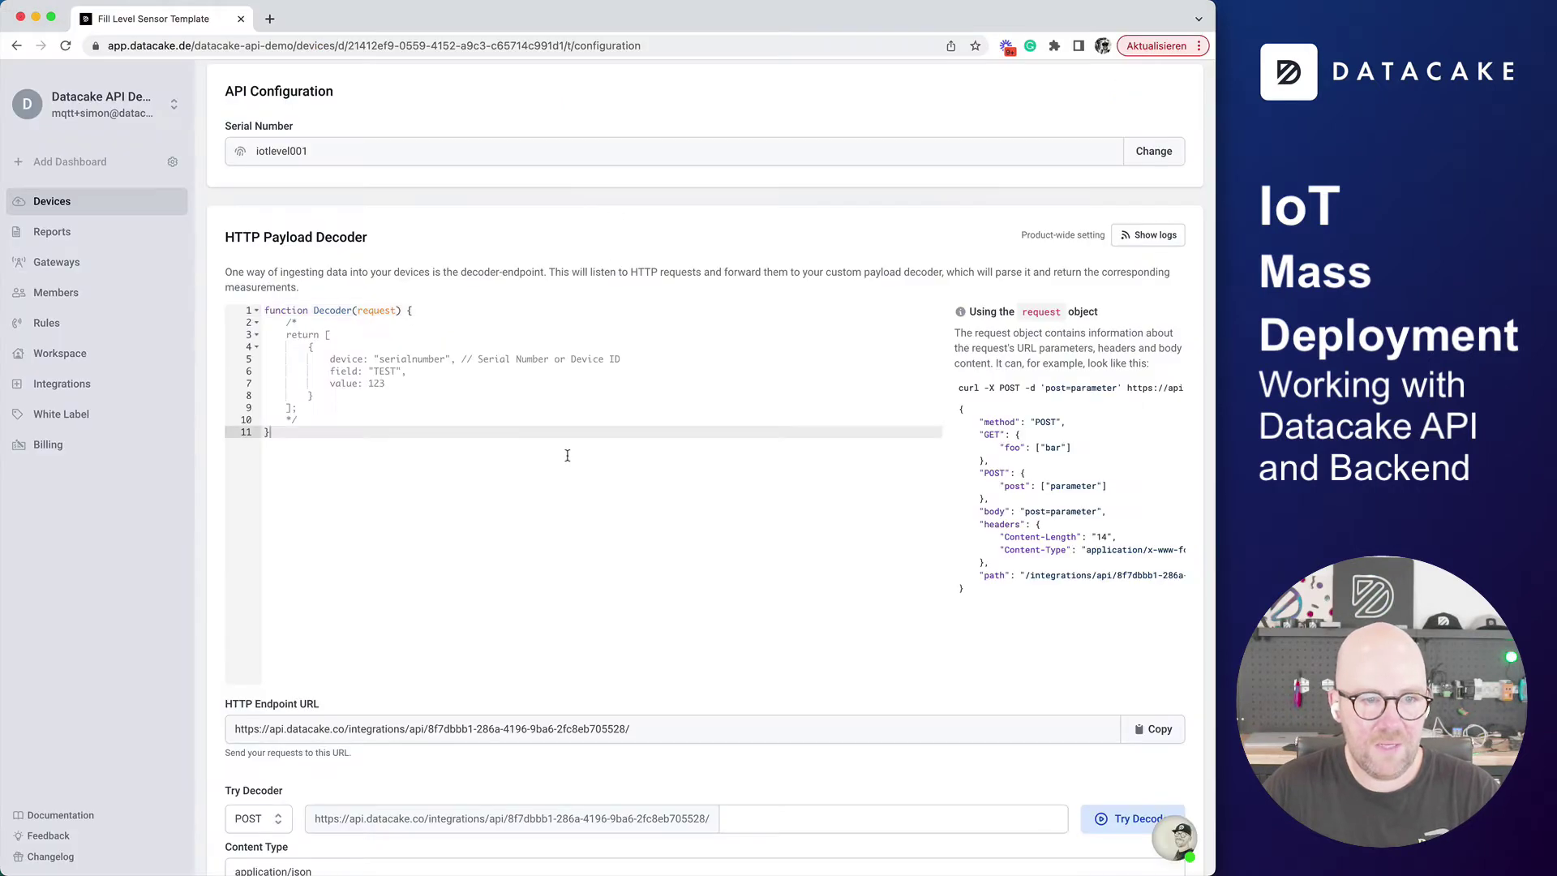
{"action": "key", "text": "super+a"}
{"action": "key", "text": "super+v"}
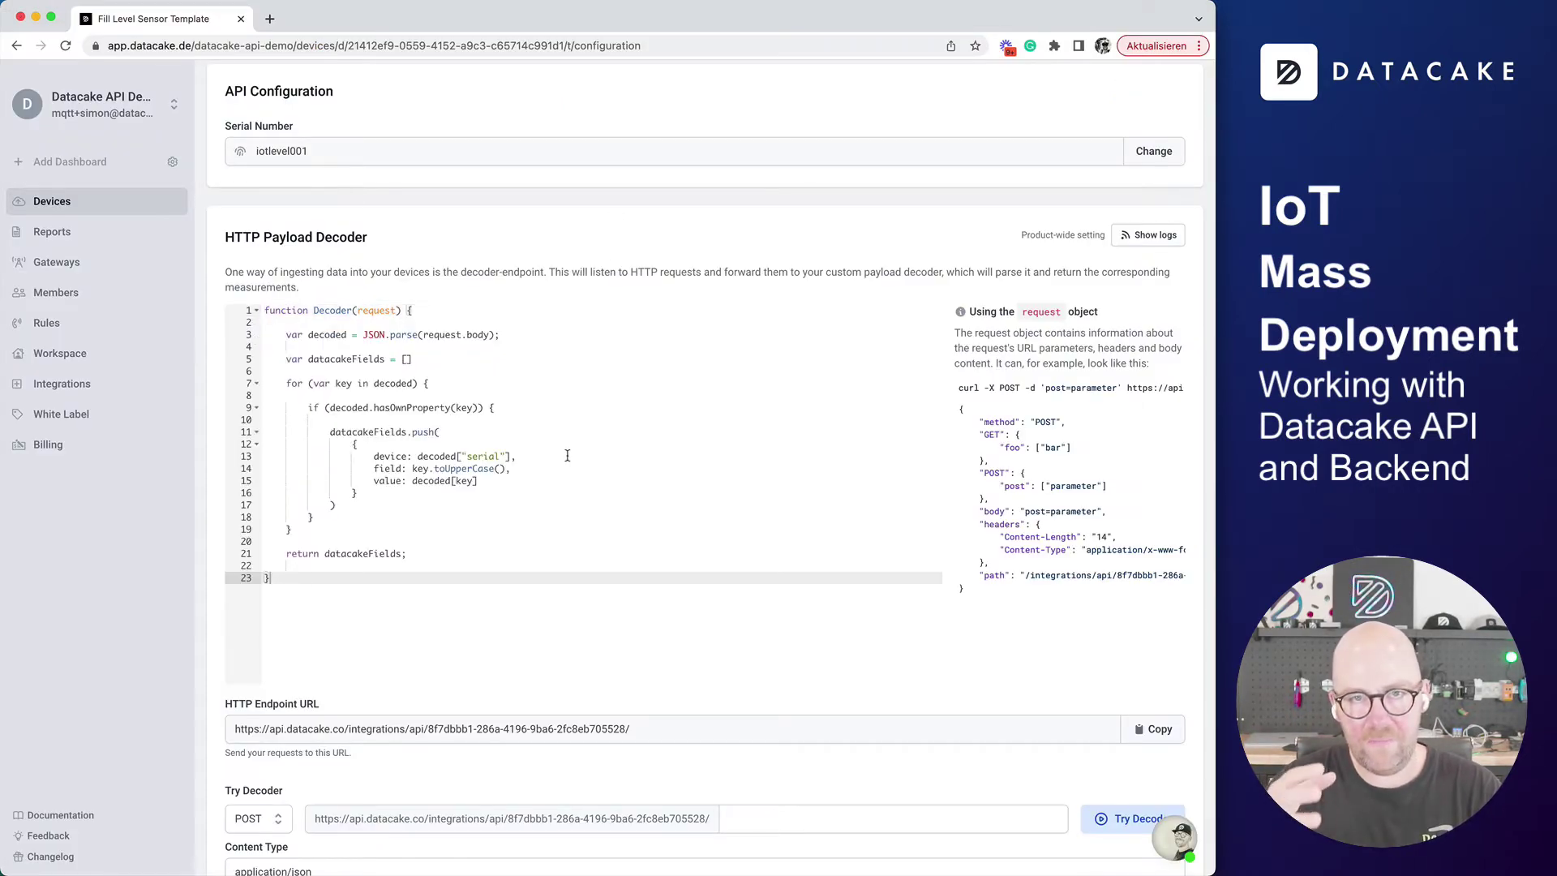
Compare the pasted 23-line Decoder function with the source file and save the payload decoder
{"action": "key", "text": "super+Tab"}
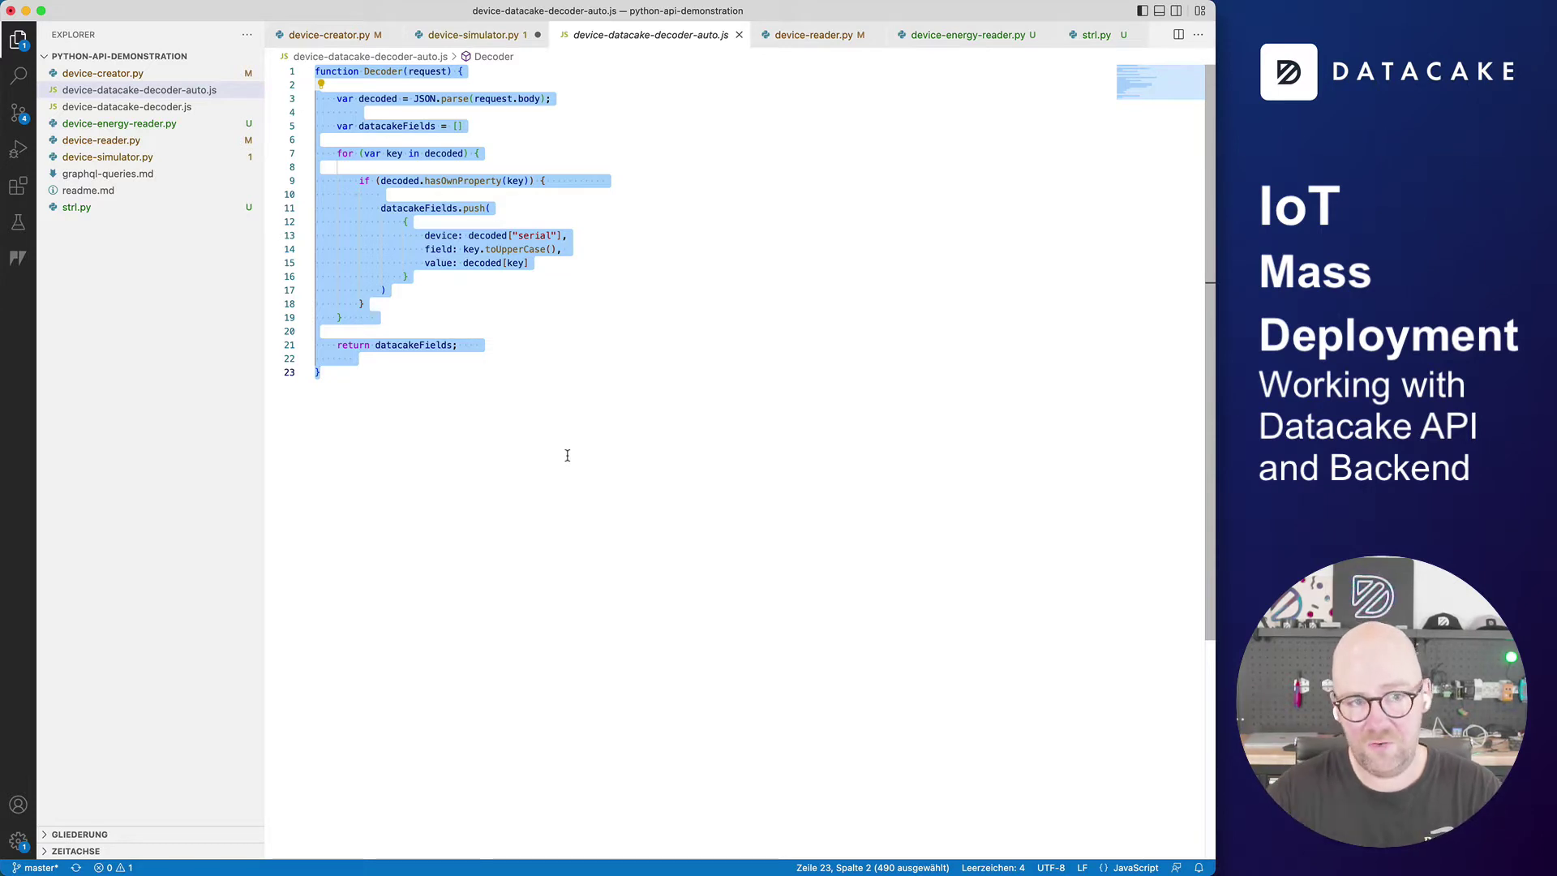
{"action": "key", "text": "super+Tab"}
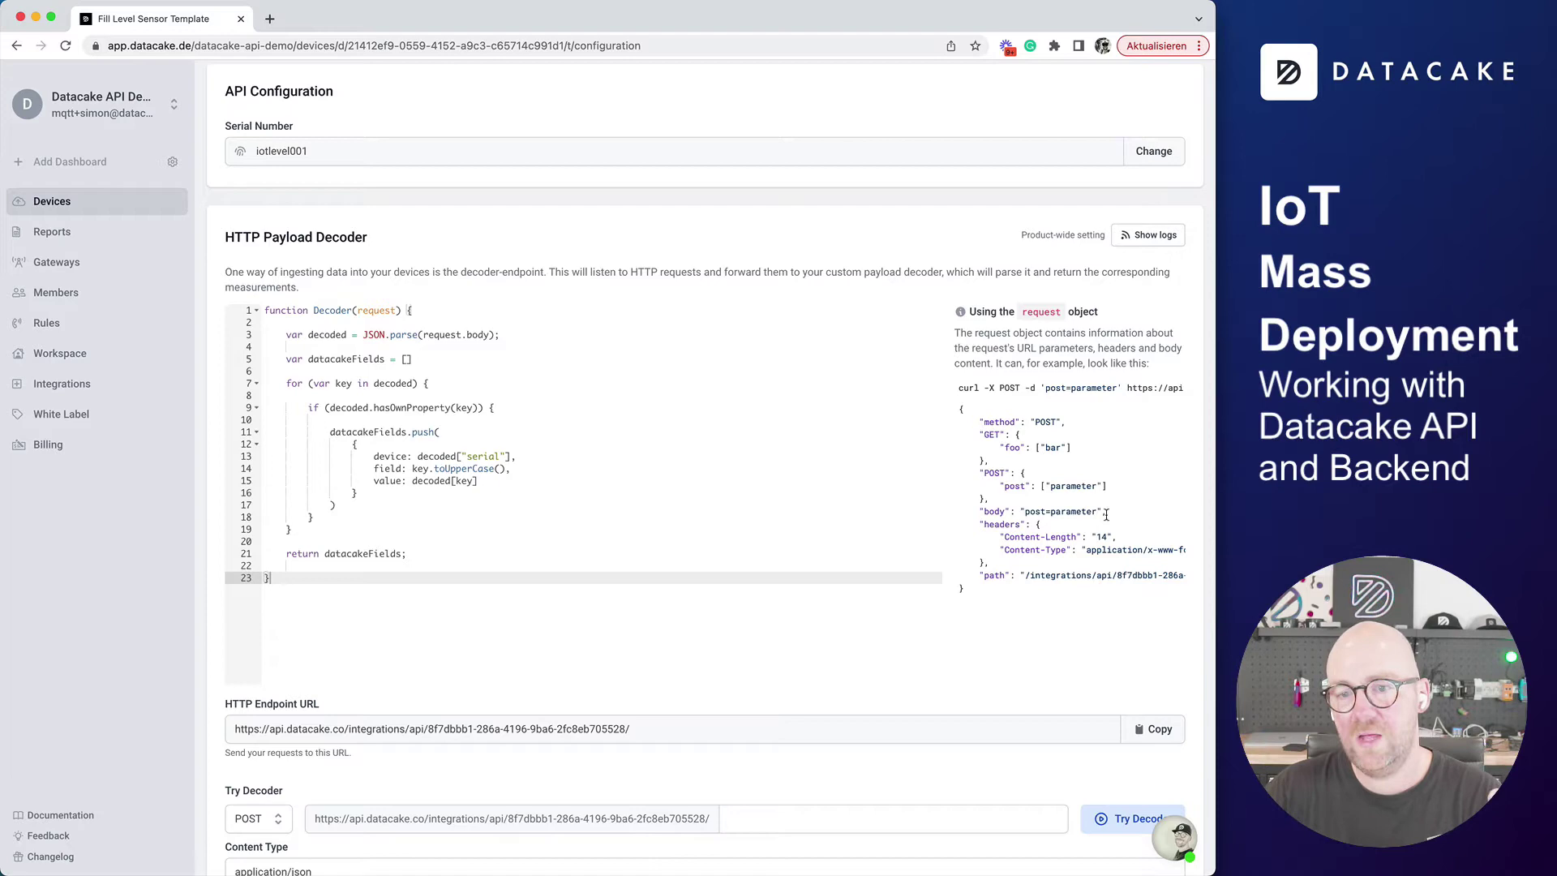
{"action": "scroll", "coordinate": [1106, 514], "scroll_direction": "down", "scroll_amount": 1}
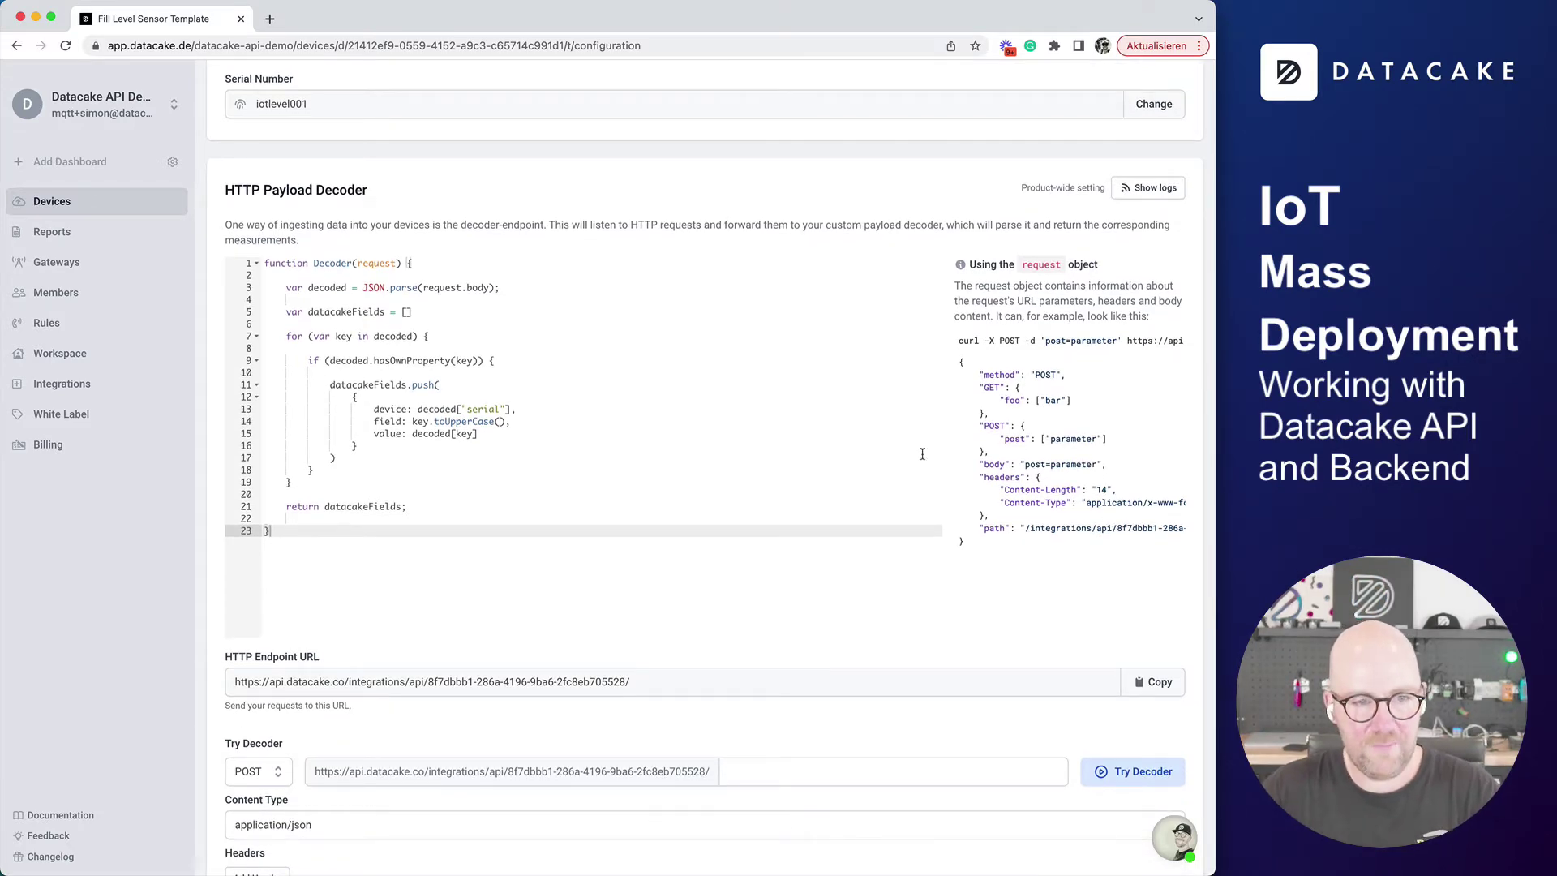
{"action": "scroll", "coordinate": [1151, 571], "scroll_direction": "down", "scroll_amount": 10}
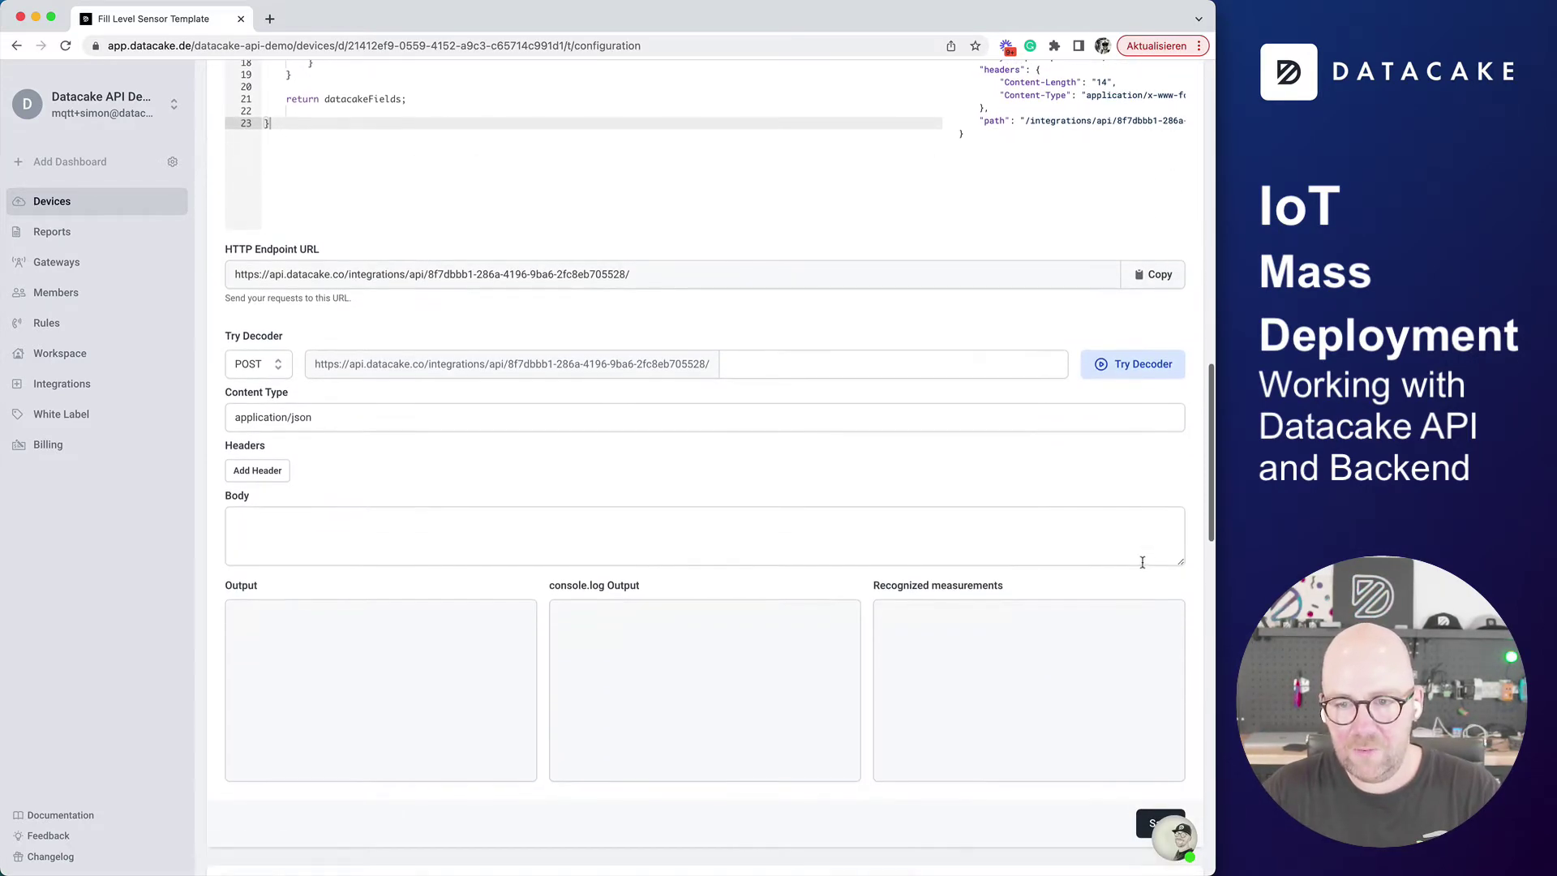
{"action": "left_click", "coordinate": [1162, 515]}
{"action": "scroll", "coordinate": [695, 531], "scroll_direction": "down", "scroll_amount": 5}
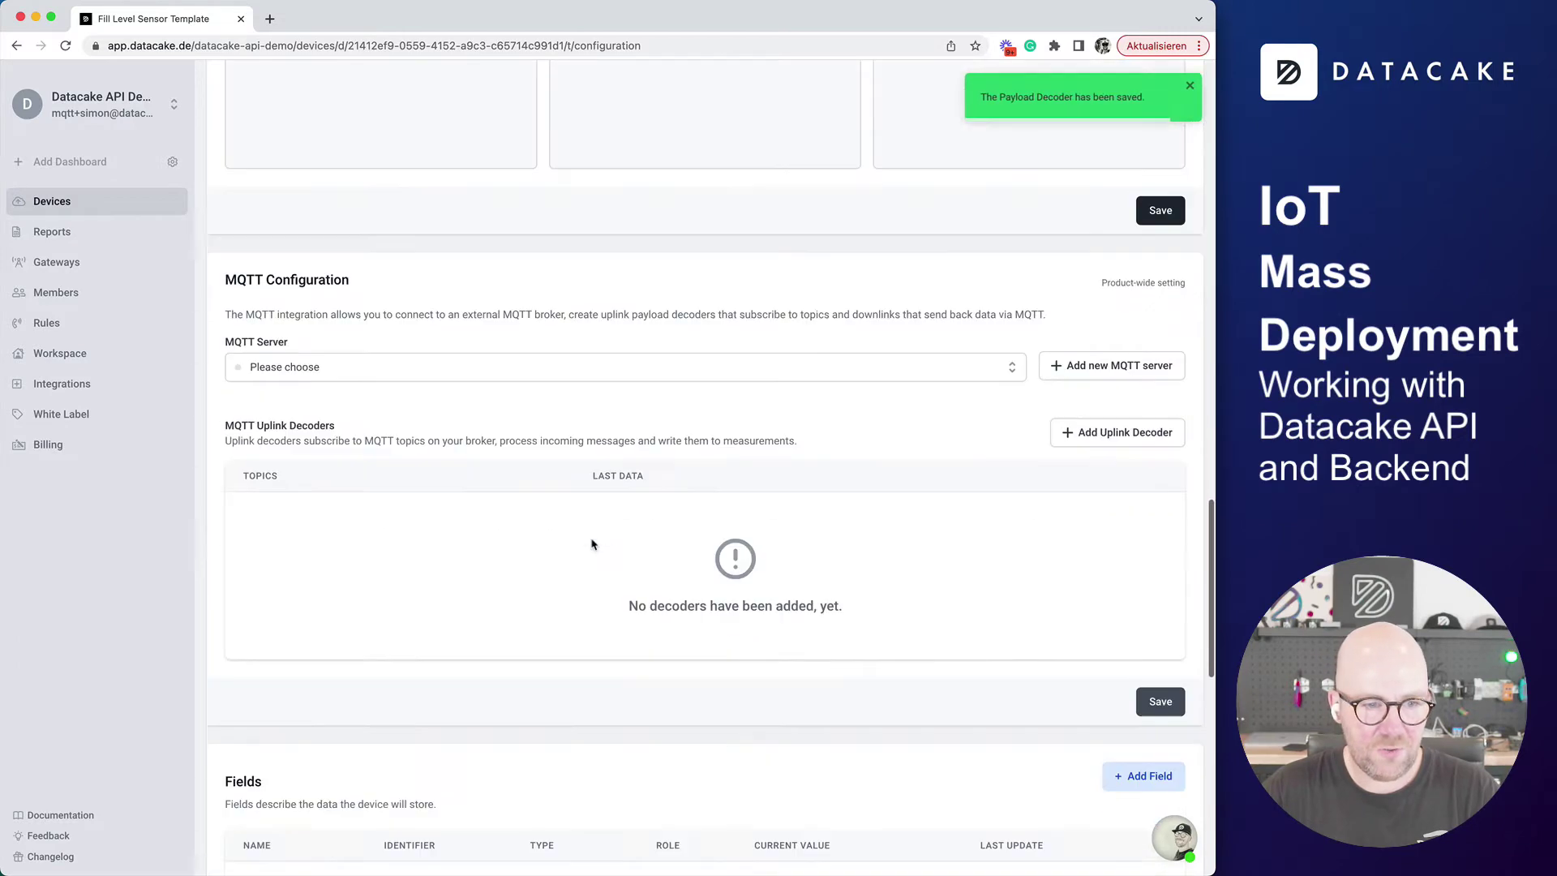
{"action": "scroll", "coordinate": [604, 751], "scroll_direction": "down", "scroll_amount": 7}
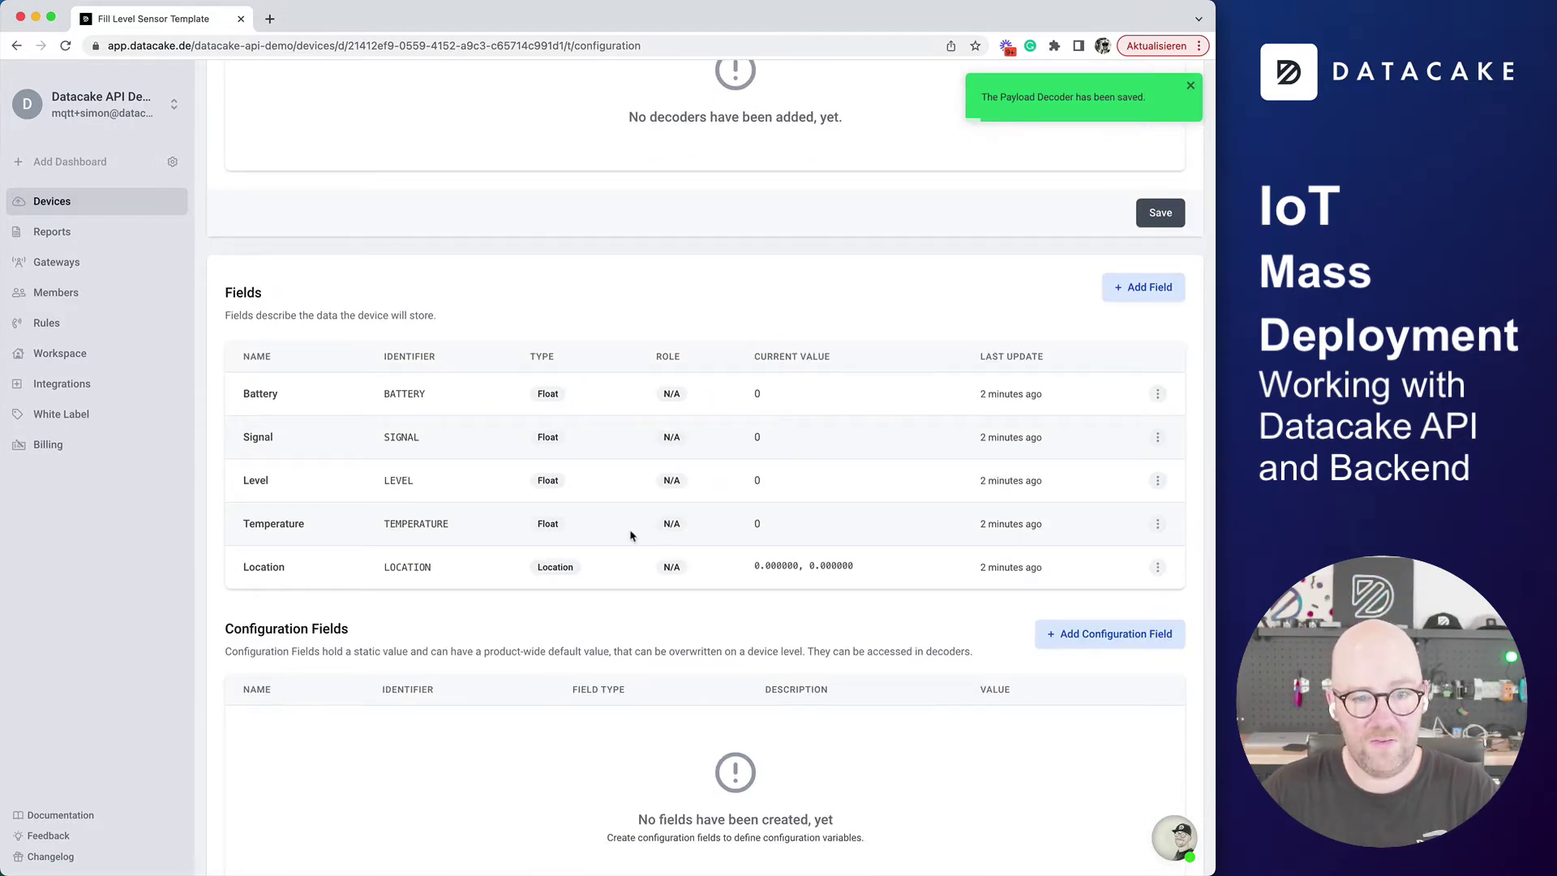
{"action": "key", "text": "super+Tab"}
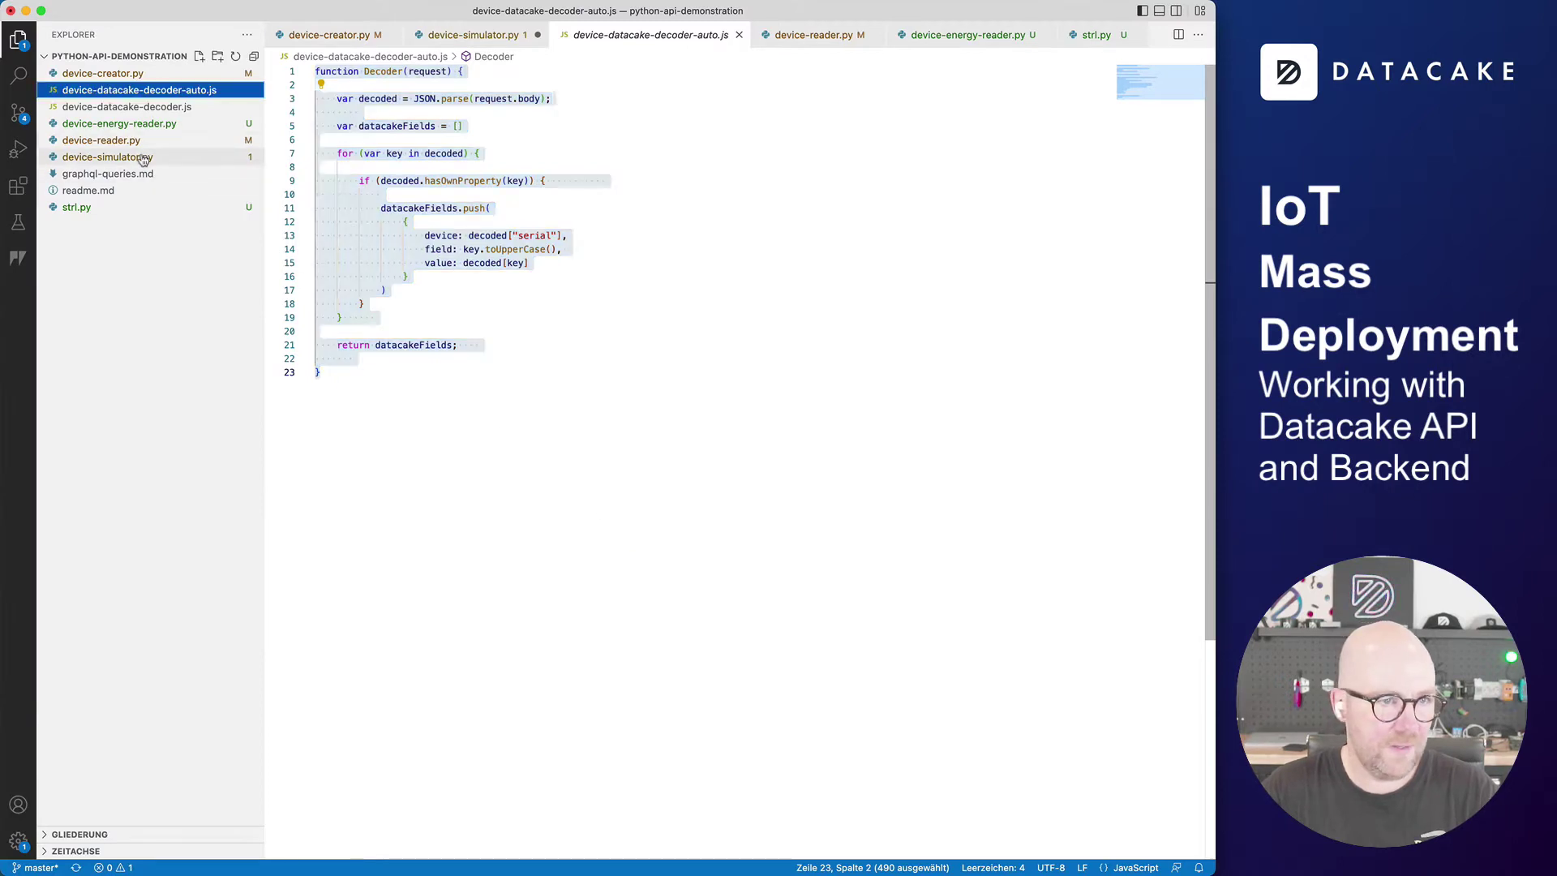
Save device-simulator.py and run it once, sending an iotlevel001 reading that returns Response 200
{"action": "left_click", "coordinate": [142, 159]}
{"action": "key", "text": "super+s"}
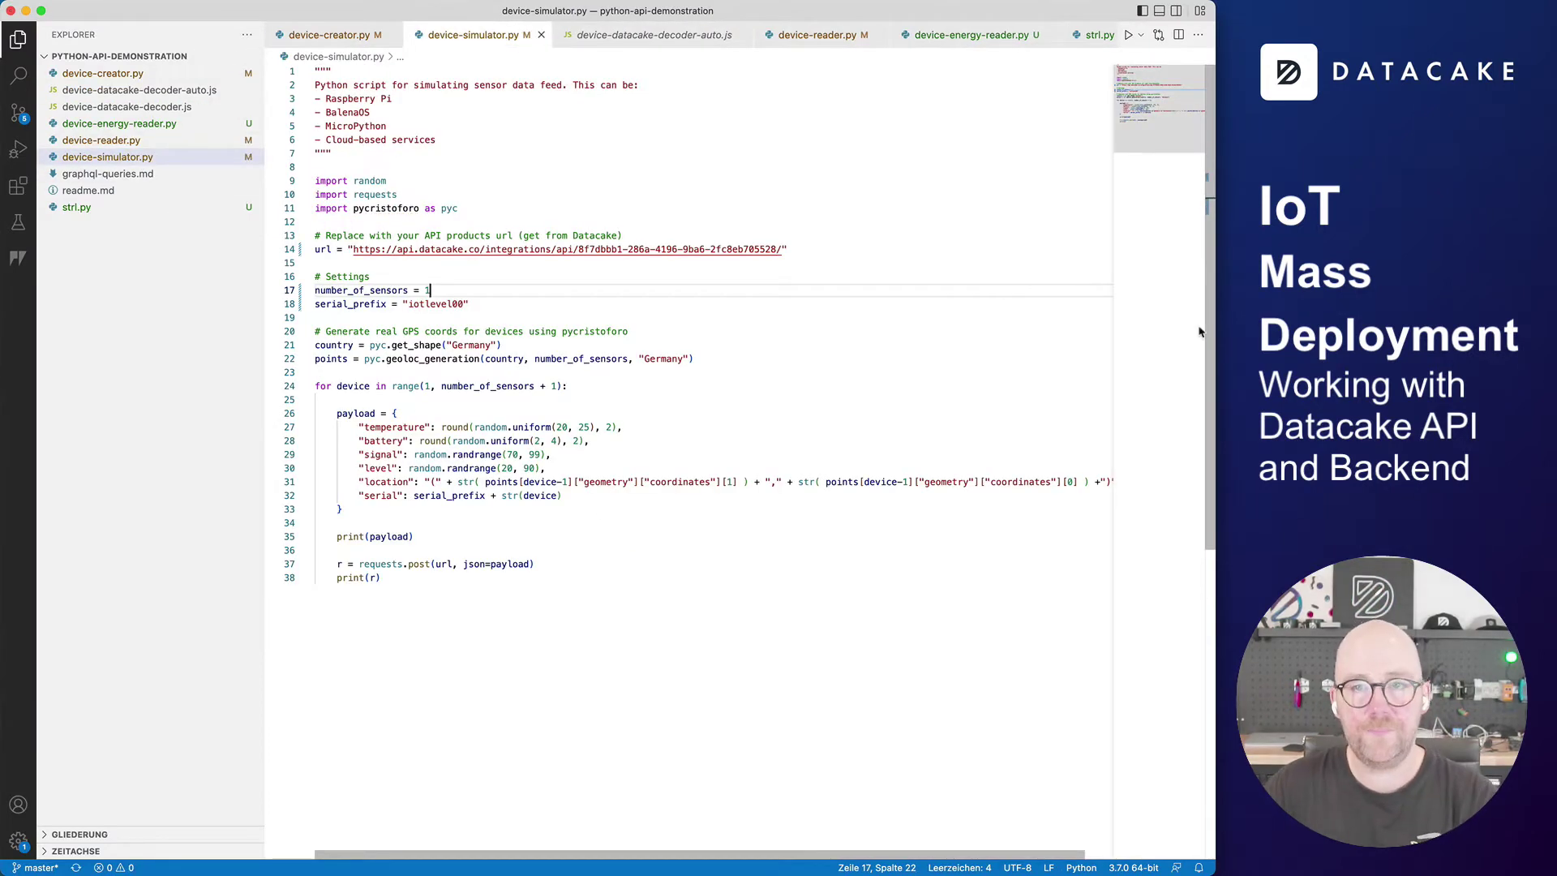
{"action": "left_click", "coordinate": [1130, 36]}
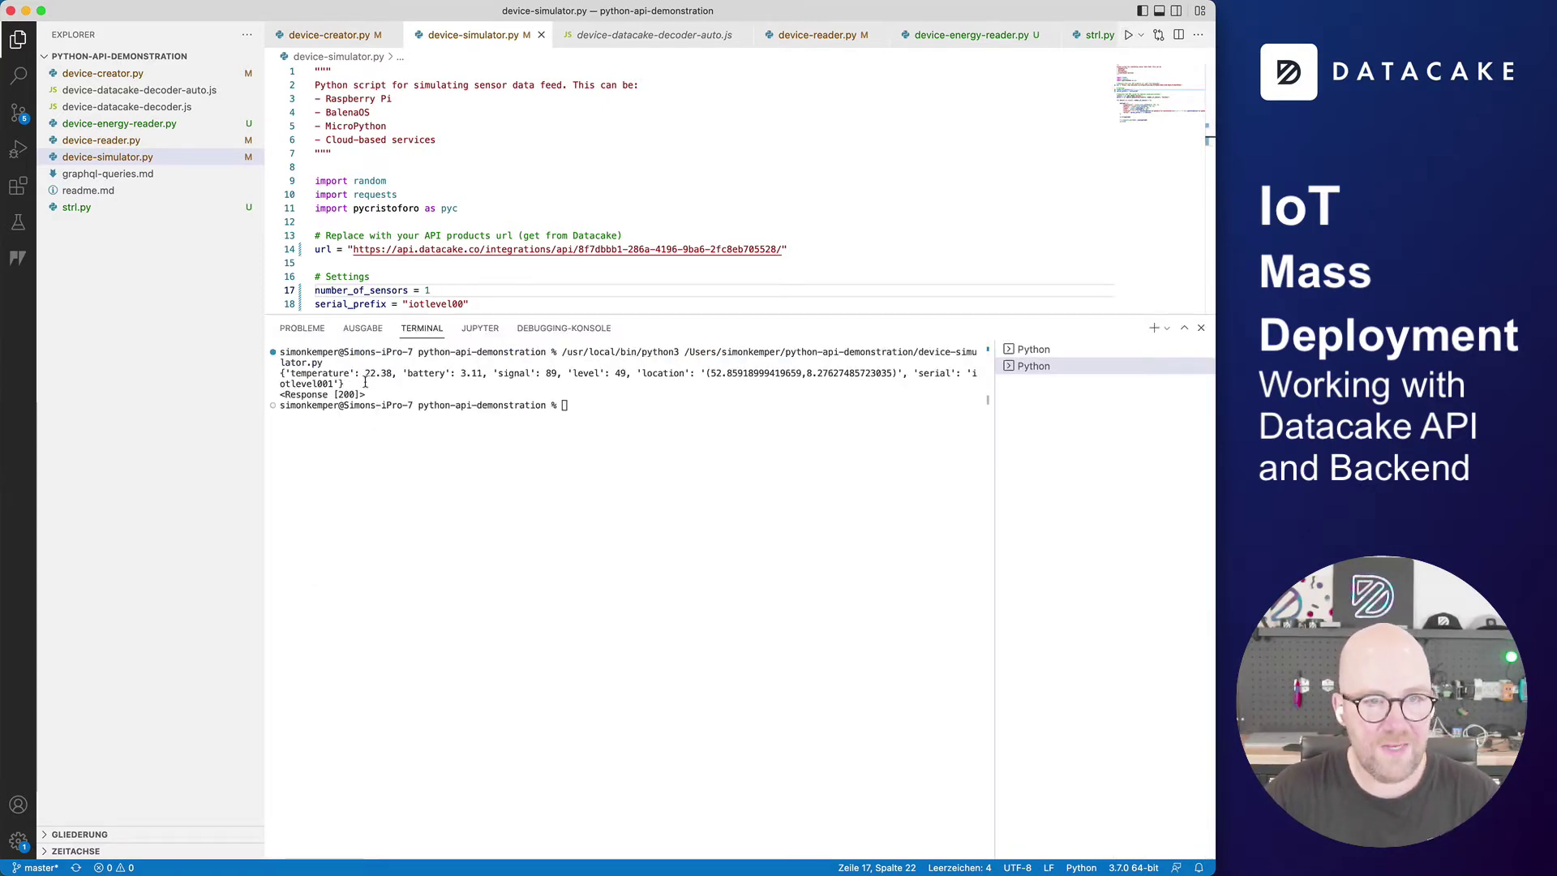
{"action": "key", "text": "super+Tab"}
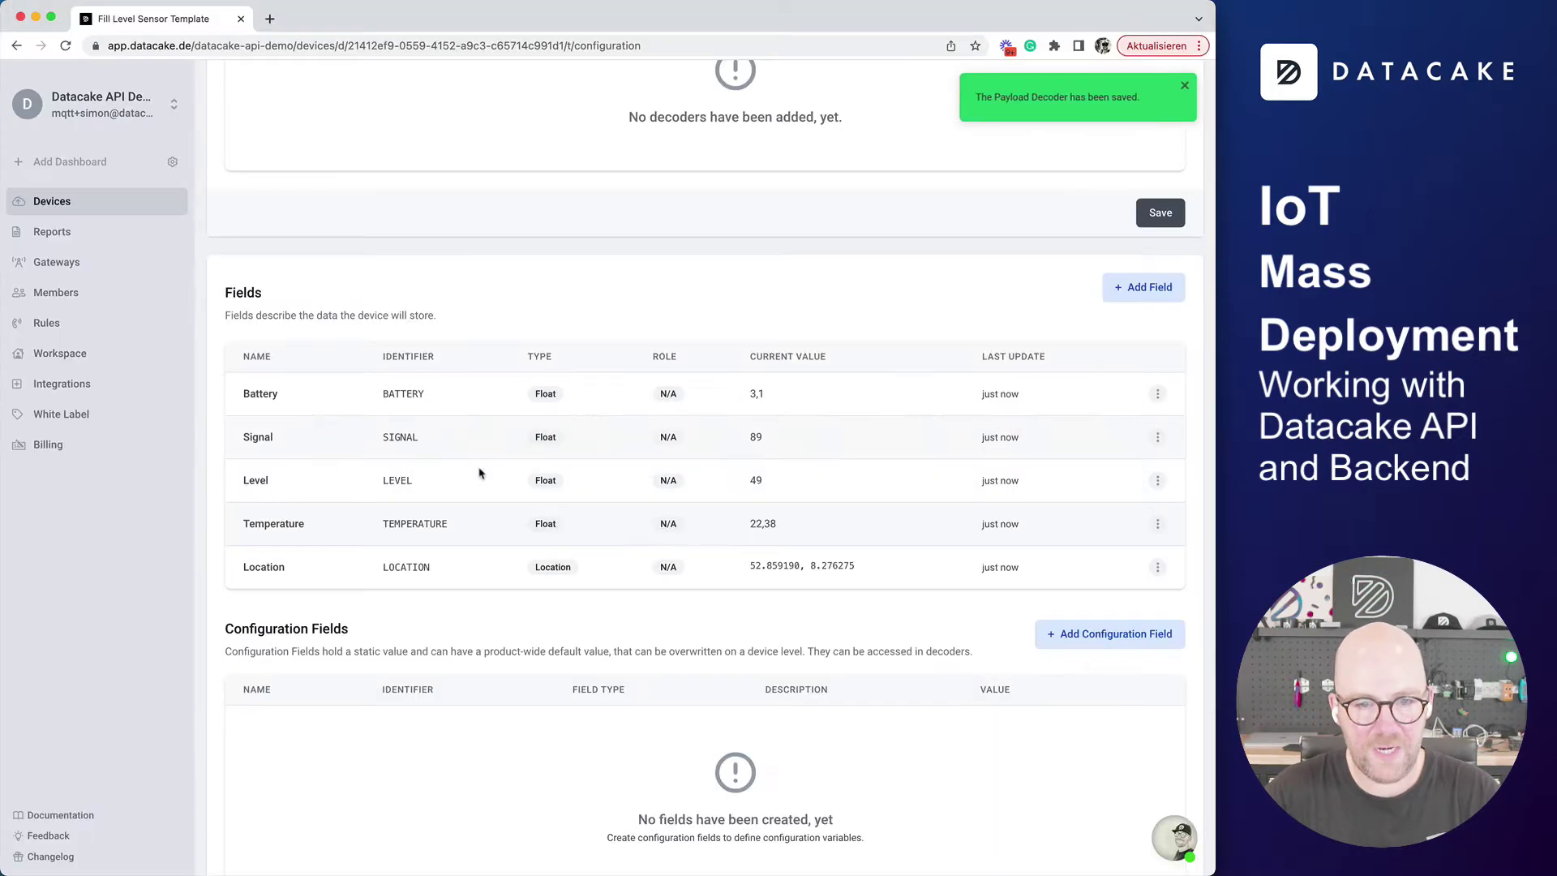
{"action": "left_click_drag", "start_coordinate": [766, 437], "coordinate": [785, 486]}
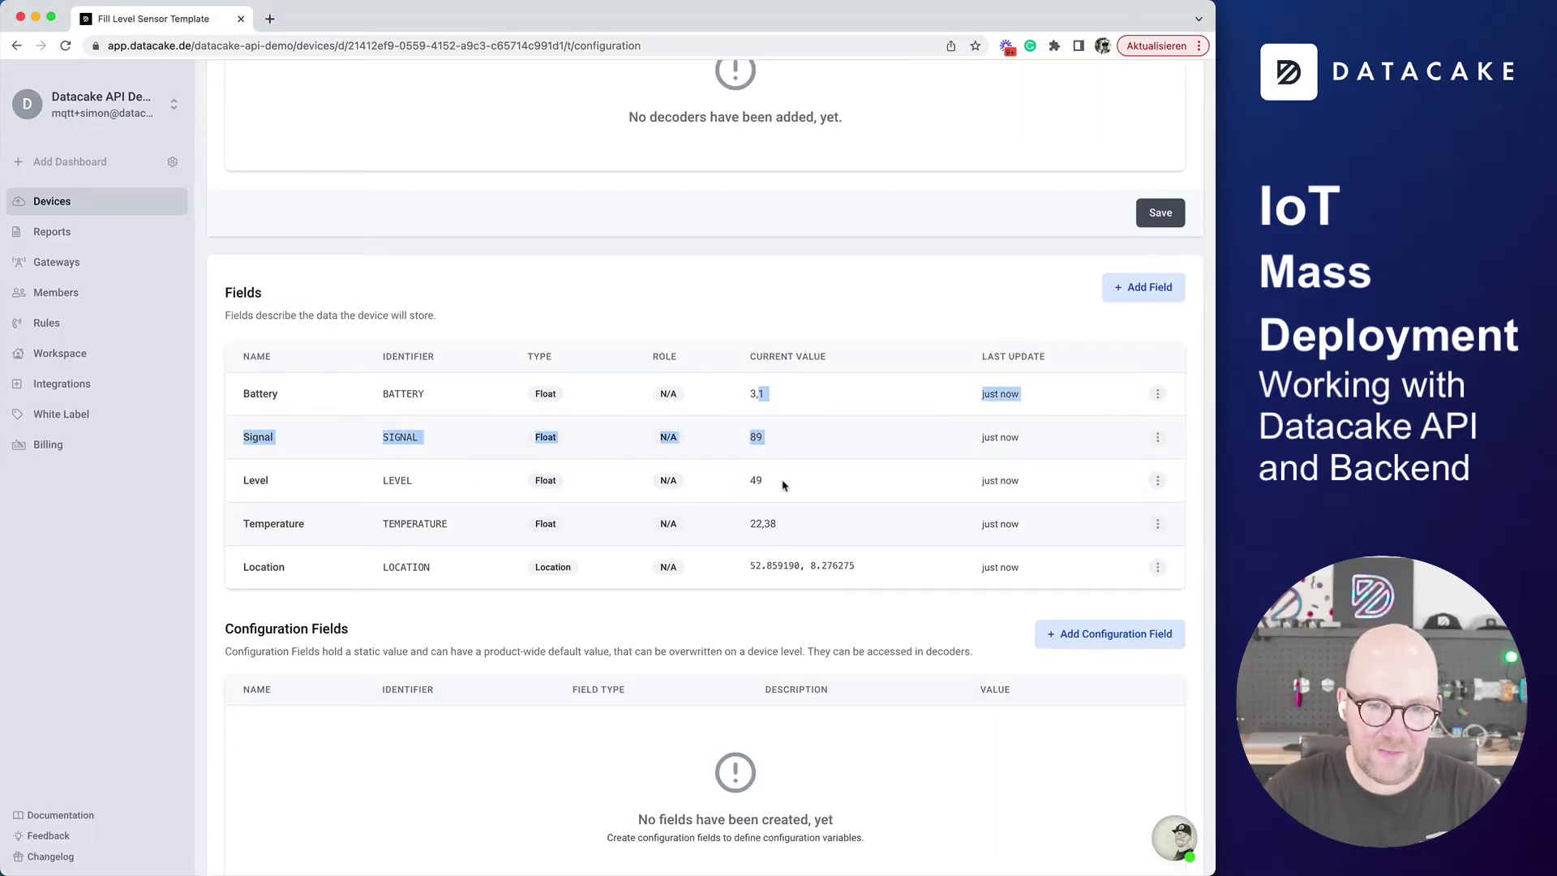
{"action": "left_click", "coordinate": [784, 486]}
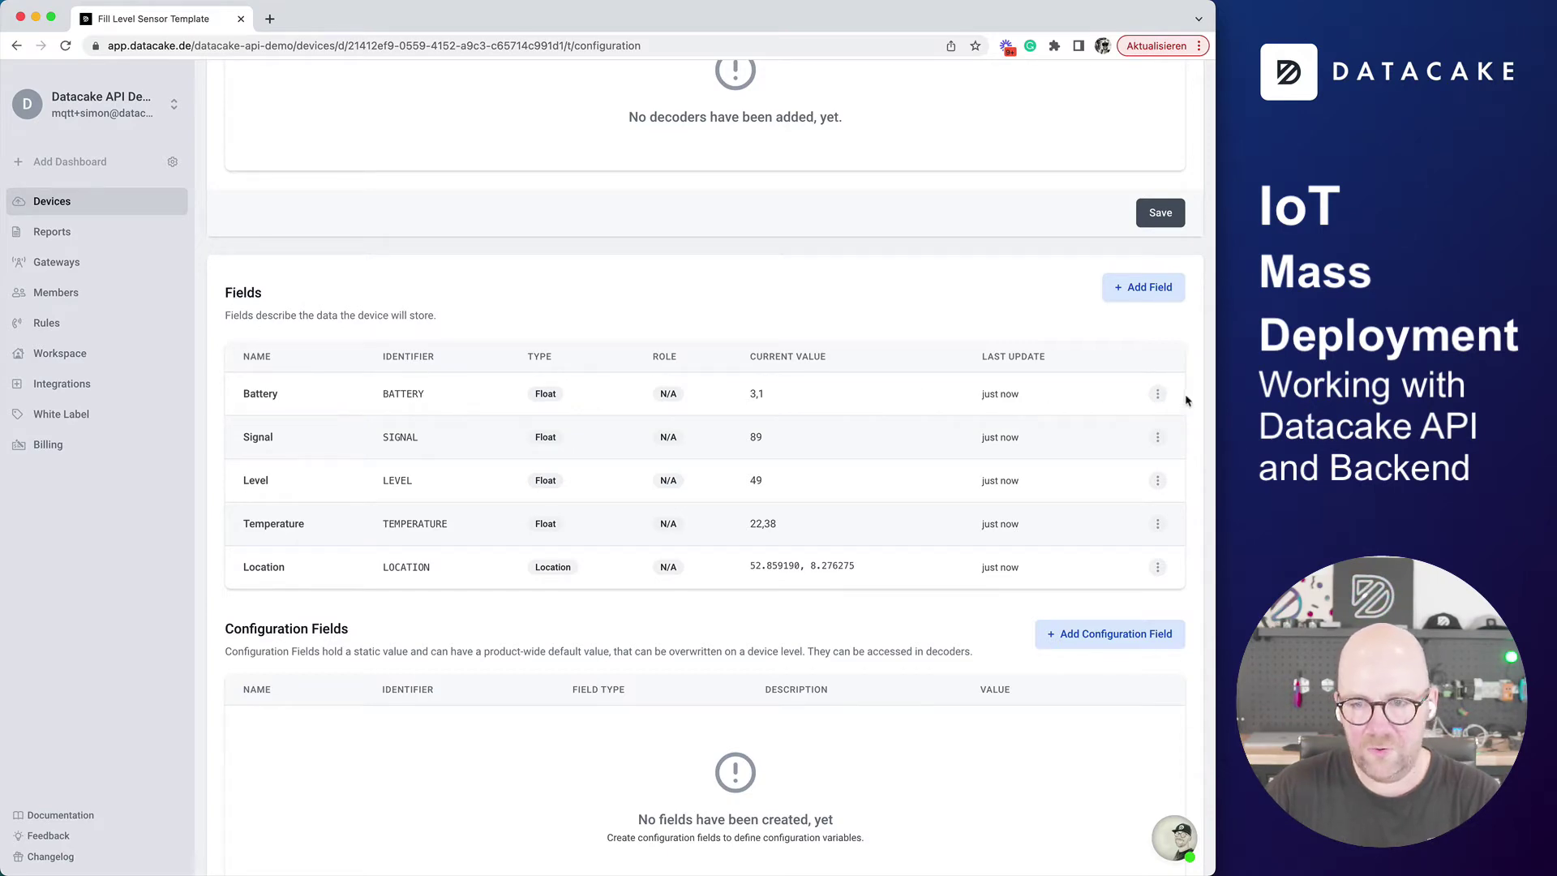
Give the Battery field the Device Battery role and the Signal field the Device Signal role
{"action": "left_click", "coordinate": [1157, 394]}
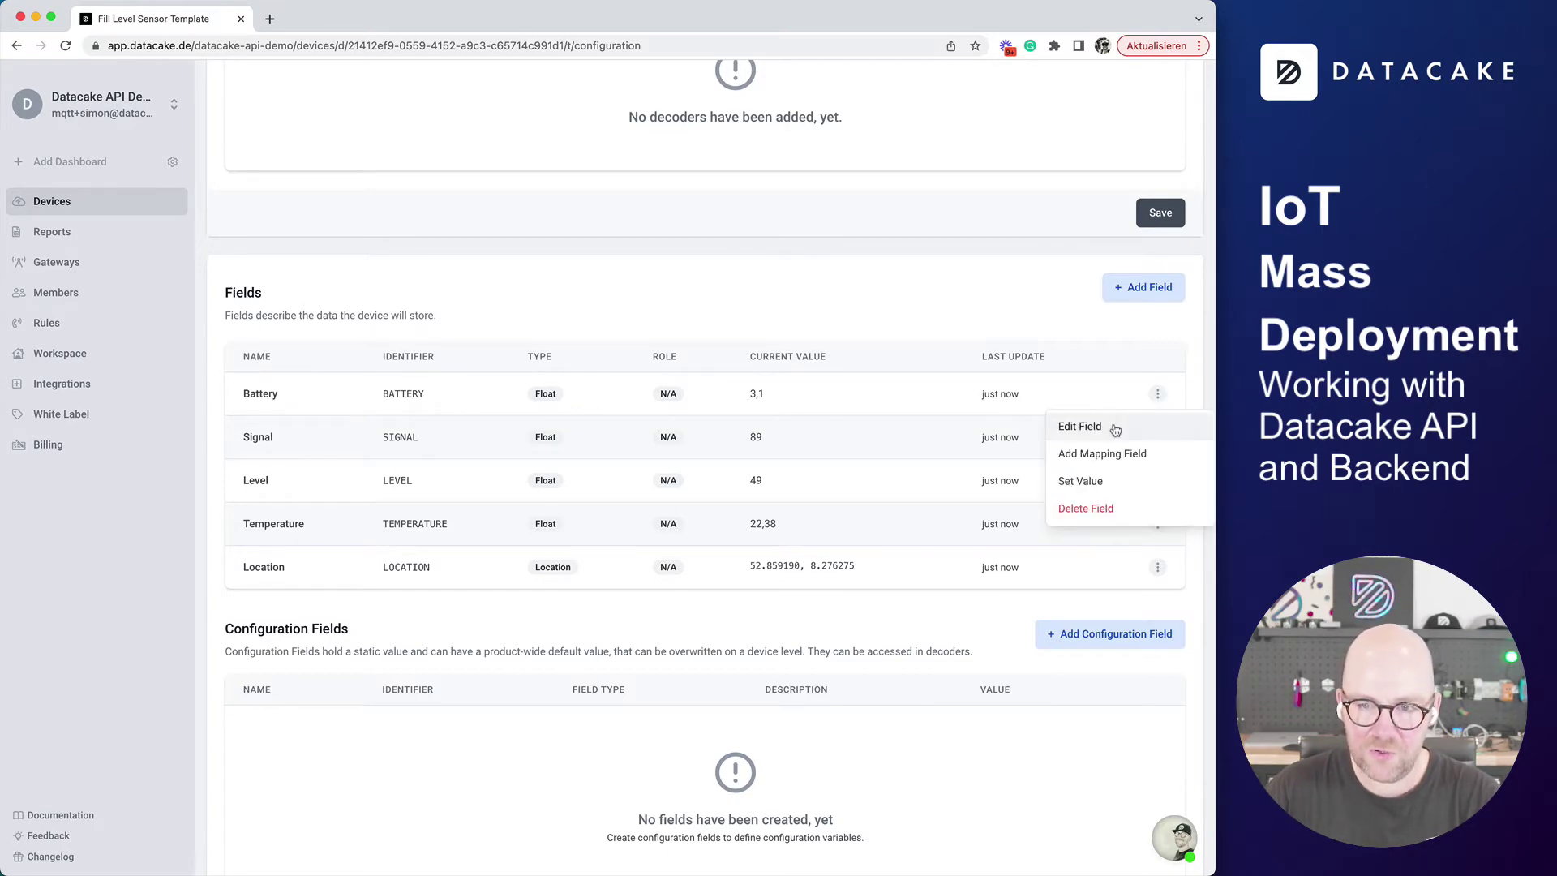
{"action": "left_click", "coordinate": [1081, 427]}
{"action": "left_click", "coordinate": [486, 548]}
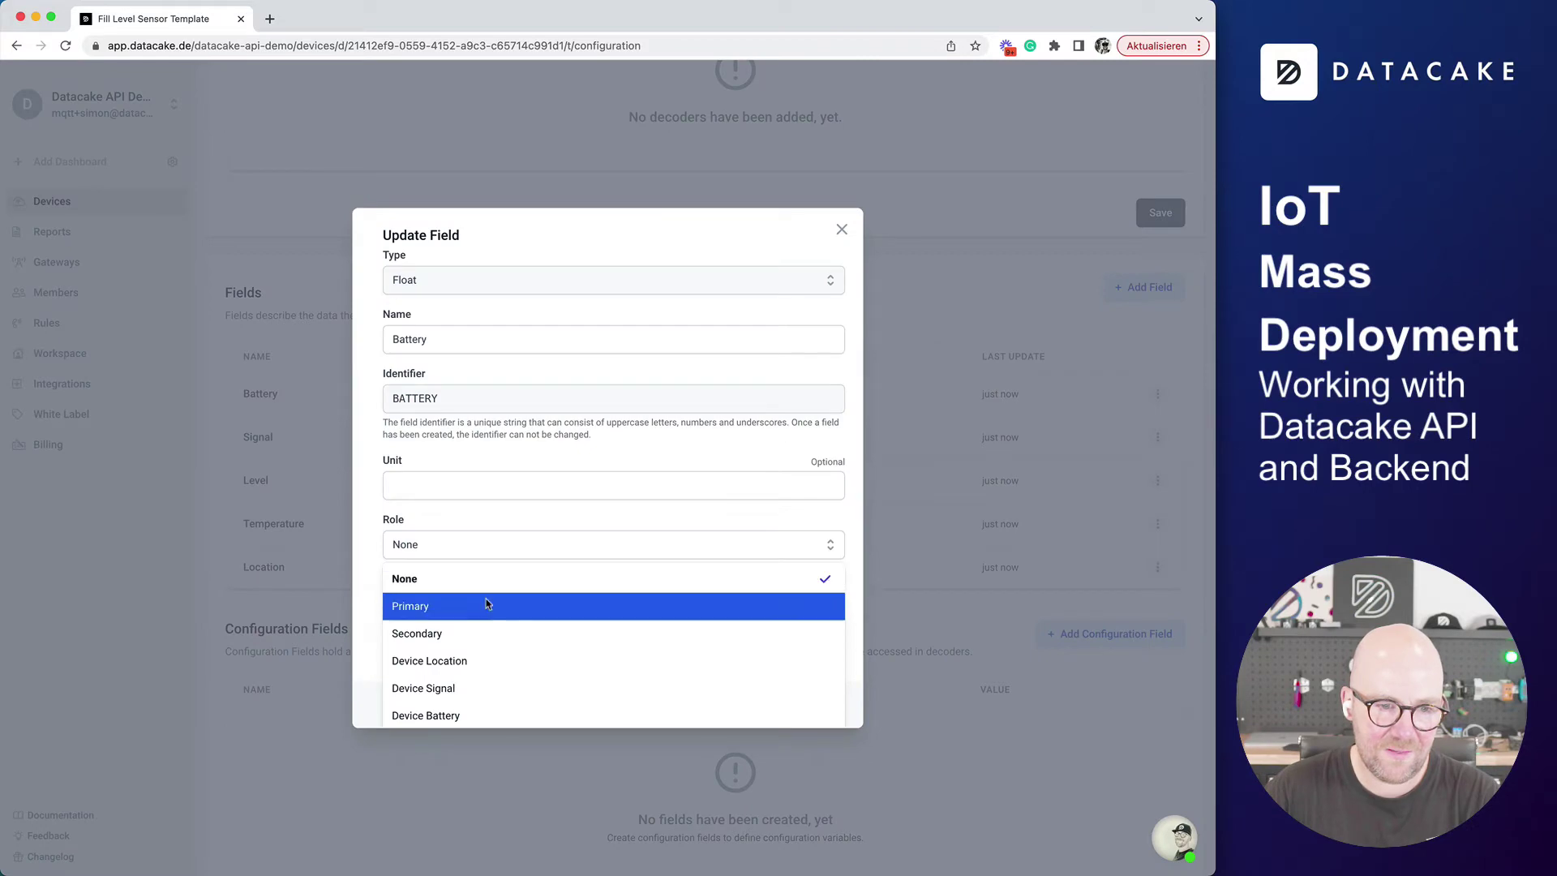
{"action": "left_click", "coordinate": [455, 714]}
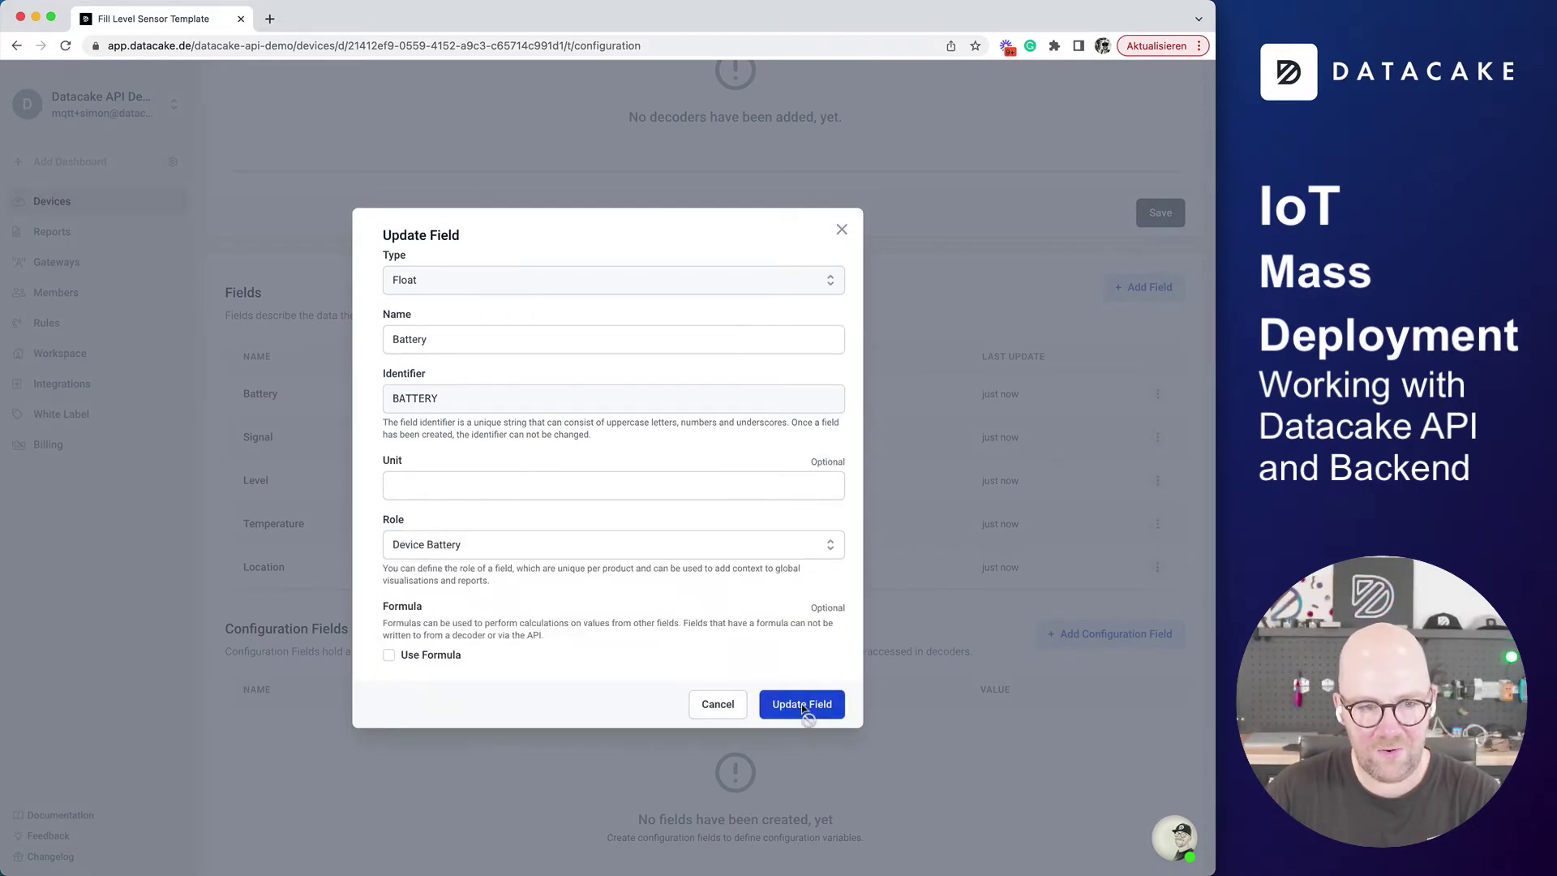
{"action": "left_click", "coordinate": [800, 705]}
{"action": "left_click", "coordinate": [1157, 437]}
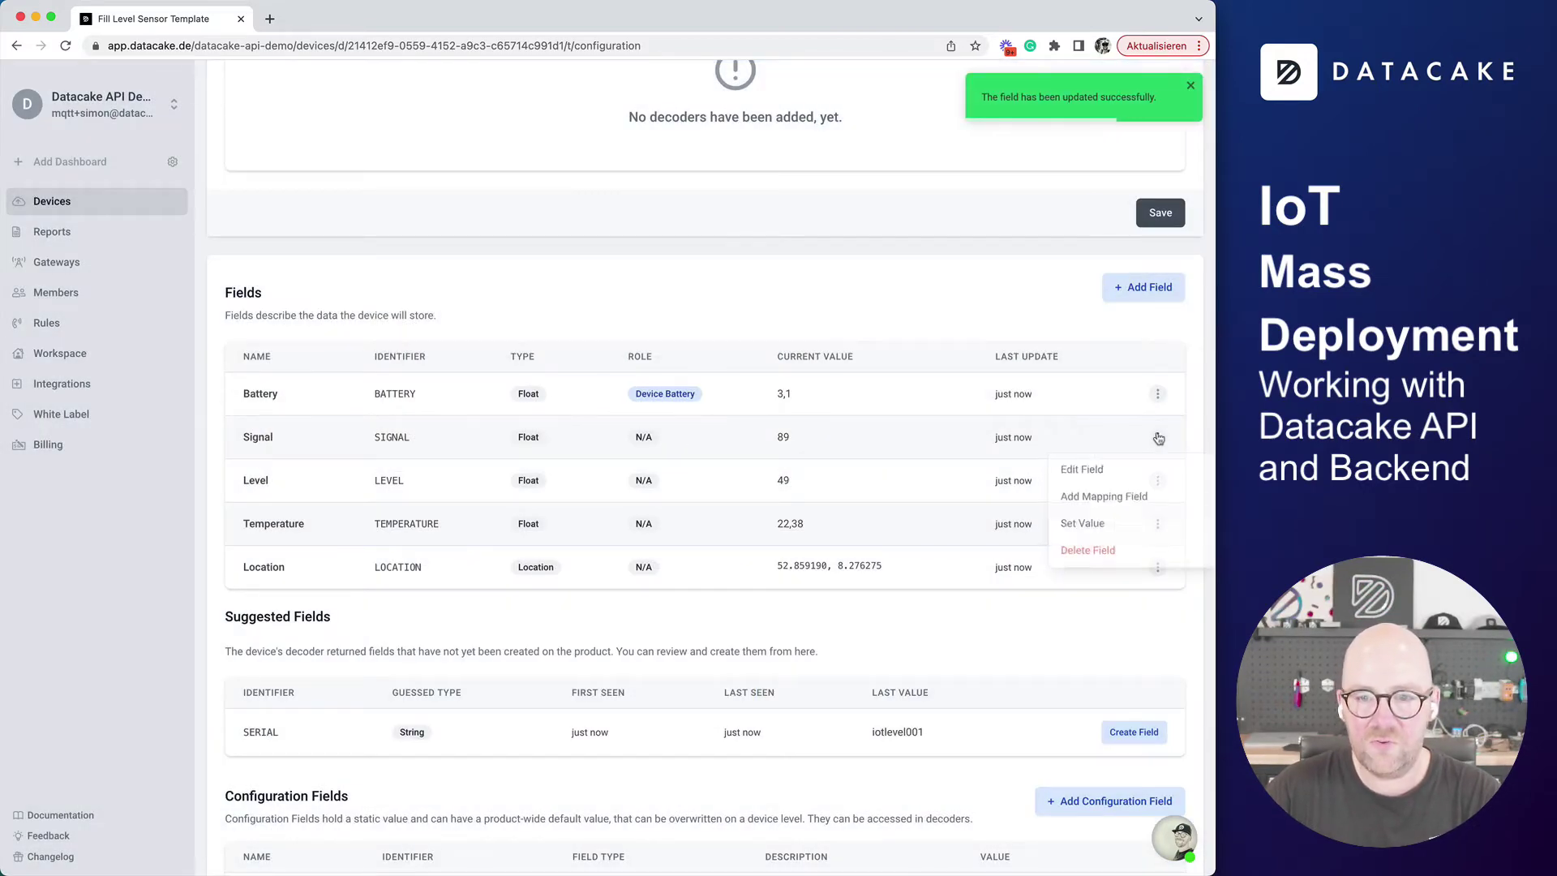
{"action": "left_click", "coordinate": [1138, 471]}
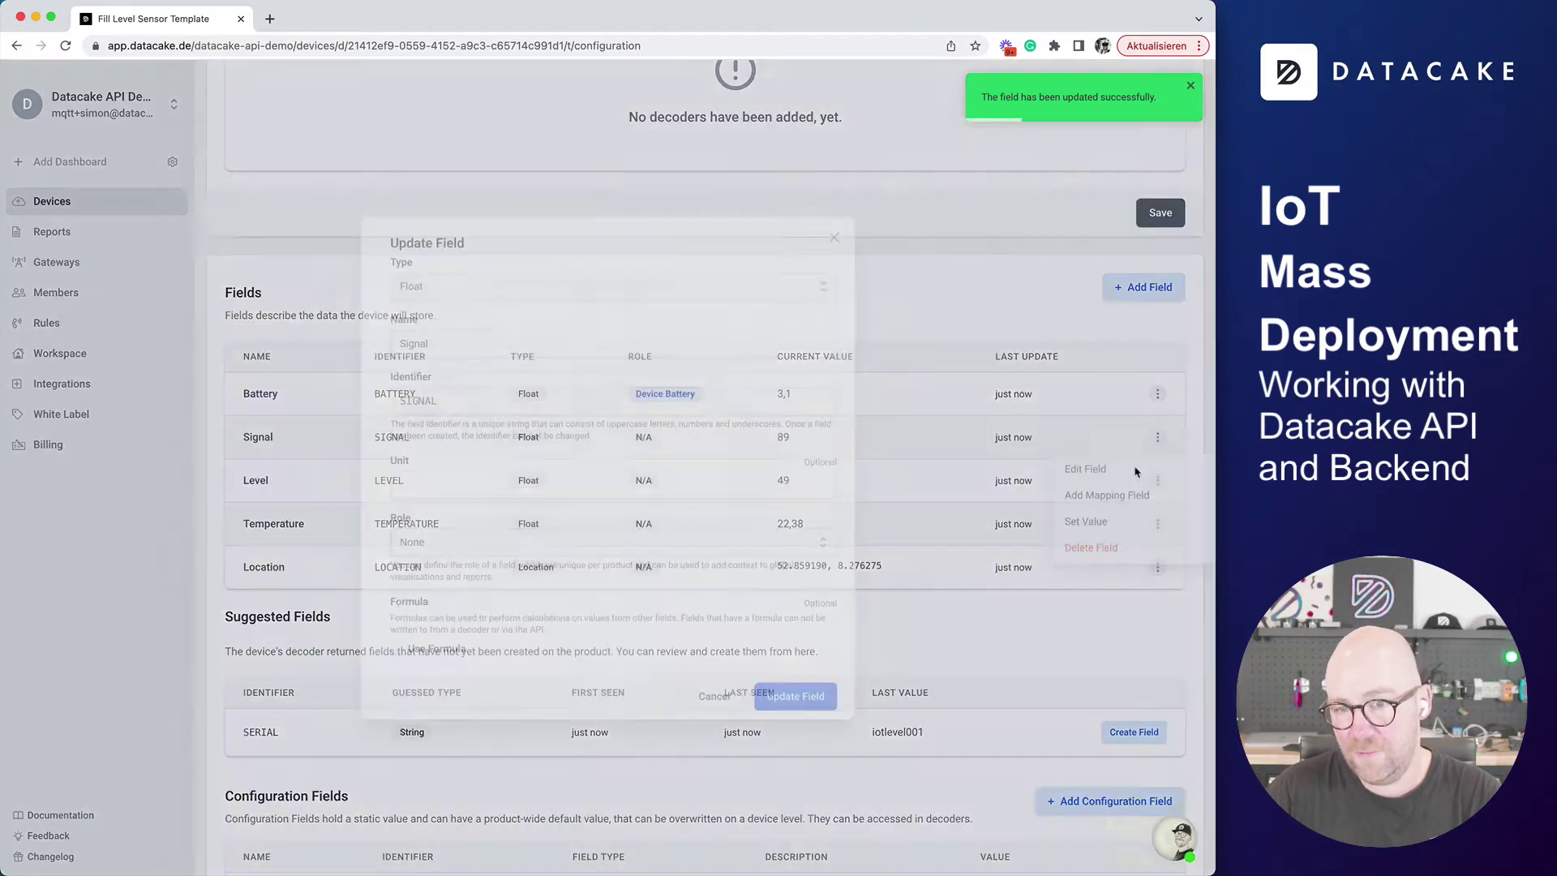
{"action": "left_click", "coordinate": [567, 557]}
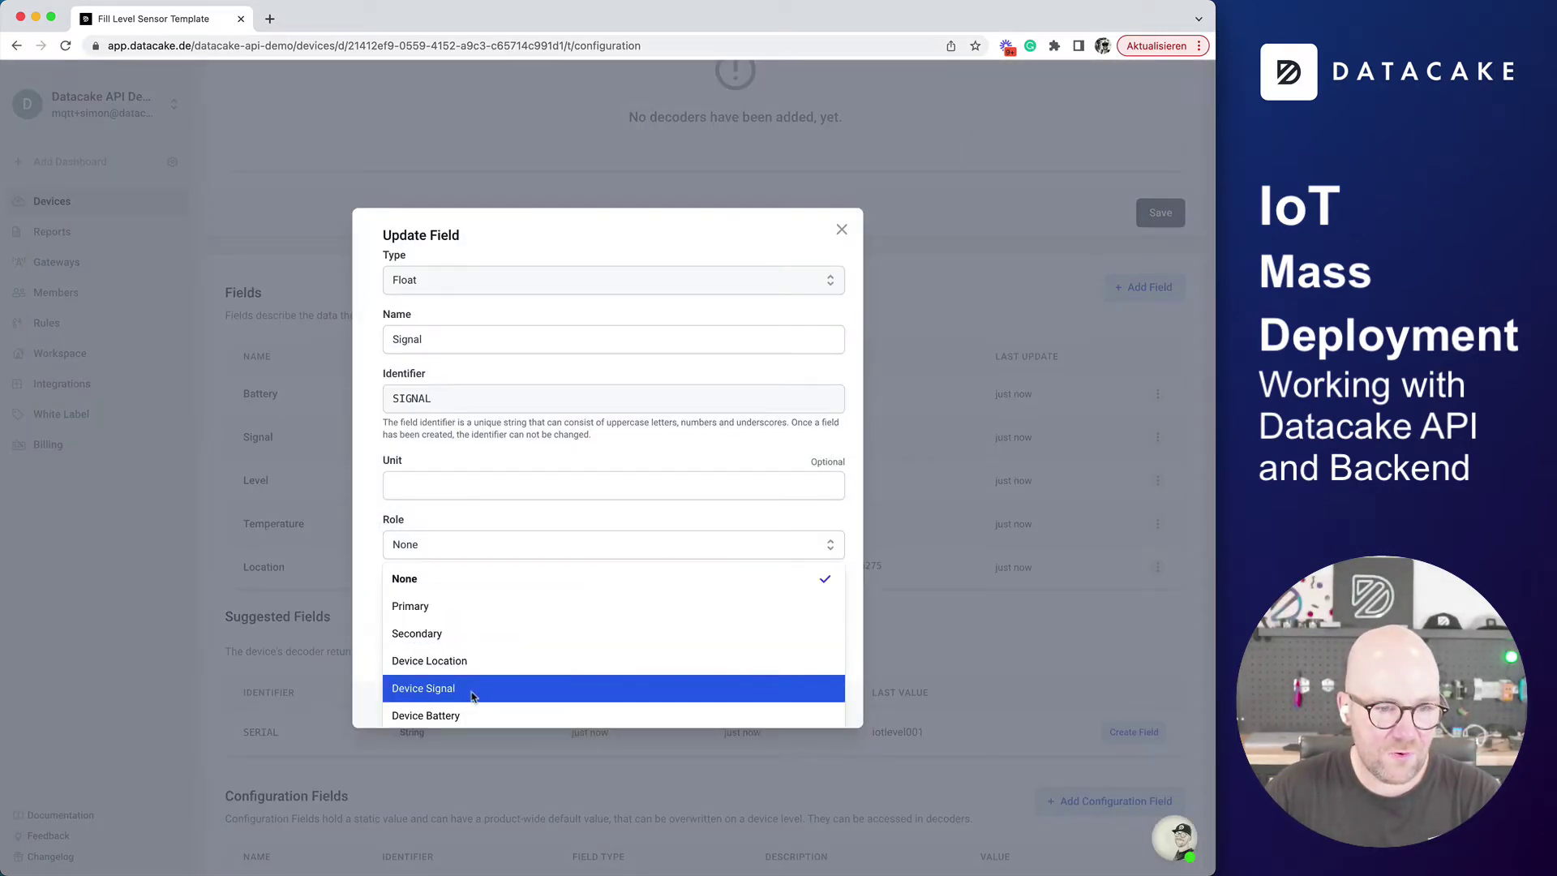
{"action": "left_click", "coordinate": [441, 690]}
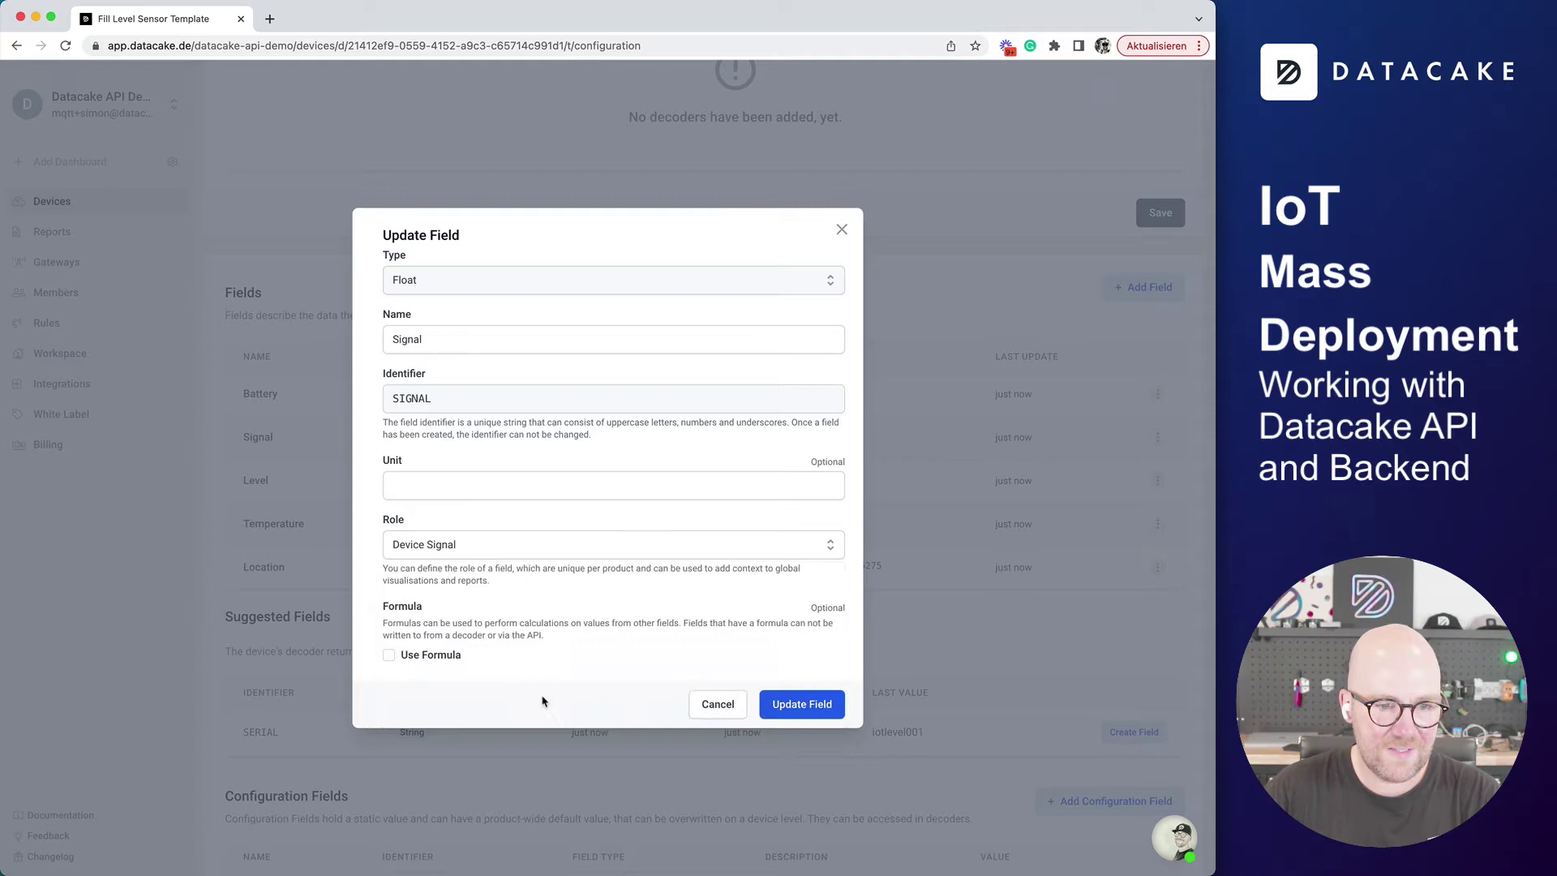
{"action": "left_click", "coordinate": [804, 702]}
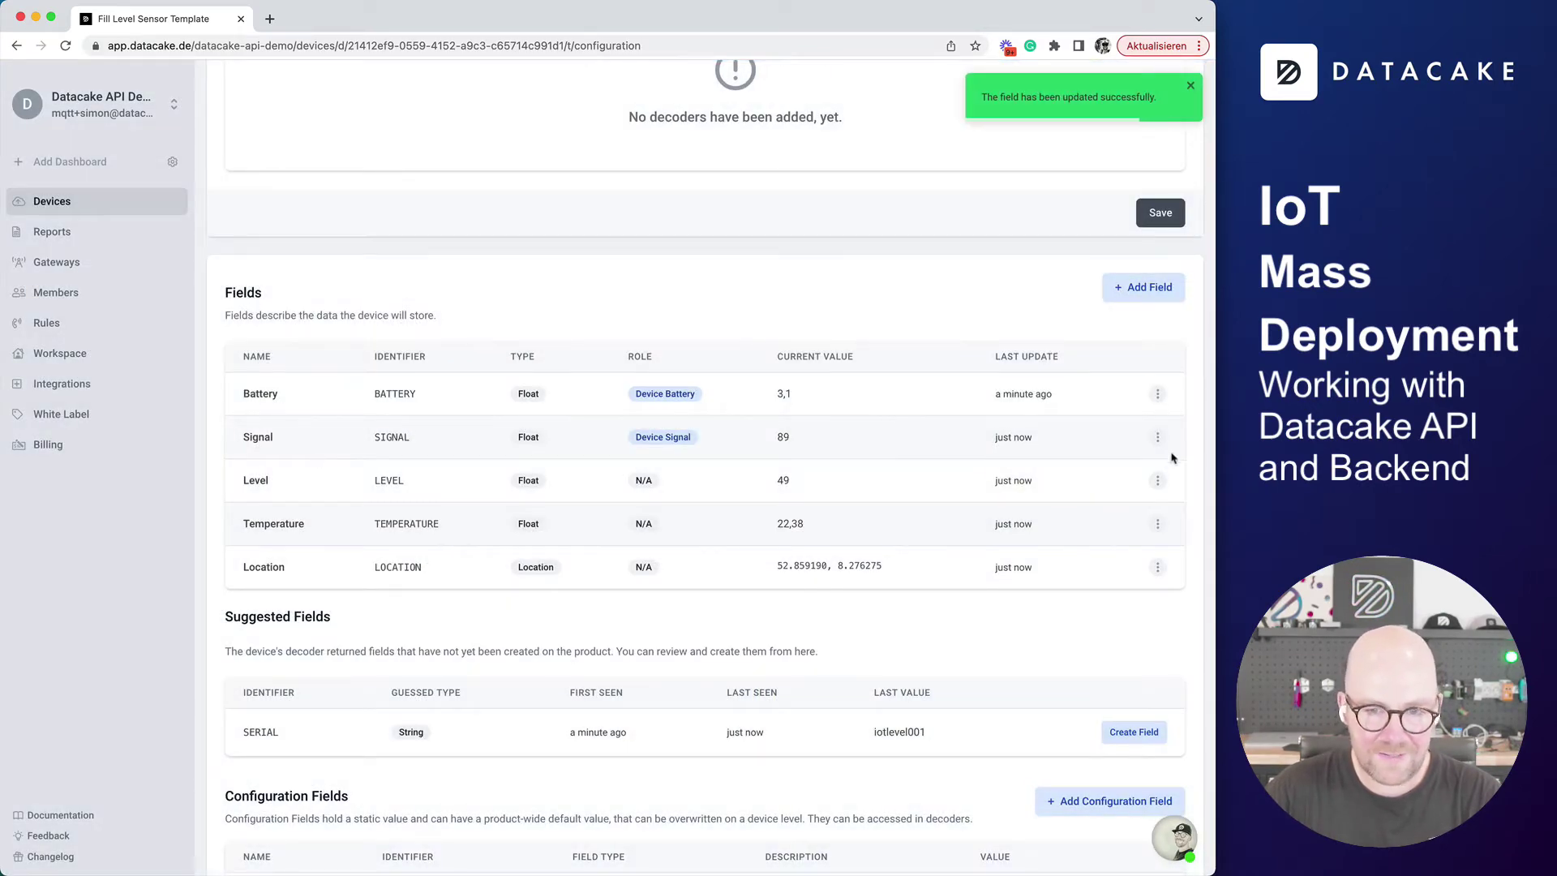
Make Level the Primary field and Temperature the Secondary field
{"action": "left_click", "coordinate": [1157, 480]}
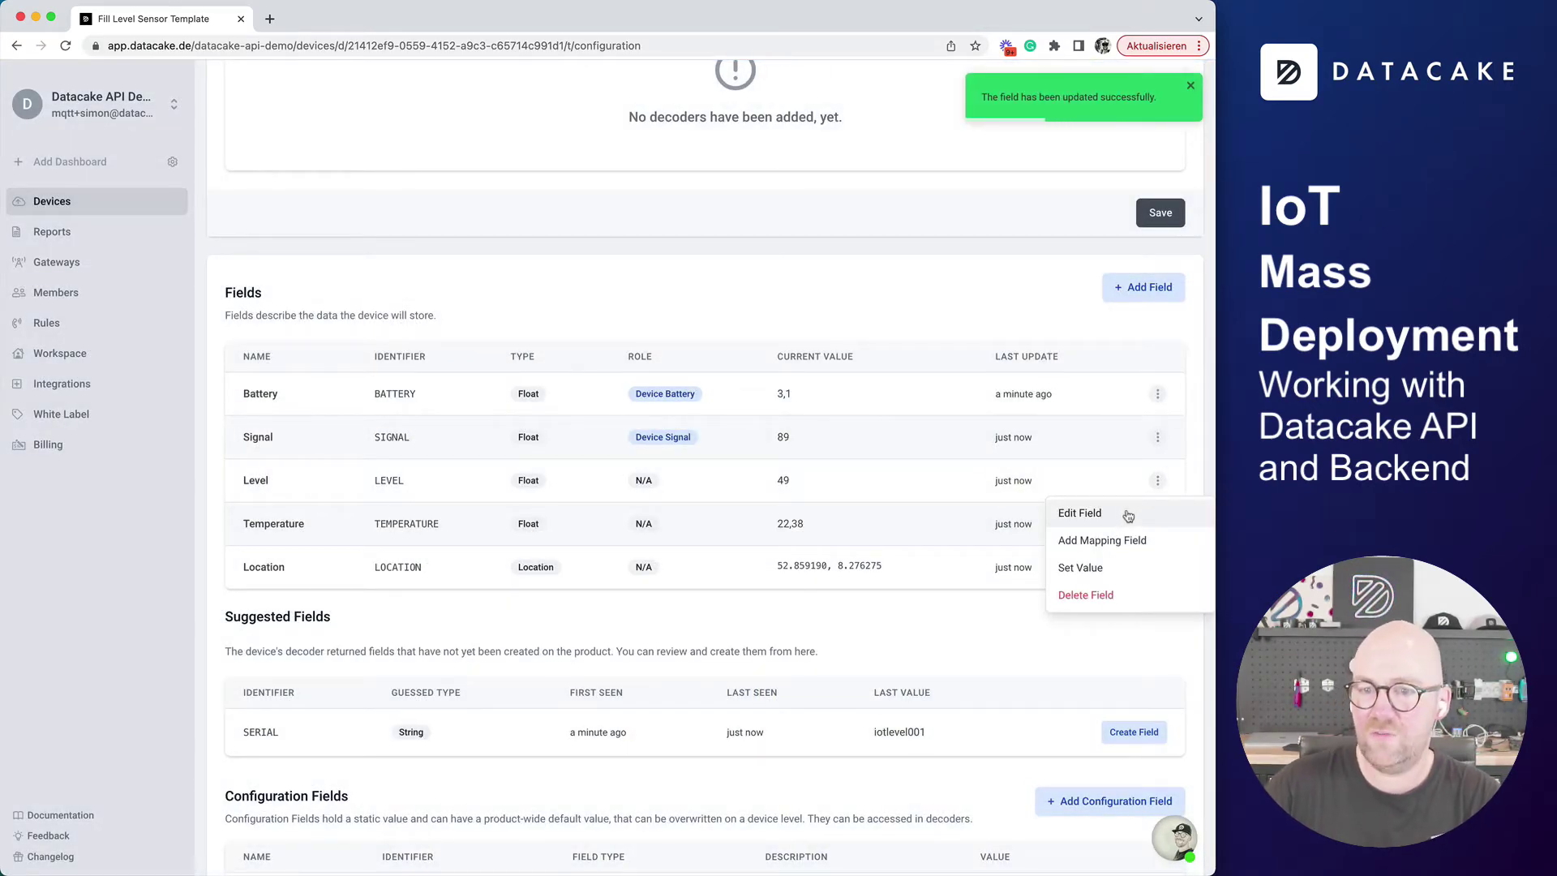
{"action": "left_click", "coordinate": [1124, 514]}
{"action": "left_click", "coordinate": [467, 552]}
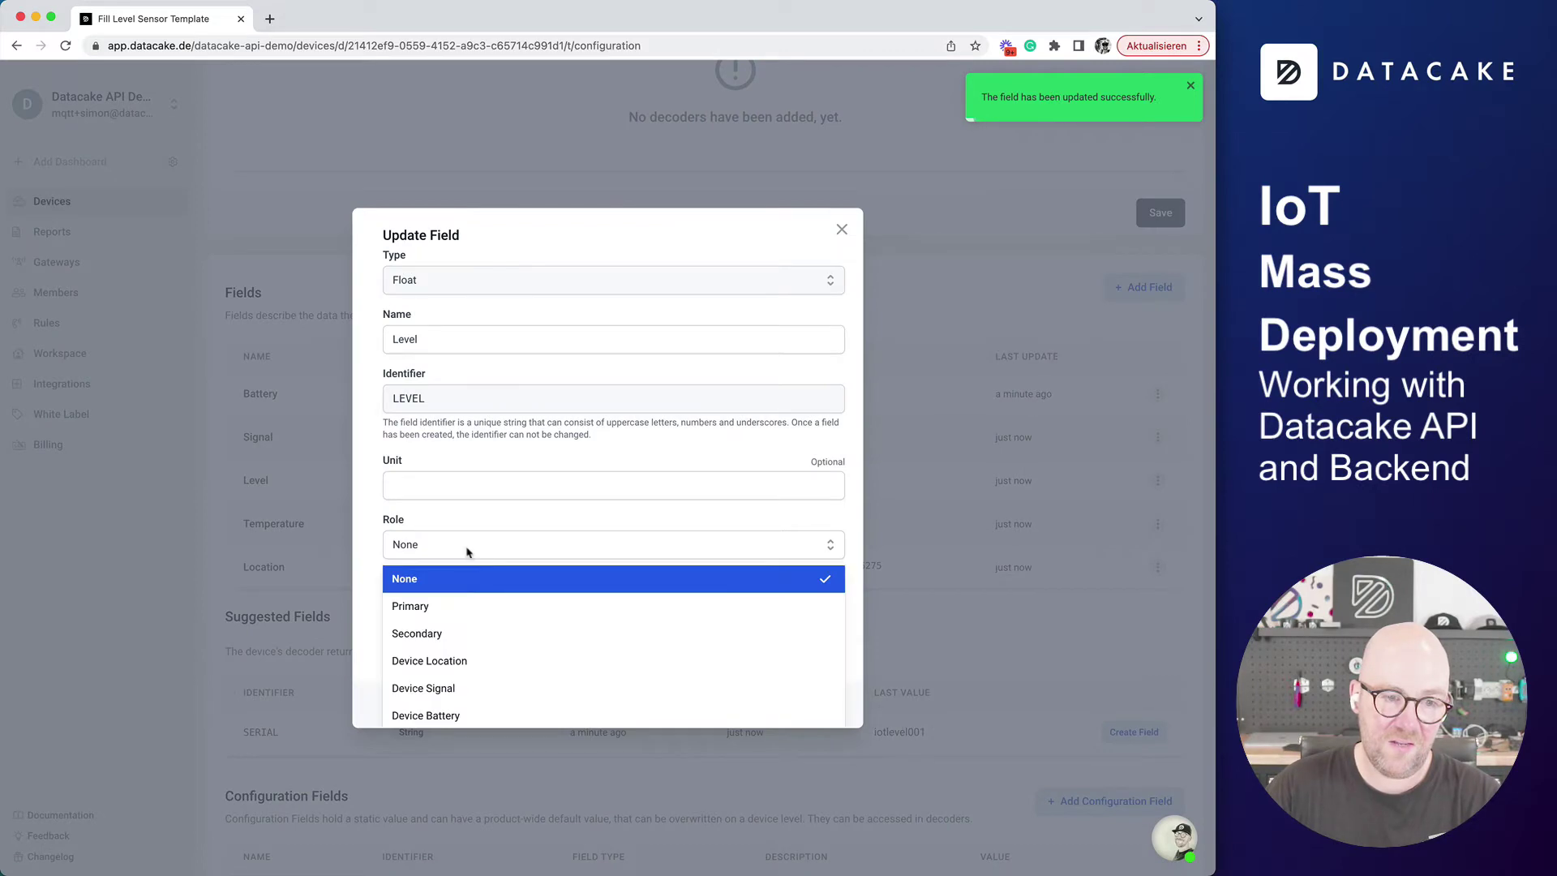
{"action": "left_click", "coordinate": [451, 606]}
{"action": "left_click", "coordinate": [793, 704]}
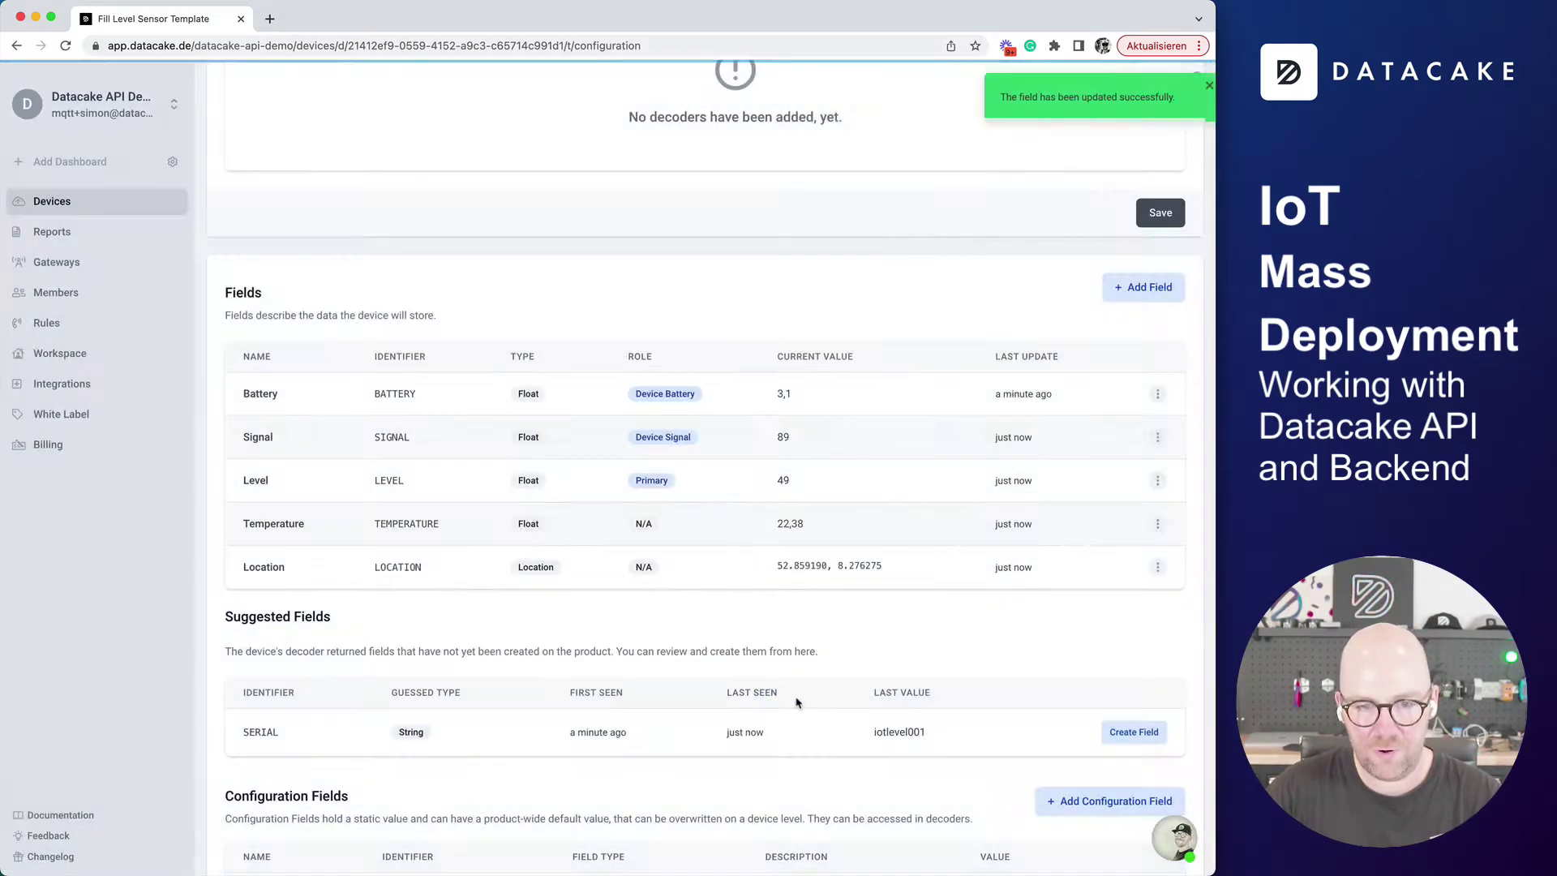
{"action": "left_click", "coordinate": [1157, 523]}
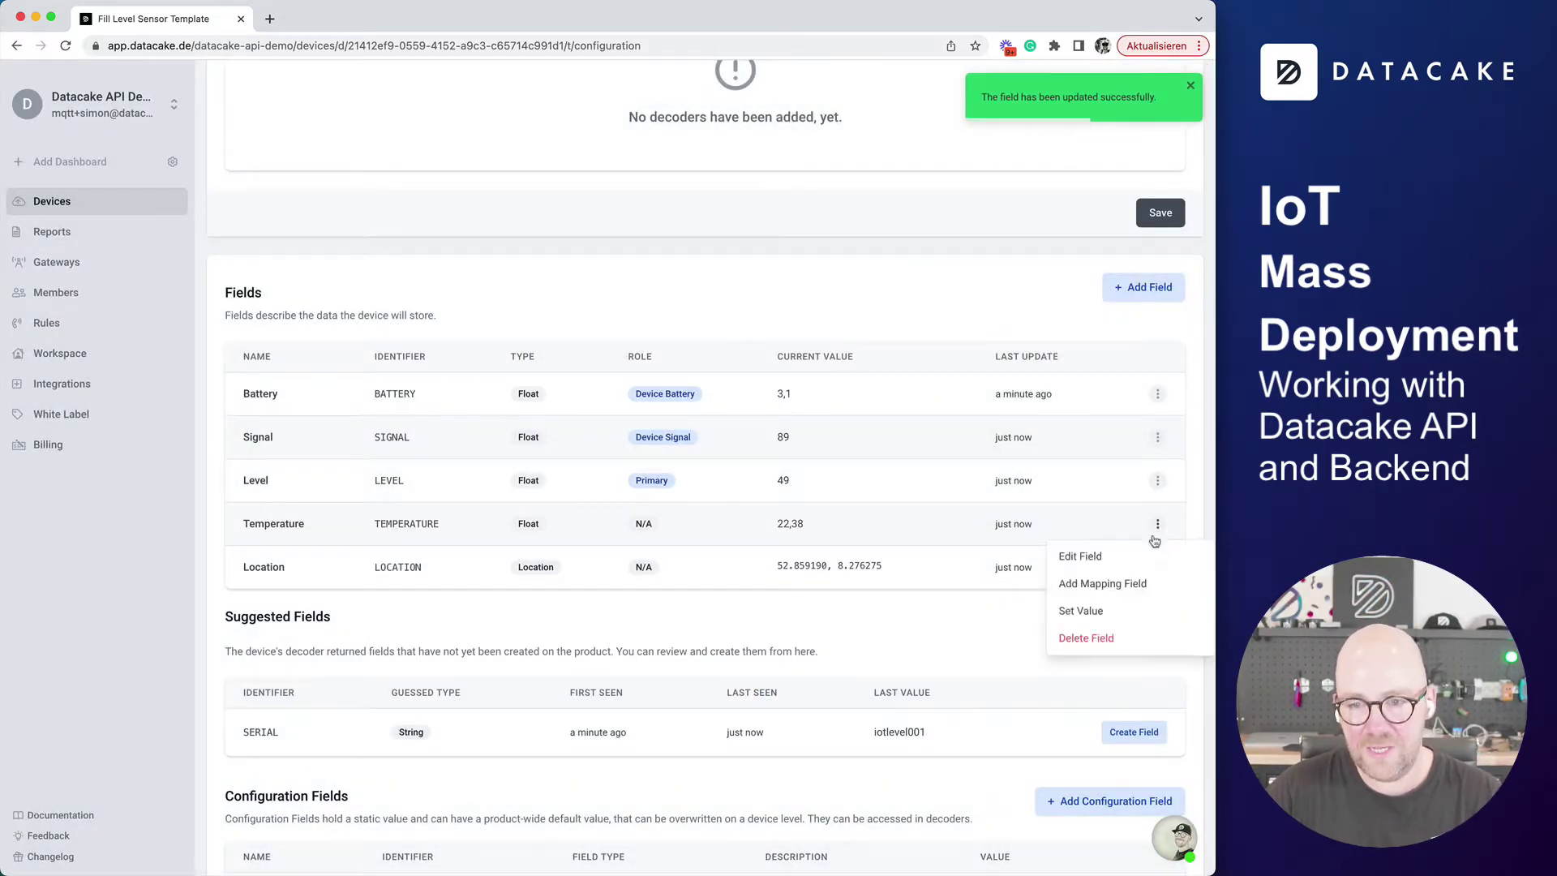
{"action": "left_click", "coordinate": [1121, 556]}
{"action": "left_click", "coordinate": [454, 553]}
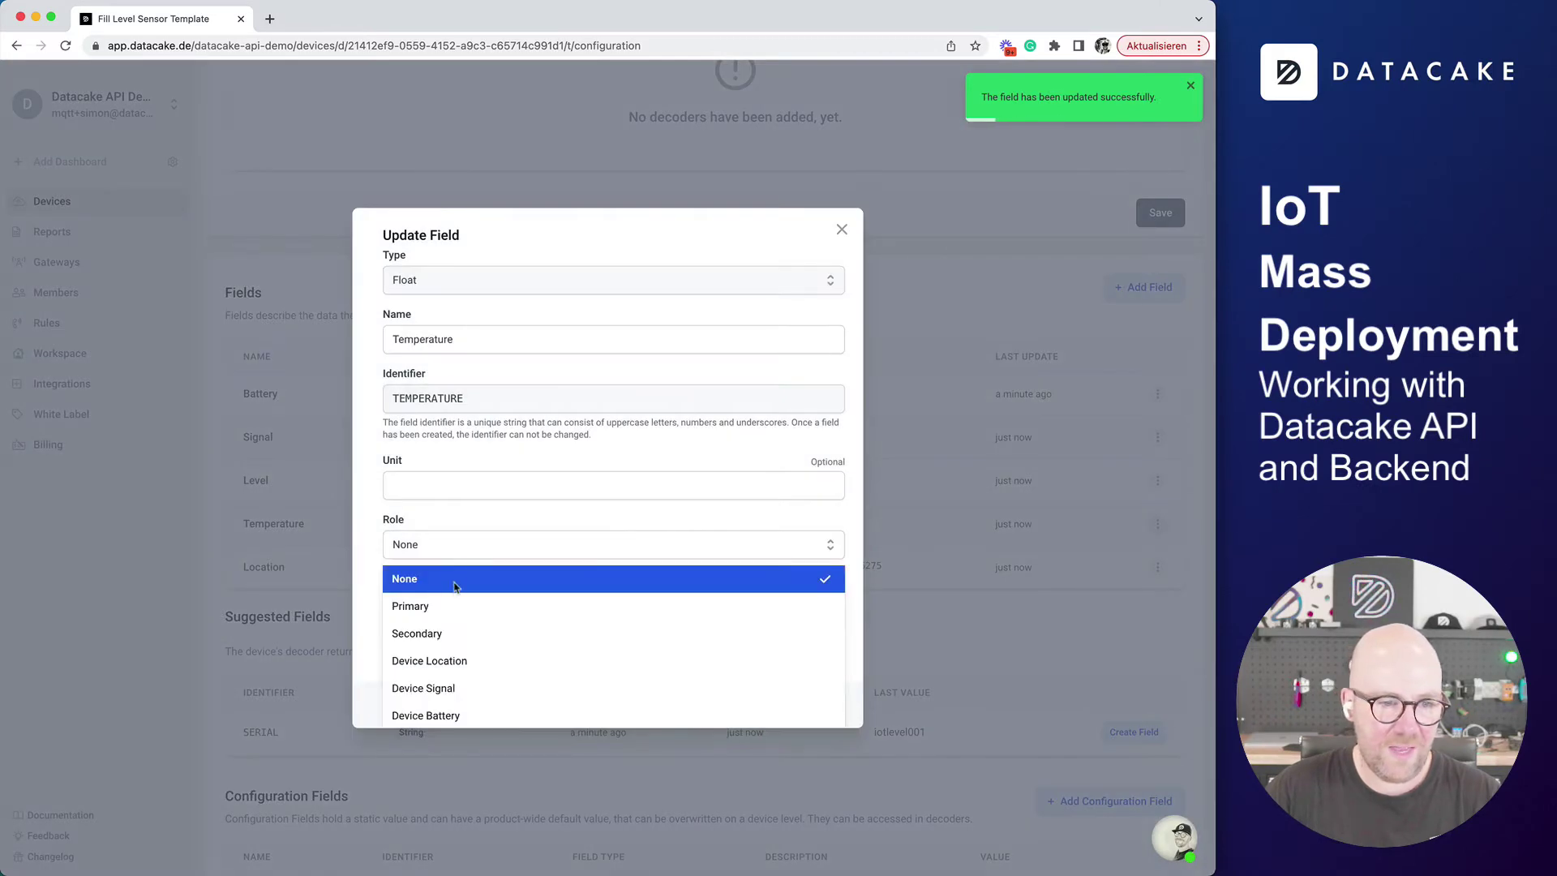
{"action": "left_click", "coordinate": [459, 633]}
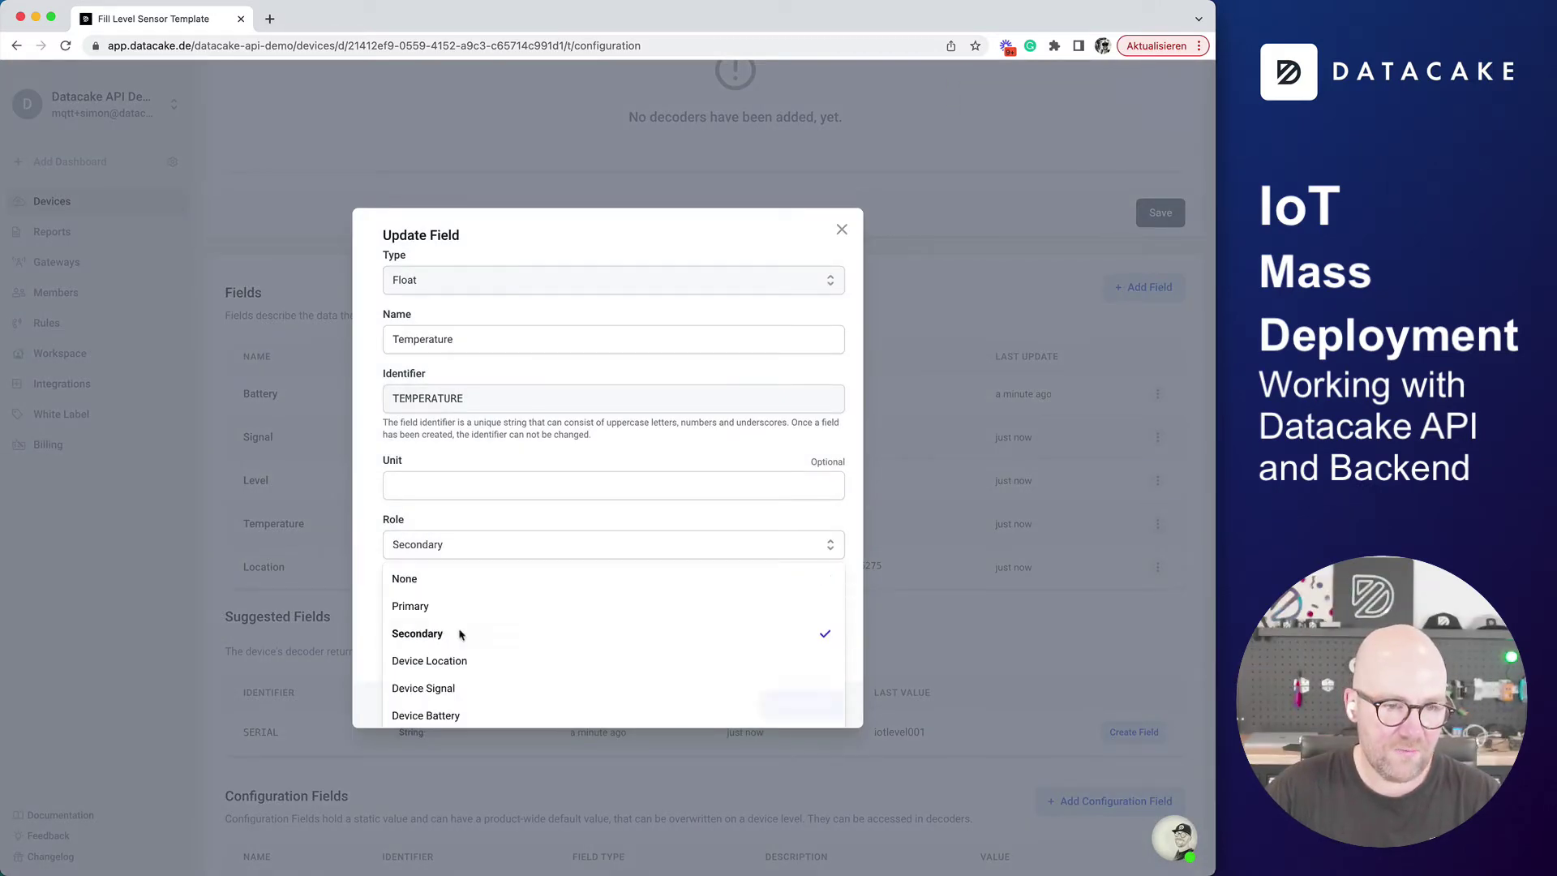
{"action": "left_click", "coordinate": [799, 703]}
Give the Location field the Device Location role
{"action": "left_click", "coordinate": [1157, 567]}
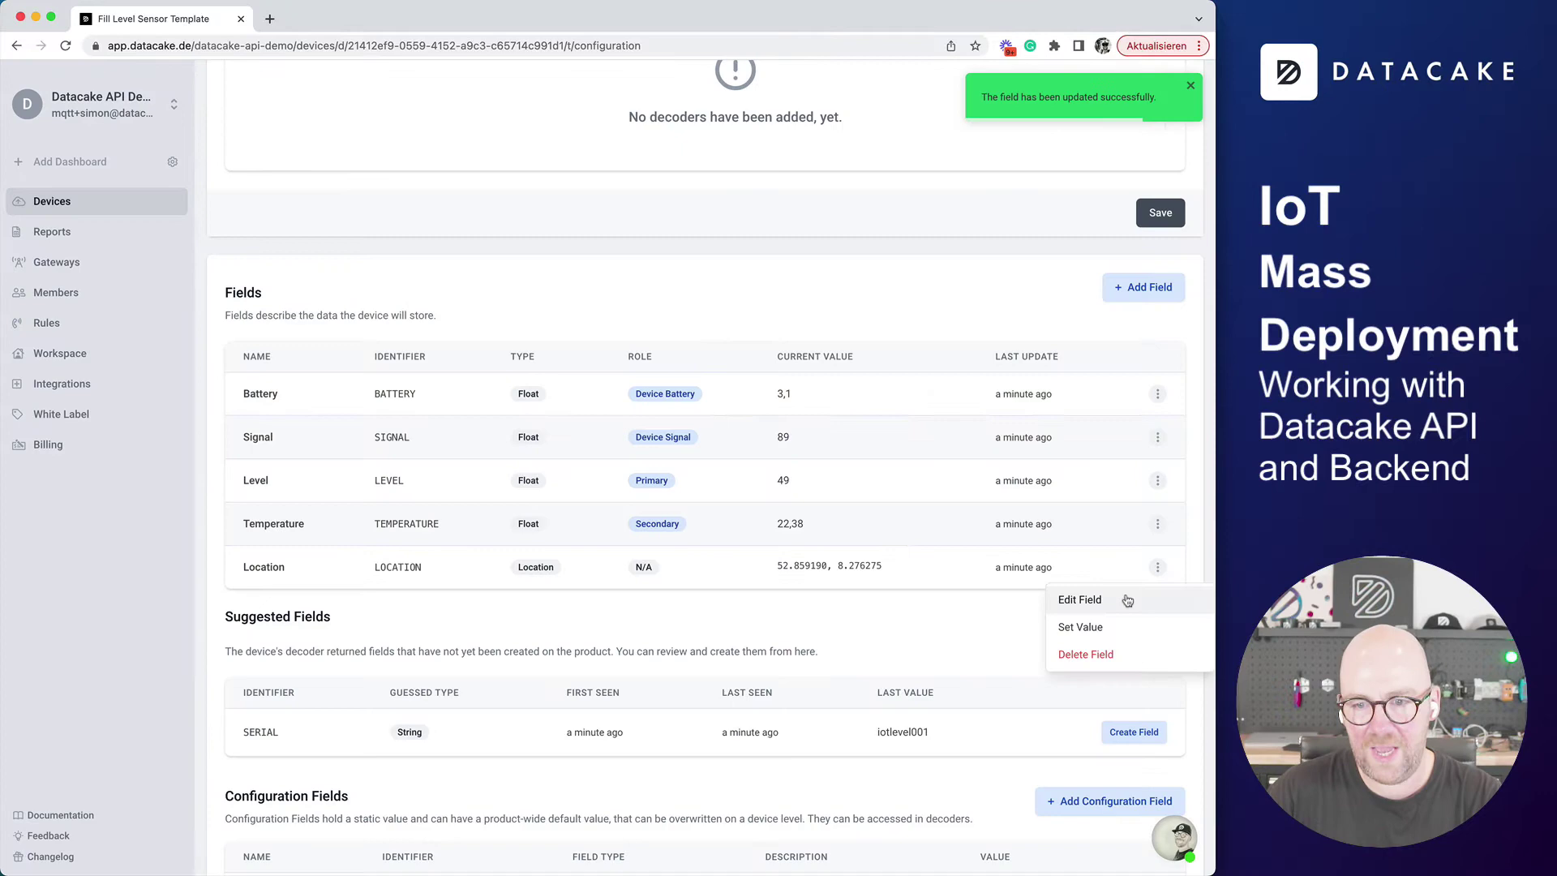
{"action": "left_click", "coordinate": [1124, 600]}
{"action": "left_click", "coordinate": [458, 553]}
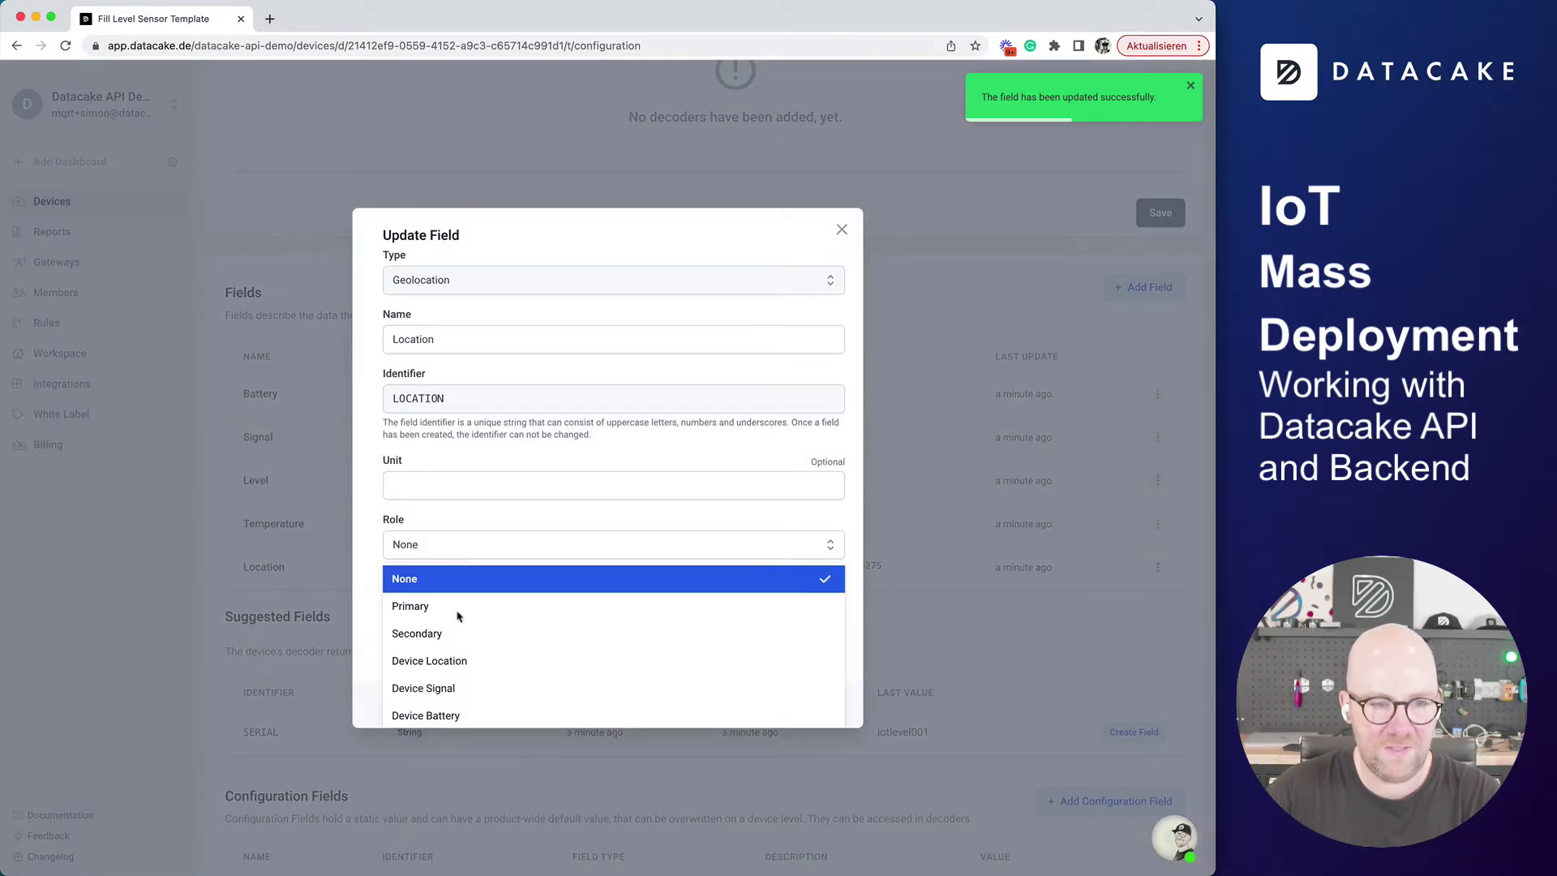
{"action": "left_click", "coordinate": [454, 661]}
{"action": "left_click", "coordinate": [801, 703]}
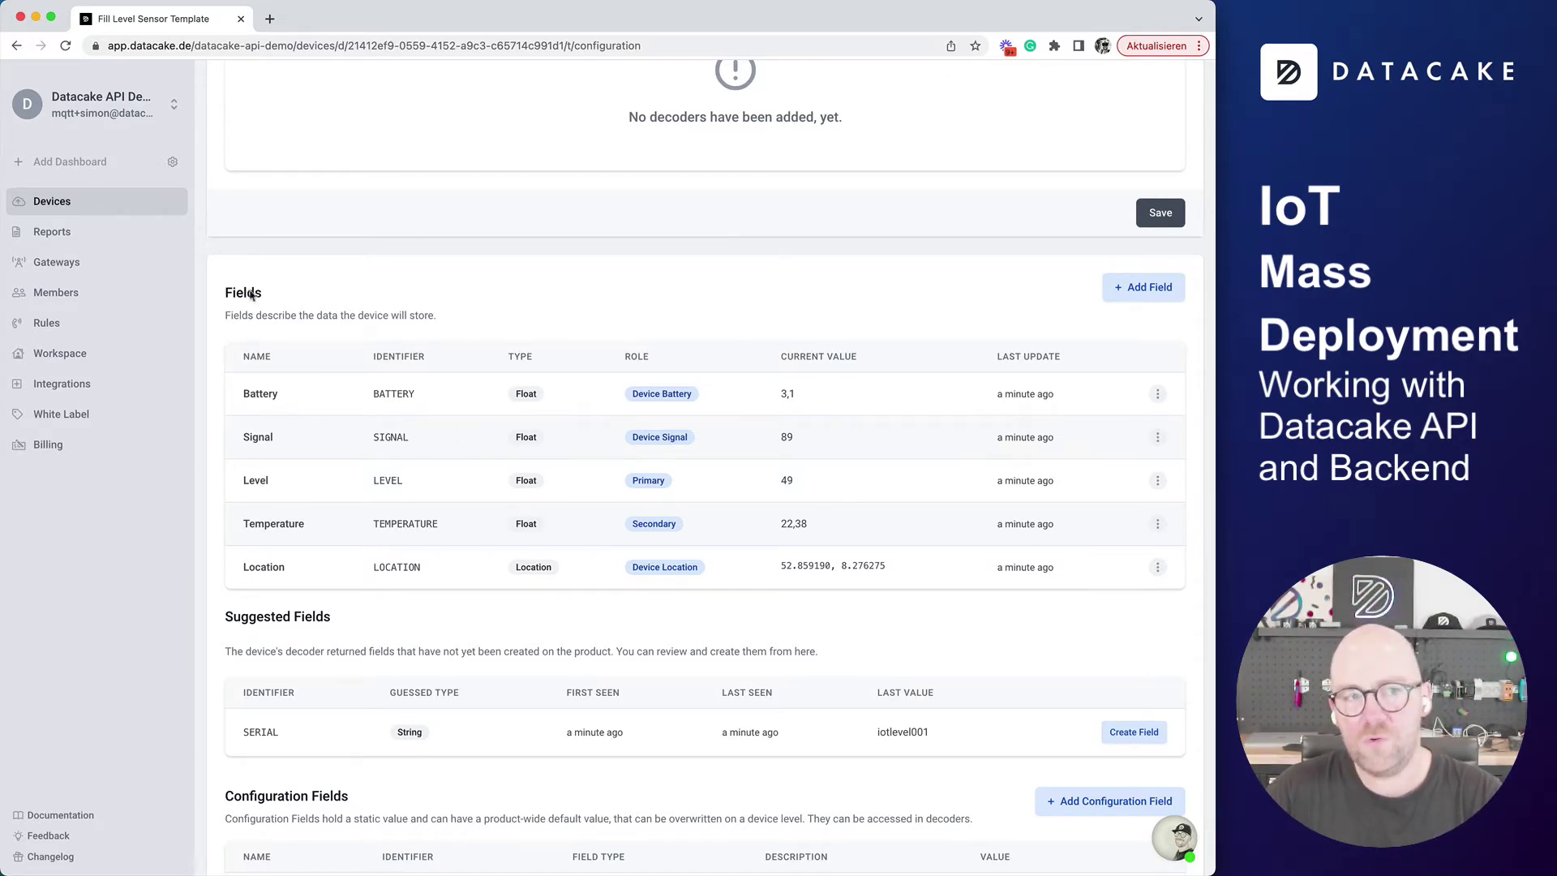
Add Primary, Secondary, Device Location, Device Signal and Device Battery columns to the devices table
{"action": "left_click", "coordinate": [64, 211]}
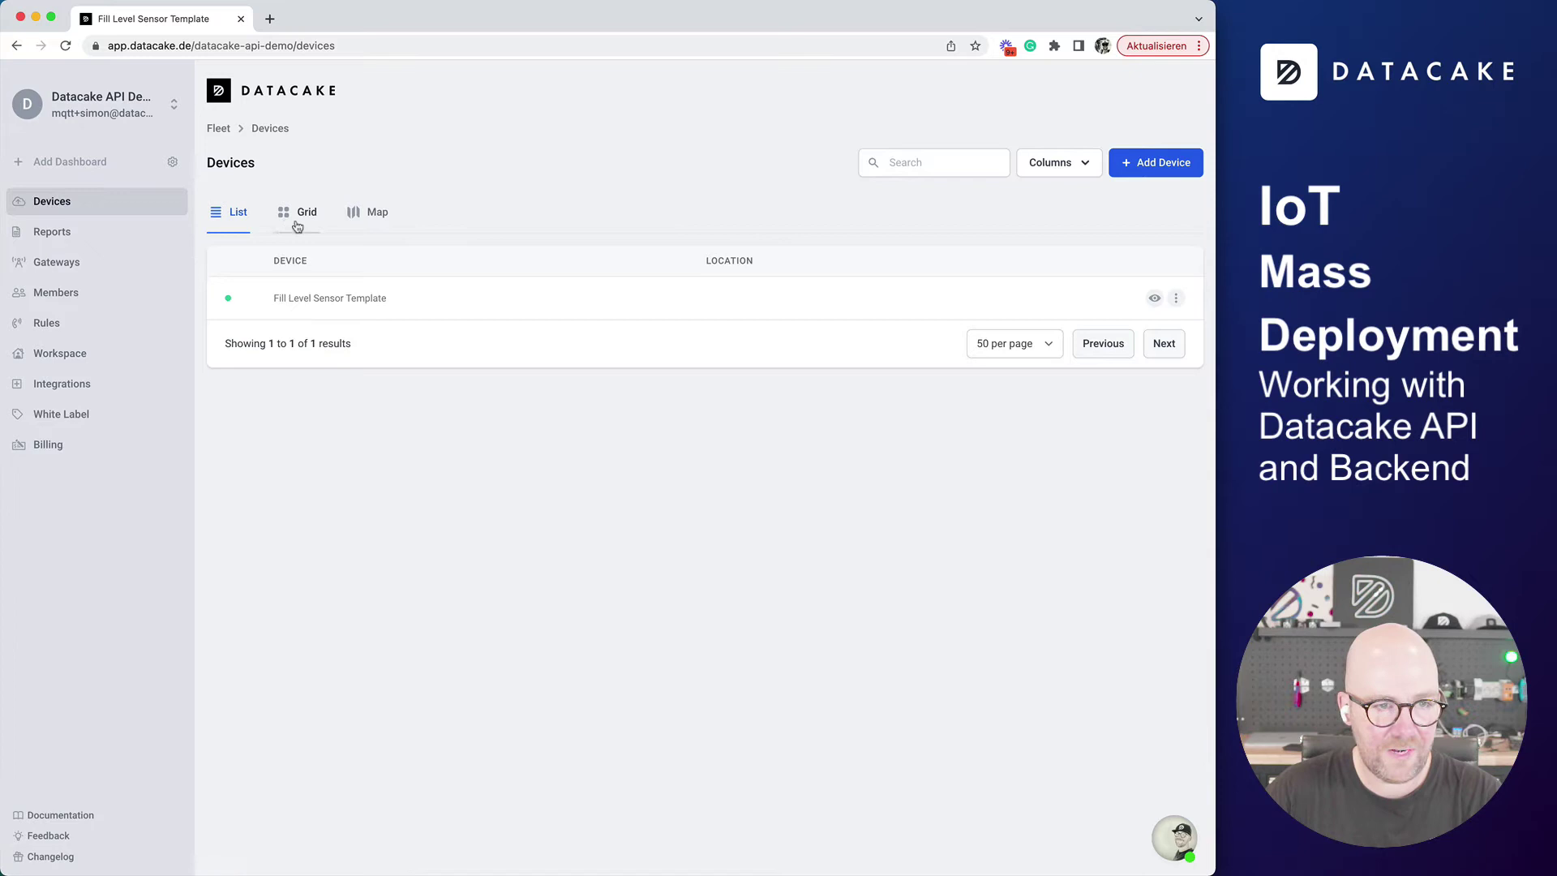
{"action": "left_click", "coordinate": [1085, 165]}
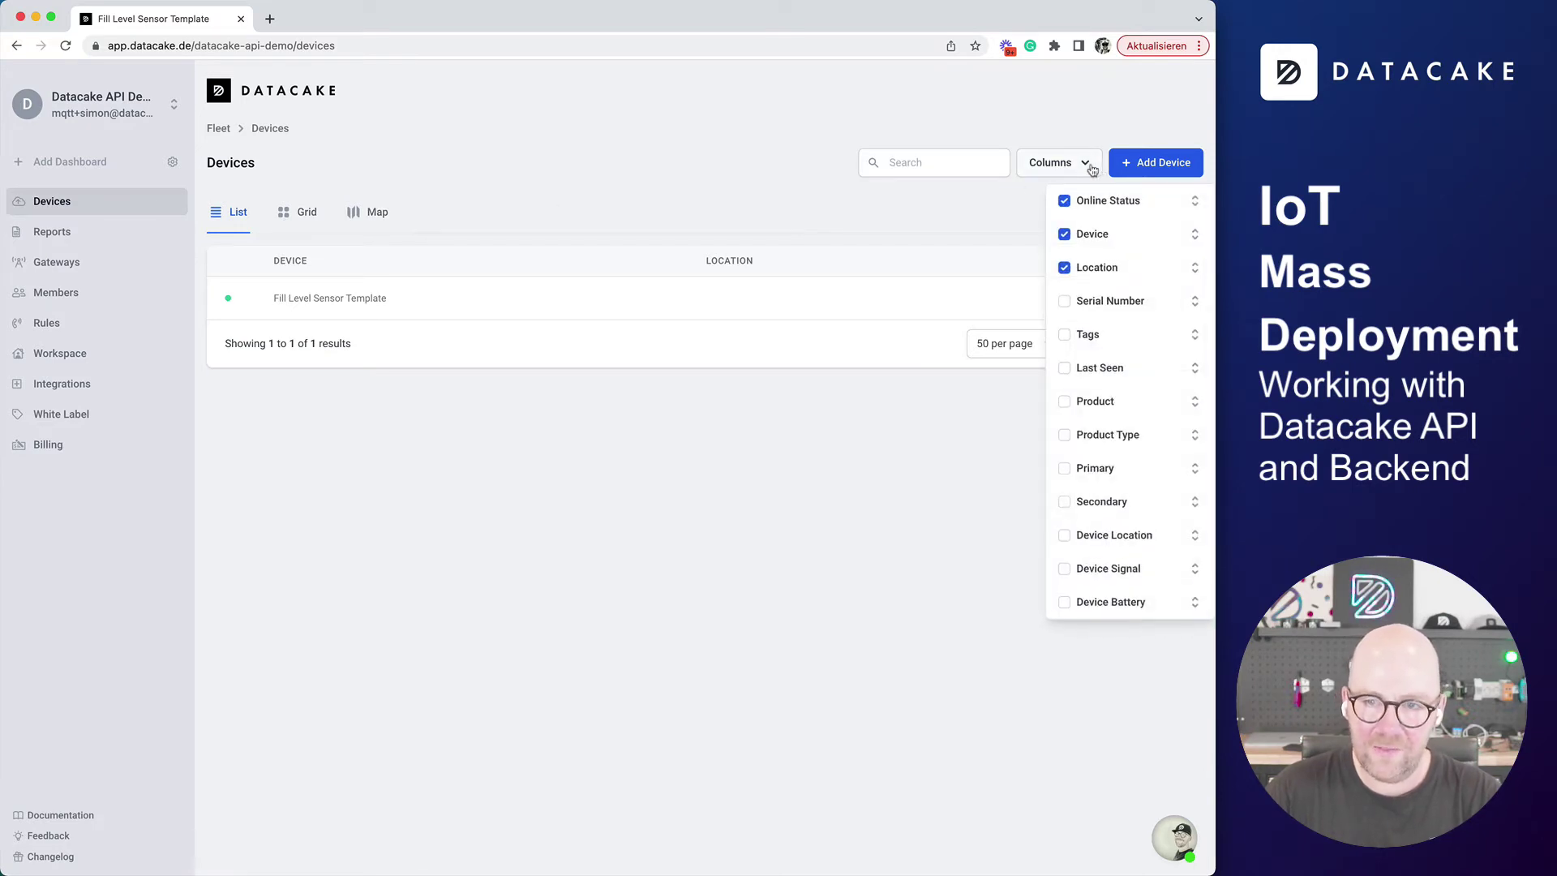
{"action": "left_click", "coordinate": [1064, 468]}
{"action": "left_click", "coordinate": [1064, 503]}
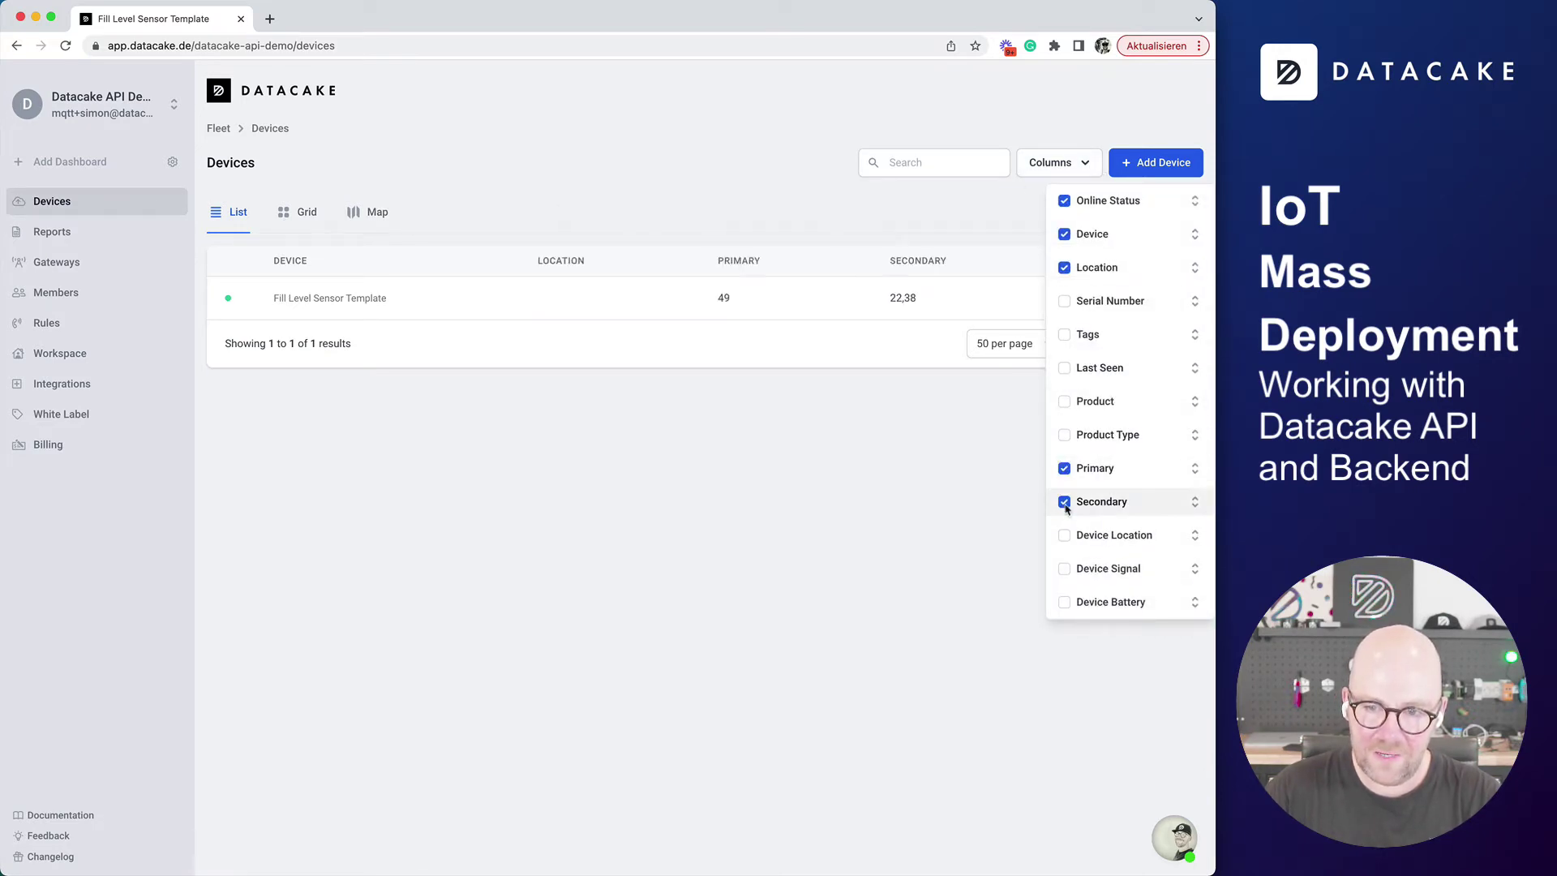
{"action": "left_click", "coordinate": [1063, 536]}
{"action": "left_click", "coordinate": [1064, 568]}
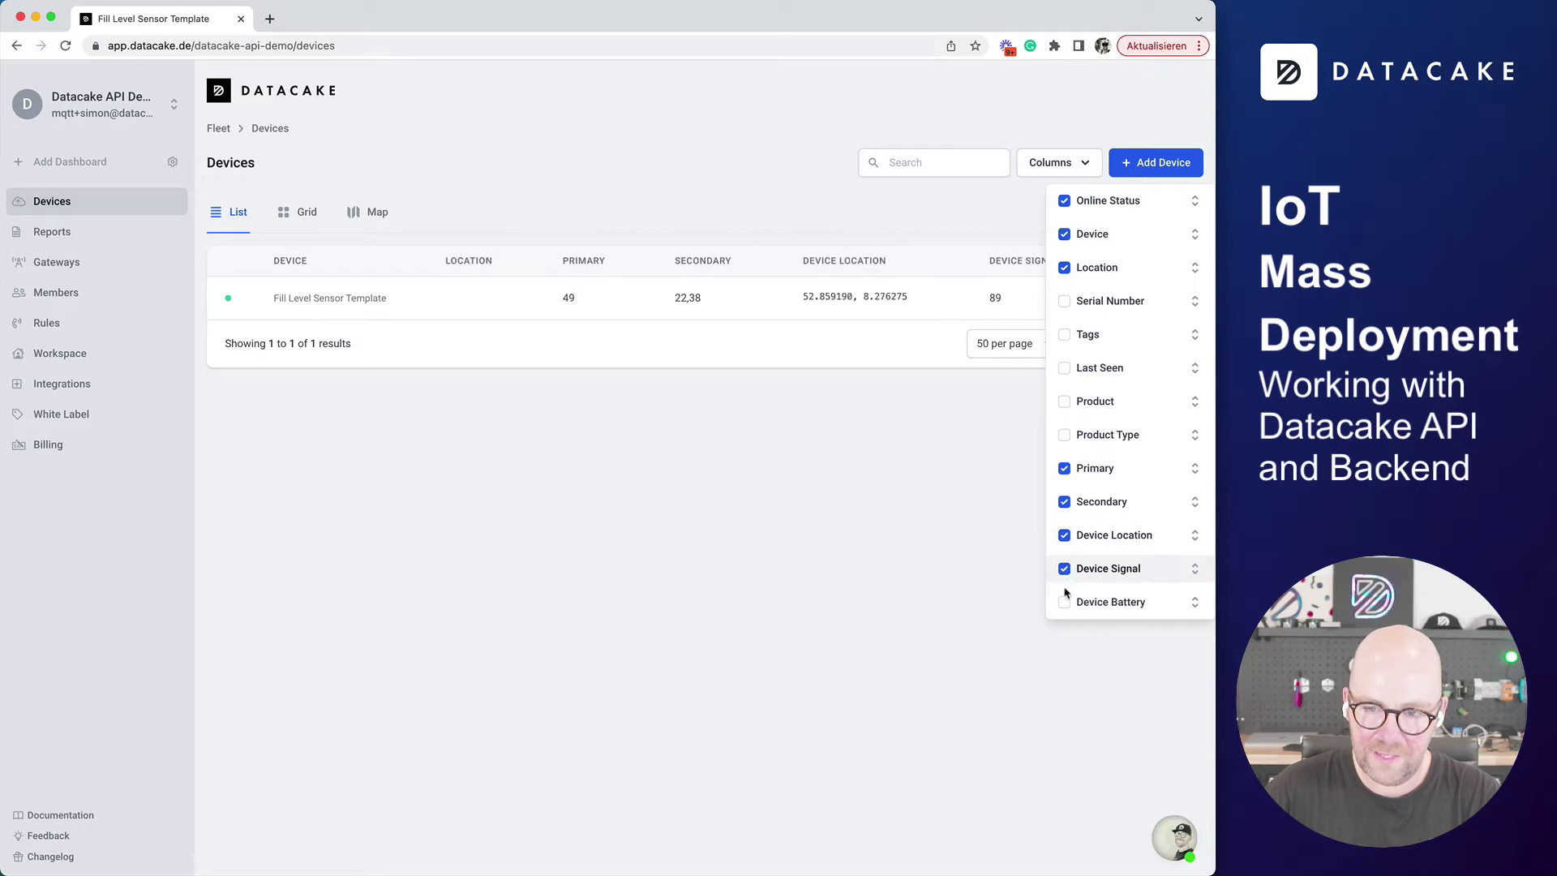
{"action": "left_click", "coordinate": [1064, 602]}
{"action": "left_click", "coordinate": [930, 316]}
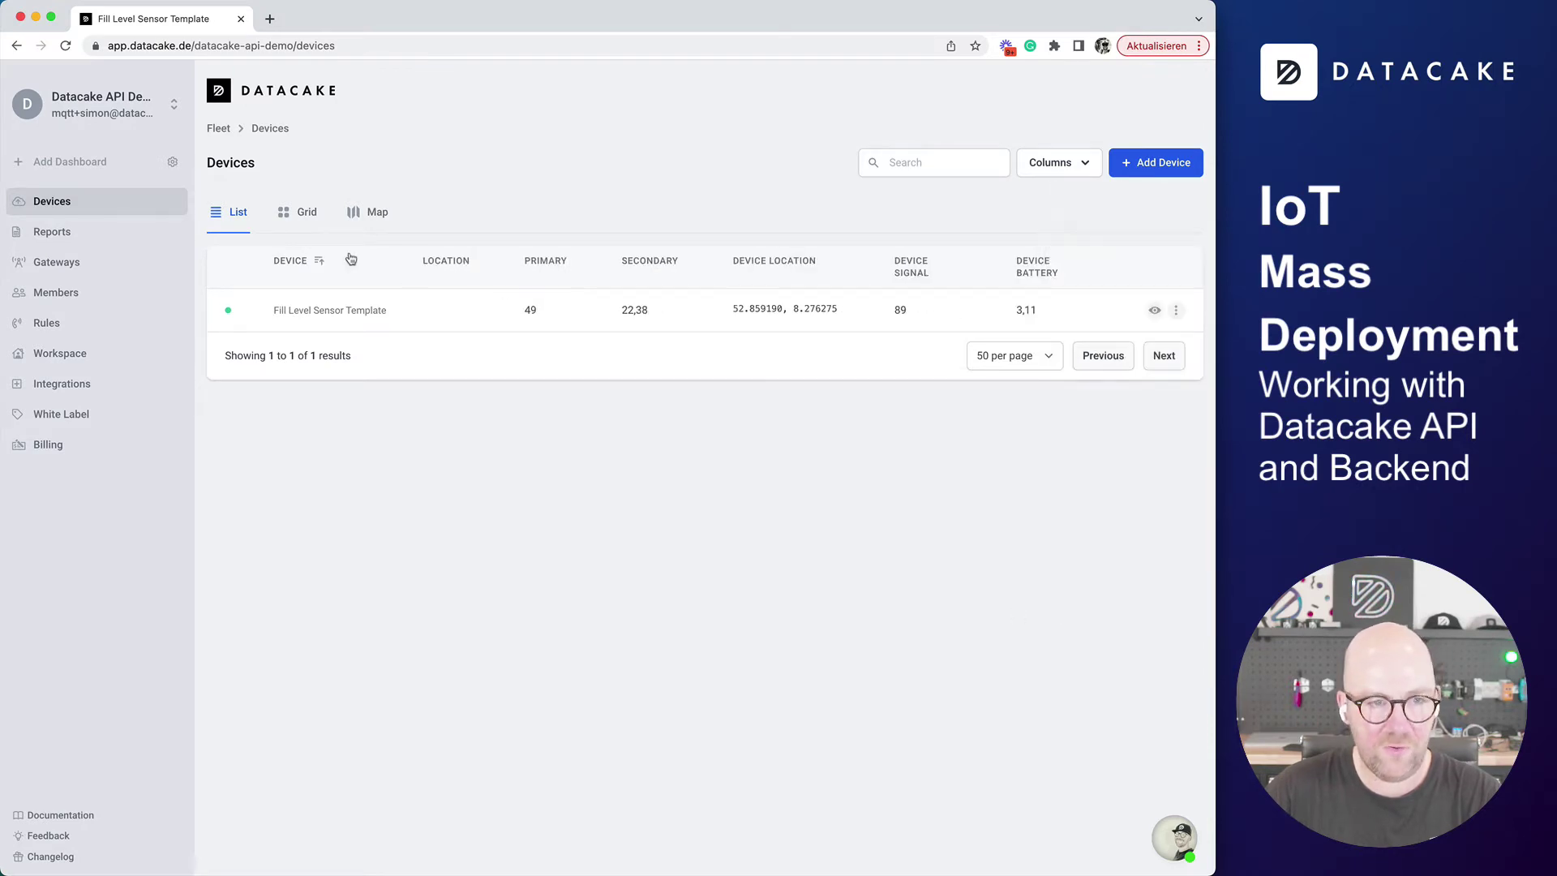
View the devices as grid cards, then on the map with the template's readings at its pin
{"action": "left_click", "coordinate": [300, 212]}
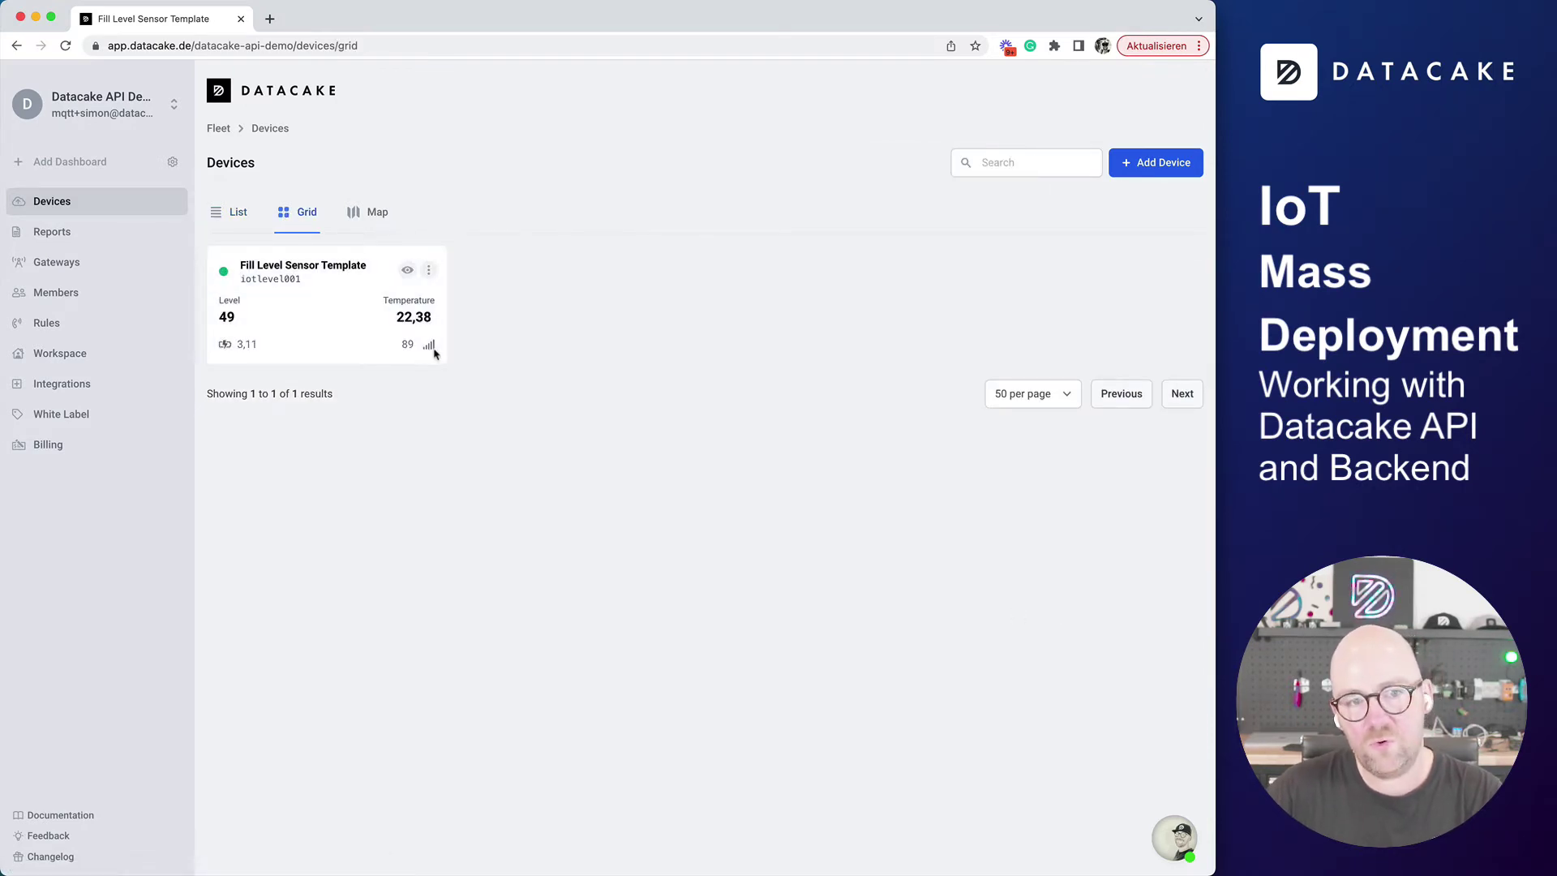
{"action": "left_click", "coordinate": [407, 269]}
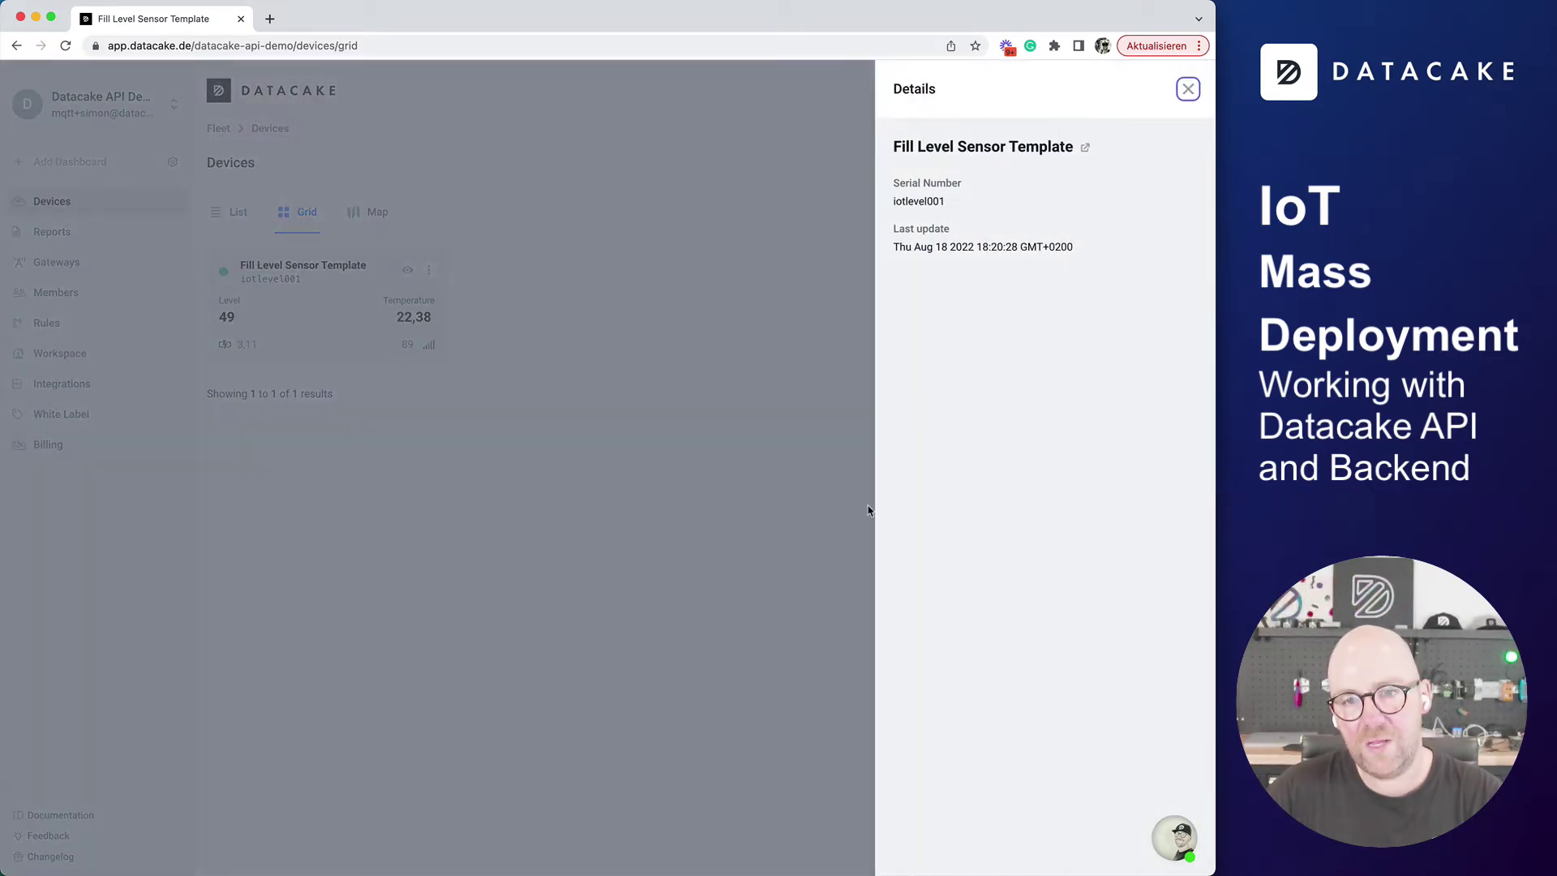
{"action": "left_click", "coordinate": [601, 479]}
{"action": "left_click", "coordinate": [374, 210]}
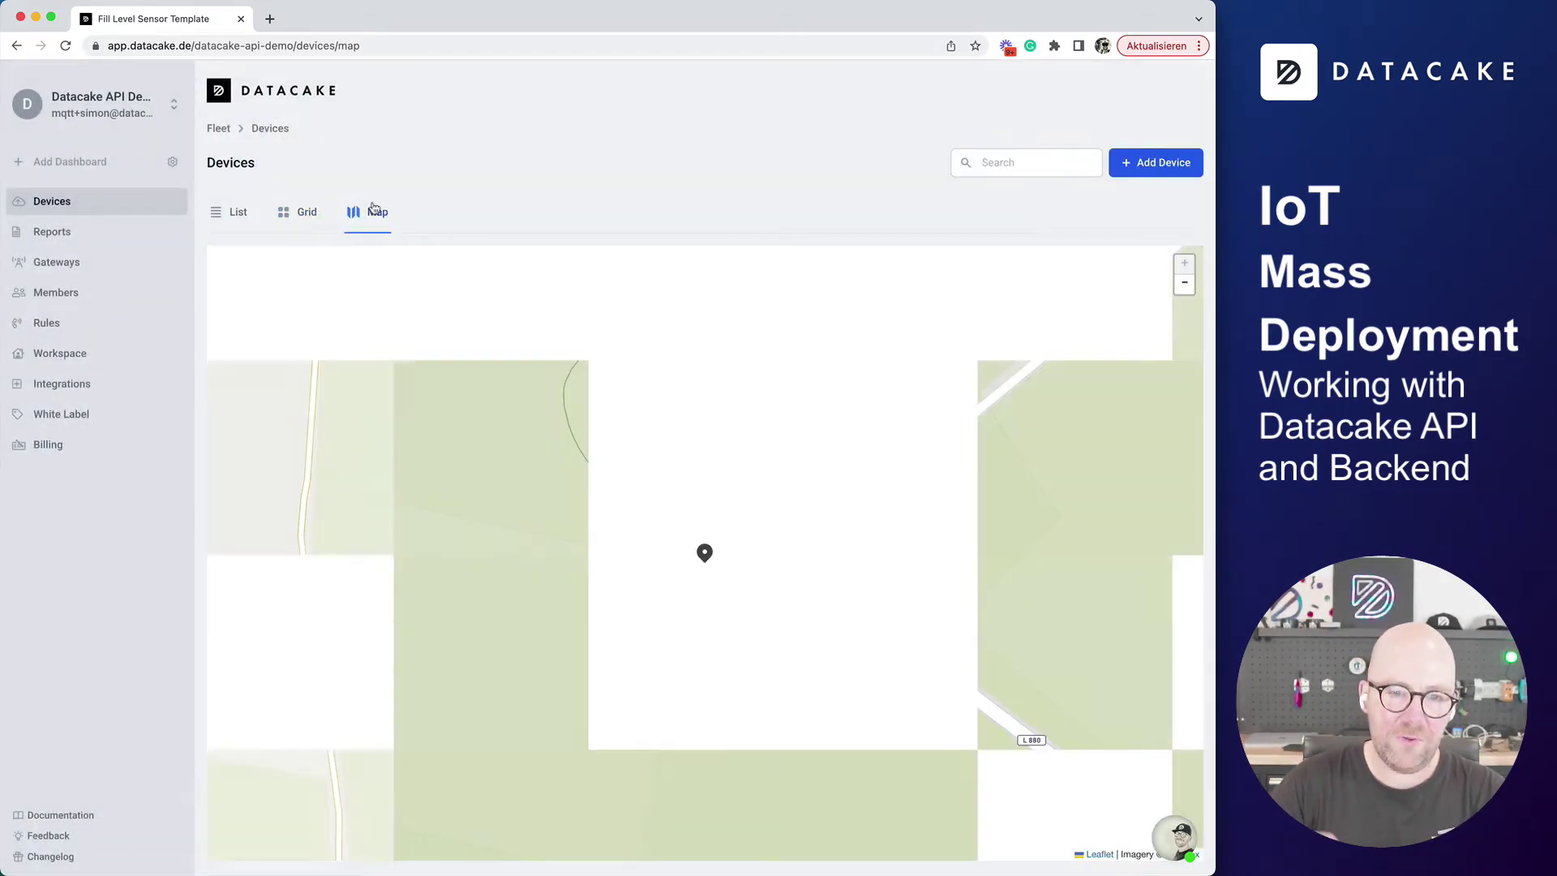
{"action": "left_click", "coordinate": [705, 553]}
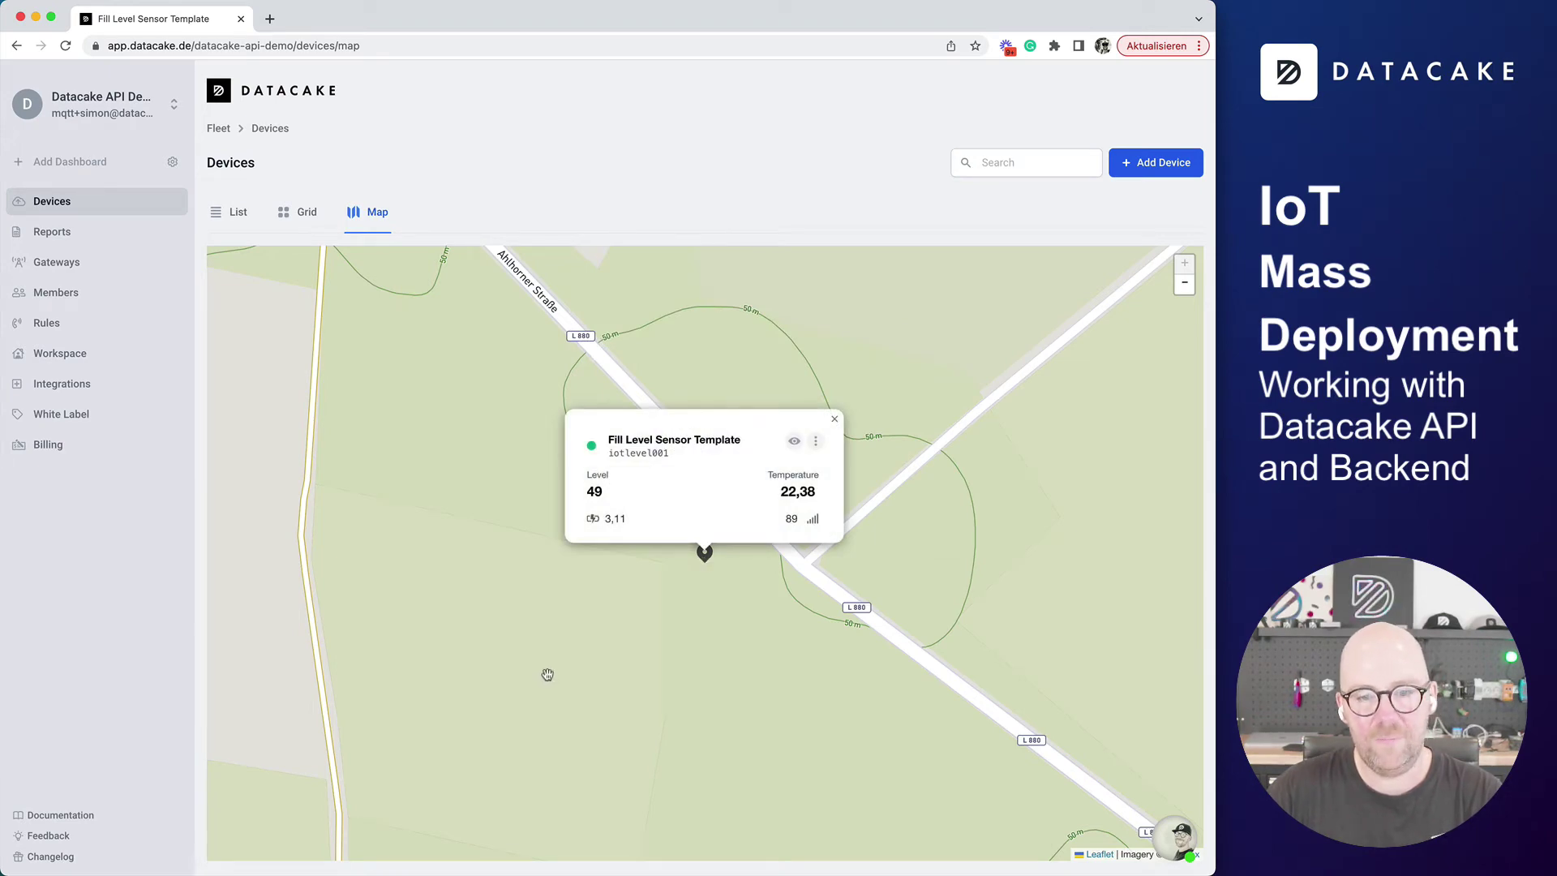
{"action": "scroll", "coordinate": [547, 674], "scroll_direction": "down", "scroll_amount": 3}
{"action": "scroll", "coordinate": [774, 728], "scroll_direction": "down", "scroll_amount": 2}
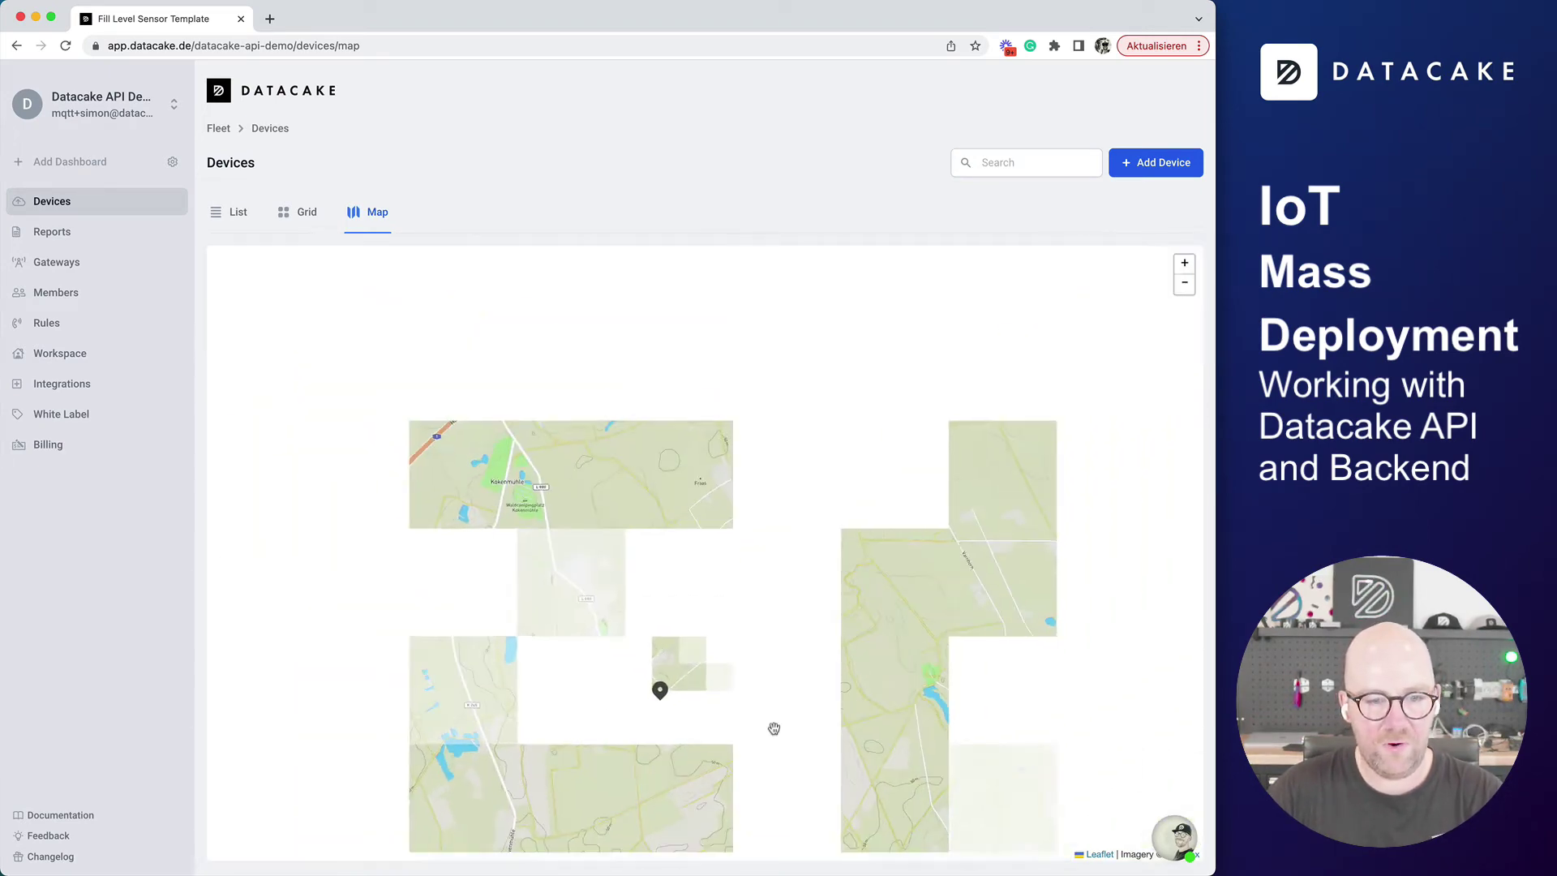
Return to VS Code and hide the terminal so all of device-simulator.py shows
{"action": "scroll", "coordinate": [795, 441], "scroll_direction": "up", "scroll_amount": 1}
{"action": "key", "text": "super+Tab"}
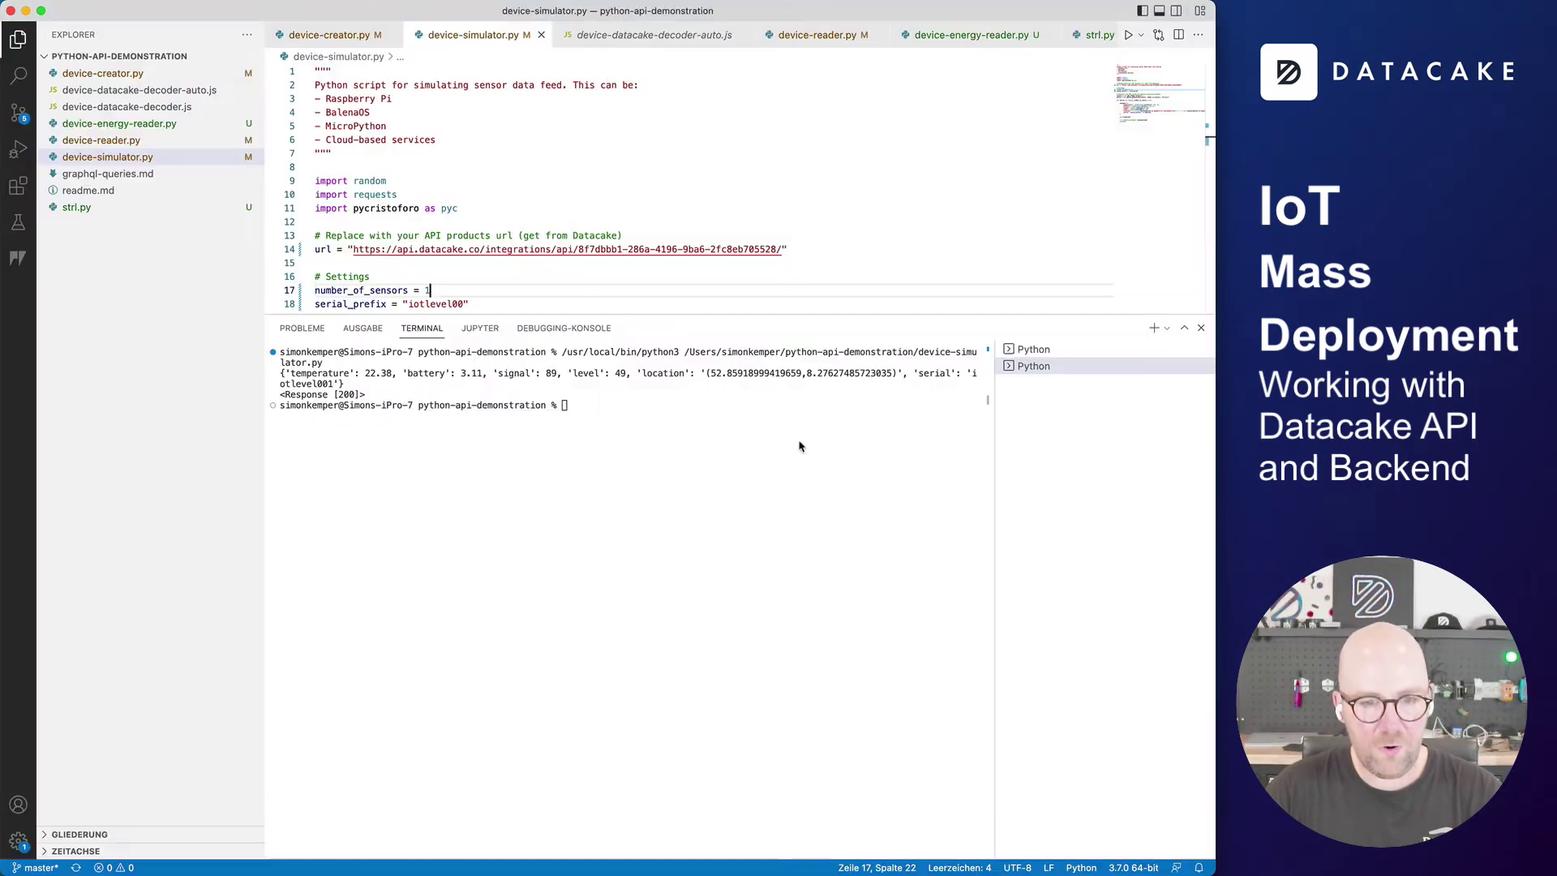
{"action": "key", "text": "super+j"}
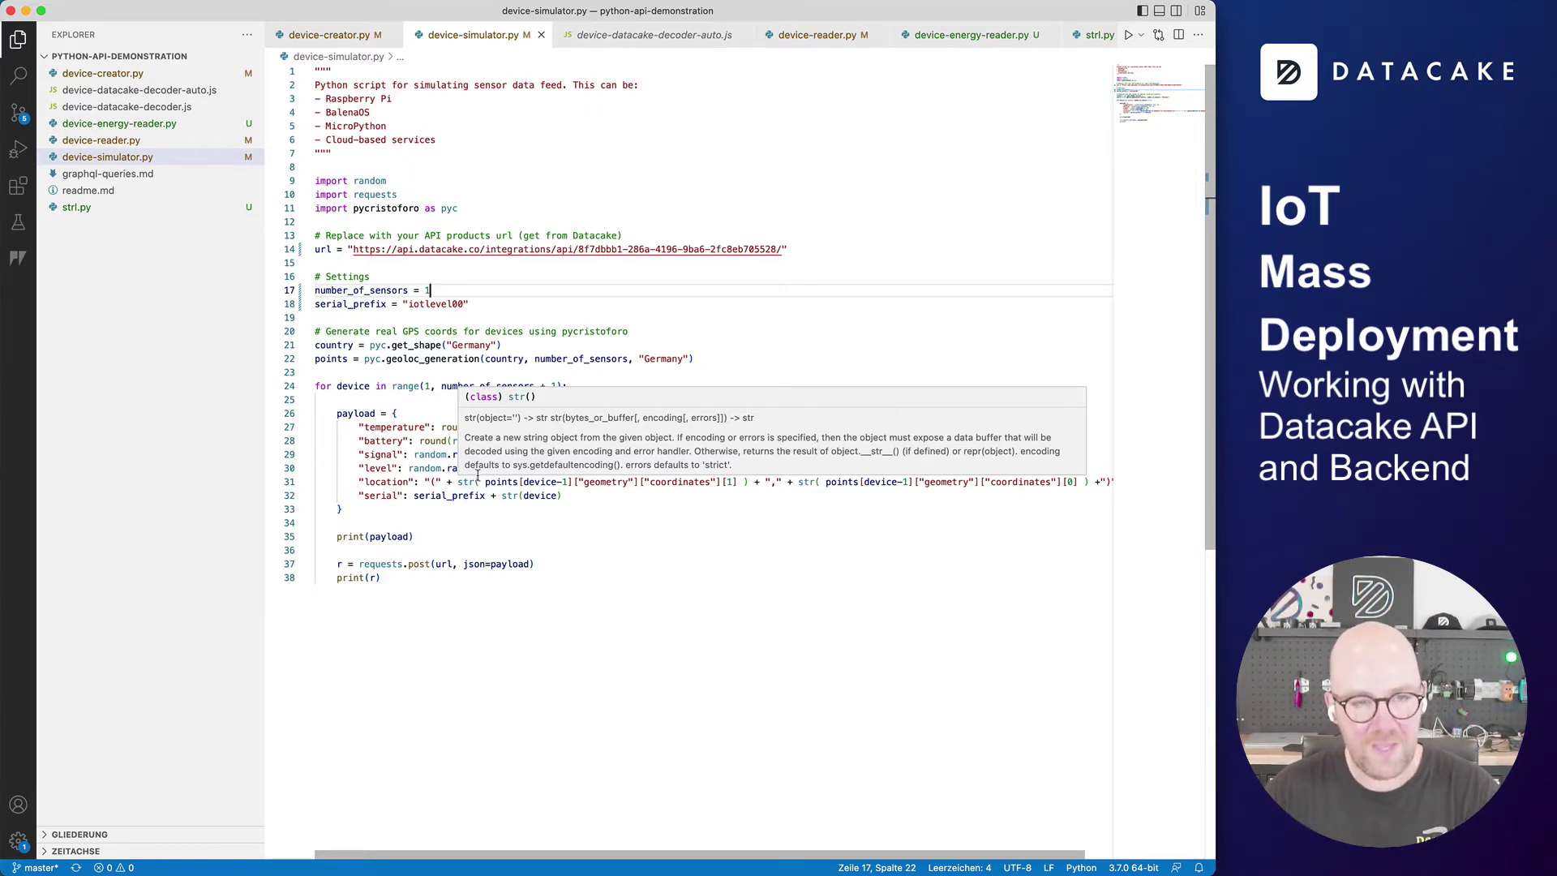
Open Datacake's Workspace configuration and select the full Workspace ID to copy it
{"action": "key", "text": "super+Tab"}
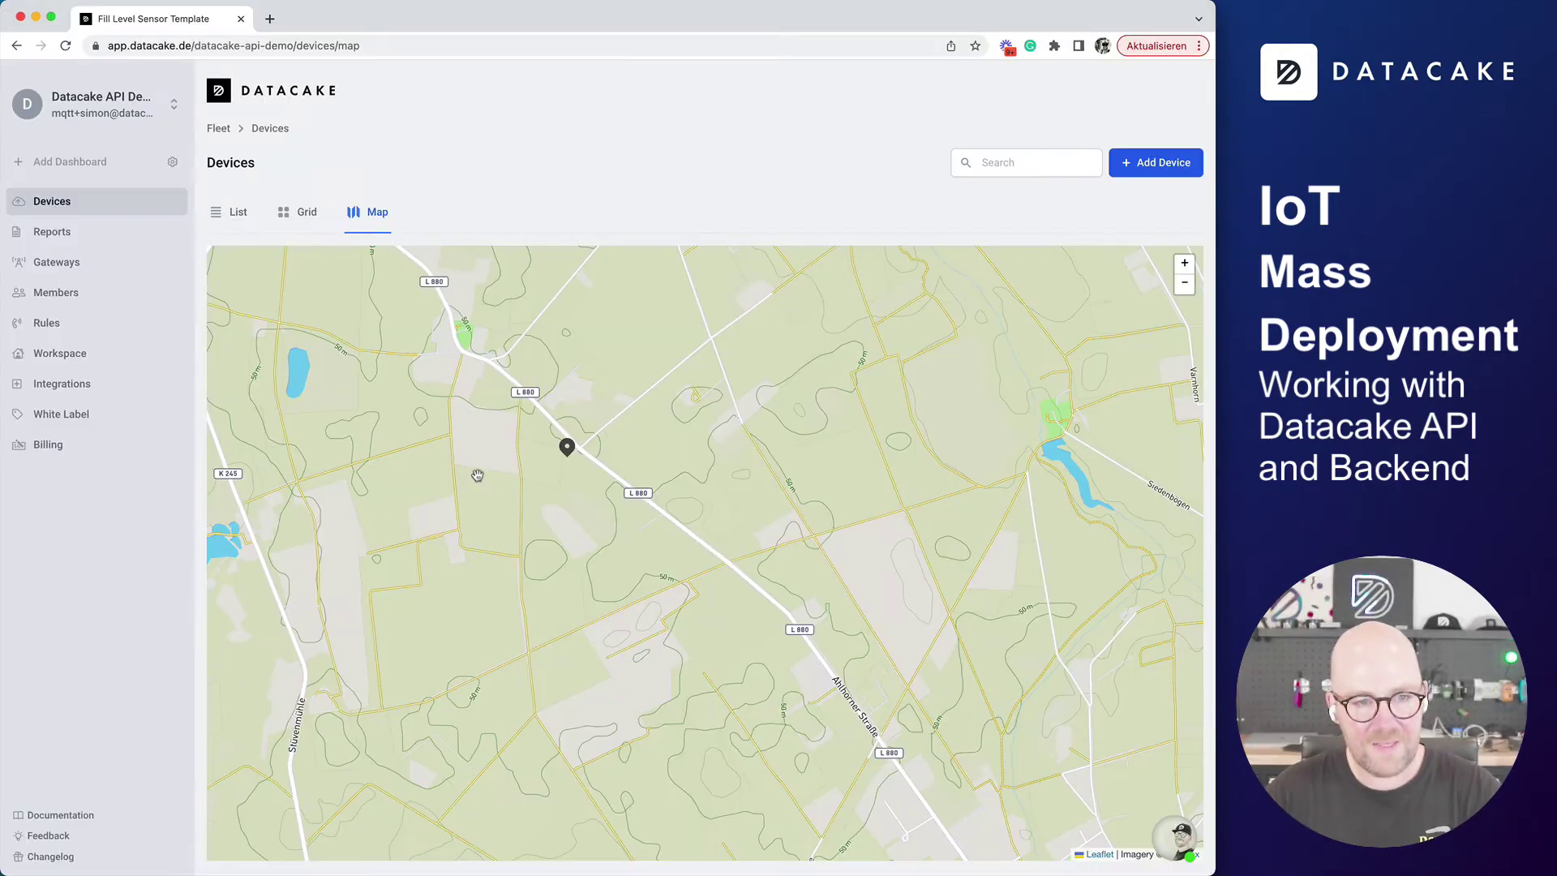
{"action": "left_click", "coordinate": [73, 360]}
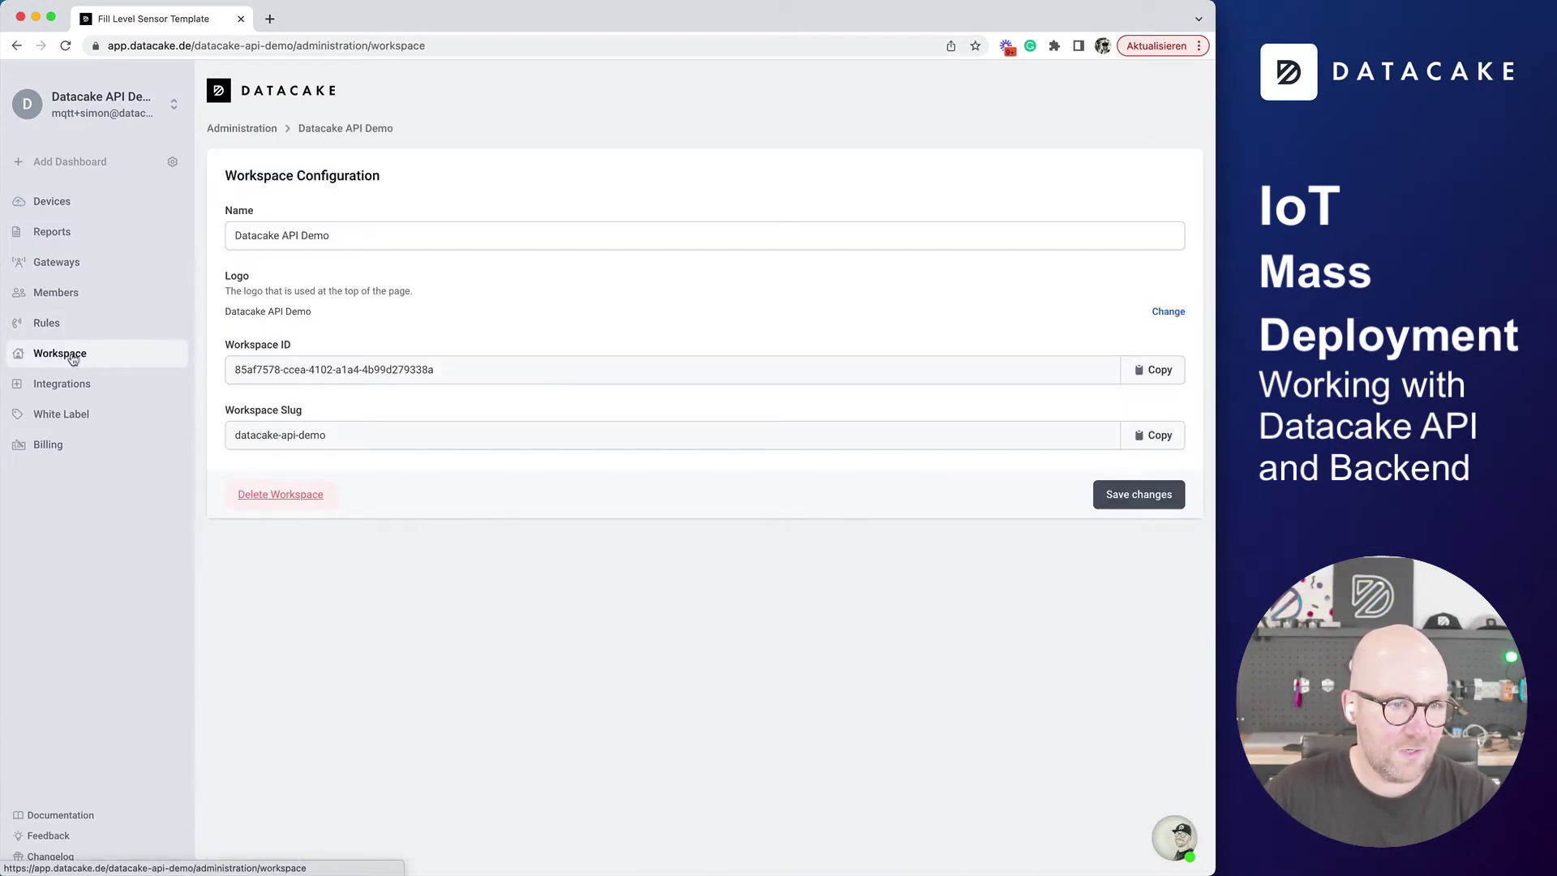
{"action": "left_click_drag", "start_coordinate": [235, 370], "coordinate": [268, 369]}
{"action": "triple_click", "coordinate": [268, 369]}
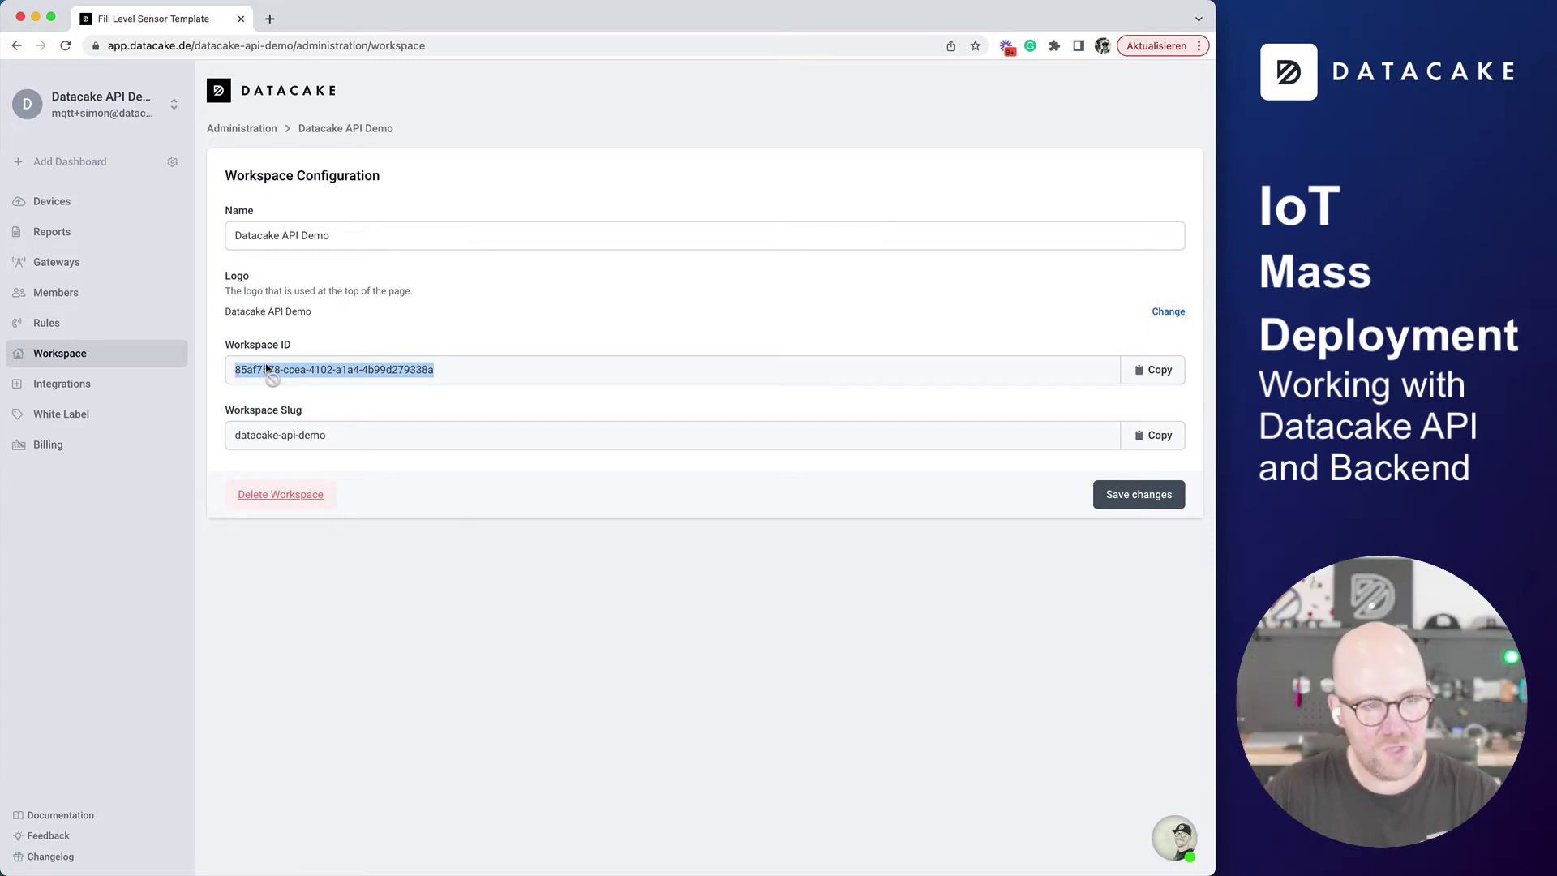
{"action": "key", "text": "super+Tab"}
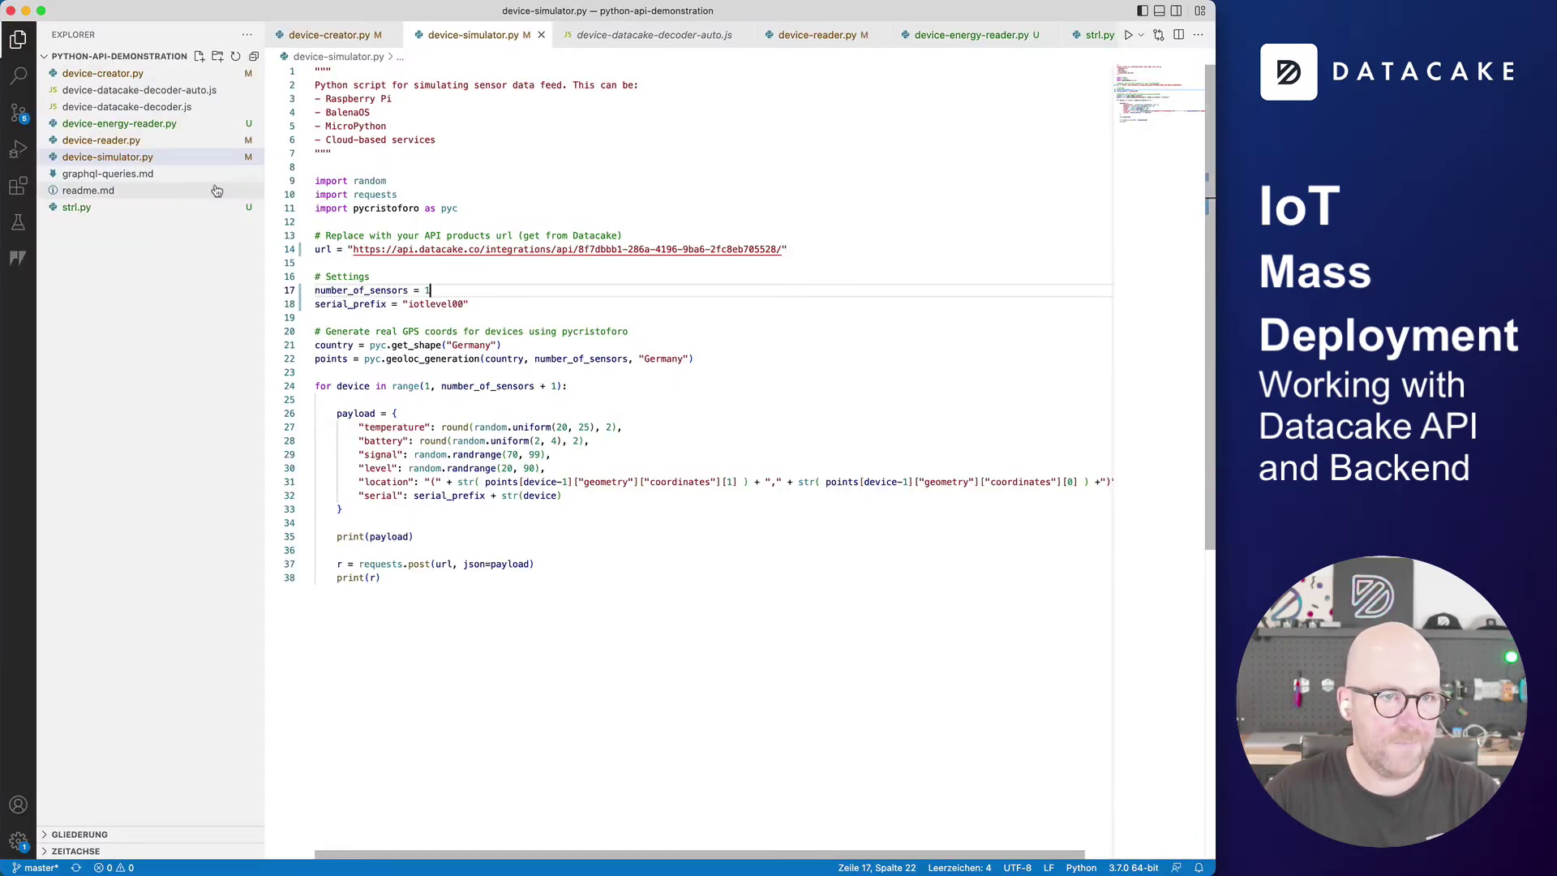
Paste the Workspace ID over the placeholder on line 14 of device-creator.py and change the serial prefix to iotleve0
{"action": "left_click", "coordinate": [98, 74]}
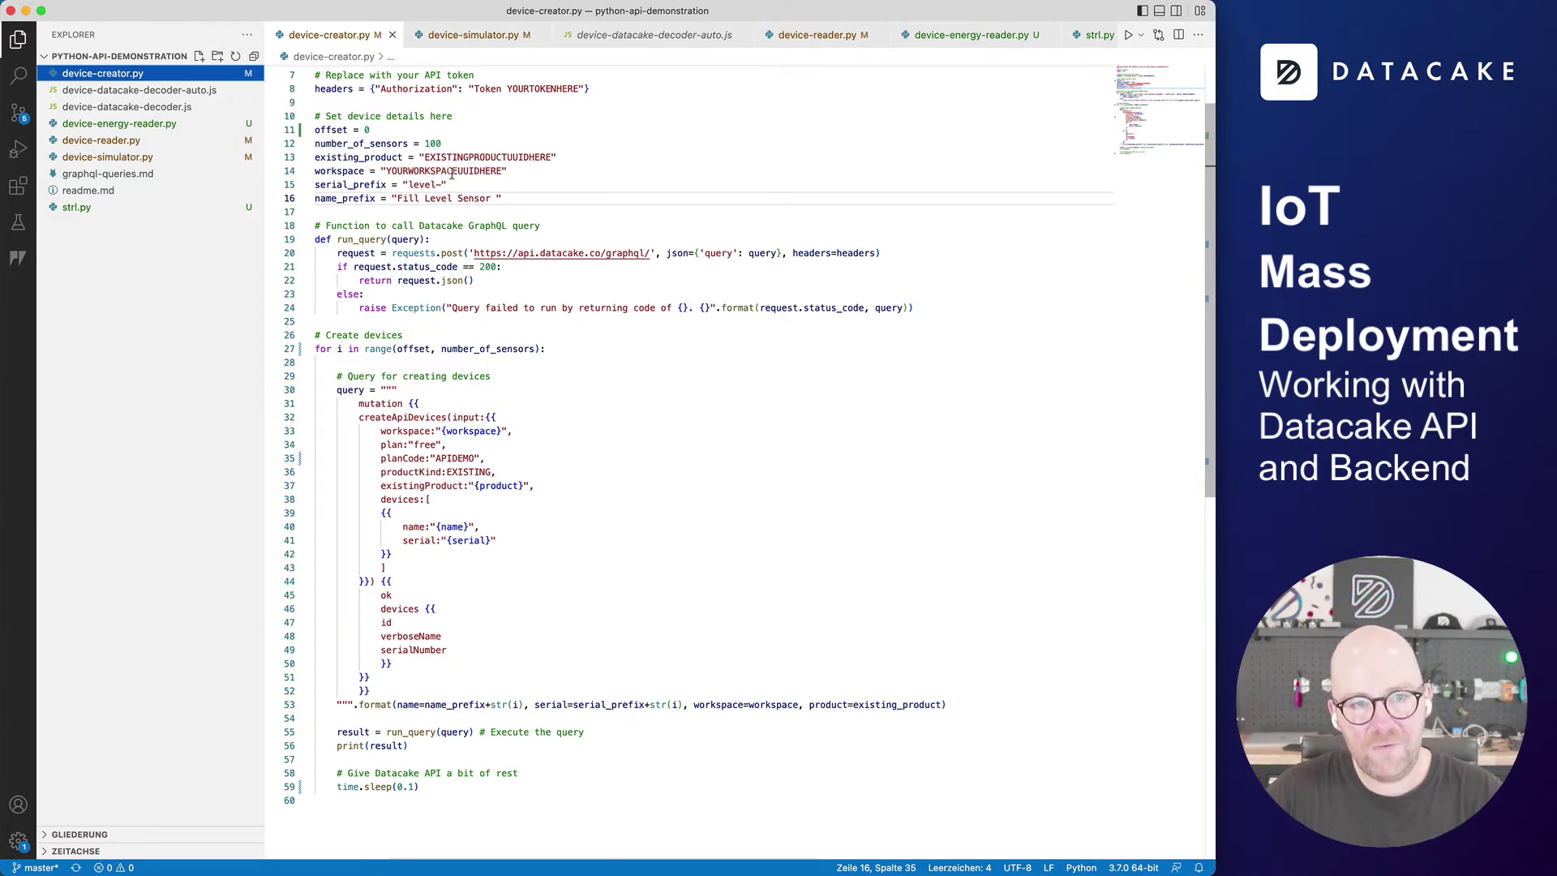
{"action": "double_click", "coordinate": [446, 171]}
{"action": "type", "text": "85af7578-ccea-4102-a1a4-4b99d279338a"}
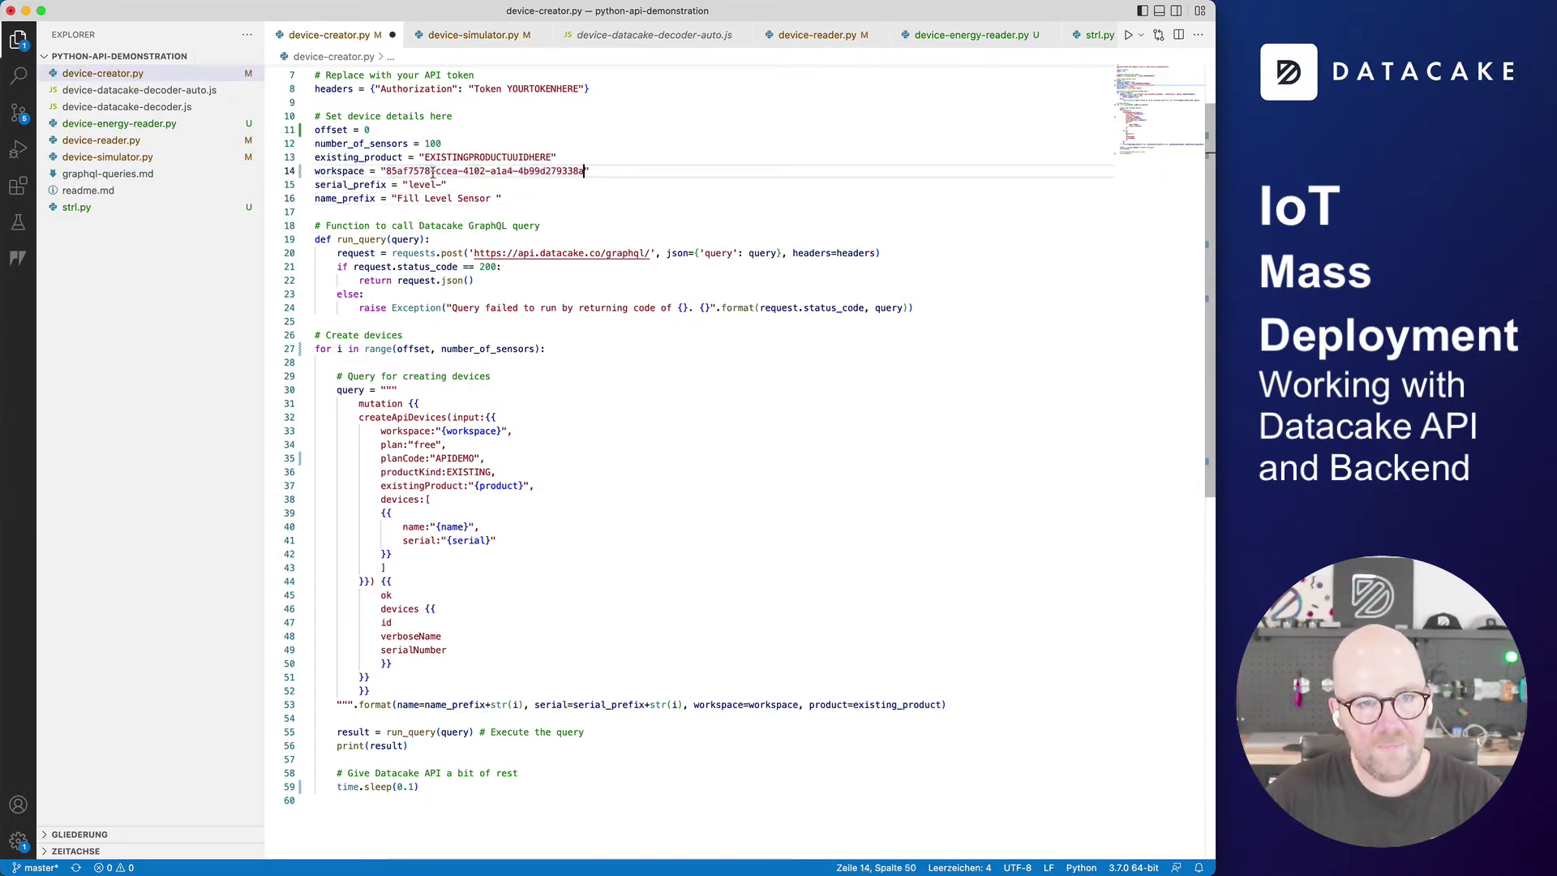
{"action": "double_click", "coordinate": [429, 185]}
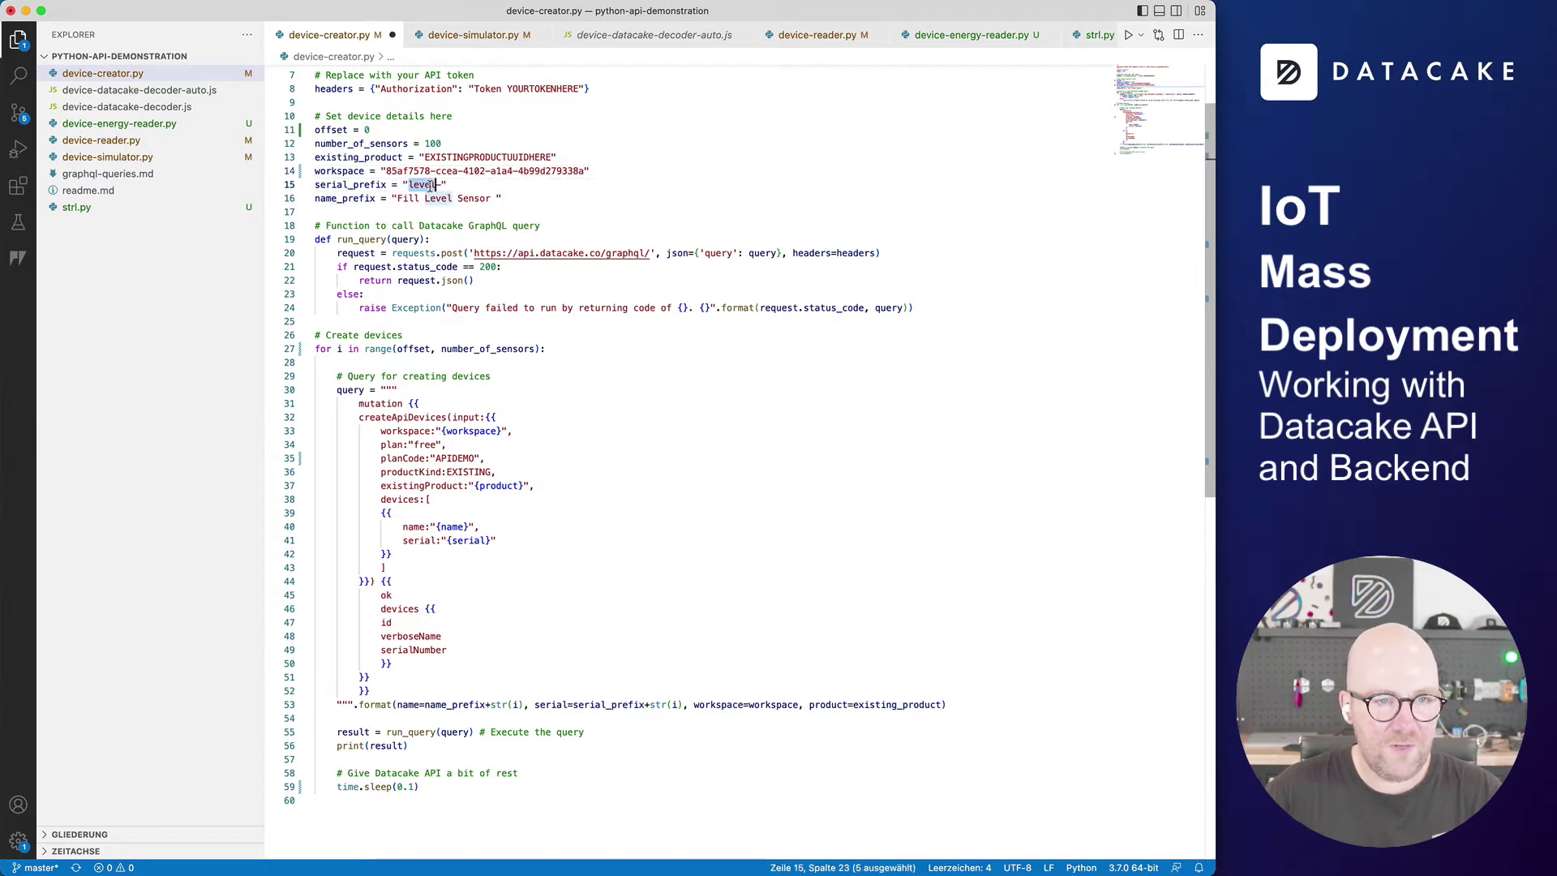
{"action": "type", "text": "i"}
{"action": "type", "text": "otleve"}
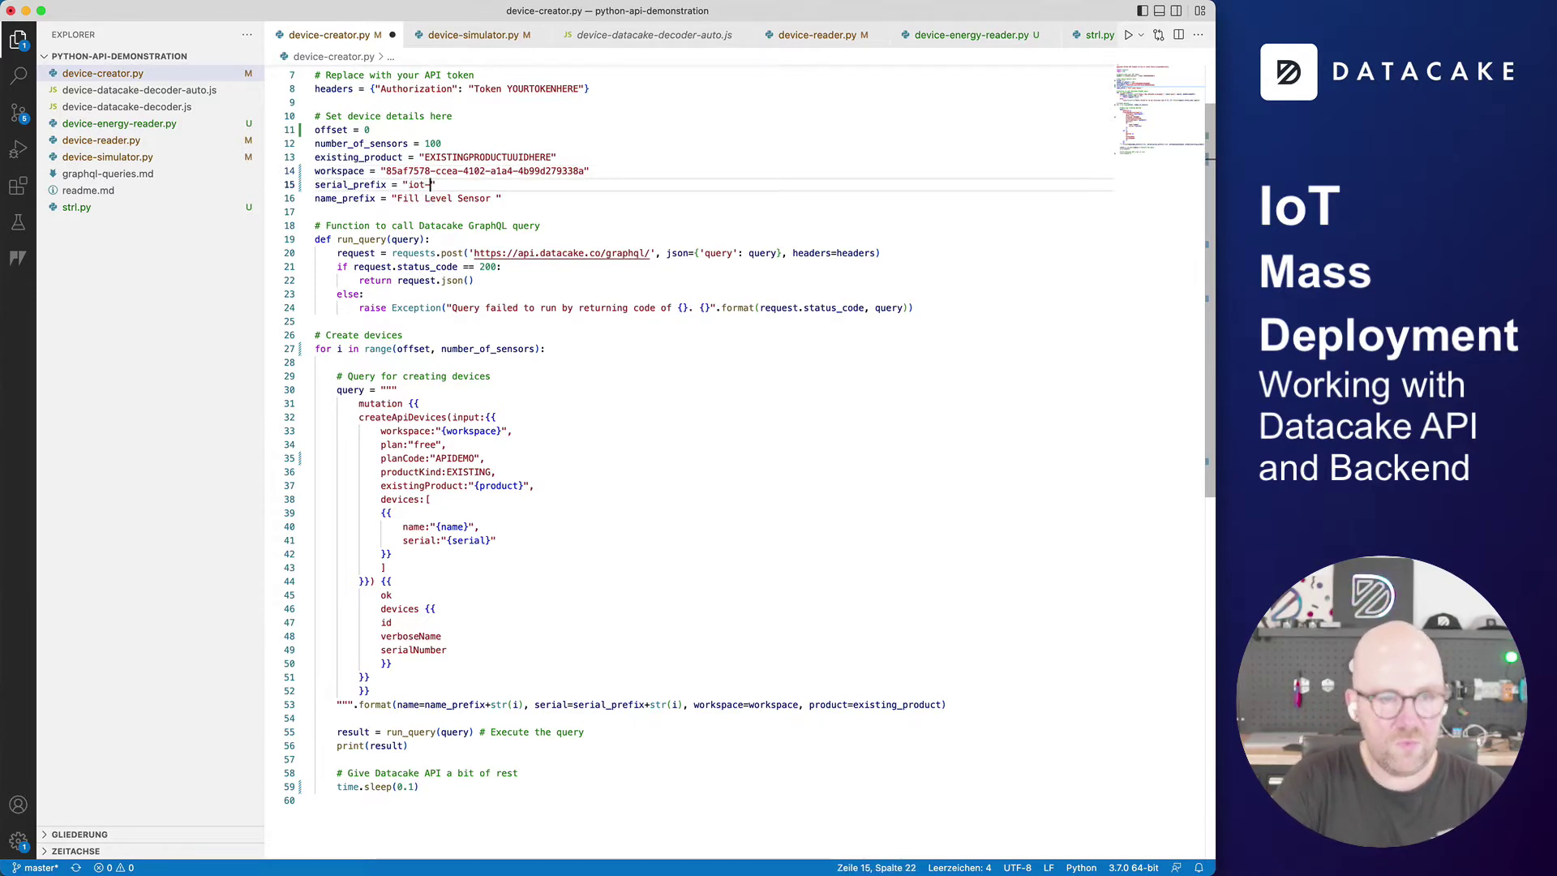
{"action": "type", "text": "00"}
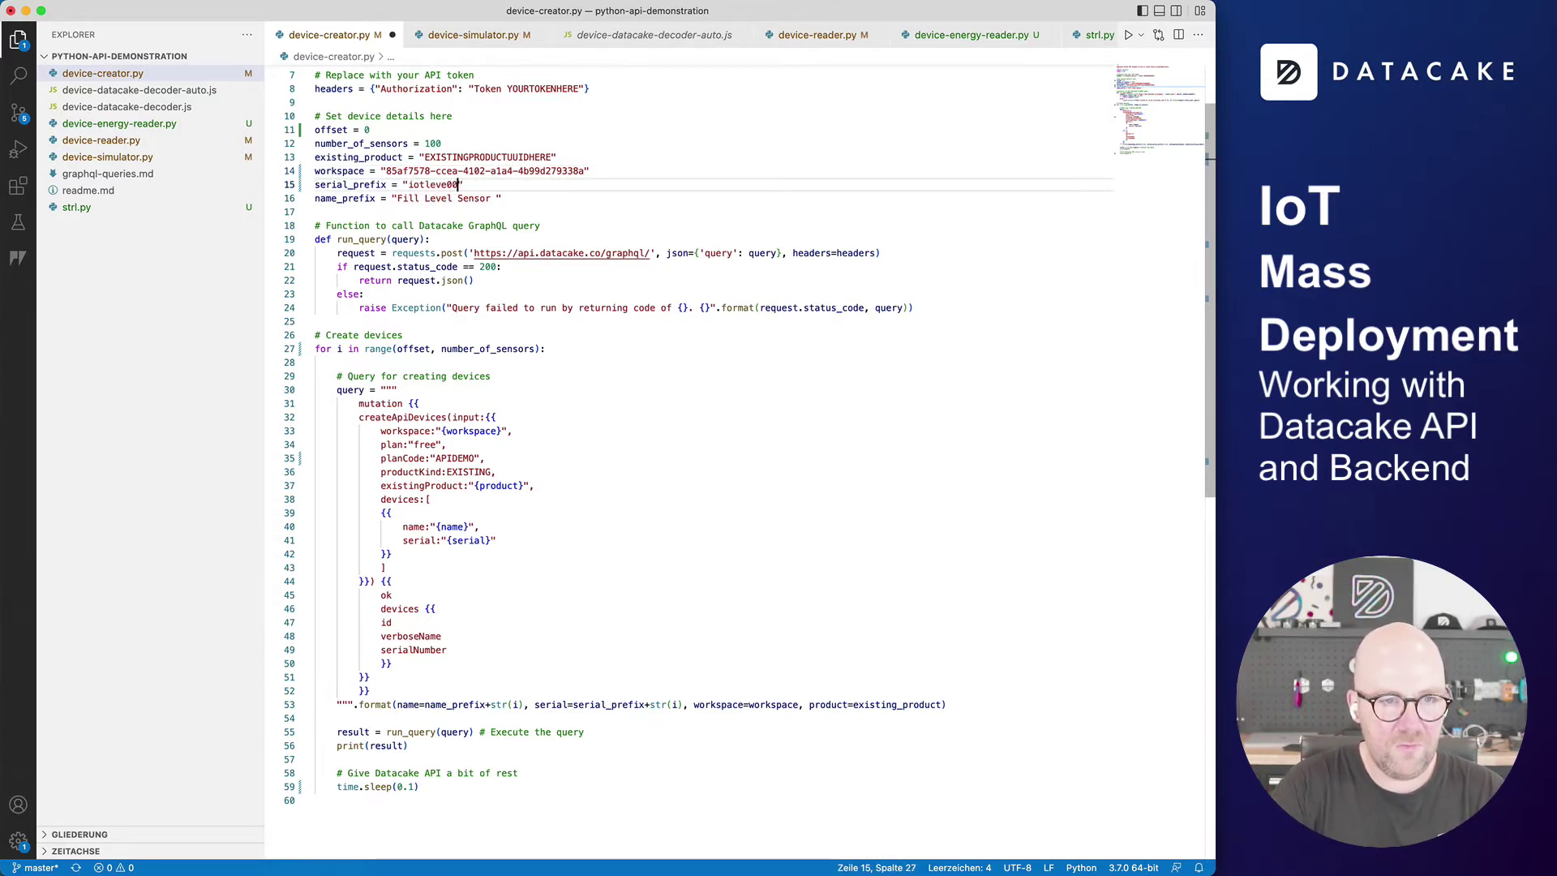
Save device-creator.py and return to the Datacake workspace page
{"action": "left_click", "coordinate": [130, 159]}
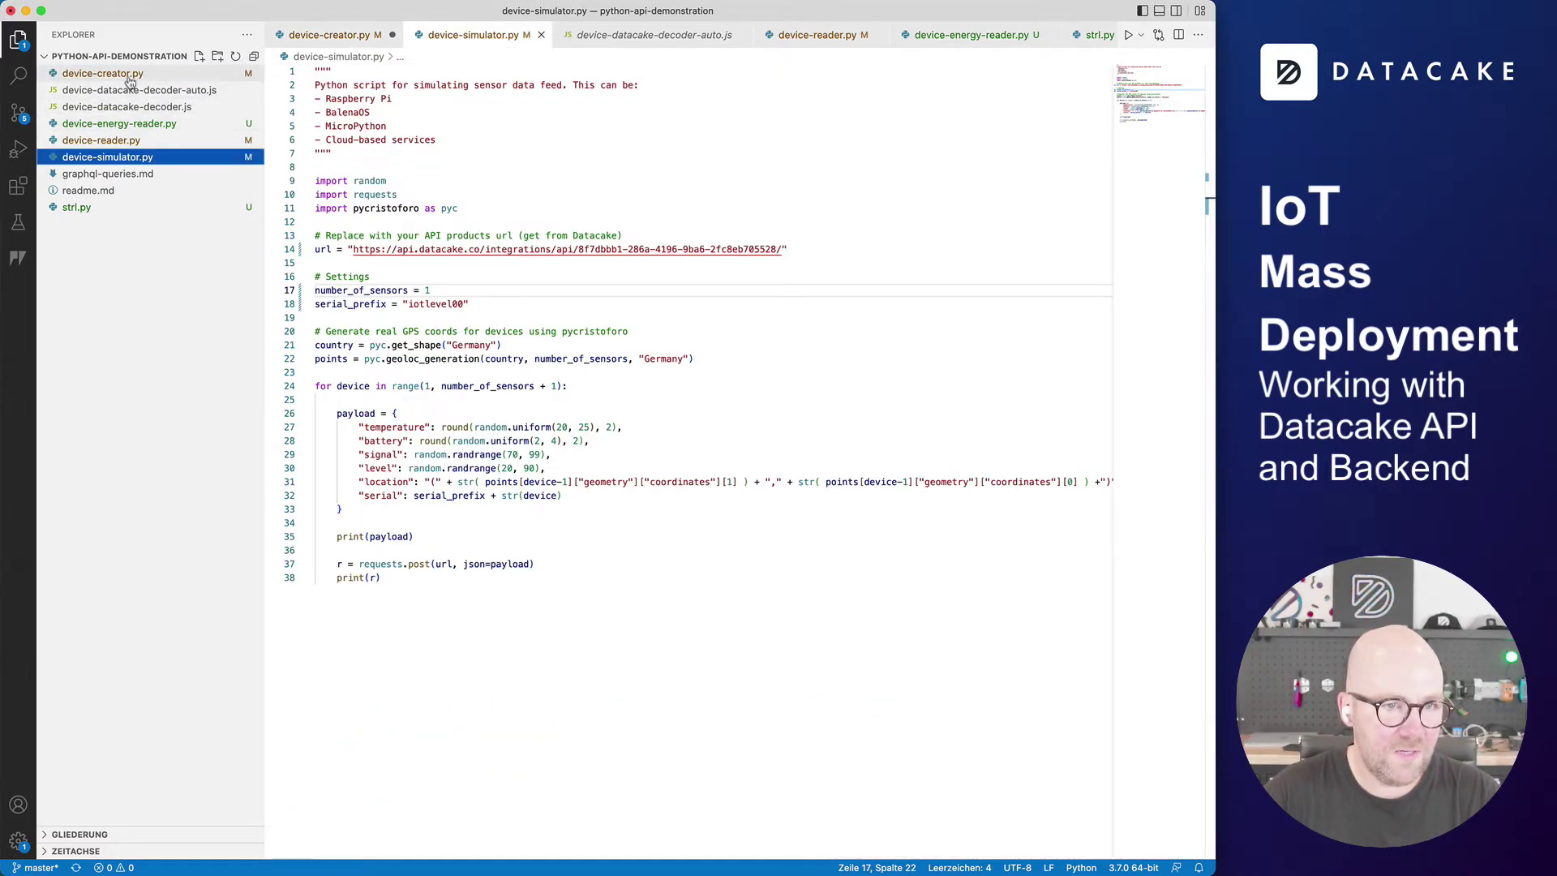
{"action": "left_click", "coordinate": [128, 74]}
{"action": "left_click", "coordinate": [633, 199]}
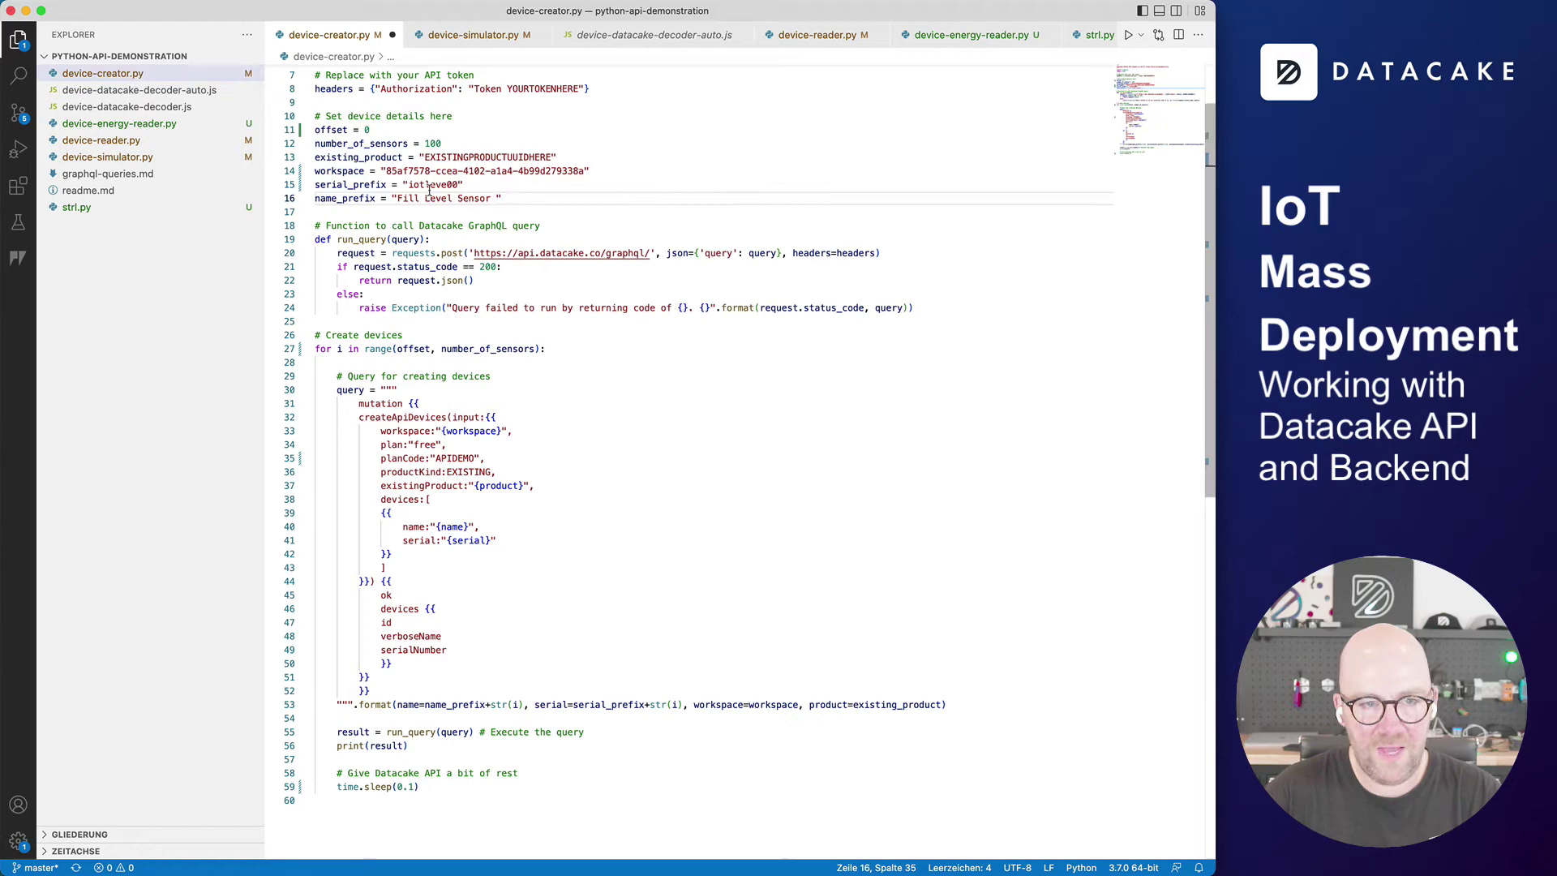
{"action": "key", "text": "super+s"}
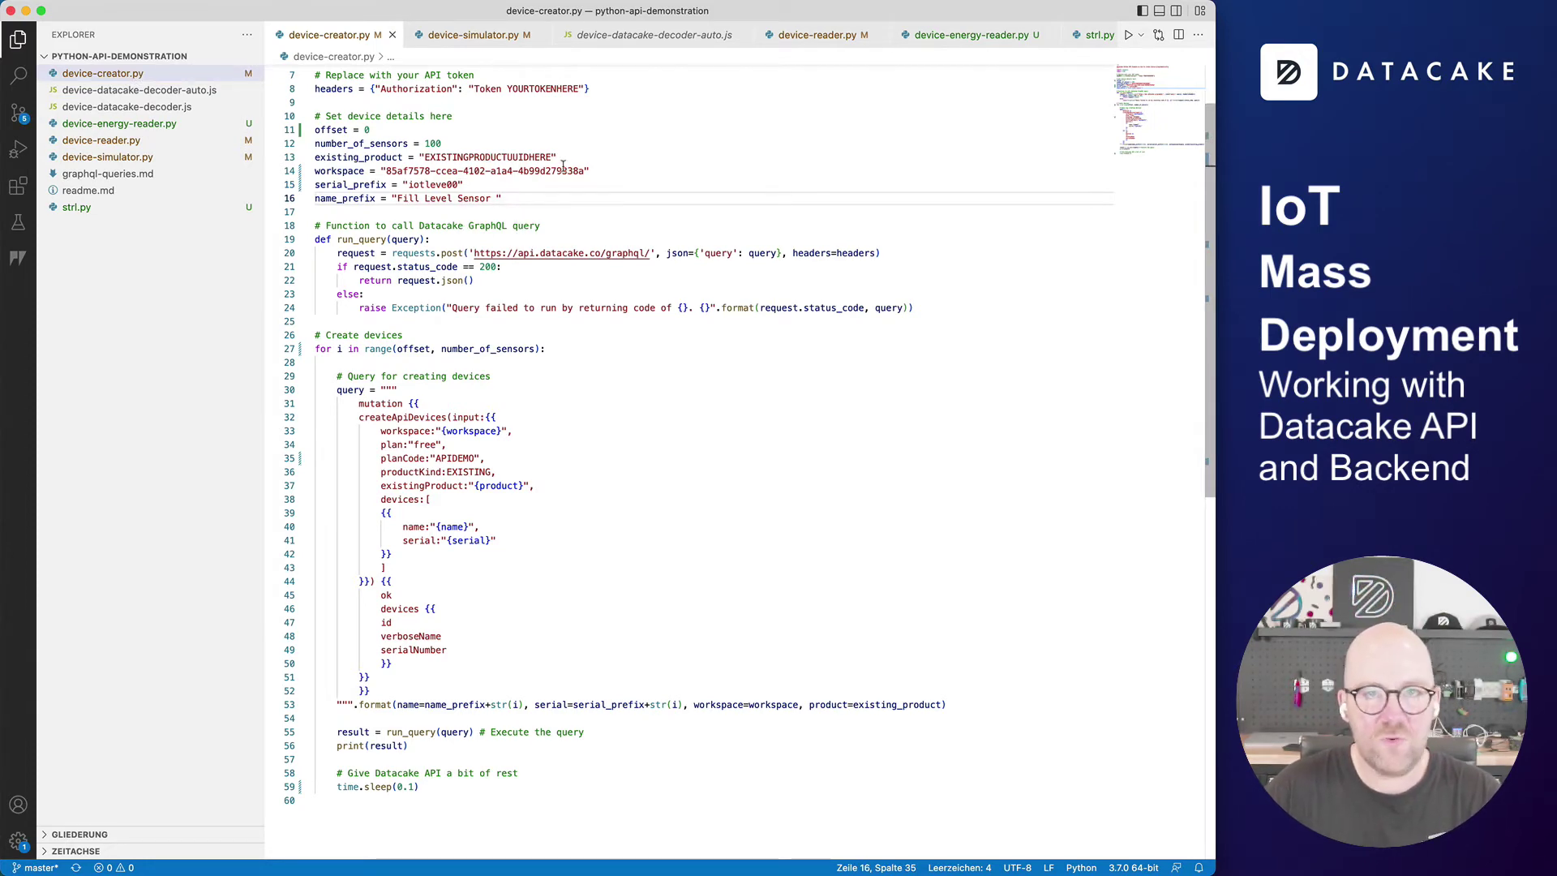
{"action": "key", "text": "super+Tab"}
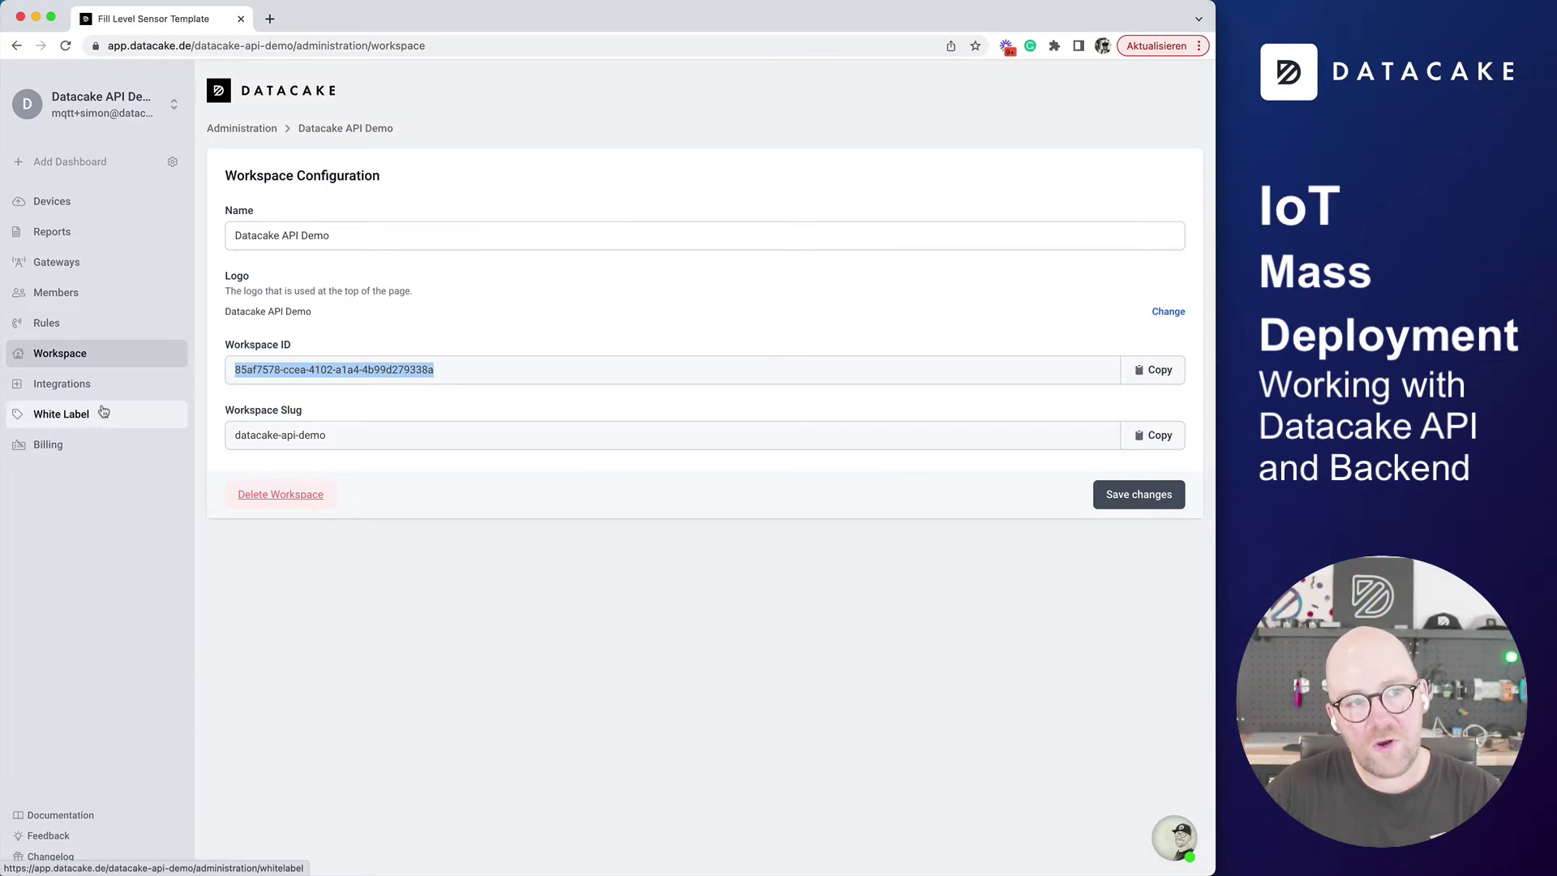
Add a new API user named 'GraphQL Token' under Members > API Users
{"action": "left_click", "coordinate": [81, 297]}
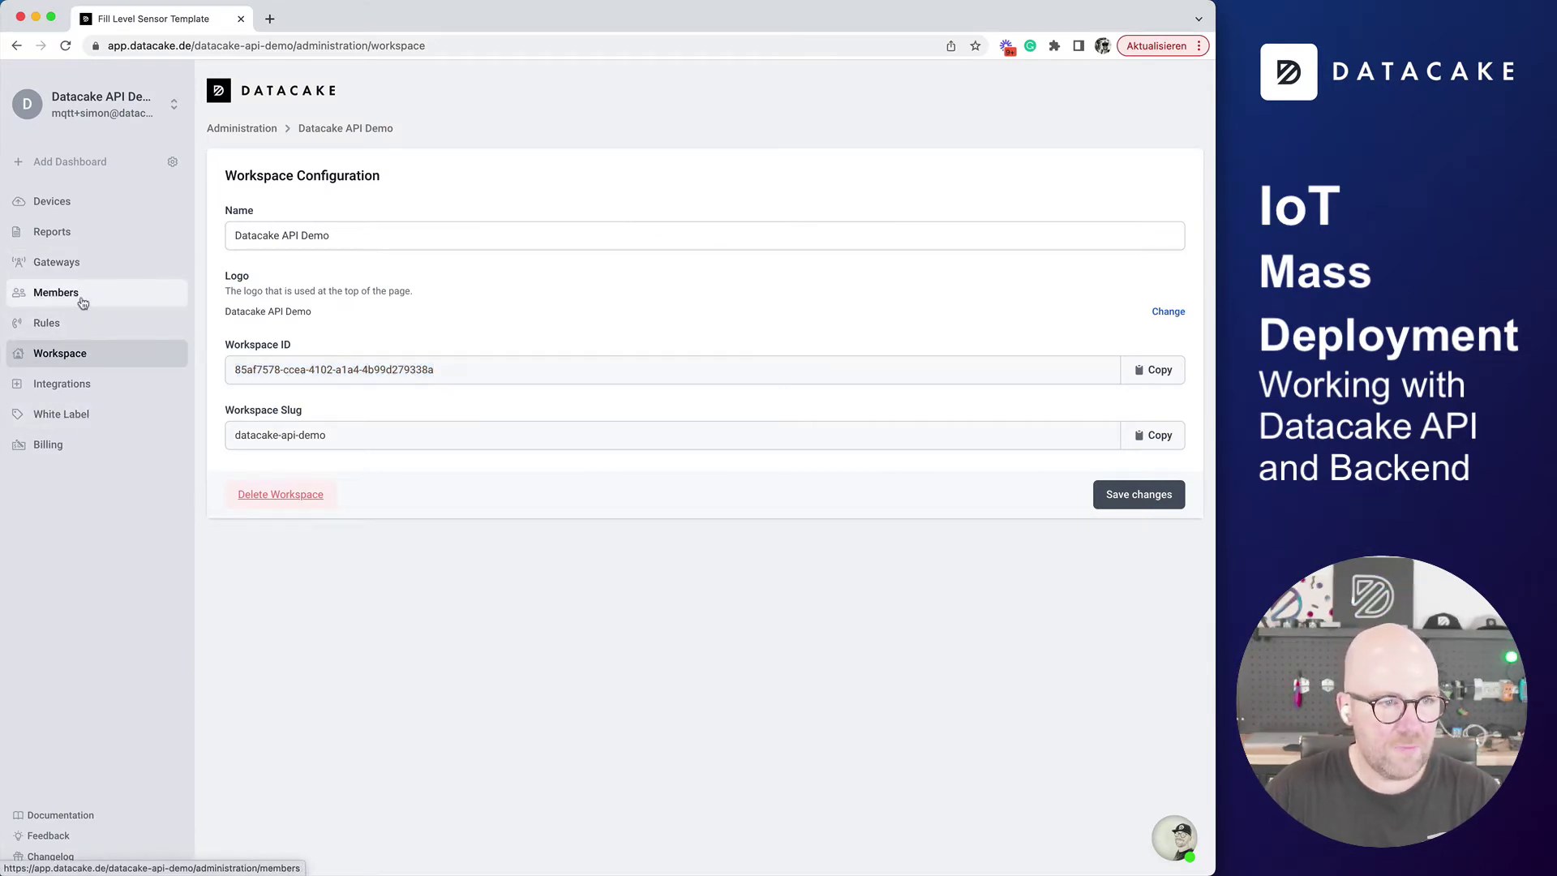
{"action": "left_click", "coordinate": [365, 211]}
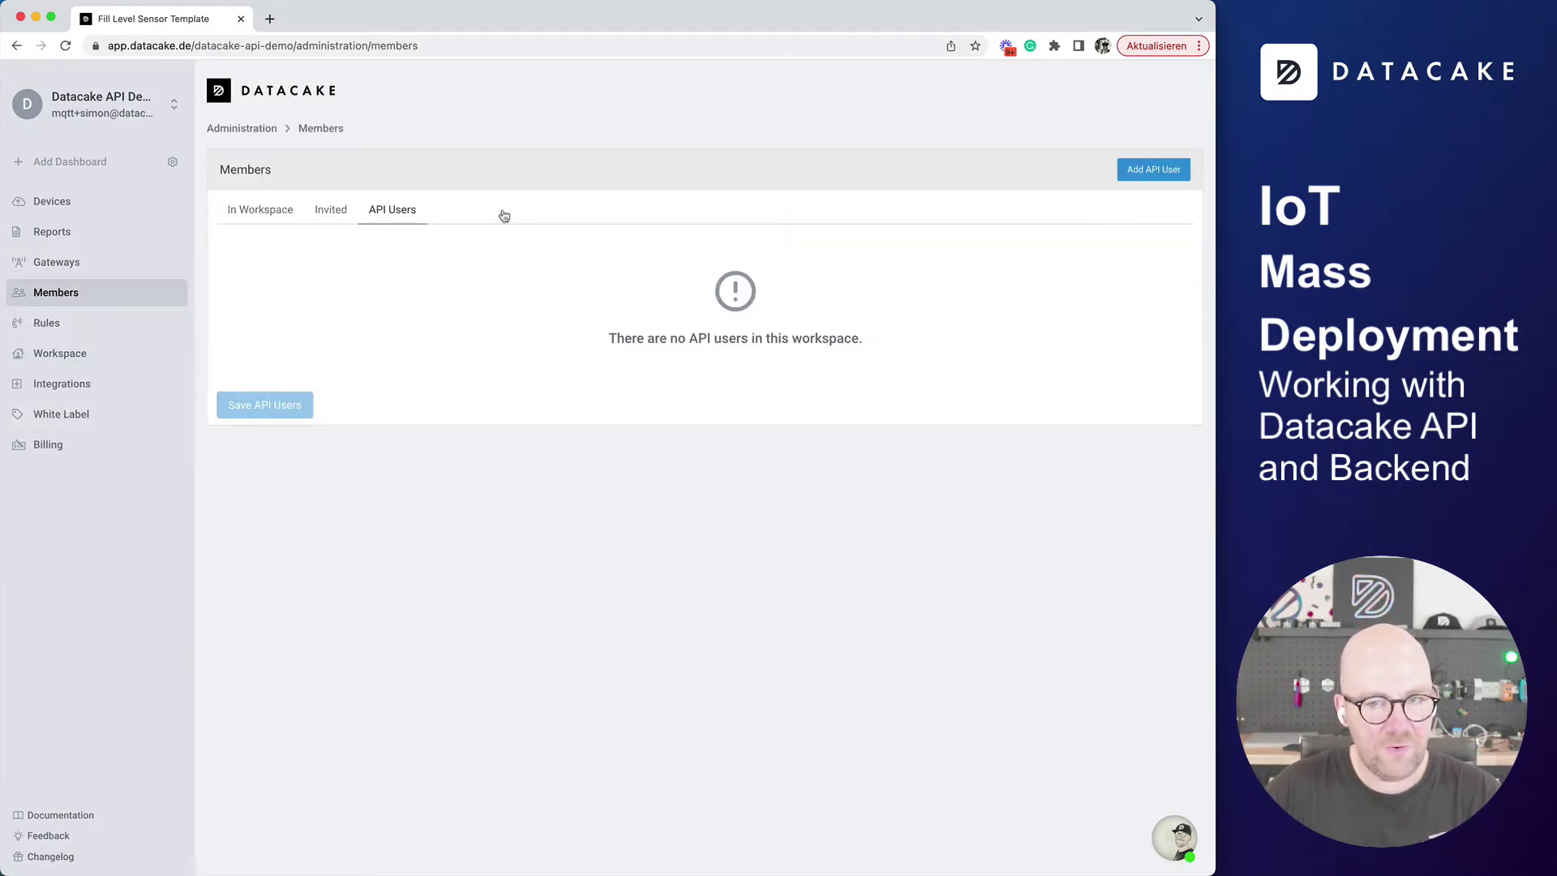
{"action": "left_click", "coordinate": [1131, 171]}
{"action": "left_click", "coordinate": [713, 280]}
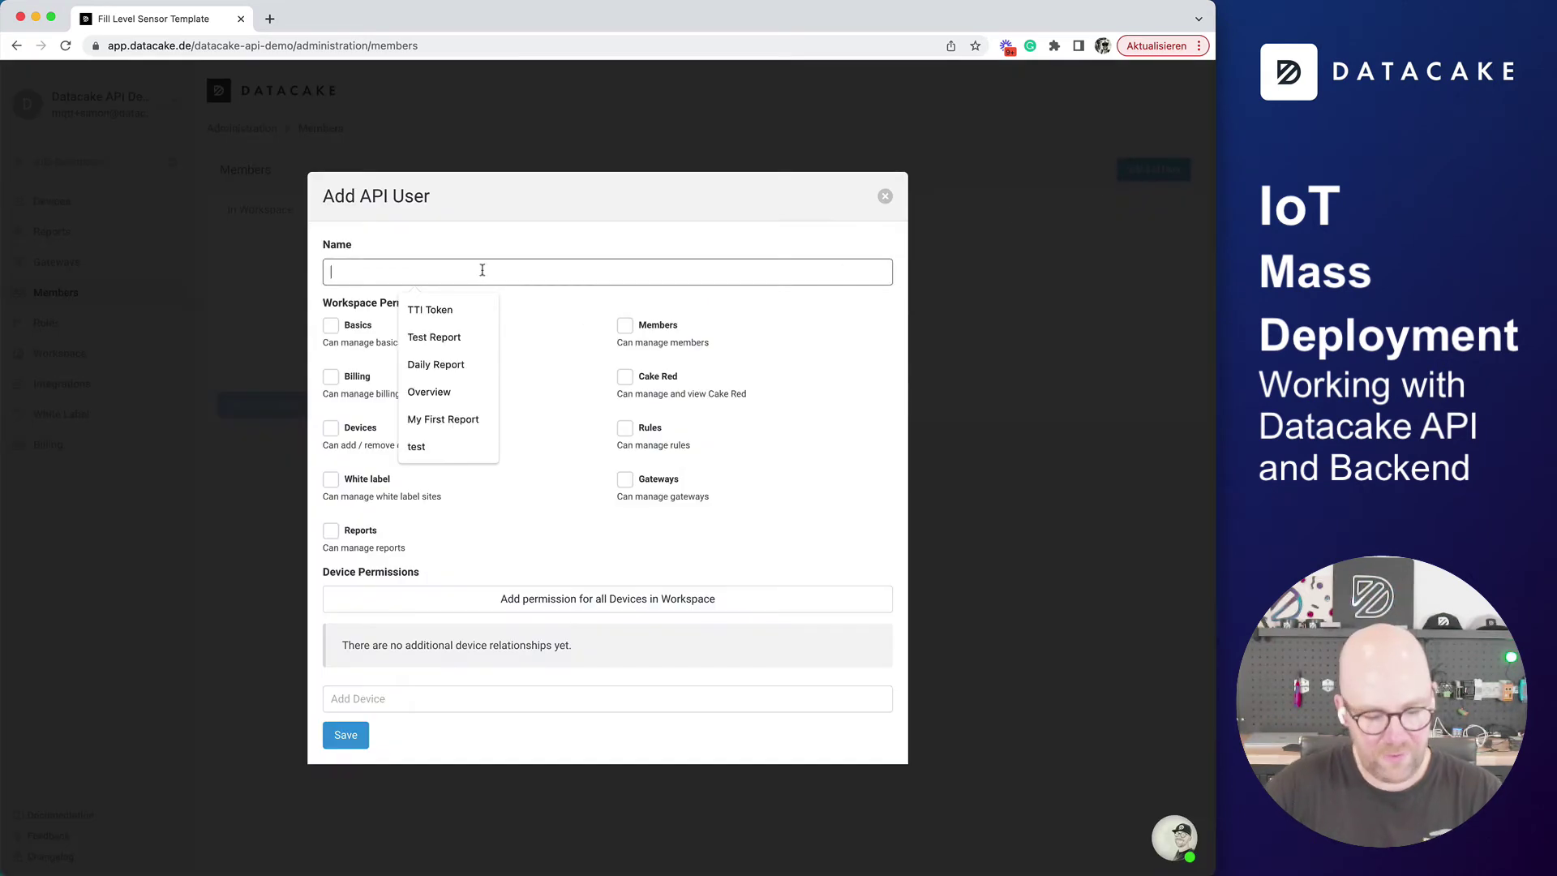
{"action": "type", "text": "GraphQL "}
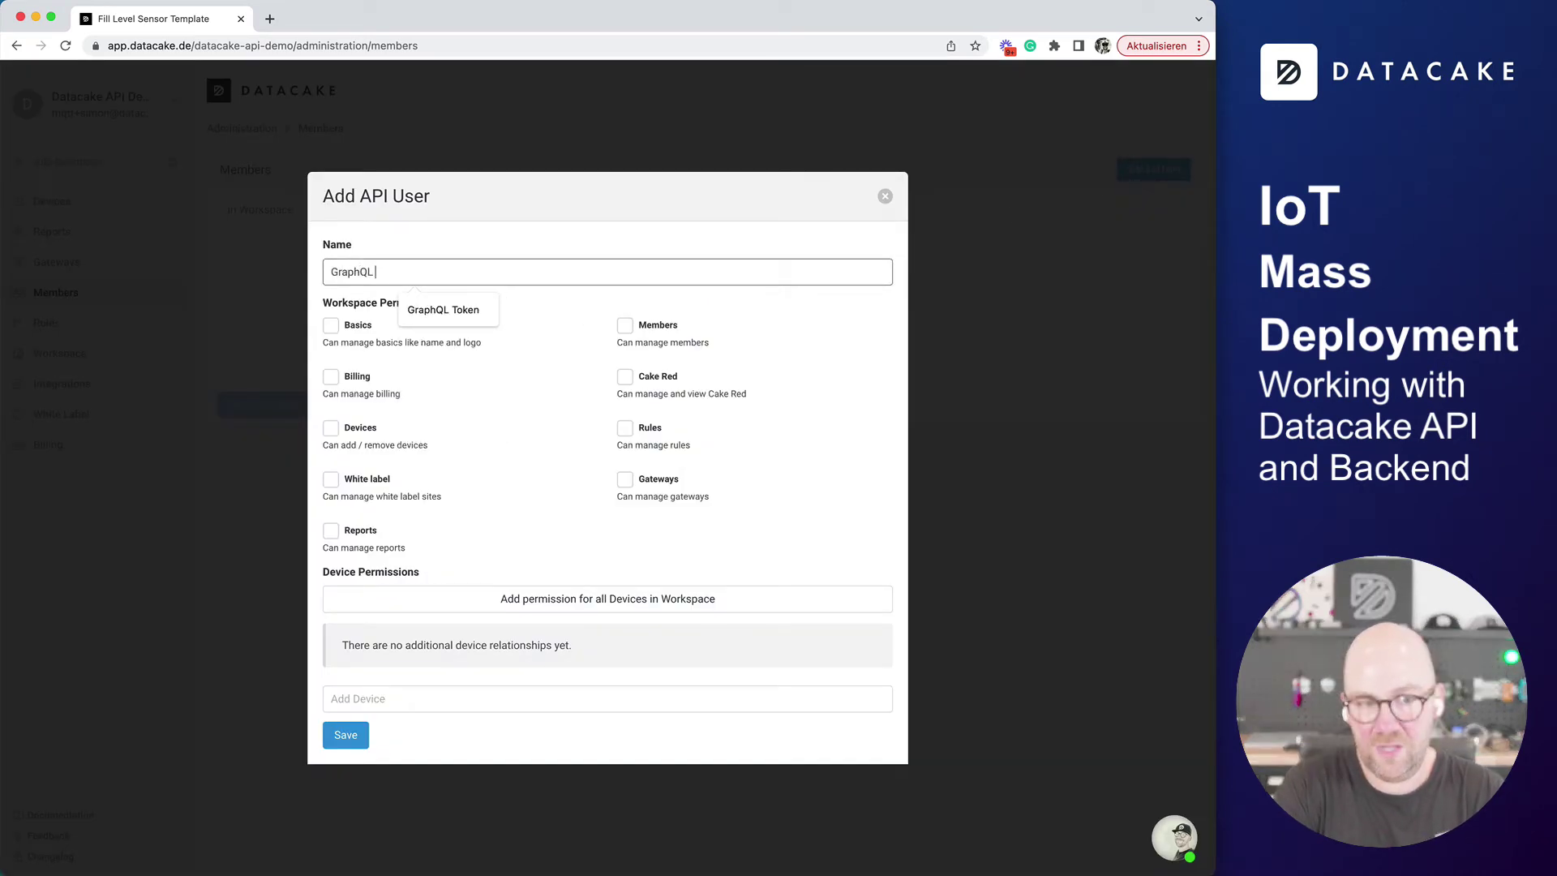
{"action": "type", "text": "Token"}
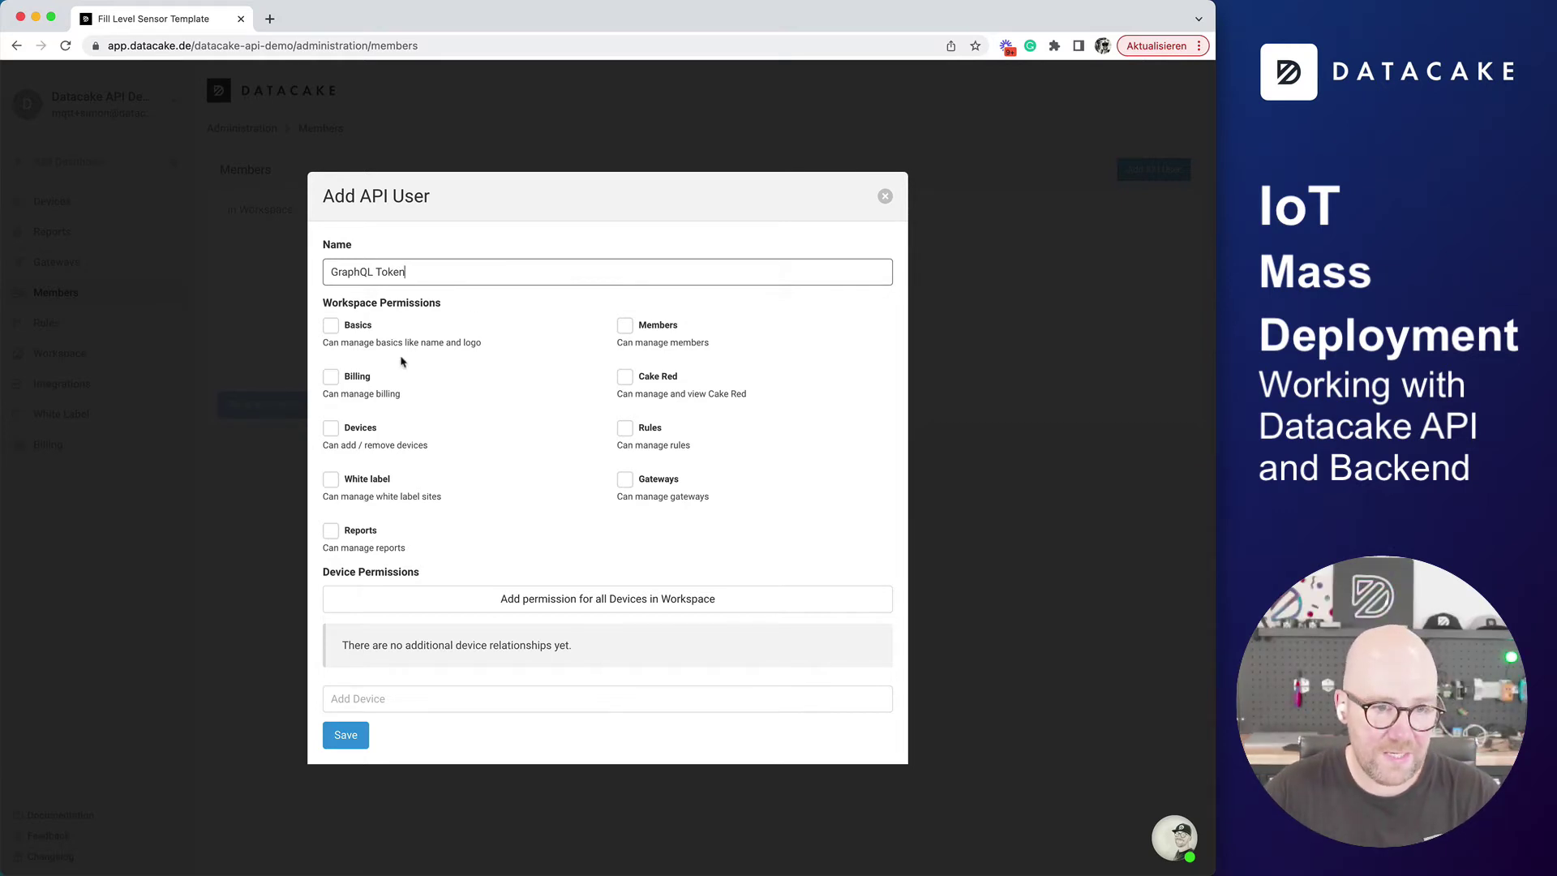
Grant it Devices permission on all workspace devices, save, and reveal and select its token
{"action": "left_click", "coordinate": [331, 429]}
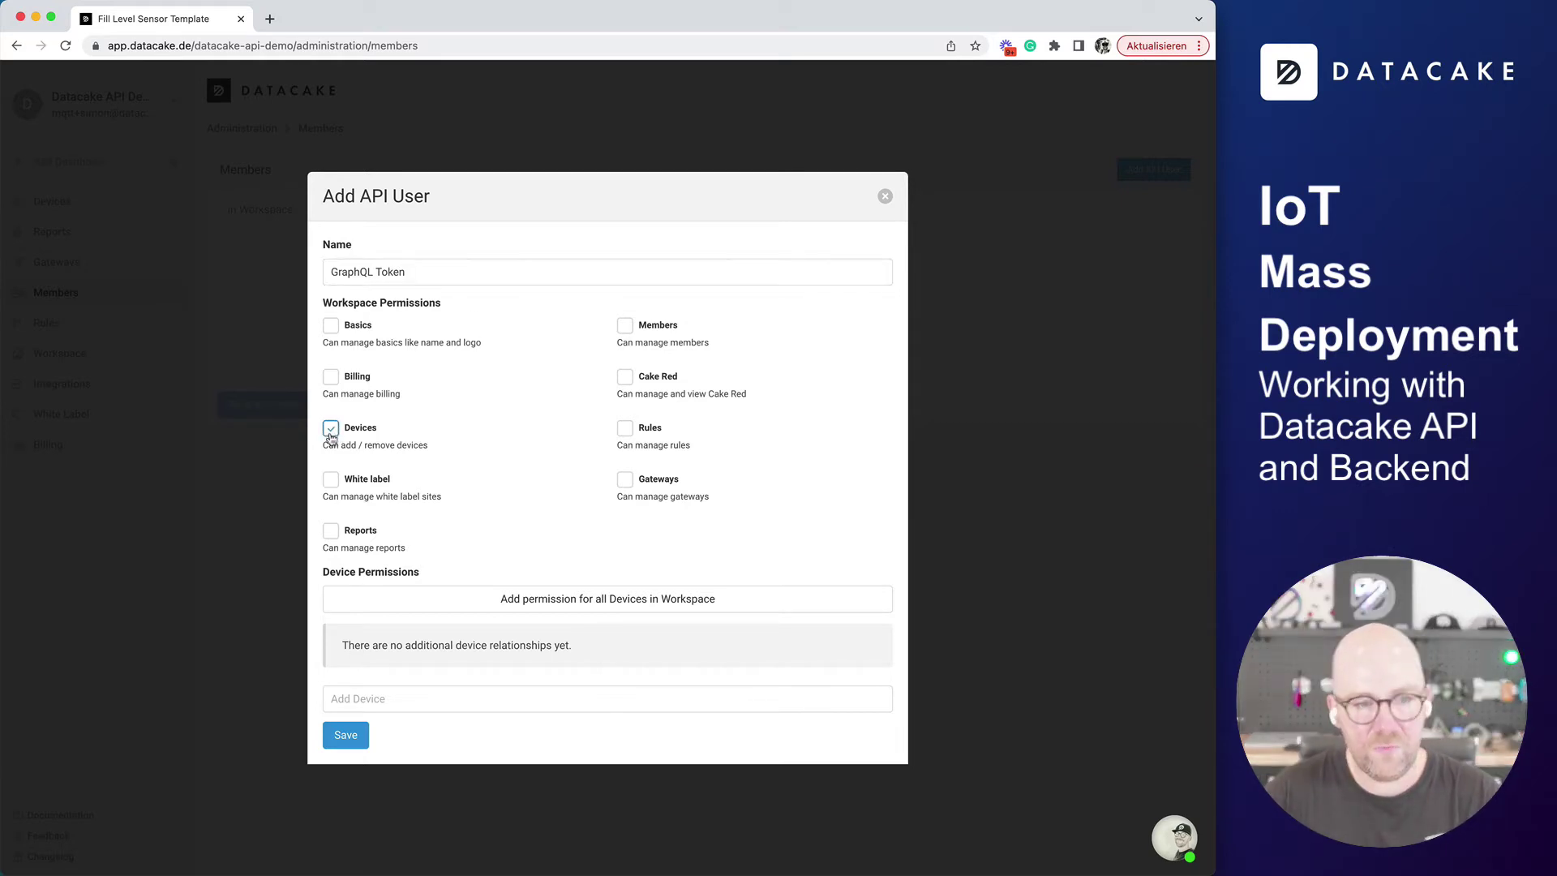
{"action": "left_click", "coordinate": [574, 607]}
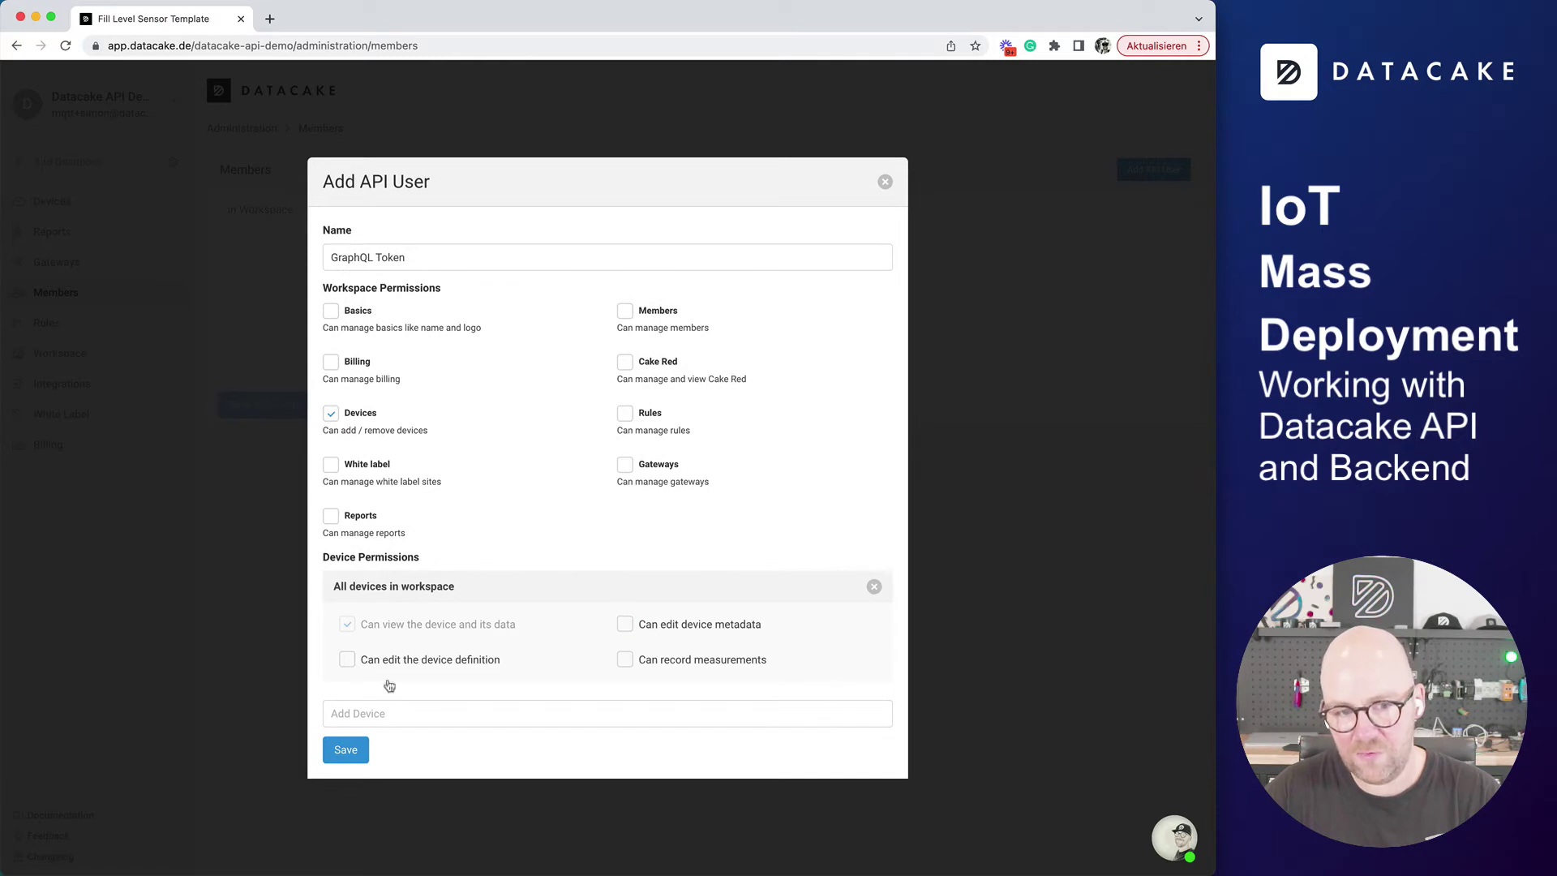
{"action": "left_click", "coordinate": [350, 759]}
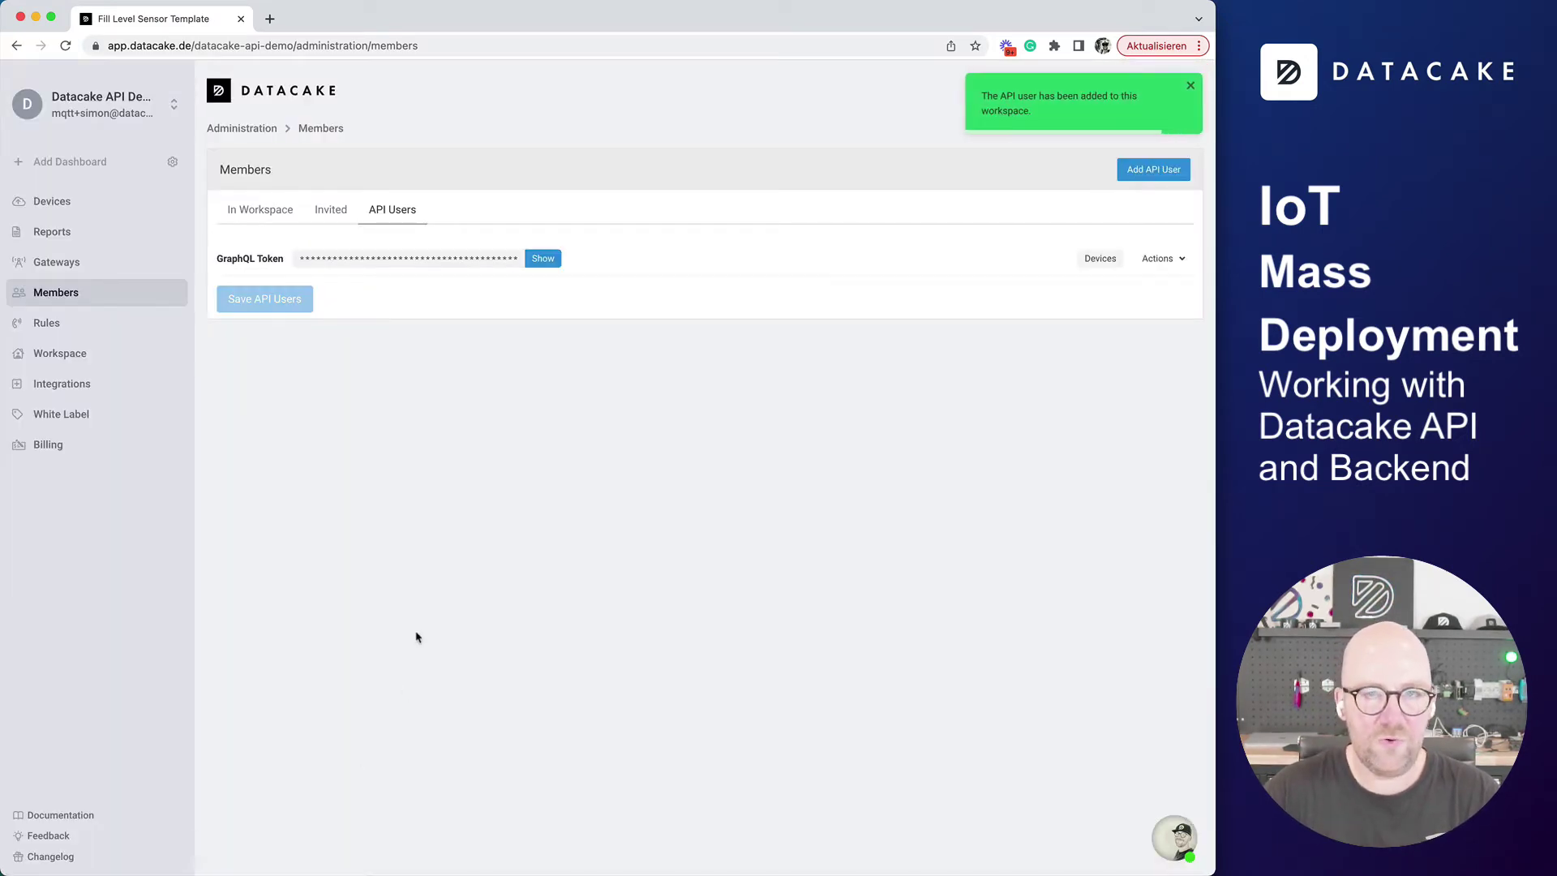
{"action": "left_click", "coordinate": [537, 256]}
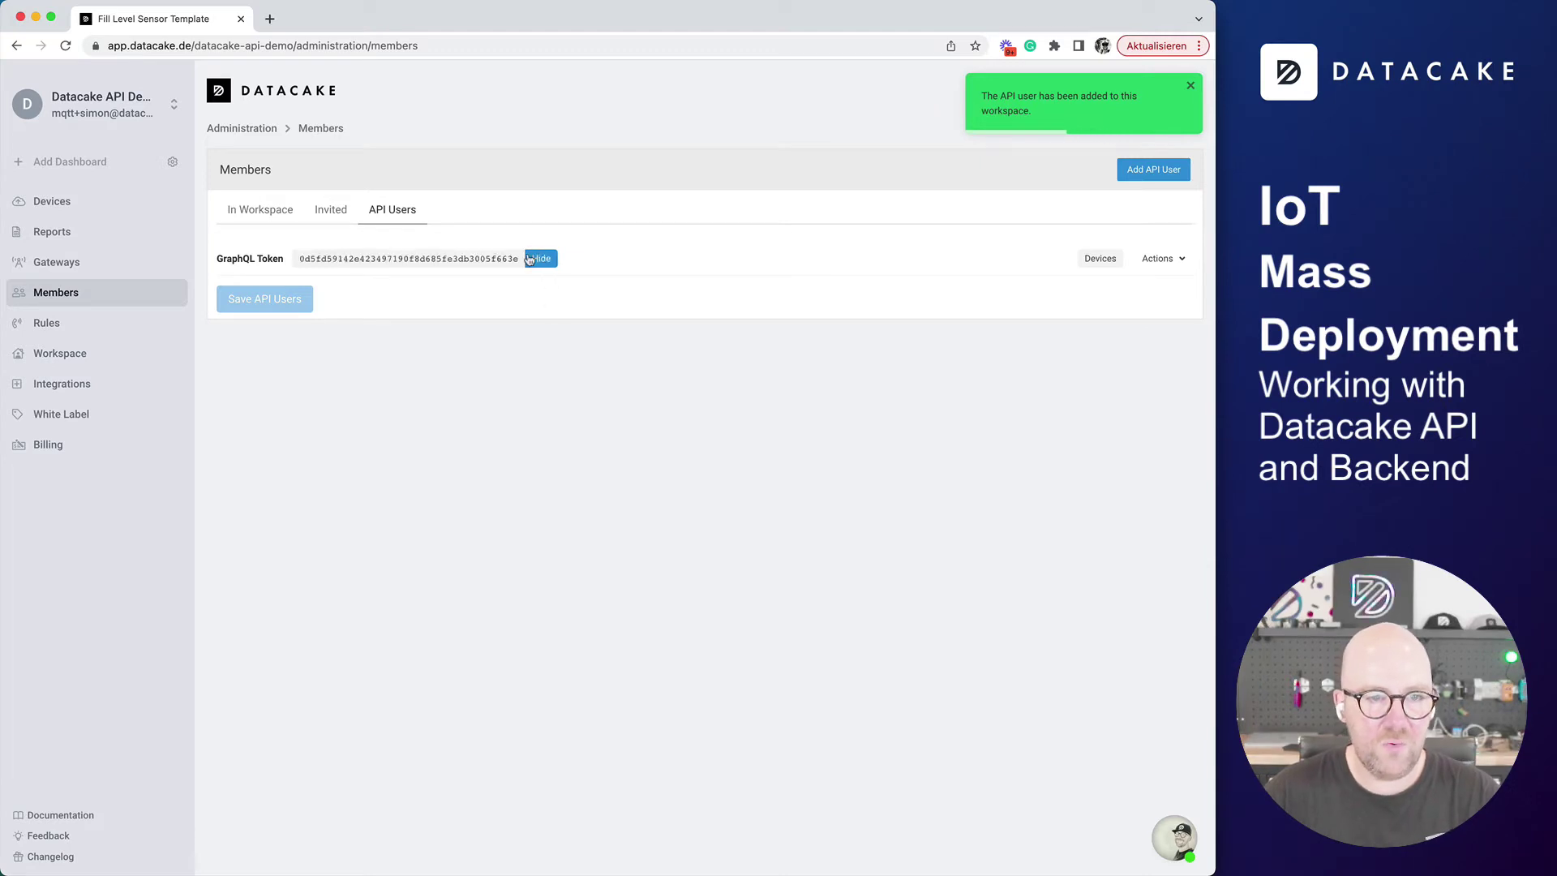
{"action": "double_click", "coordinate": [467, 258]}
Paste the API token over YOURTOKENHERE in device-creator.py's authorization header
{"action": "key", "text": "super+Tab"}
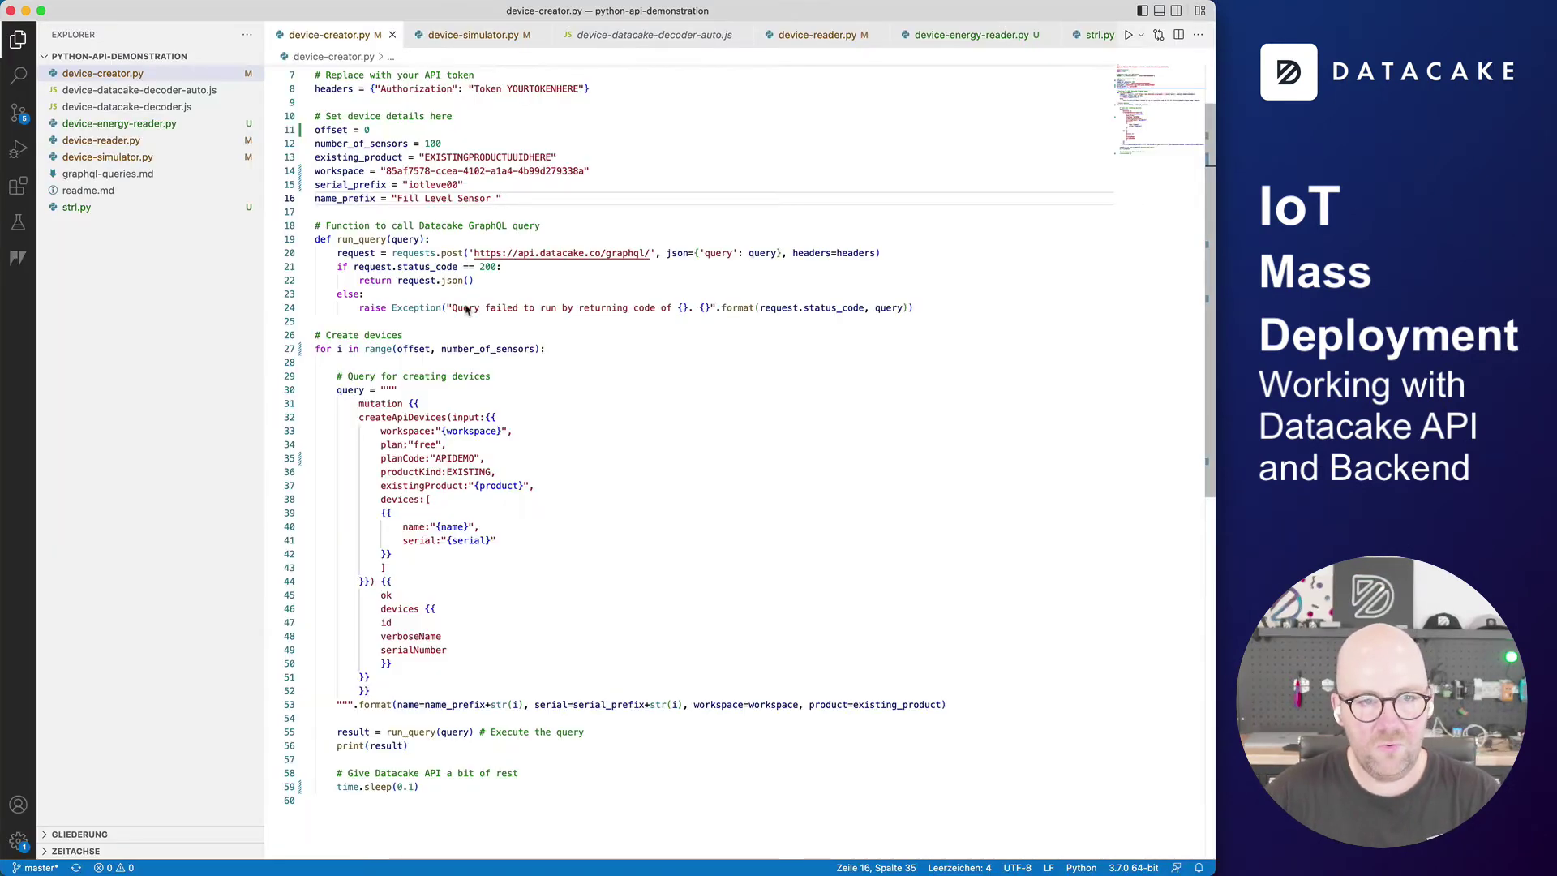
{"action": "scroll", "coordinate": [487, 312], "scroll_direction": "down", "scroll_amount": 2}
{"action": "scroll", "coordinate": [487, 312], "scroll_direction": "up", "scroll_amount": 5}
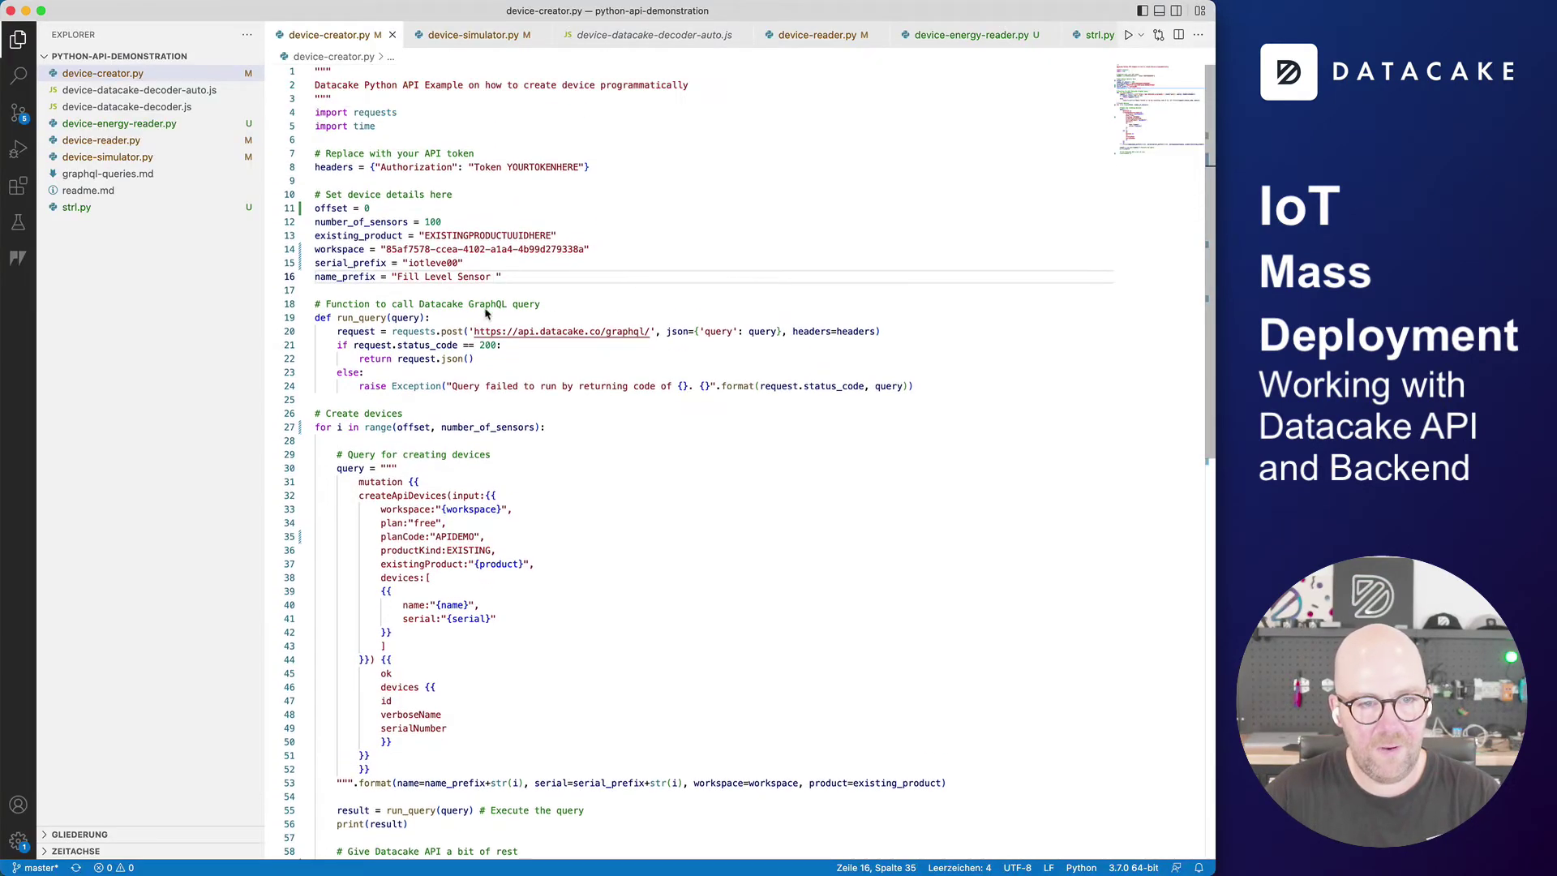
{"action": "double_click", "coordinate": [469, 236]}
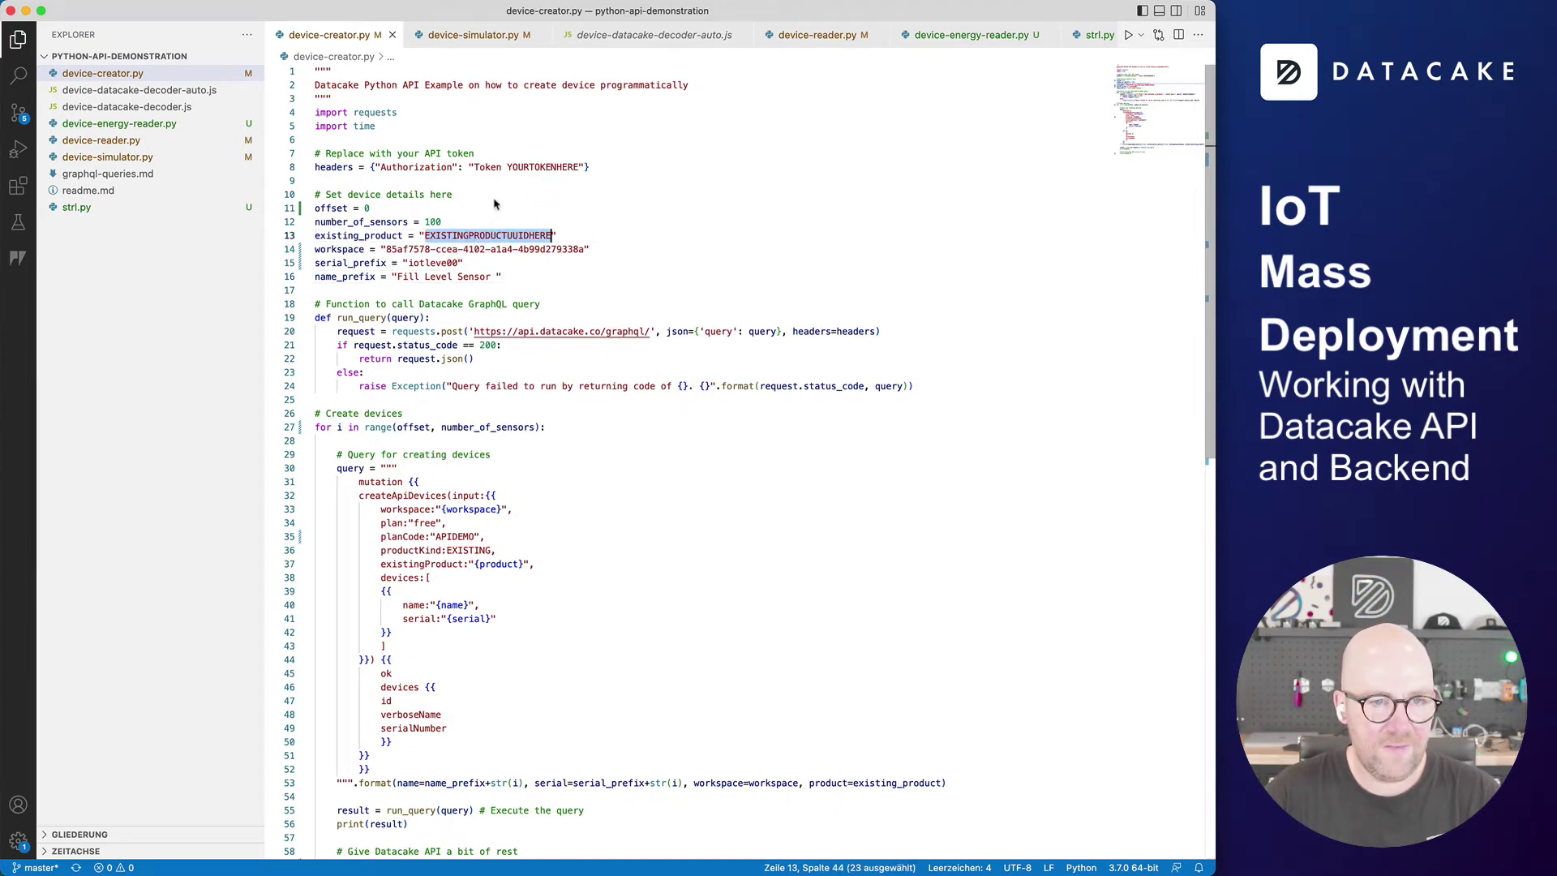
{"action": "double_click", "coordinate": [526, 168]}
{"action": "key", "text": "super+v"}
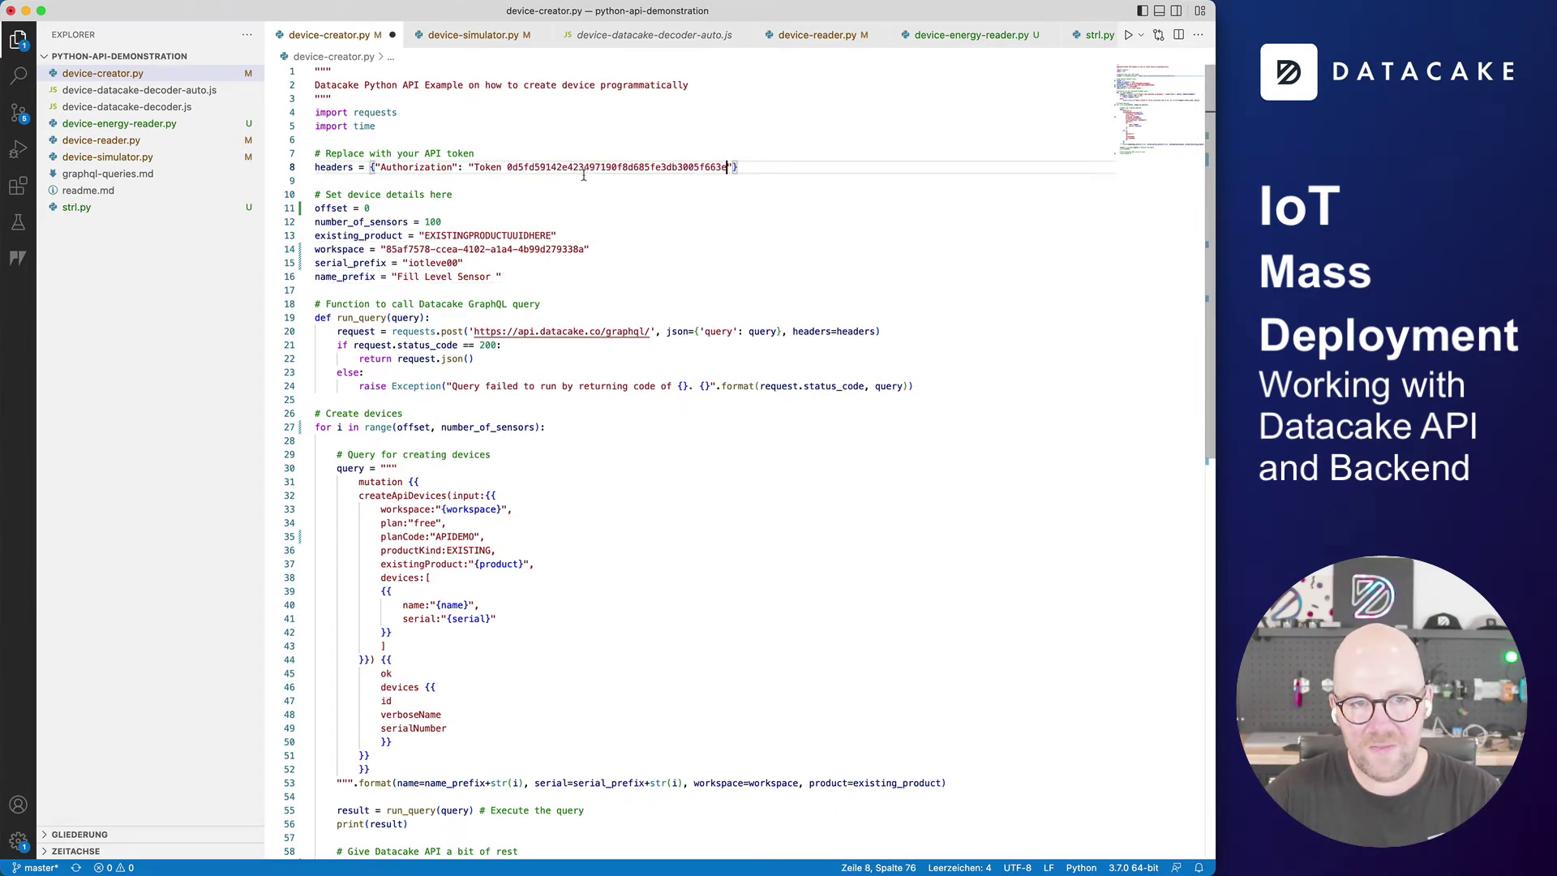
Get the Fill Level Sensor Template's product ID and paste it over EXISTINGPRODUCTUUIDHERE
{"action": "key", "text": "super+Tab"}
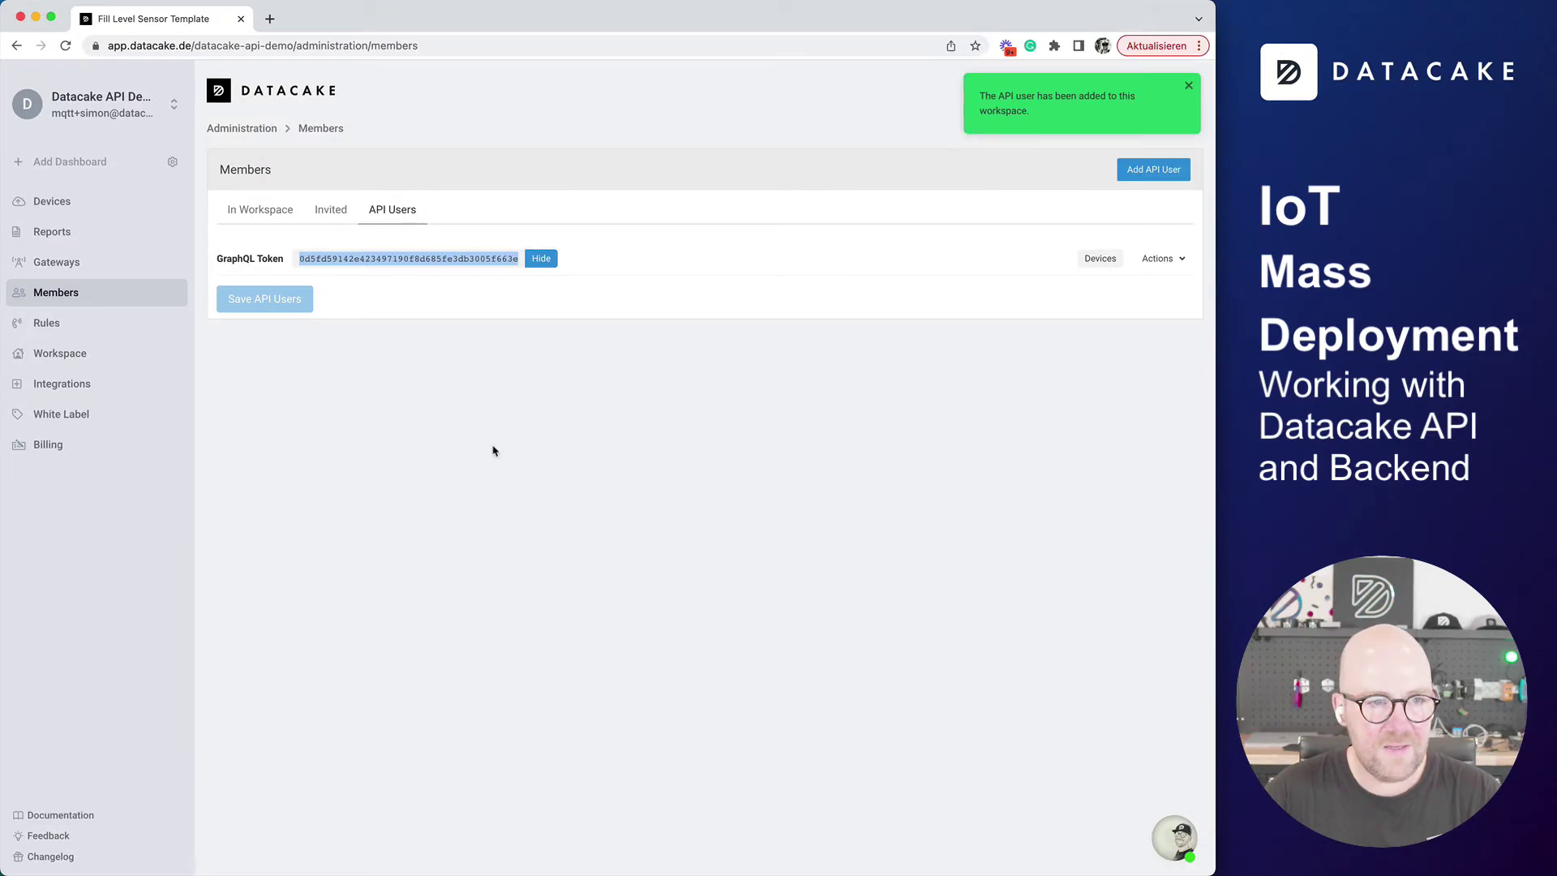
{"action": "left_click", "coordinate": [105, 207]}
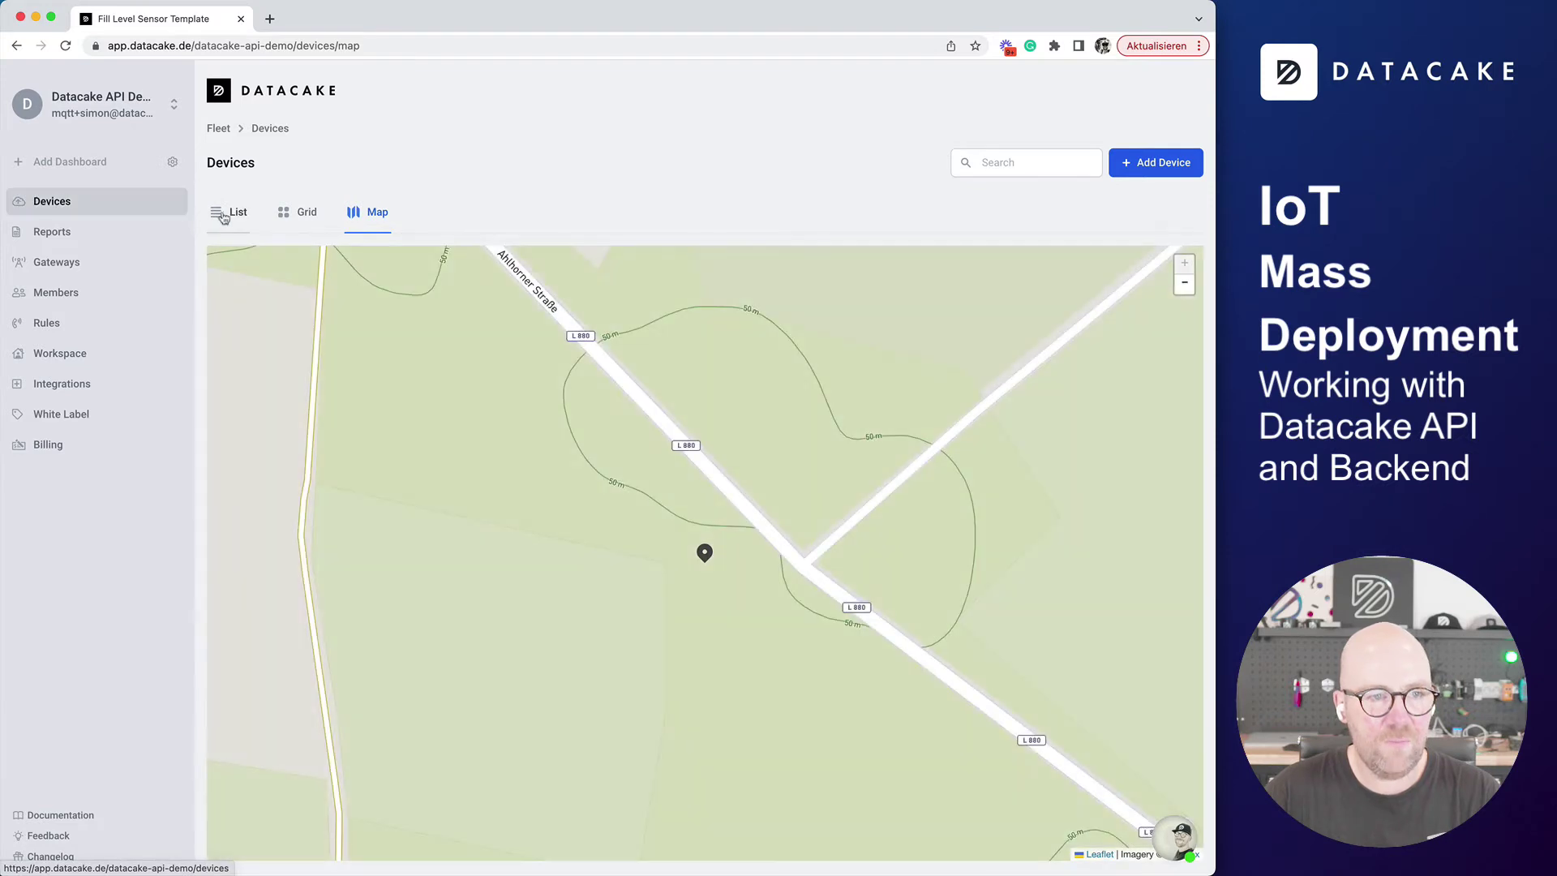
{"action": "left_click", "coordinate": [220, 212]}
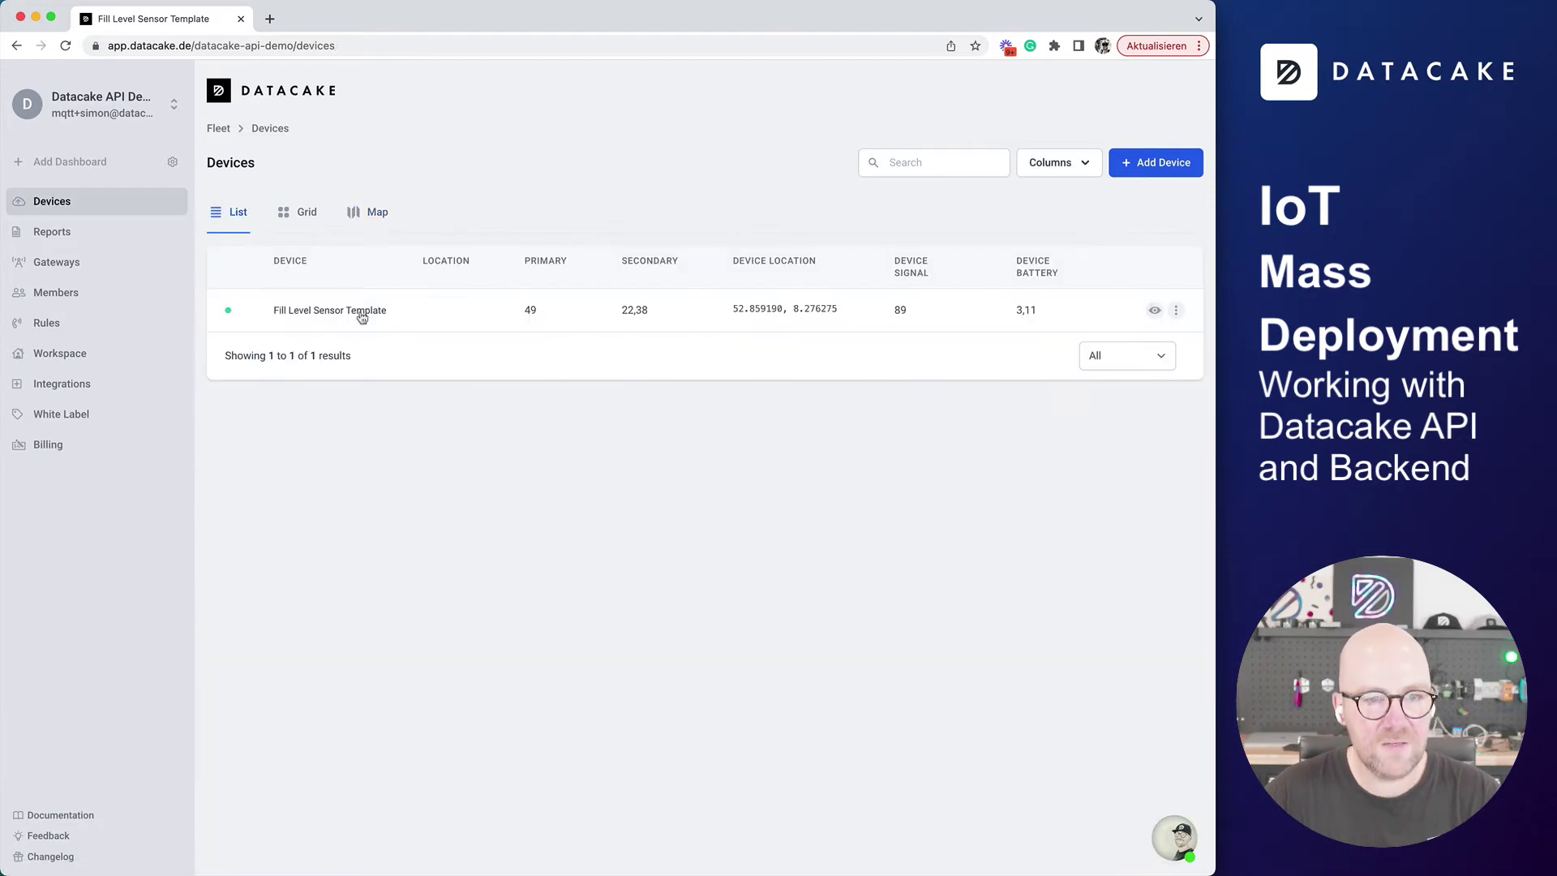
{"action": "left_click", "coordinate": [362, 317]}
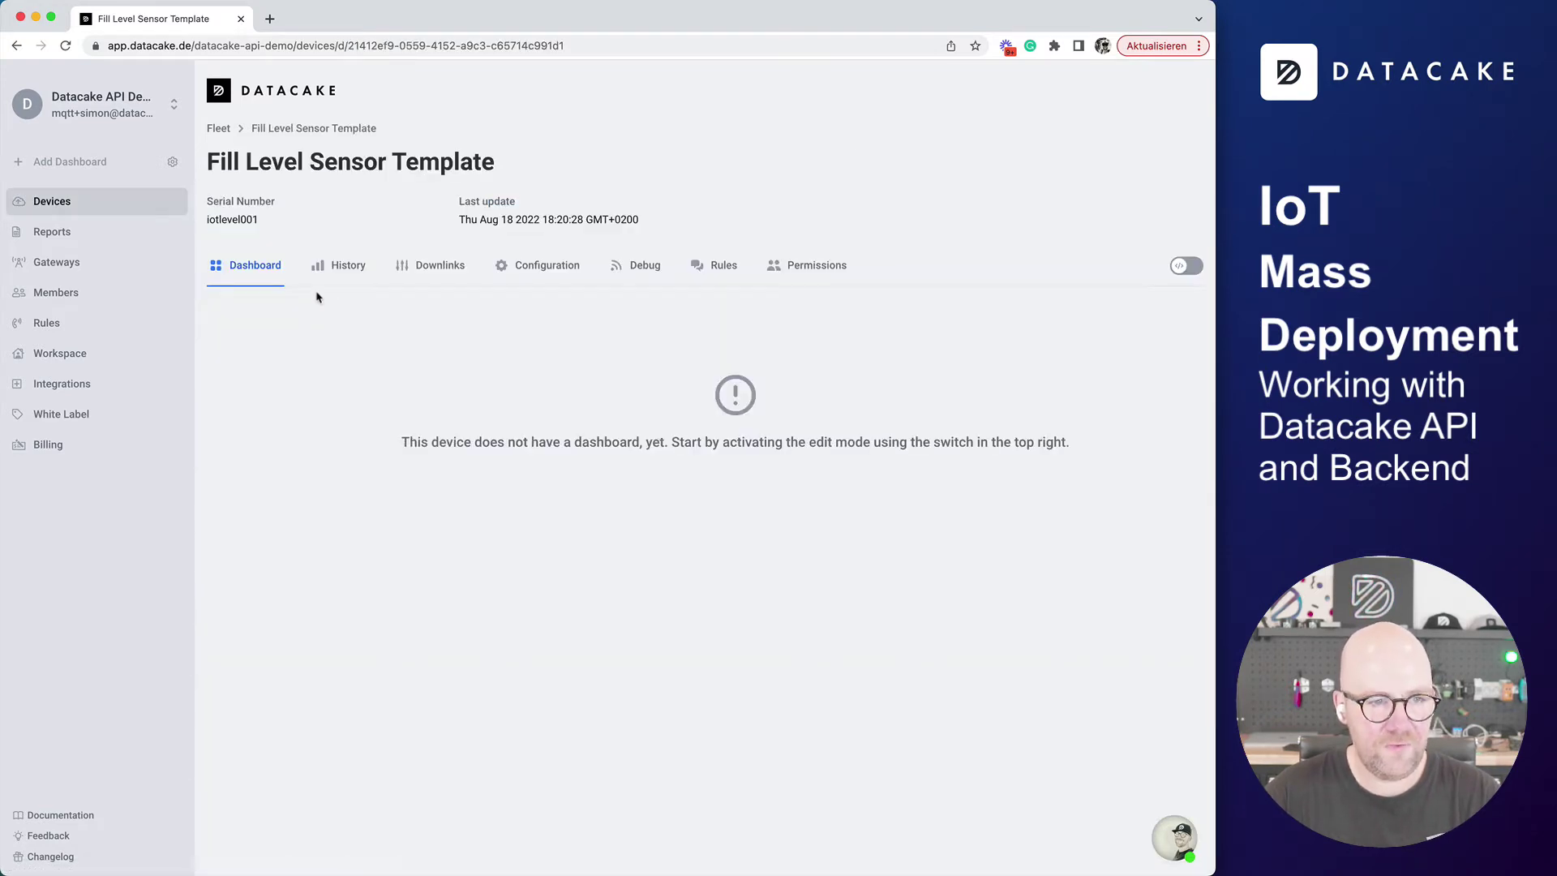
{"action": "left_click", "coordinate": [519, 266]}
{"action": "scroll", "coordinate": [525, 633], "scroll_direction": "down", "scroll_amount": 3}
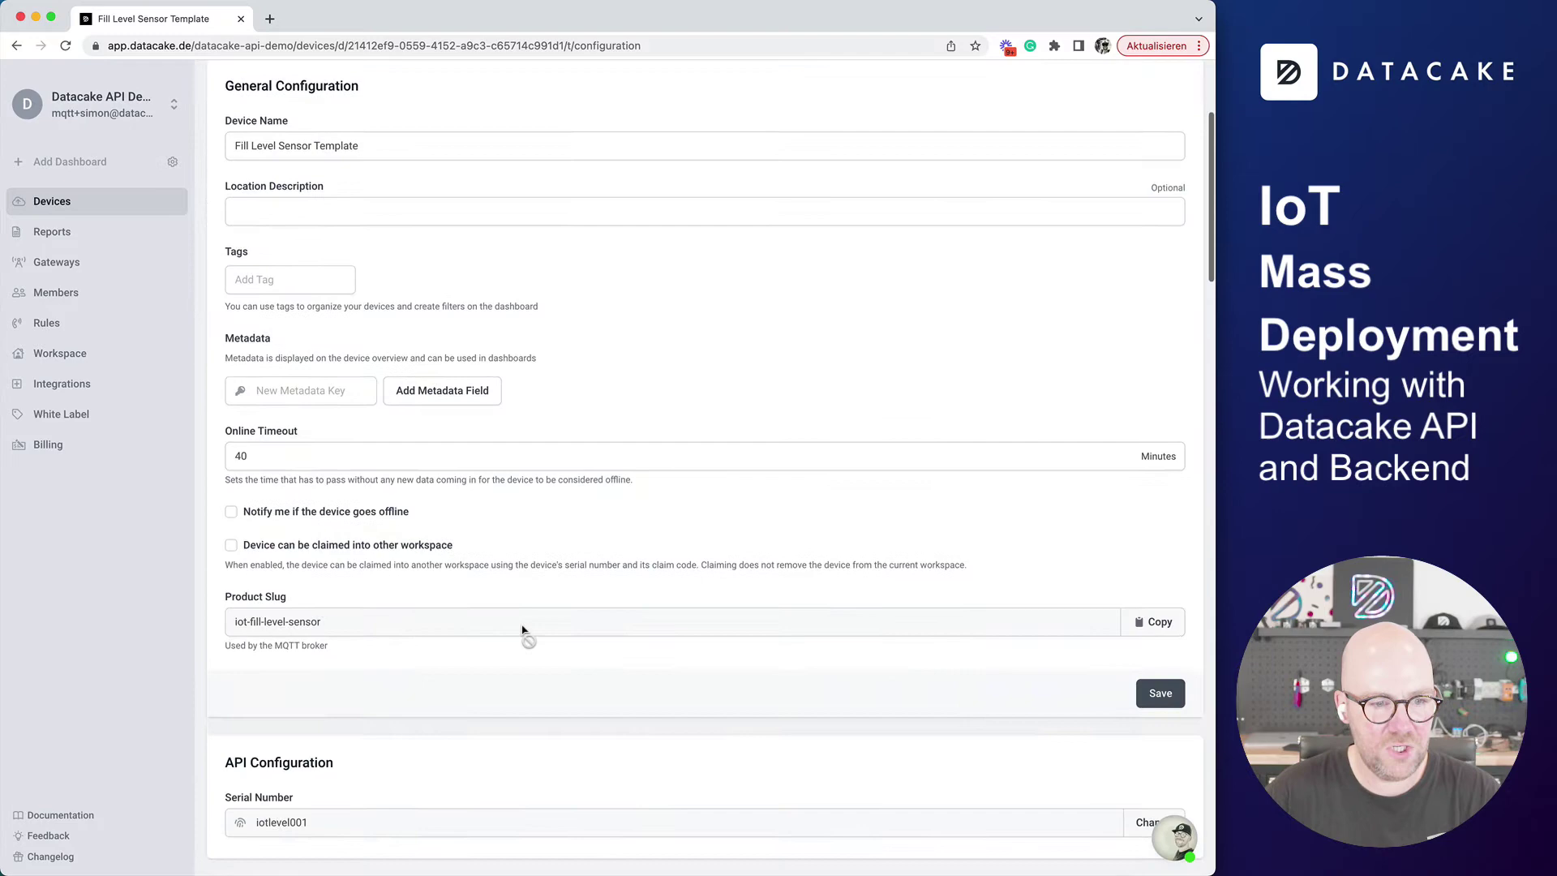
{"action": "scroll", "coordinate": [521, 568], "scroll_direction": "up", "scroll_amount": 5}
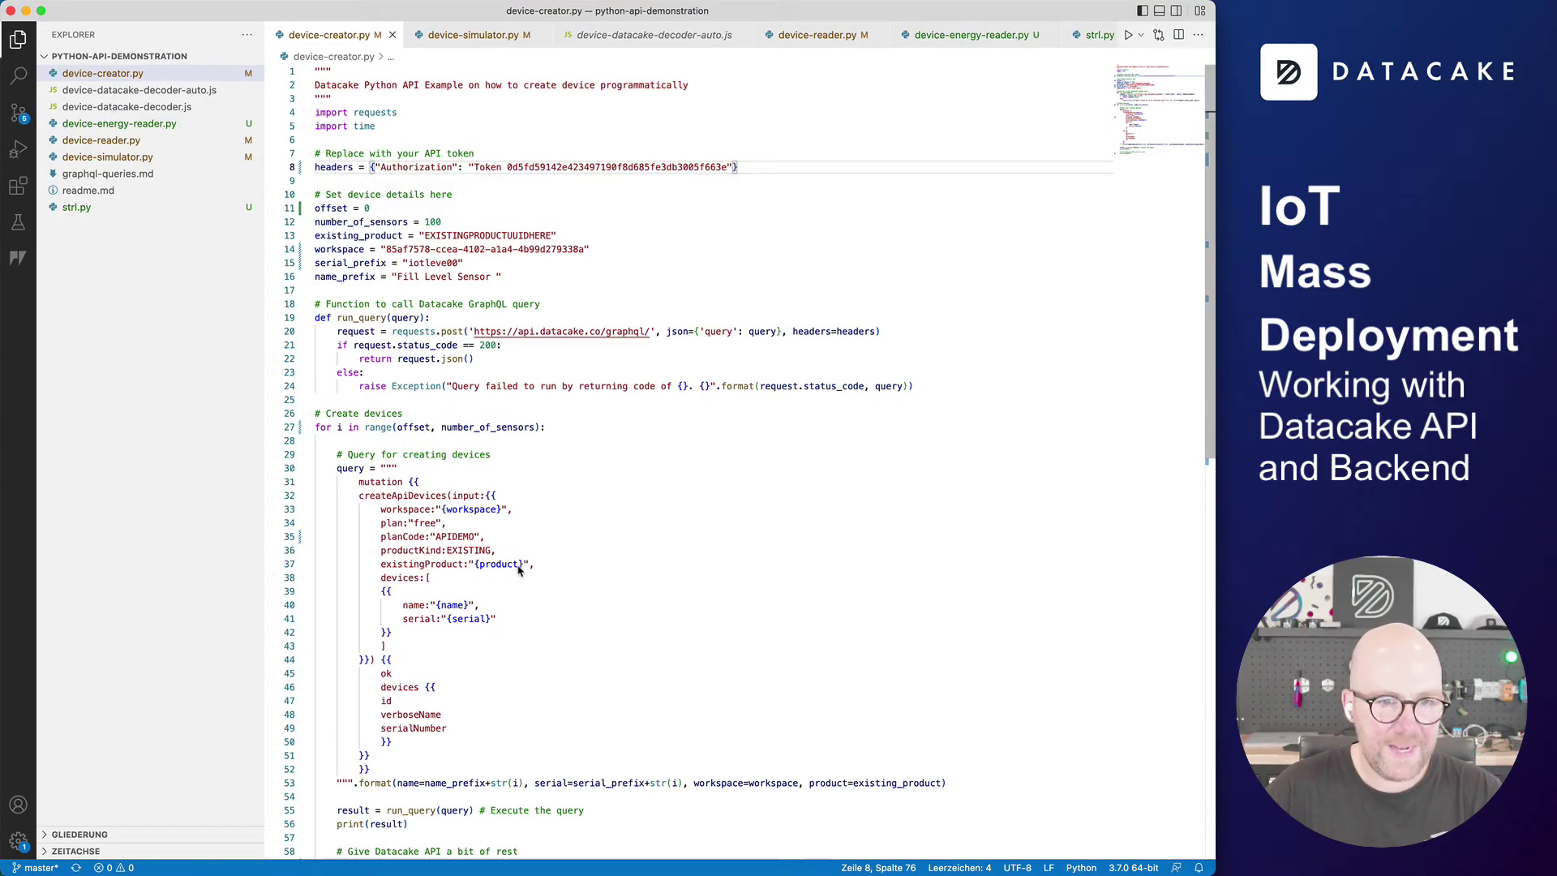
{"action": "scroll", "coordinate": [526, 239], "scroll_direction": "down", "scroll_amount": 1}
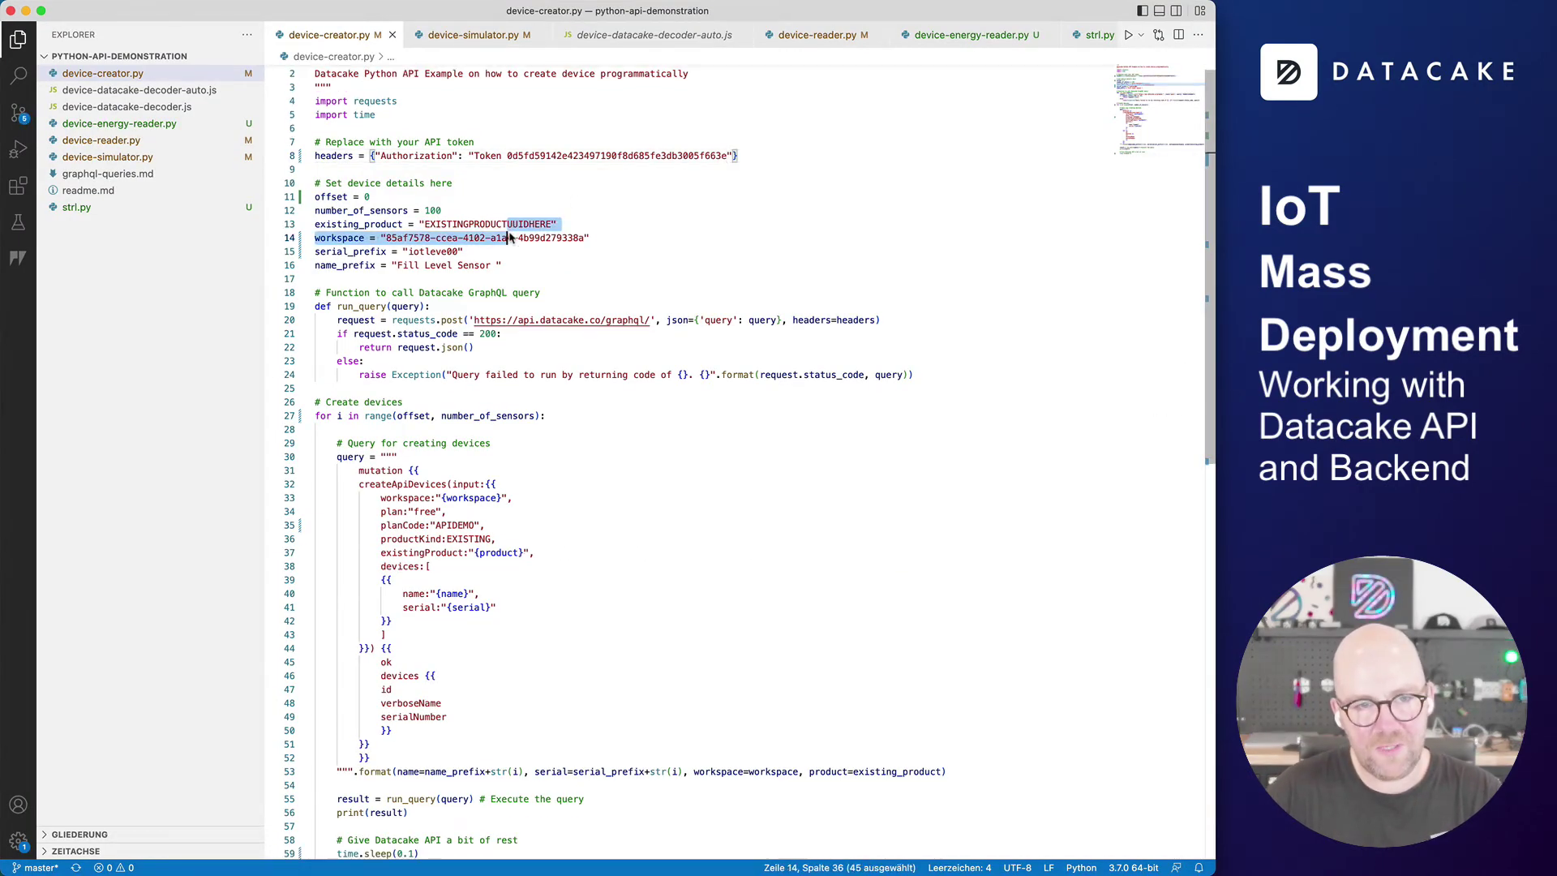
{"action": "left_click", "coordinate": [503, 234]}
{"action": "double_click", "coordinate": [497, 221]}
{"action": "type", "text": "8f7dbbb1-286a-4196-9ba6-2f18eb705528"}
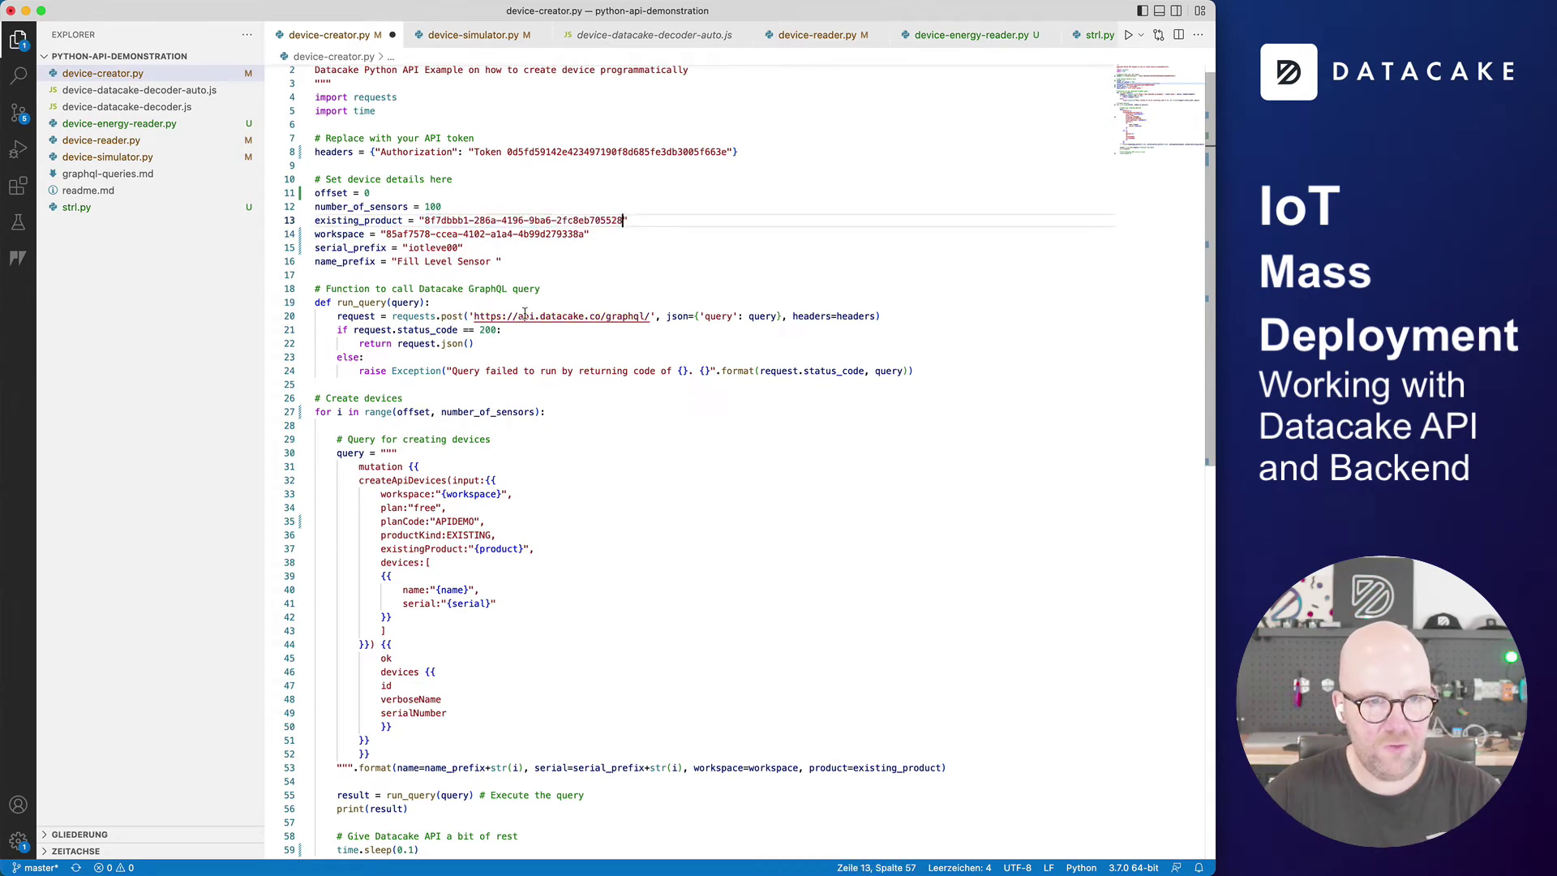
Save device-creator.py with the token and product ID in place
{"action": "scroll", "coordinate": [577, 131], "scroll_direction": "down", "scroll_amount": 5}
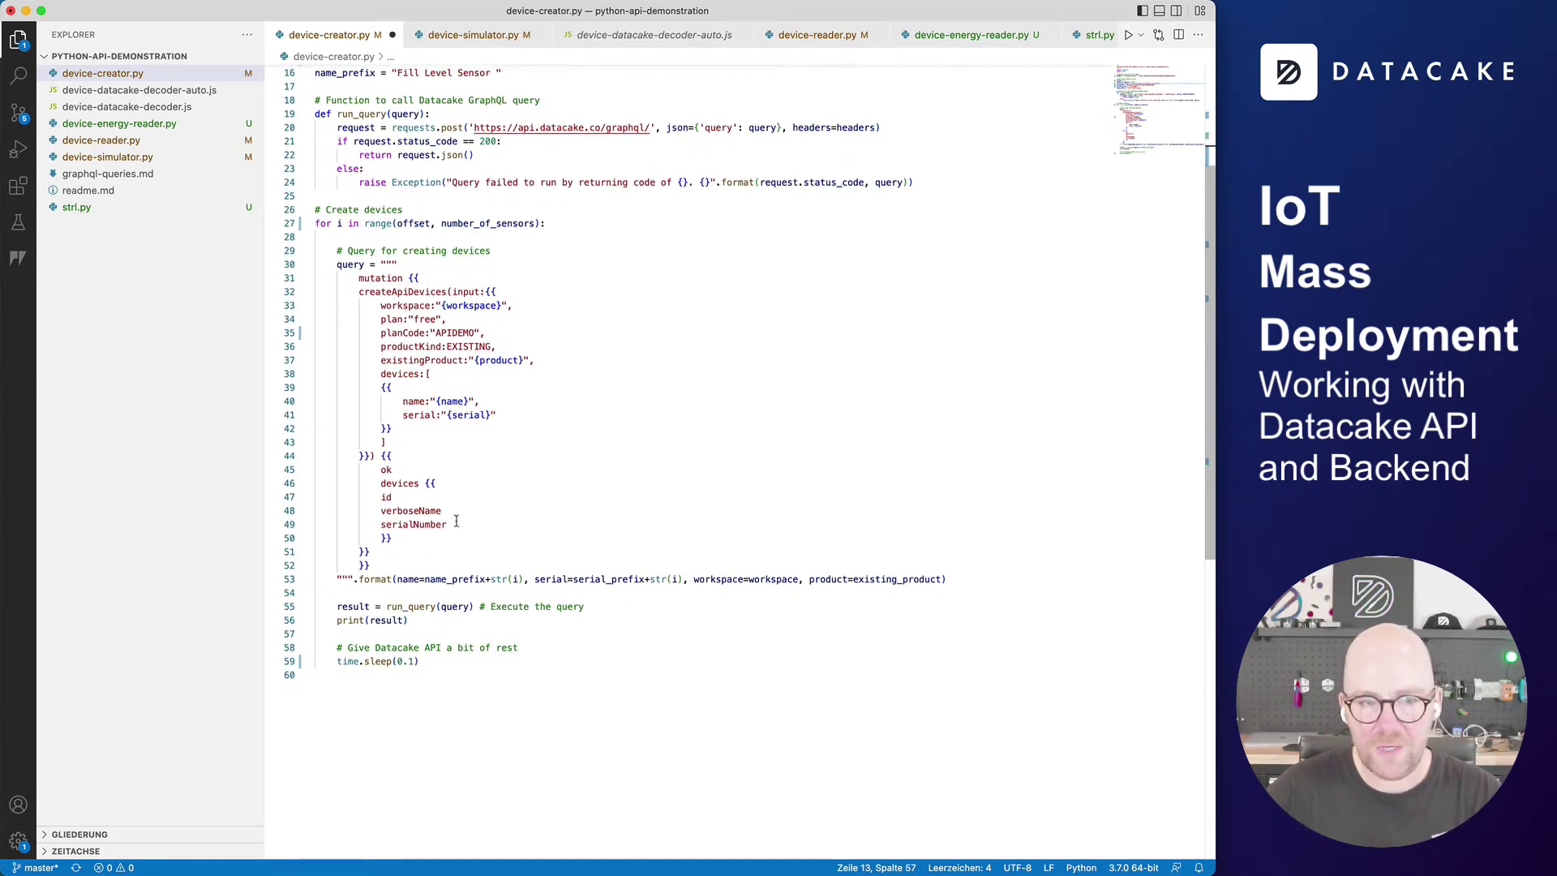
{"action": "scroll", "coordinate": [478, 640], "scroll_direction": "up", "scroll_amount": 3}
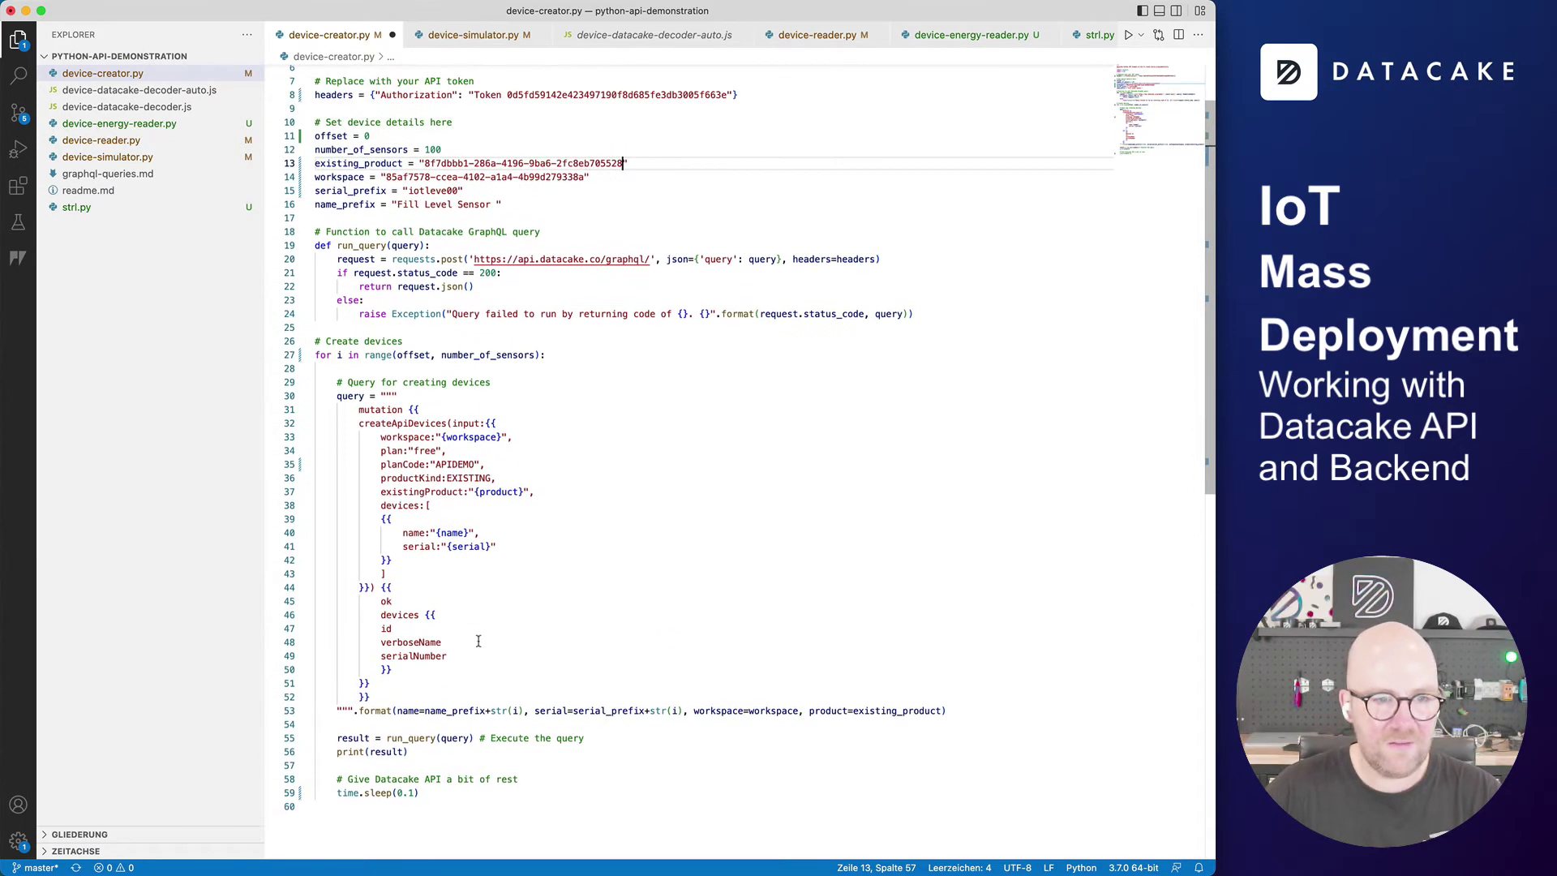
{"action": "scroll", "coordinate": [478, 640], "scroll_direction": "up", "scroll_amount": 2}
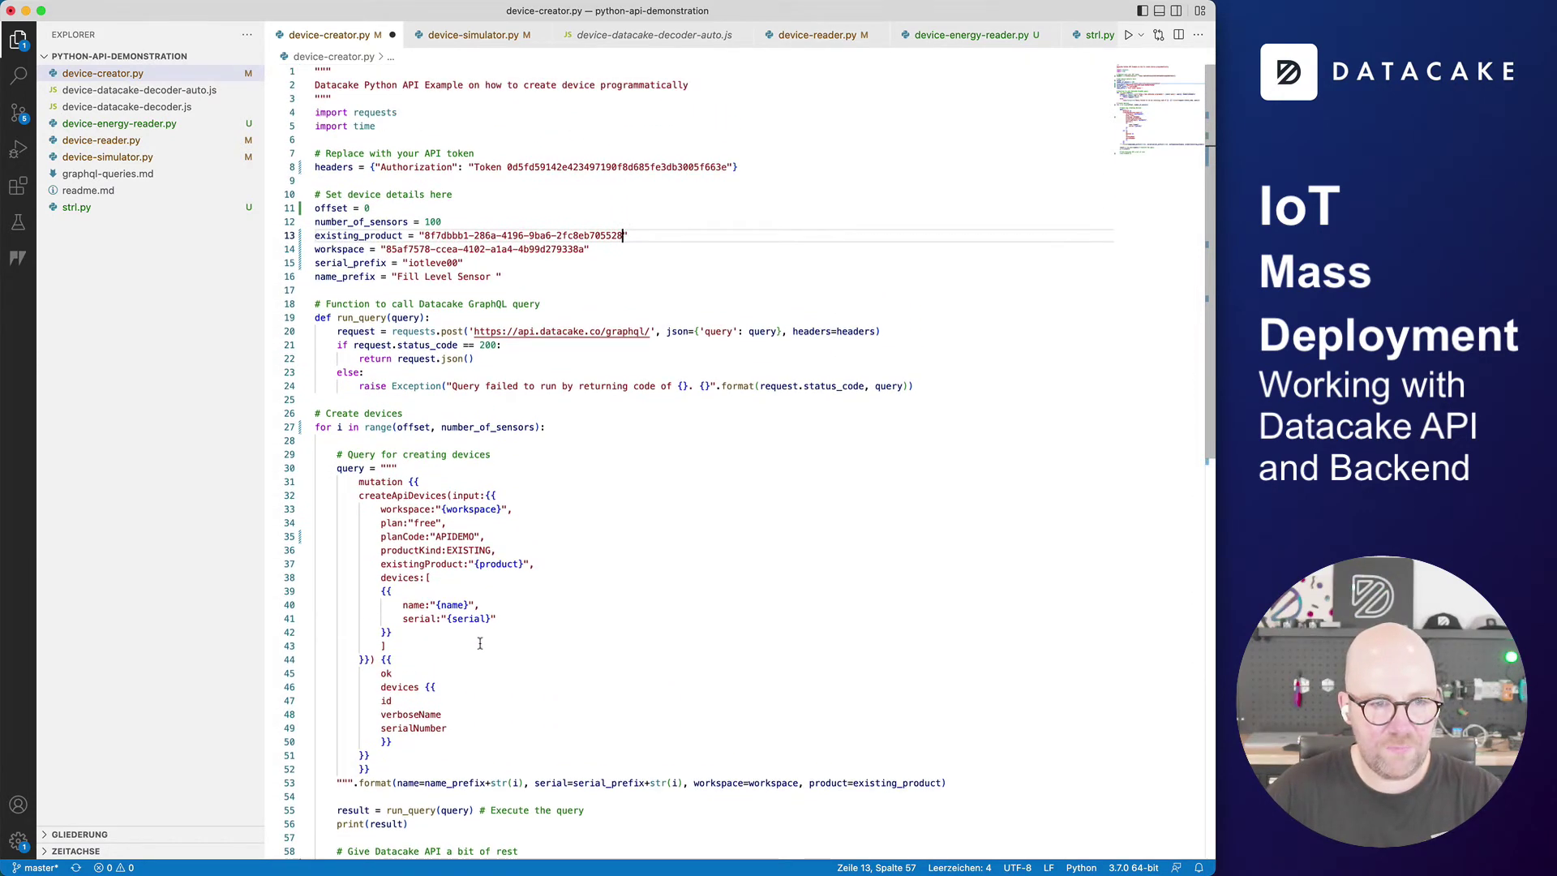
{"action": "left_click", "coordinate": [699, 141]}
{"action": "key", "text": "super+s"}
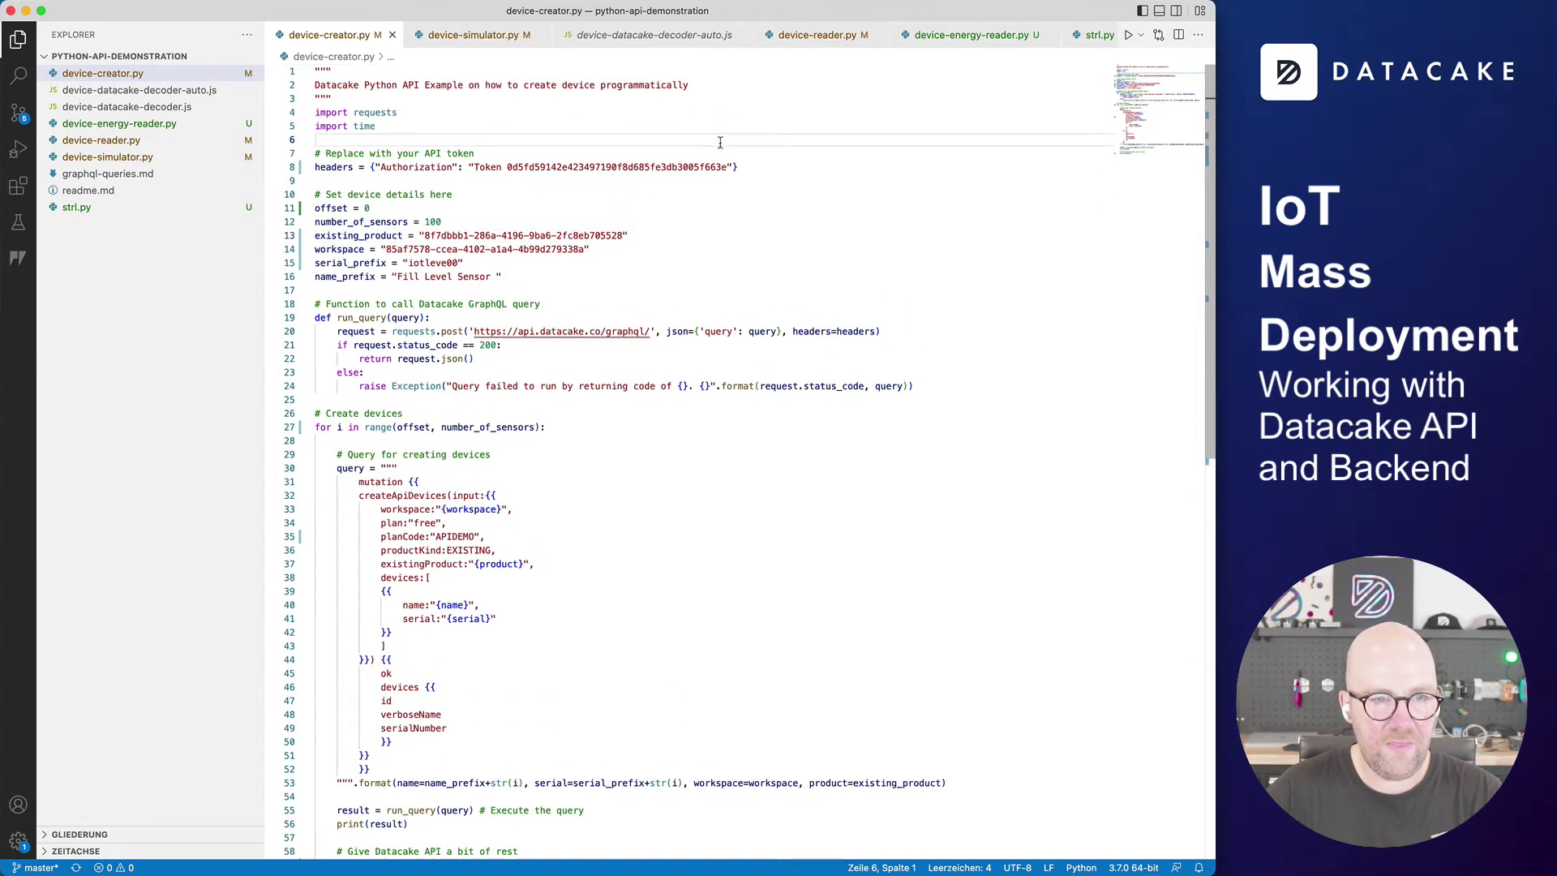
Set number_of_sensors to 99 and offset to 1, then save the script
{"action": "left_click", "coordinate": [511, 226]}
{"action": "key", "text": "BackSpace"}
{"action": "key", "text": "BackSpace"}
{"action": "type", "text": "9"}
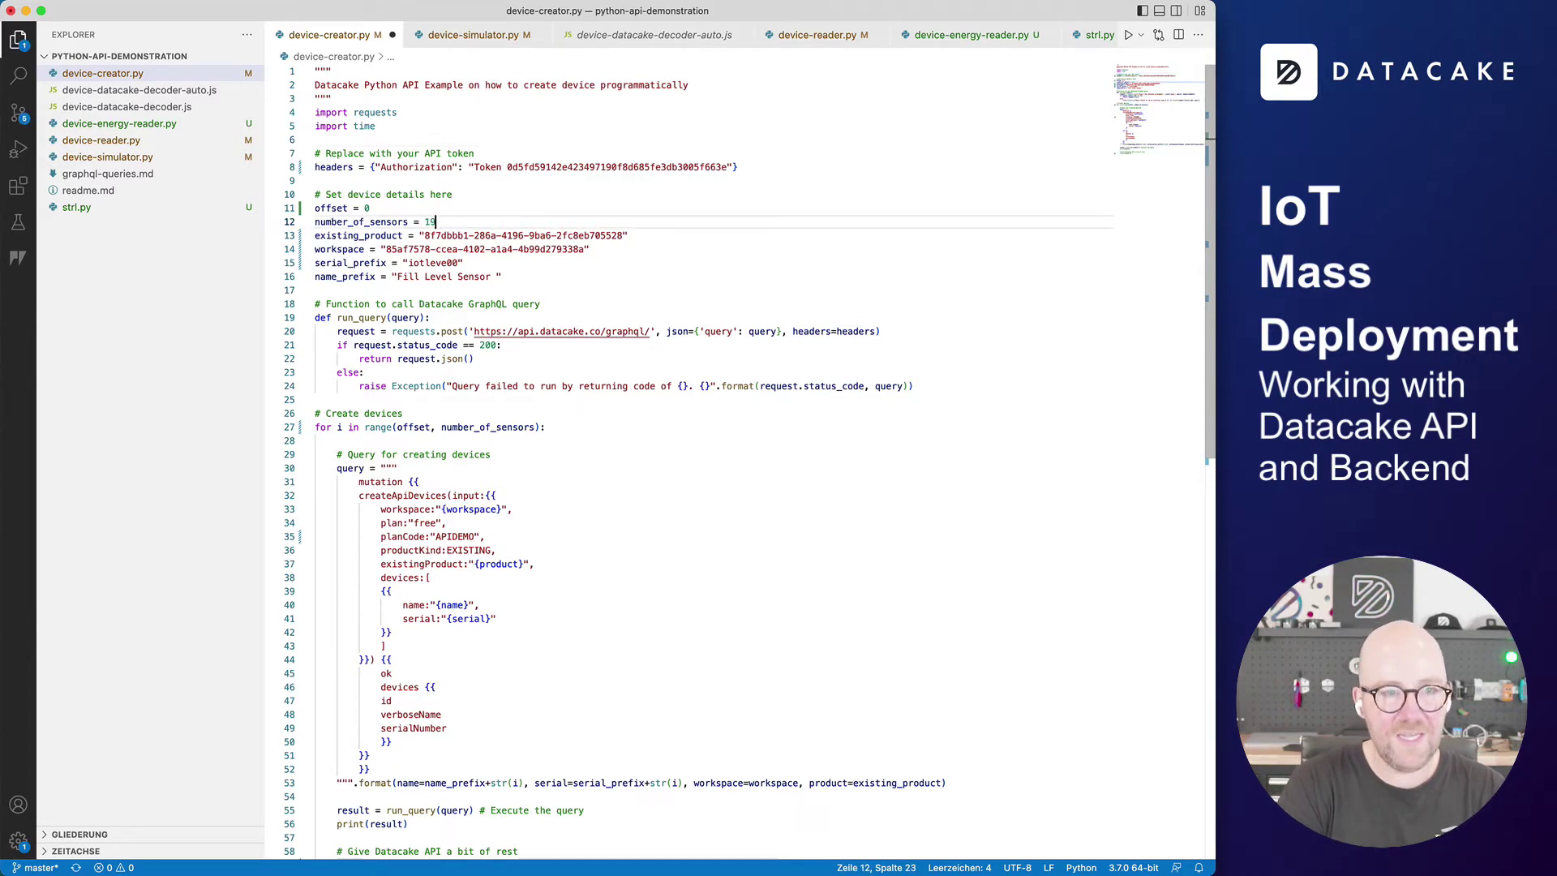
{"action": "type", "text": "9"}
{"action": "key", "text": "Up"}
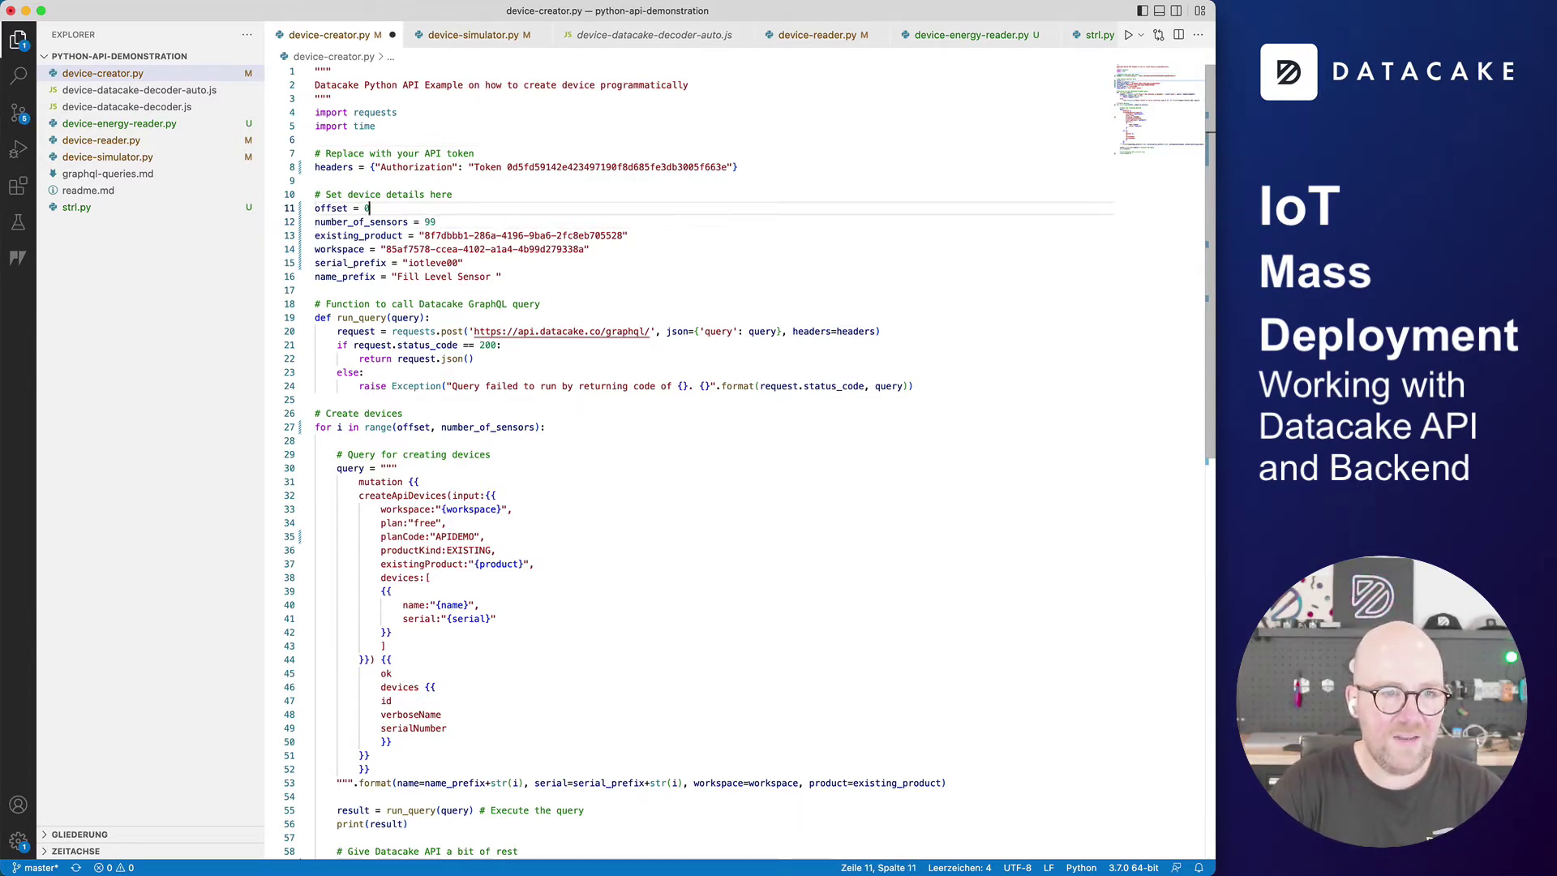
{"action": "type", "text": "1"}
{"action": "key", "text": "BackSpace"}
{"action": "key", "text": "BackSpace"}
{"action": "type", "text": "1"}
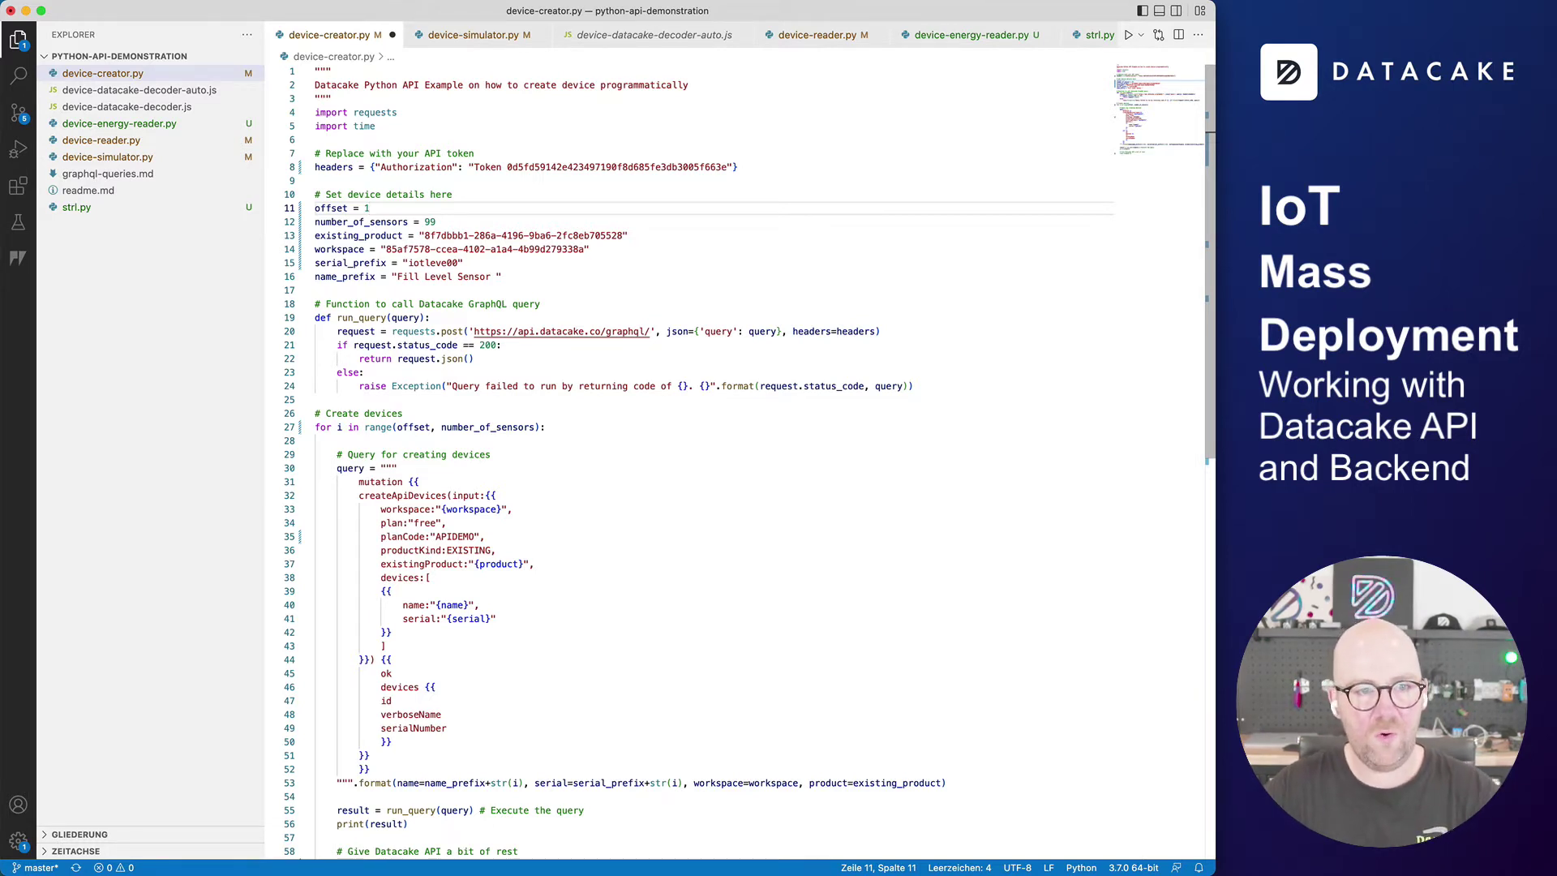
{"action": "left_click", "coordinate": [672, 231]}
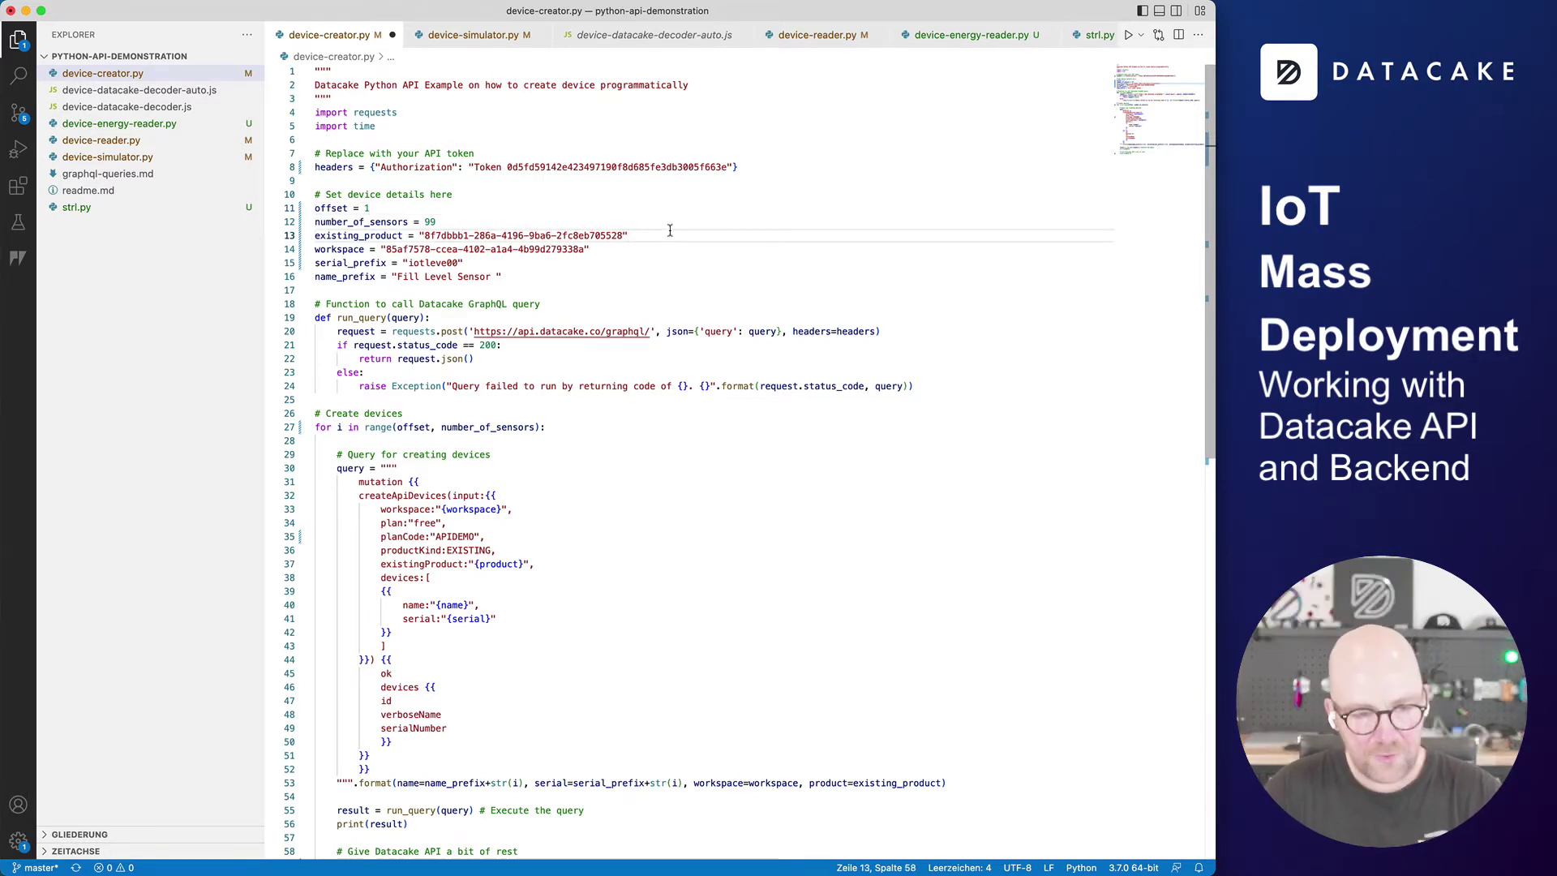
{"action": "key", "text": "super+s"}
{"action": "scroll", "coordinate": [671, 233], "scroll_direction": "down", "scroll_amount": 5}
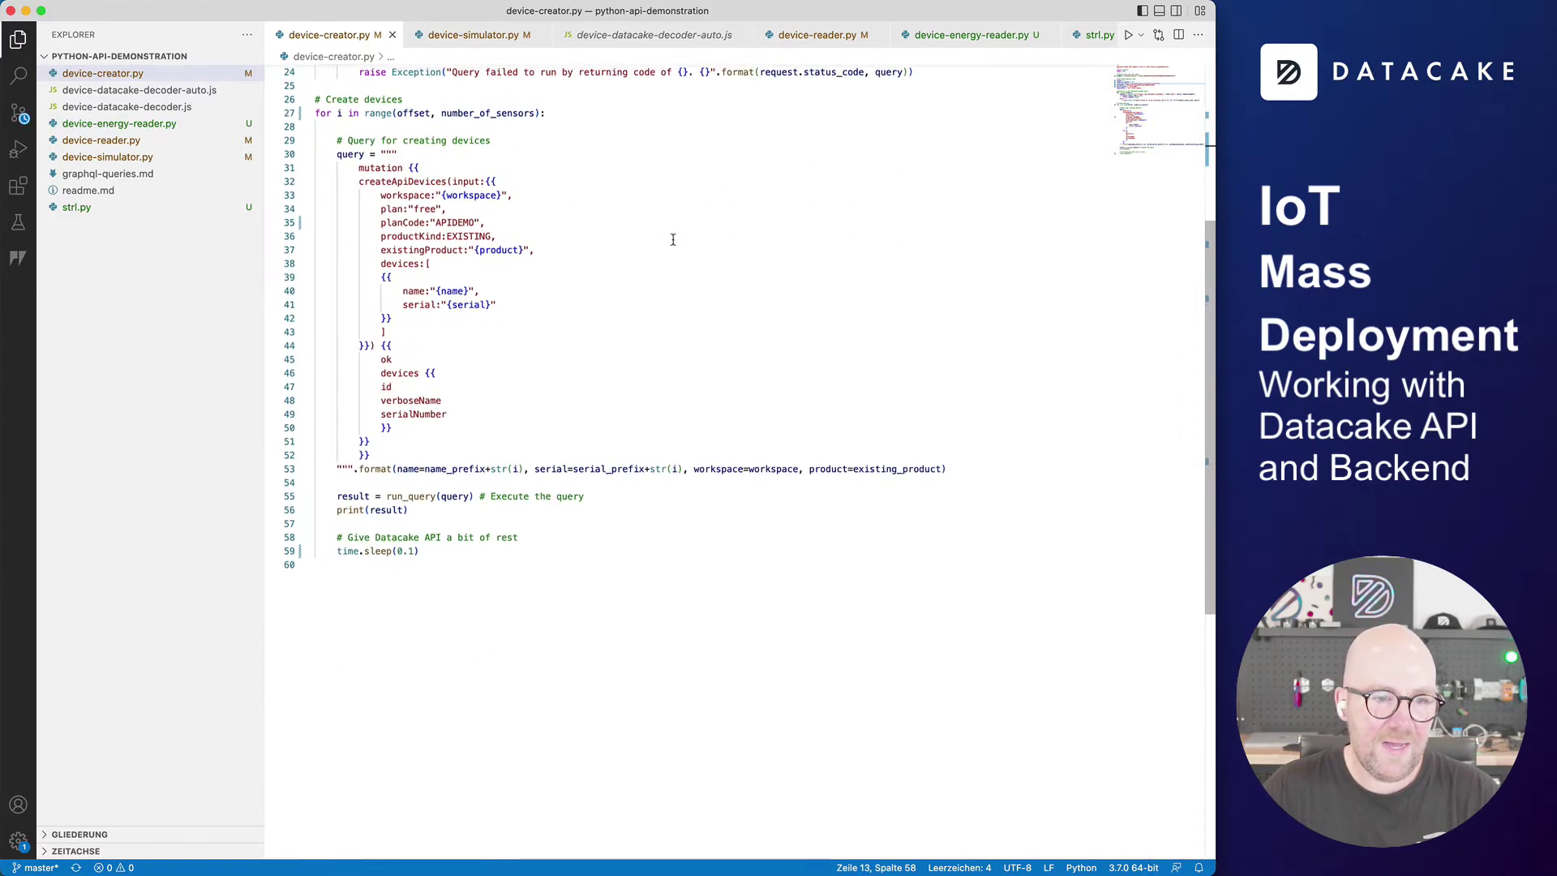
{"action": "scroll", "coordinate": [673, 239], "scroll_direction": "up", "scroll_amount": 5}
Run device-creator.py and review the terminal output, selecting the first serial iotleve001
{"action": "left_click", "coordinate": [829, 265]}
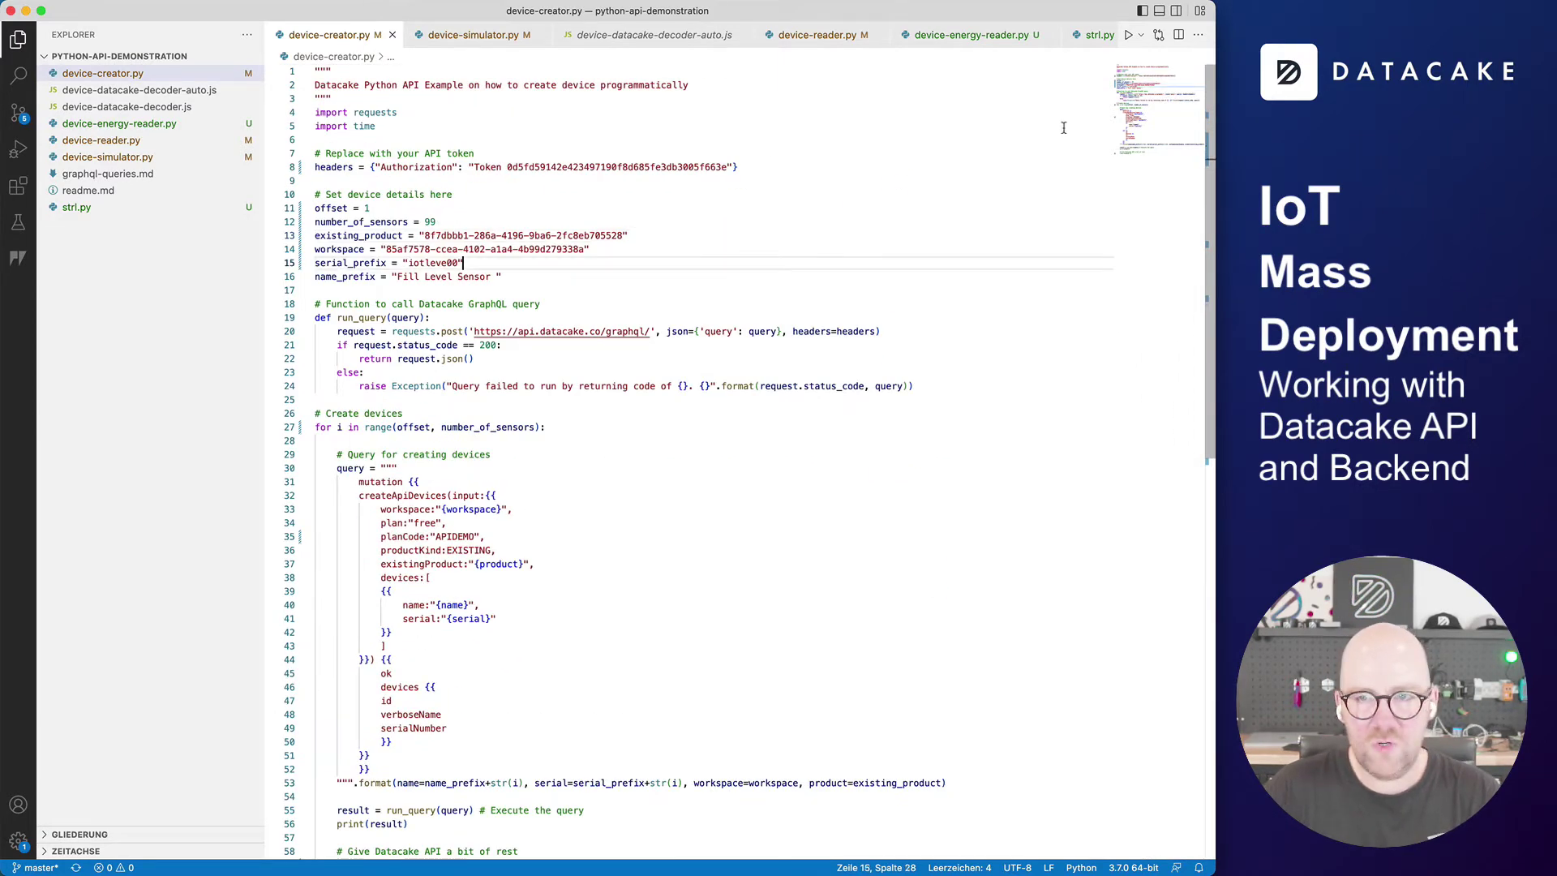
{"action": "left_click", "coordinate": [1129, 36]}
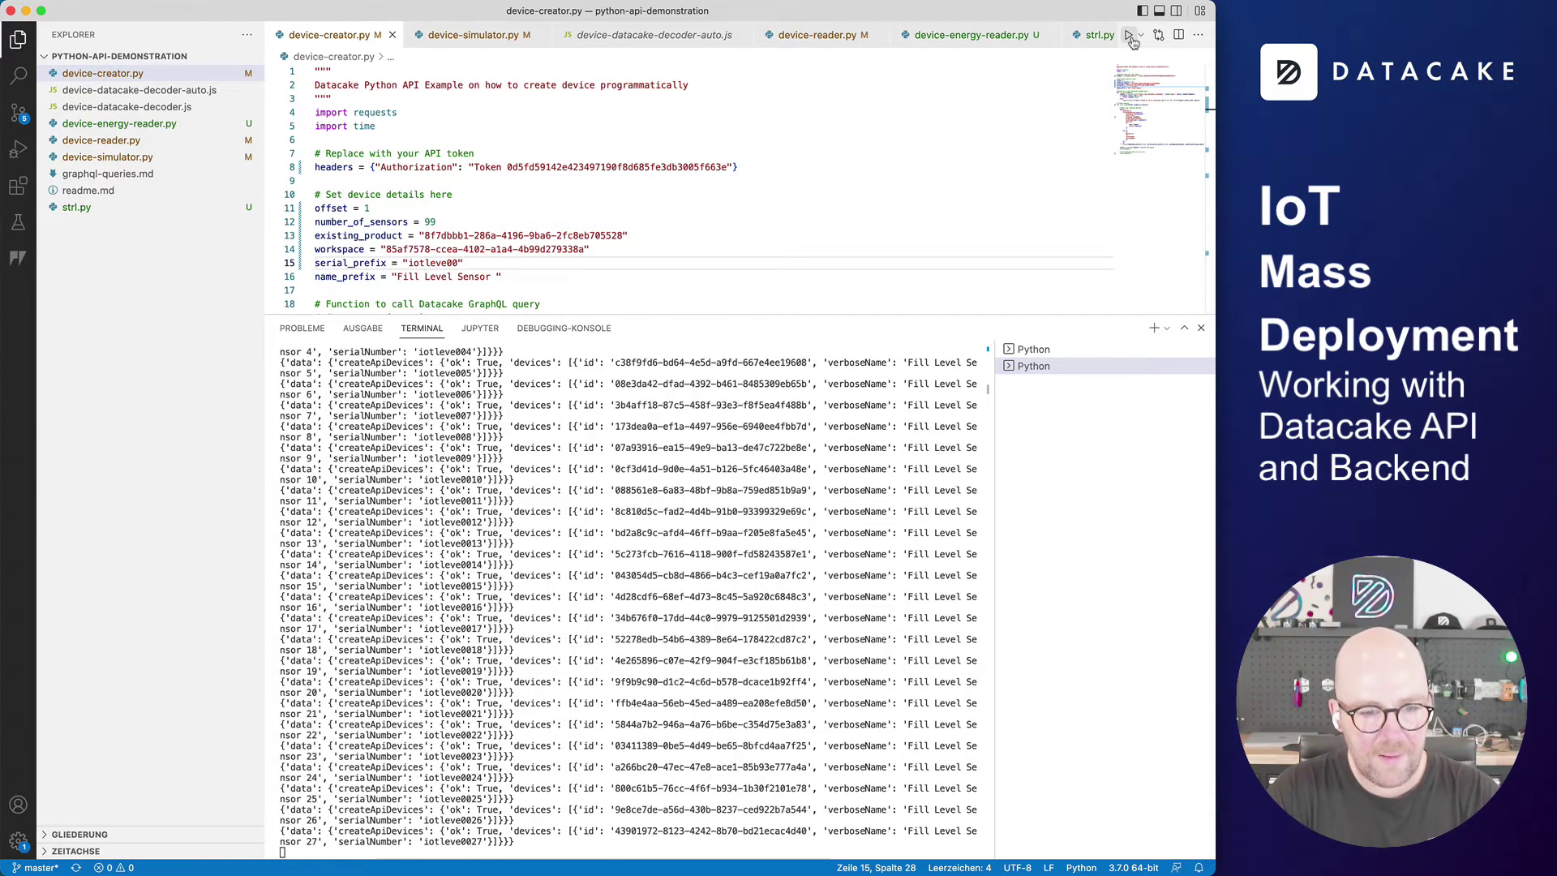
{"action": "scroll", "coordinate": [834, 138], "scroll_direction": "down", "scroll_amount": 10}
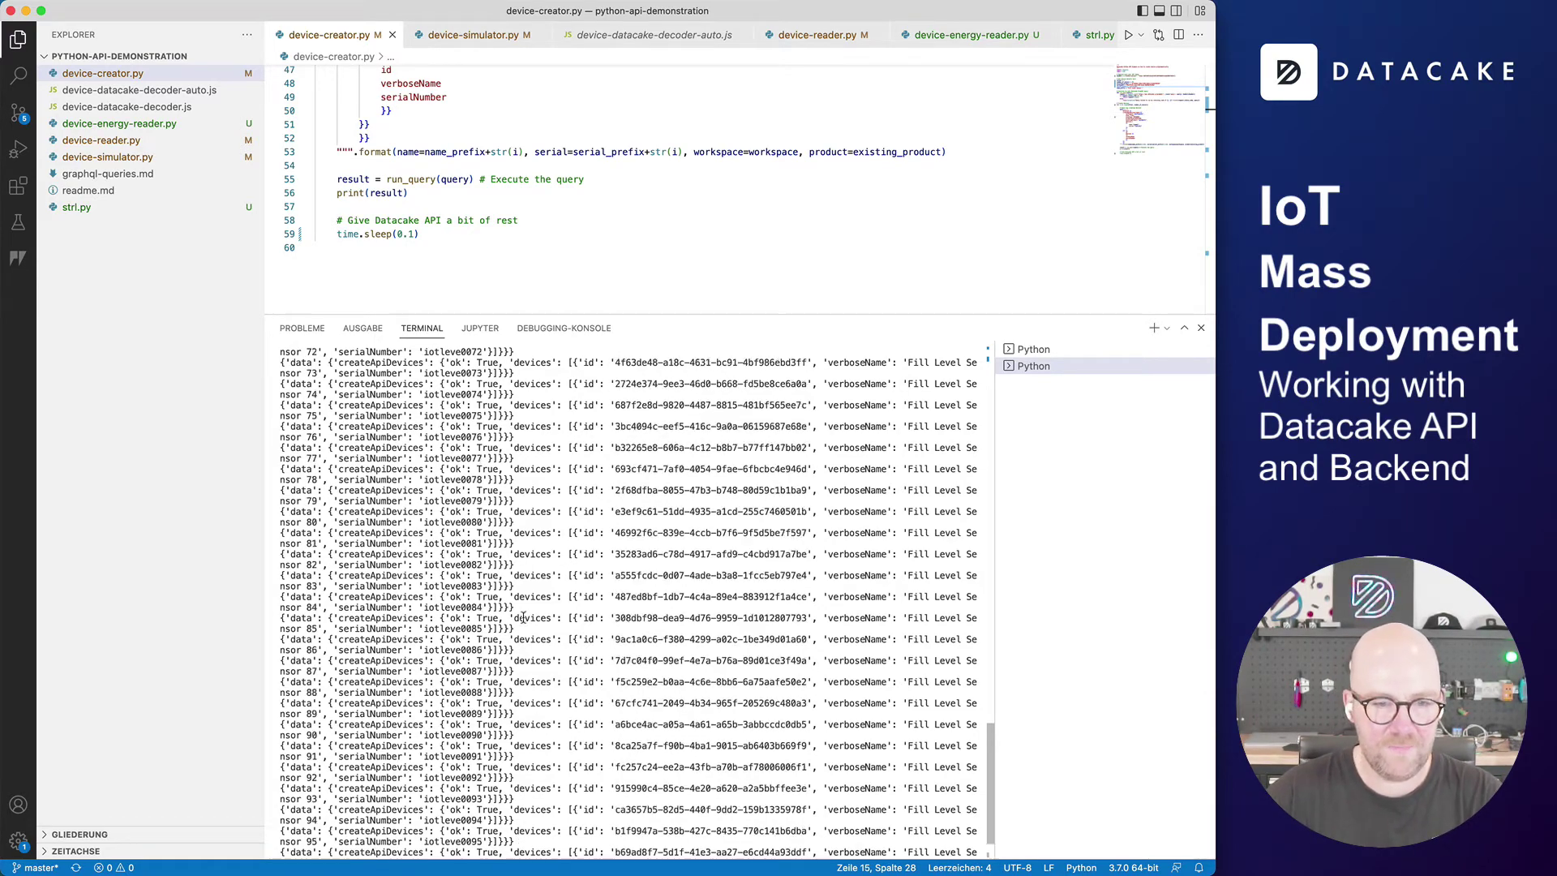
{"action": "scroll", "coordinate": [524, 616], "scroll_direction": "up", "scroll_amount": 20}
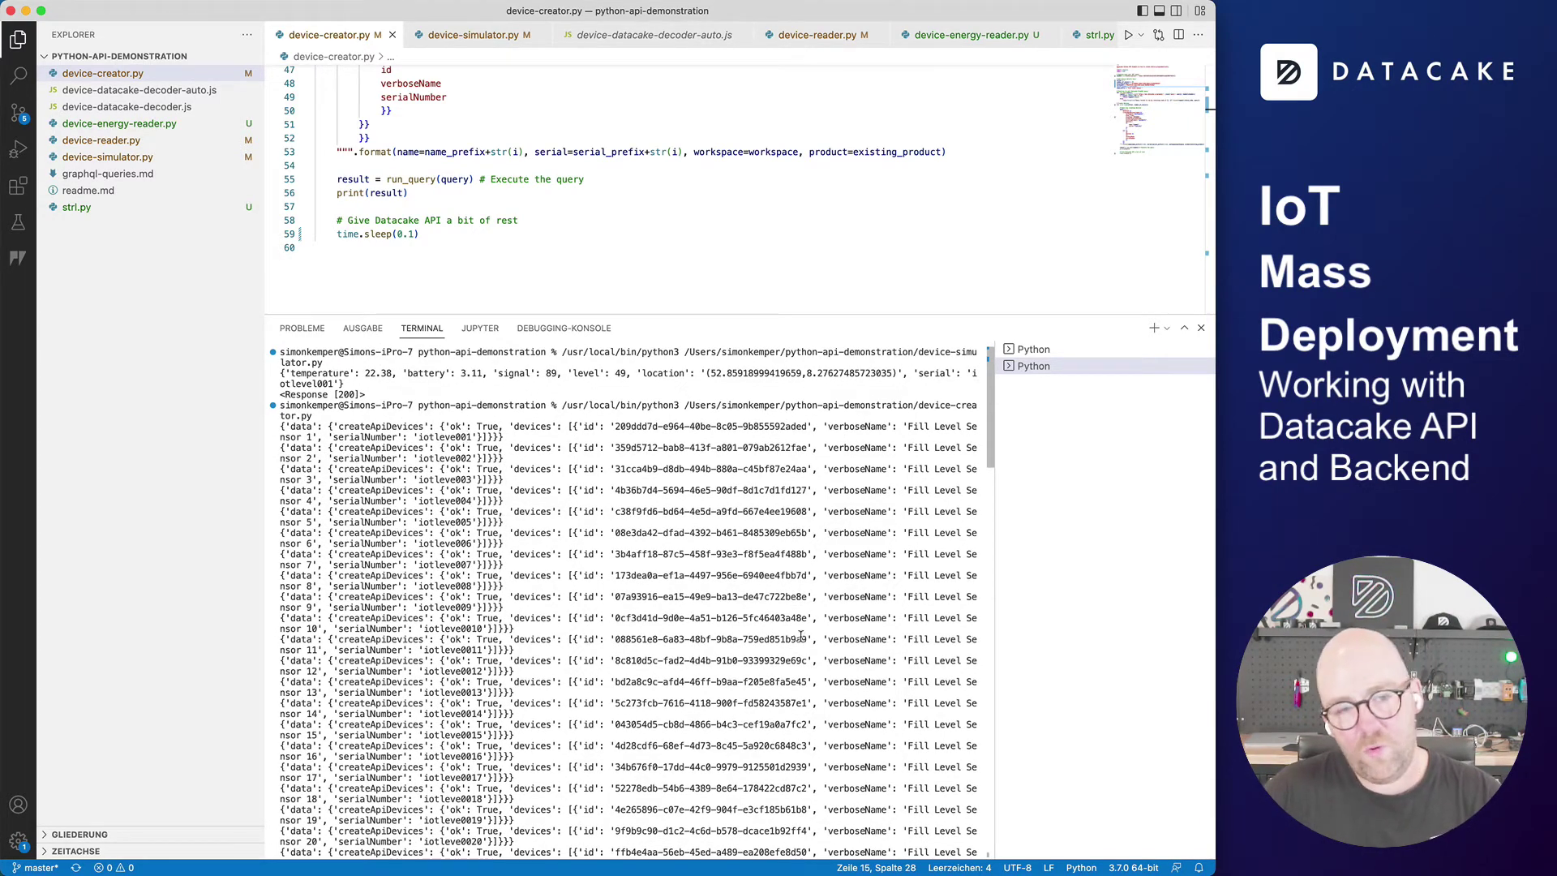
{"action": "double_click", "coordinate": [459, 437]}
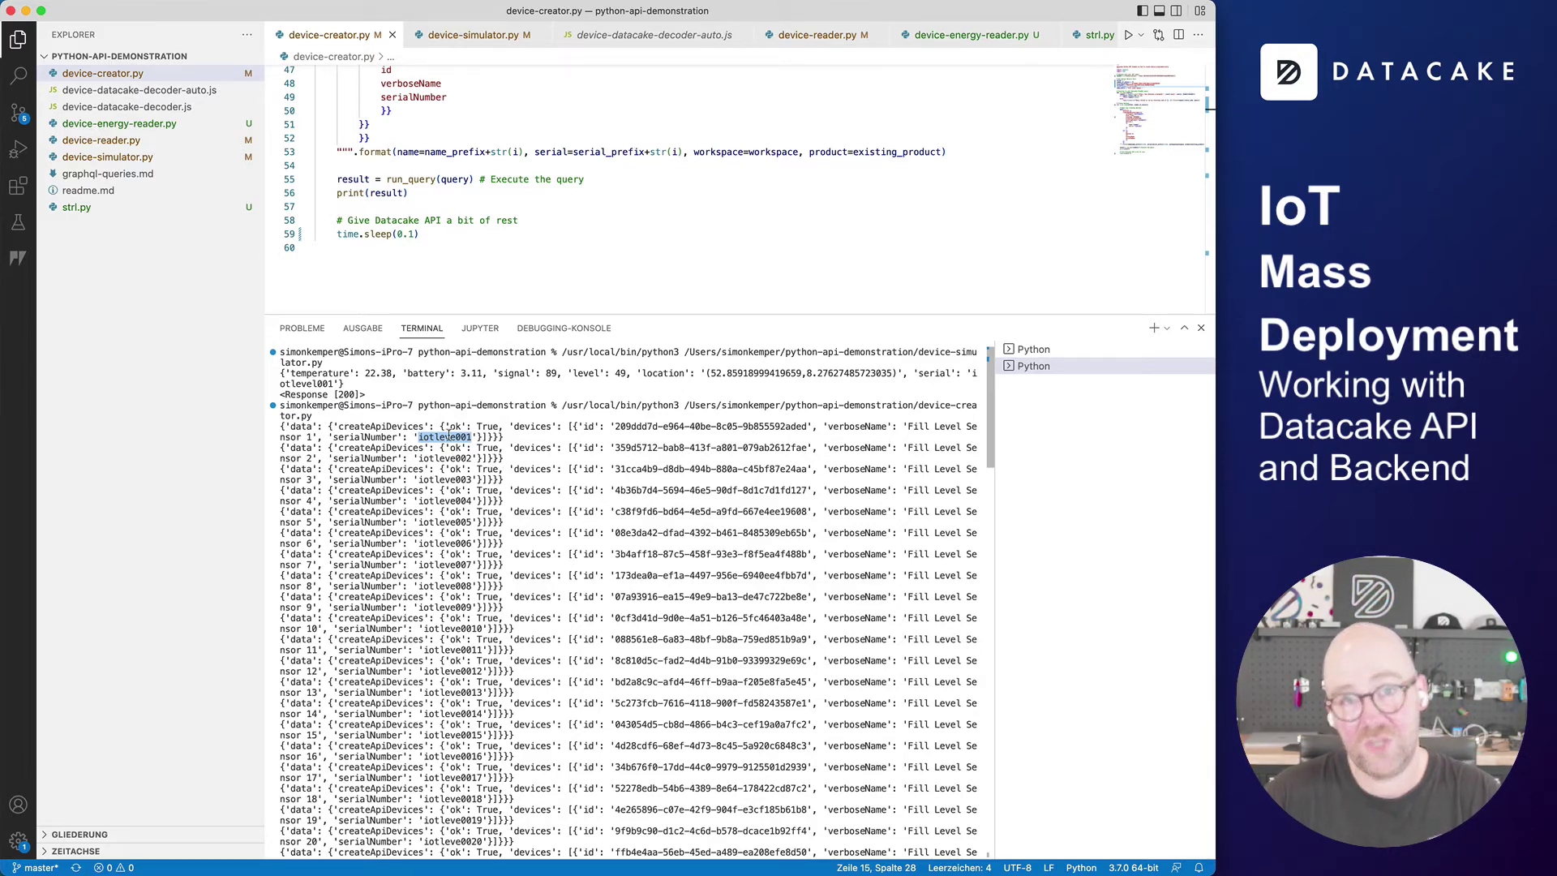
Scroll through the Datacake Devices list of 99 Fill Level Sensors to the bottom and back
{"action": "key", "text": "super+Tab"}
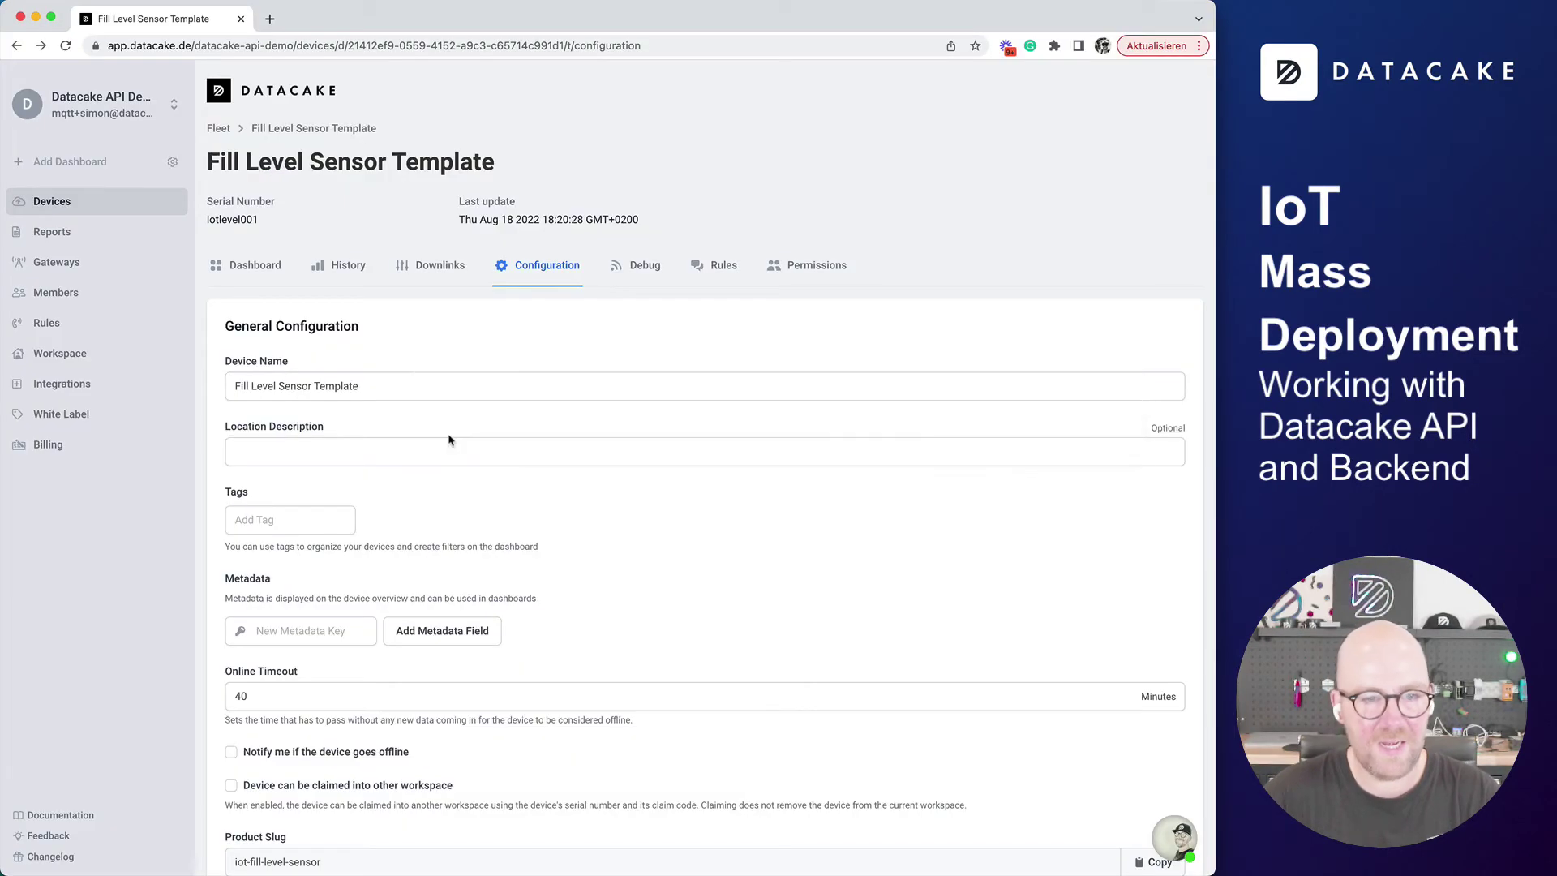
{"action": "left_click", "coordinate": [101, 205]}
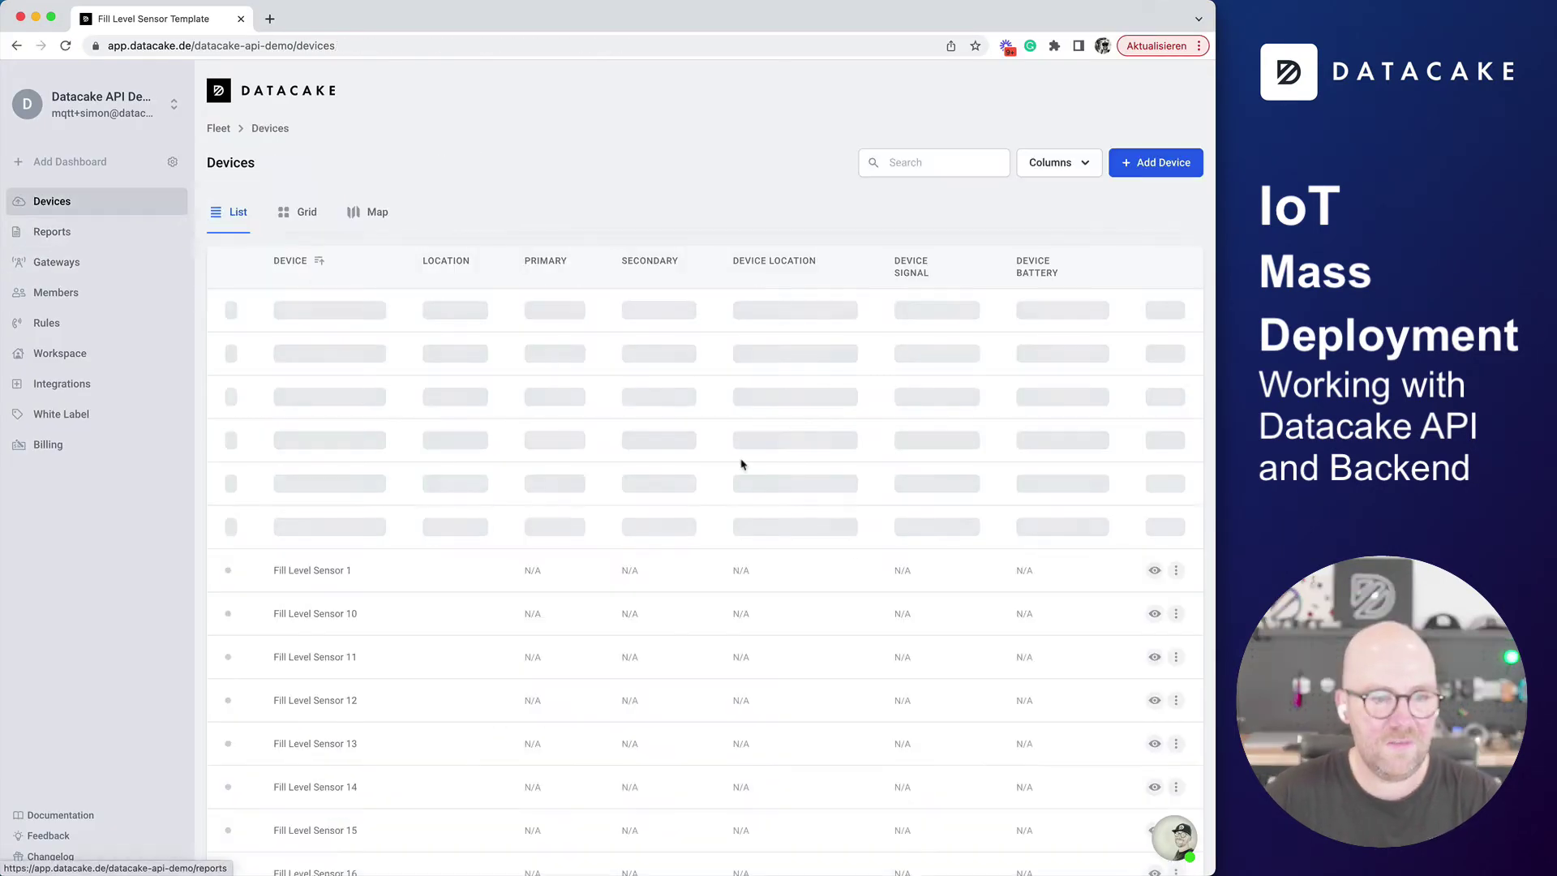
{"action": "scroll", "coordinate": [467, 556], "scroll_direction": "down", "scroll_amount": 10}
{"action": "scroll", "coordinate": [469, 555], "scroll_direction": "down", "scroll_amount": 20}
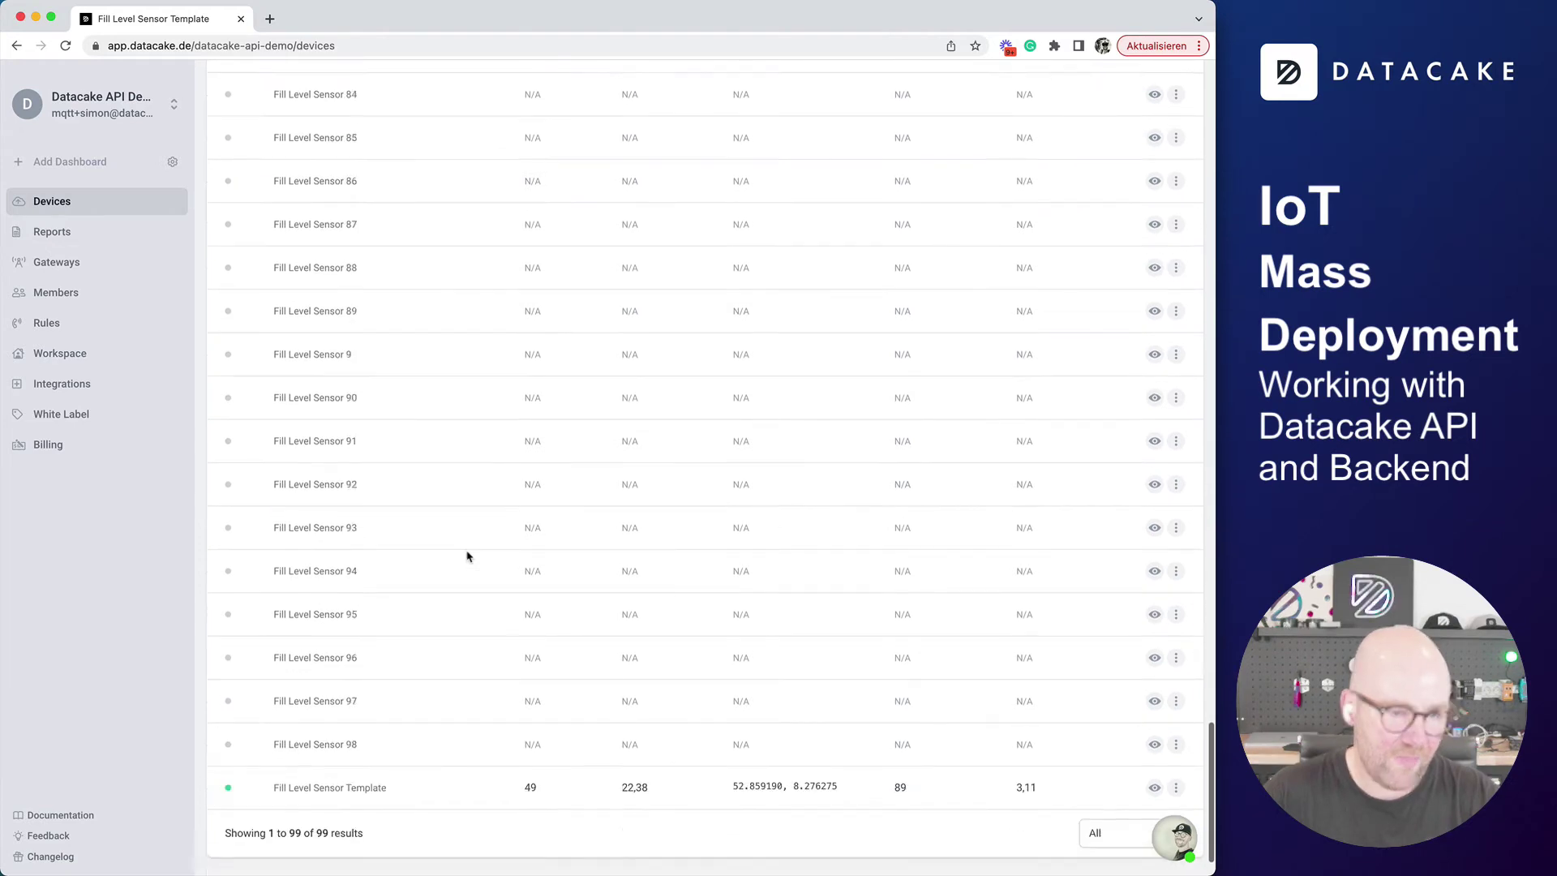
{"action": "mouse_move", "coordinate": [317, 820]}
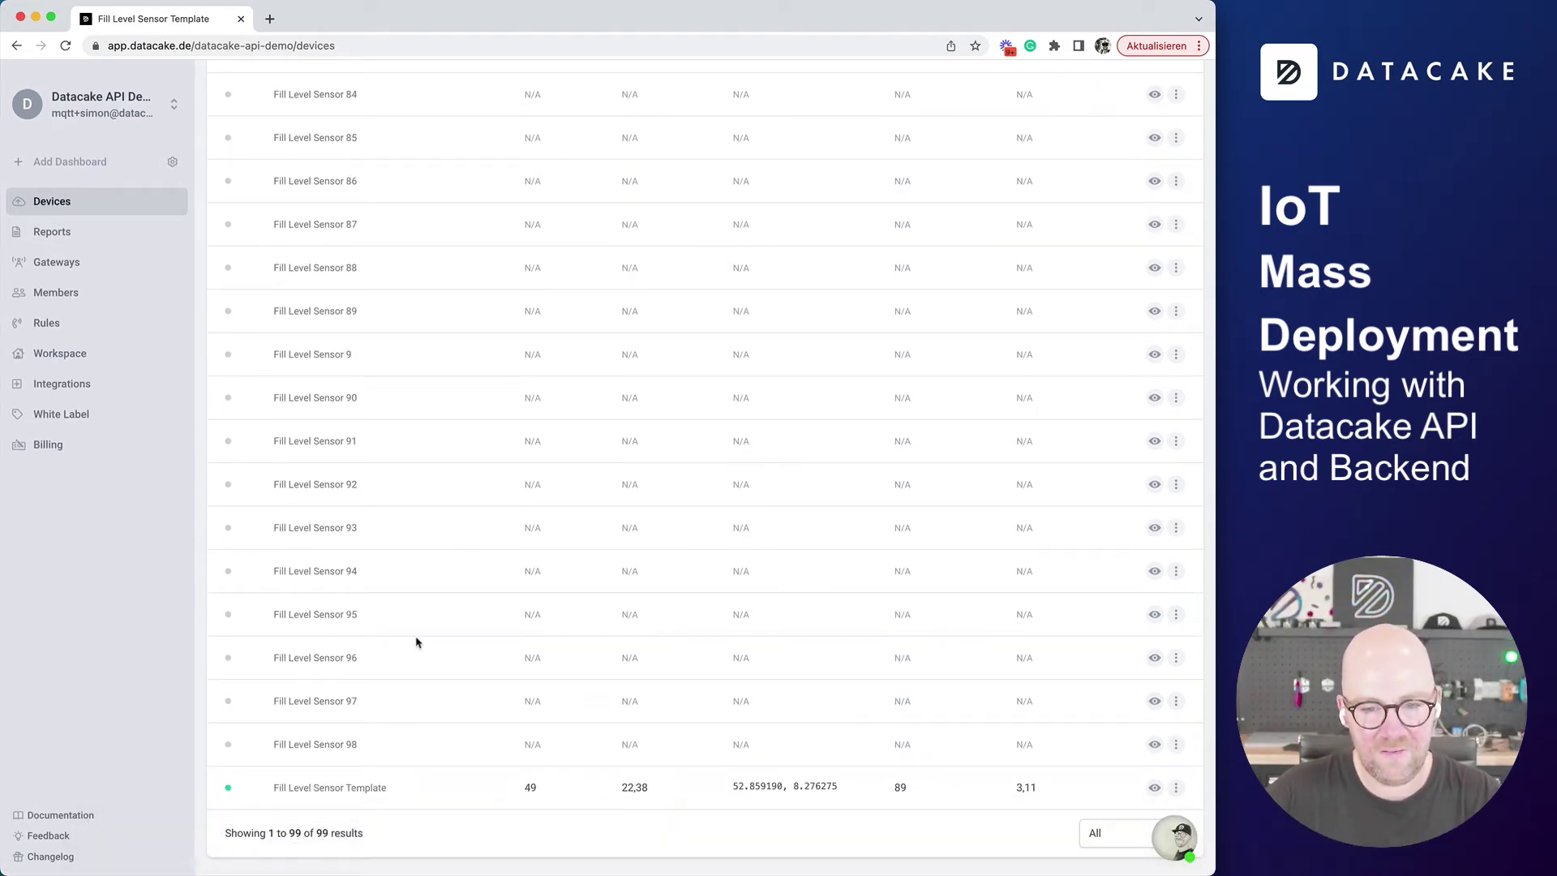
{"action": "scroll", "coordinate": [416, 642], "scroll_direction": "up", "scroll_amount": 20}
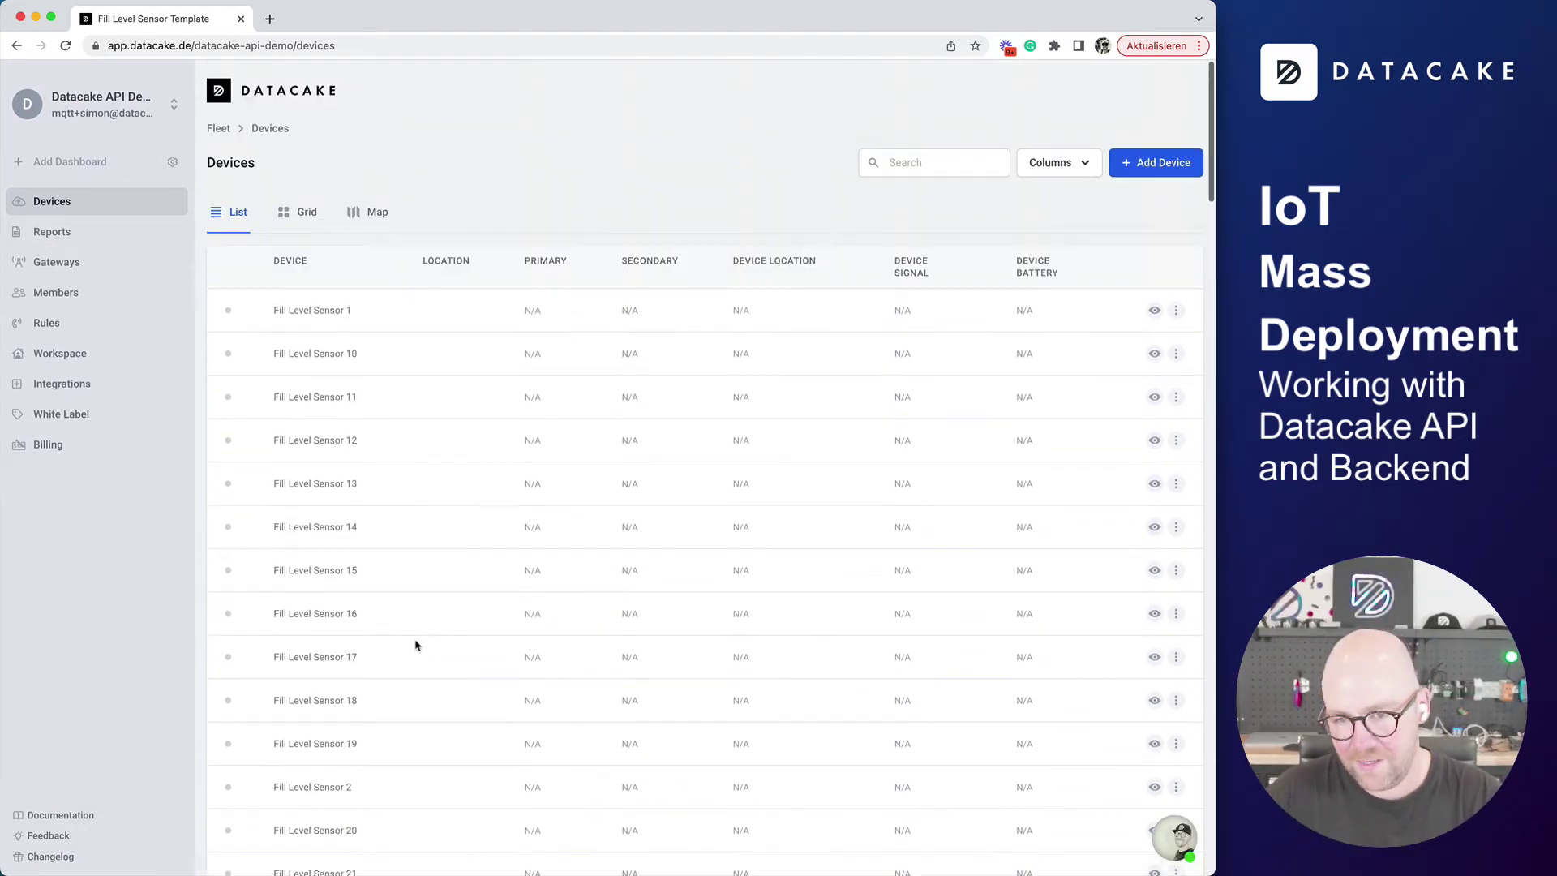
{"action": "scroll", "coordinate": [418, 649], "scroll_direction": "down", "scroll_amount": 20}
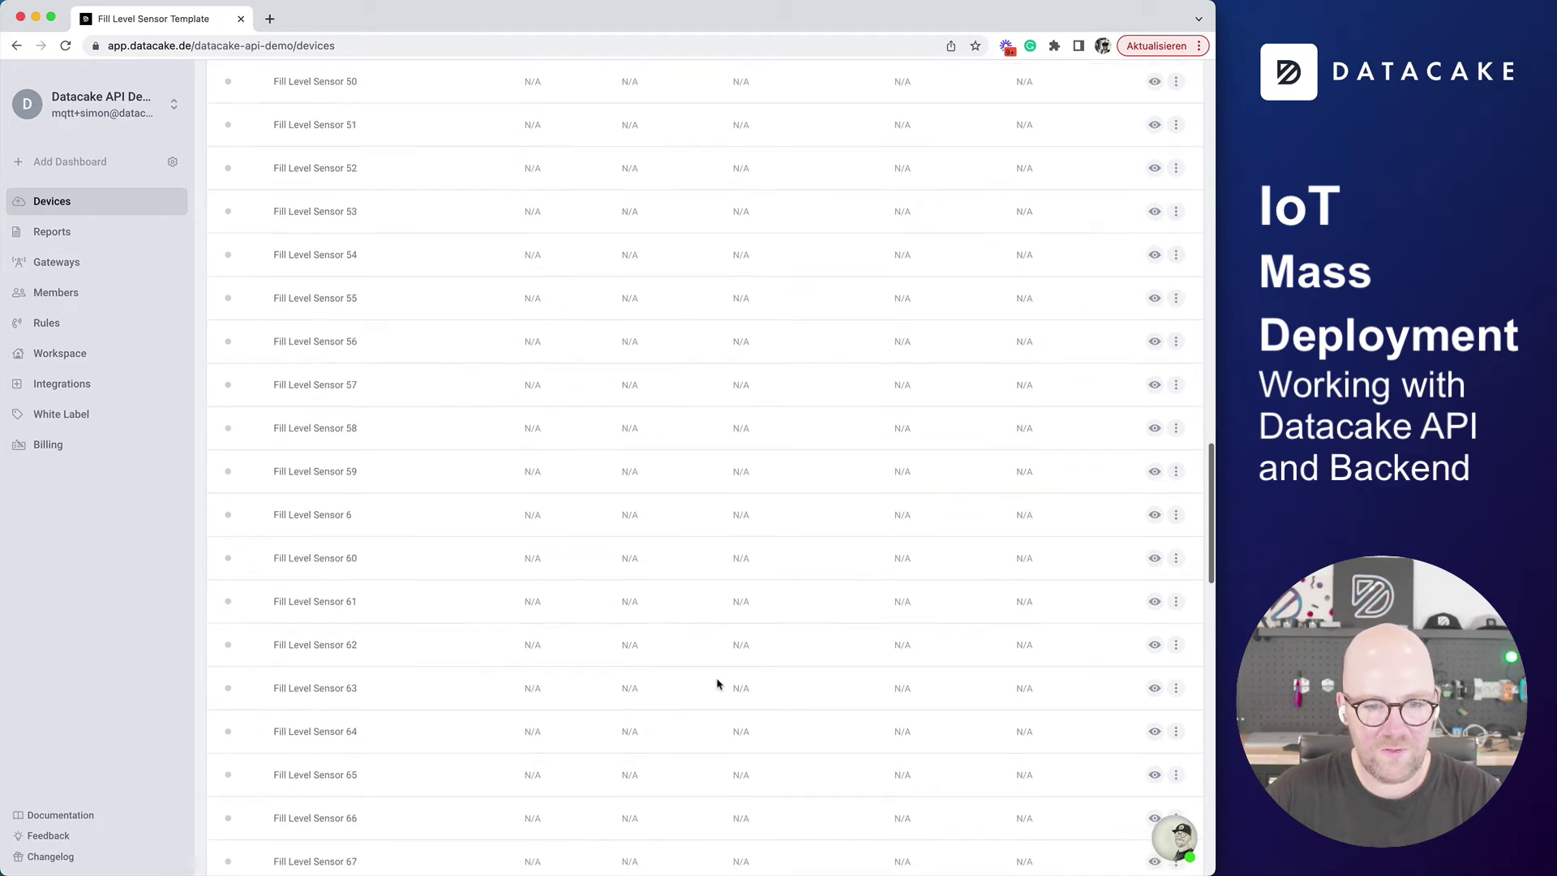
{"action": "scroll", "coordinate": [616, 746], "scroll_direction": "down", "scroll_amount": 15}
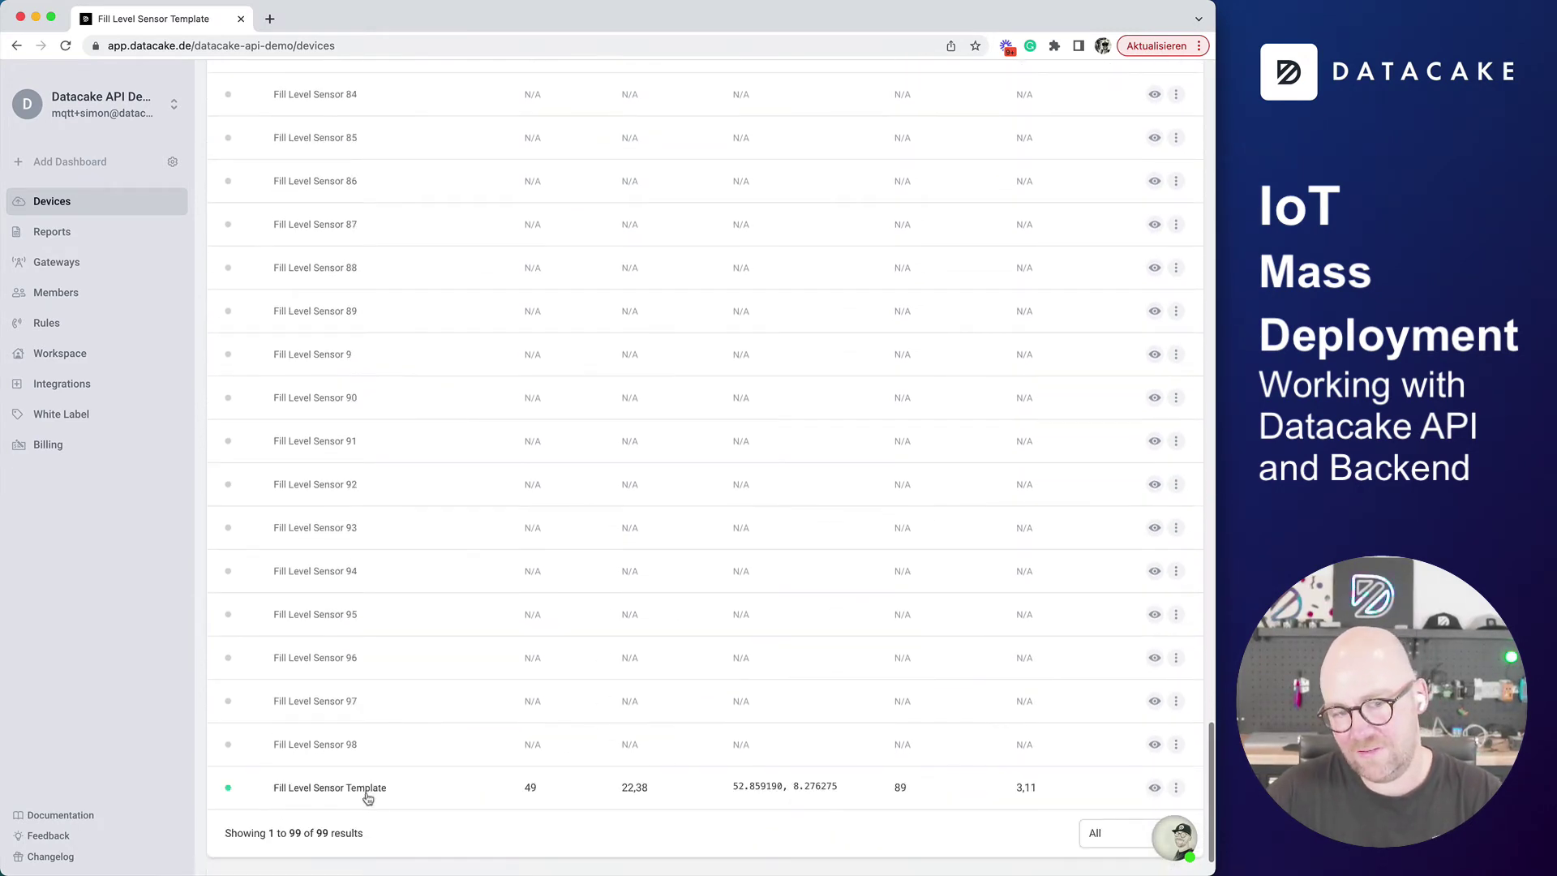
{"action": "scroll", "coordinate": [562, 801], "scroll_direction": "up", "scroll_amount": 15}
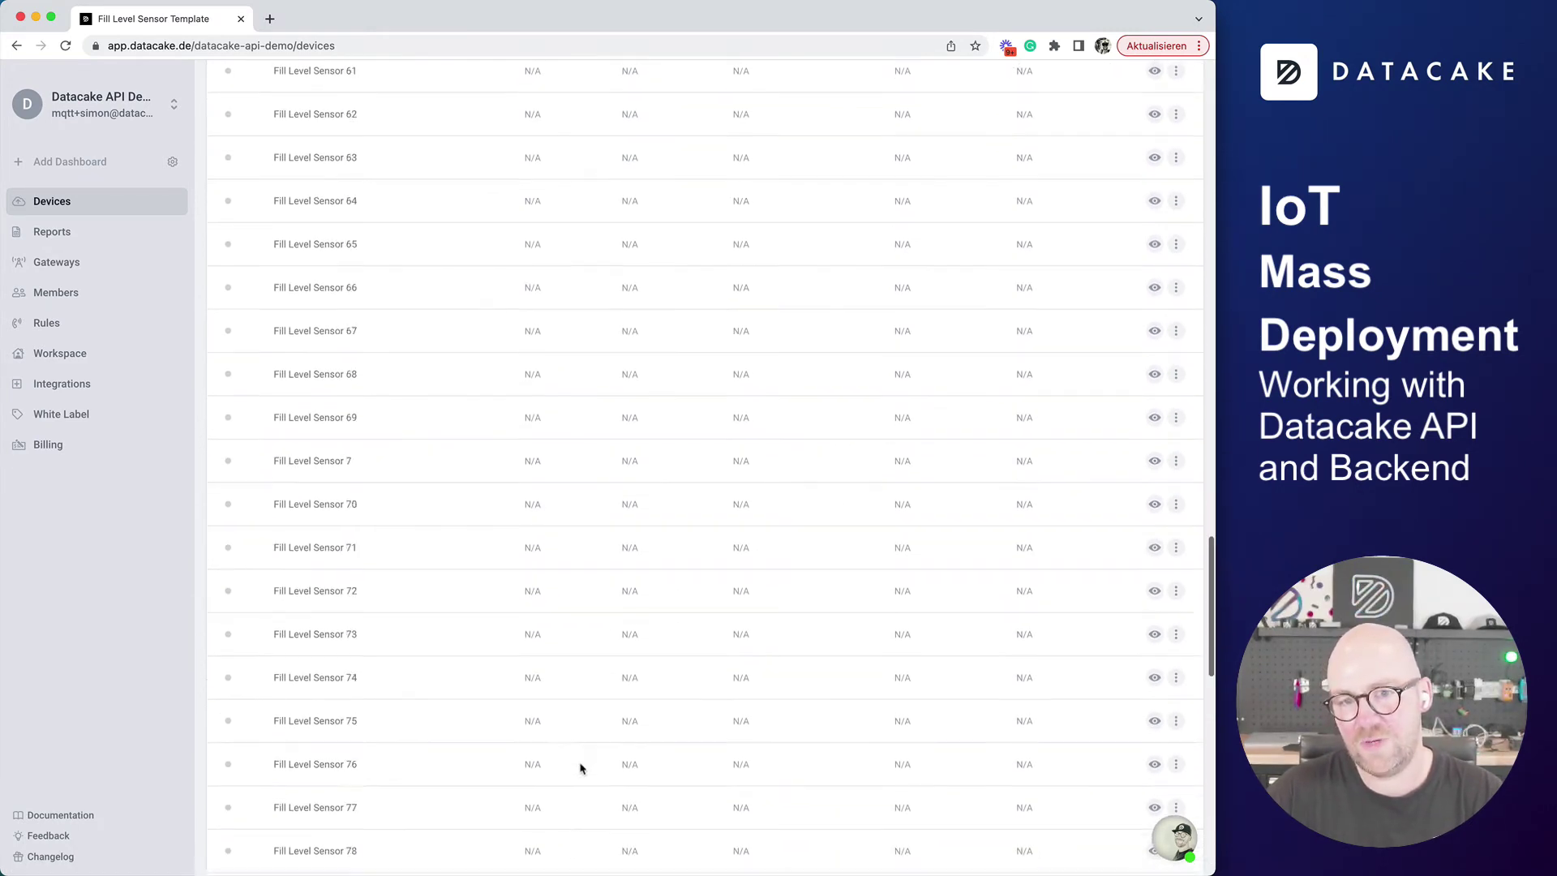
{"action": "scroll", "coordinate": [581, 767], "scroll_direction": "up", "scroll_amount": 10}
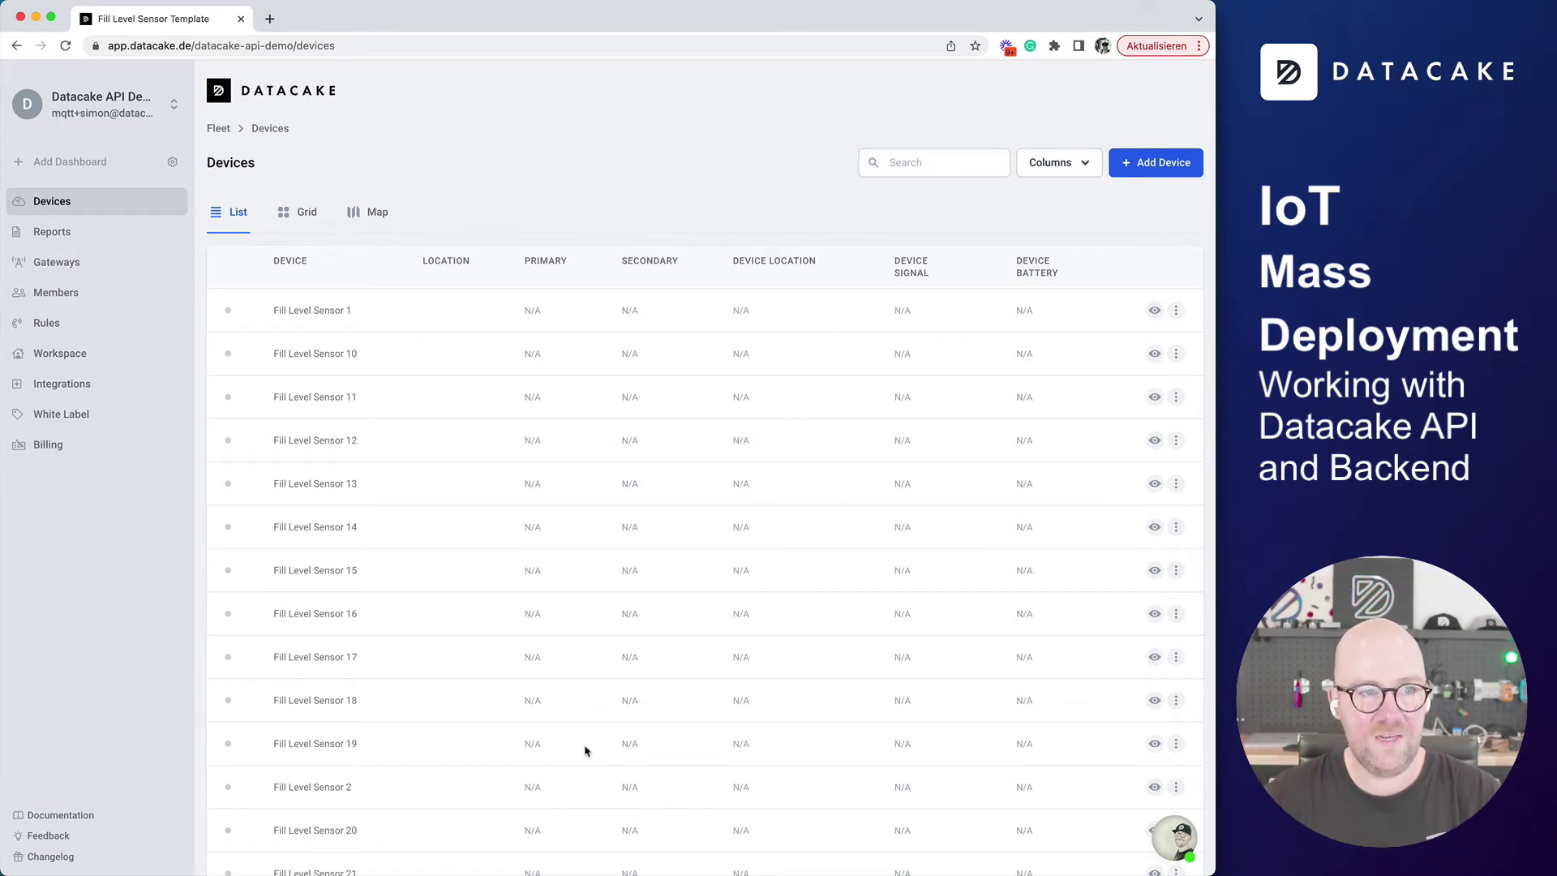
{"action": "scroll", "coordinate": [570, 524], "scroll_direction": "down", "scroll_amount": 8}
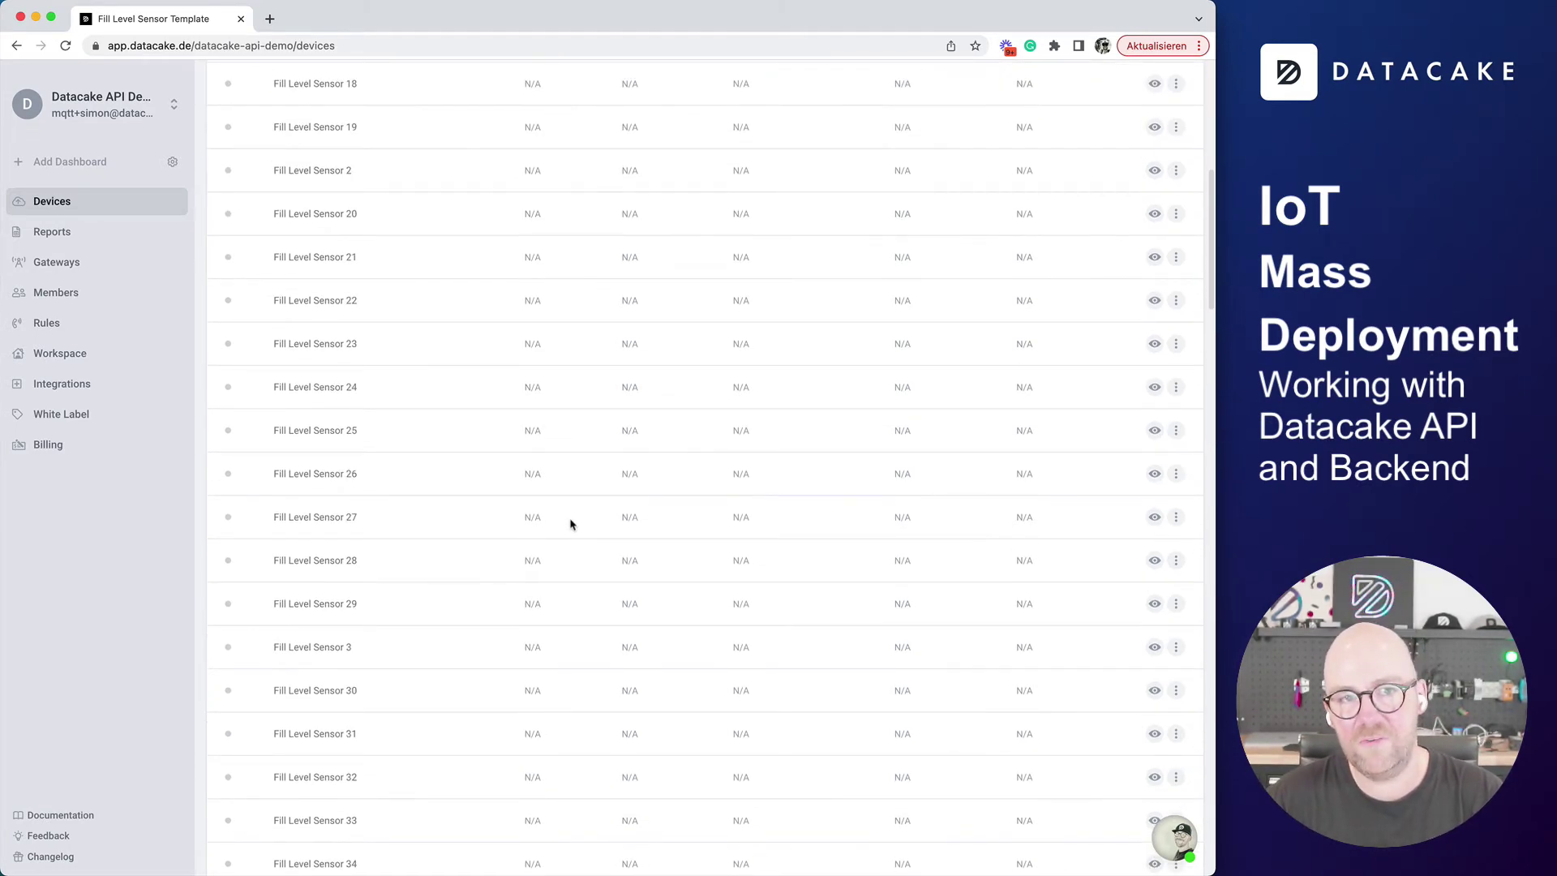
In device-simulator.py, fix the serial prefix to iotleve00 and set number_of_sensors to 100
{"action": "key", "text": "super+Tab"}
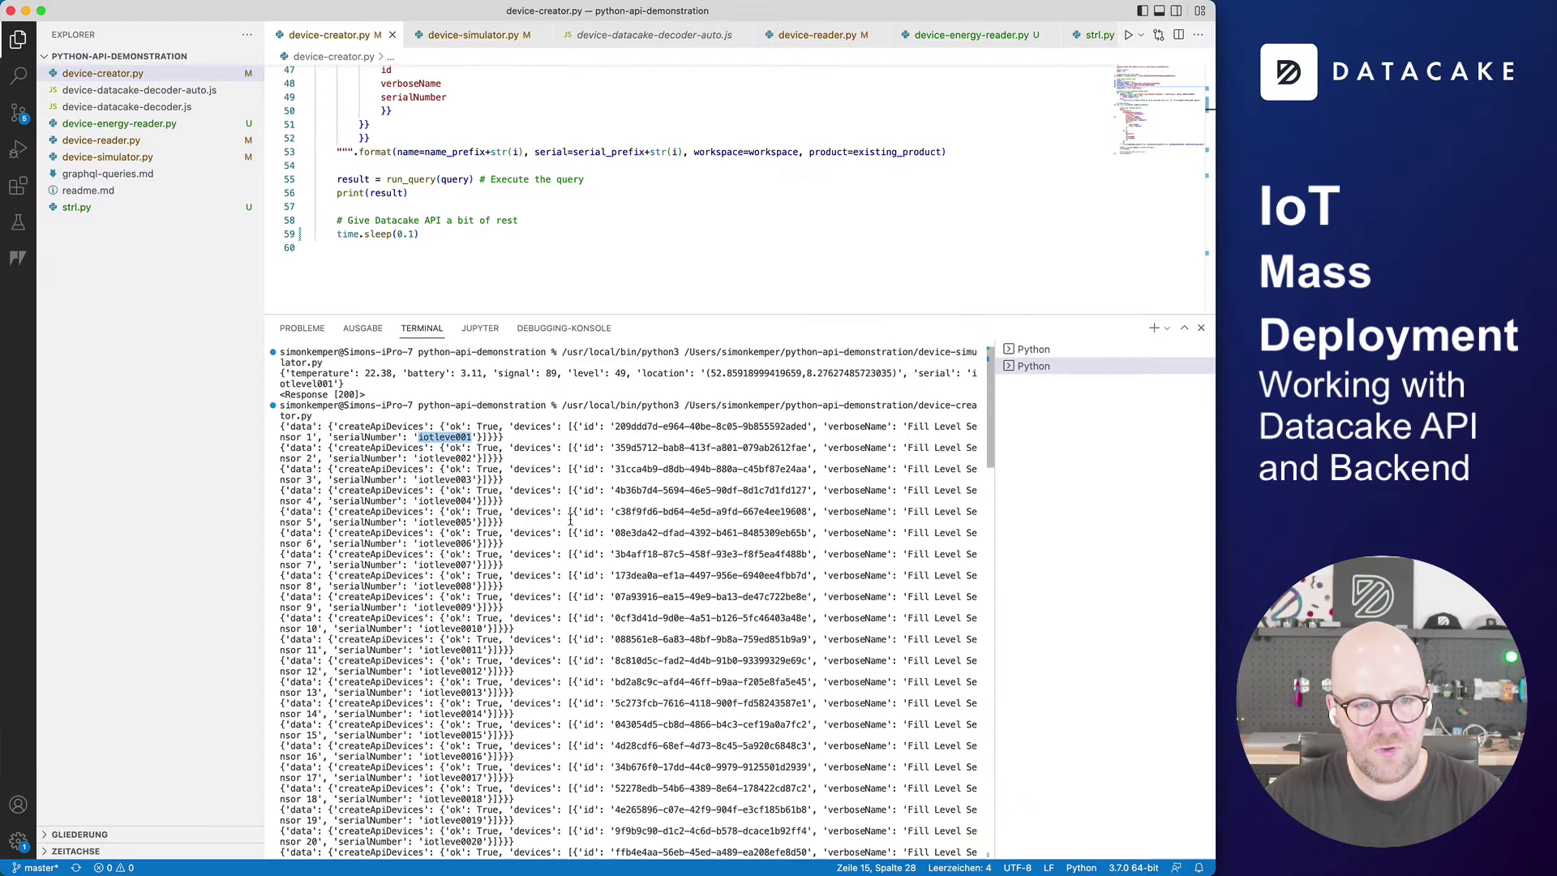
{"action": "left_click", "coordinate": [1201, 330]}
{"action": "left_click", "coordinate": [101, 159]}
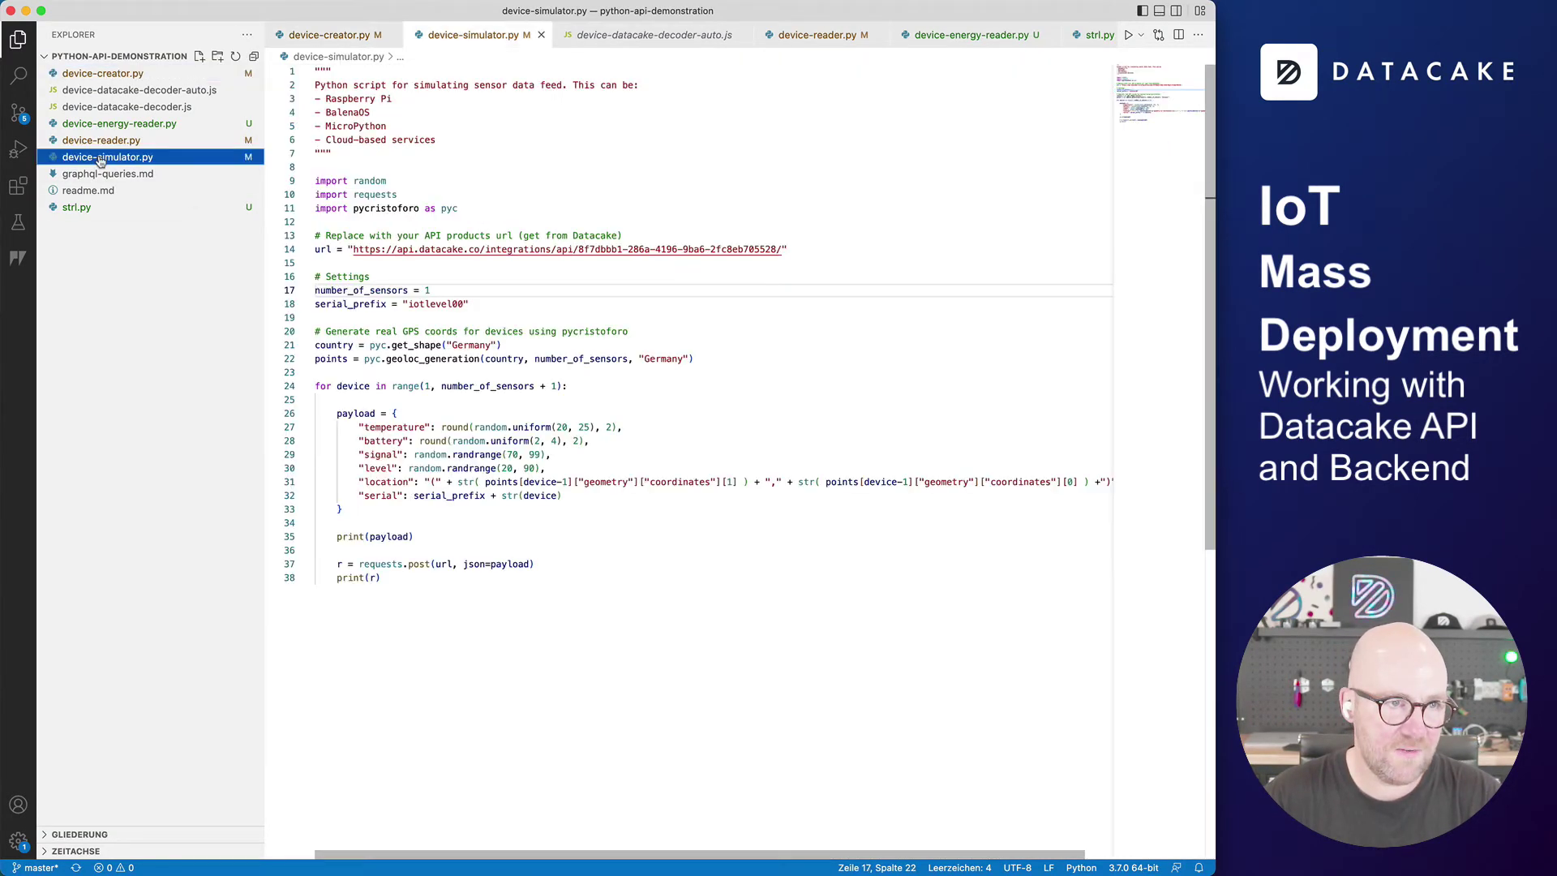
{"action": "left_click", "coordinate": [452, 304]}
{"action": "key", "text": "BackSpace"}
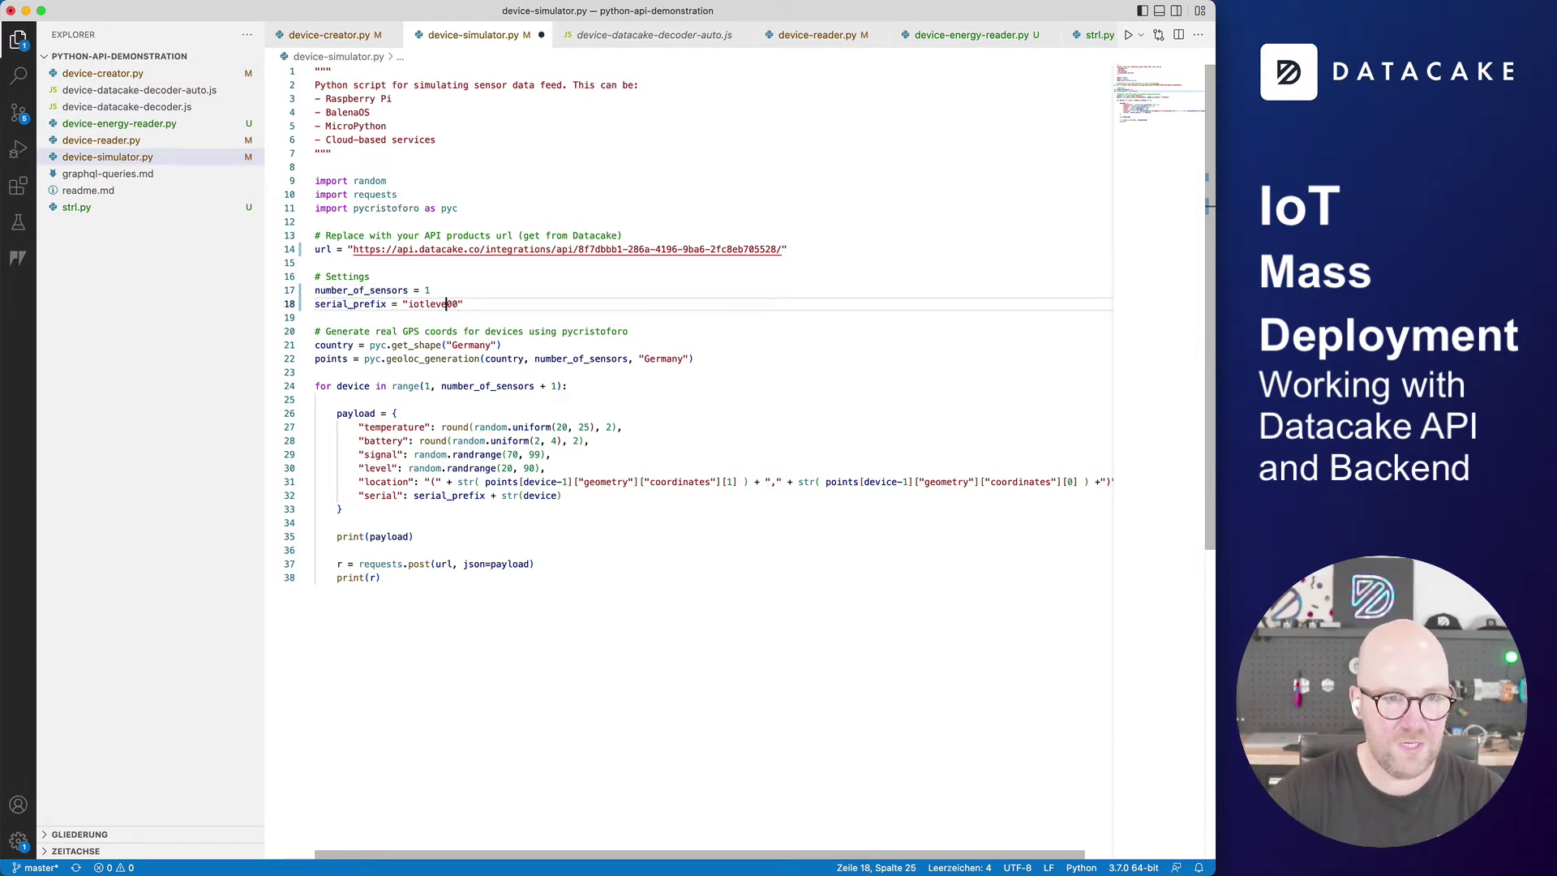
{"action": "left_click", "coordinate": [467, 292]}
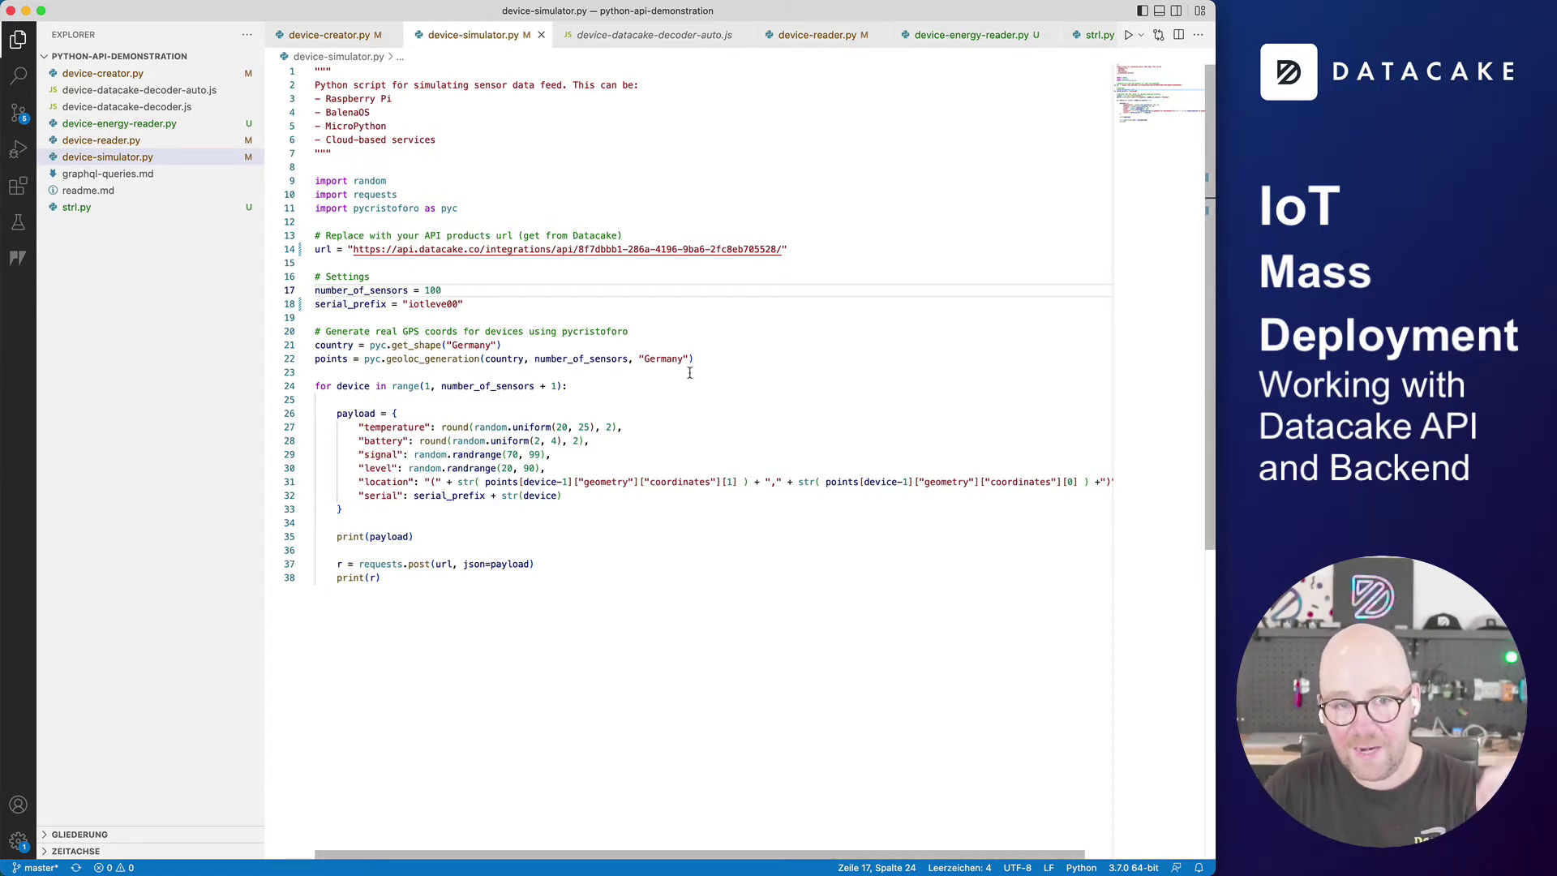
Run device-simulator.py to post readings for 100 sensors, then return to Datacake
{"action": "left_click_drag", "start_coordinate": [820, 252], "coordinate": [314, 249]}
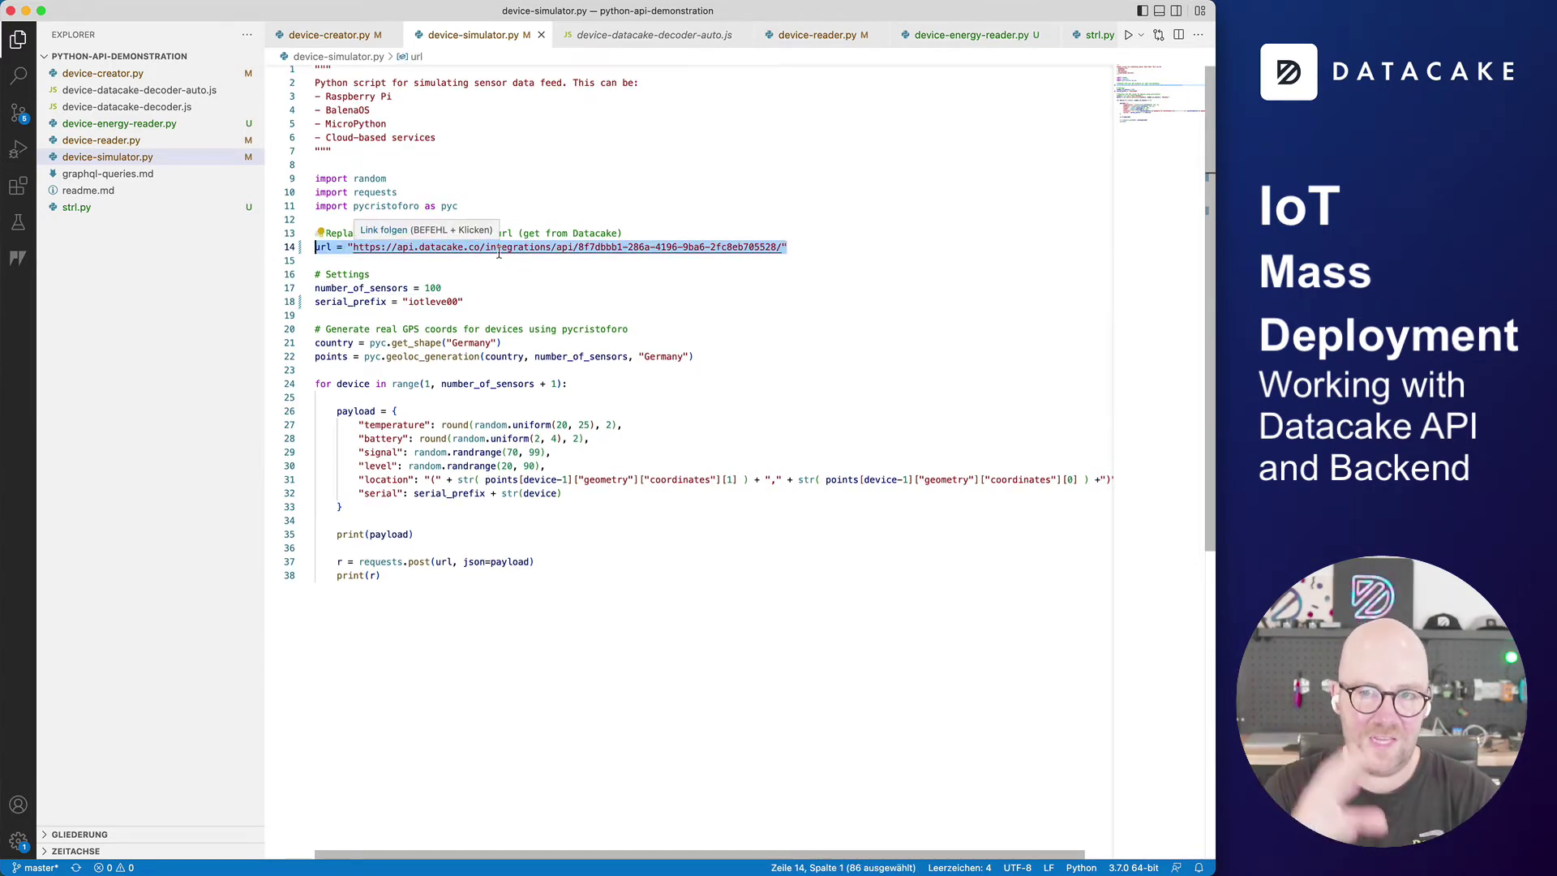
{"action": "left_click", "coordinate": [1128, 37]}
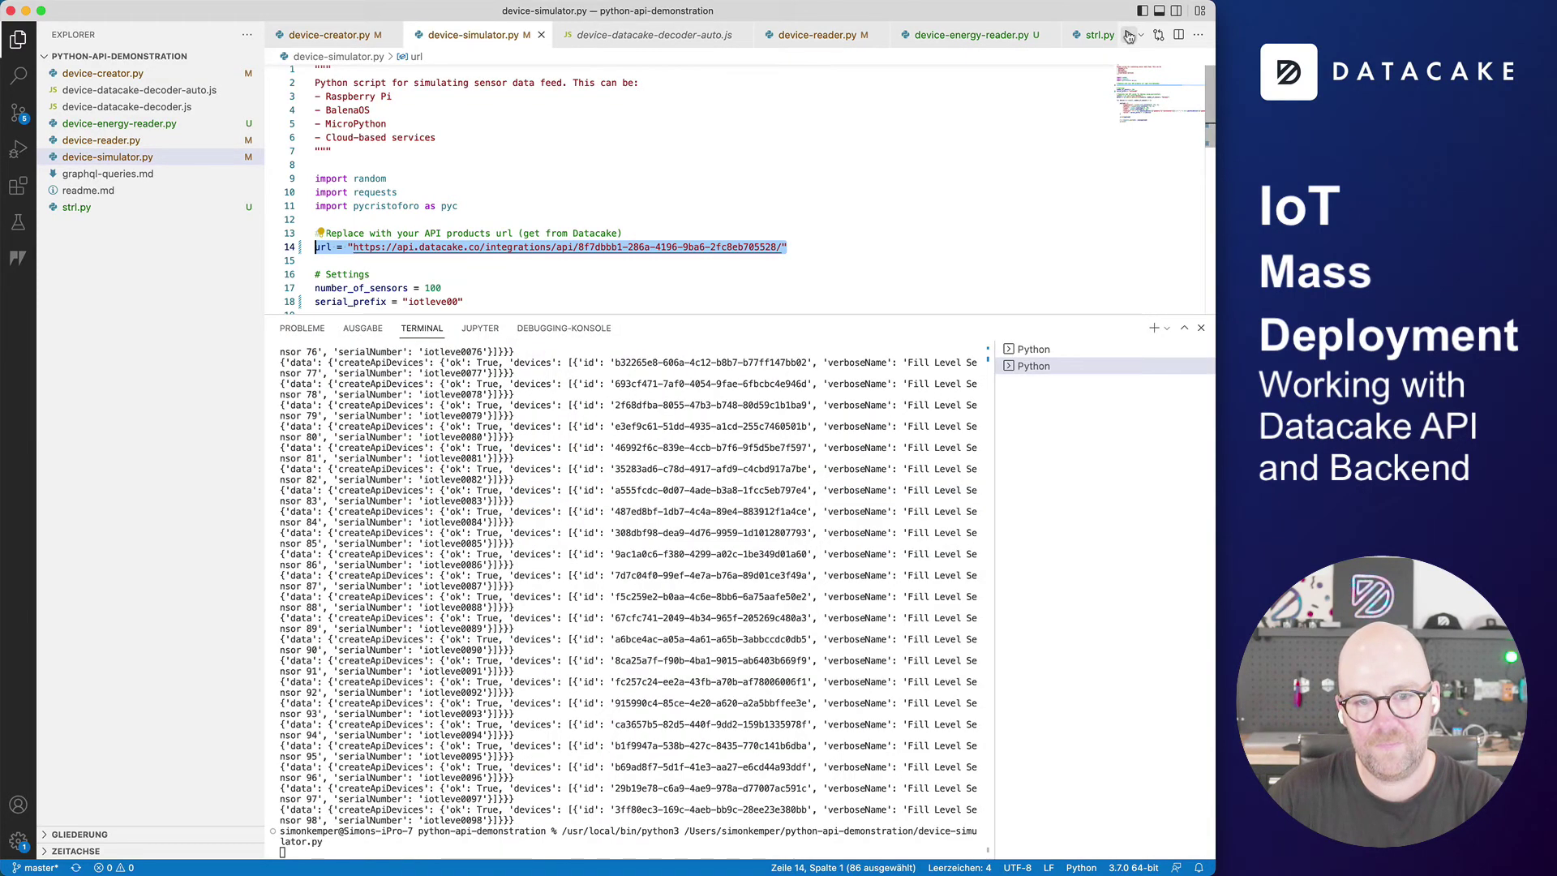
{"action": "left_click", "coordinate": [646, 166]}
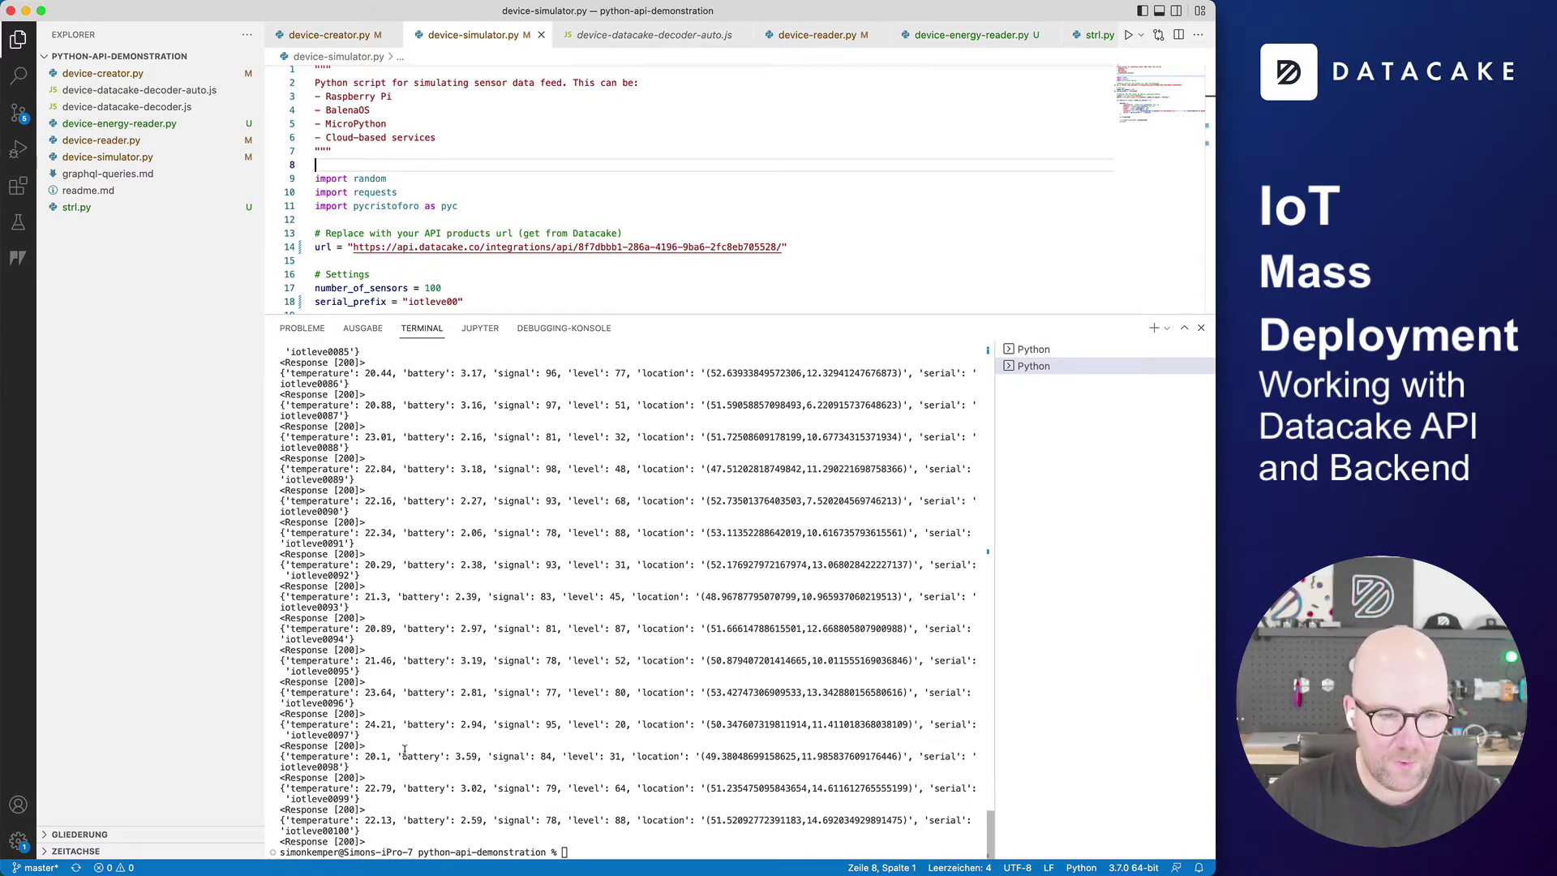
{"action": "scroll", "coordinate": [454, 713], "scroll_direction": "up", "scroll_amount": 5}
{"action": "scroll", "coordinate": [468, 707], "scroll_direction": "down", "scroll_amount": 5}
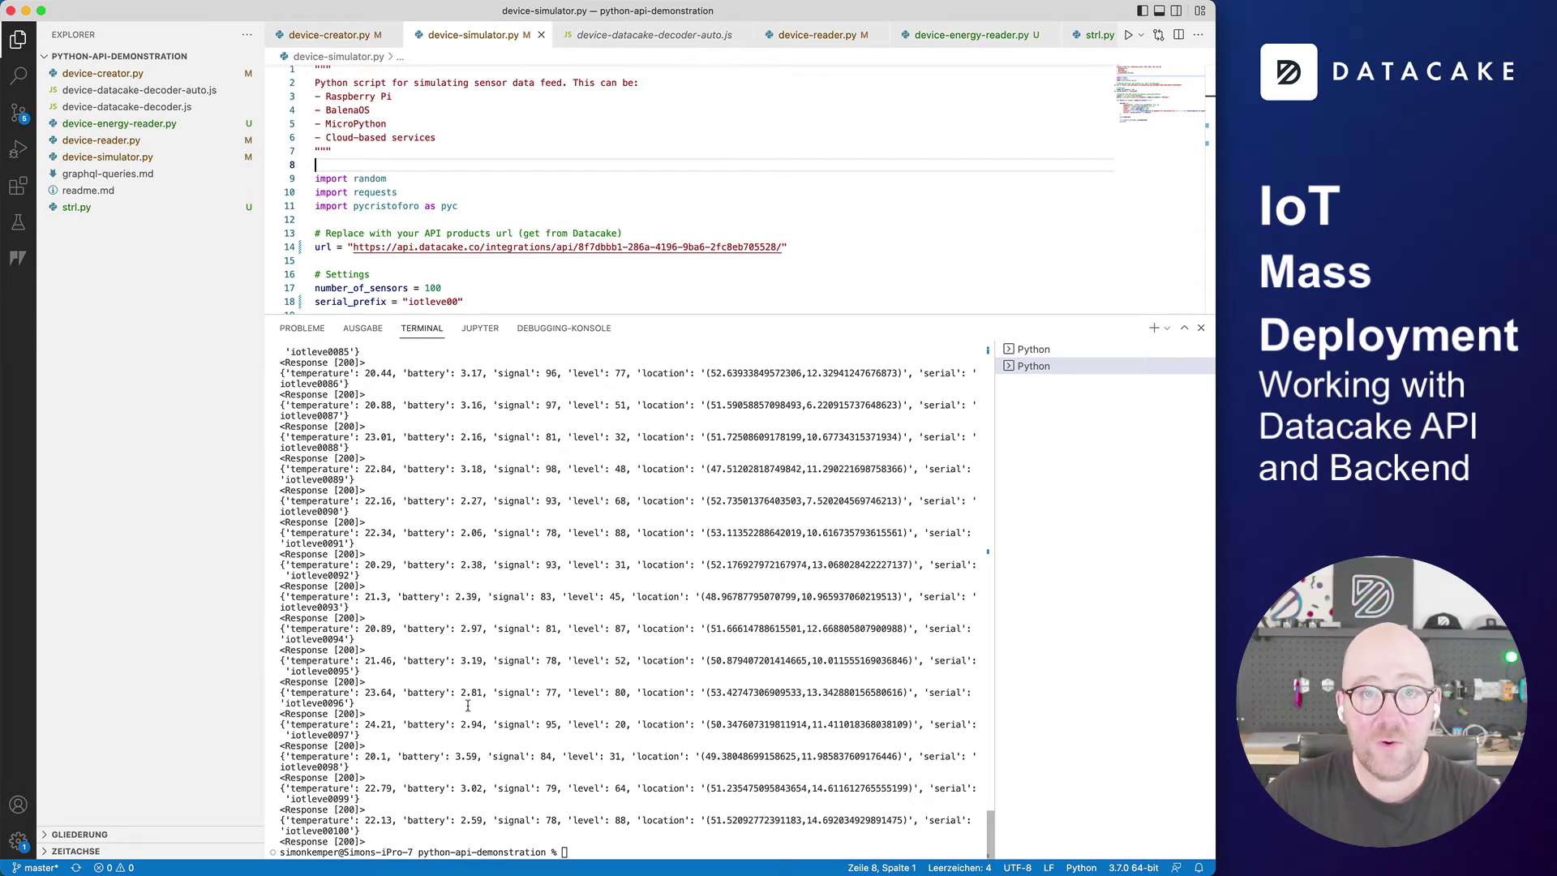
{"action": "key", "text": "super+Tab"}
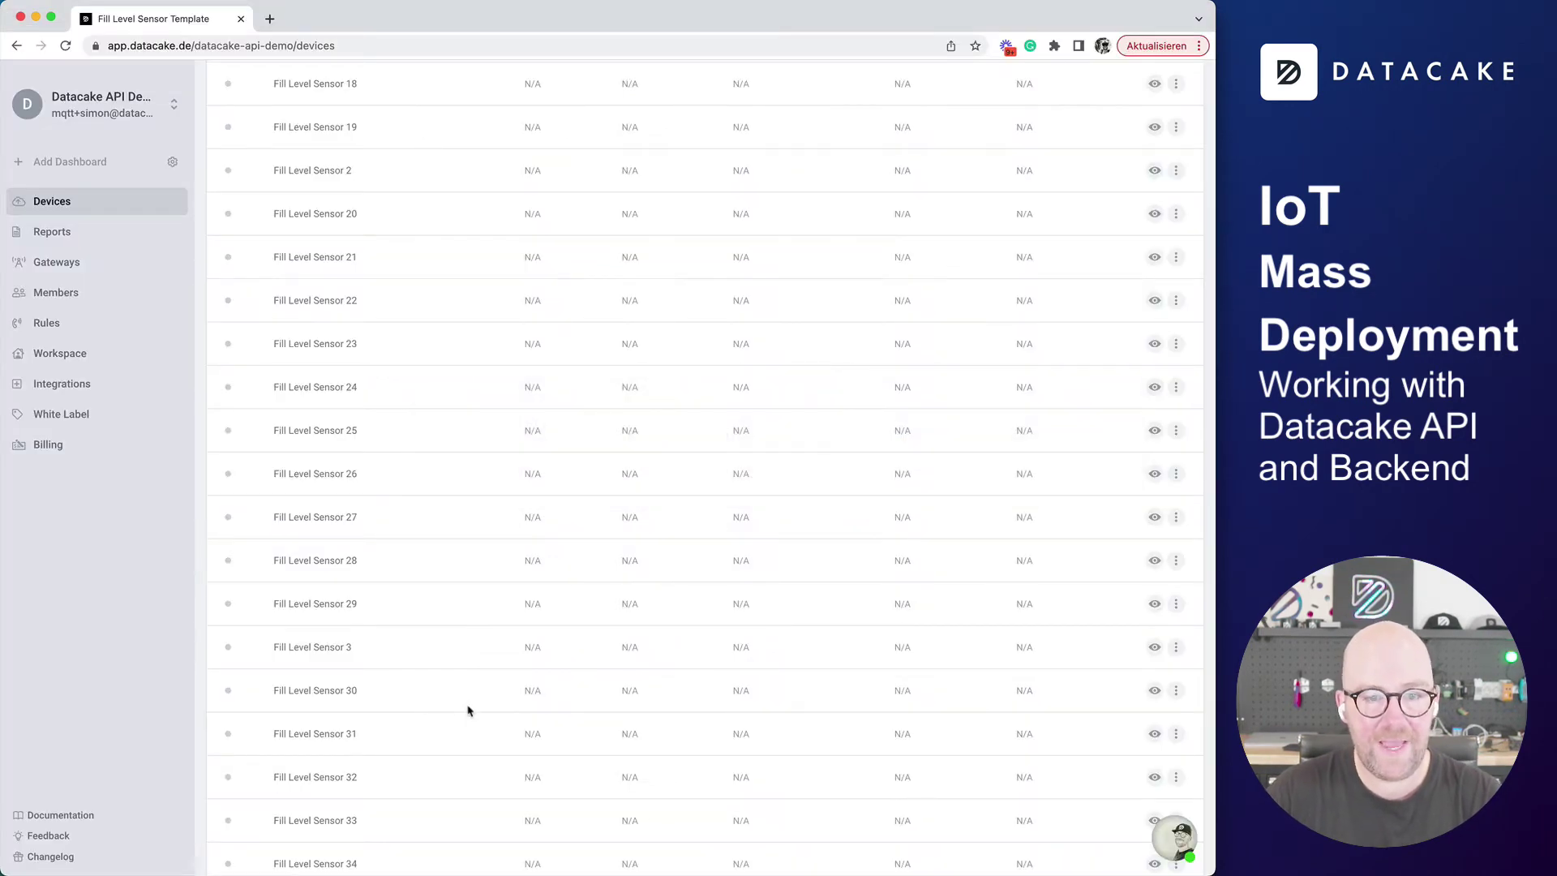
Reload the devices list to show the sensors' latest readings
{"action": "scroll", "coordinate": [468, 711], "scroll_direction": "up", "scroll_amount": 10}
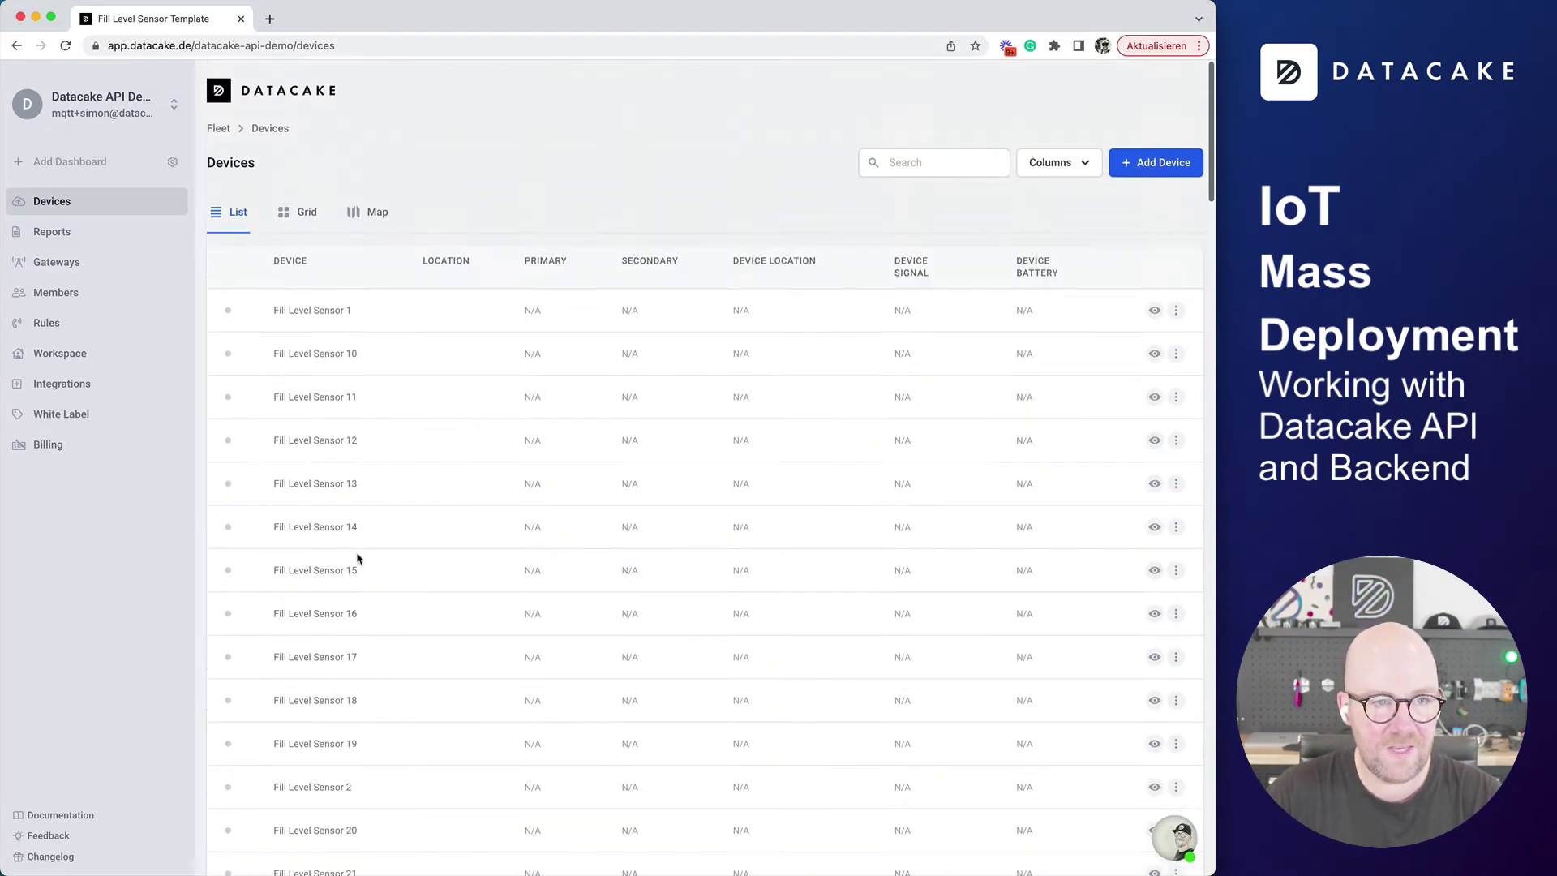
{"action": "left_click", "coordinate": [67, 46]}
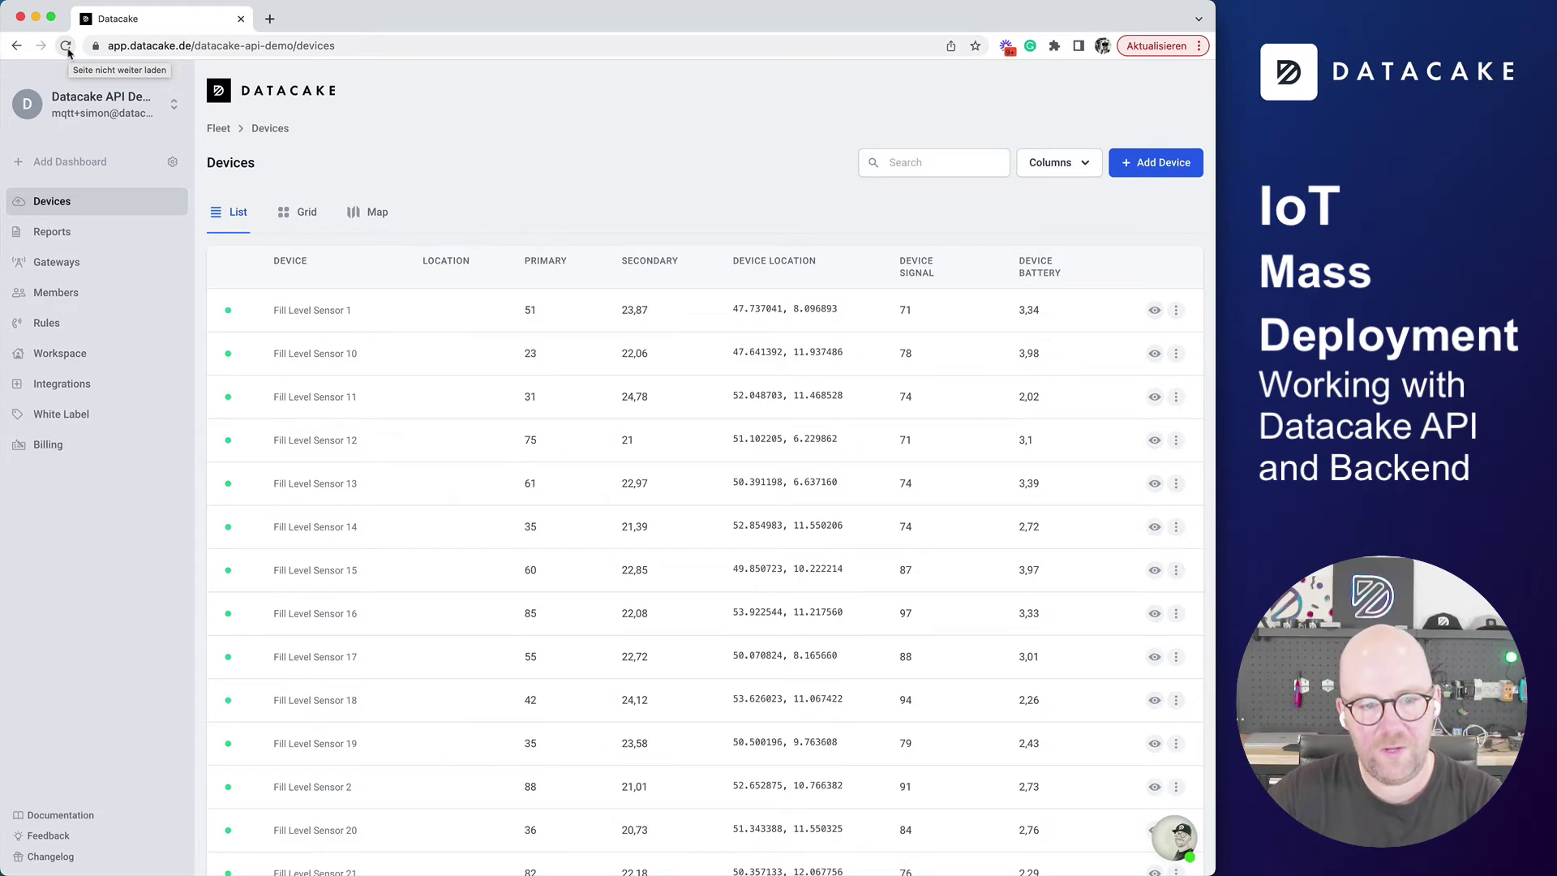
{"action": "scroll", "coordinate": [264, 398], "scroll_direction": "down", "scroll_amount": 20}
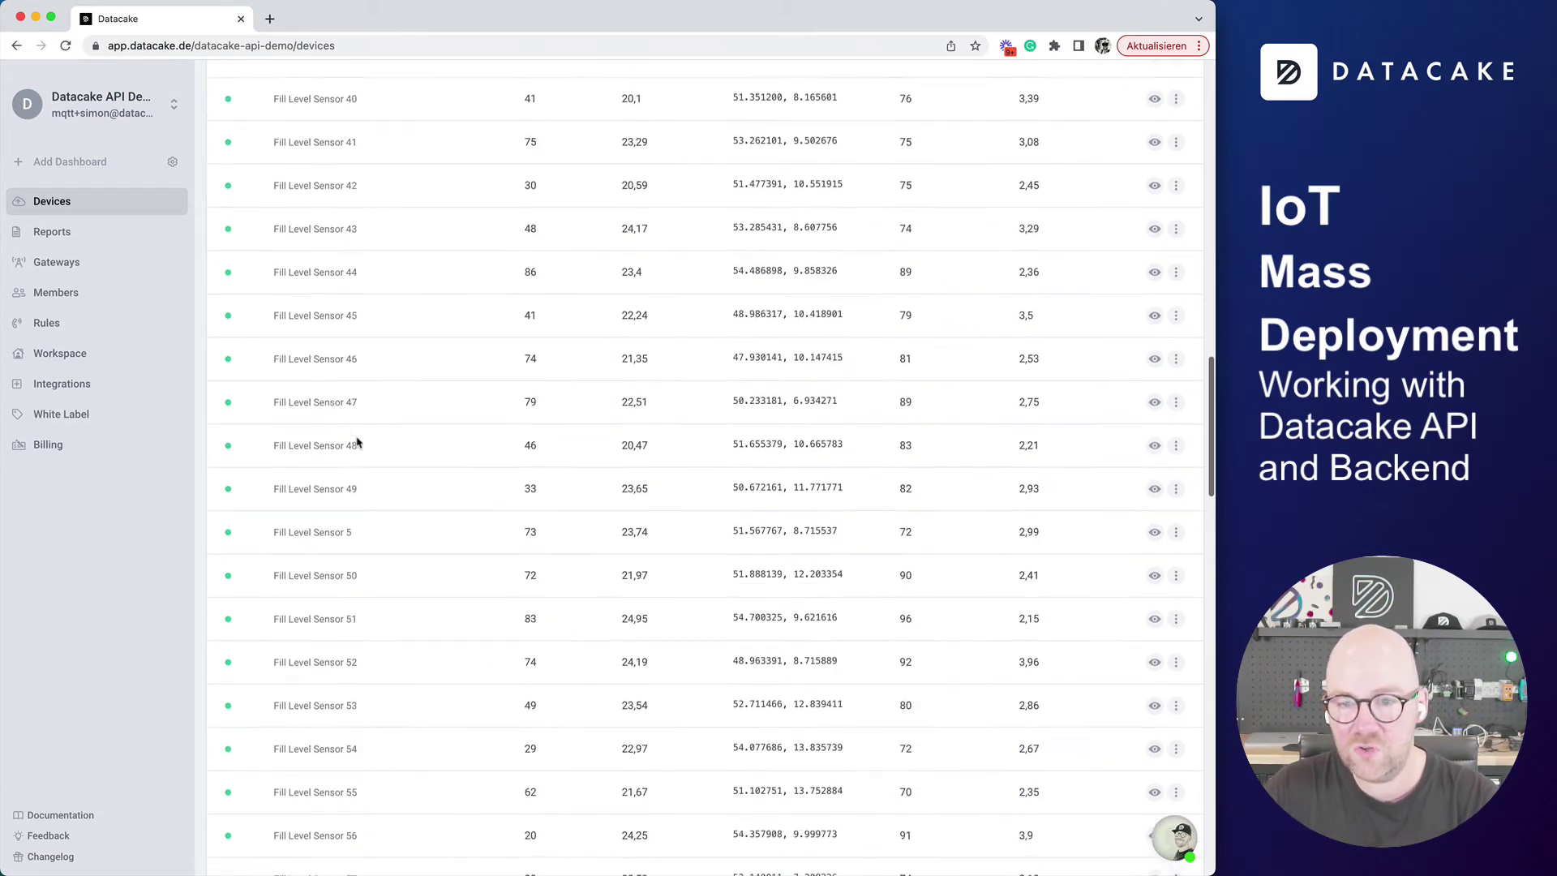
{"action": "scroll", "coordinate": [357, 442], "scroll_direction": "down", "scroll_amount": 10}
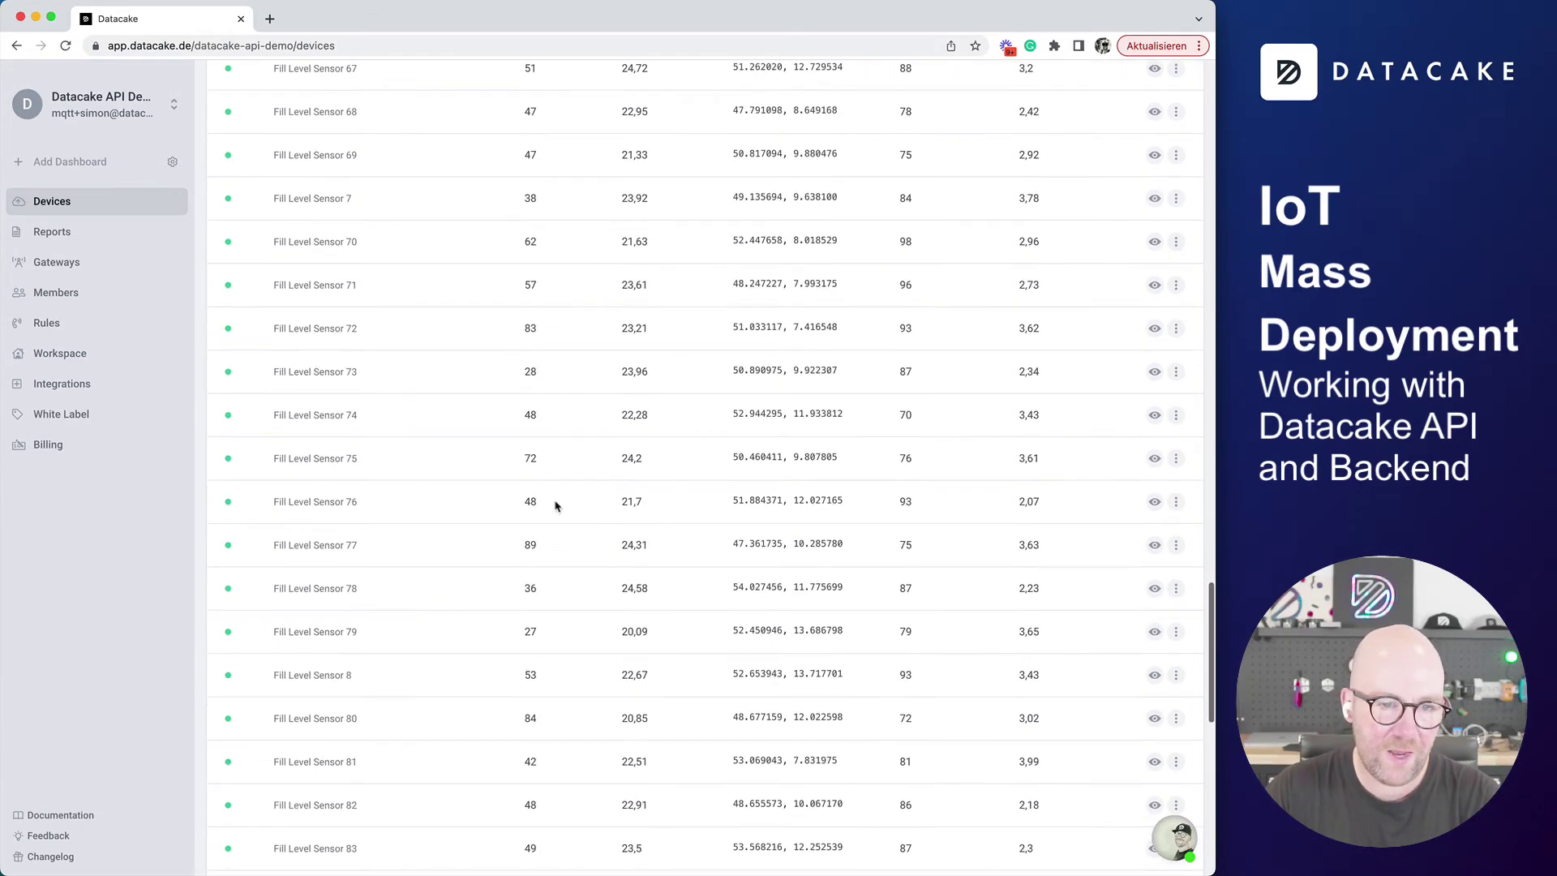
{"action": "scroll", "coordinate": [552, 506], "scroll_direction": "up", "scroll_amount": 20}
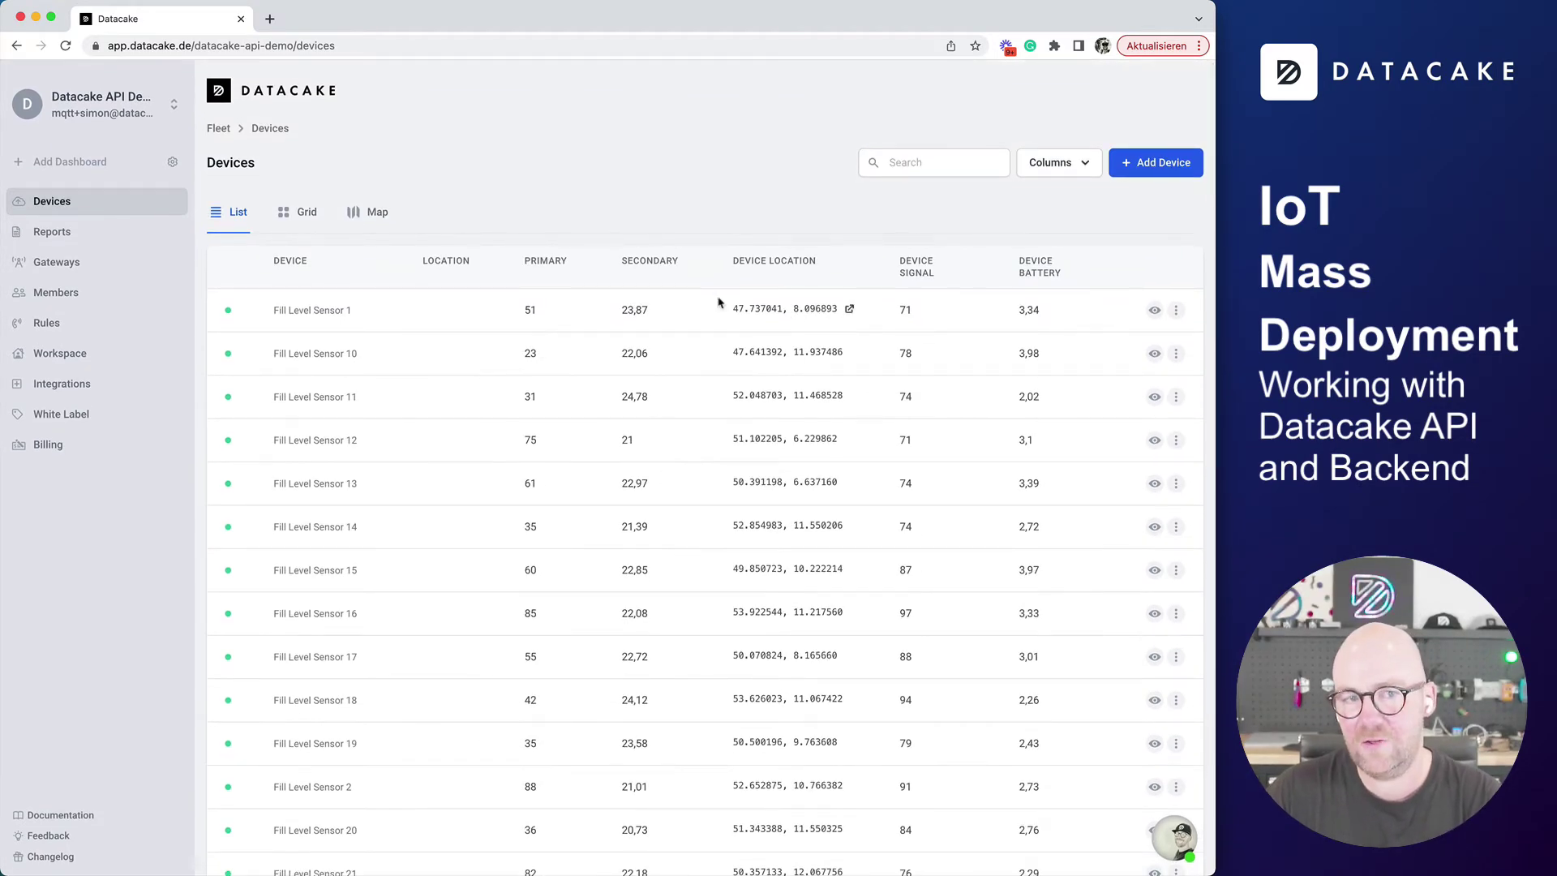
Switch the device list to the Grid view of cards with level and temperature
{"action": "left_click", "coordinate": [303, 221]}
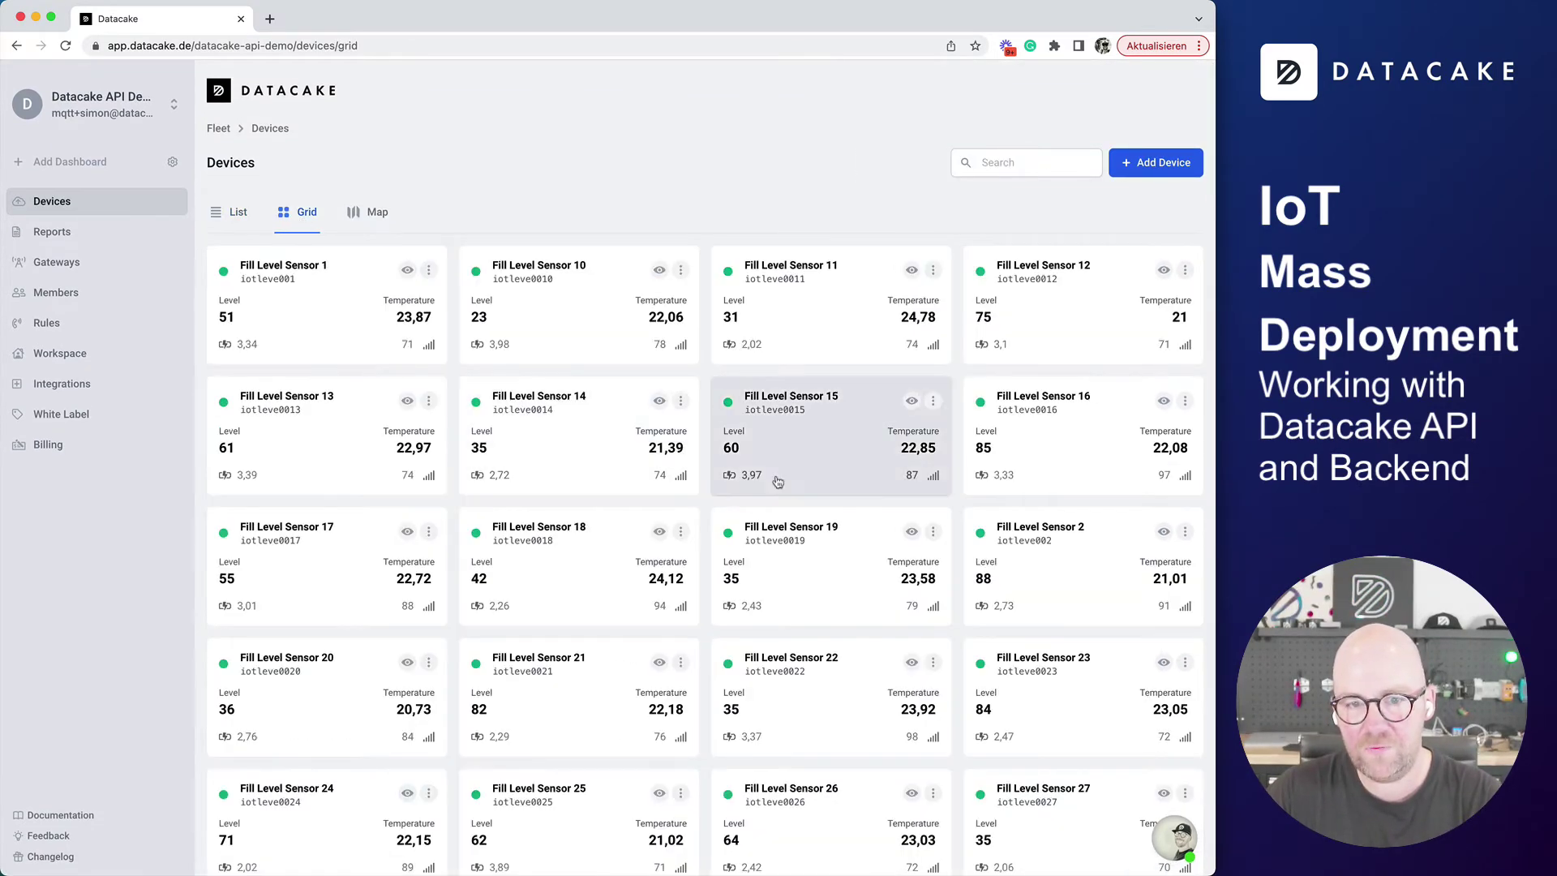
{"action": "scroll", "coordinate": [637, 347], "scroll_direction": "down", "scroll_amount": 2}
{"action": "scroll", "coordinate": [638, 347], "scroll_direction": "down", "scroll_amount": 10}
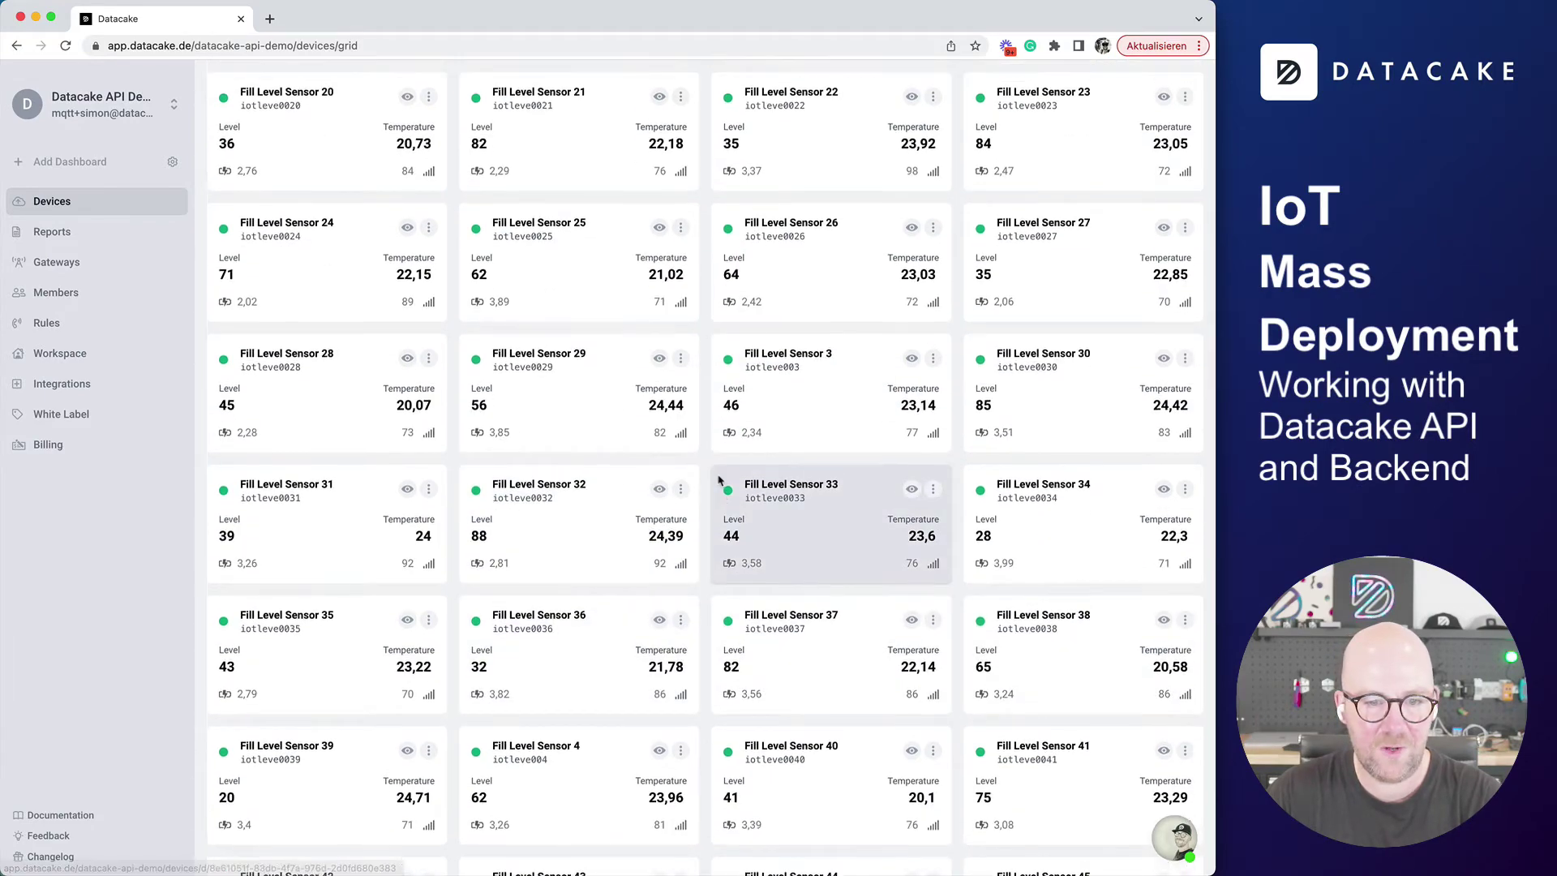
{"action": "scroll", "coordinate": [696, 501], "scroll_direction": "up", "scroll_amount": 12}
Show the sensor fleet on the Map view and zoom around Germany
{"action": "left_click", "coordinate": [352, 213]}
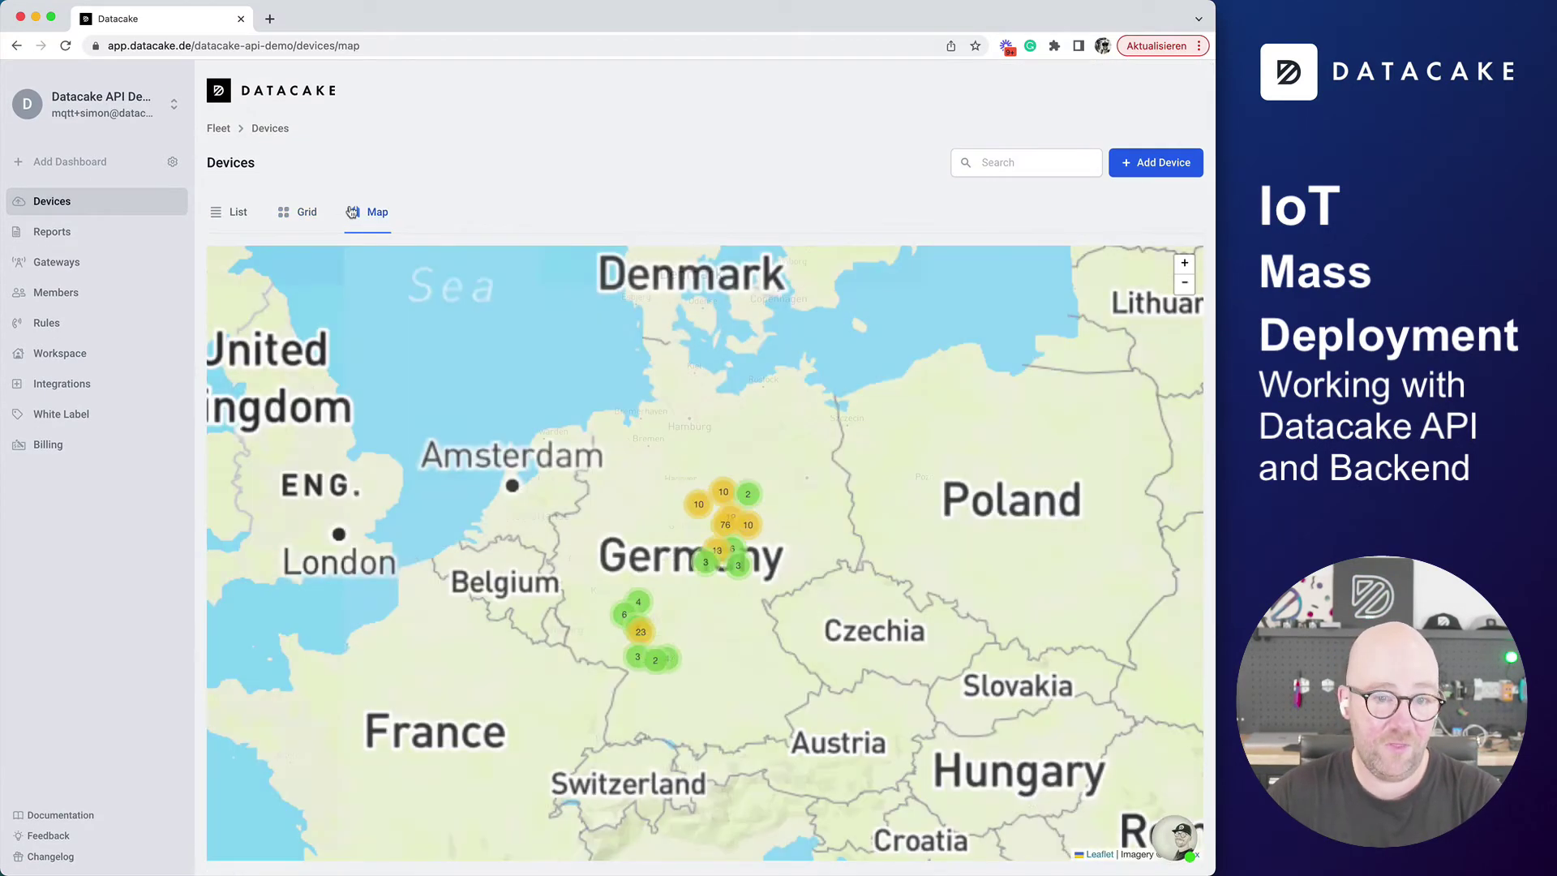
{"action": "scroll", "coordinate": [754, 511], "scroll_direction": "down", "scroll_amount": 5}
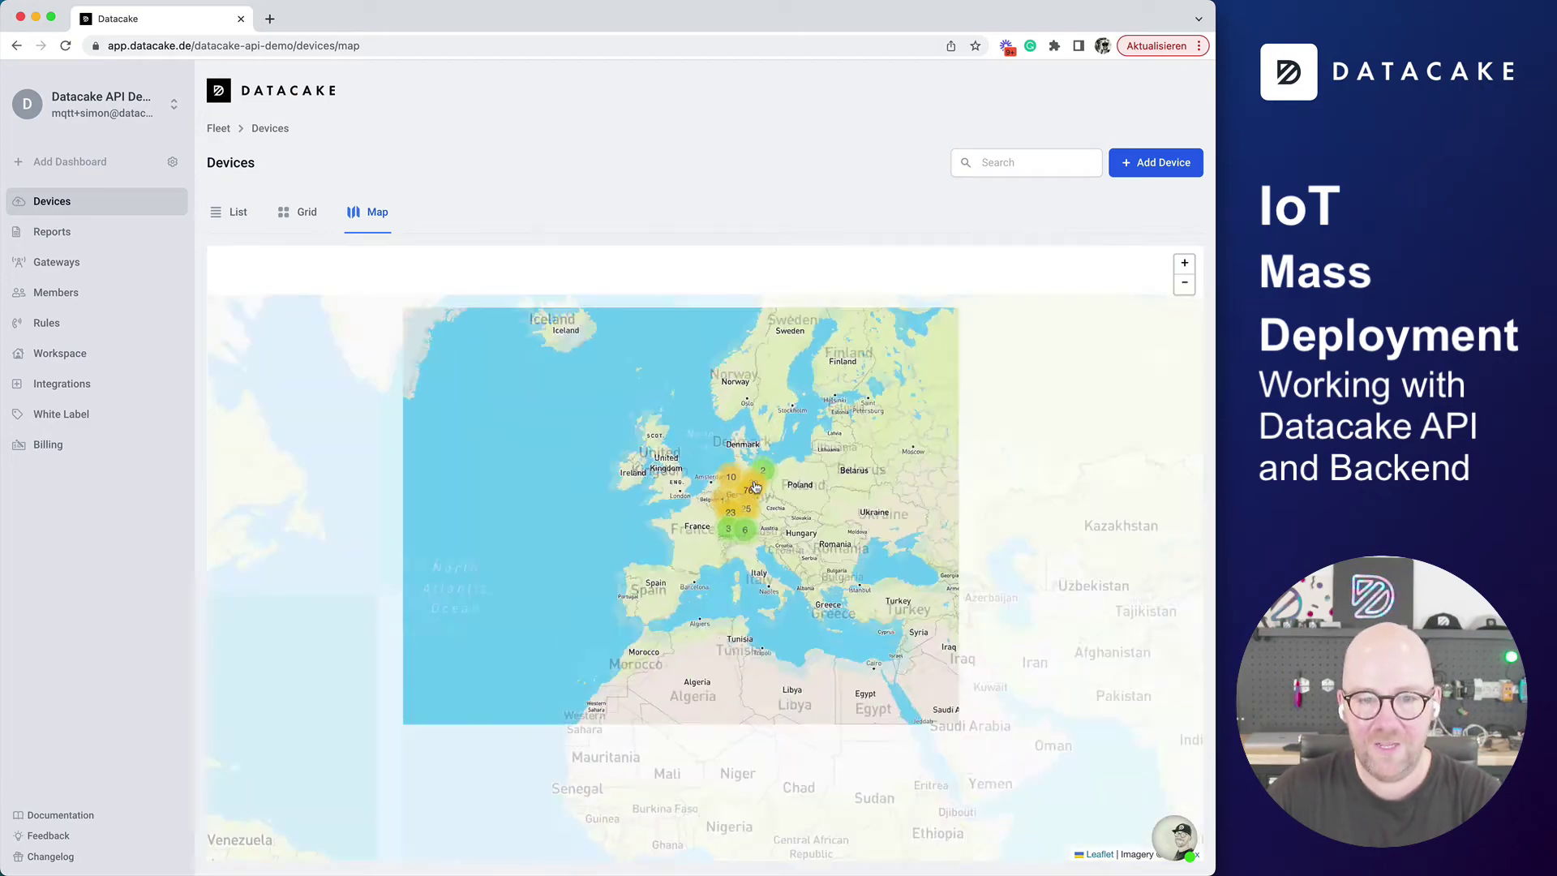
{"action": "scroll", "coordinate": [754, 516], "scroll_direction": "up", "scroll_amount": 5}
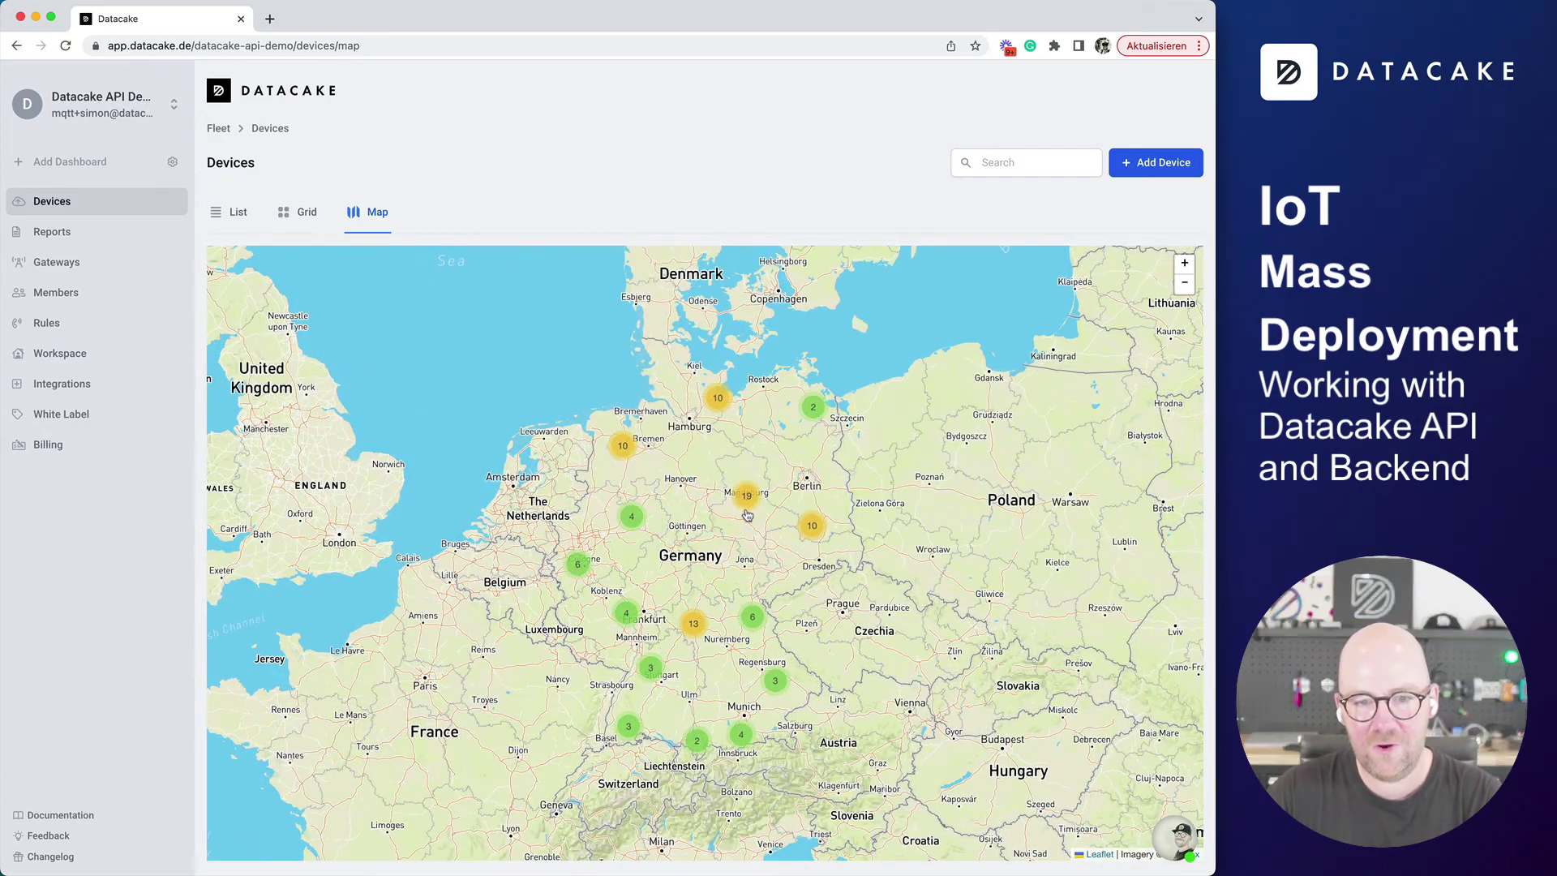
{"action": "scroll", "coordinate": [744, 506], "scroll_direction": "up", "scroll_amount": 2}
{"action": "scroll", "coordinate": [677, 590], "scroll_direction": "up", "scroll_amount": 2}
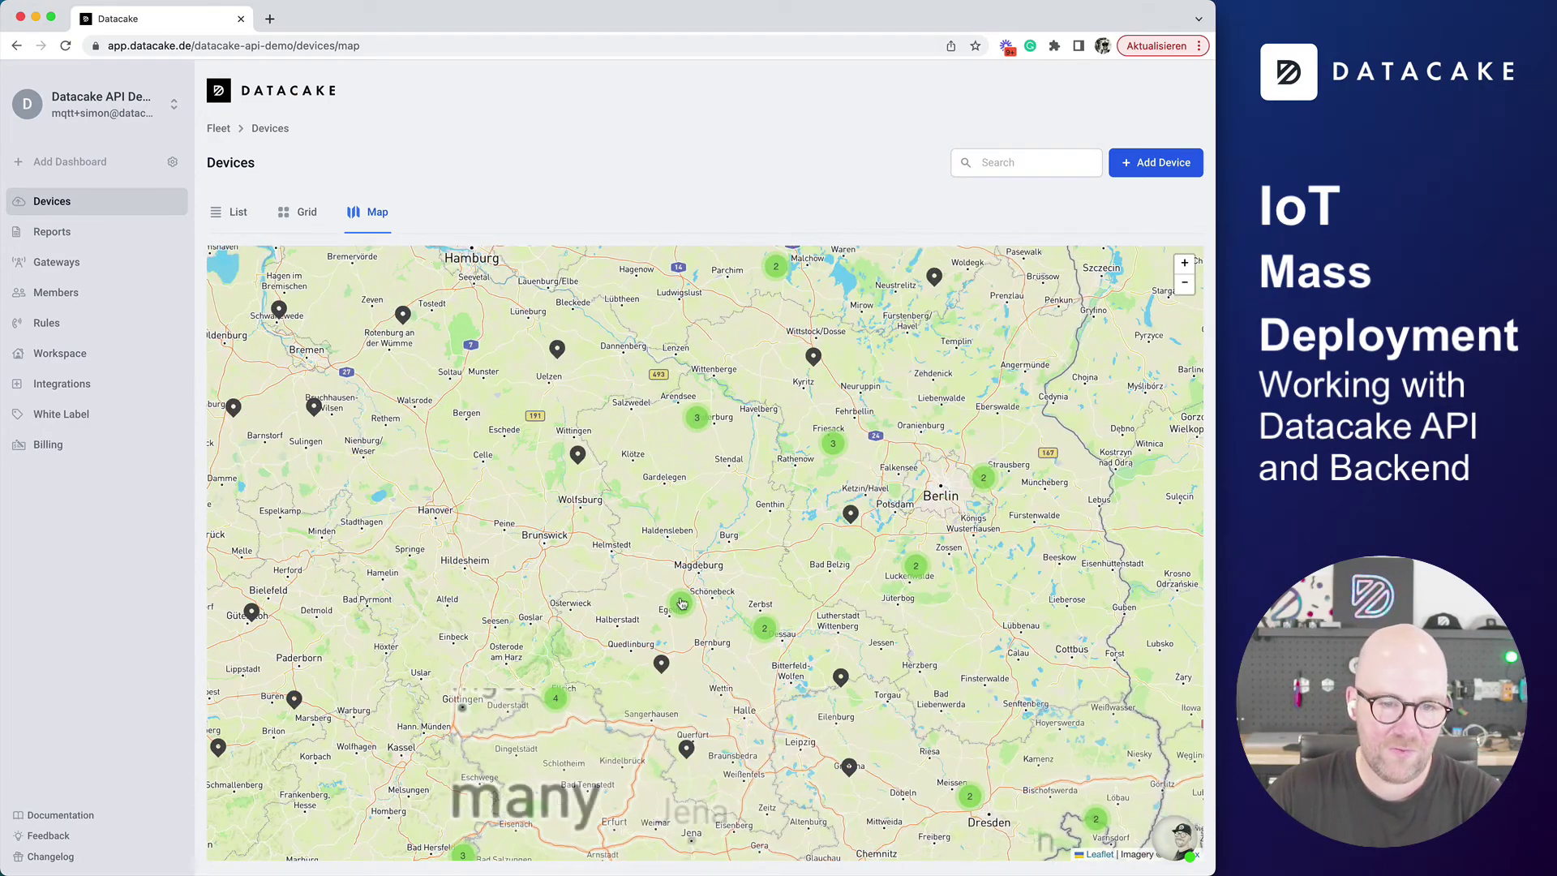
{"action": "scroll", "coordinate": [681, 598], "scroll_direction": "up", "scroll_amount": 1}
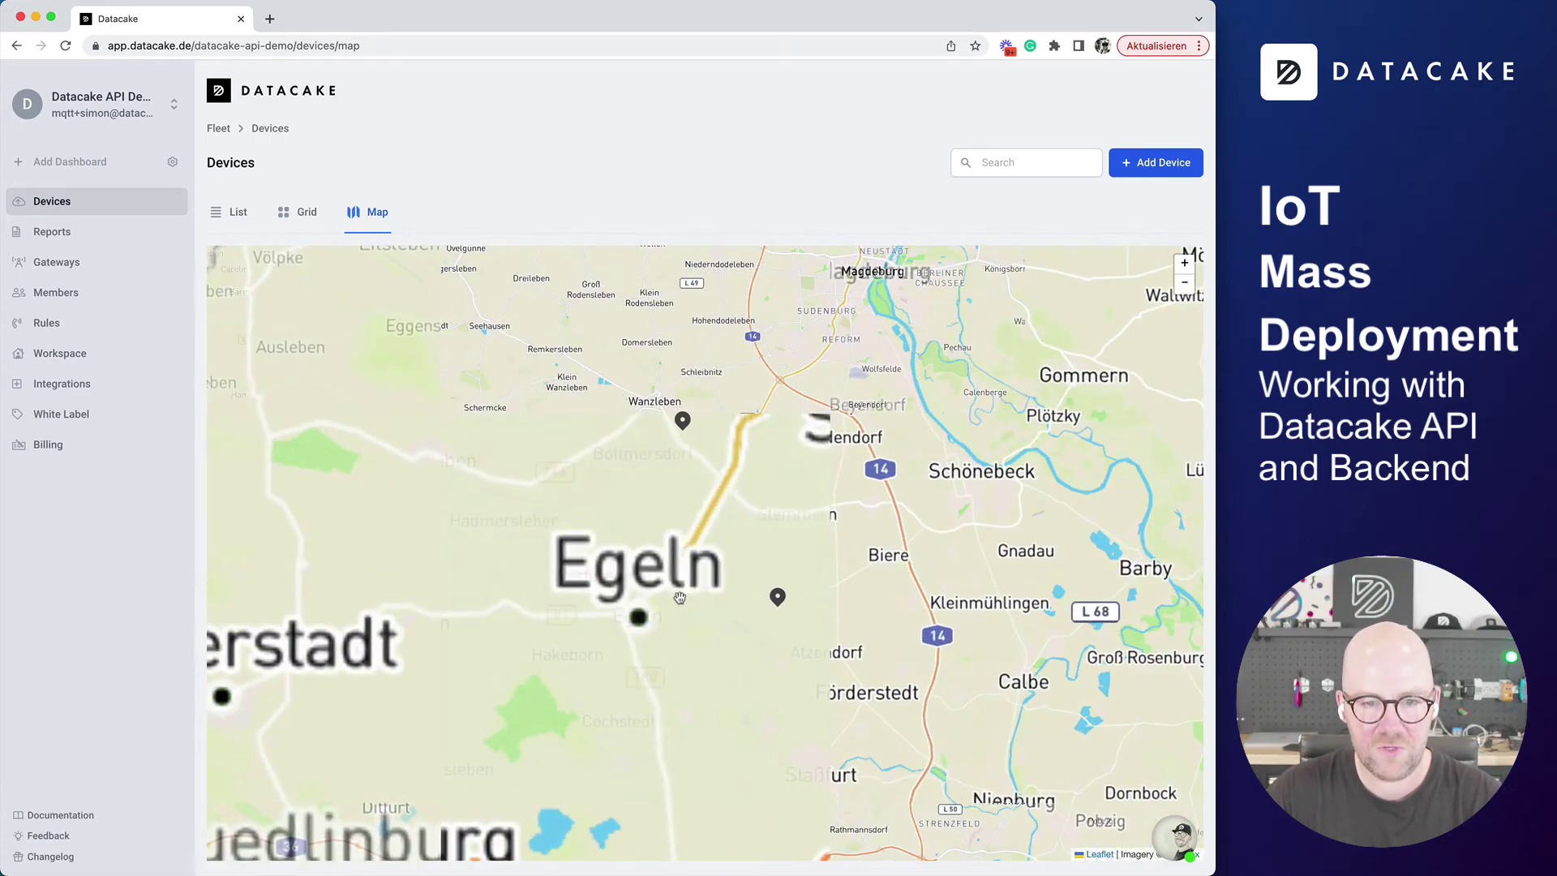
{"action": "scroll", "coordinate": [681, 600], "scroll_direction": "down", "scroll_amount": 3}
{"action": "scroll", "coordinate": [681, 600], "scroll_direction": "down", "scroll_amount": 1}
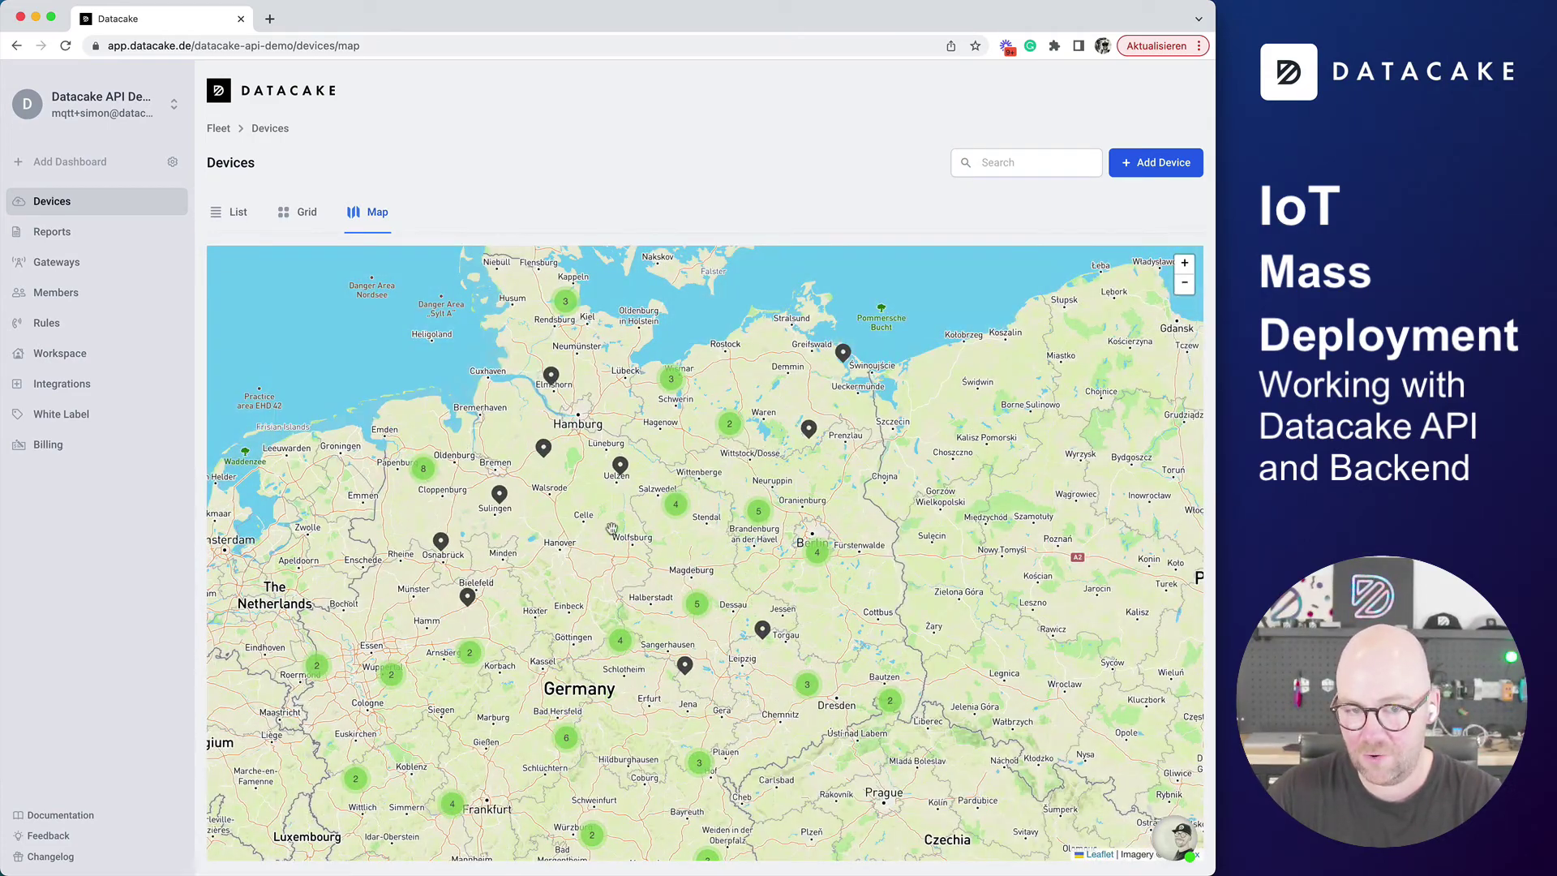
{"action": "scroll", "coordinate": [497, 596], "scroll_direction": "down", "scroll_amount": 2}
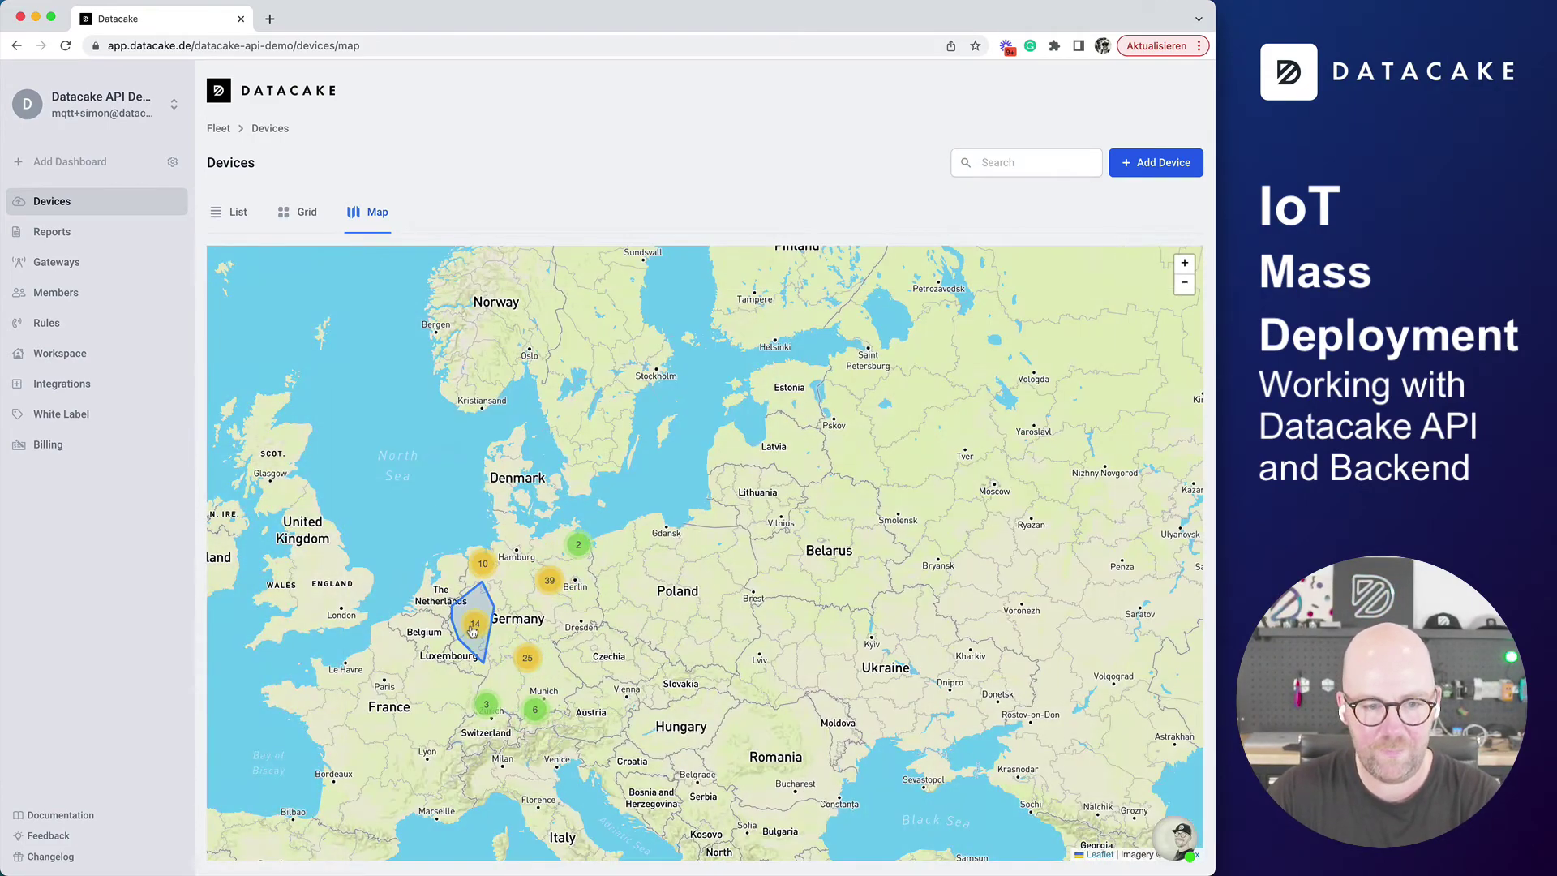
{"action": "scroll", "coordinate": [612, 651], "scroll_direction": "up", "scroll_amount": 2}
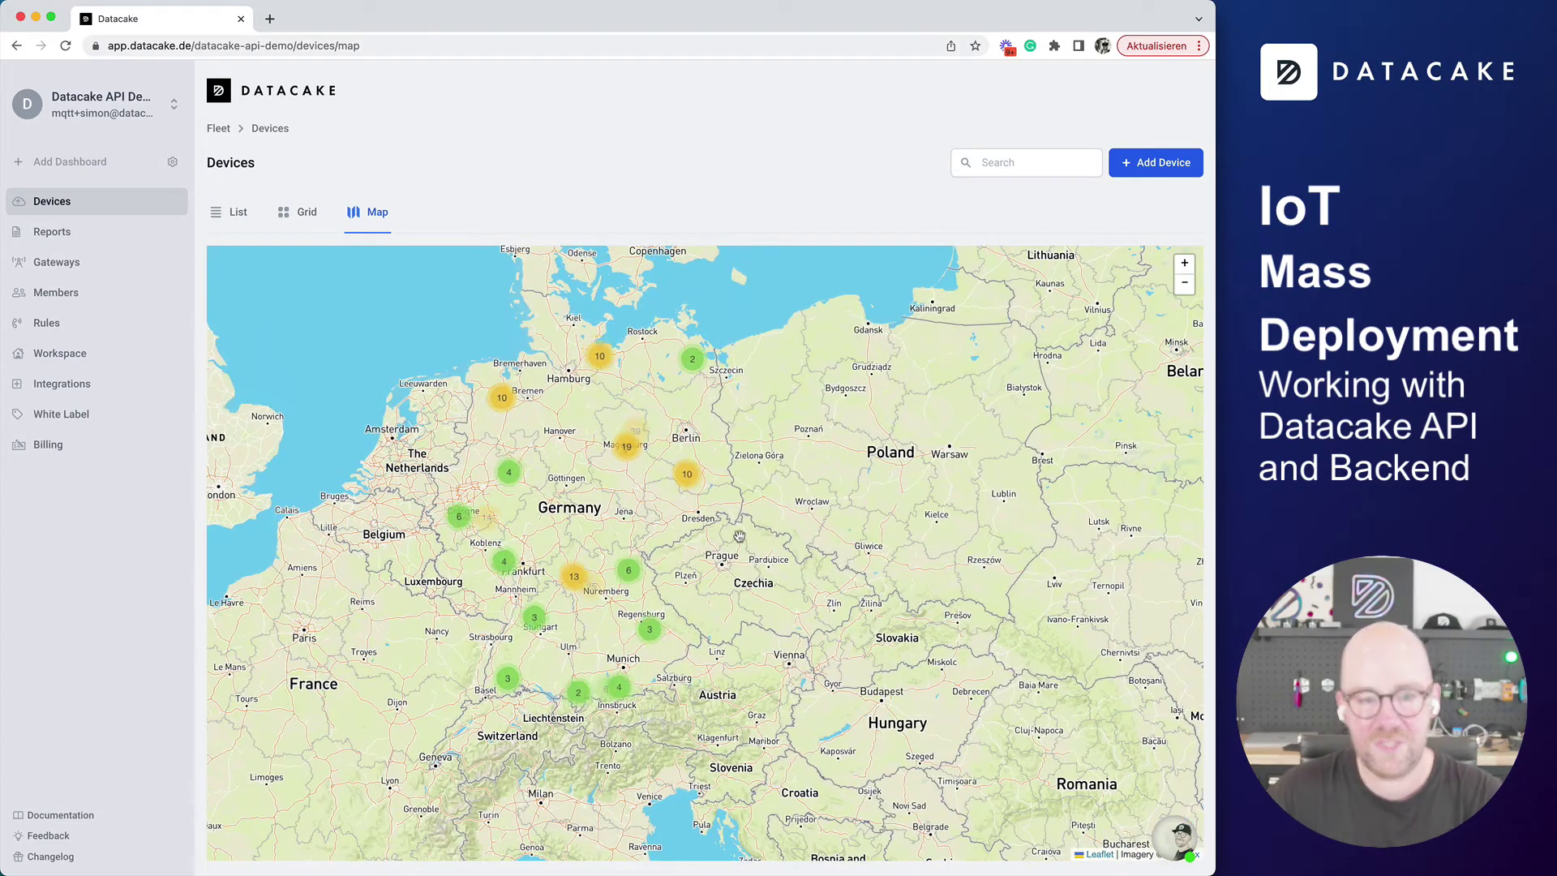
{"action": "scroll", "coordinate": [590, 570], "scroll_direction": "up", "scroll_amount": 2}
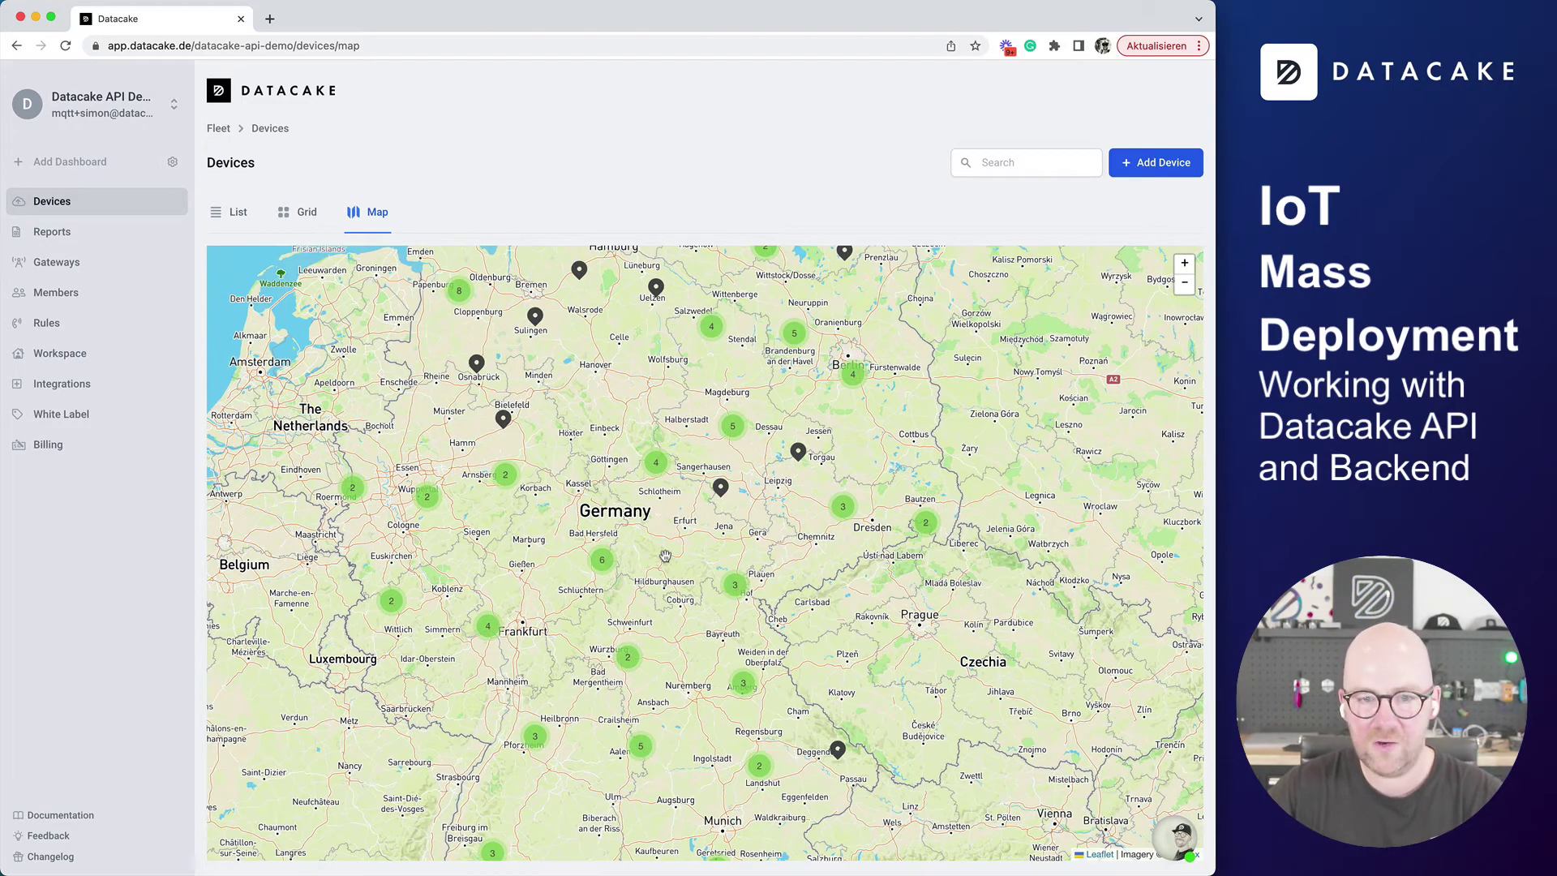
{"action": "scroll", "coordinate": [665, 556], "scroll_direction": "down", "scroll_amount": 3}
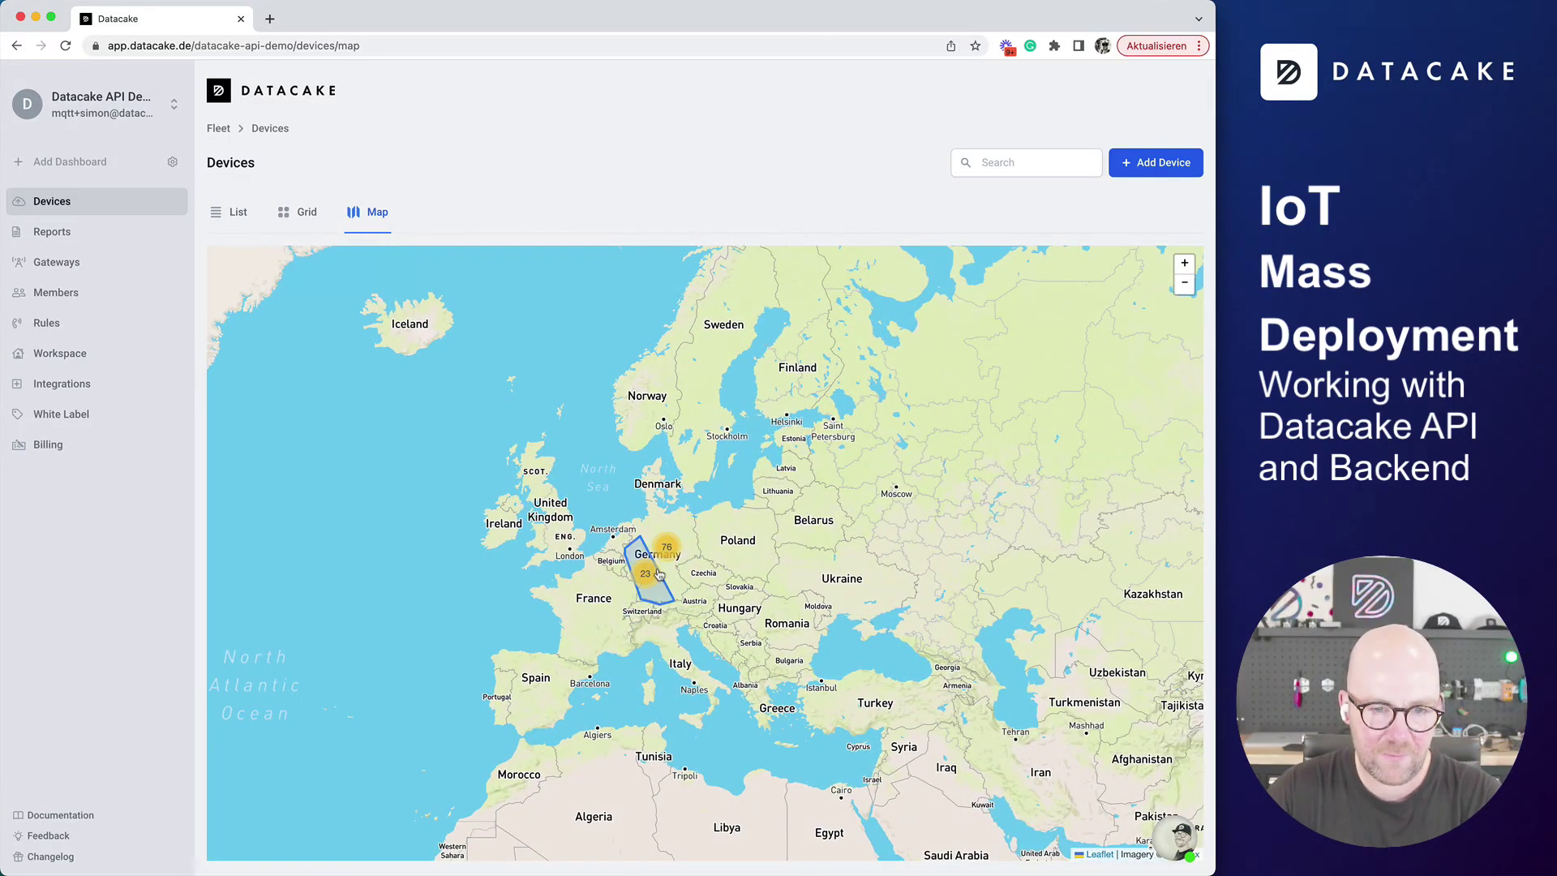
Zoom through the 23- and 4-device clusters into the Harz and open Fill Level Sensor 48's popup
{"action": "left_click", "coordinate": [659, 573]}
{"action": "left_click", "coordinate": [810, 381]}
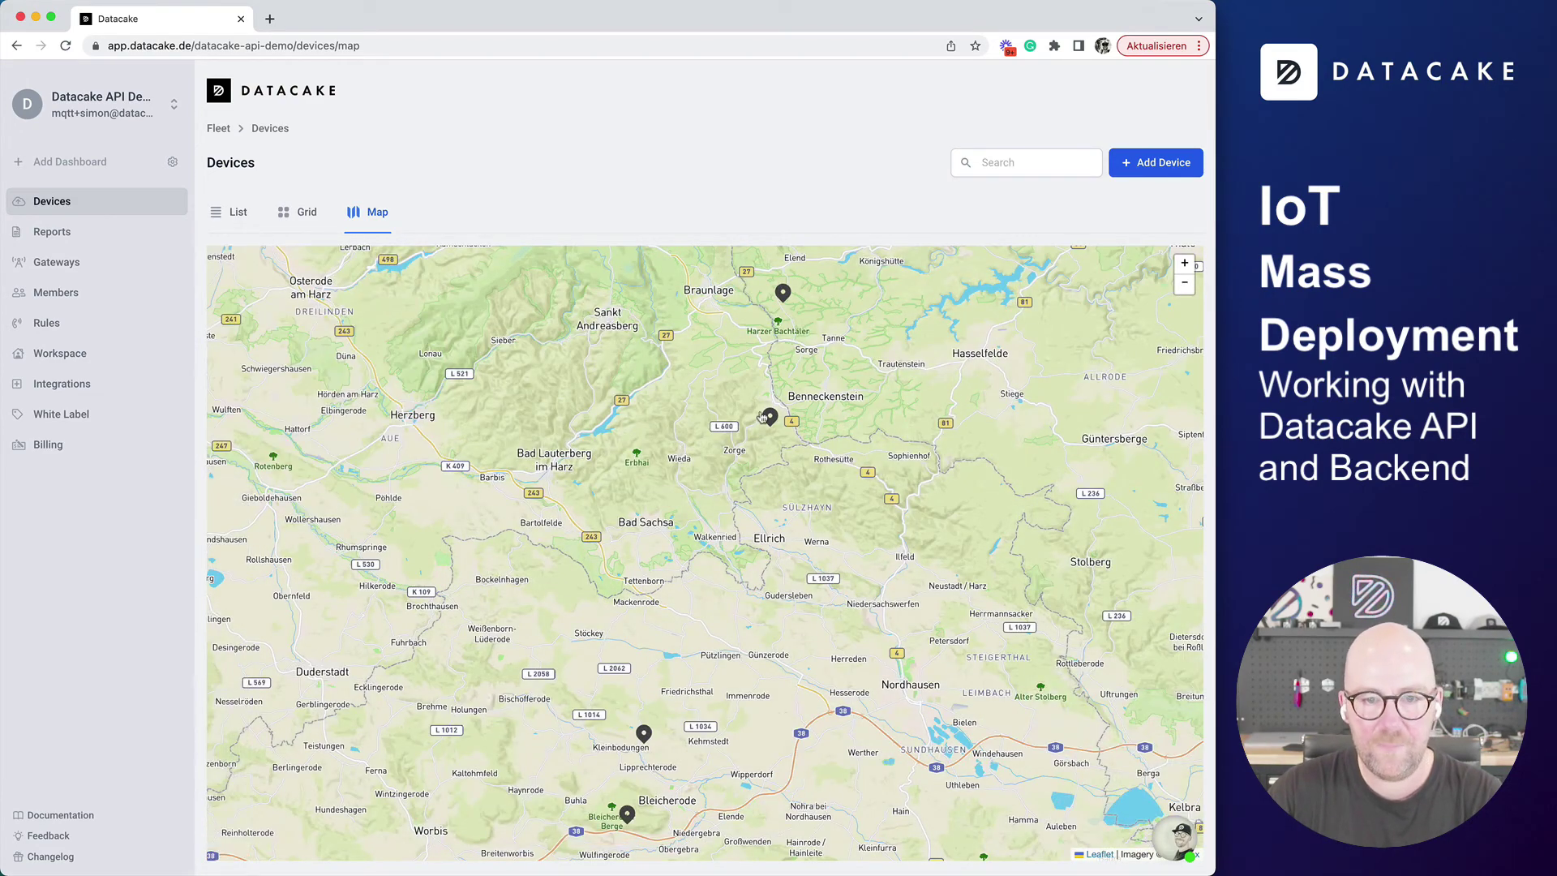
{"action": "left_click", "coordinate": [770, 418]}
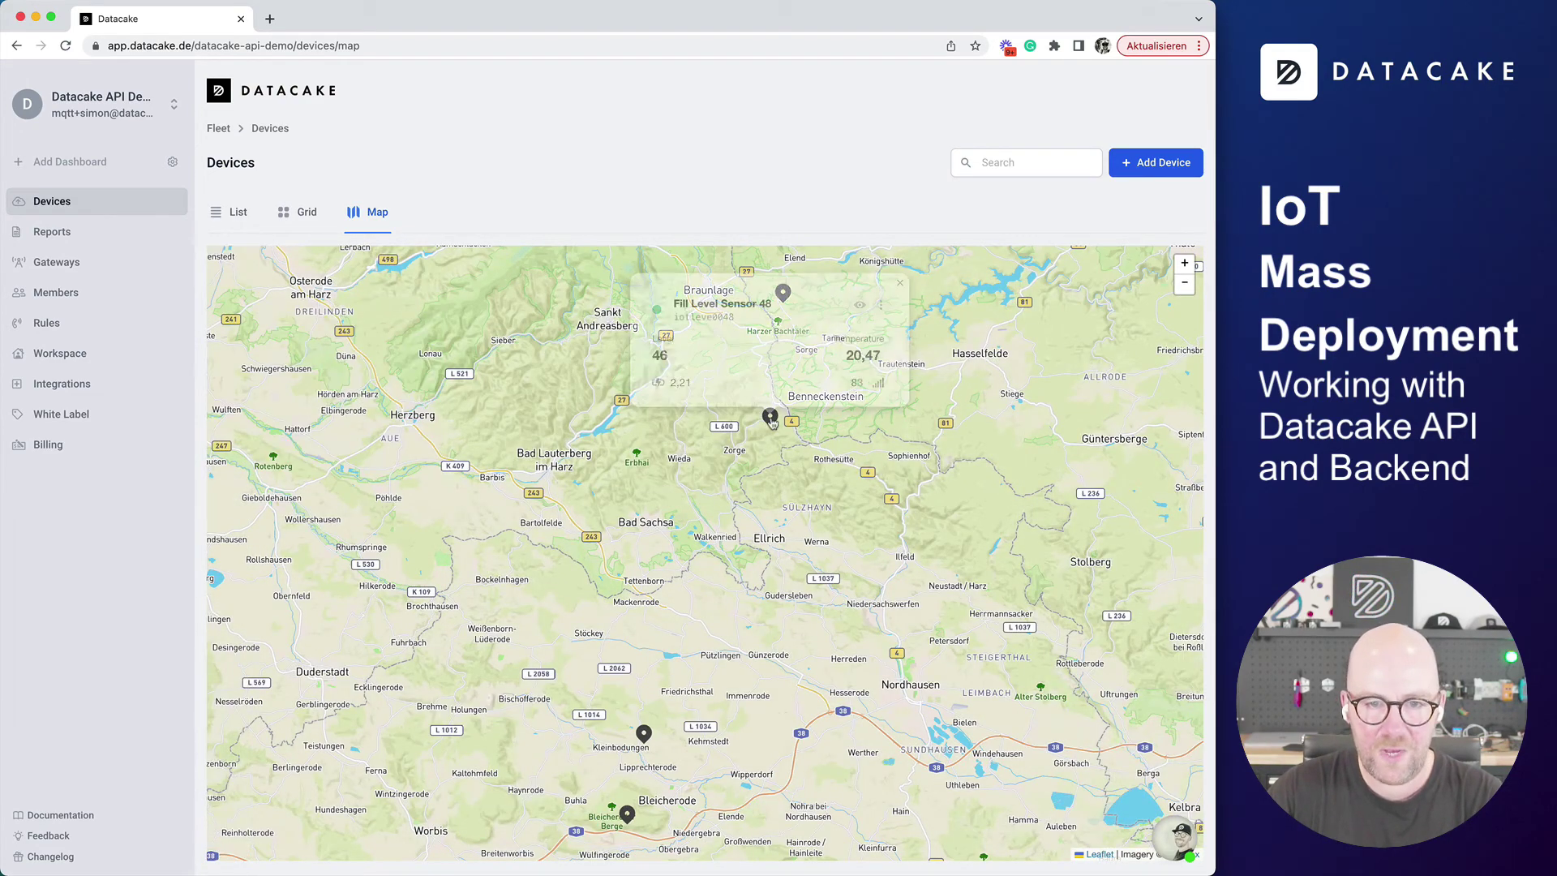
Open Fill Level Sensor 48's details, then its full device page in a new tab
{"action": "left_click", "coordinate": [861, 307]}
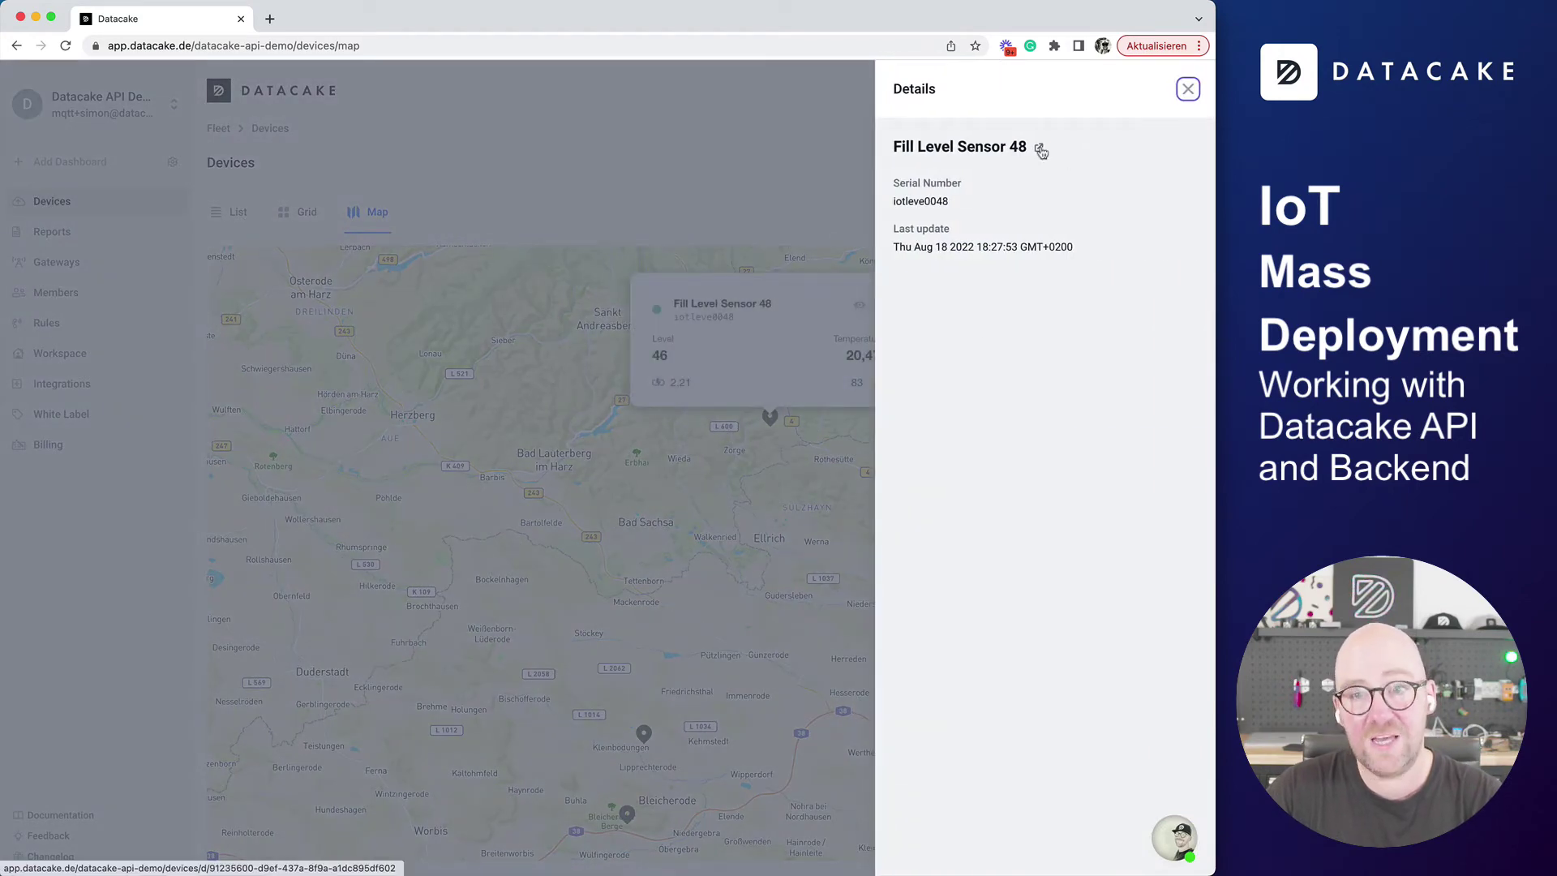
{"action": "left_click", "coordinate": [1040, 150]}
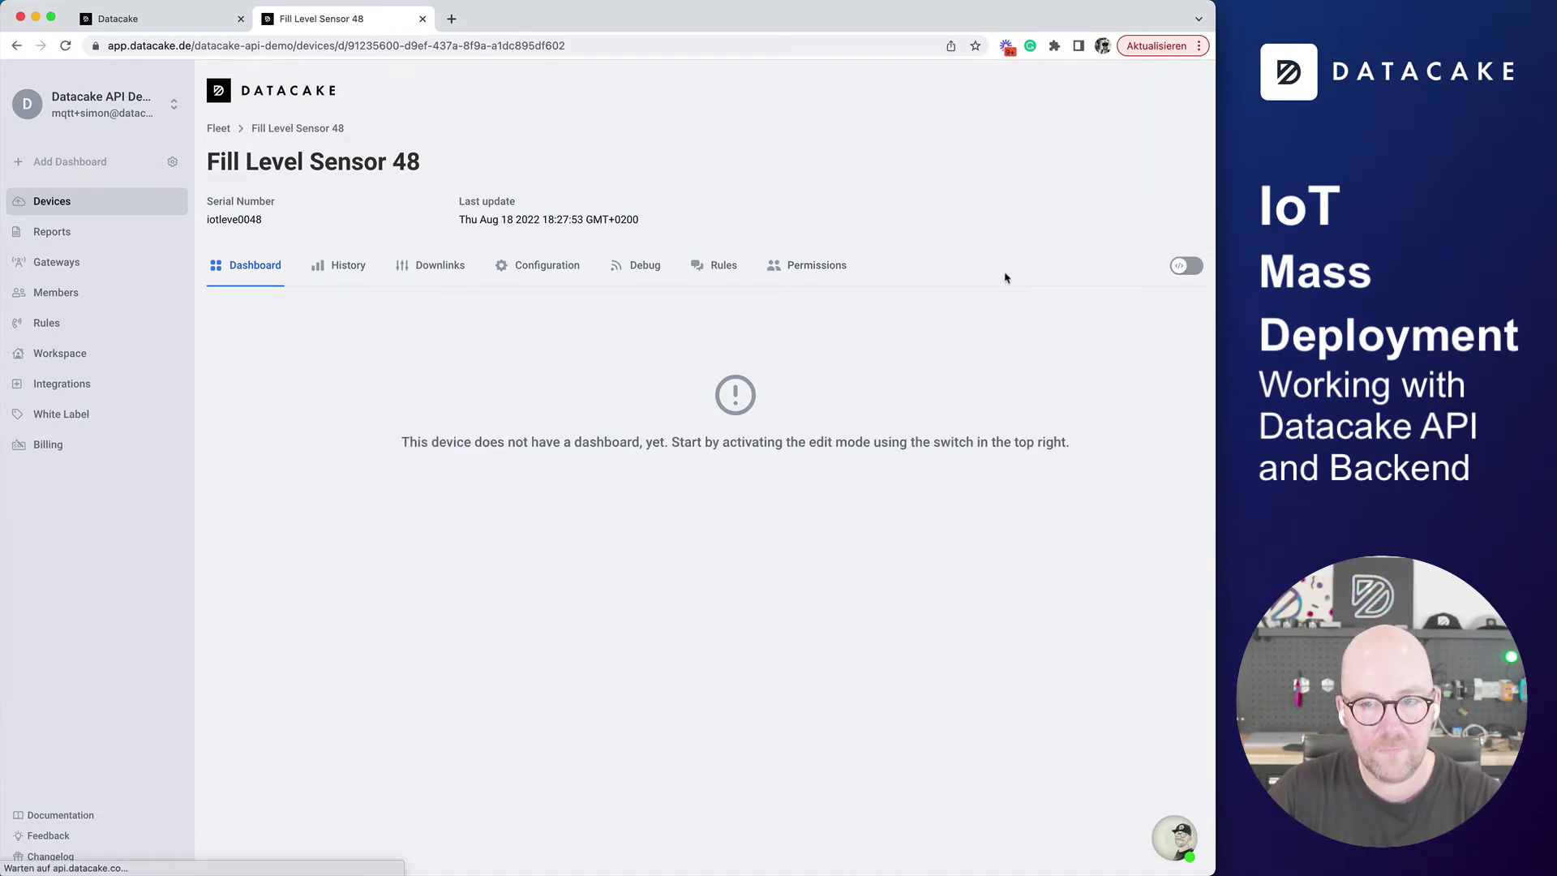
In dashboard edit mode, add a Value widget bound to the Level field
{"action": "left_click", "coordinate": [1188, 267]}
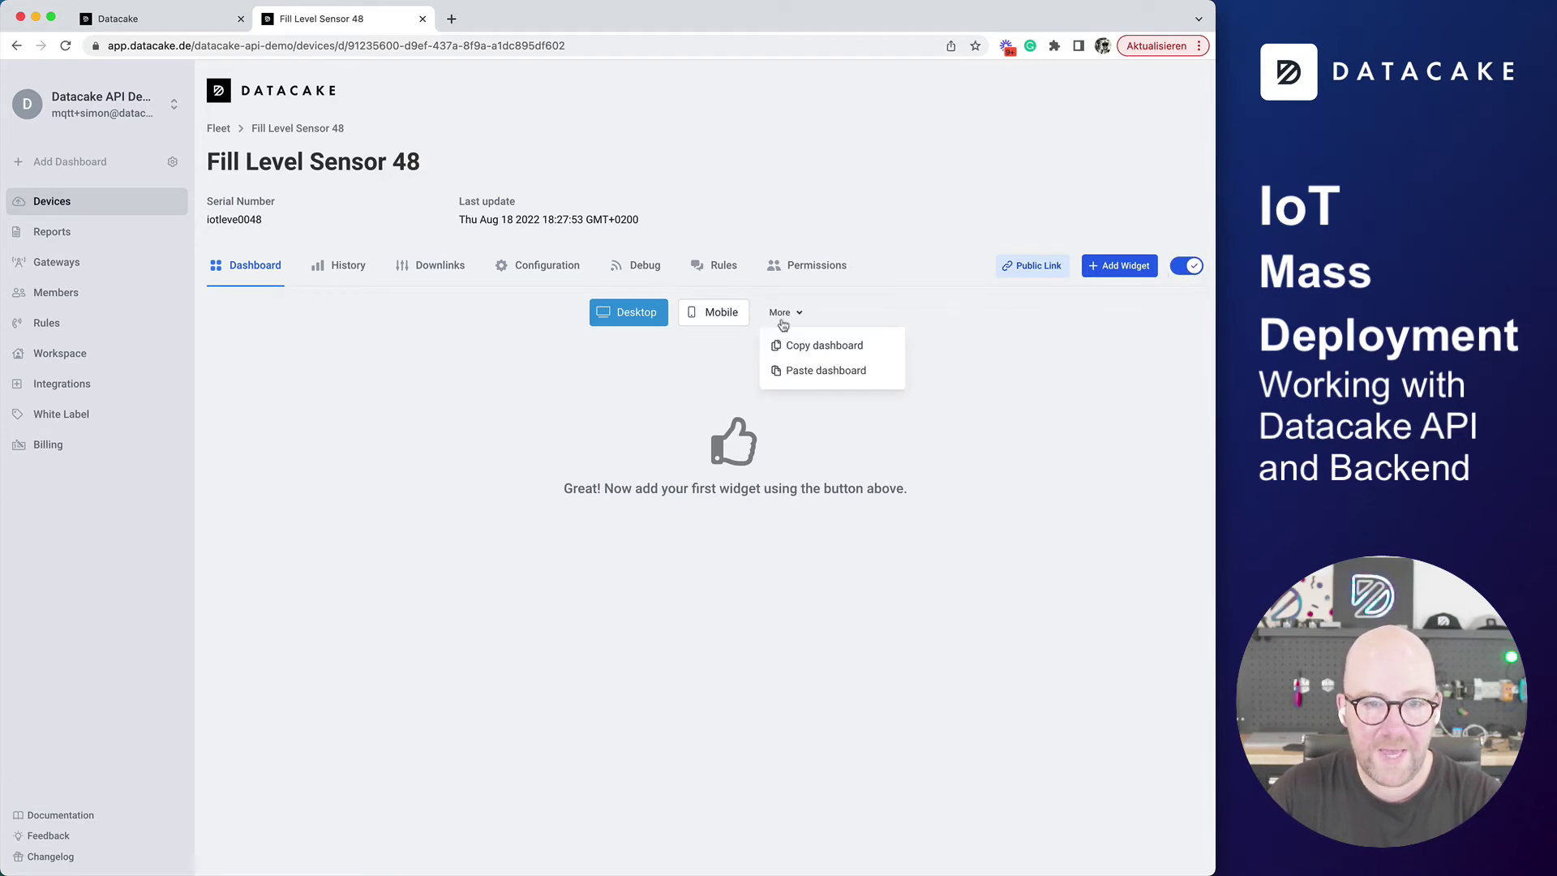
{"action": "left_click", "coordinate": [1119, 266]}
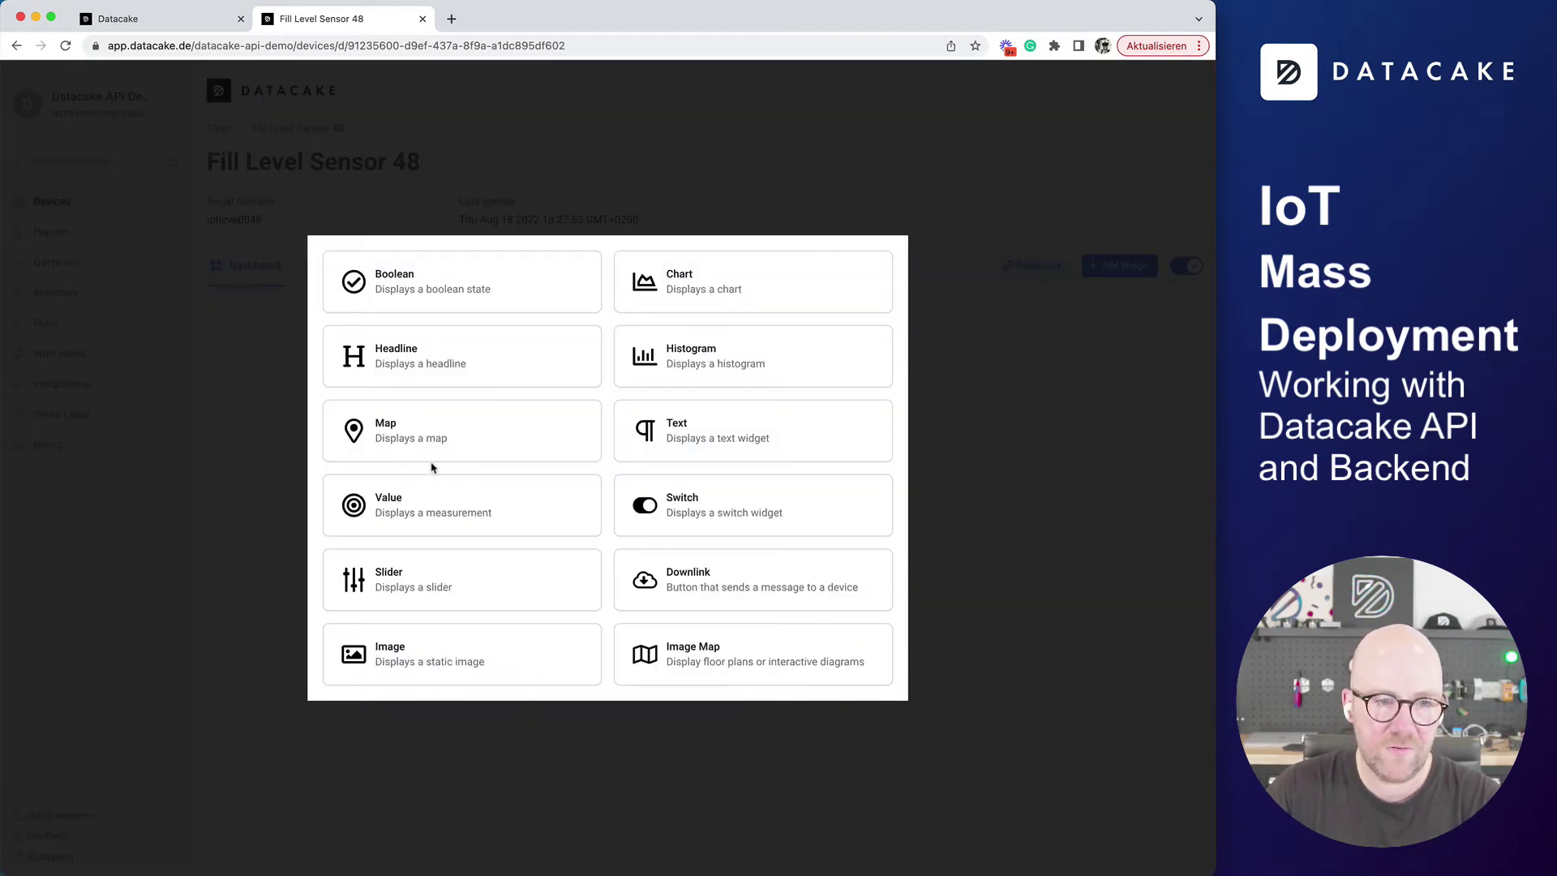
{"action": "left_click", "coordinate": [490, 500]}
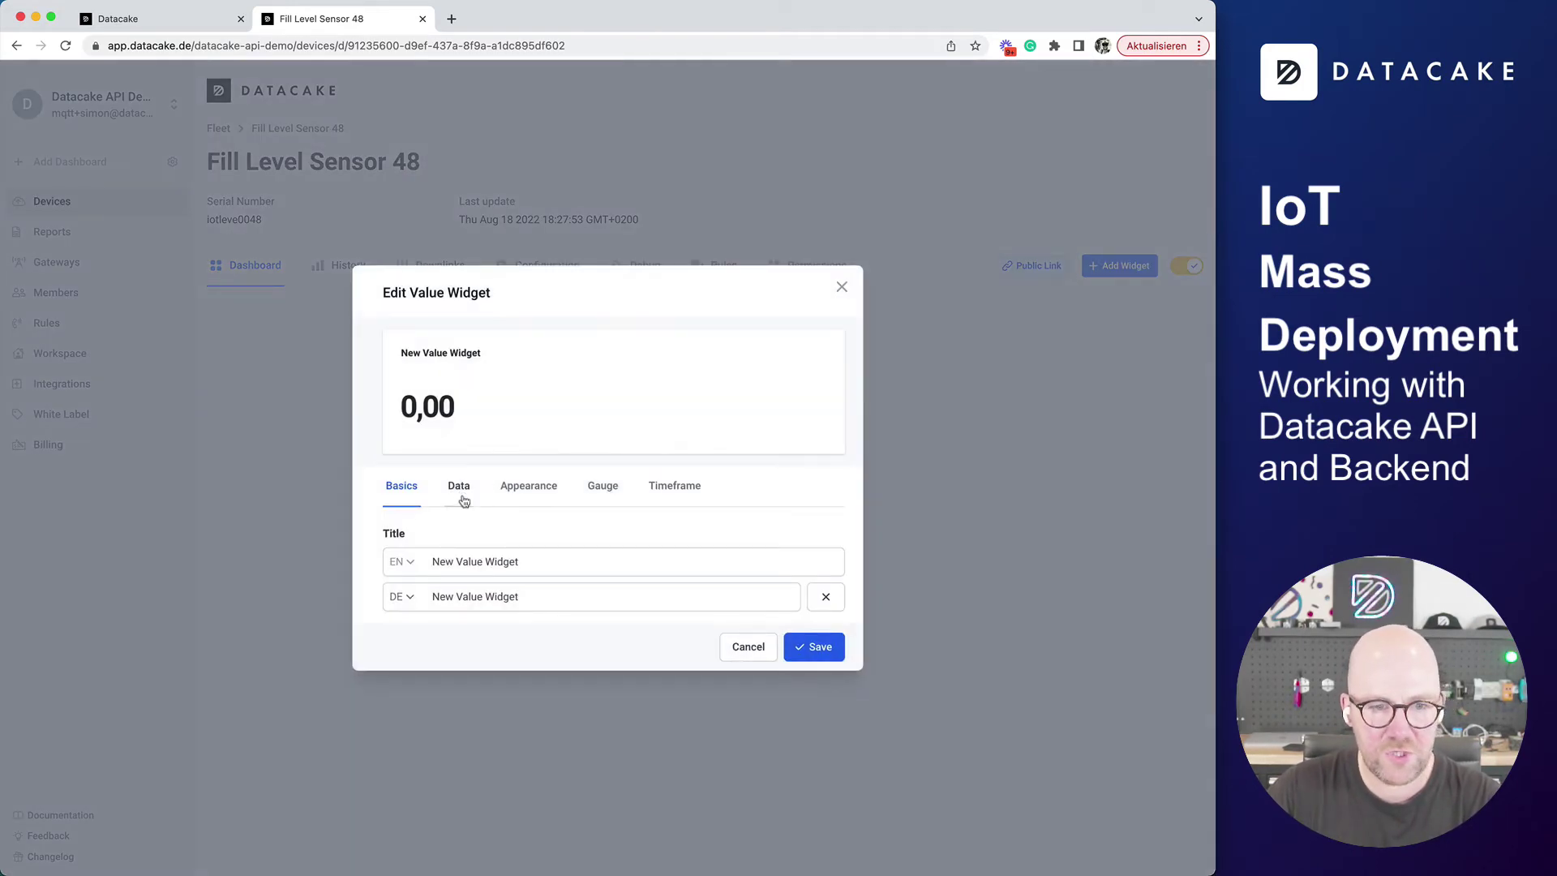
{"action": "left_click", "coordinate": [460, 487]}
{"action": "left_click", "coordinate": [467, 502]}
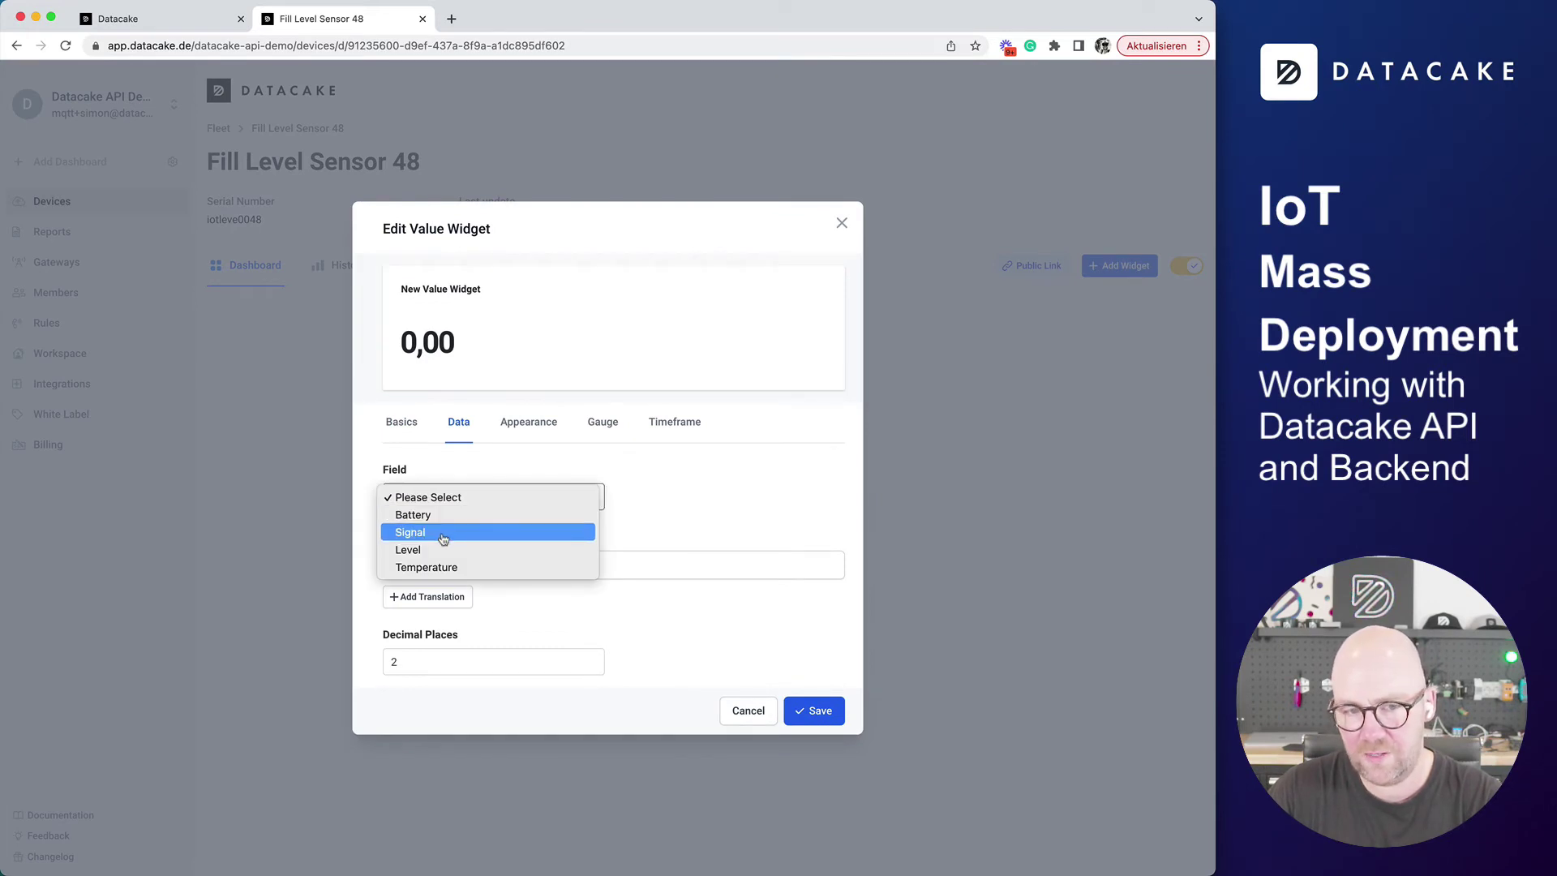
{"action": "left_click", "coordinate": [438, 550]}
Make it a Fill Level gauge with values 0 (red) and 100, fluid animation, saved and made taller
{"action": "left_click", "coordinate": [593, 424]}
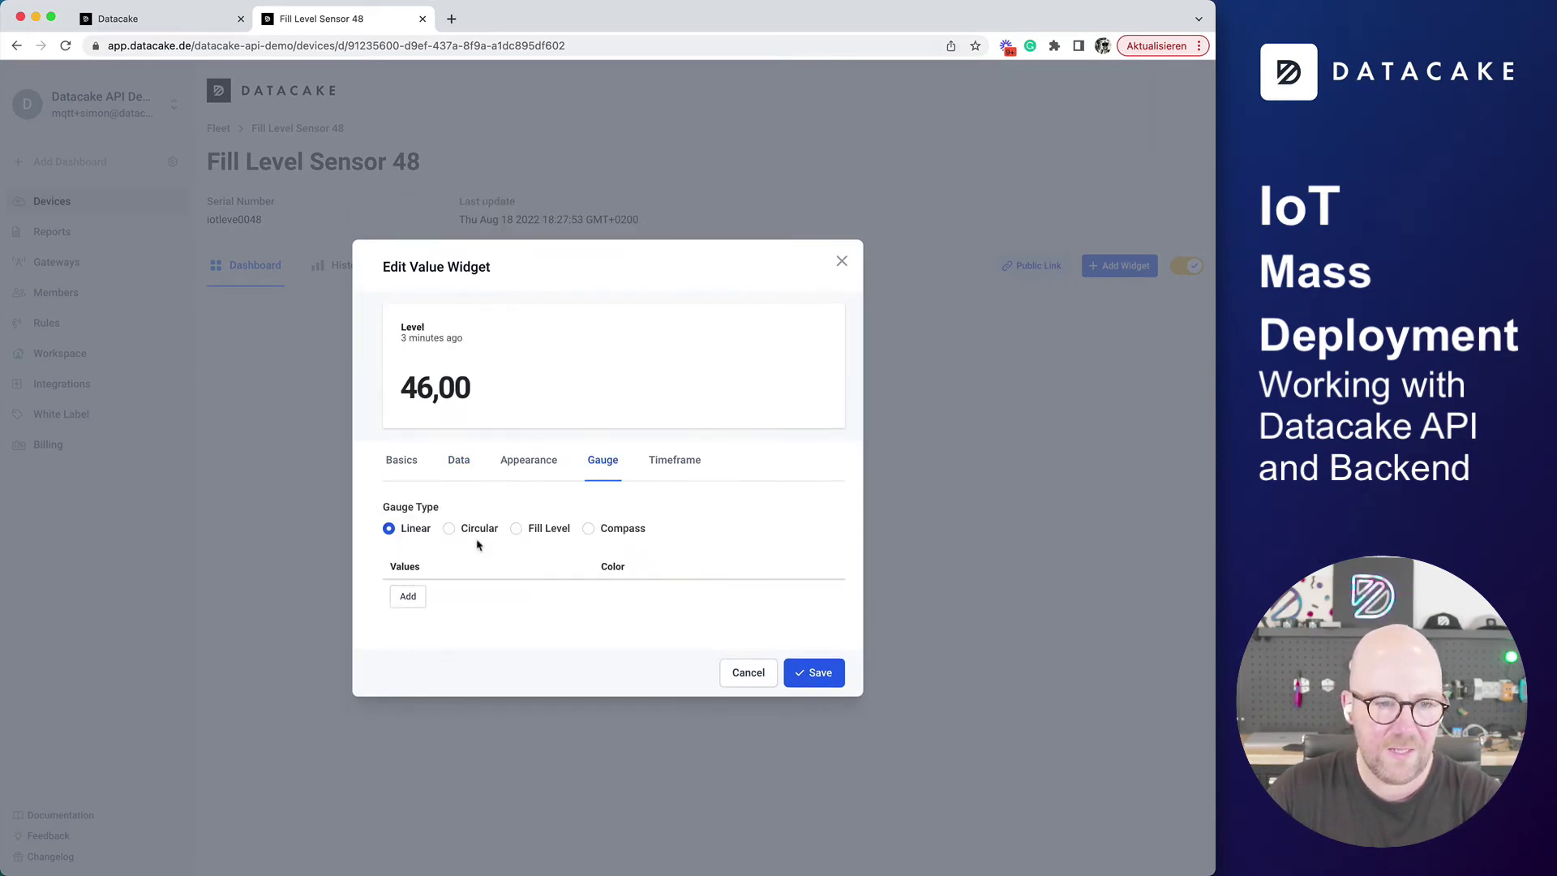
{"action": "left_click", "coordinate": [536, 531]}
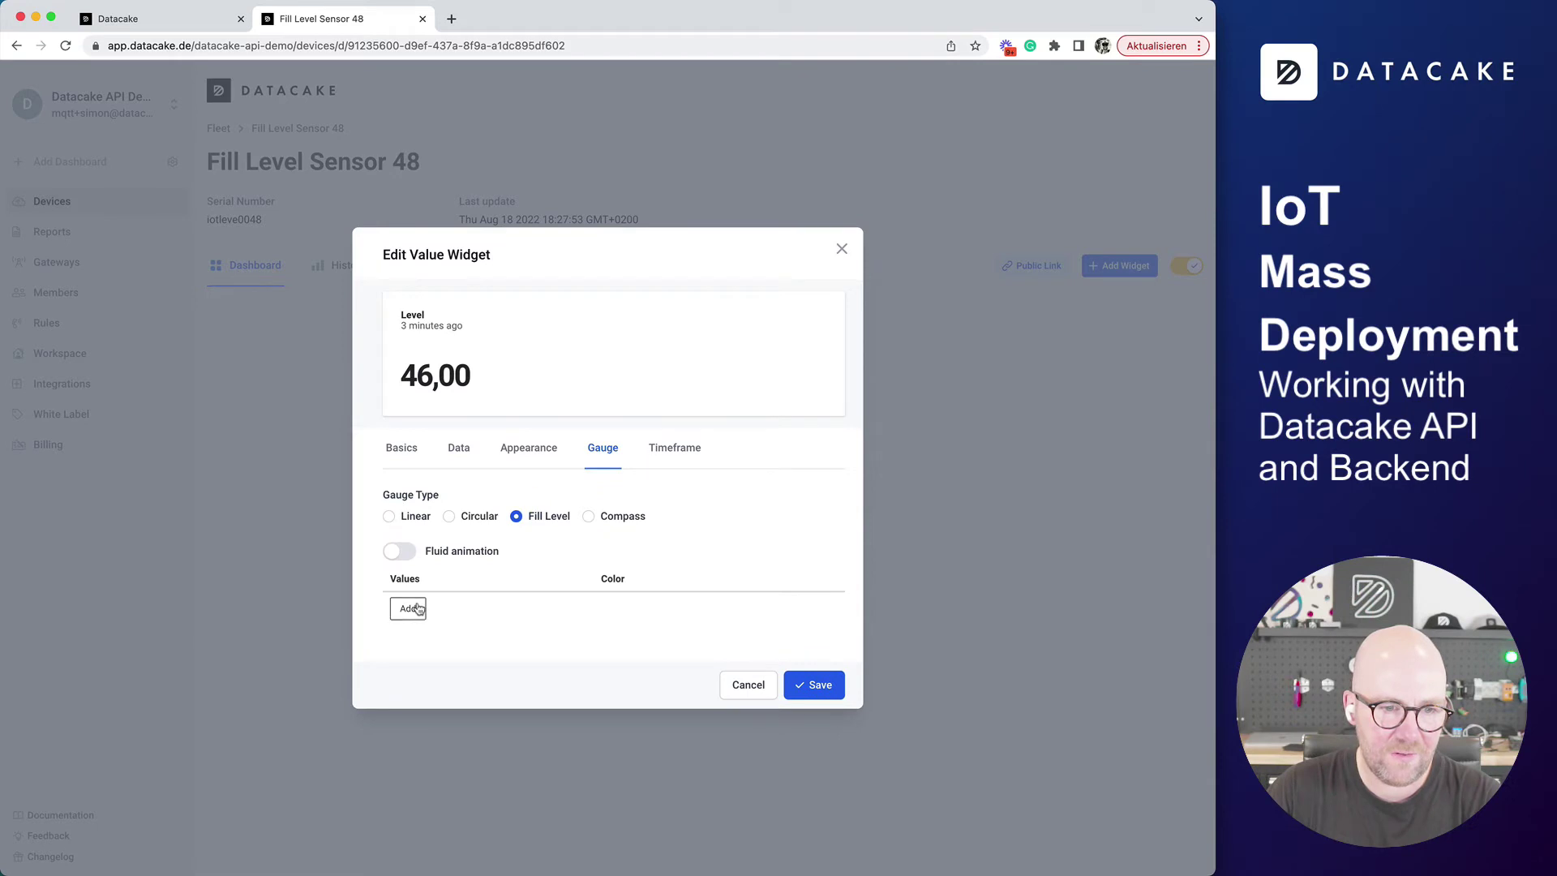
{"action": "left_click", "coordinate": [418, 608]}
{"action": "left_click", "coordinate": [410, 630]}
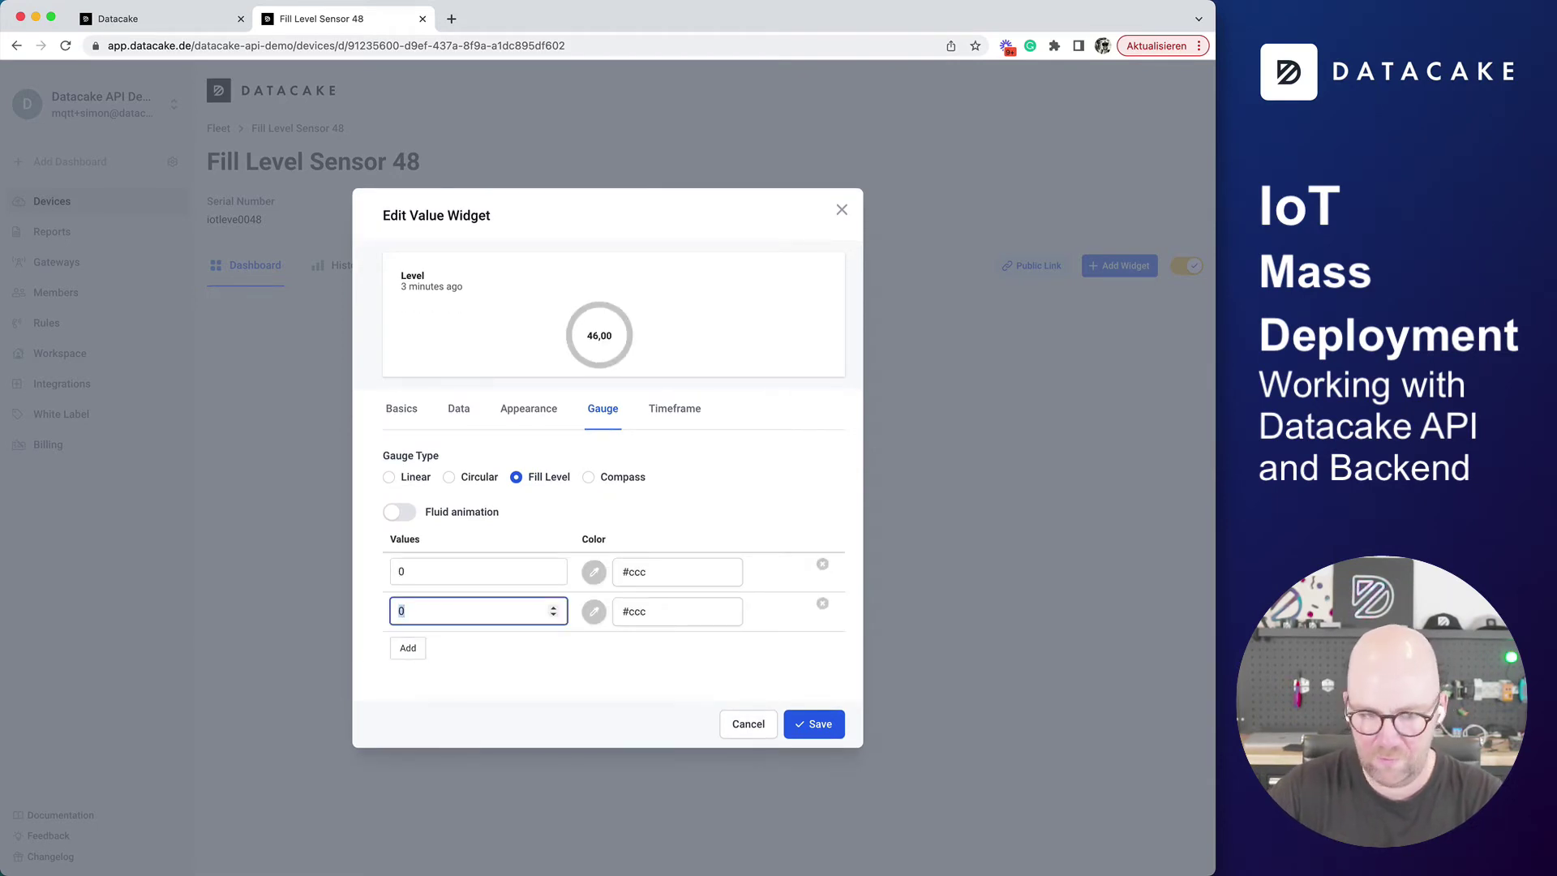
{"action": "type", "text": "100"}
{"action": "left_click", "coordinate": [593, 572]}
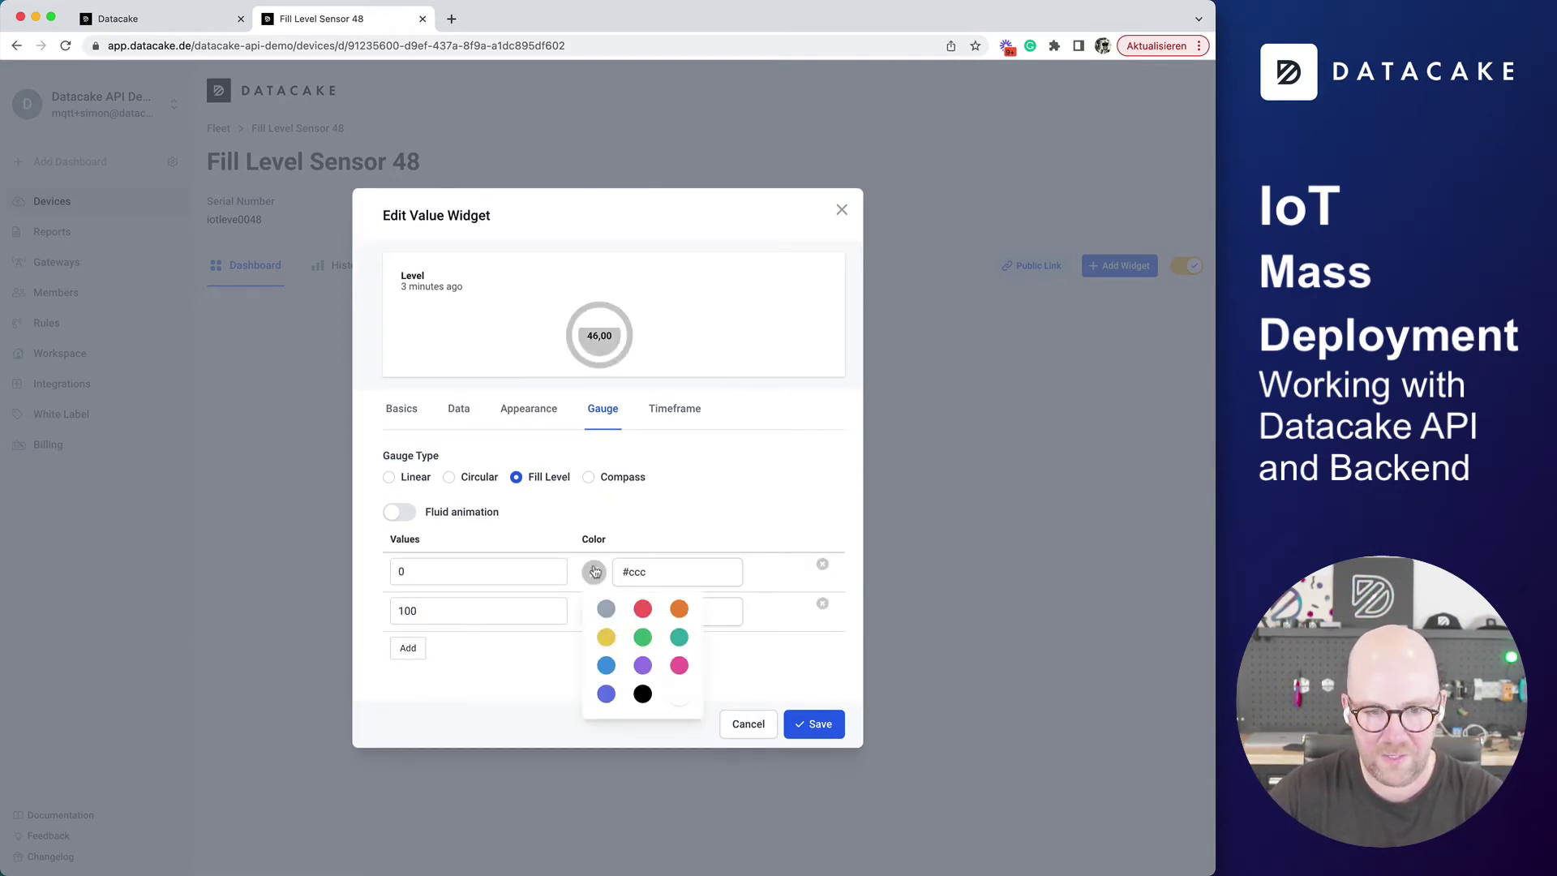
{"action": "left_click", "coordinate": [652, 613]}
{"action": "left_click", "coordinate": [409, 512]}
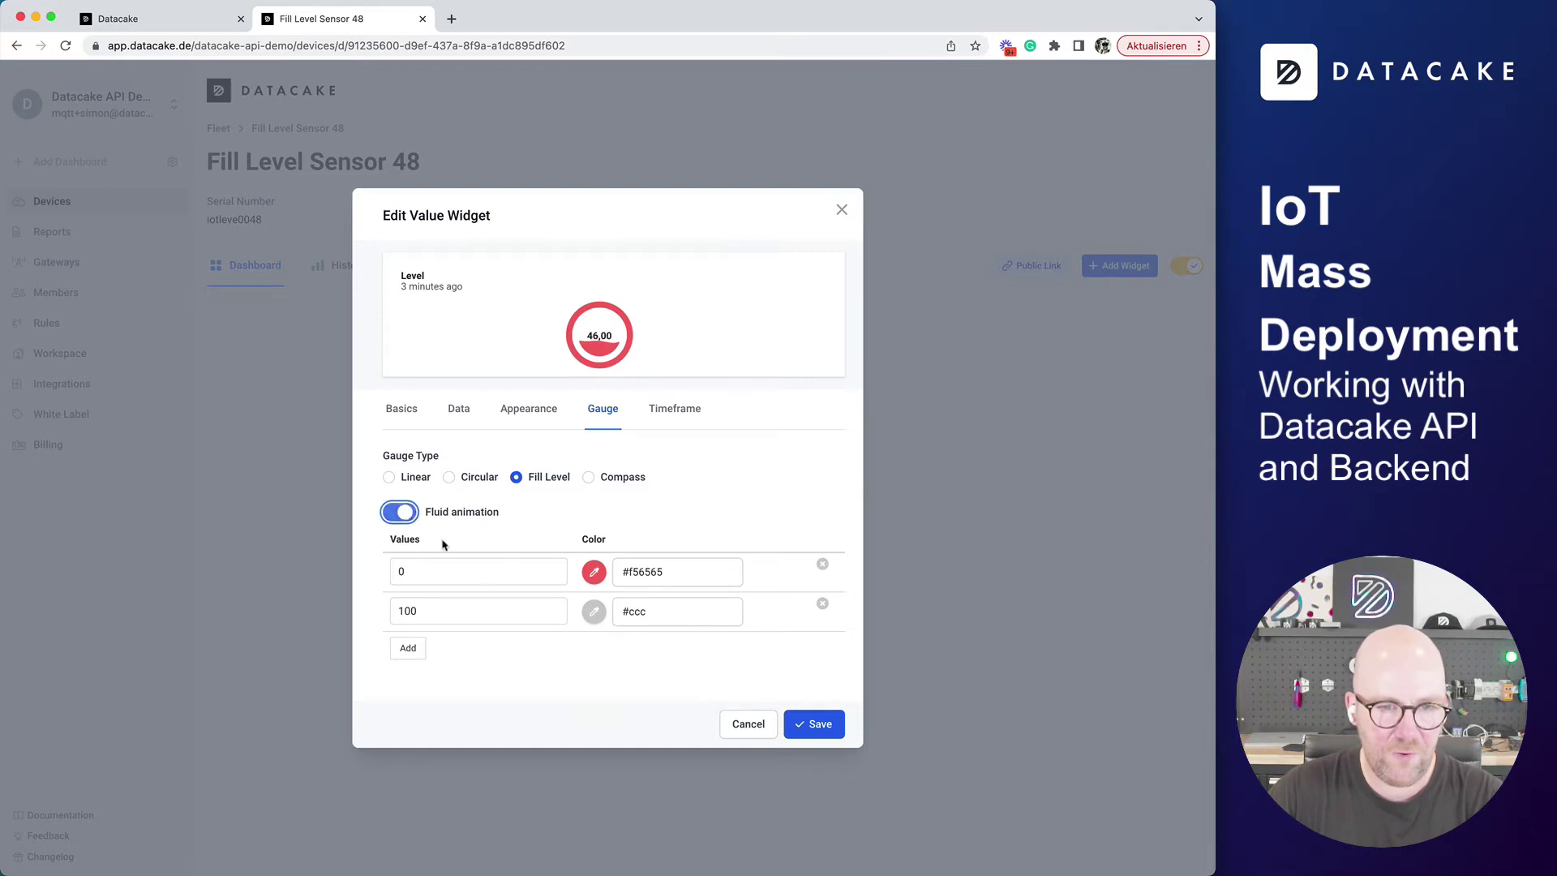
{"action": "left_click", "coordinate": [817, 718]}
{"action": "left_click_drag", "start_coordinate": [529, 469], "coordinate": [532, 592]}
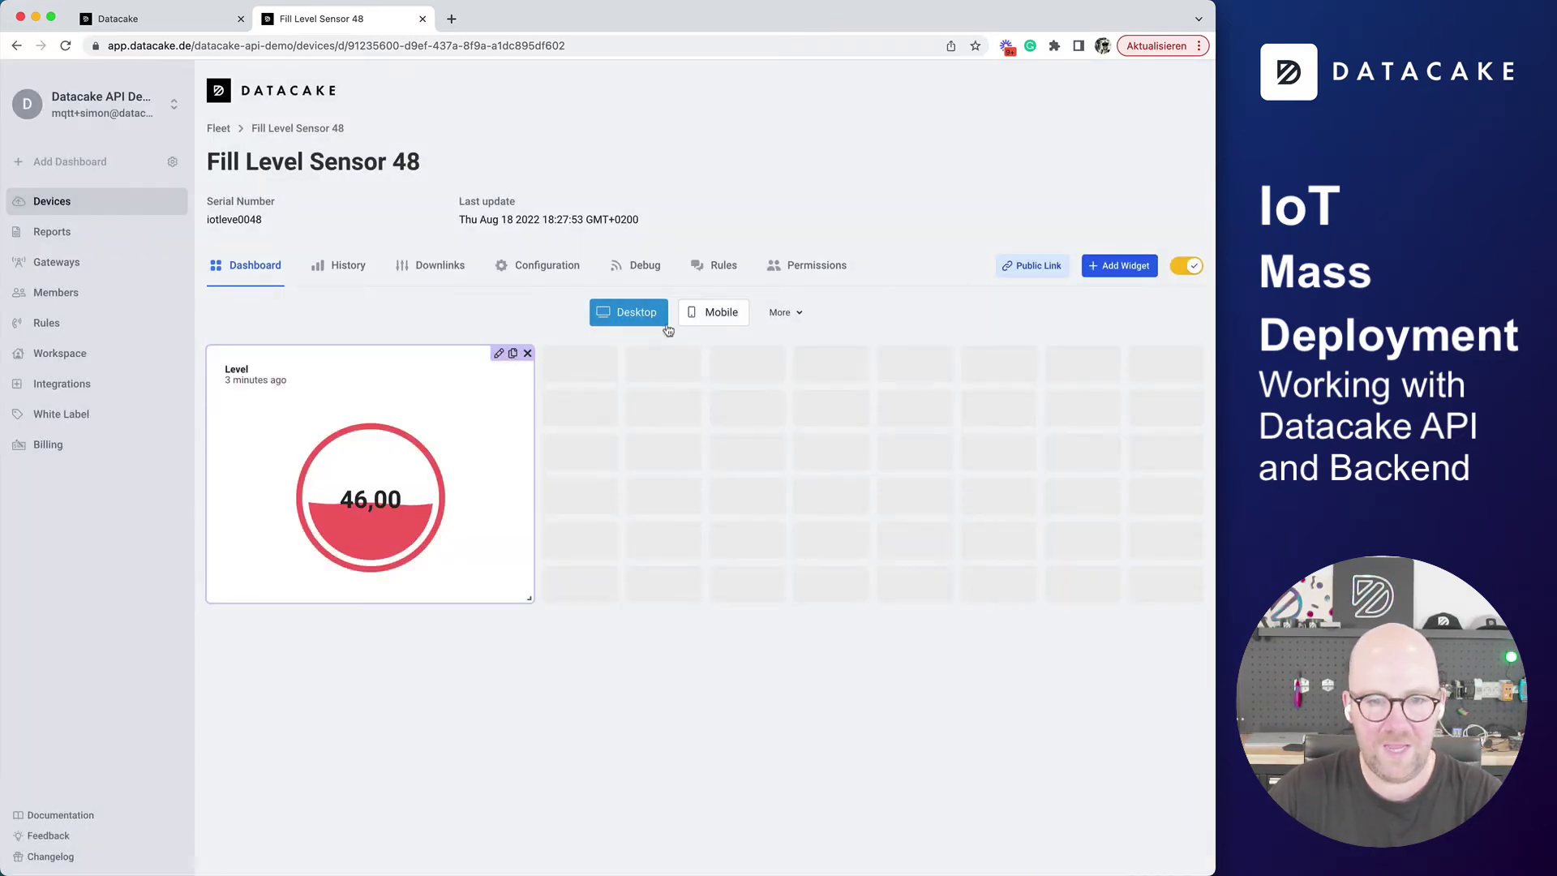
Add a Battery value widget and place it beside the Level gauge
{"action": "left_click", "coordinate": [1118, 267]}
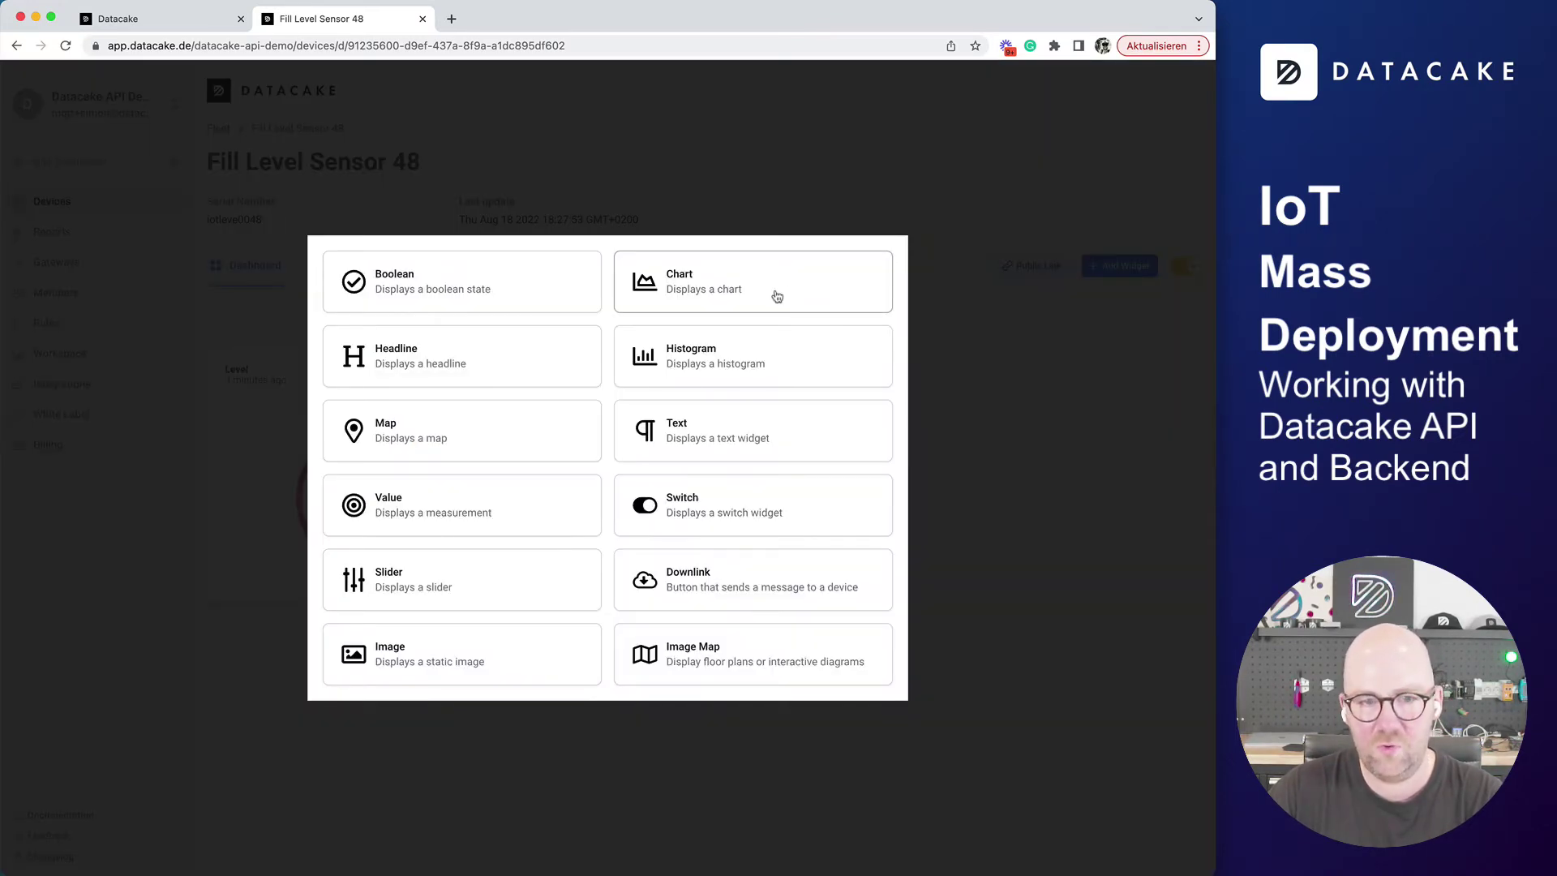
{"action": "left_click", "coordinate": [419, 515]}
{"action": "left_click", "coordinate": [459, 460]}
{"action": "left_click", "coordinate": [470, 496]}
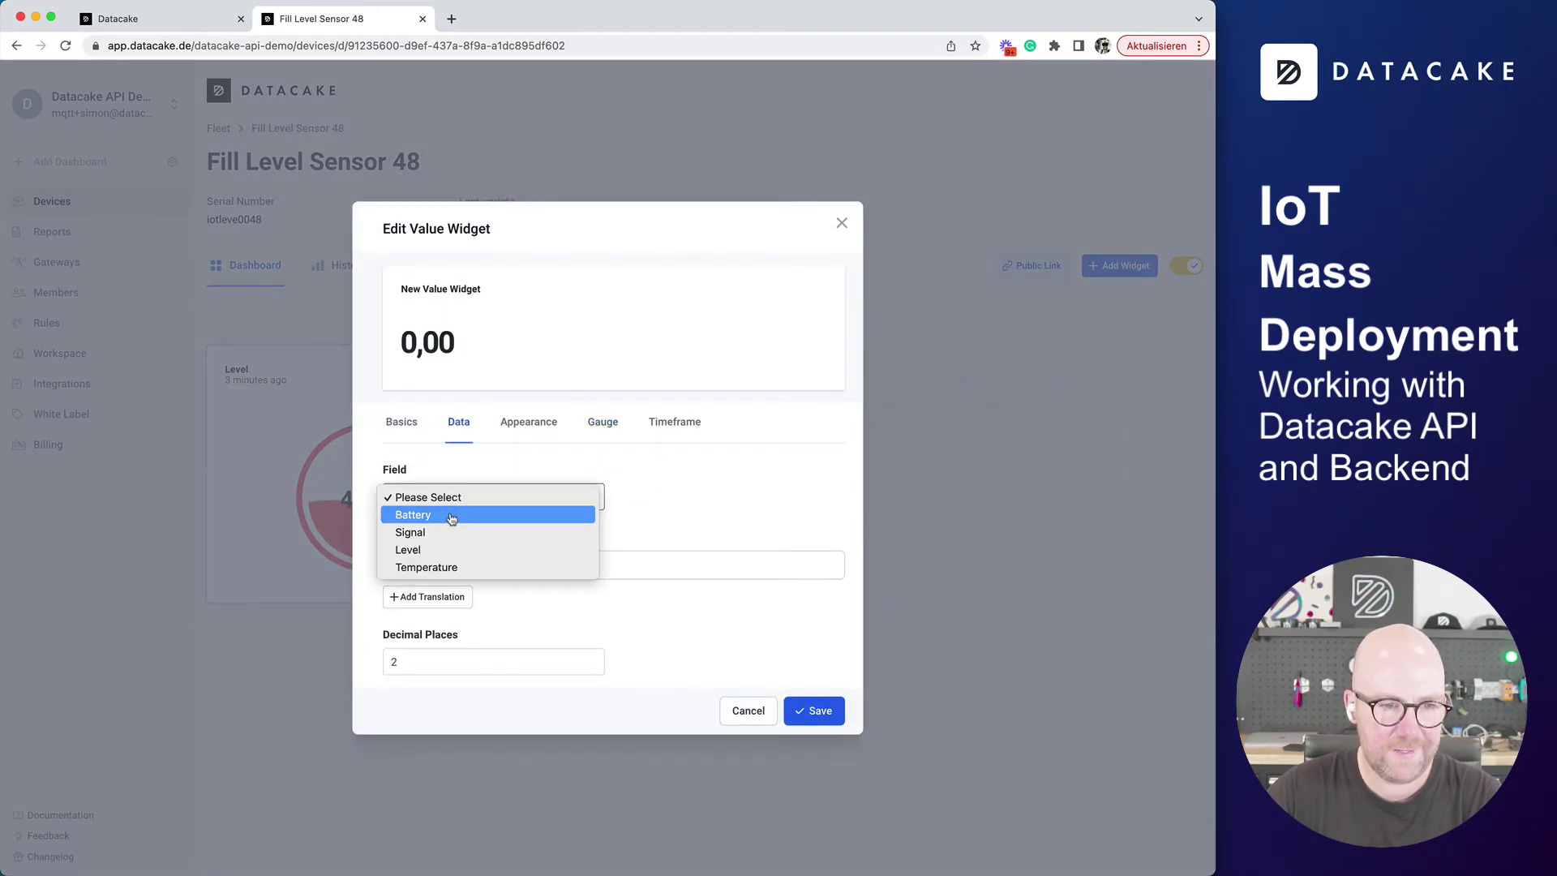
{"action": "left_click", "coordinate": [438, 511]}
{"action": "left_click", "coordinate": [827, 722]}
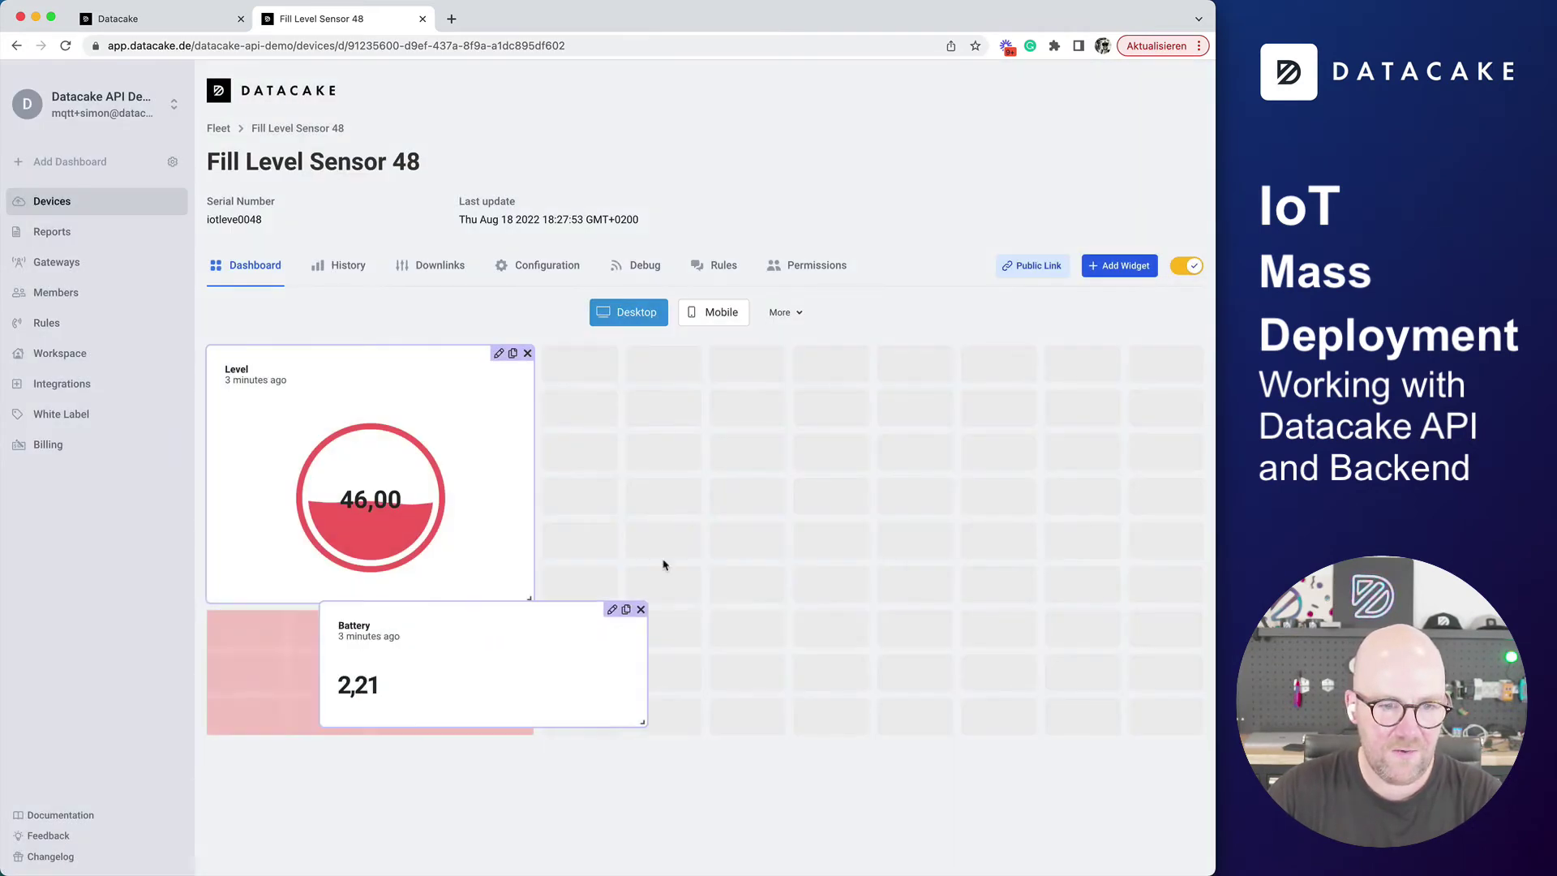
{"action": "left_click_drag", "start_coordinate": [641, 608], "coordinate": [852, 607]}
Duplicate the Battery widget into the top-right slot and switch its field to Temperature
{"action": "left_click", "coordinate": [851, 356]}
{"action": "left_click_drag", "start_coordinate": [701, 712], "coordinate": [1030, 446]}
{"action": "left_click", "coordinate": [1168, 355]}
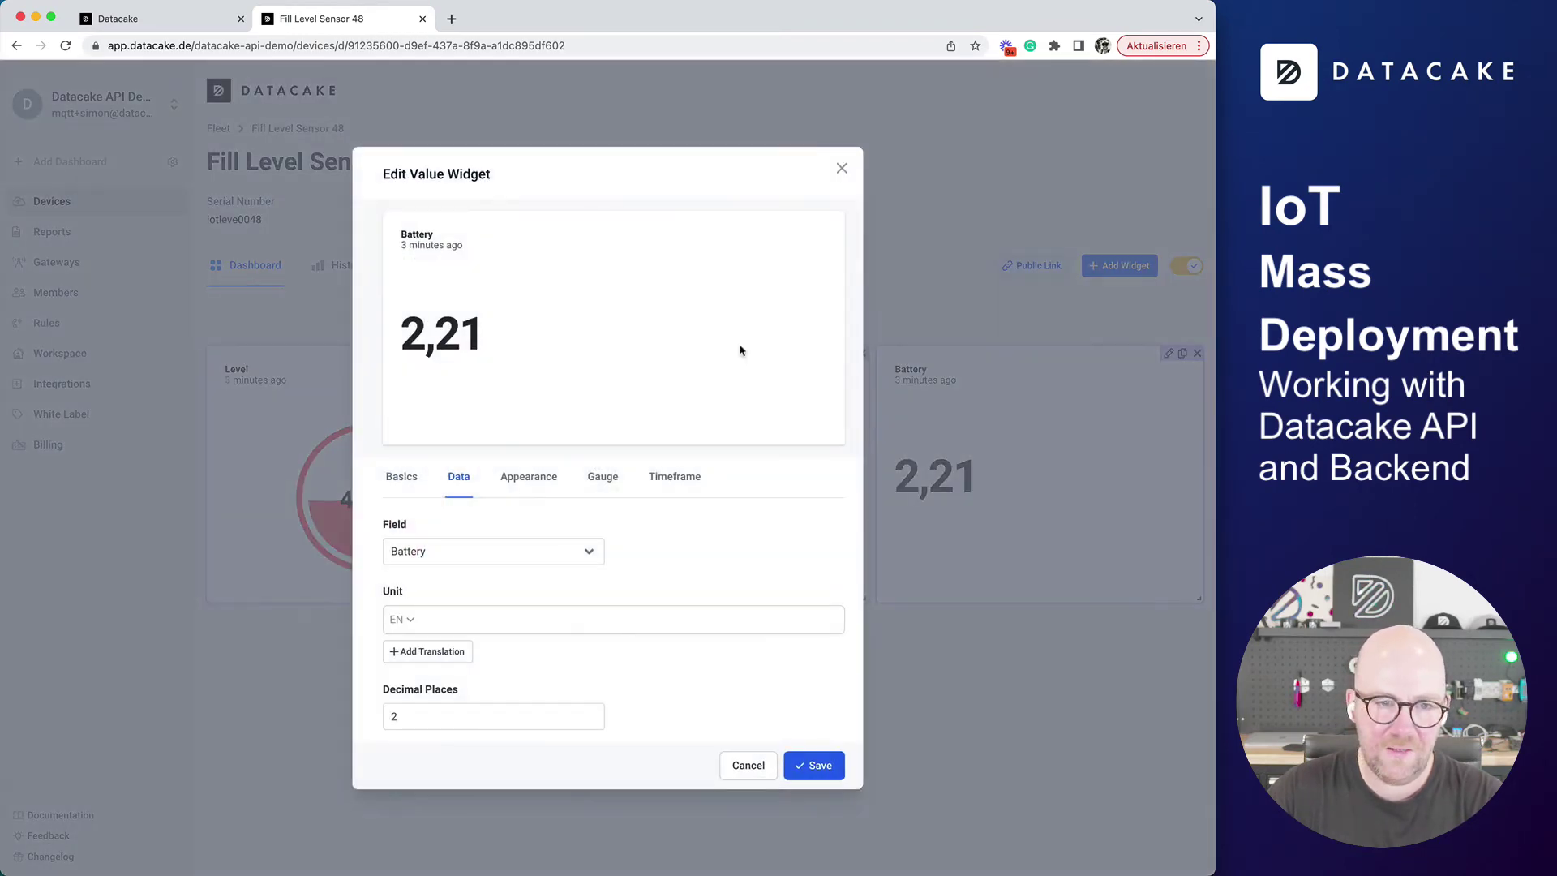
{"action": "left_click", "coordinate": [525, 478]}
{"action": "left_click", "coordinate": [602, 415]}
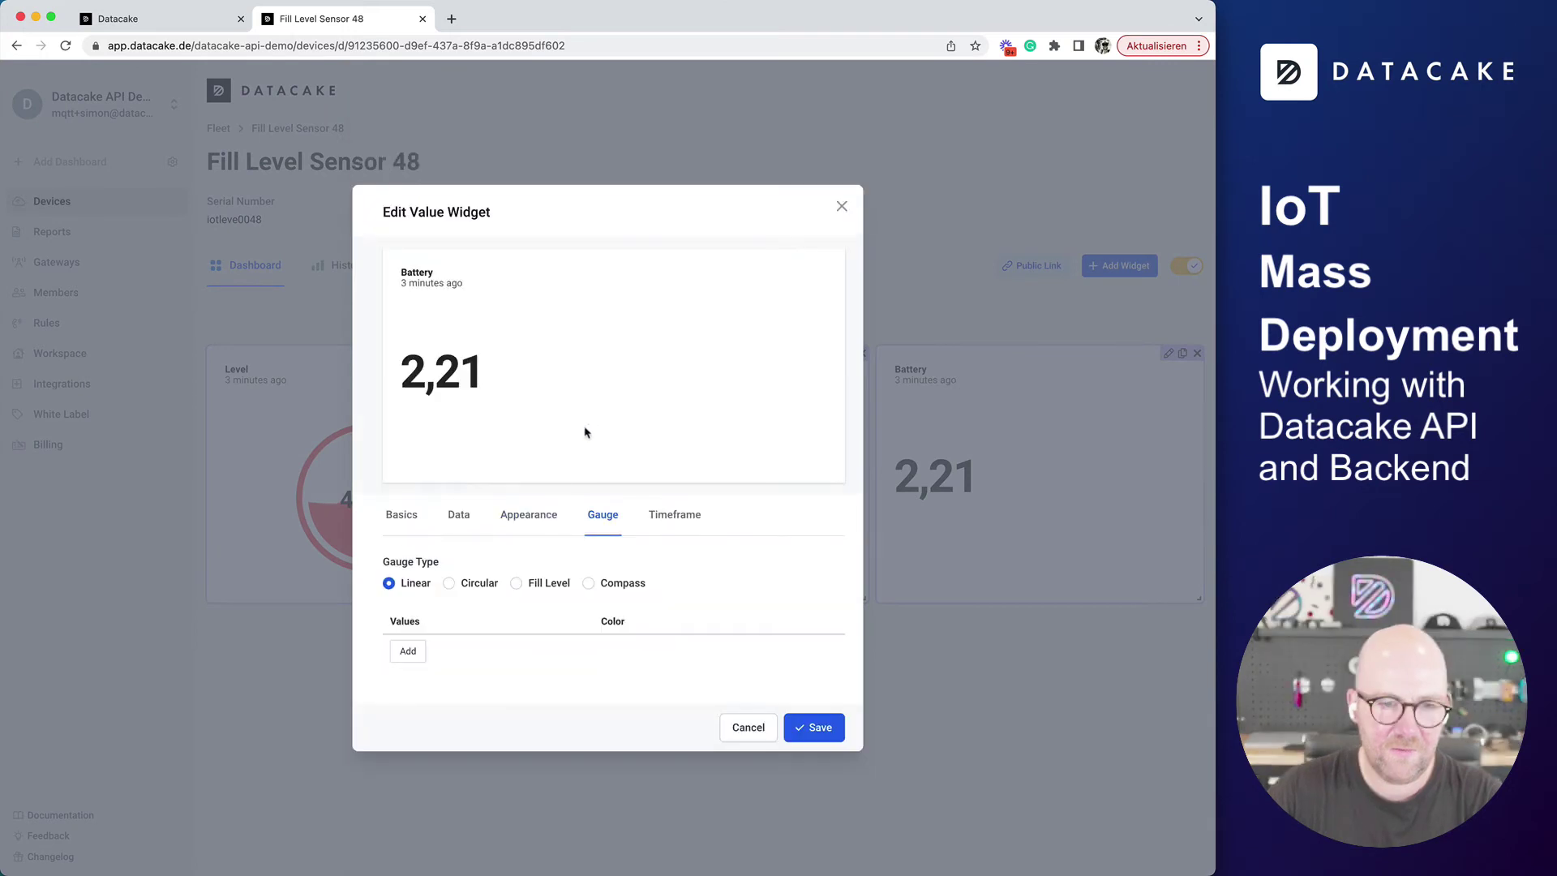
{"action": "left_click", "coordinate": [403, 512]}
{"action": "left_click", "coordinate": [463, 559]}
{"action": "left_click", "coordinate": [454, 551]}
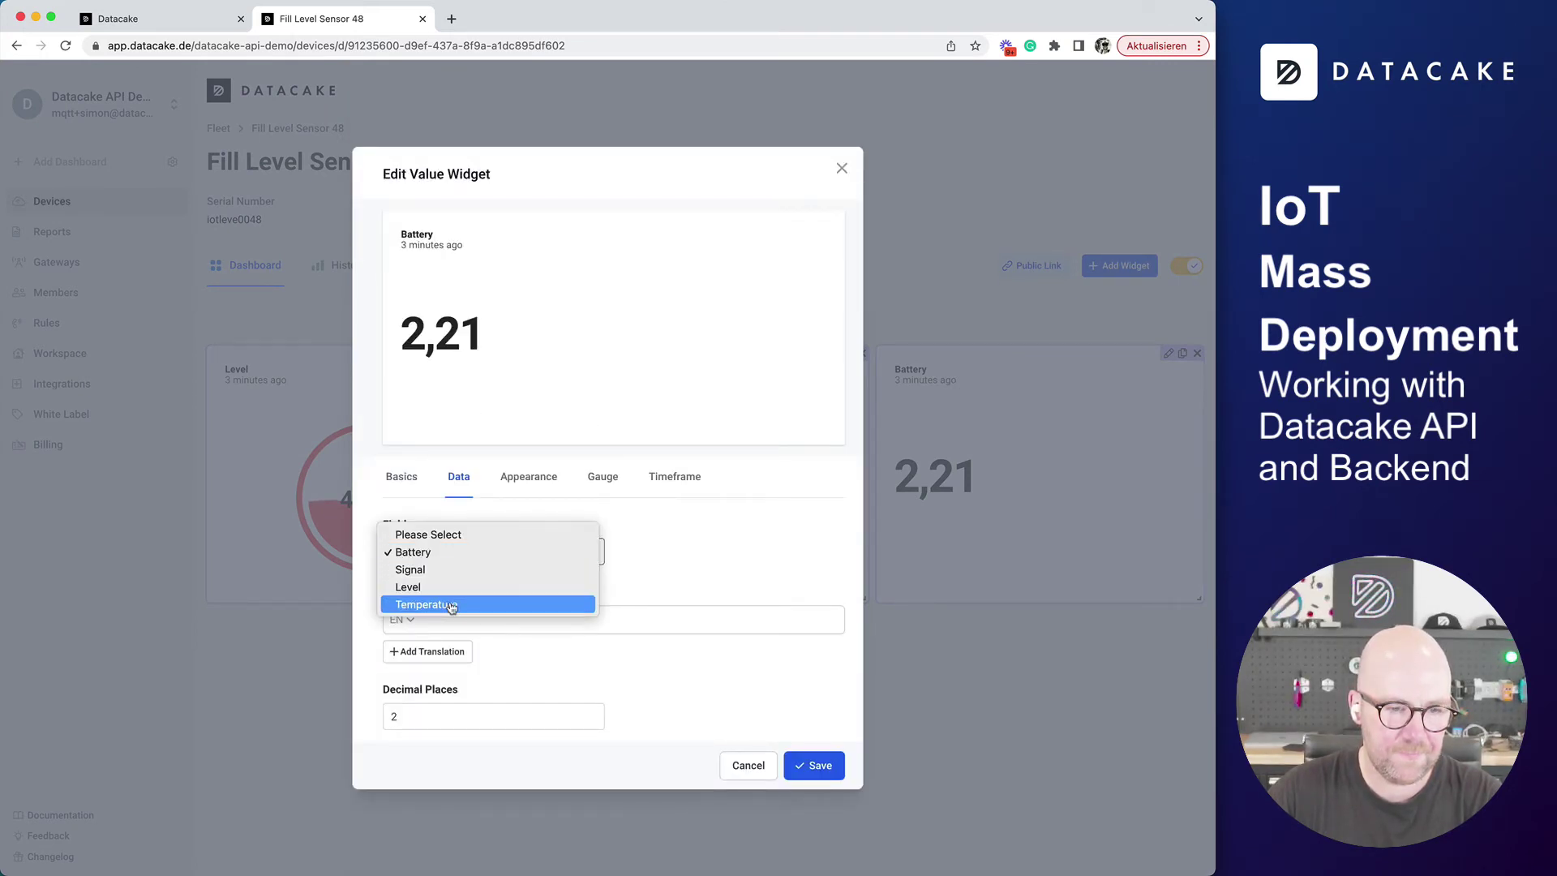
{"action": "left_click", "coordinate": [413, 604]}
Give the temperature gauge thresholds 0 (blue) and 50 (red) and save it
{"action": "left_click", "coordinate": [608, 482]}
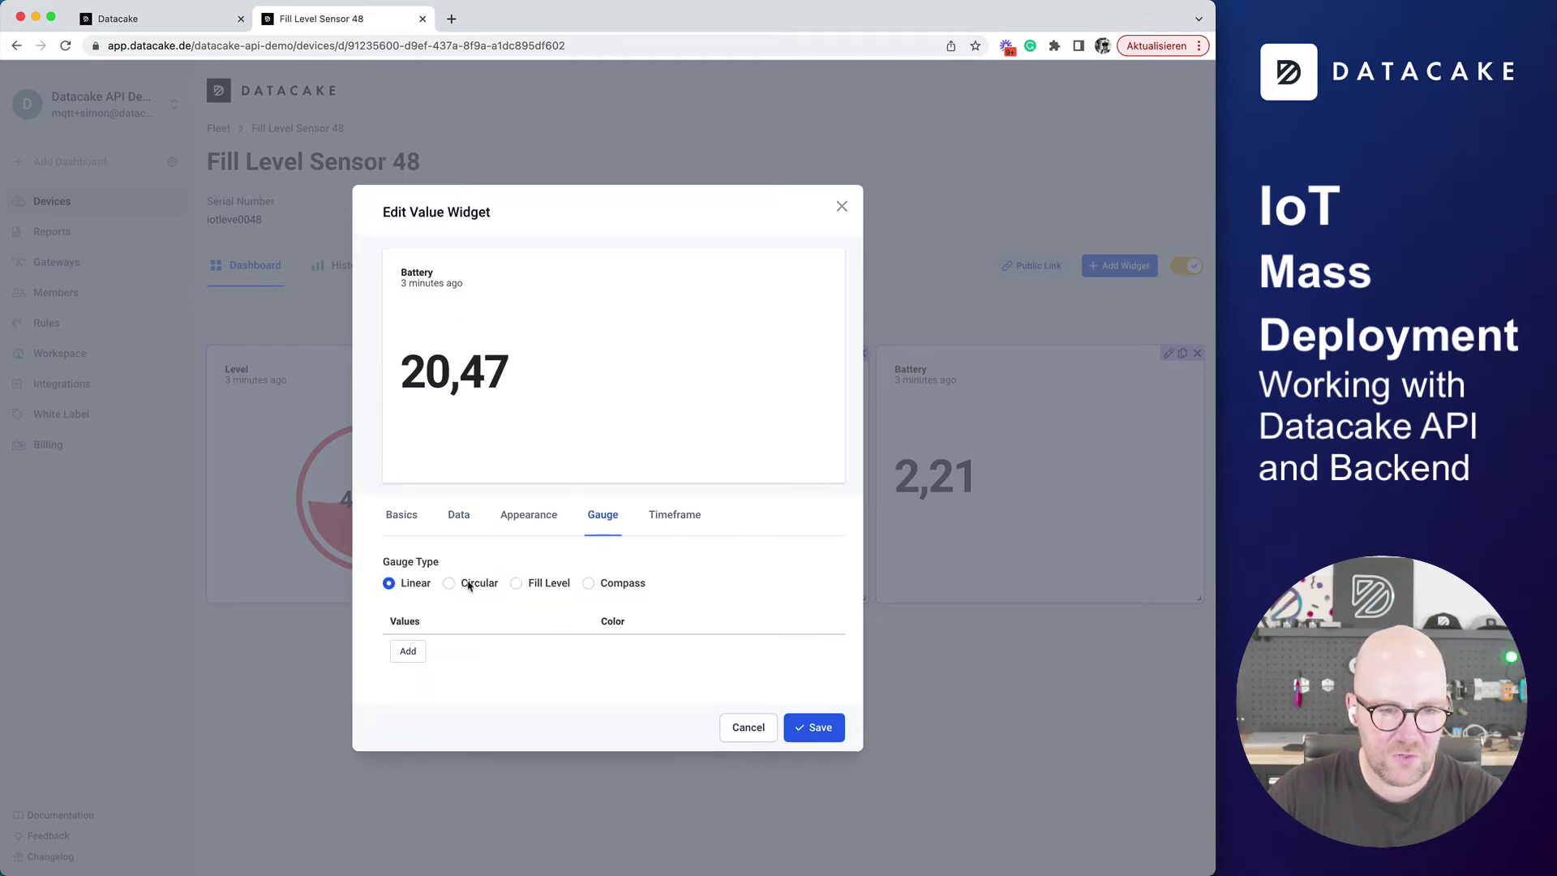
{"action": "left_click", "coordinate": [410, 650]}
{"action": "left_click", "coordinate": [409, 660]}
{"action": "double_click", "coordinate": [418, 650]}
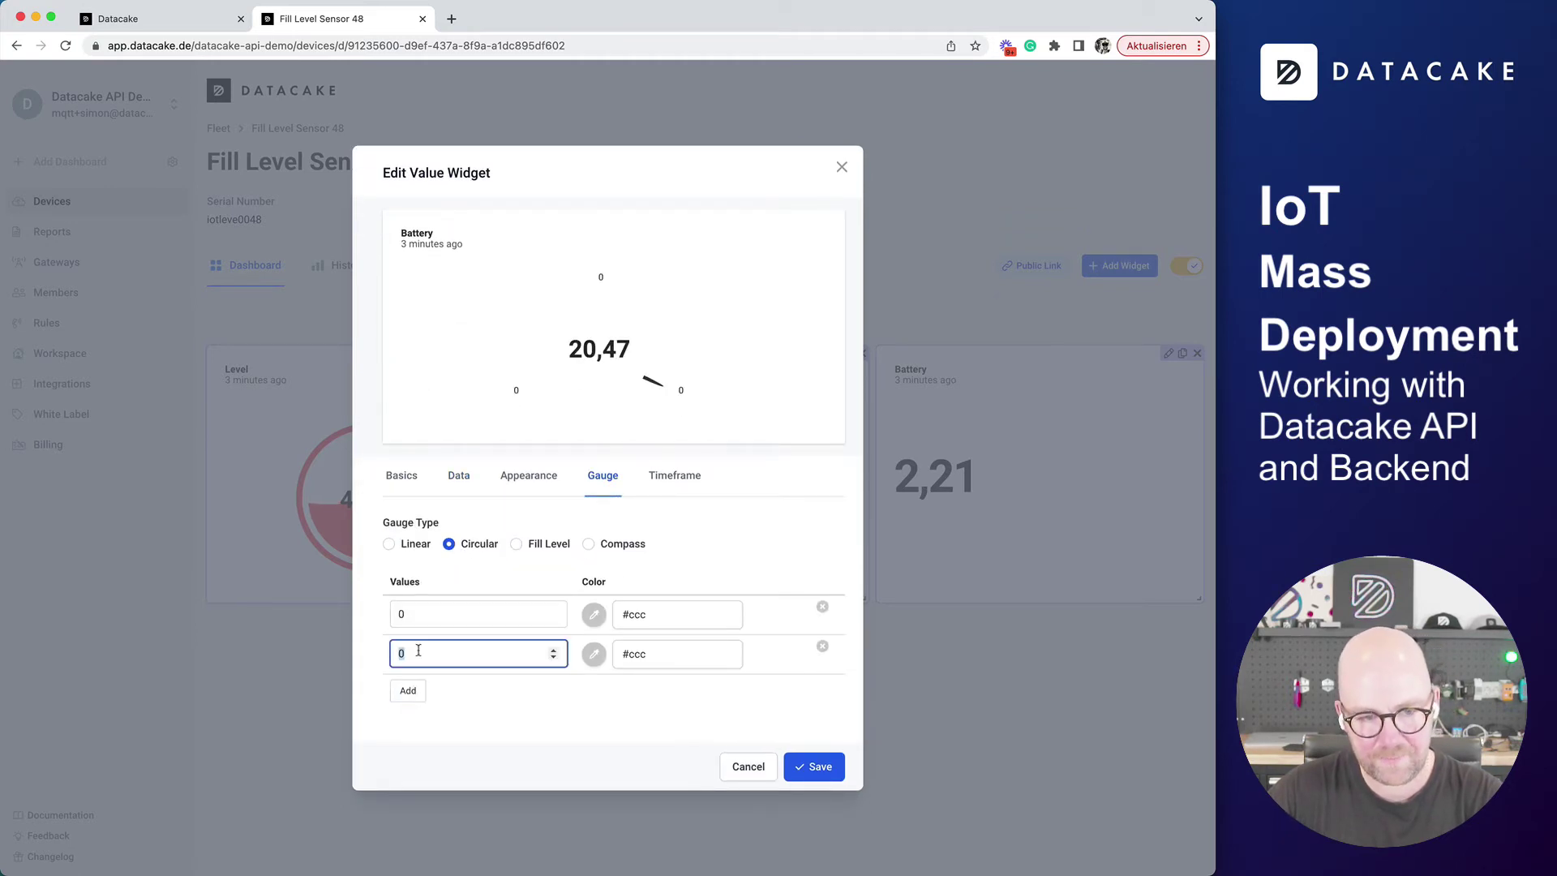
{"action": "type", "text": "50"}
{"action": "left_click", "coordinate": [593, 653]}
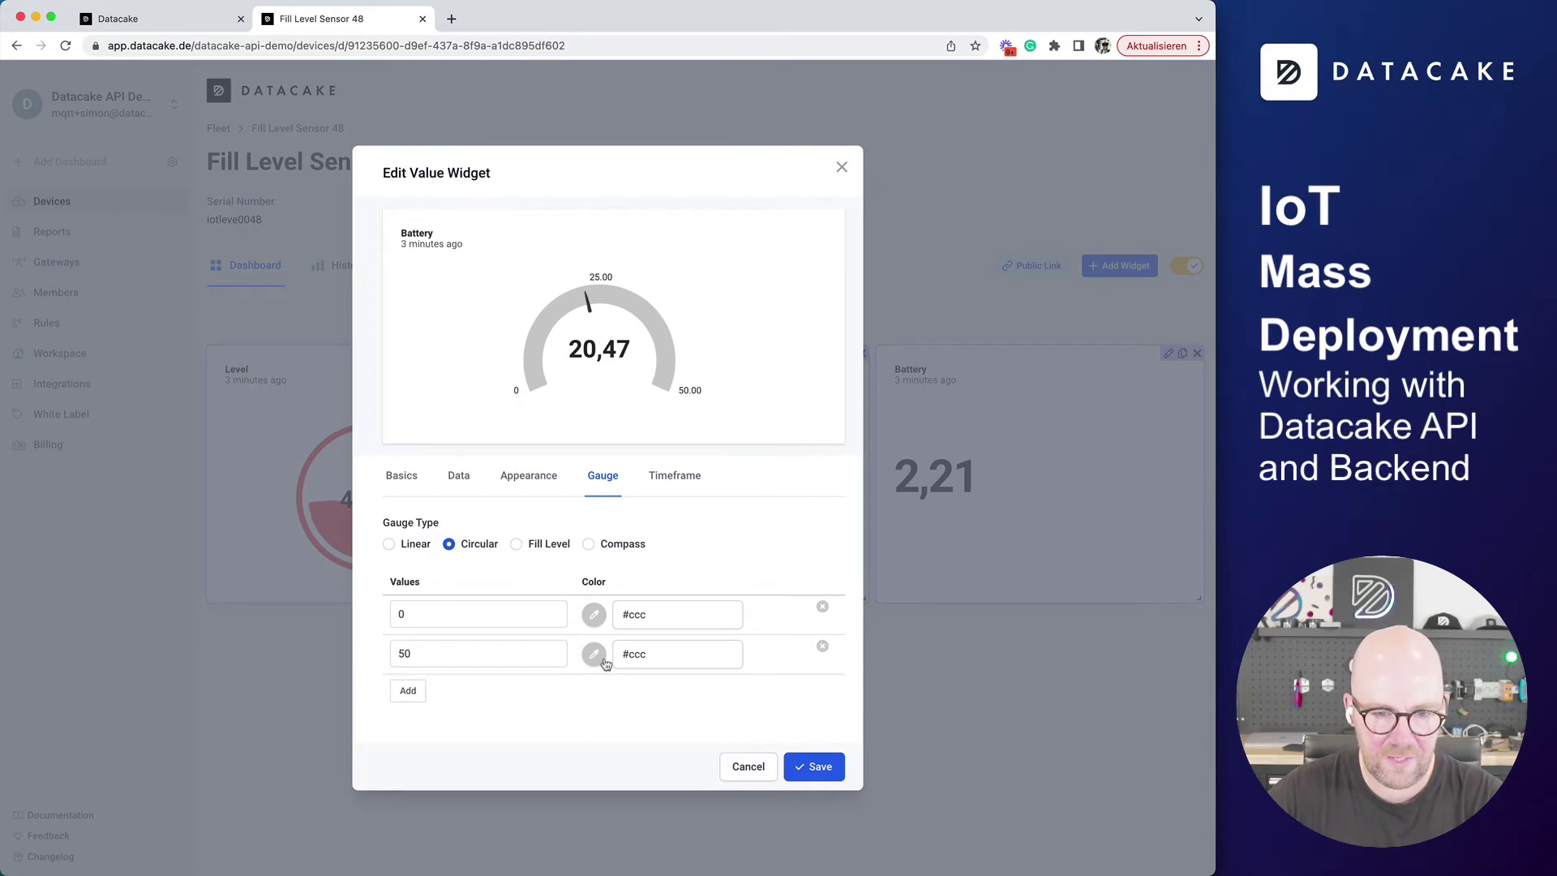
{"action": "left_click", "coordinate": [643, 686]}
{"action": "left_click", "coordinate": [593, 614]}
{"action": "left_click", "coordinate": [608, 709]}
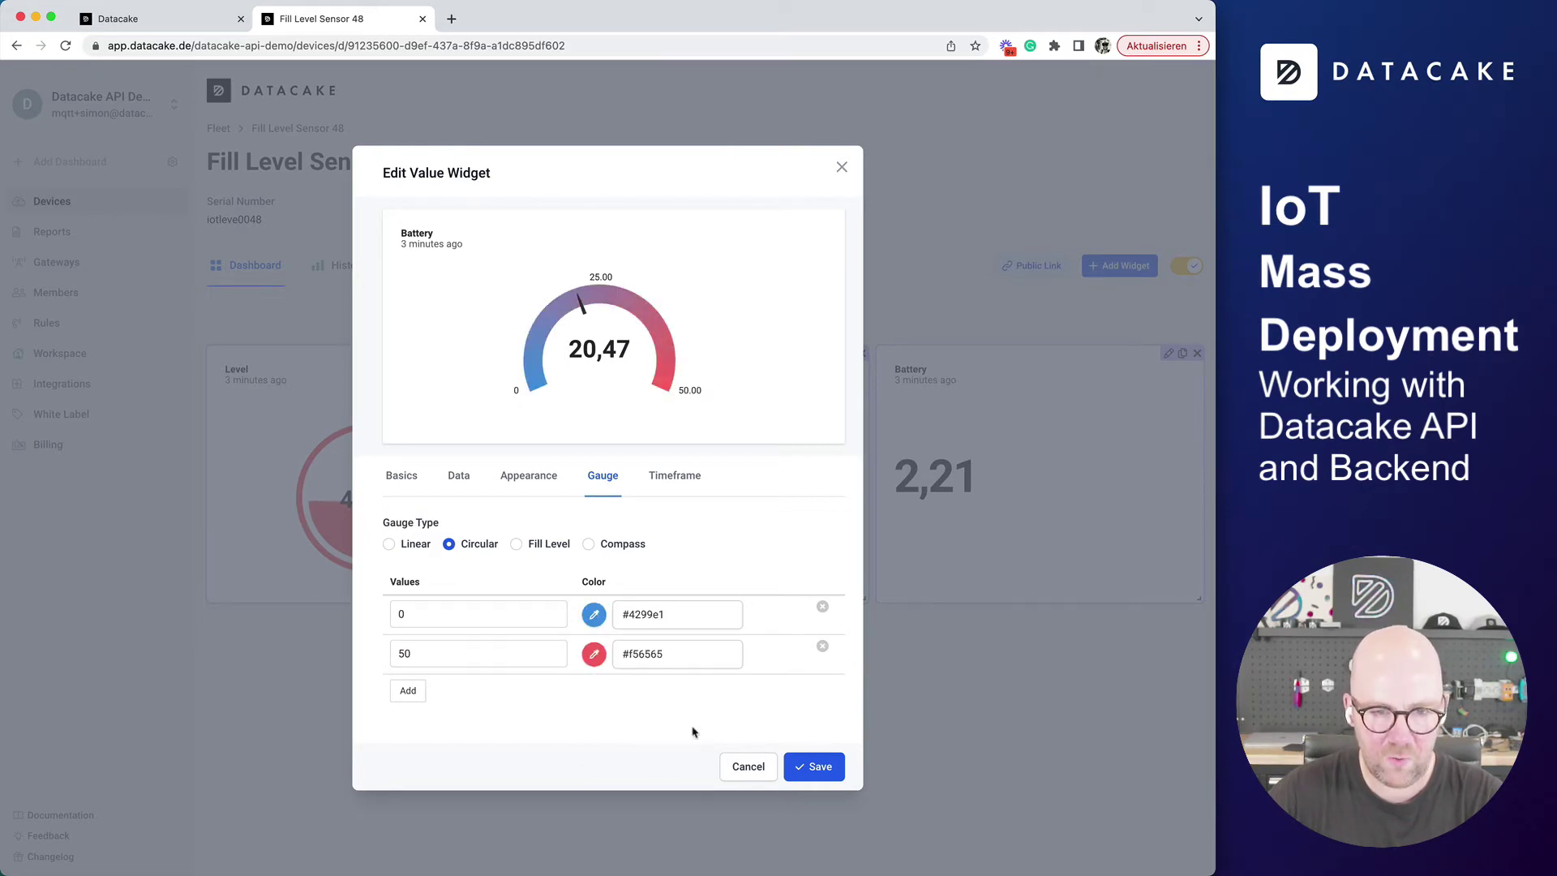
{"action": "left_click", "coordinate": [815, 766]}
Build the mobile dashboard from the desktop layout, overriding the existing mobile one
{"action": "left_click", "coordinate": [785, 312]}
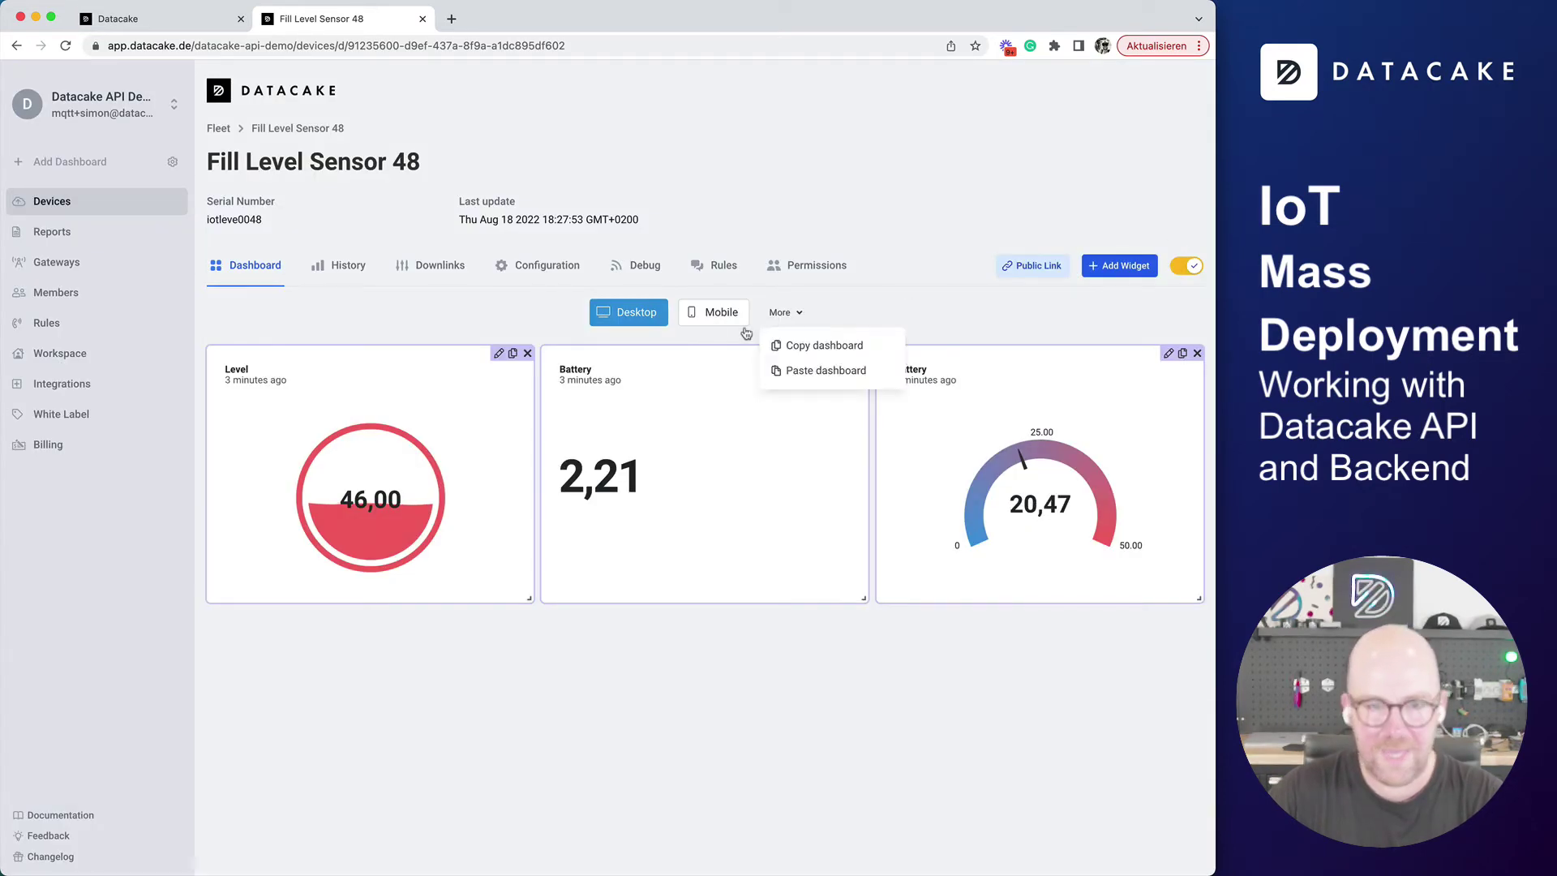
{"action": "left_click", "coordinate": [719, 314]}
{"action": "left_click", "coordinate": [782, 313]}
{"action": "left_click", "coordinate": [819, 347]}
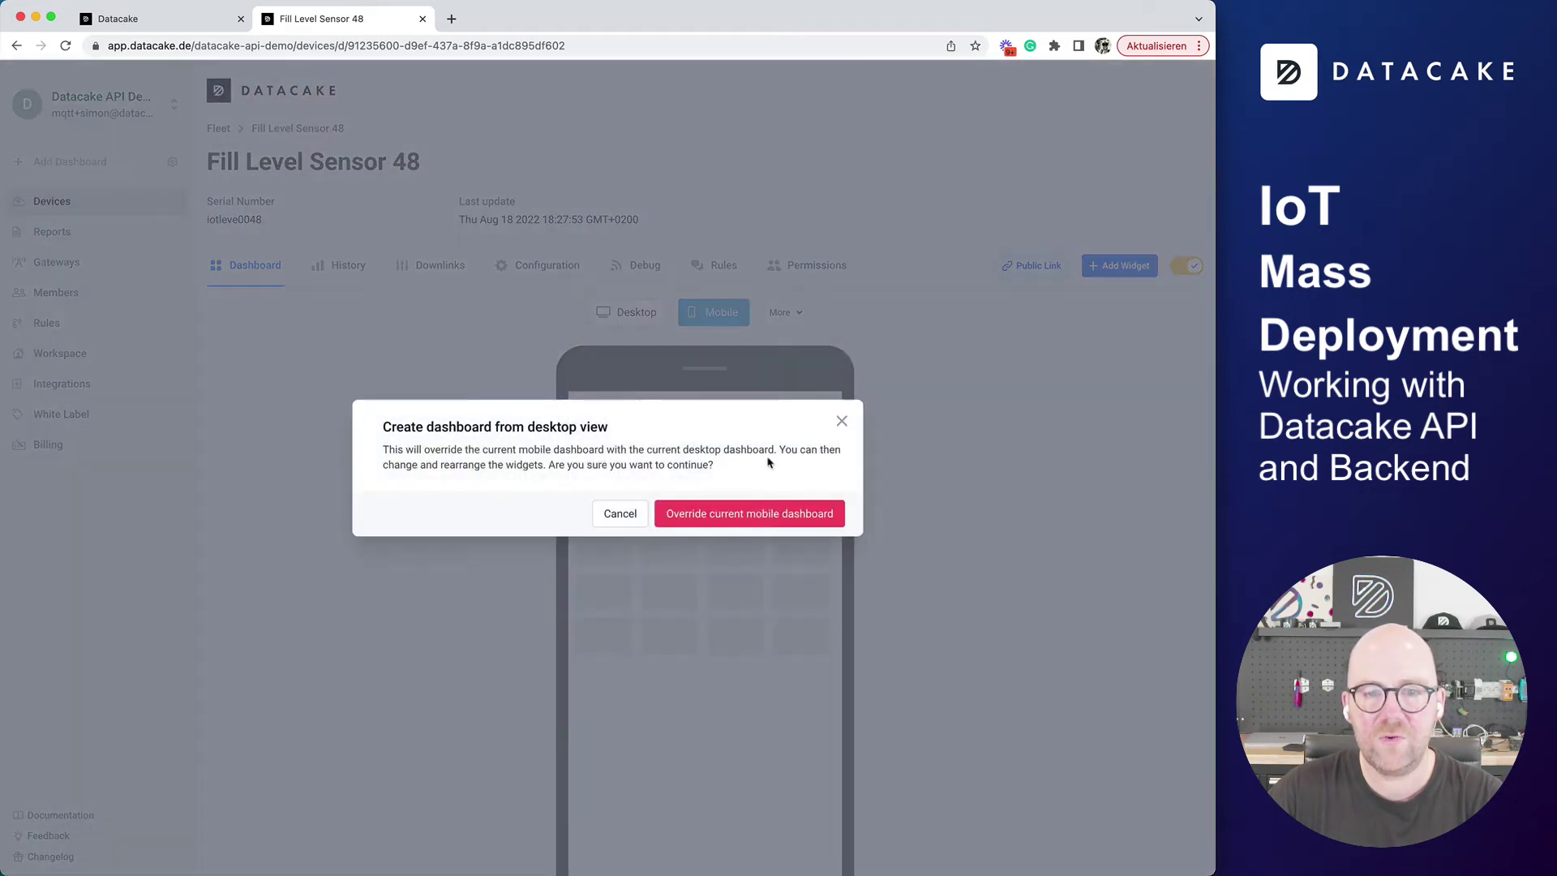
{"action": "left_click", "coordinate": [754, 517]}
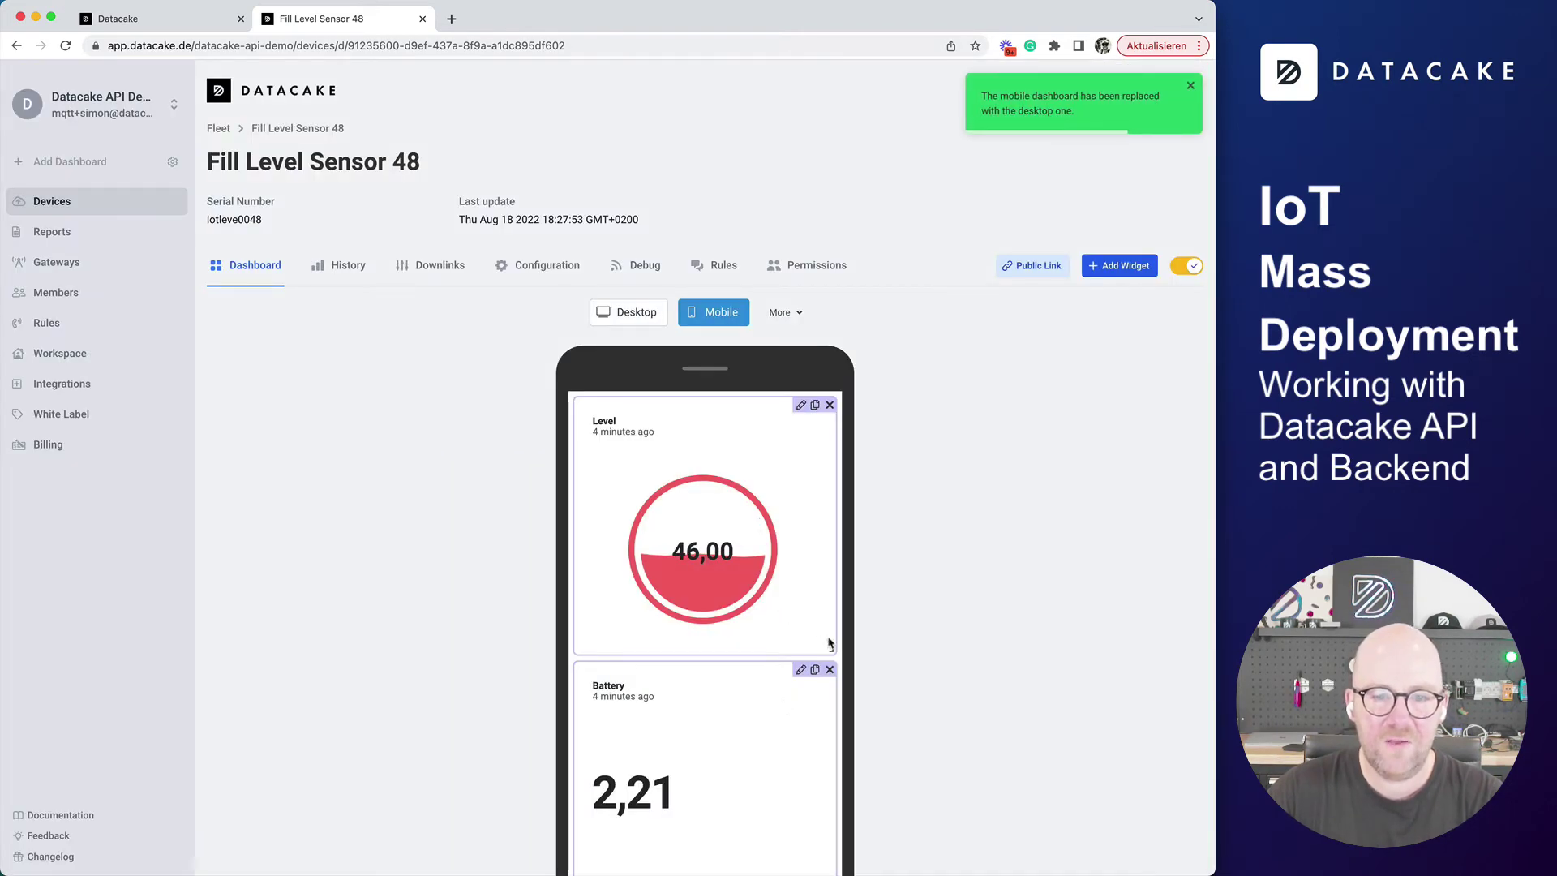
Resize both Battery widgets to half width side by side and finish editing
{"action": "scroll", "coordinate": [827, 616], "scroll_direction": "down", "scroll_amount": 3}
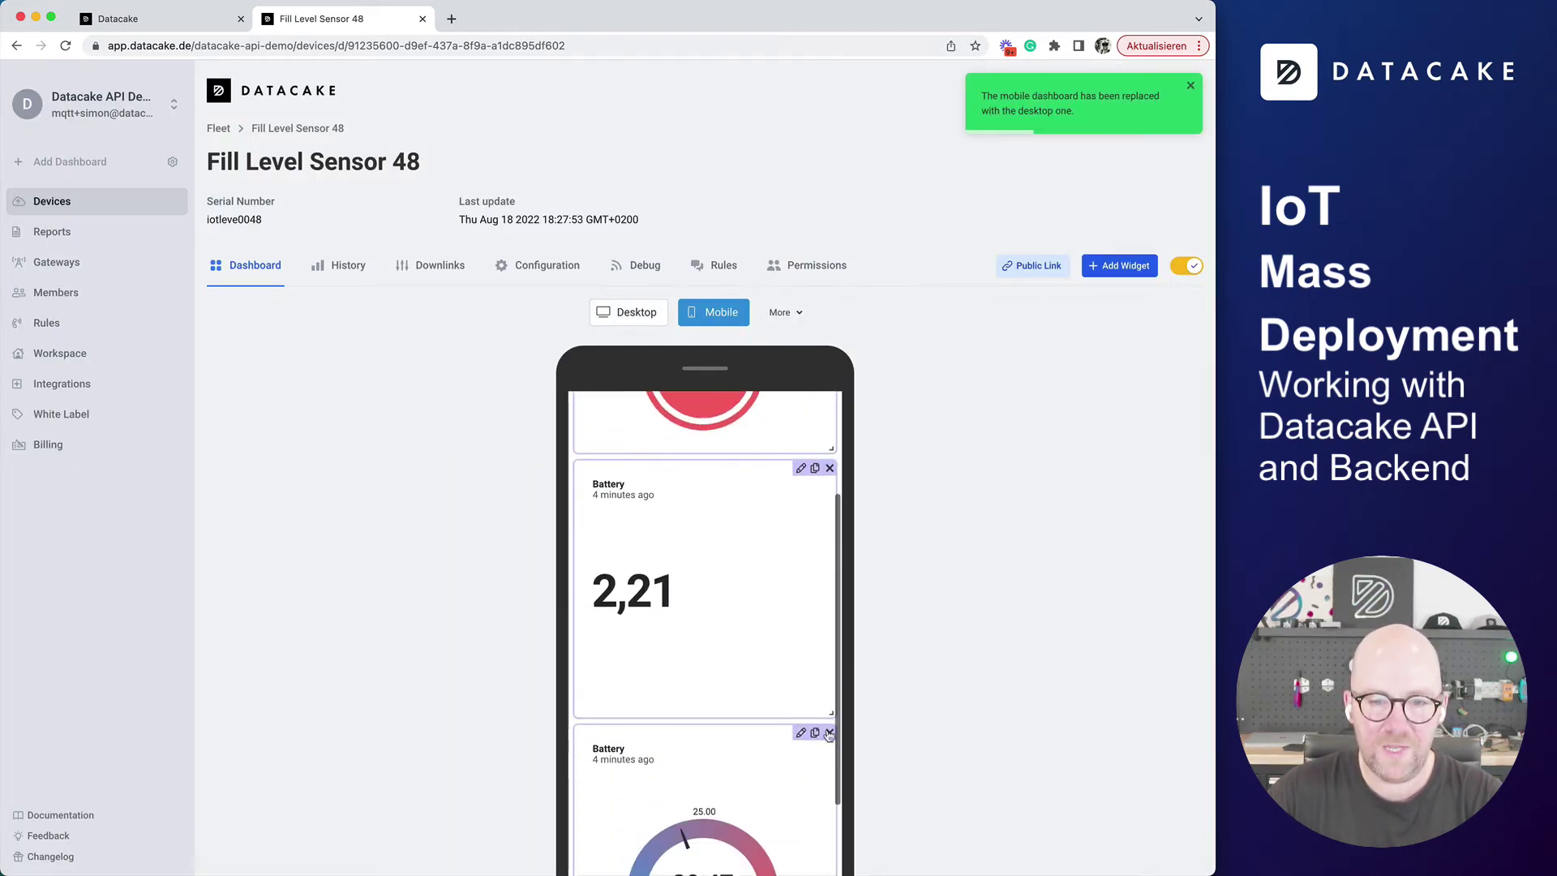
{"action": "left_click_drag", "start_coordinate": [831, 714], "coordinate": [676, 675]}
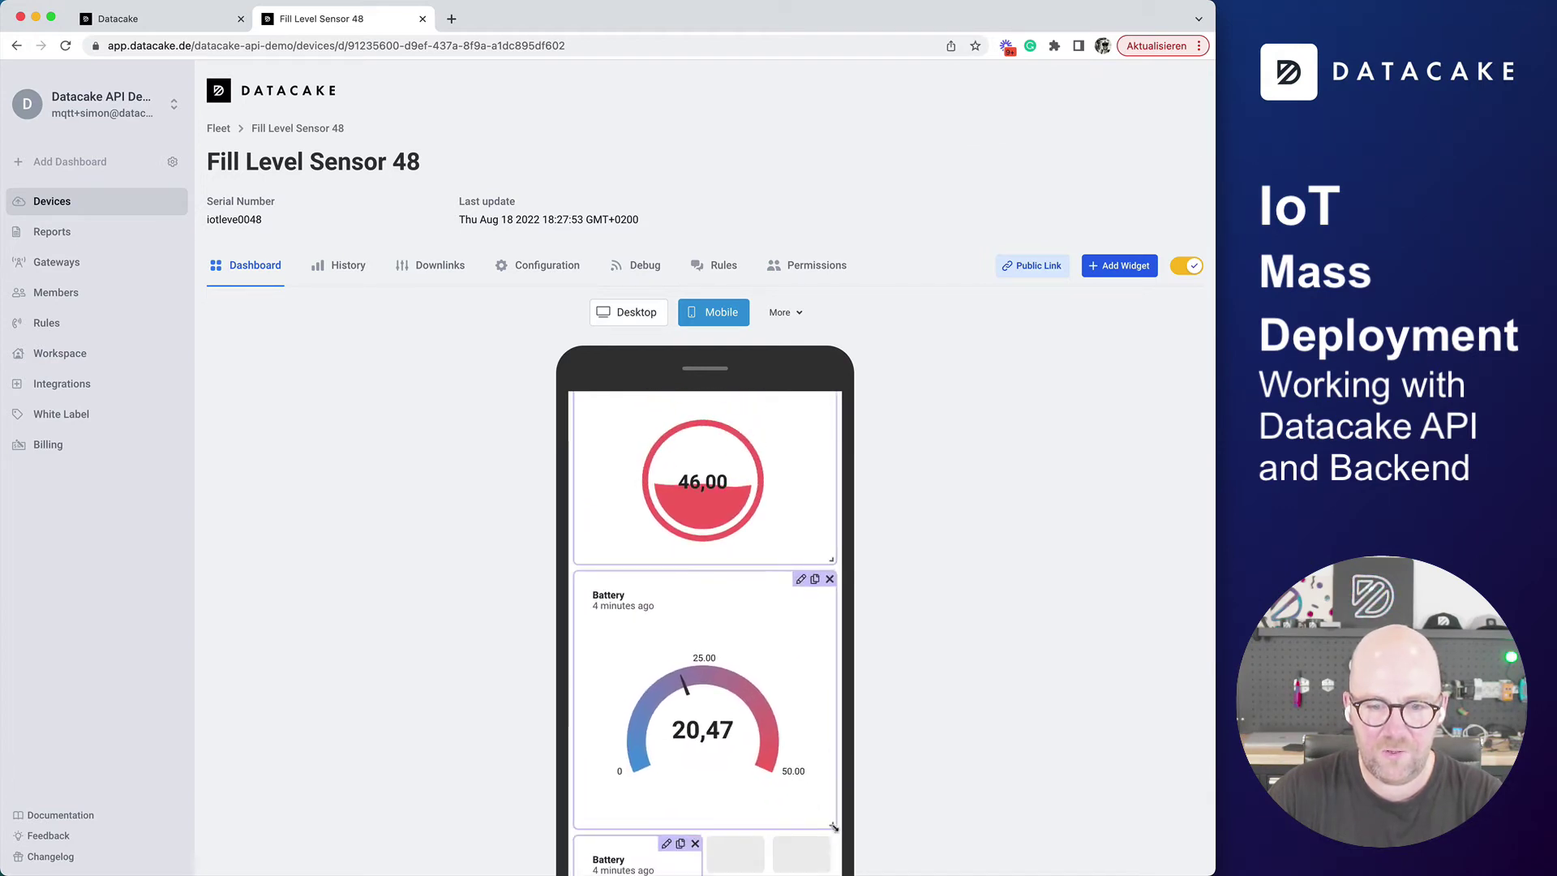
{"action": "left_click_drag", "start_coordinate": [833, 827], "coordinate": [697, 783]}
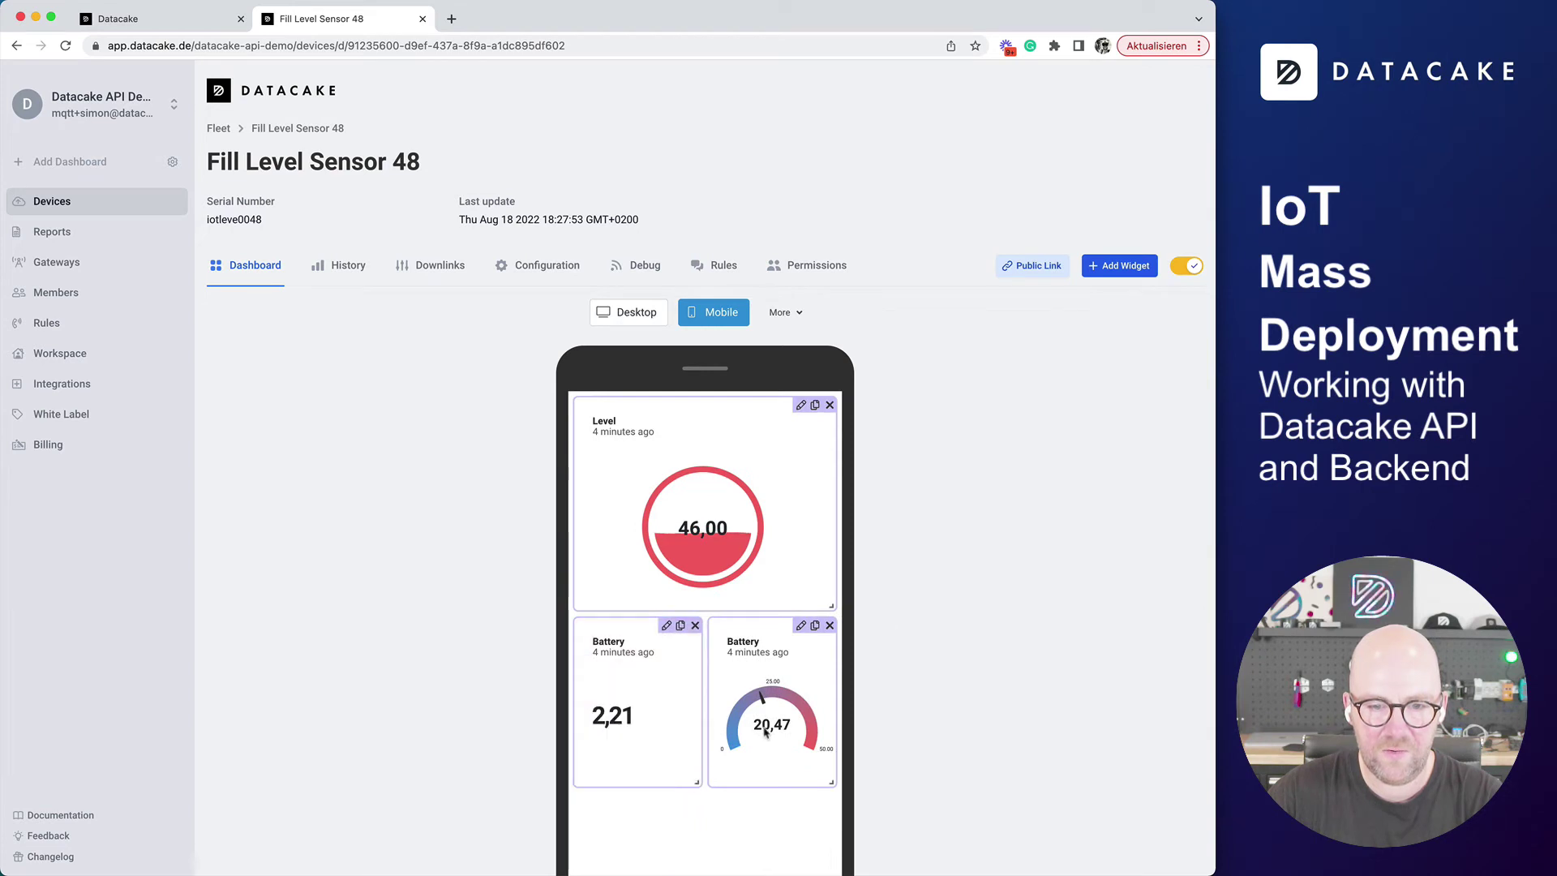
{"action": "left_click", "coordinate": [1184, 271]}
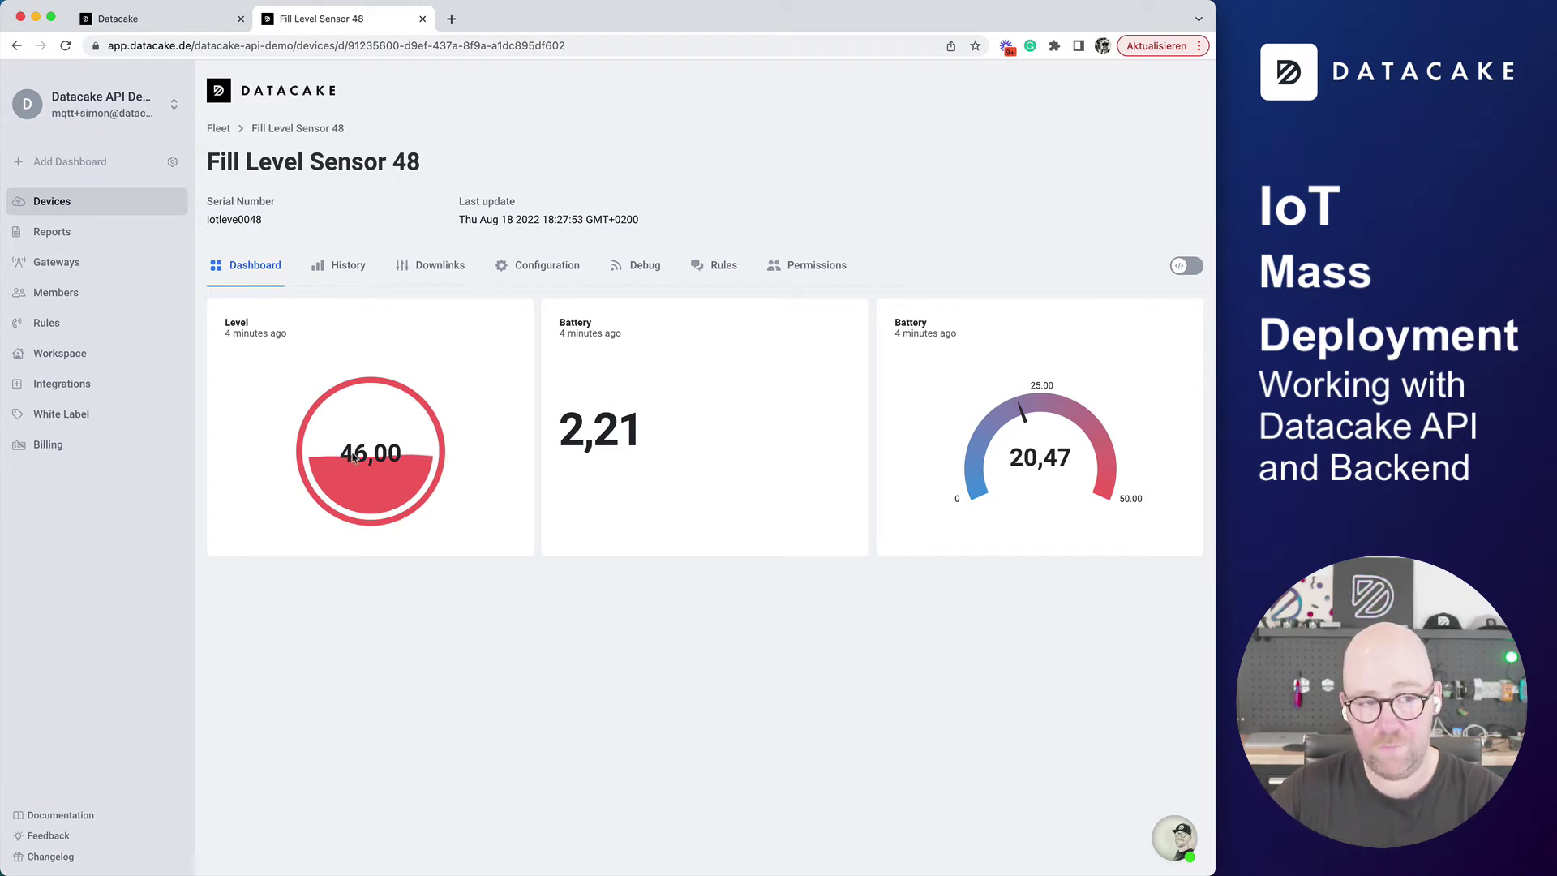
On the devices map, zoom into a four-device cluster and inspect Fill Level Sensors 23 and 5
{"action": "left_click", "coordinate": [44, 205]}
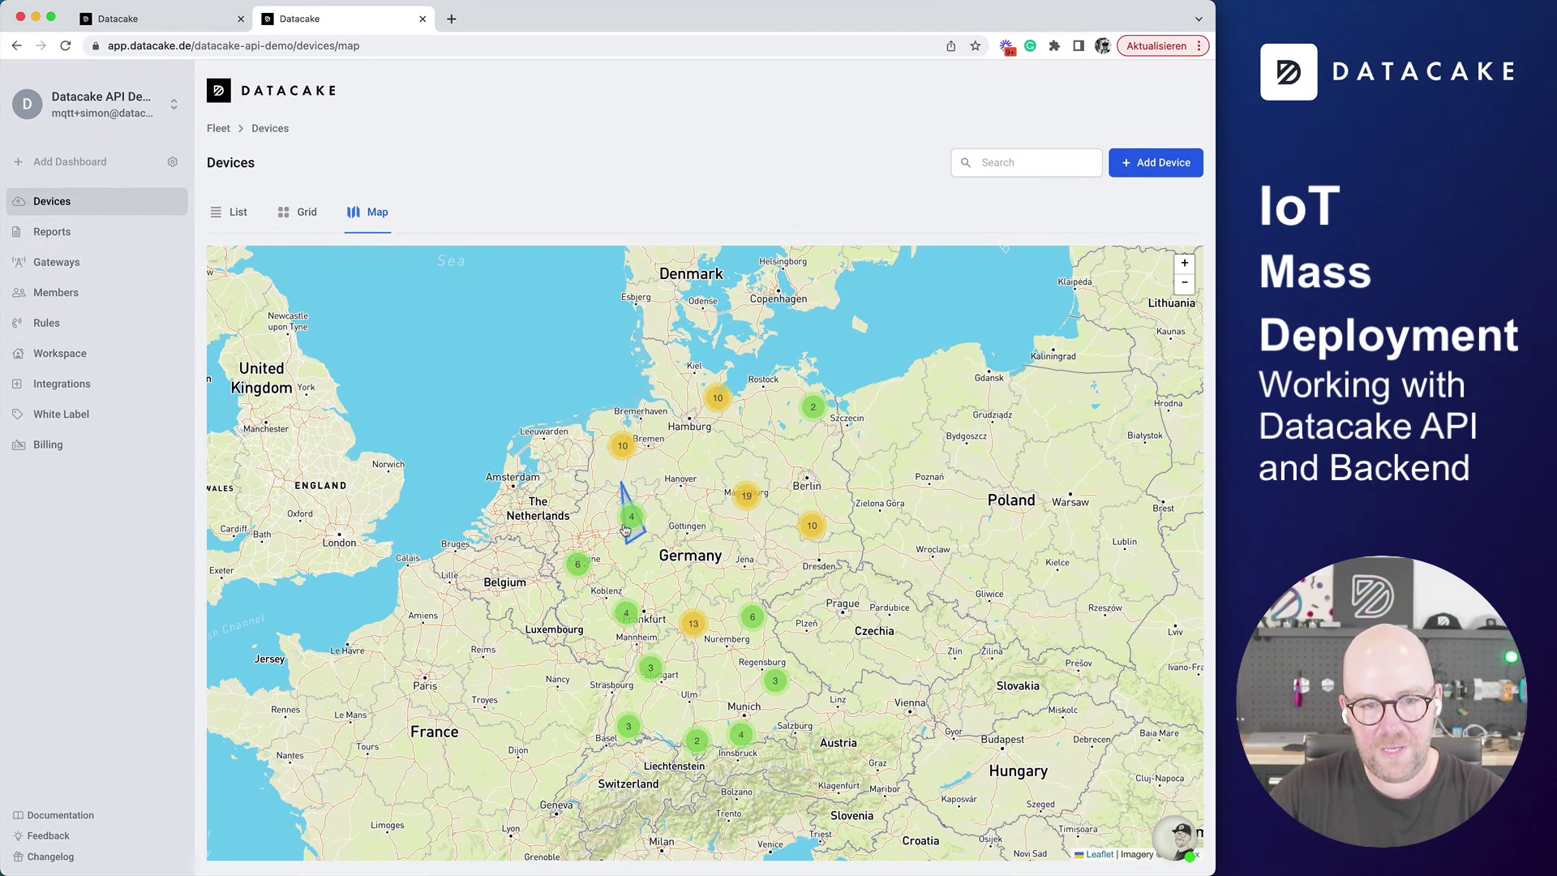
{"action": "left_click", "coordinate": [626, 524]}
{"action": "left_click", "coordinate": [719, 524]}
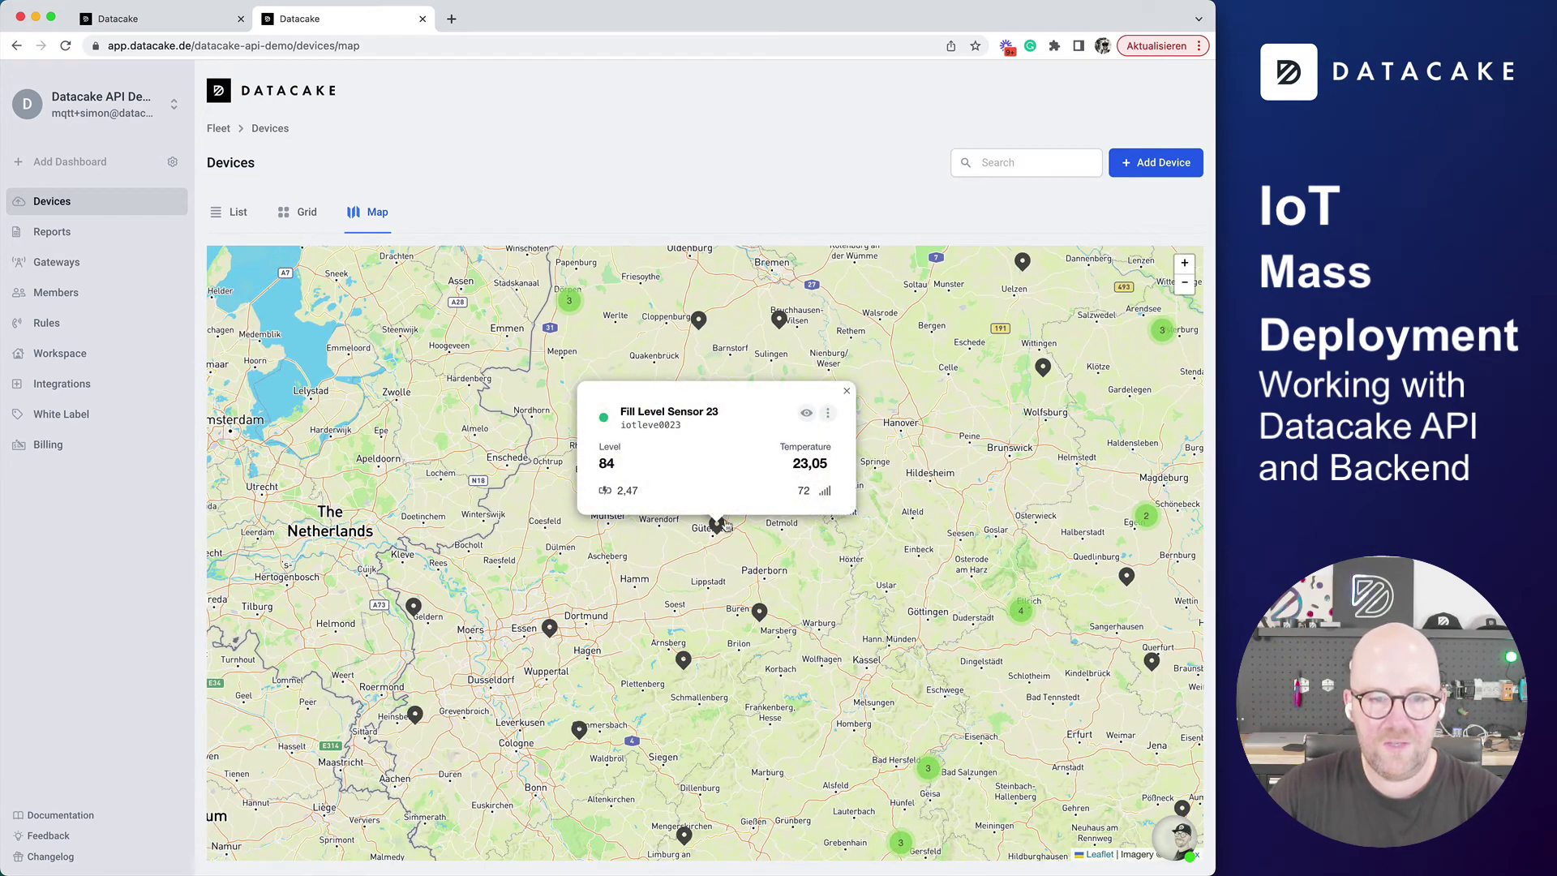
{"action": "left_click", "coordinate": [807, 416]}
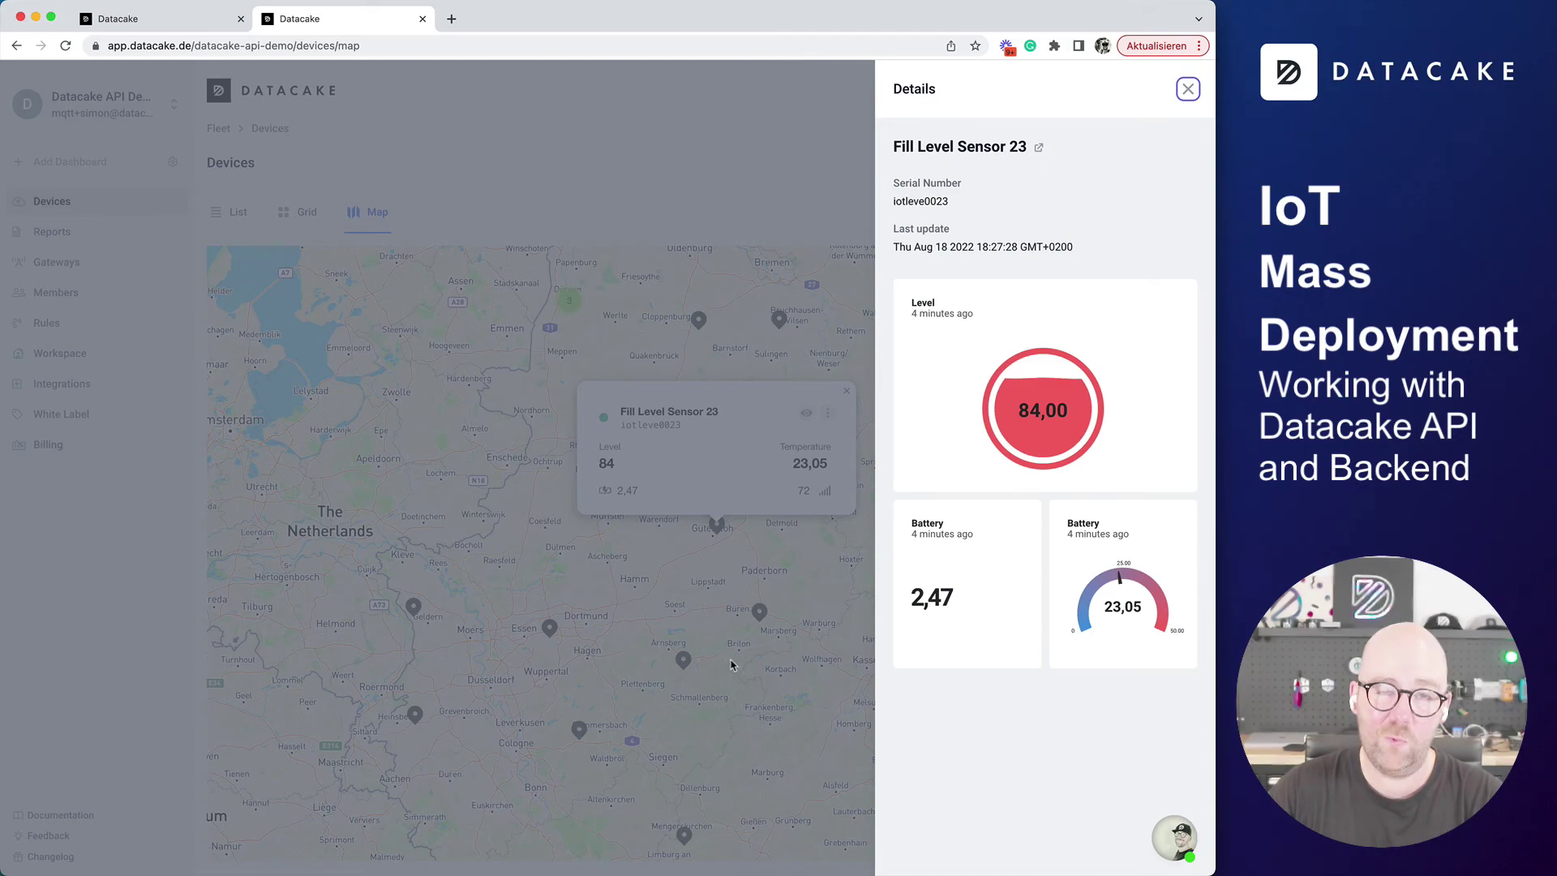
{"action": "key", "text": "Escape"}
{"action": "left_click", "coordinate": [761, 608]}
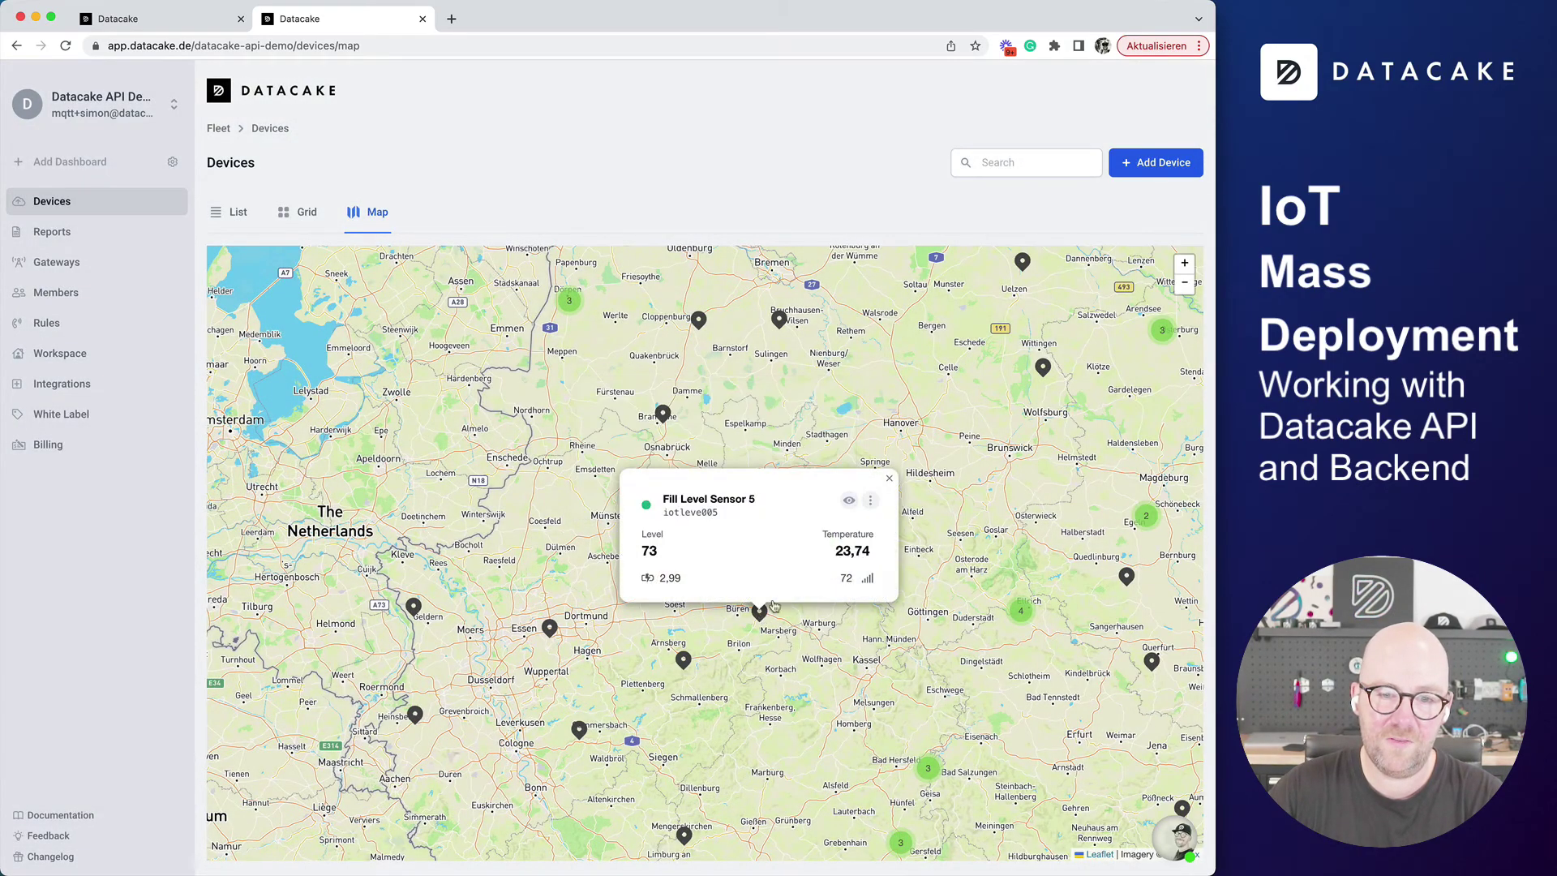
{"action": "left_click", "coordinate": [849, 502]}
{"action": "key", "text": "Escape"}
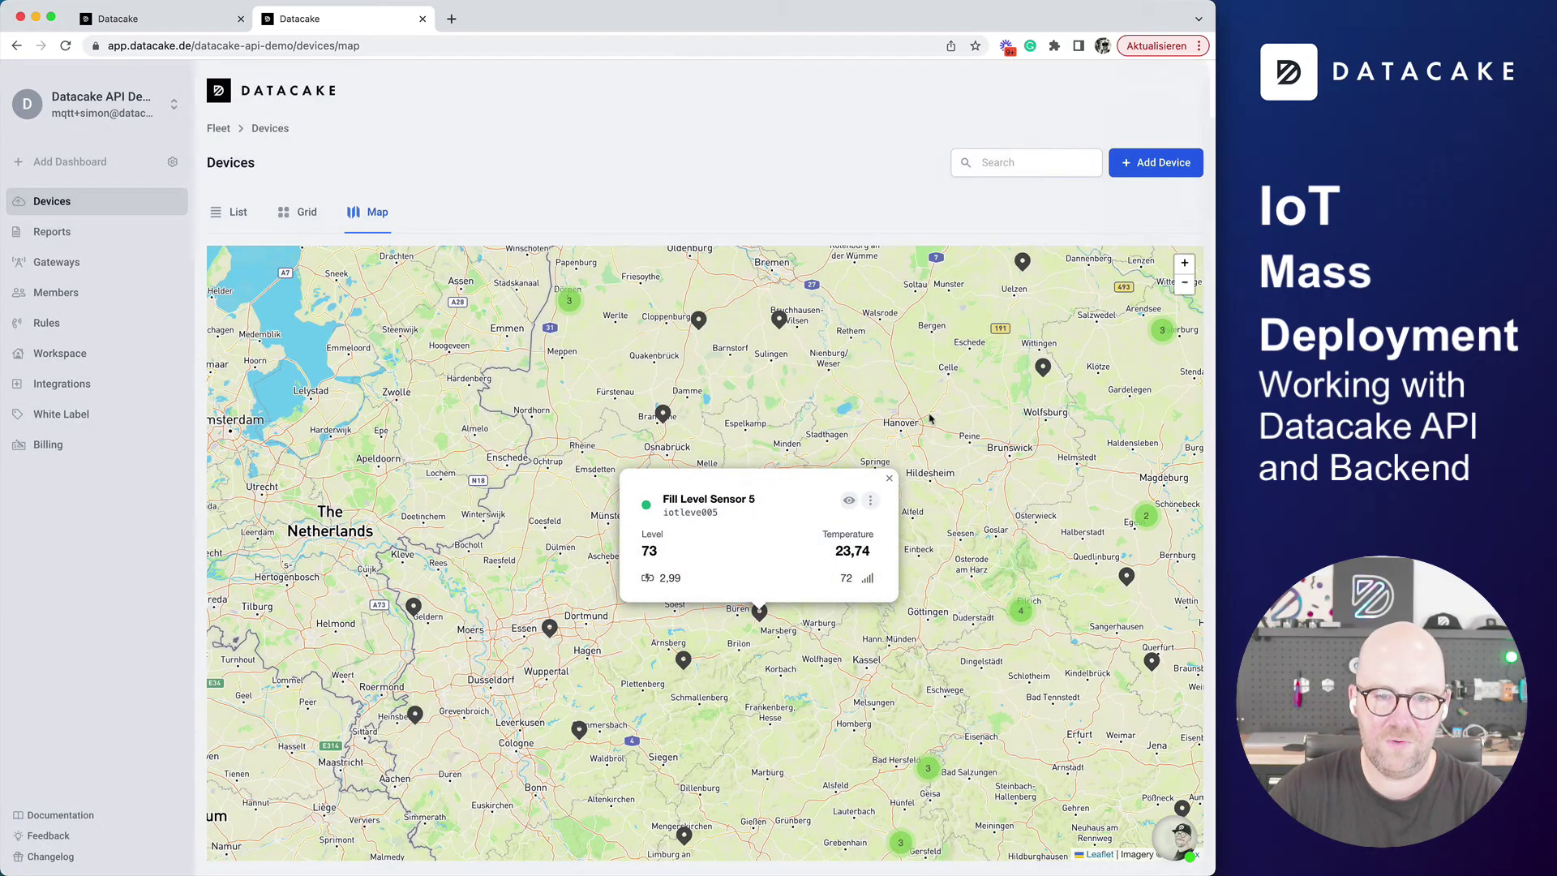
{"action": "left_click", "coordinate": [1030, 502]}
Open the details panel for Fill Level Sensor 2
{"action": "left_click", "coordinate": [591, 505]}
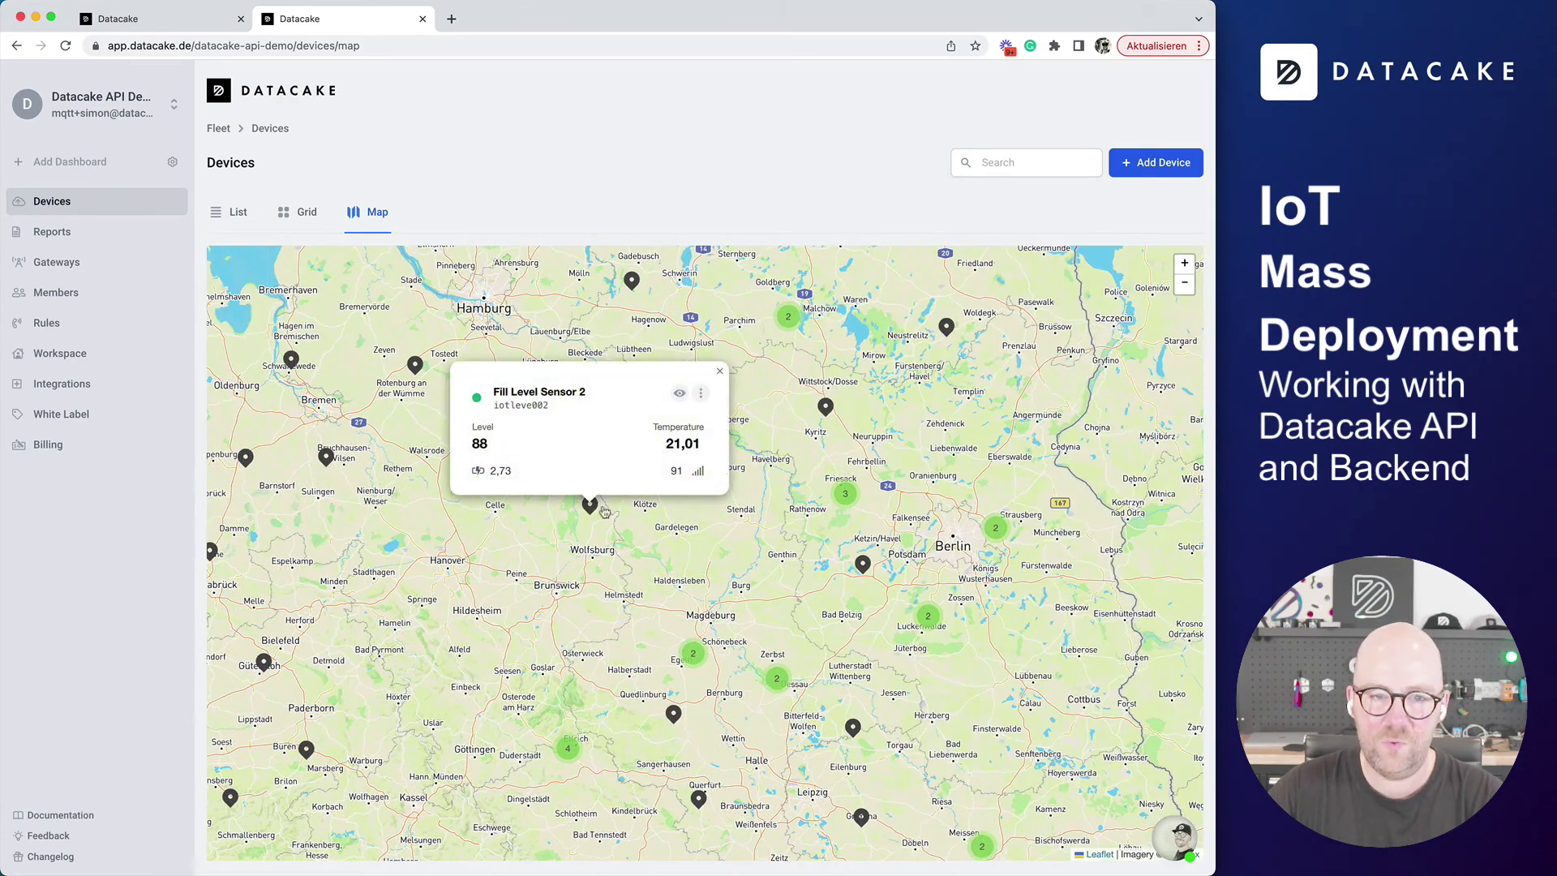
{"action": "left_click", "coordinate": [678, 395]}
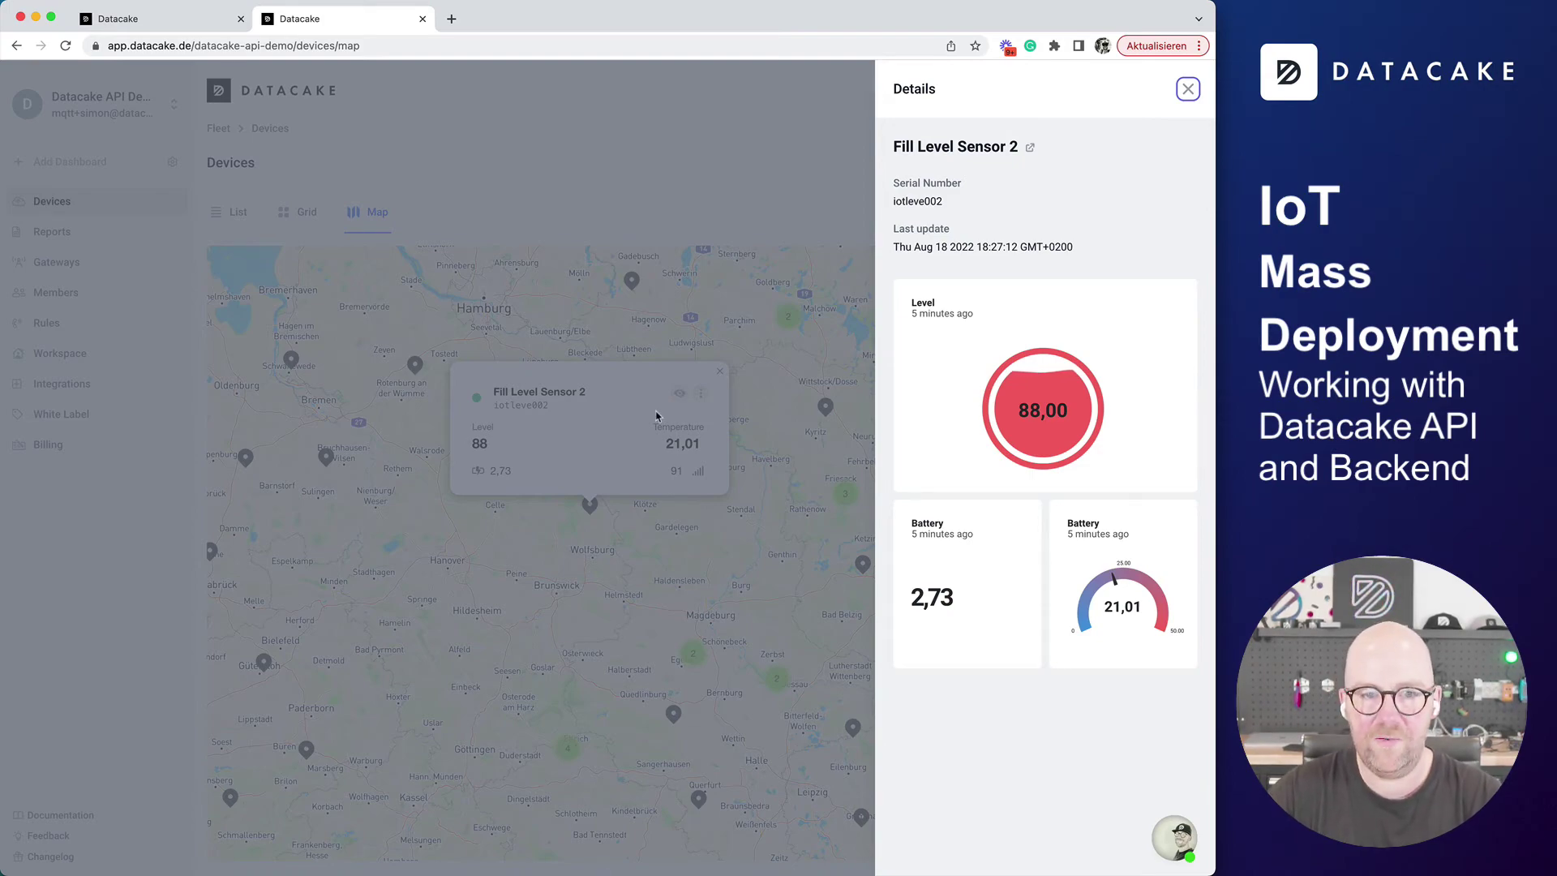
{"action": "left_click", "coordinate": [617, 531]}
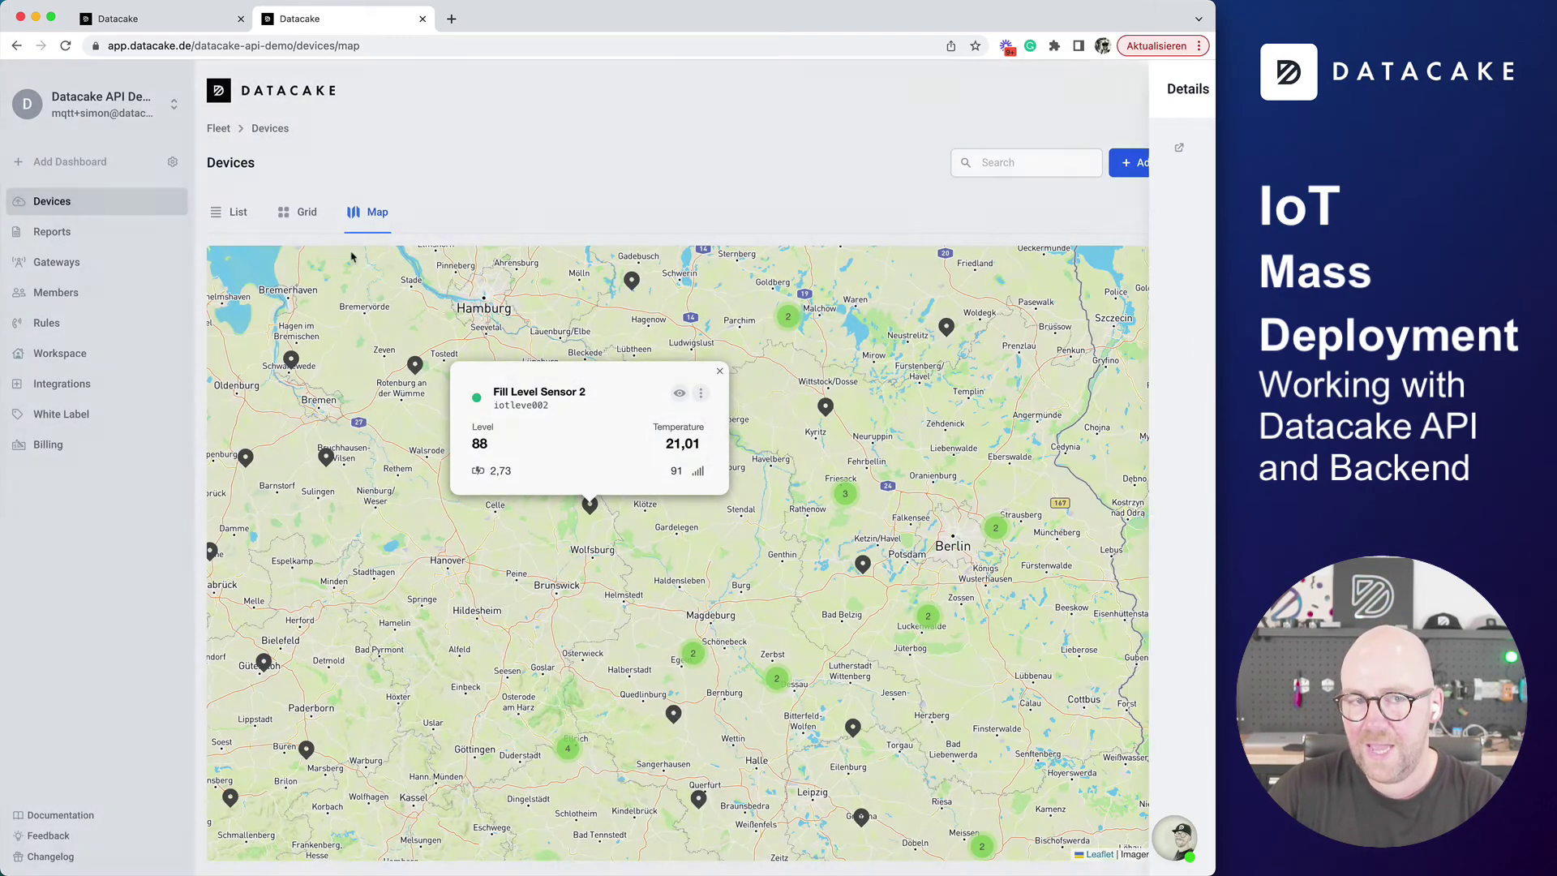
{"action": "left_click", "coordinate": [680, 395]}
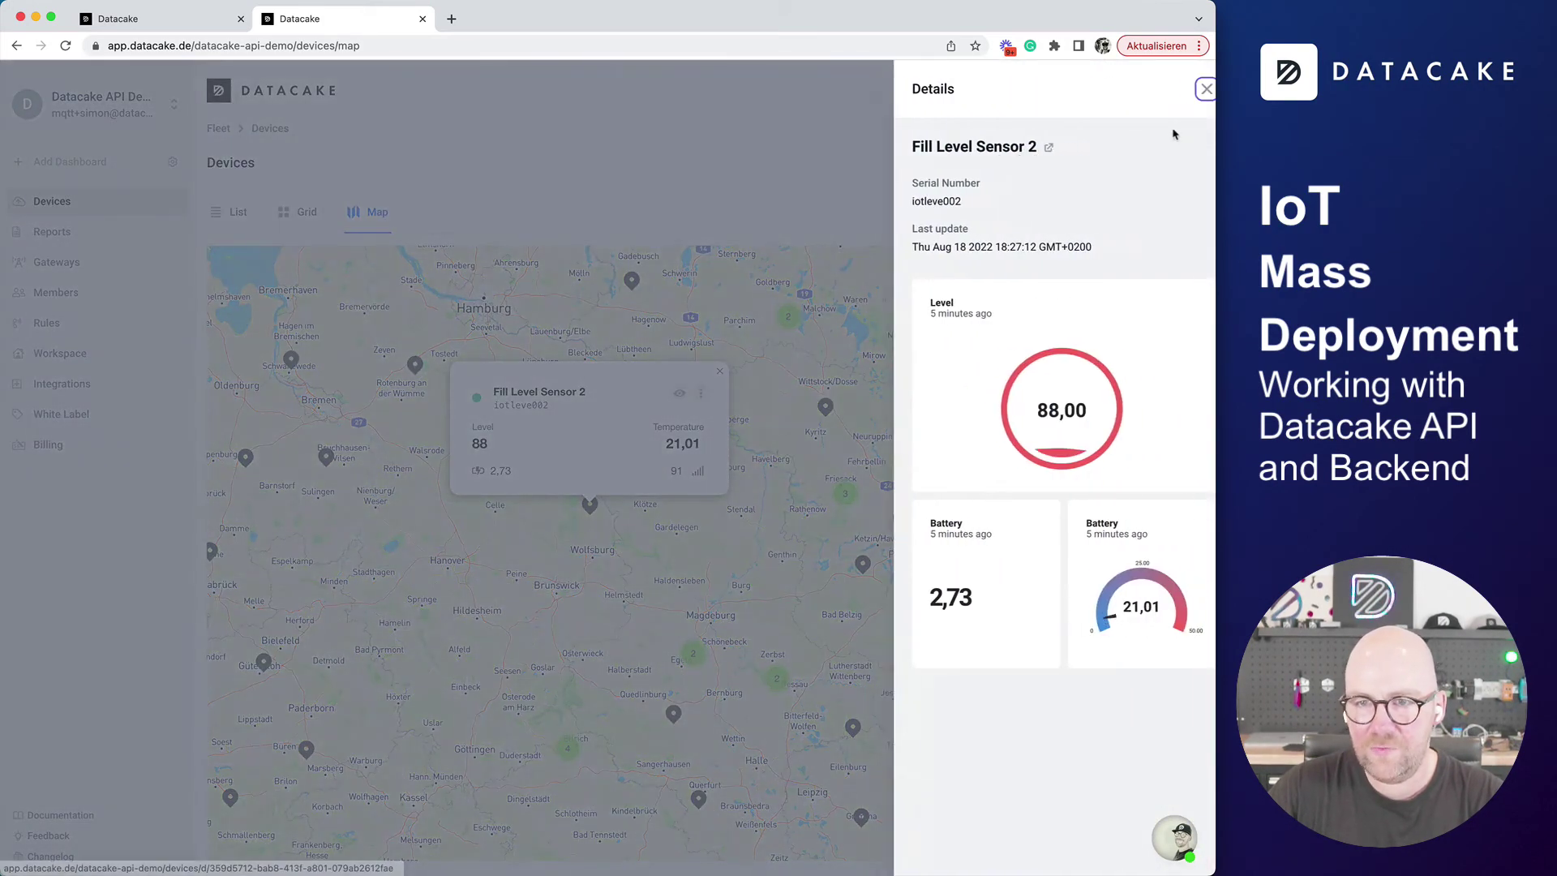
Open Fill Level Sensor 2's page and grant edit-metadata, edit-definition and record-measurement permissions
{"action": "left_click", "coordinate": [1031, 149]}
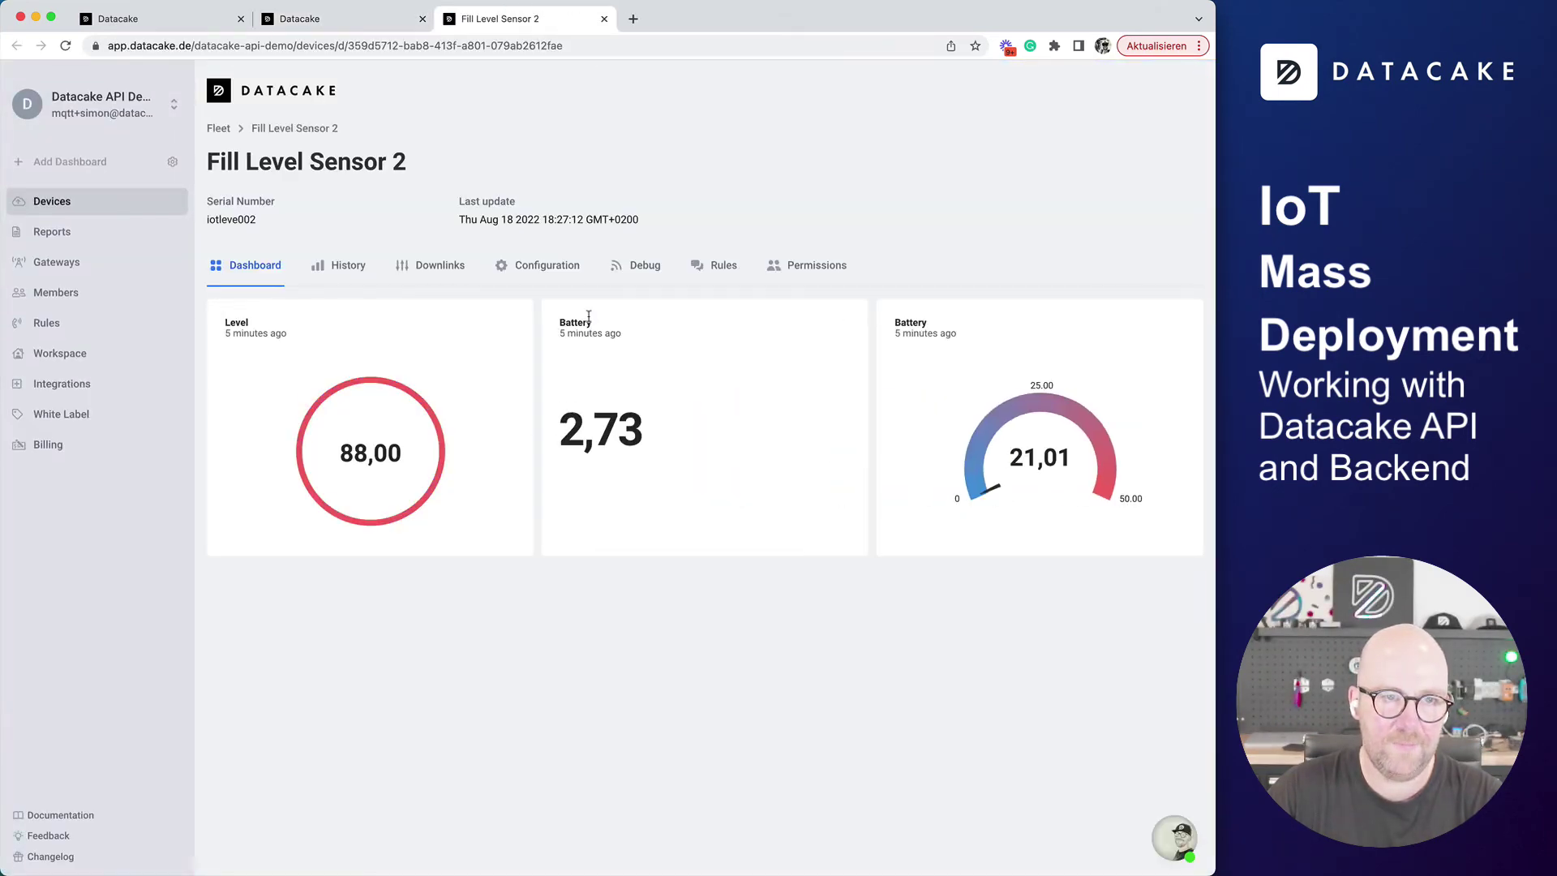
{"action": "left_click", "coordinate": [546, 274]}
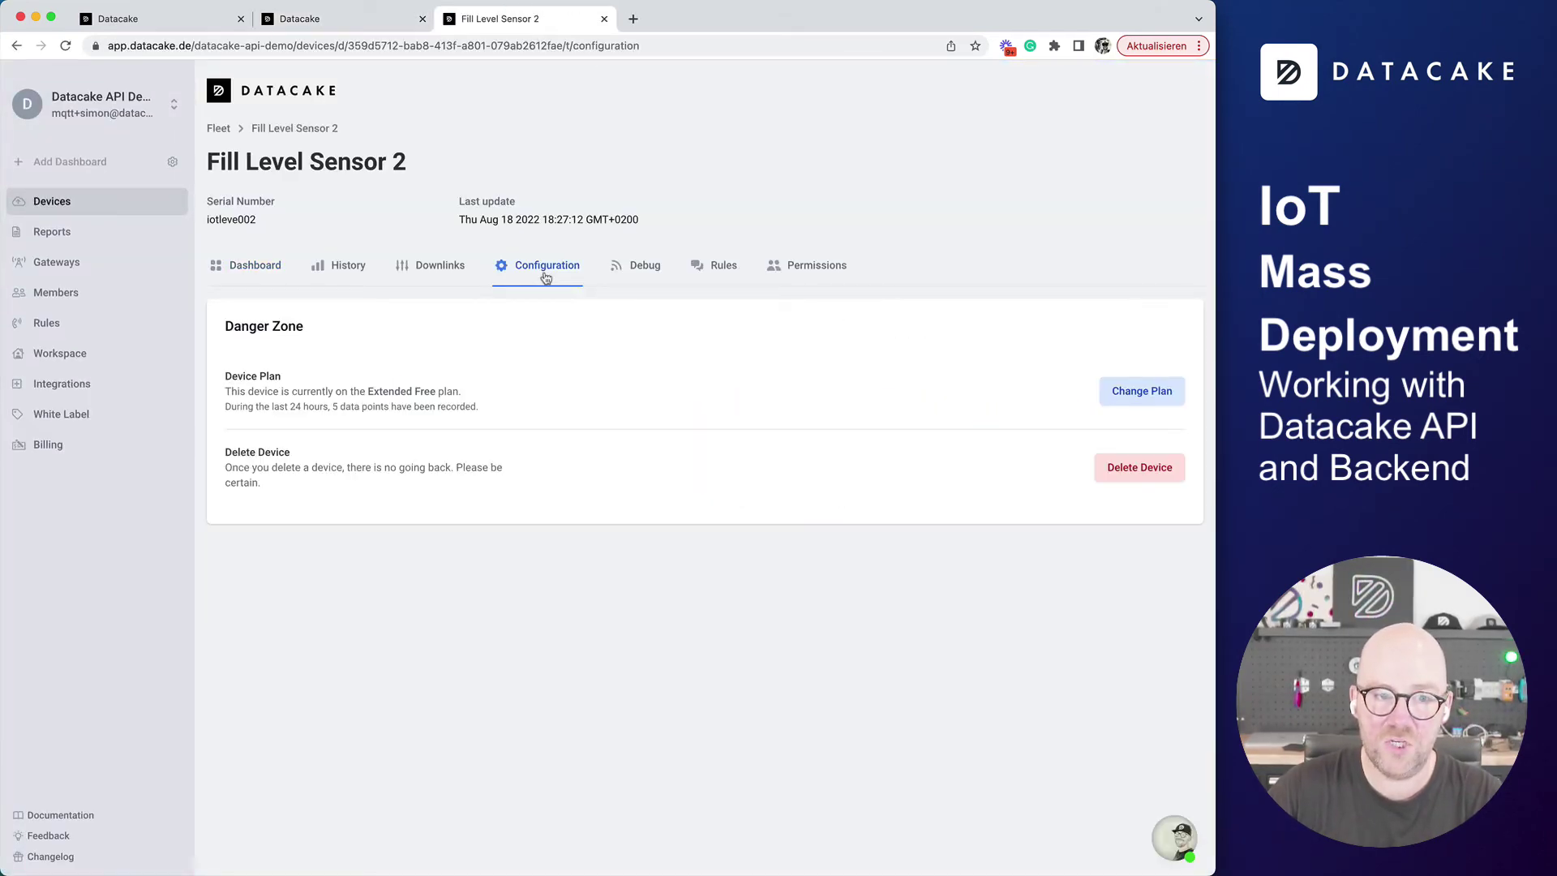
{"action": "left_click", "coordinate": [778, 270]}
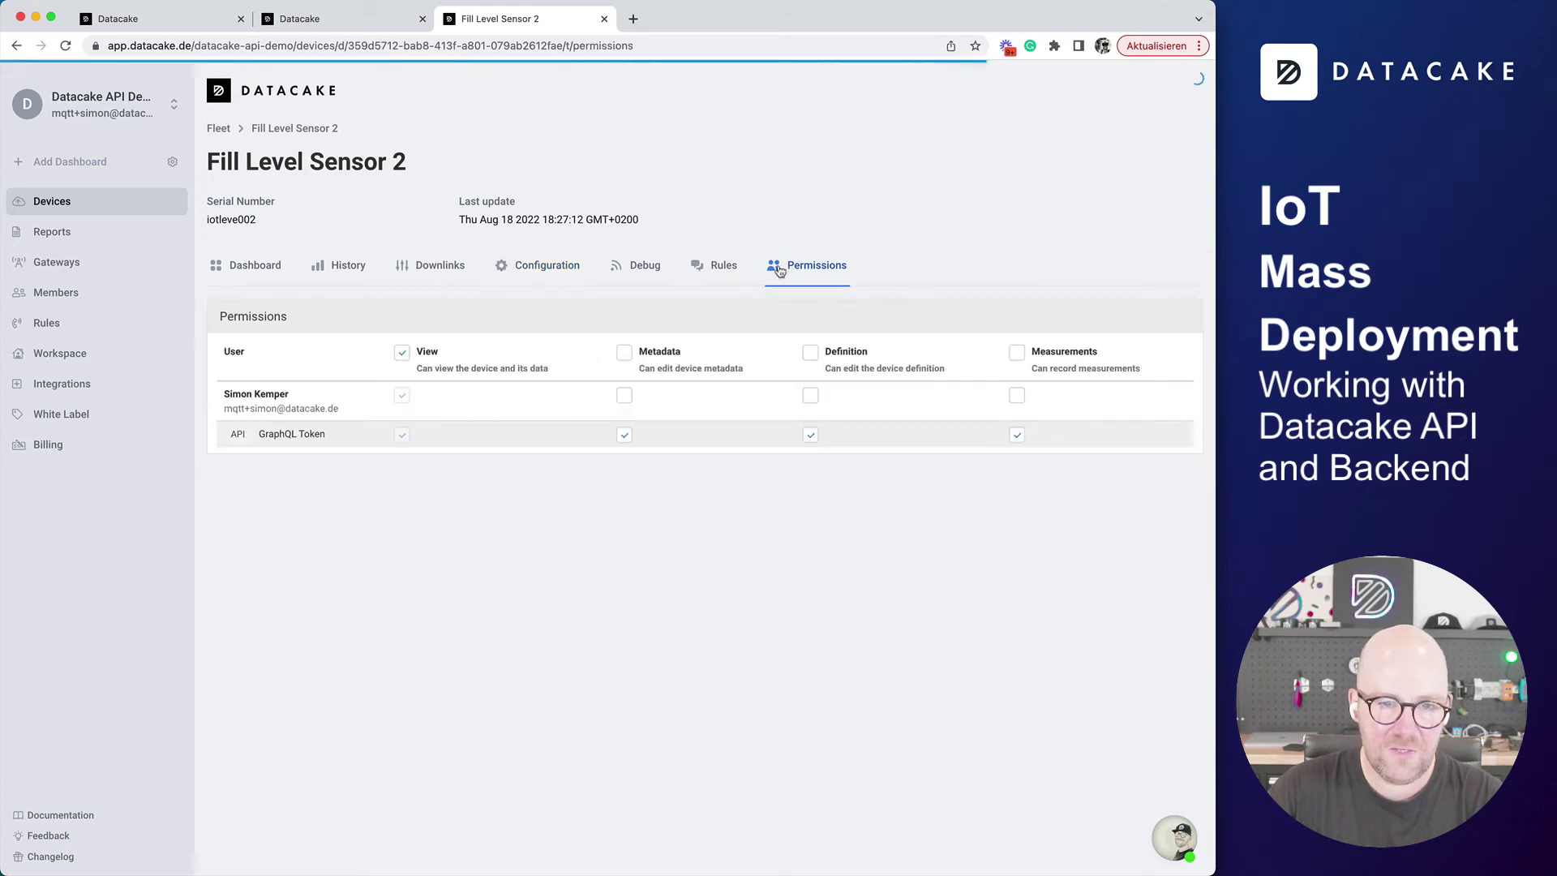
{"action": "left_click", "coordinate": [624, 396]}
{"action": "left_click", "coordinate": [810, 395]}
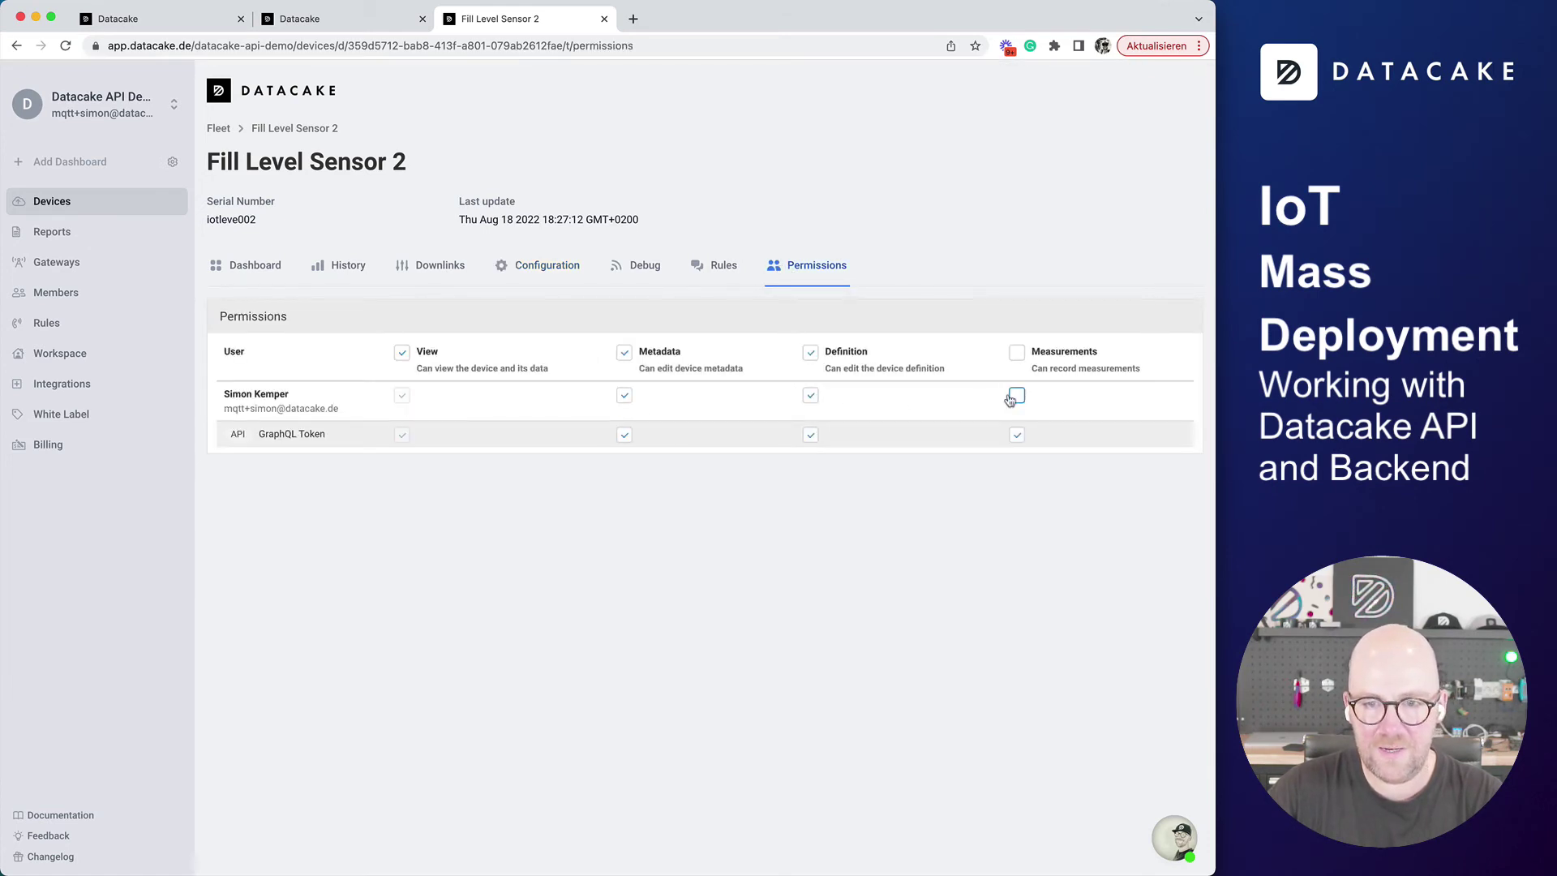
{"action": "left_click", "coordinate": [1016, 395]}
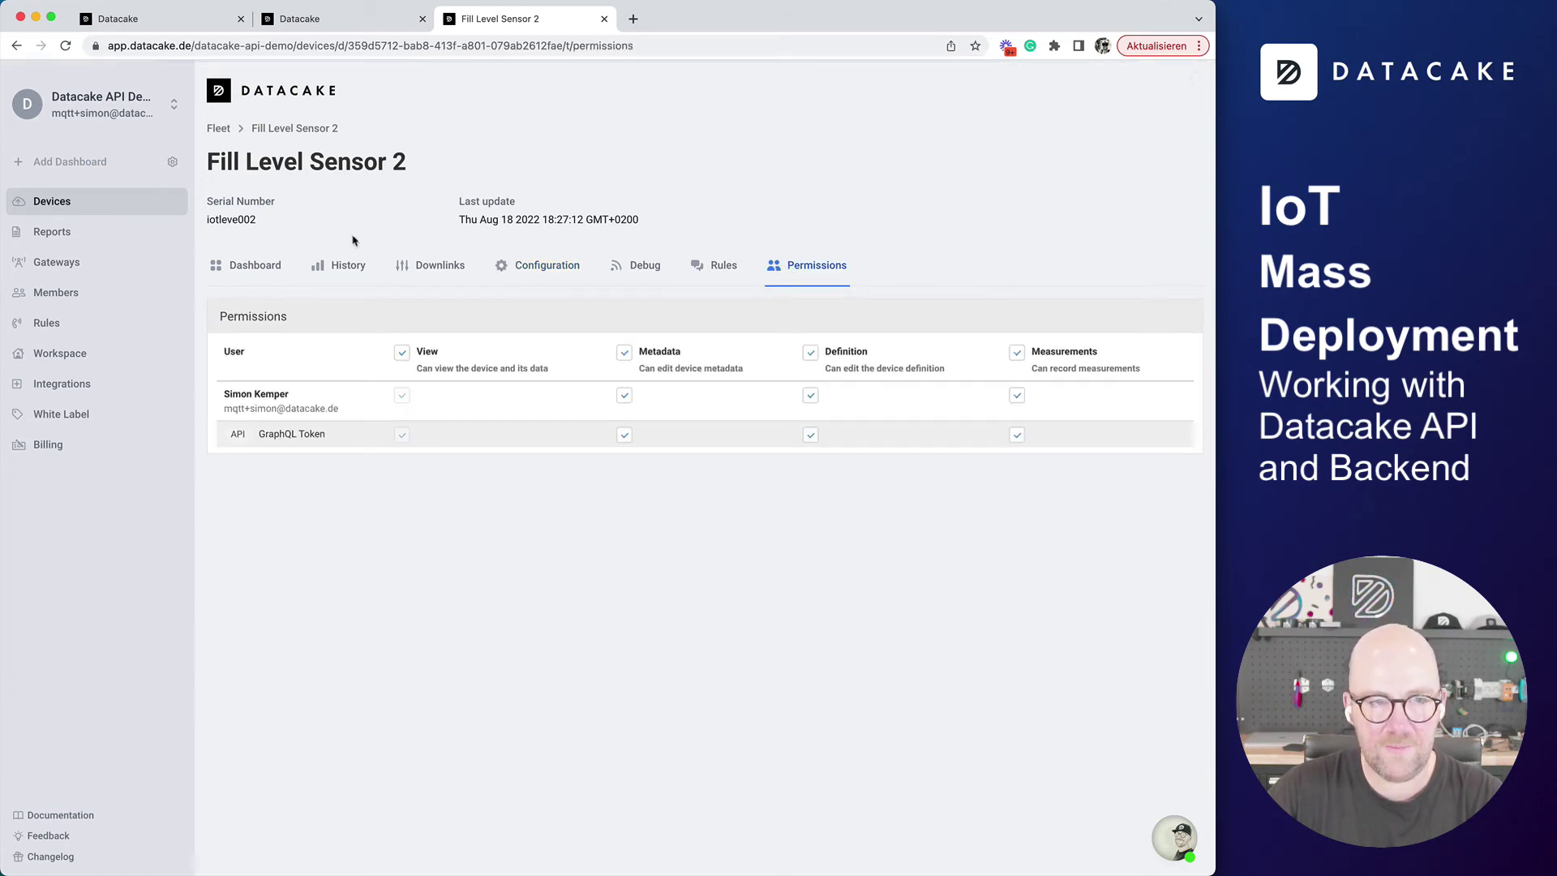
{"action": "left_click", "coordinate": [65, 46]}
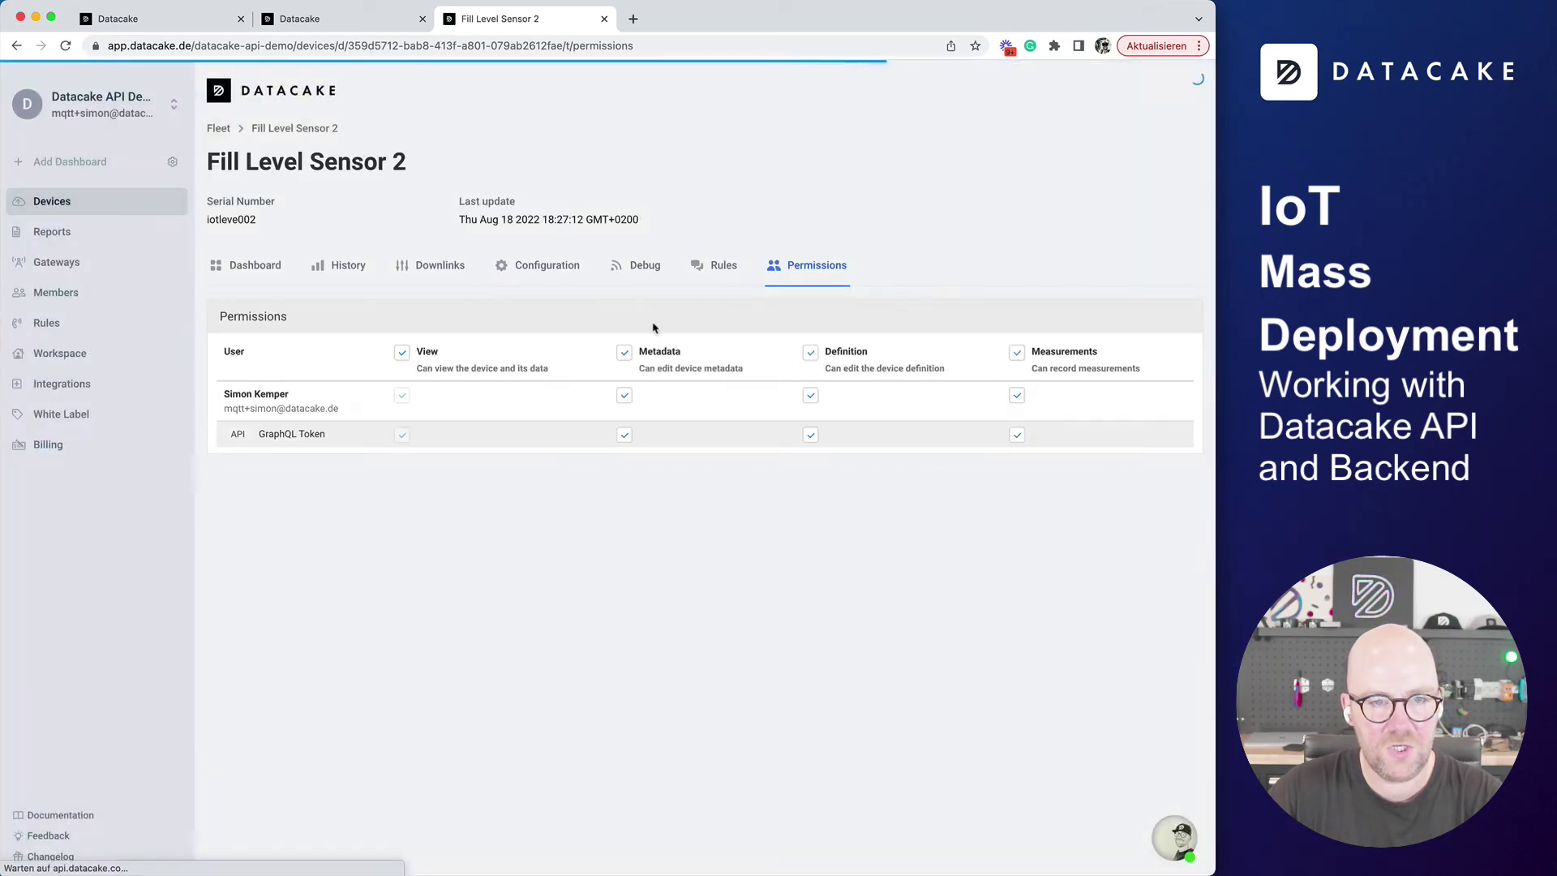
Return to the Configuration tab and scroll down to the Configuration Fields
{"action": "left_click", "coordinate": [571, 291]}
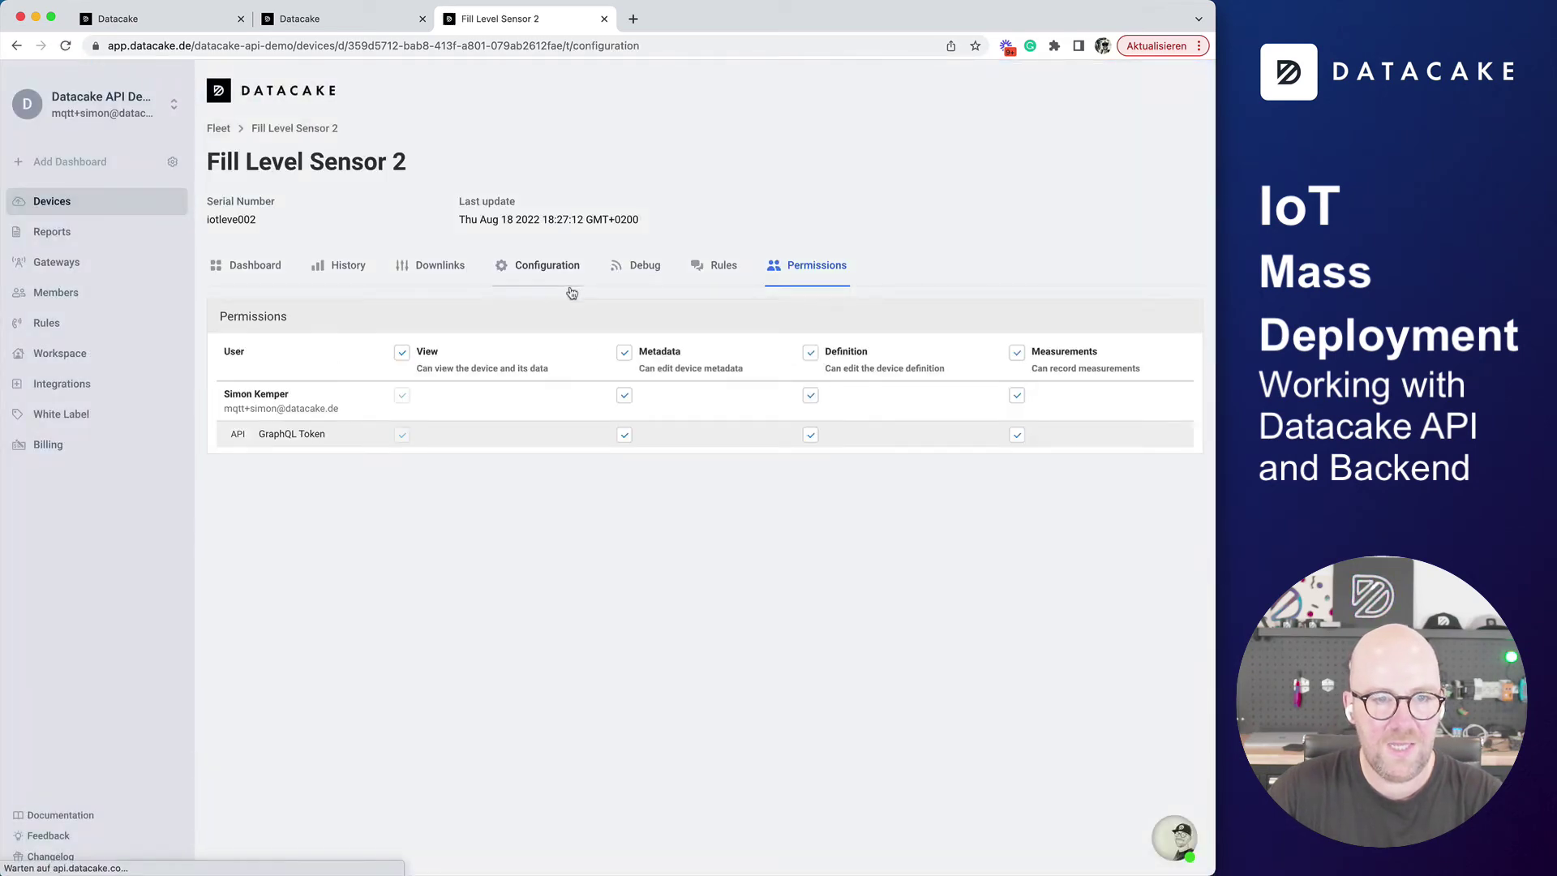
{"action": "scroll", "coordinate": [899, 700], "scroll_direction": "down", "scroll_amount": 12}
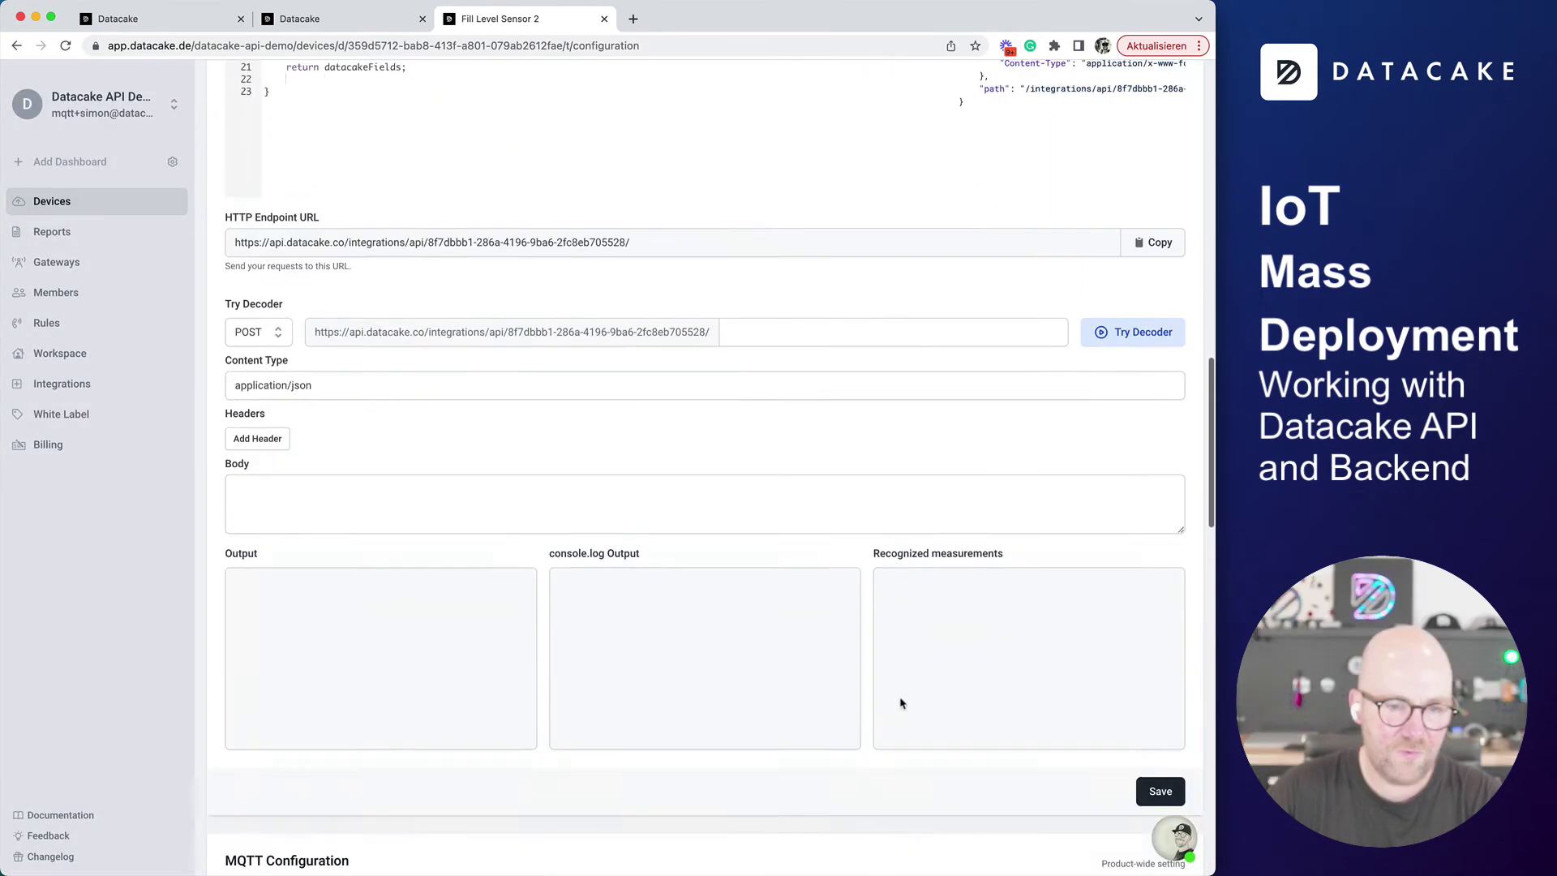
{"action": "scroll", "coordinate": [900, 702], "scroll_direction": "down", "scroll_amount": 15}
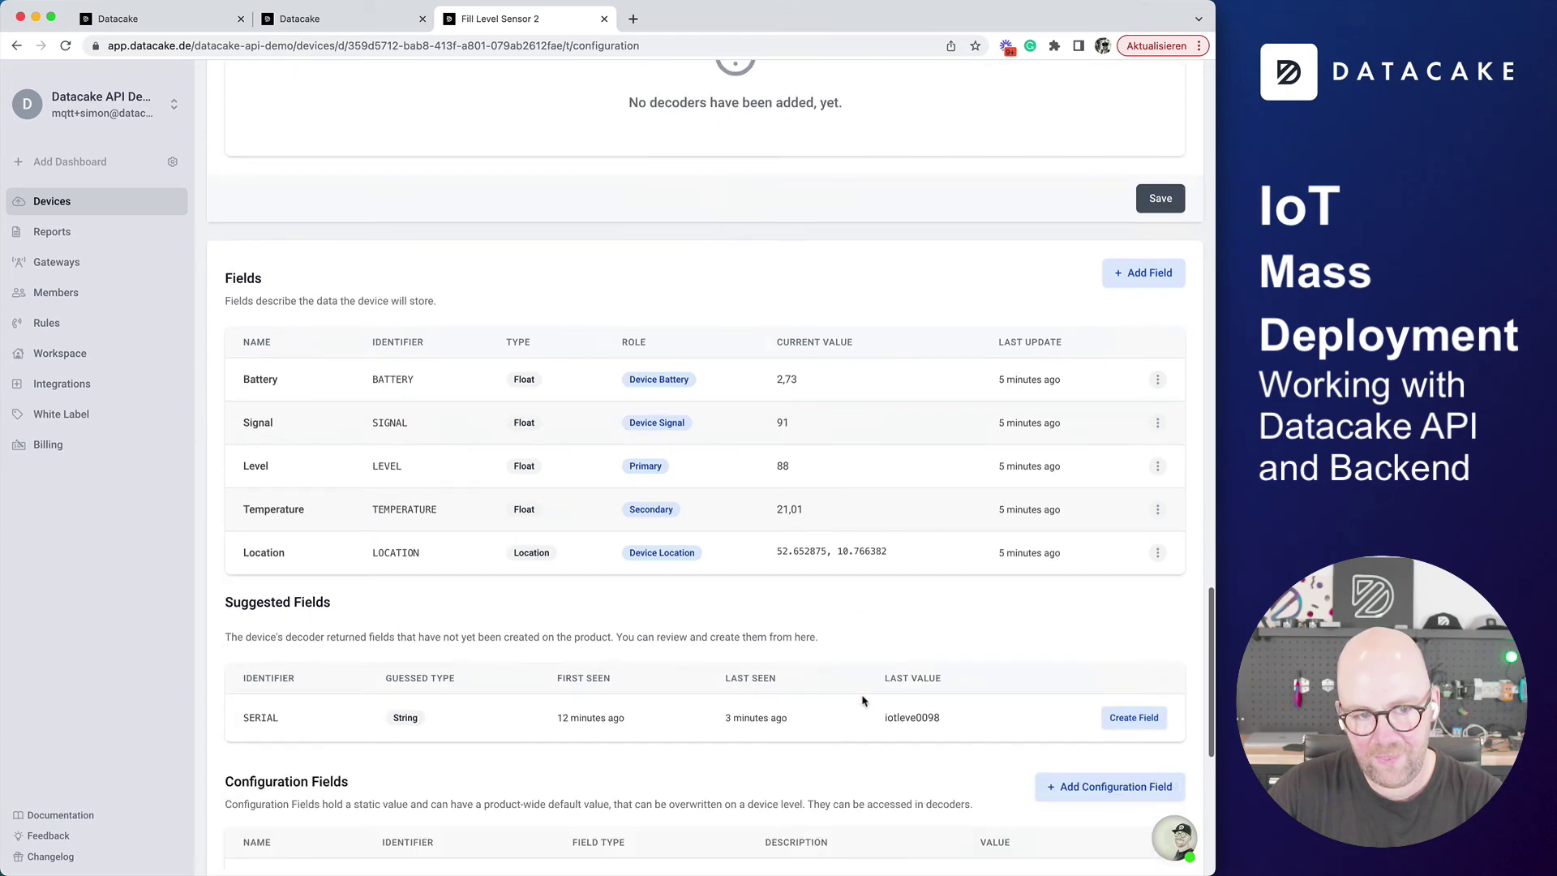
{"action": "scroll", "coordinate": [433, 712], "scroll_direction": "down", "scroll_amount": 4}
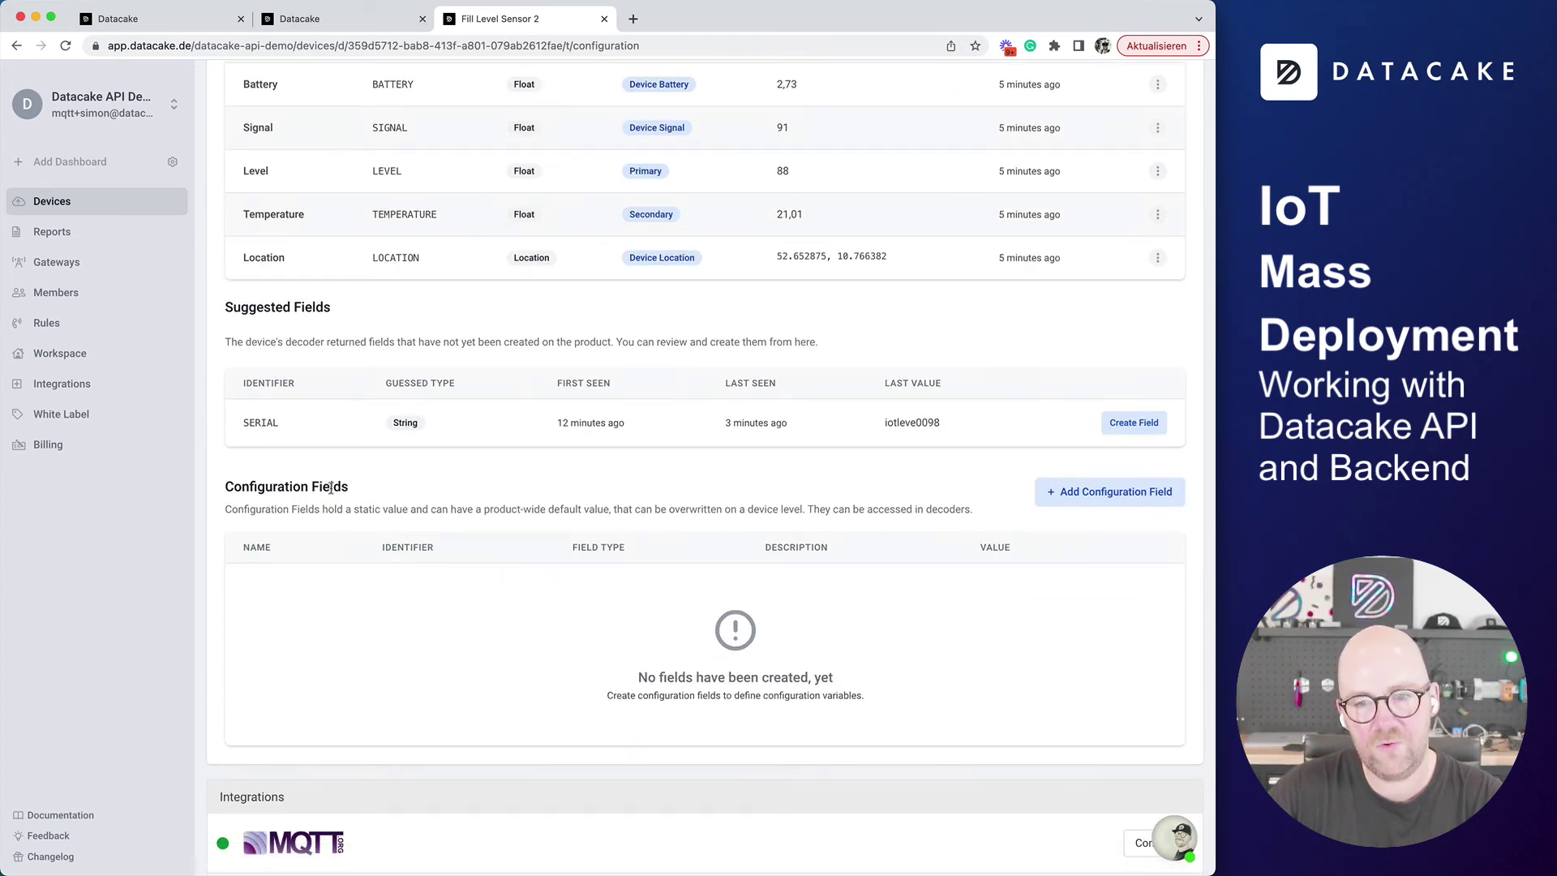
Start a new configuration field named Fill Level Delta with unit mm
{"action": "left_click", "coordinate": [1118, 492]}
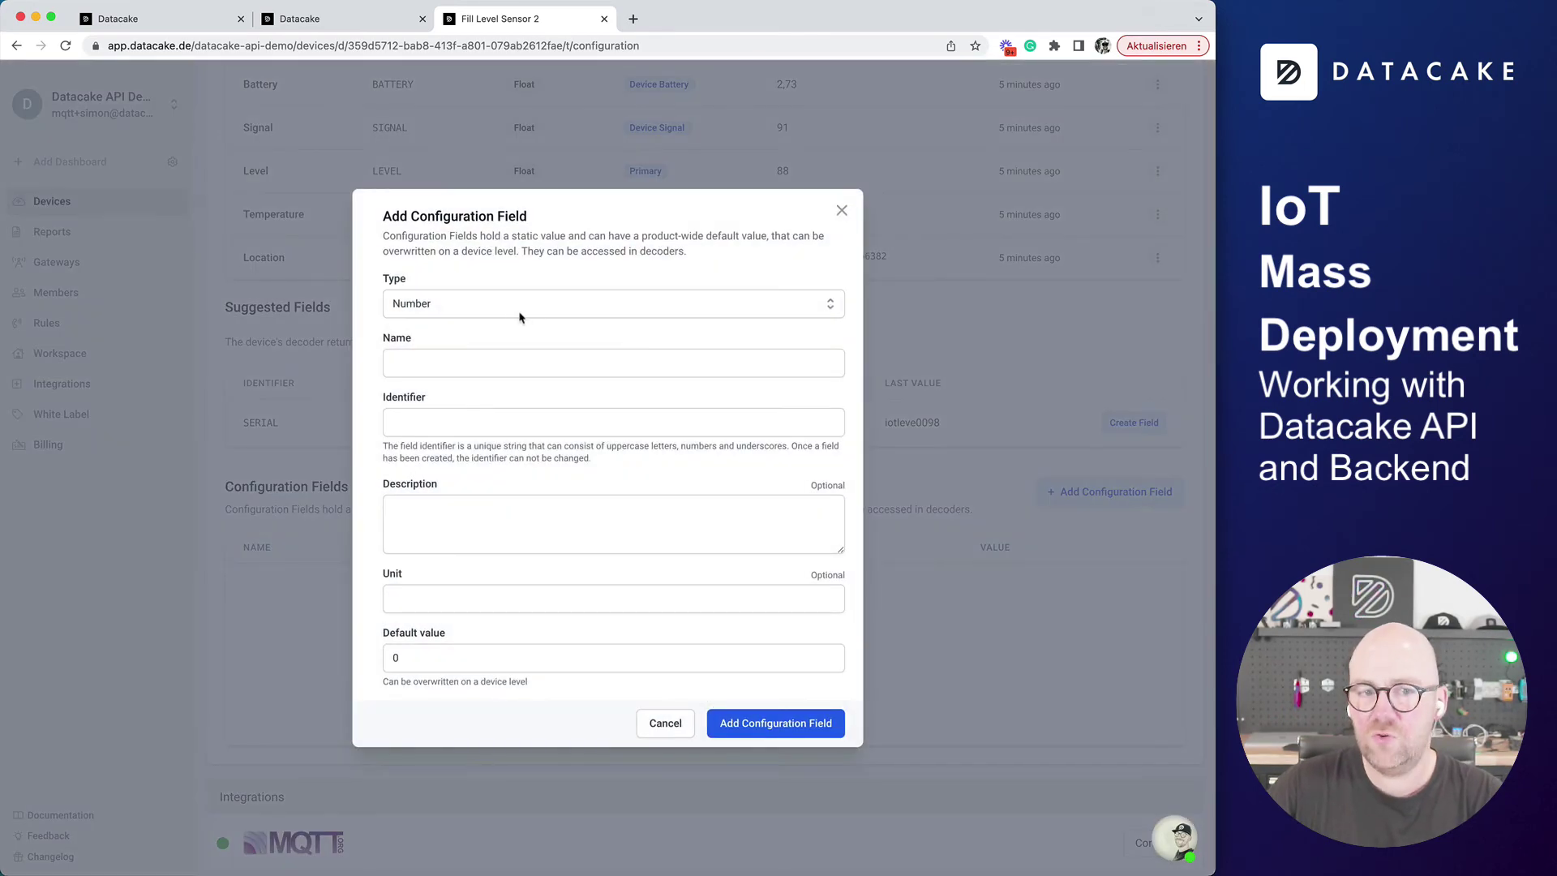
{"action": "left_click", "coordinate": [458, 365]}
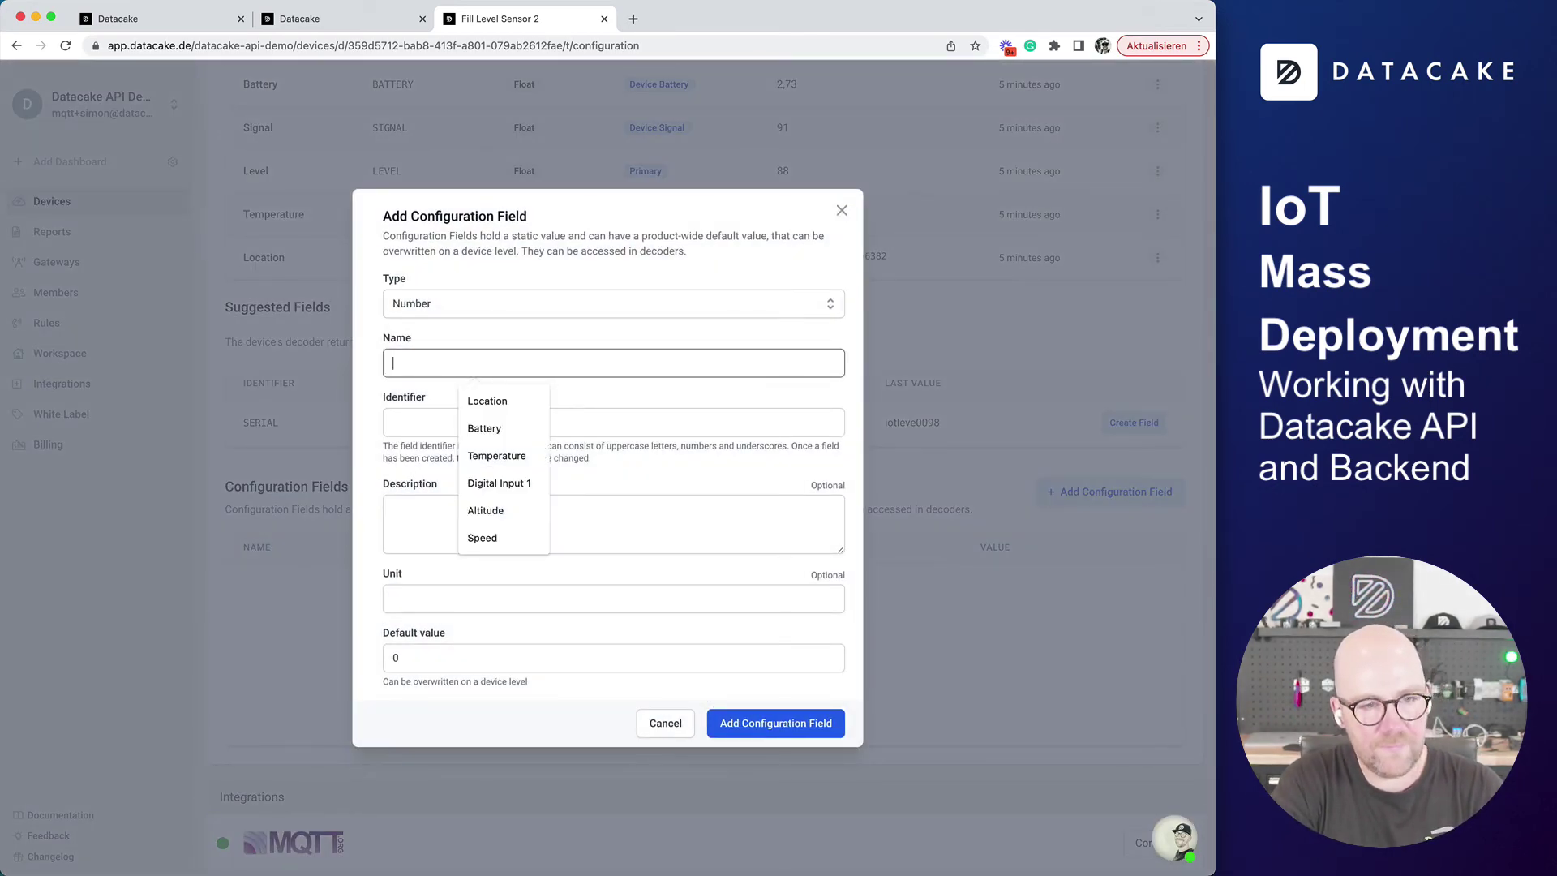
{"action": "type", "text": "Fill Level De"}
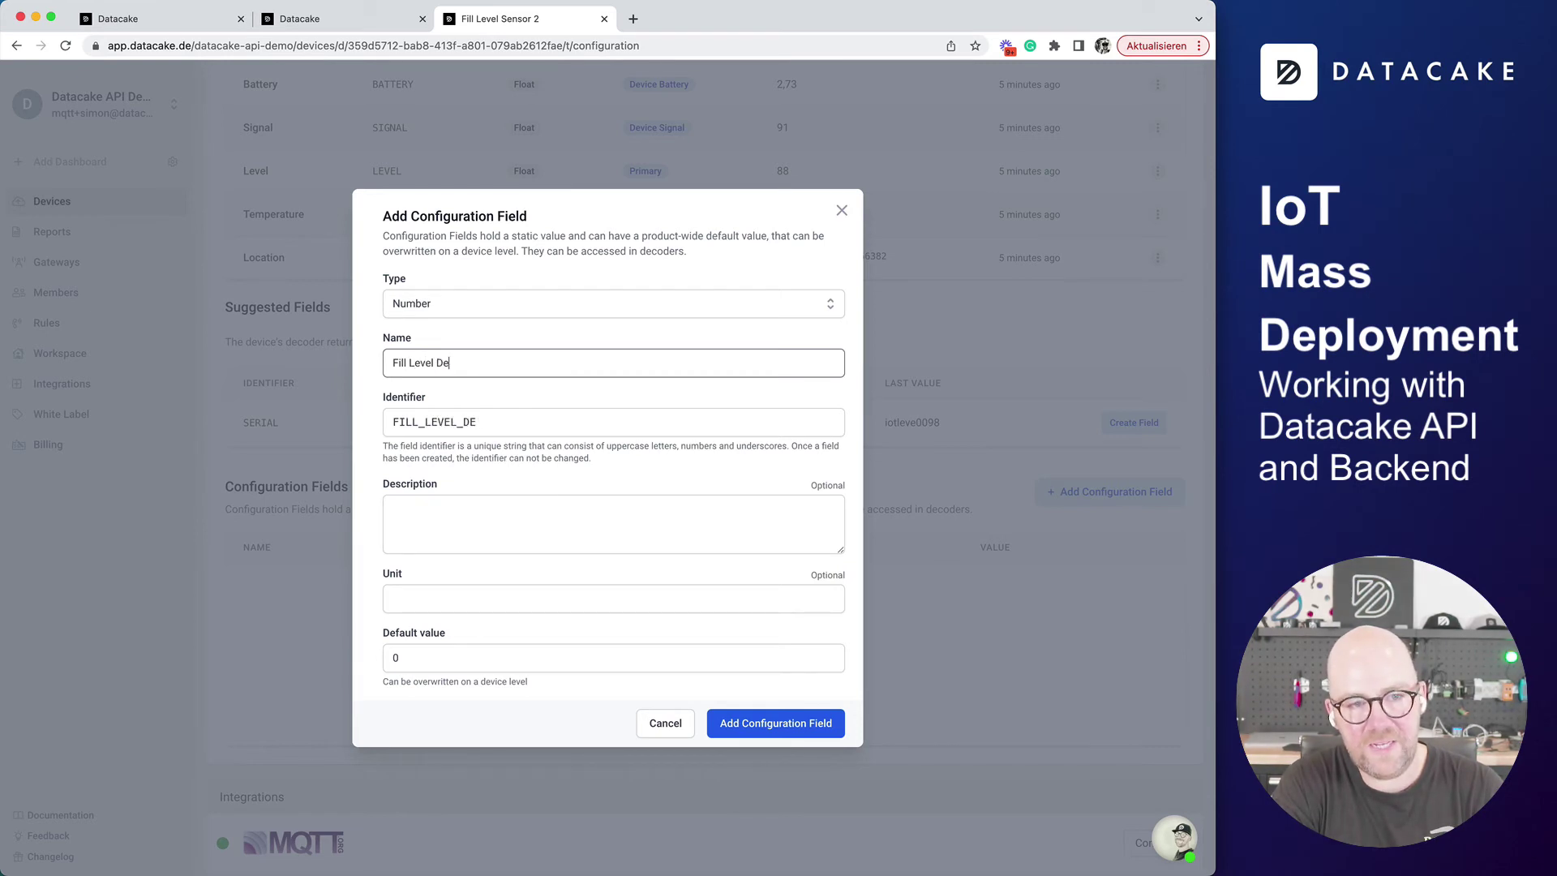
{"action": "type", "text": "lta"}
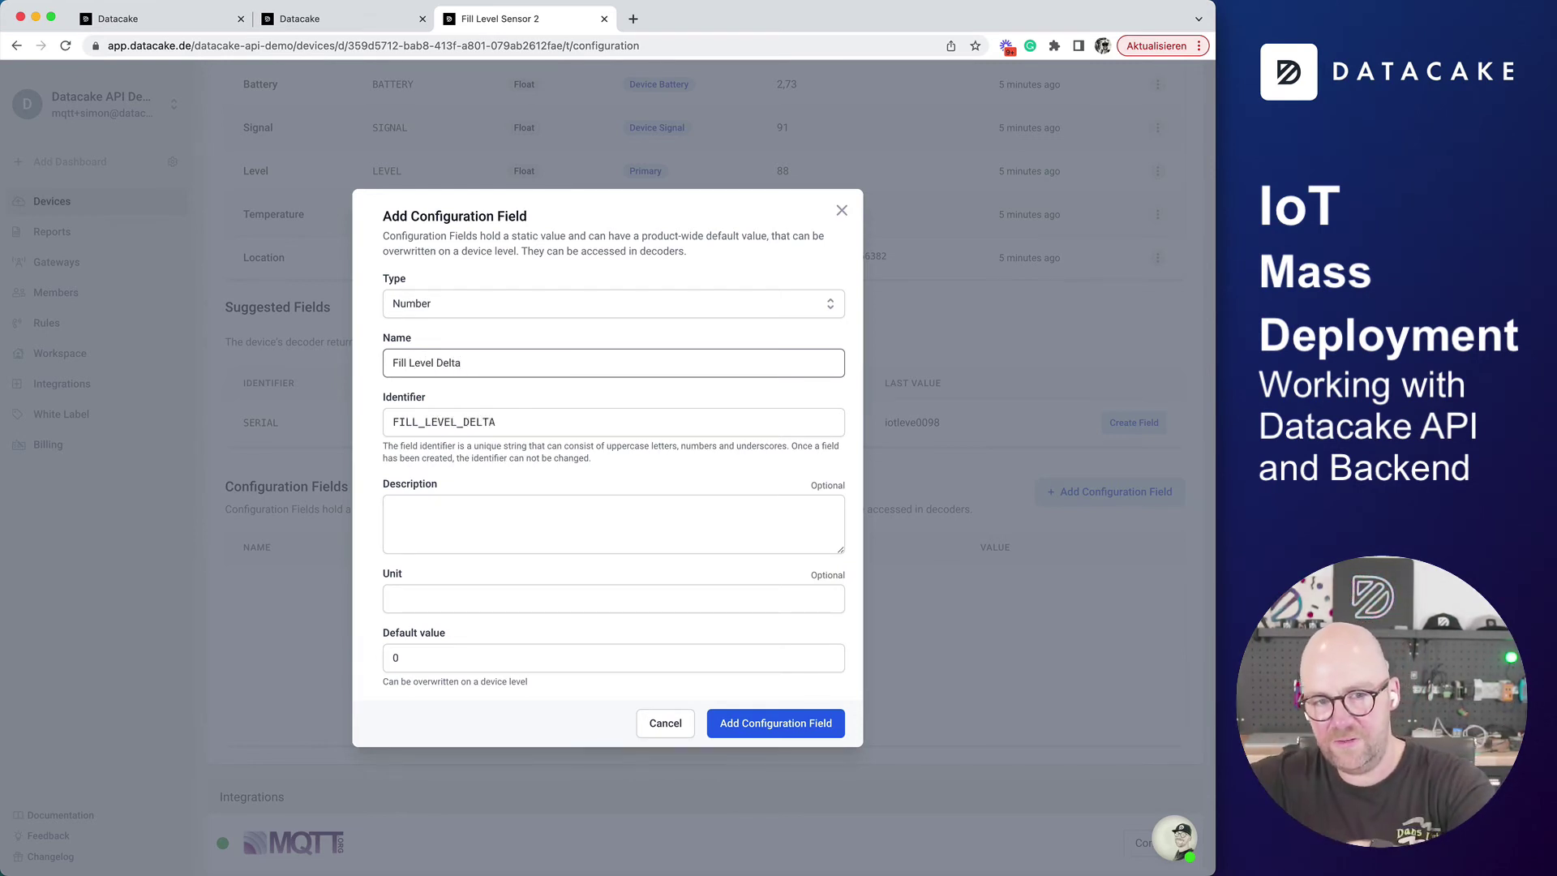
{"action": "left_click", "coordinate": [493, 604]}
{"action": "type", "text": "mm"}
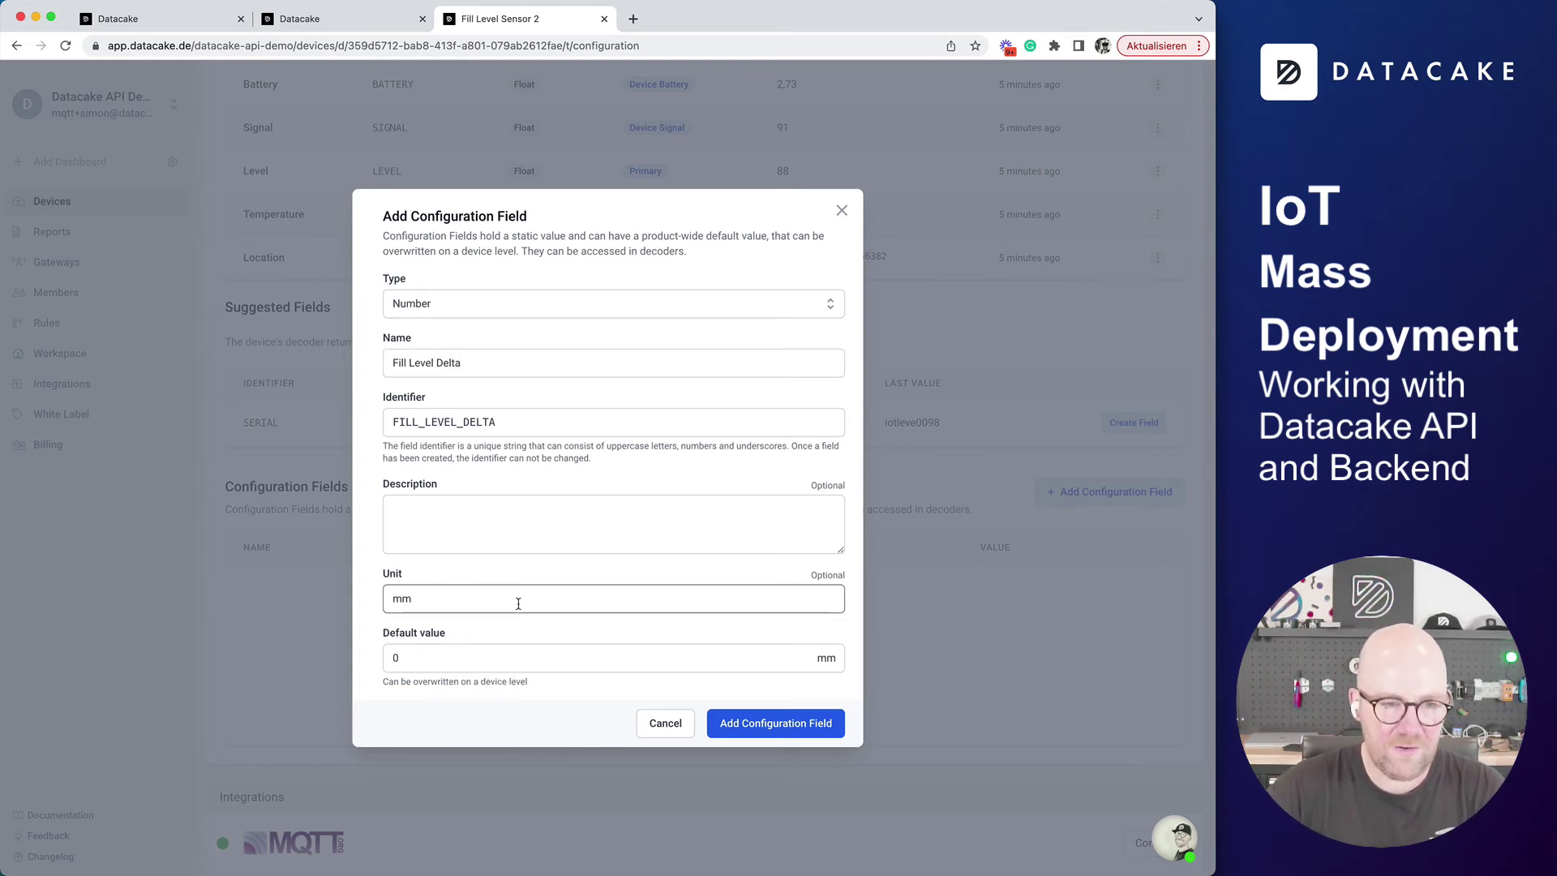
Add description 'Sensor Delta in Millimeters' and default value 20, then create the field
{"action": "left_click", "coordinate": [543, 536]}
{"action": "type", "text": "Sens"}
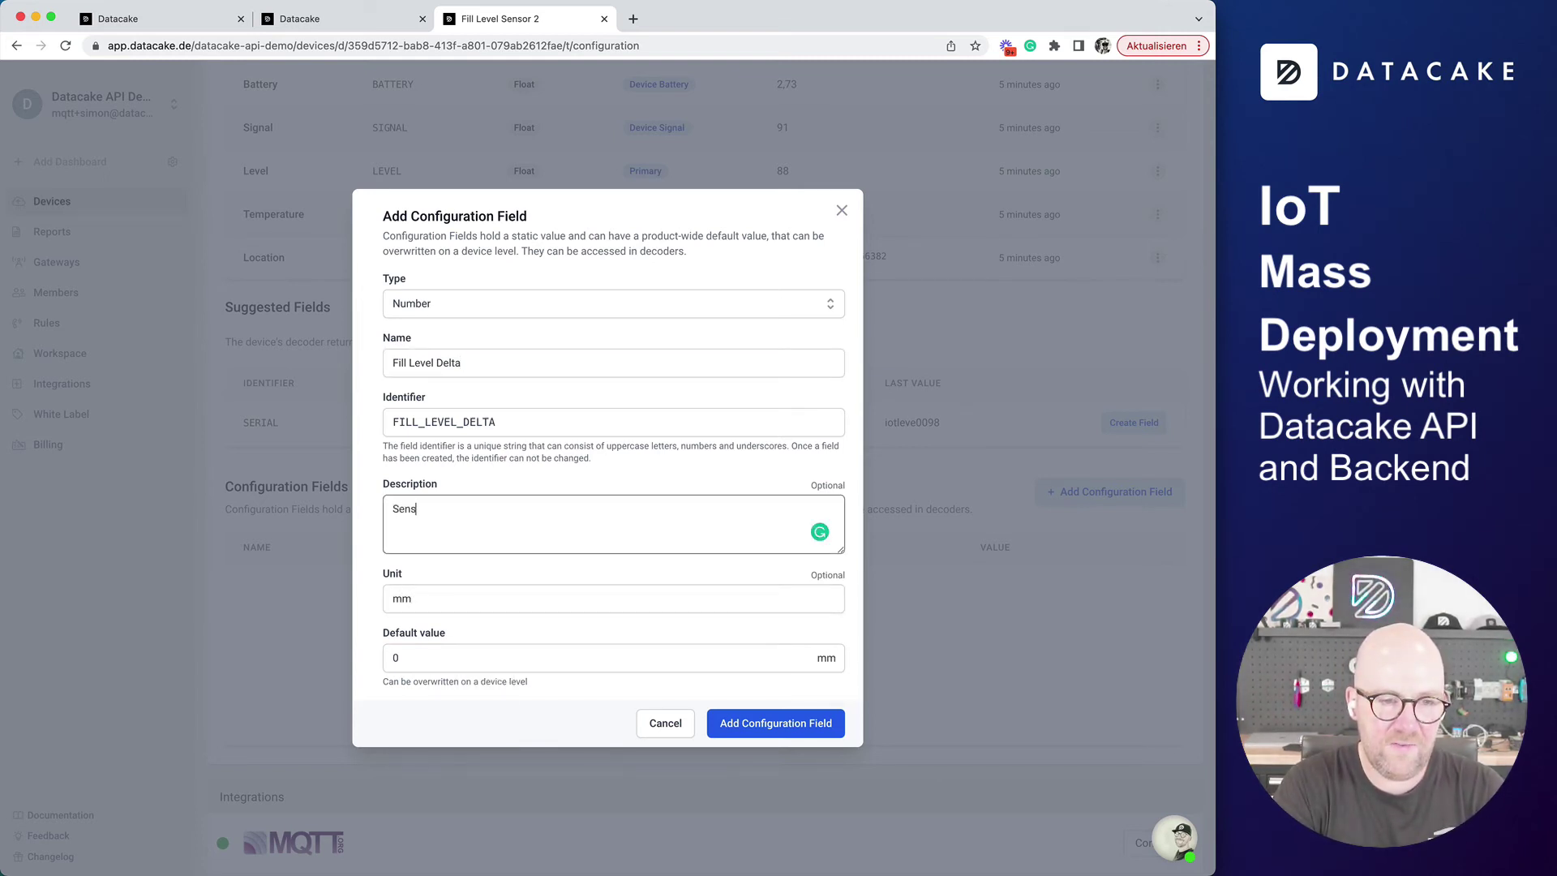
{"action": "type", "text": "or Delta in M"}
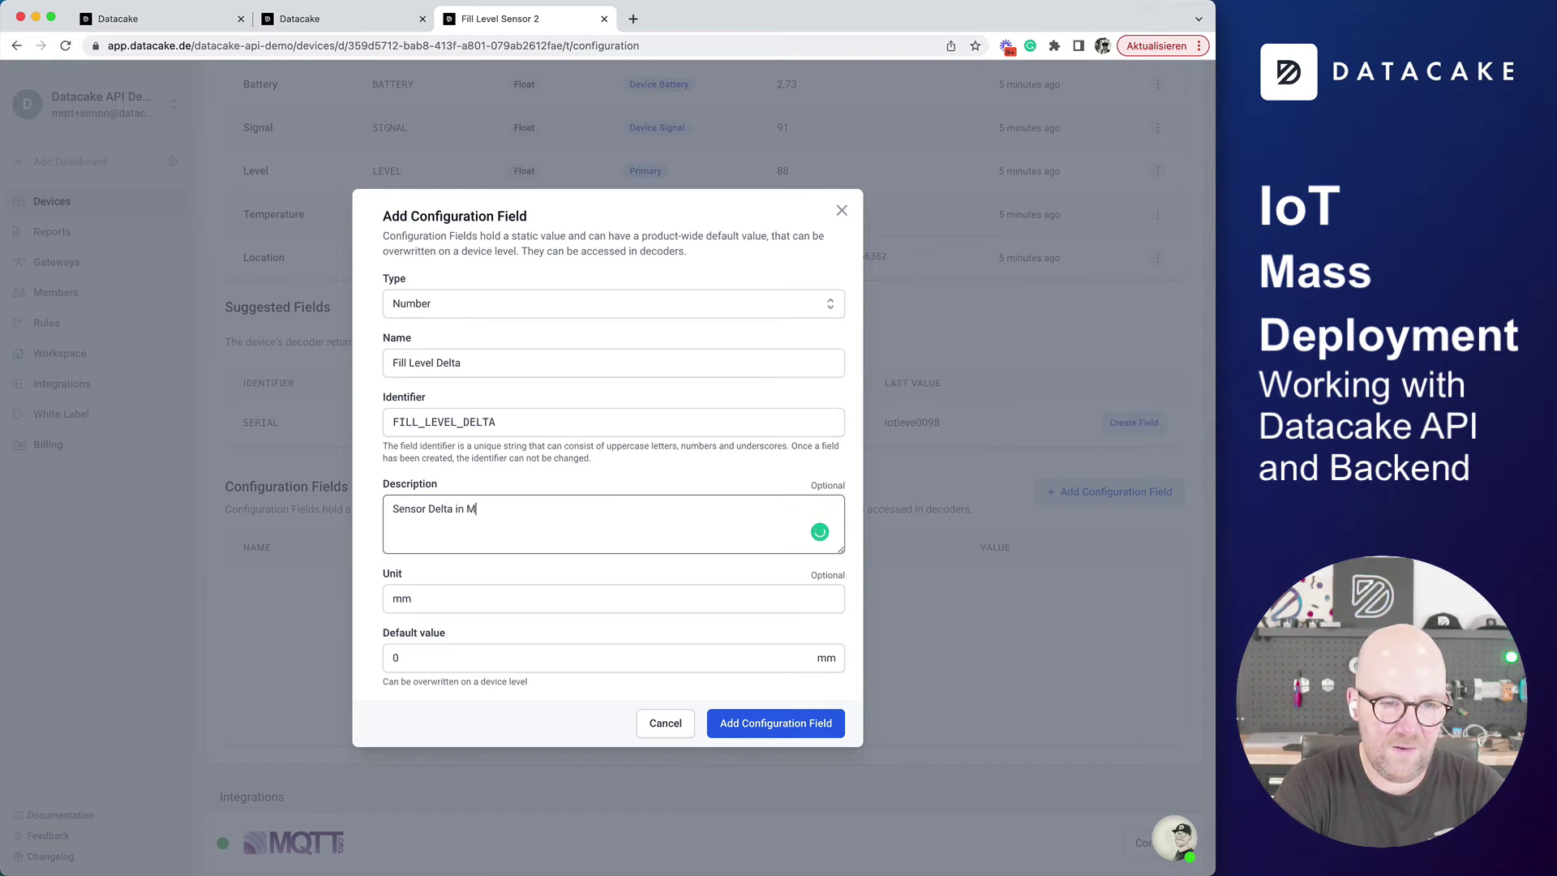
{"action": "type", "text": "illimeters"}
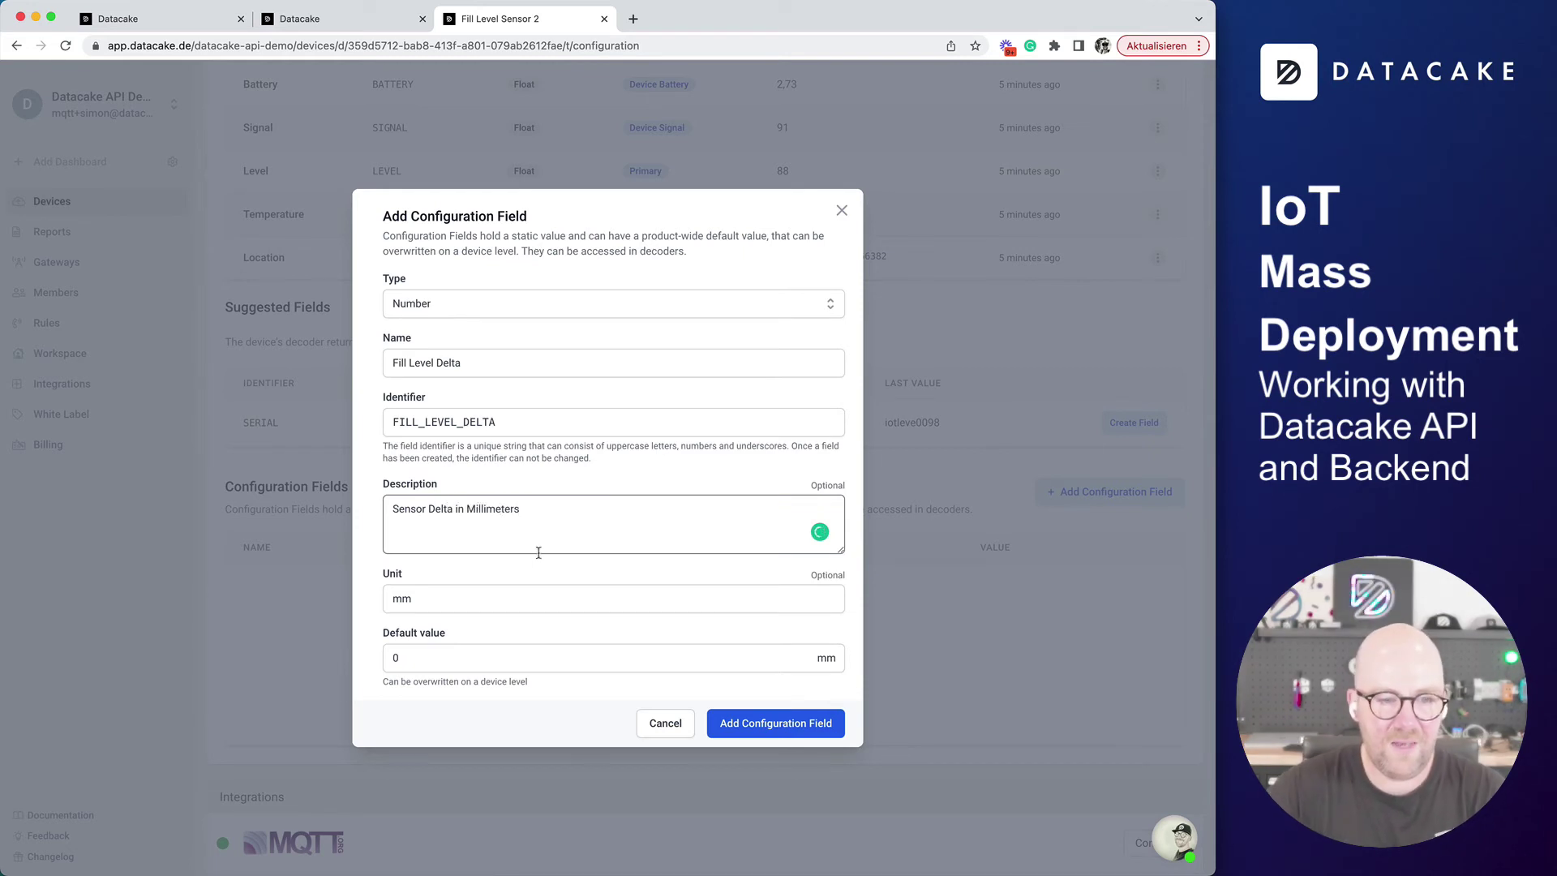
{"action": "double_click", "coordinate": [519, 668]}
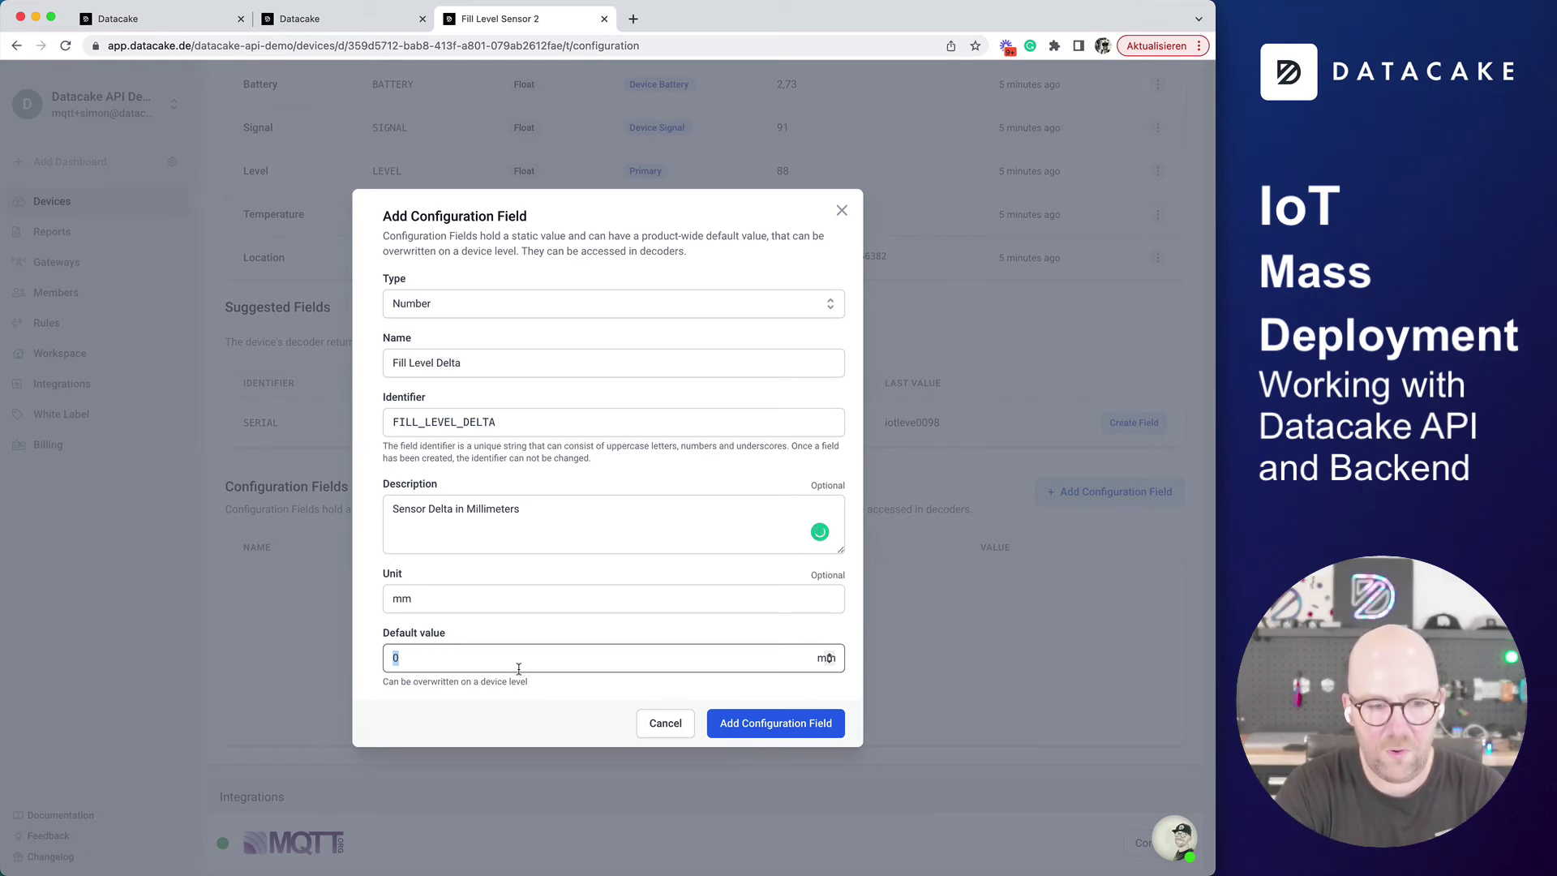
{"action": "type", "text": "20"}
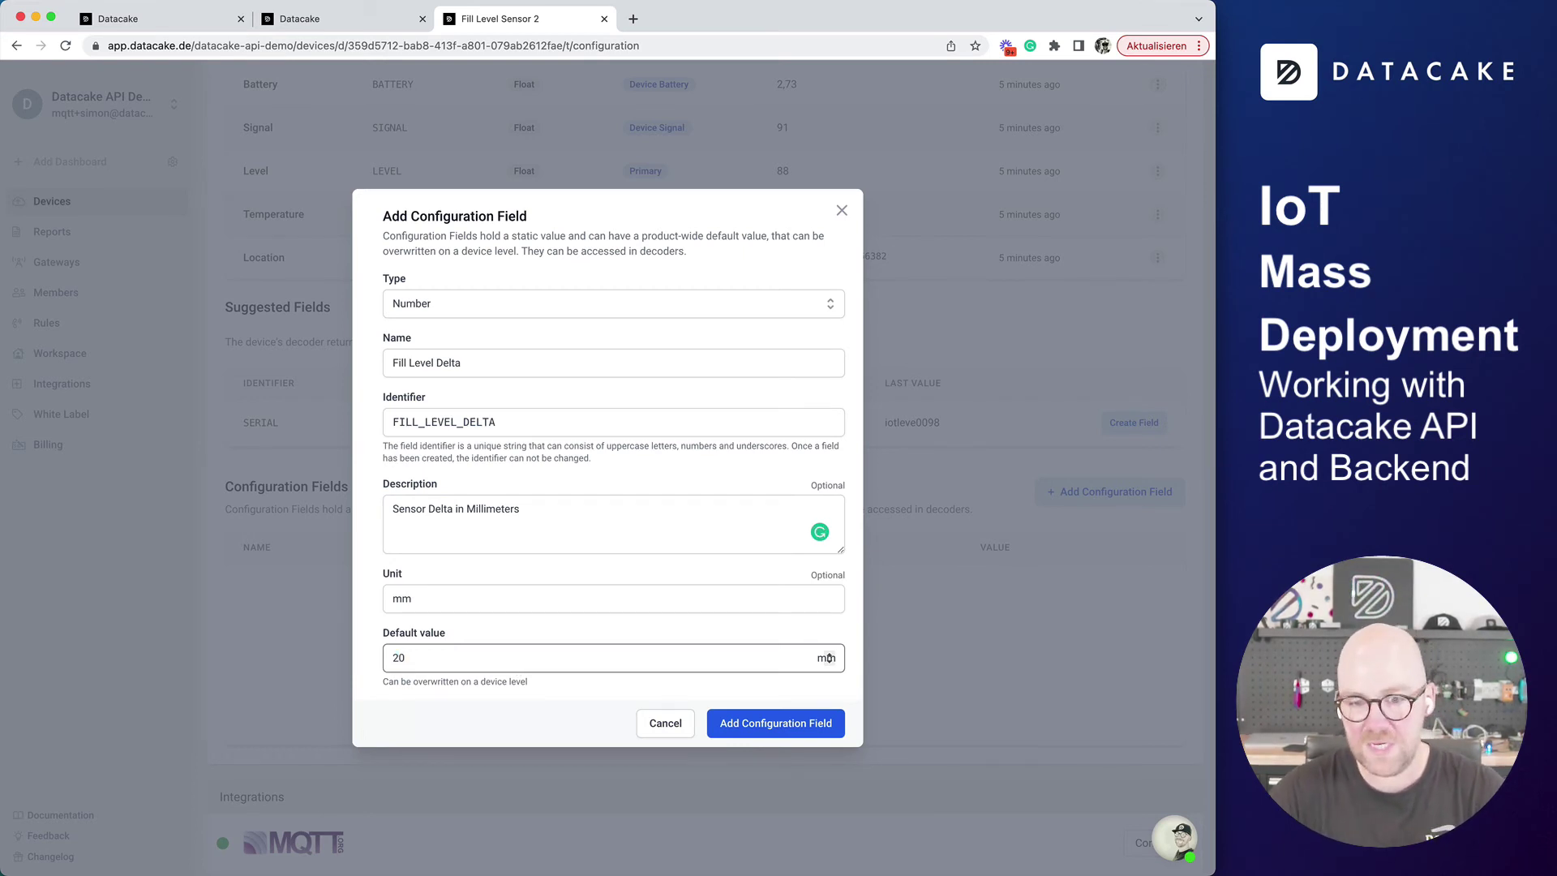
{"action": "left_click", "coordinate": [817, 732]}
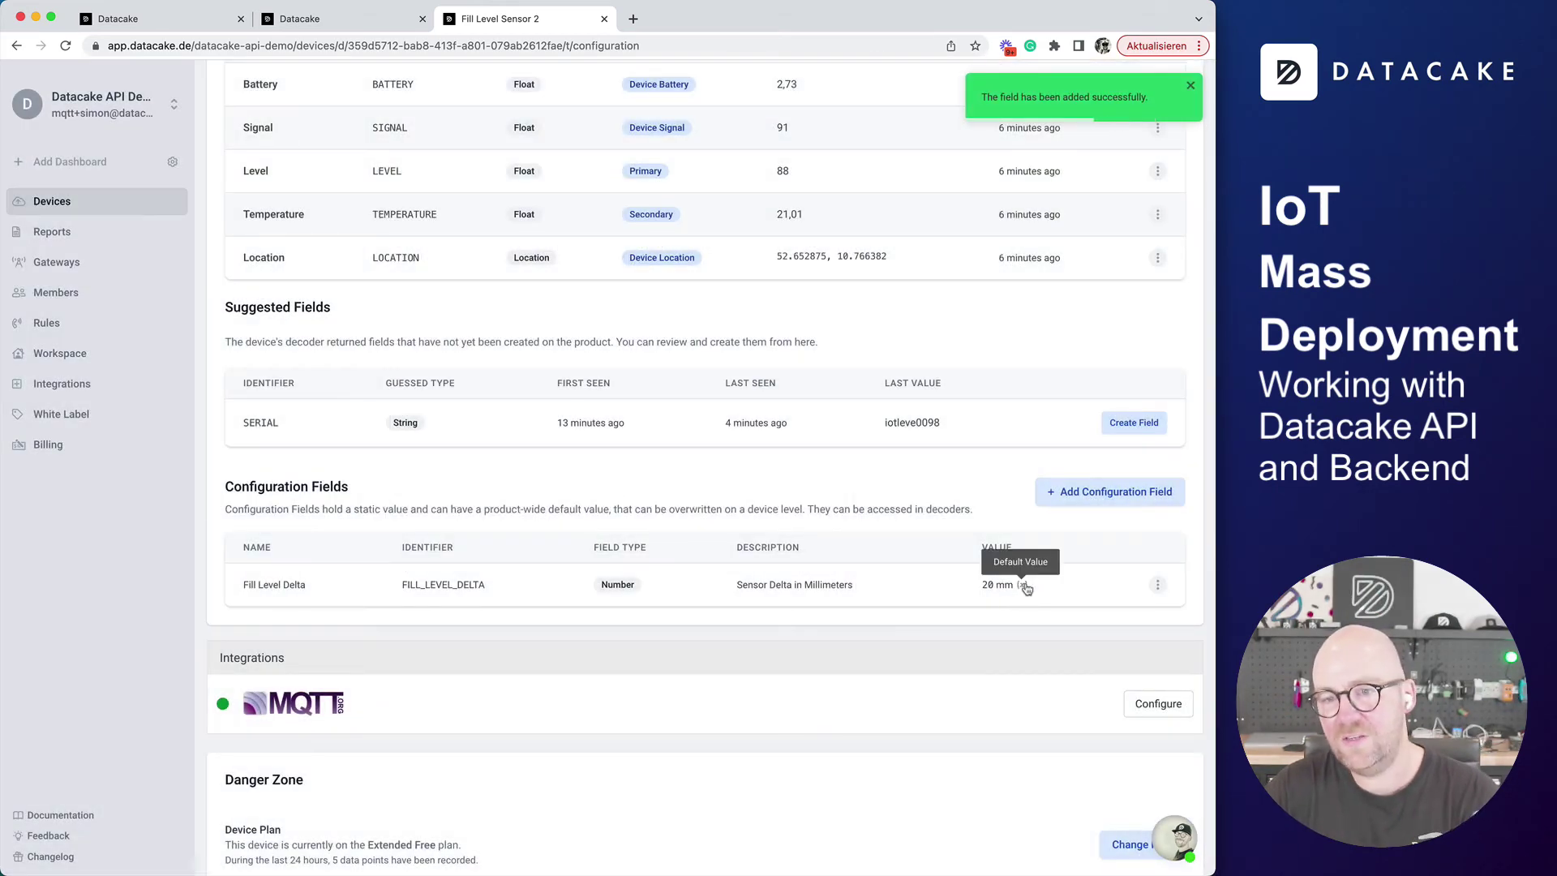
{"action": "scroll", "coordinate": [217, 586], "scroll_direction": "up", "scroll_amount": 10}
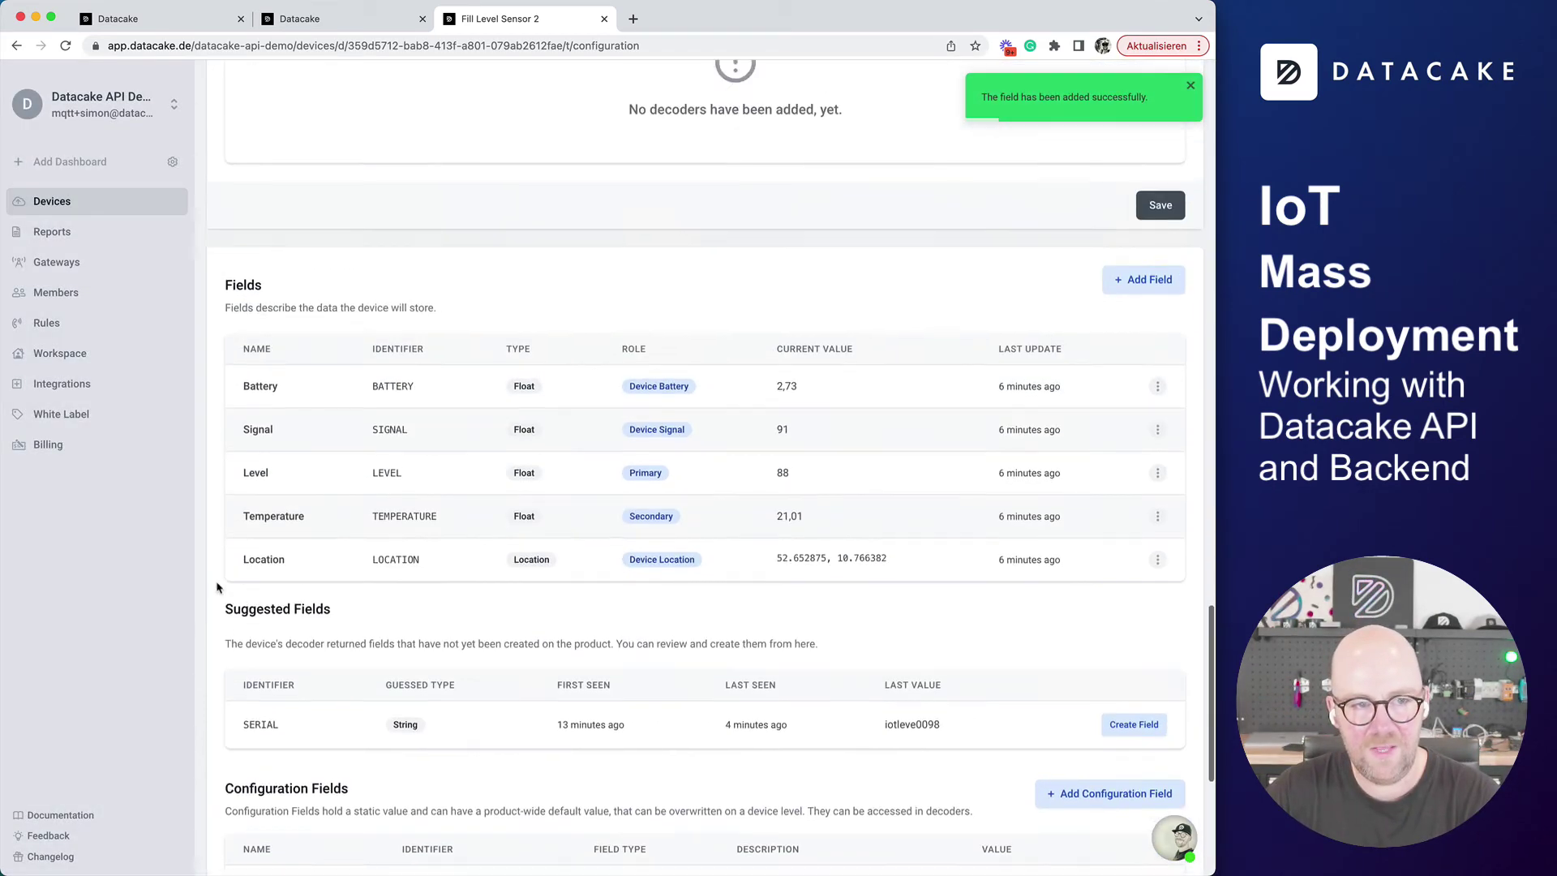
{"action": "scroll", "coordinate": [217, 586], "scroll_direction": "up", "scroll_amount": 15}
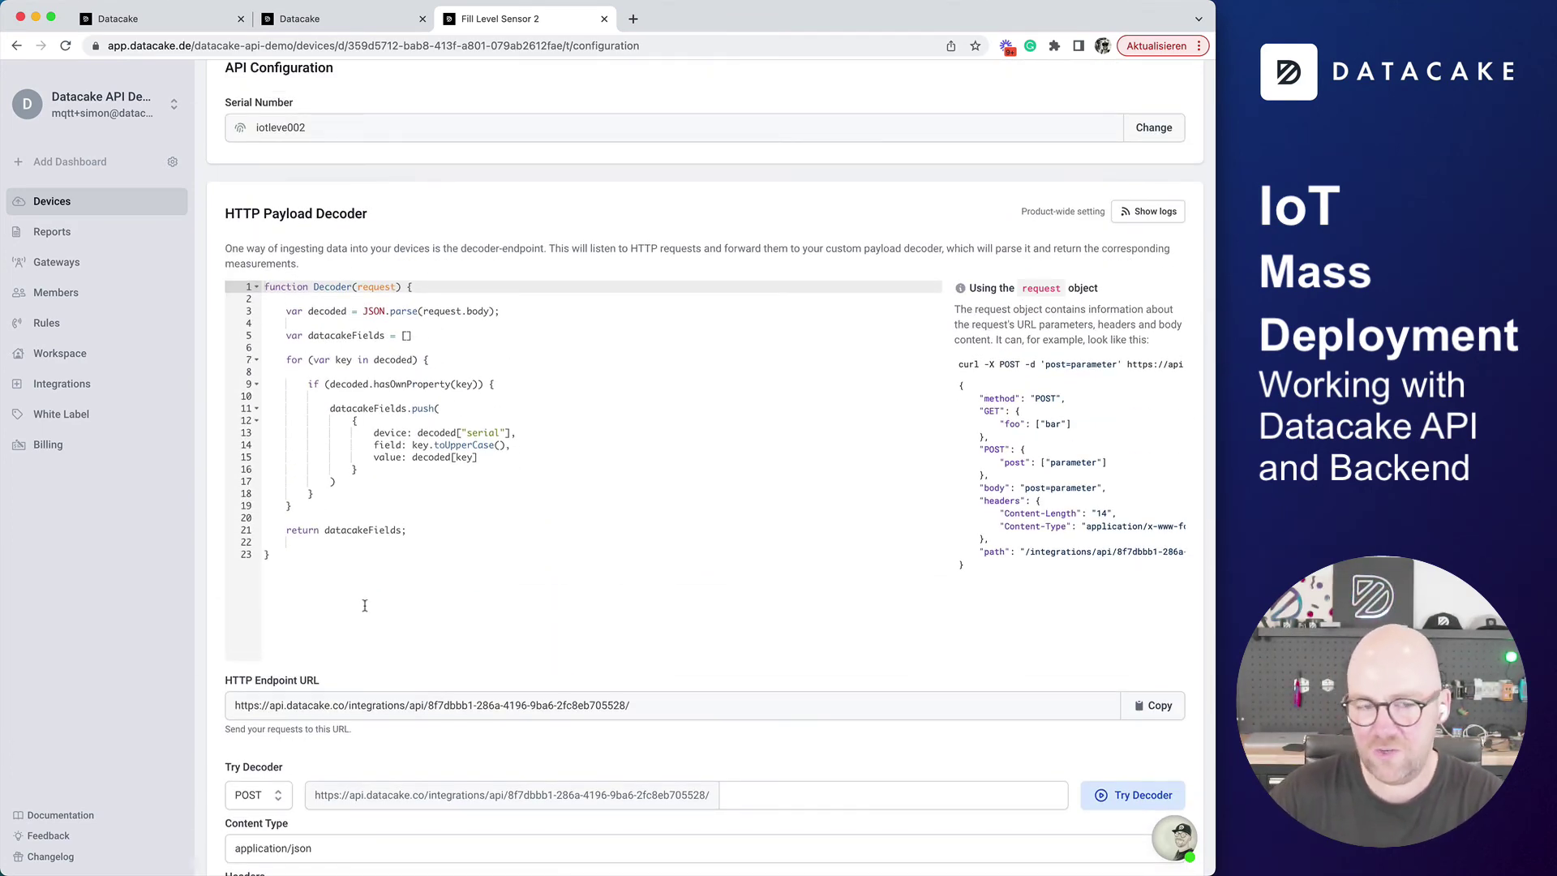
{"action": "scroll", "coordinate": [231, 744], "scroll_direction": "down", "scroll_amount": 15}
{"action": "scroll", "coordinate": [229, 745], "scroll_direction": "down", "scroll_amount": 3}
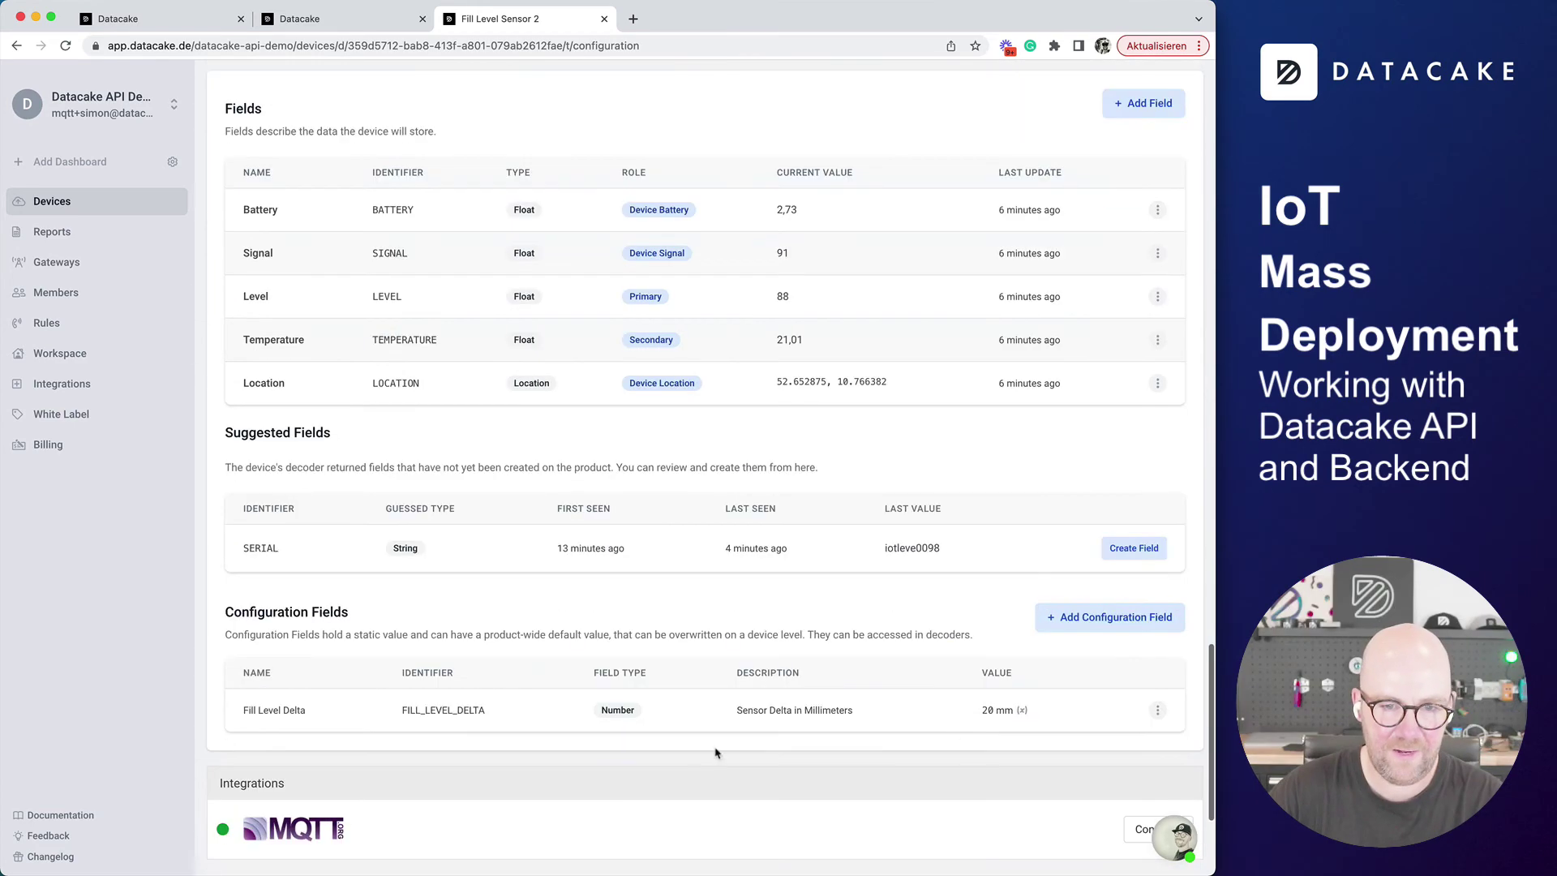
Override Fill Level Delta to 50 mm for this device
{"action": "left_click", "coordinate": [1158, 711]}
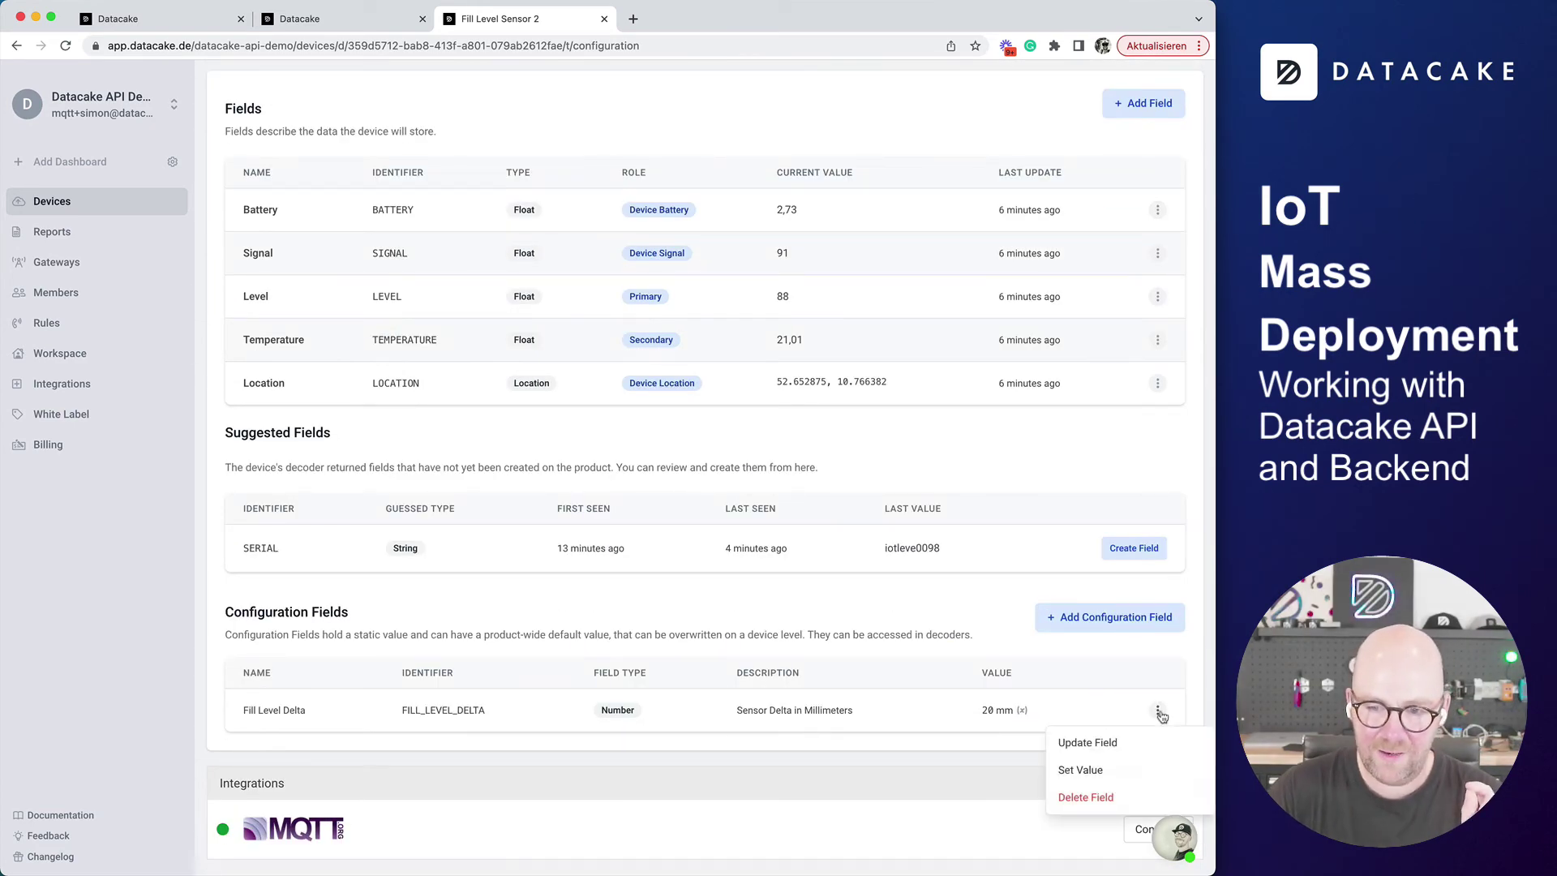
{"action": "scroll", "coordinate": [1162, 716], "scroll_direction": "down", "scroll_amount": 2}
{"action": "left_click", "coordinate": [1082, 644]}
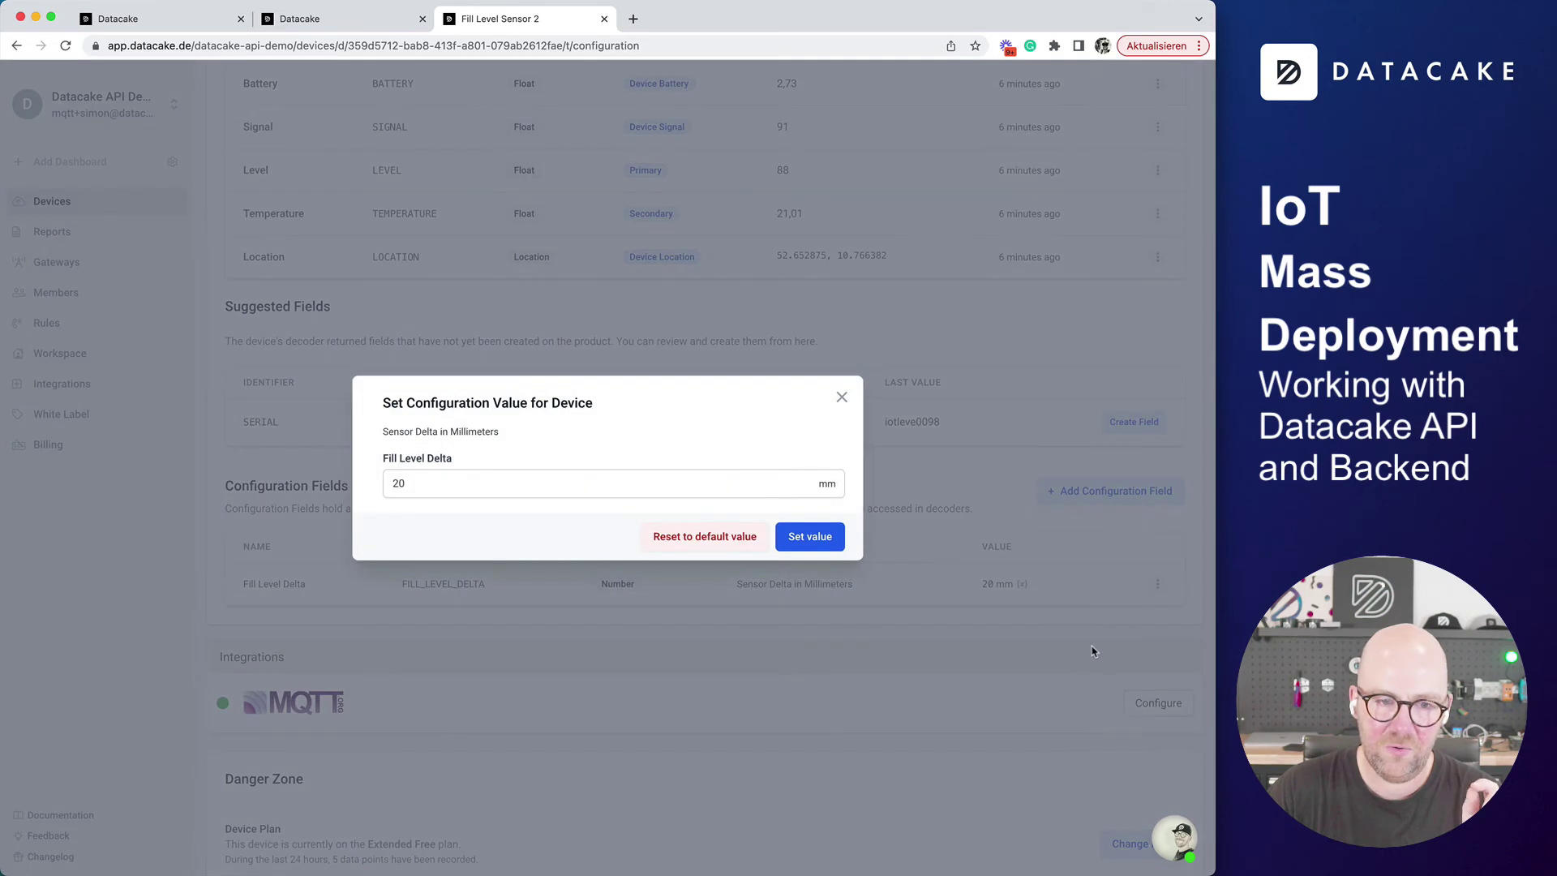
{"action": "double_click", "coordinate": [569, 482]}
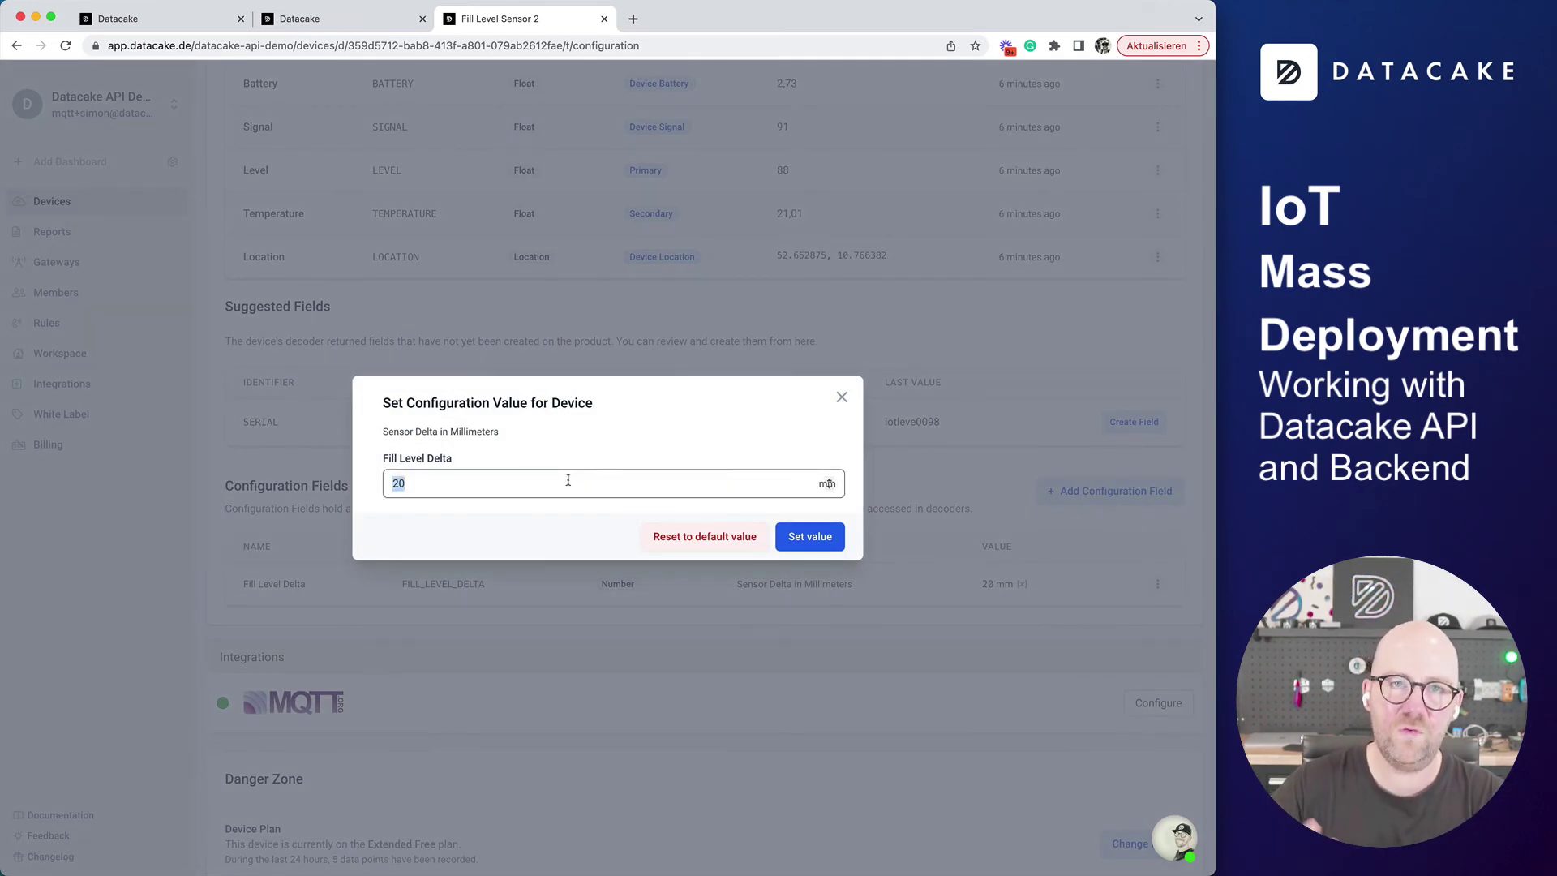
{"action": "type", "text": "5"}
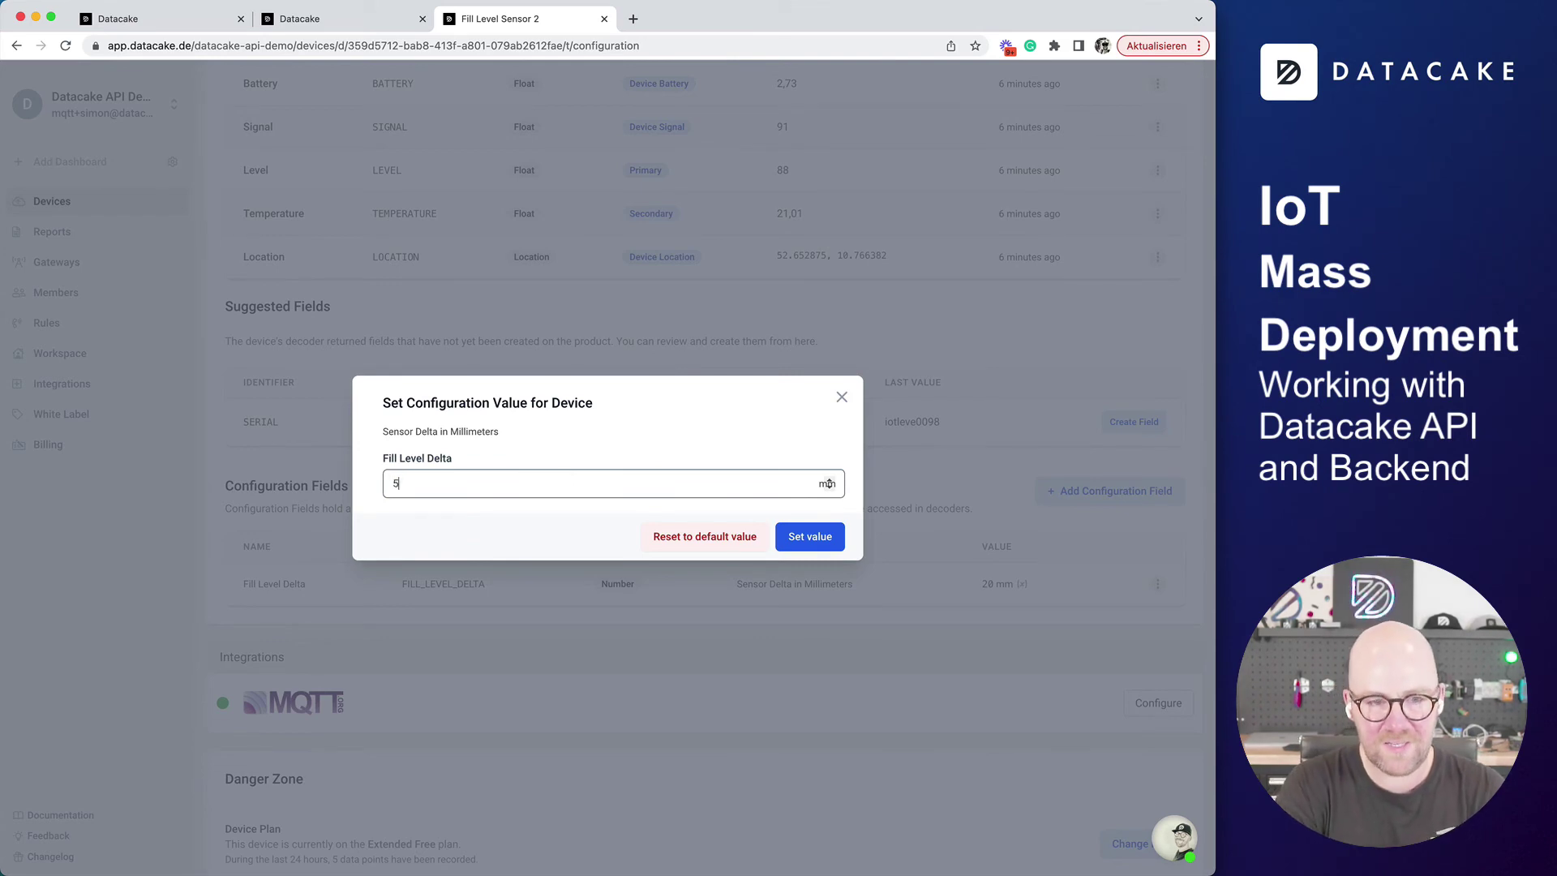
{"action": "left_click", "coordinate": [811, 536]}
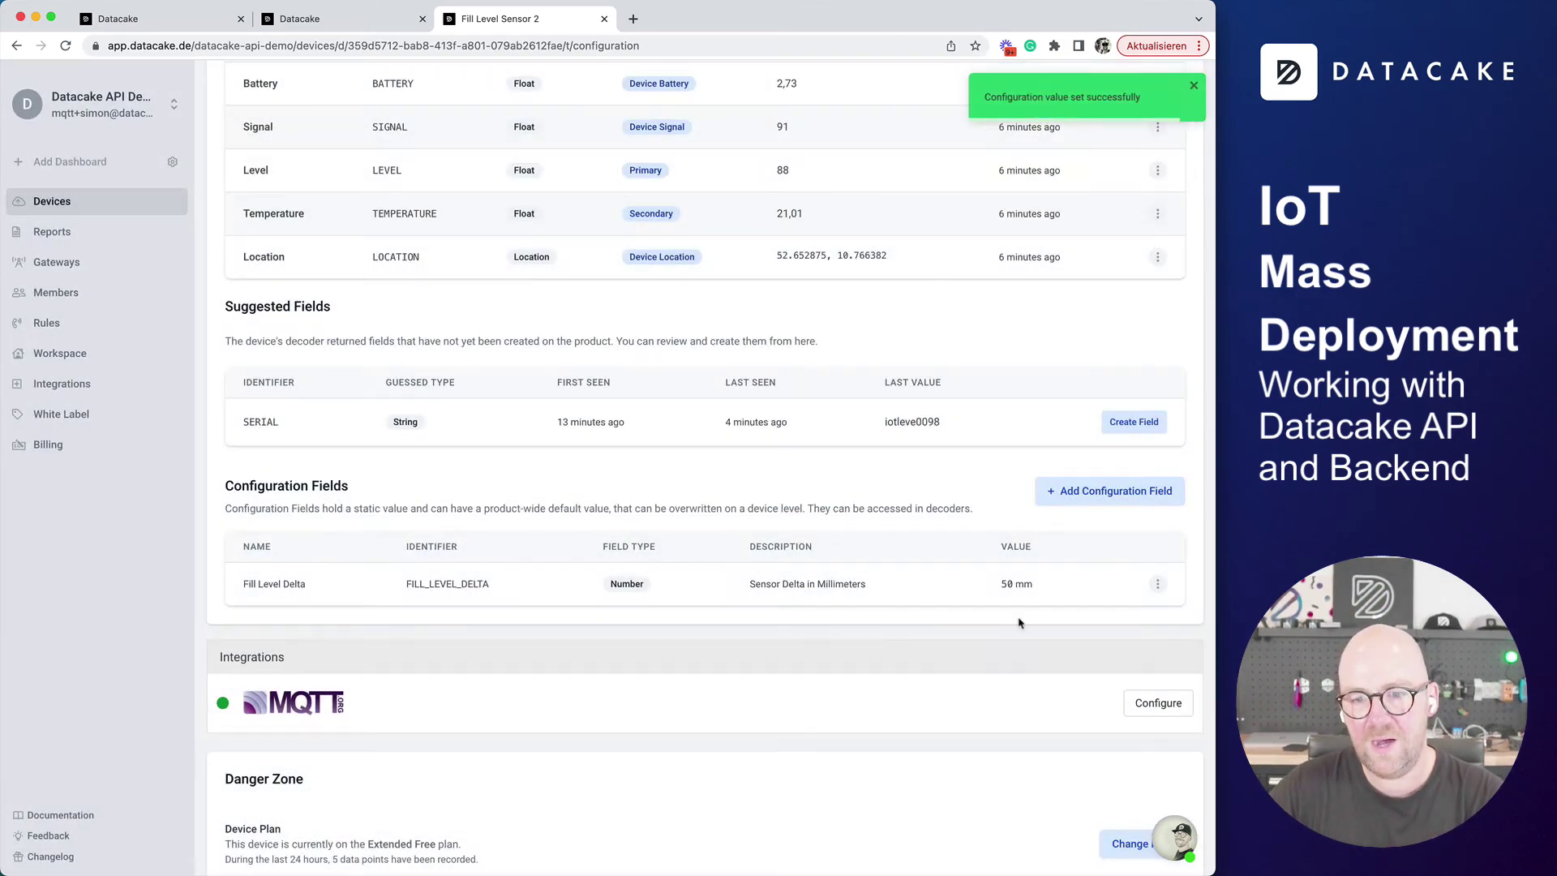
Reset Fill Level Delta back to its 20 mm default value
{"action": "left_click", "coordinate": [1155, 585]}
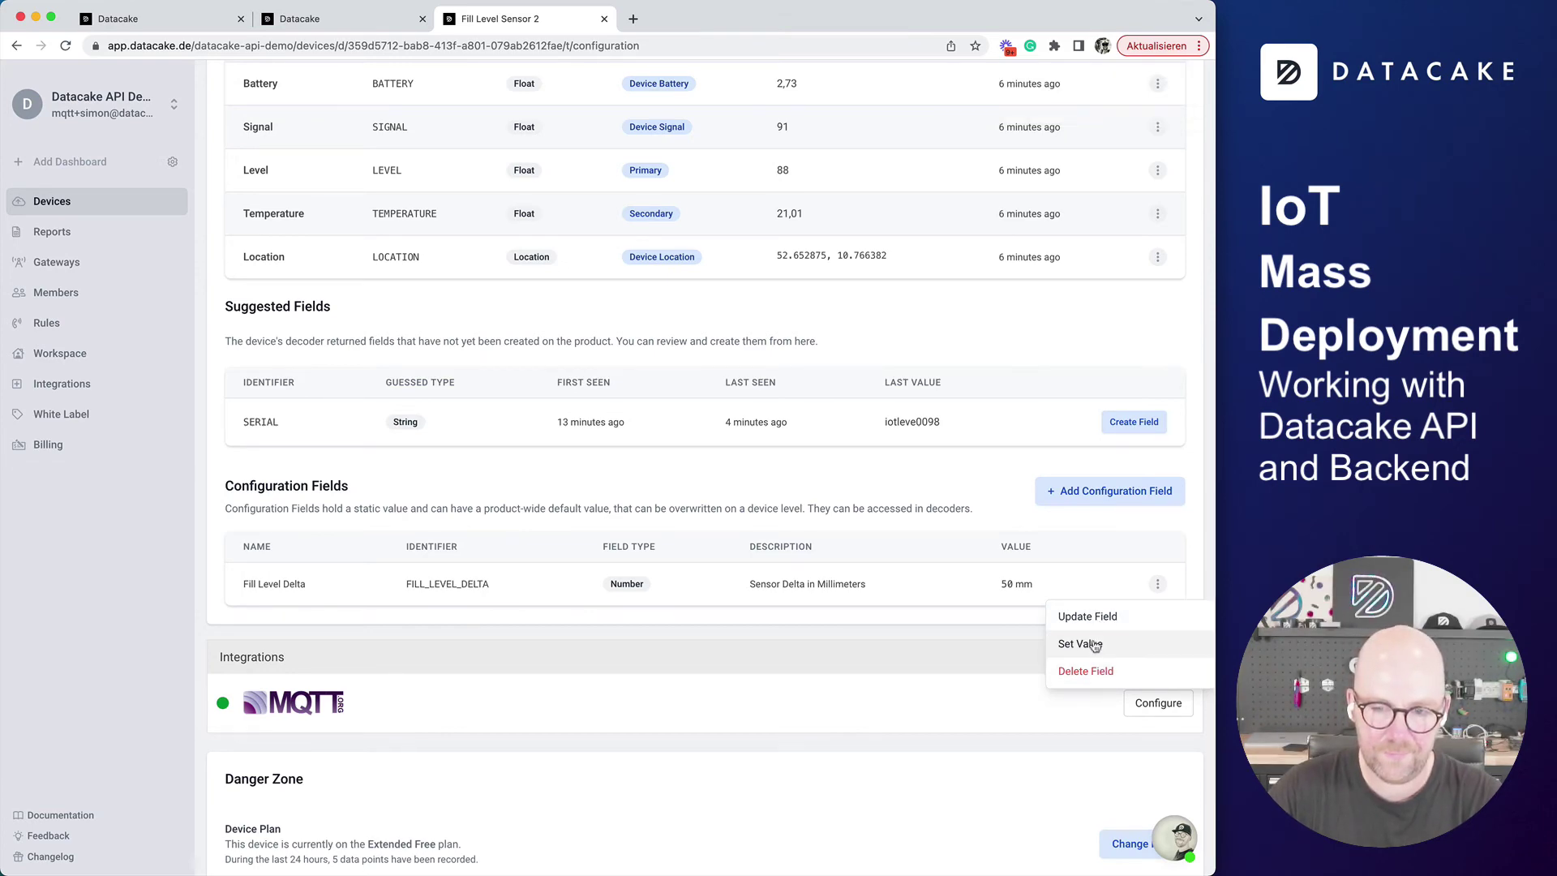
{"action": "left_click", "coordinate": [1087, 643]}
{"action": "left_click", "coordinate": [699, 541]}
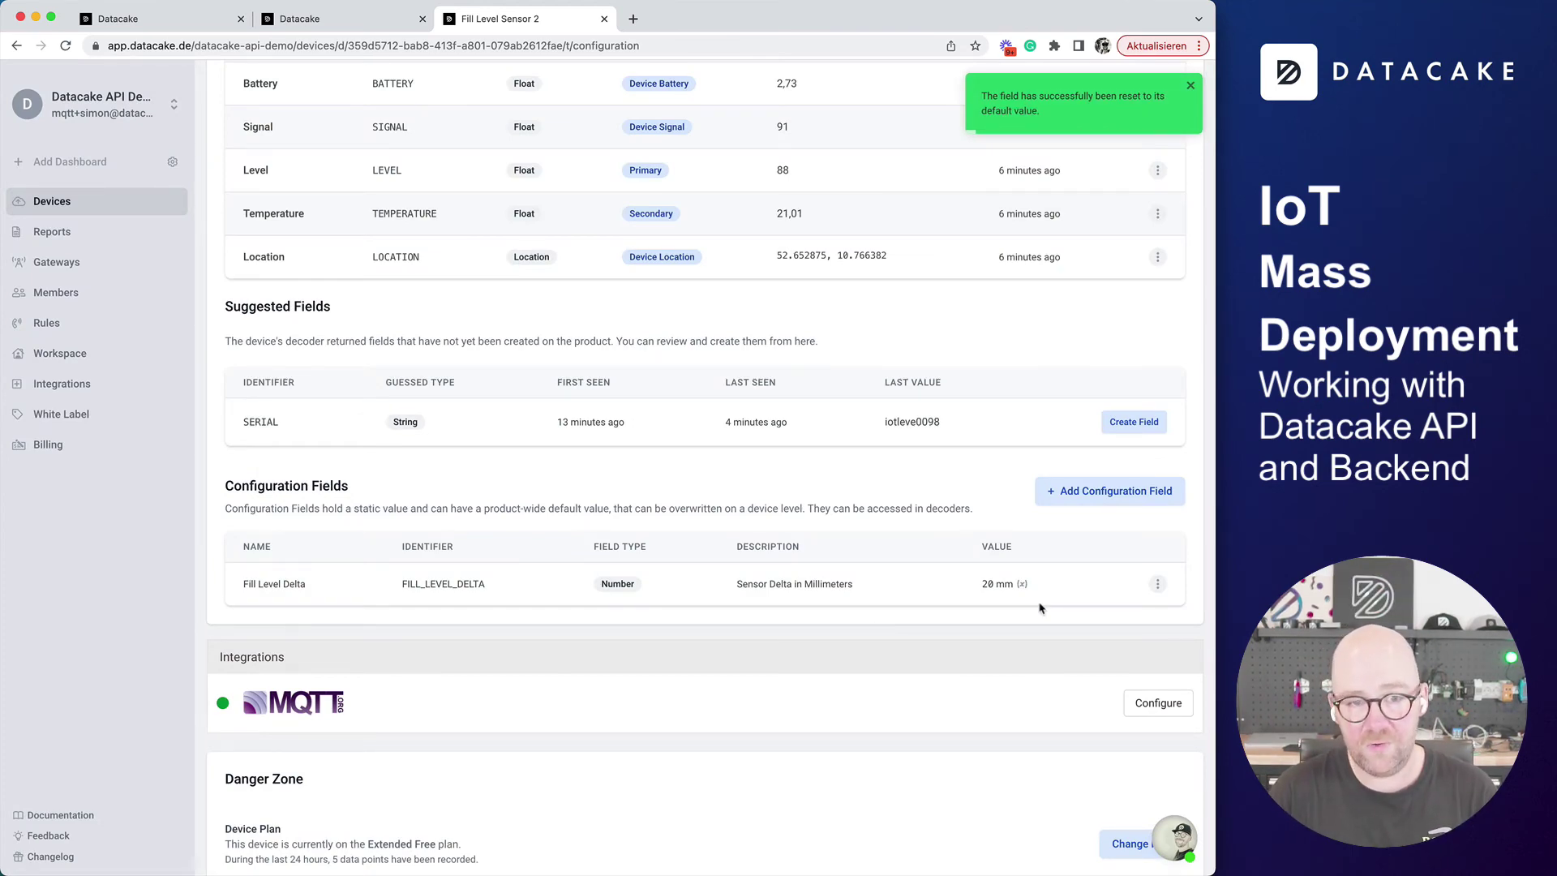
{"action": "scroll", "coordinate": [862, 567], "scroll_direction": "up", "scroll_amount": 20}
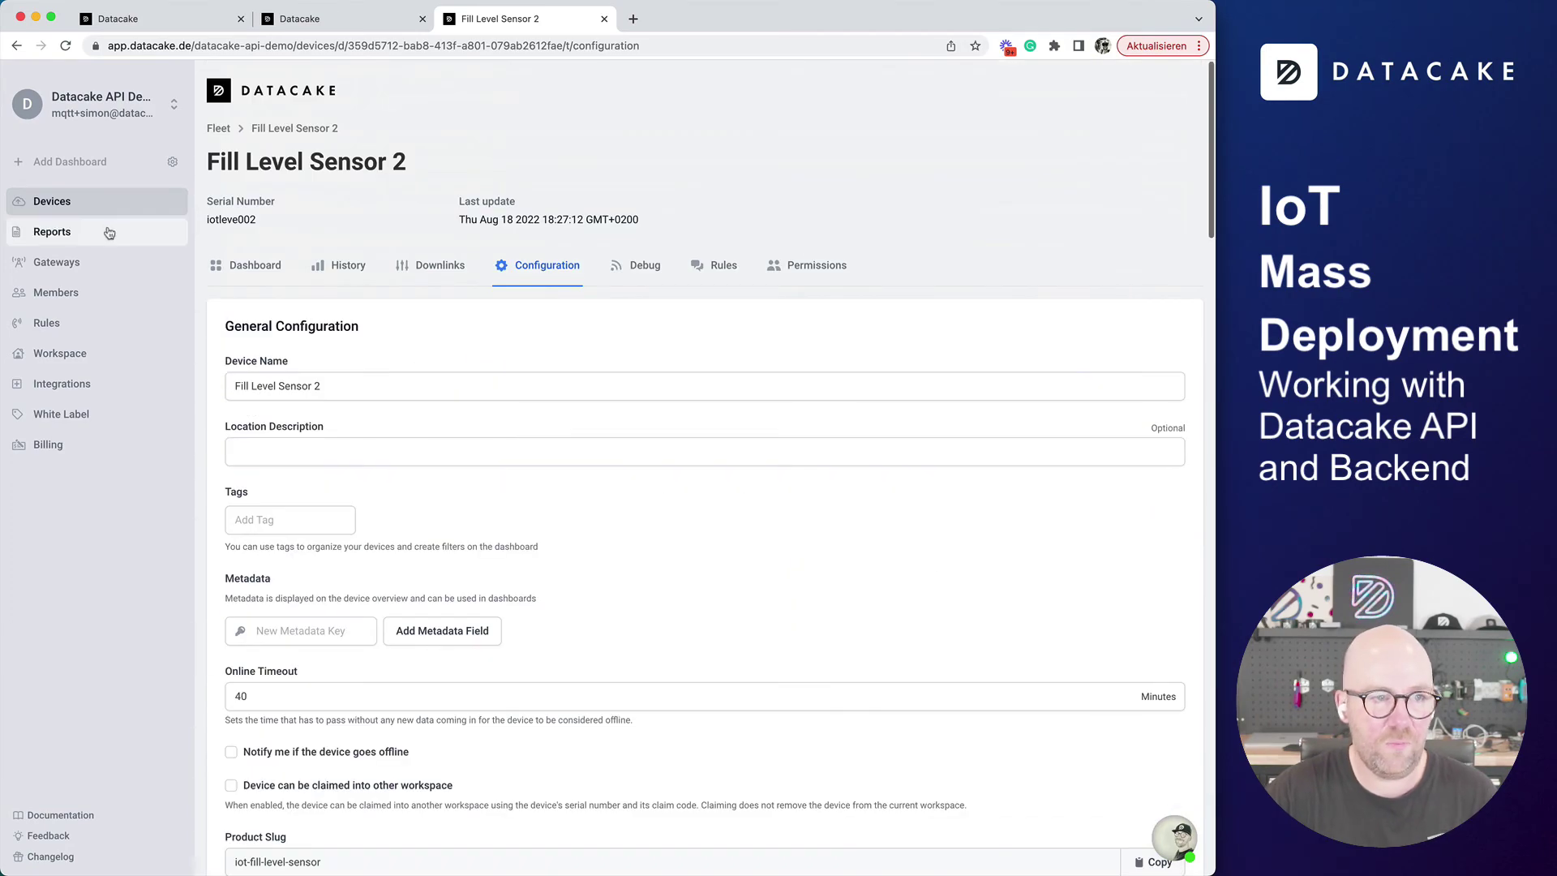
{"action": "left_click", "coordinate": [104, 204]}
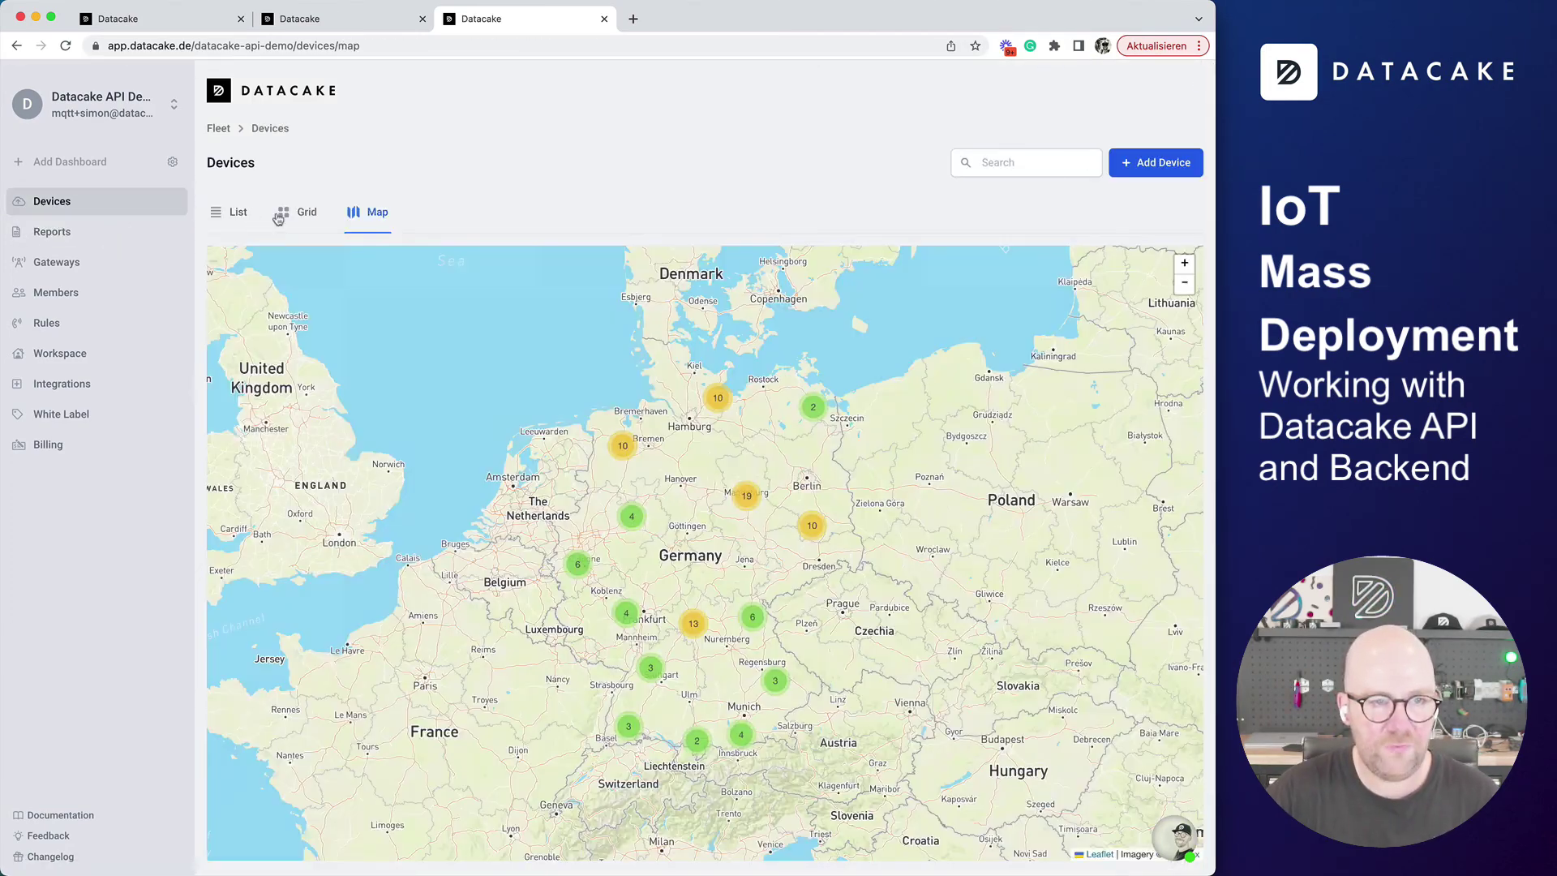
{"action": "left_click", "coordinate": [694, 626]}
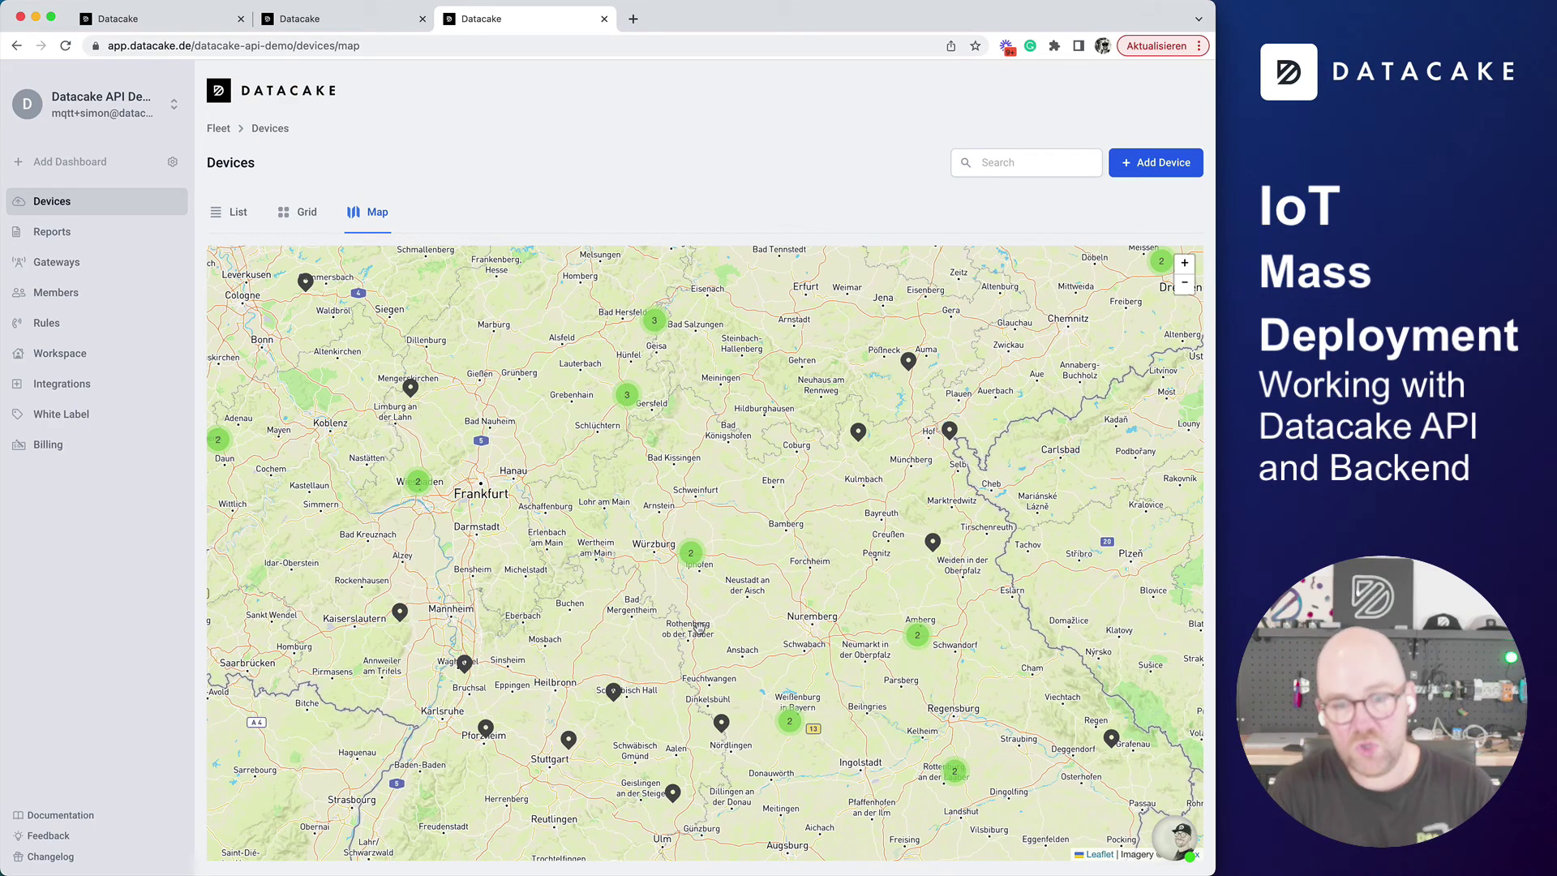
{"action": "scroll", "coordinate": [698, 627], "scroll_direction": "down", "scroll_amount": 5}
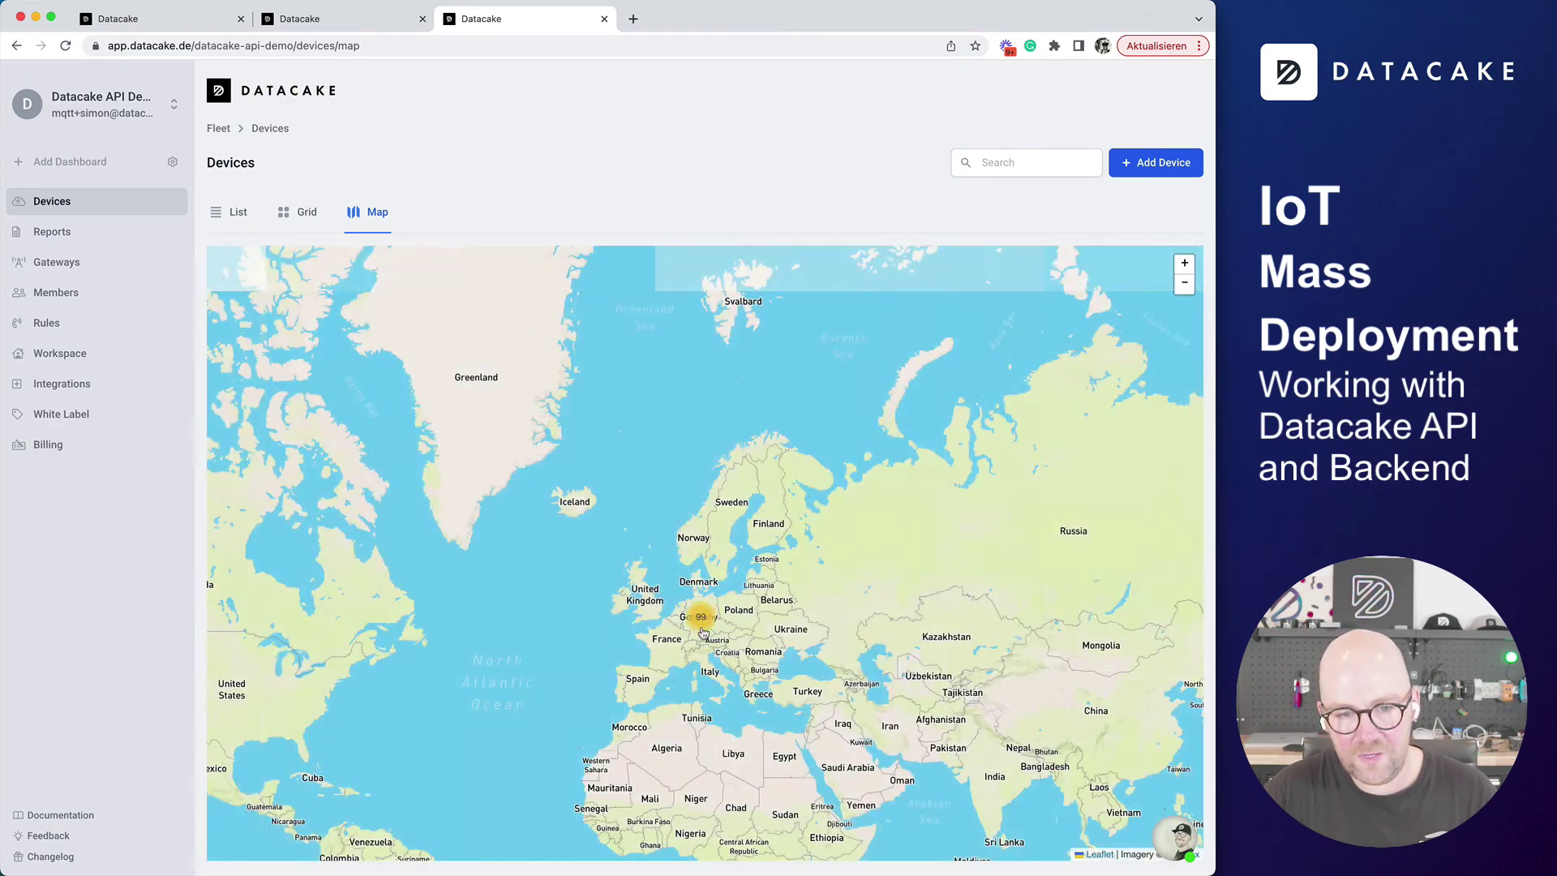
{"action": "scroll", "coordinate": [714, 600], "scroll_direction": "up", "scroll_amount": 2}
{"action": "left_click", "coordinate": [716, 594]}
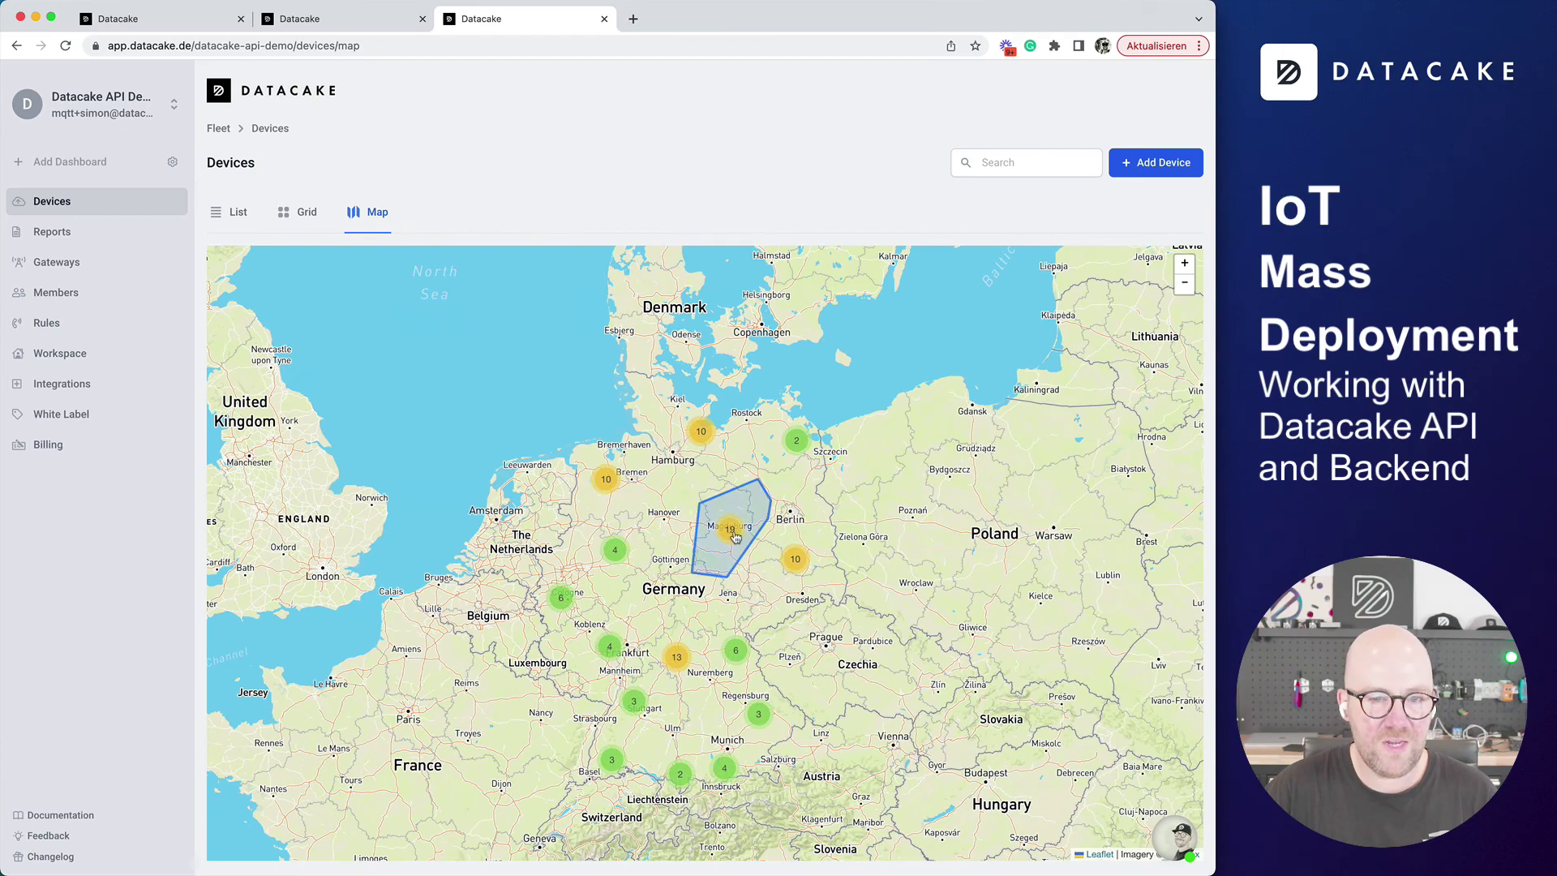
{"action": "scroll", "coordinate": [685, 556], "scroll_direction": "up", "scroll_amount": 1}
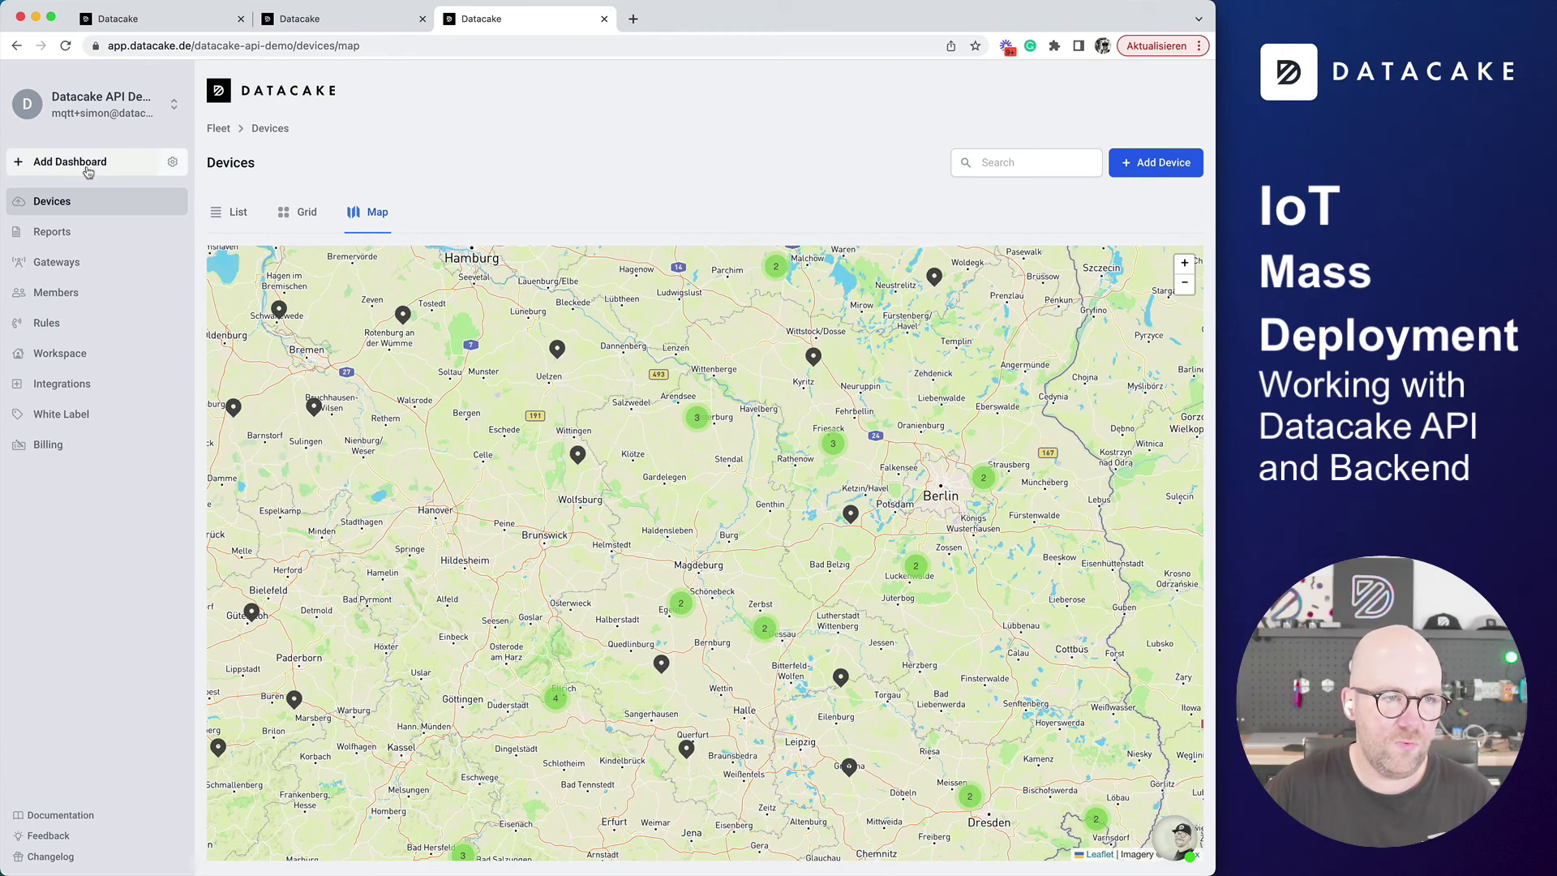
{"action": "left_click", "coordinate": [172, 163]}
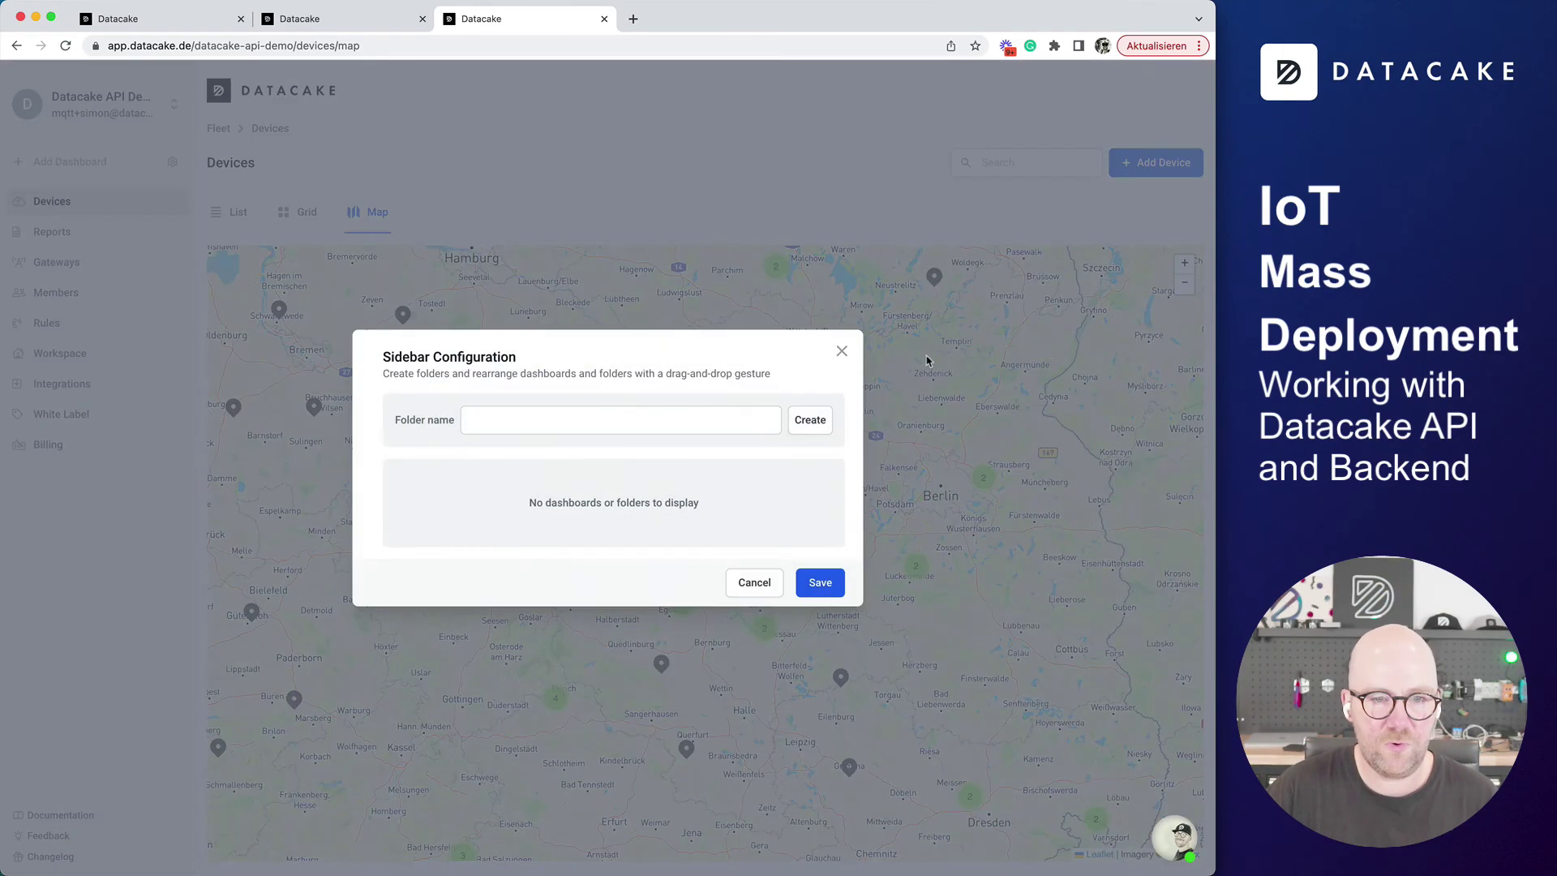
{"action": "left_click", "coordinate": [839, 349]}
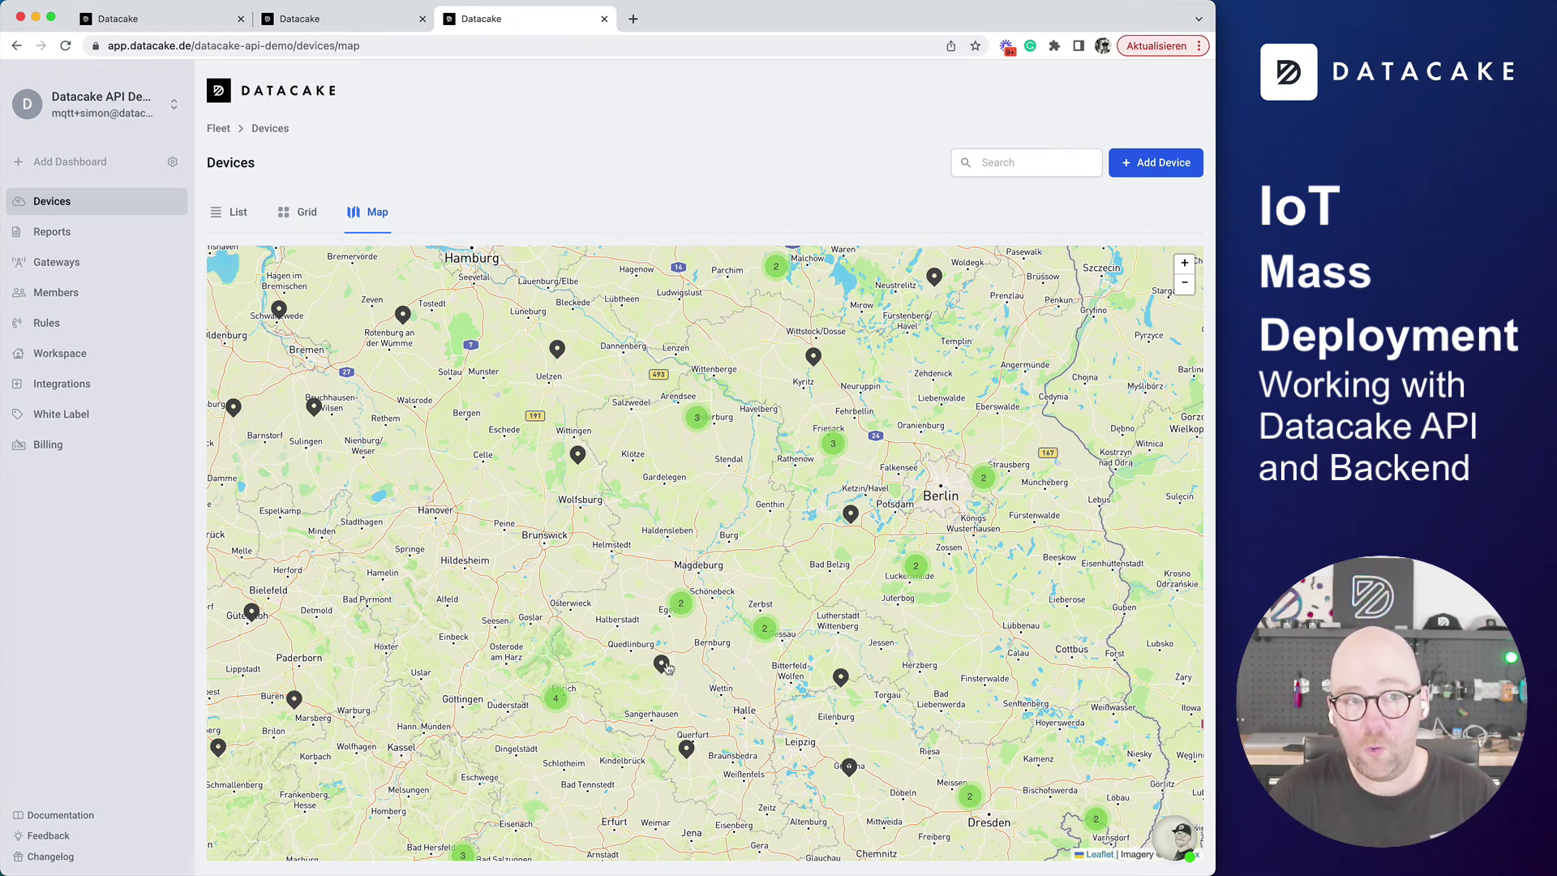
Open device-reader.py in VS Code and review its GraphQL query holding the API token and workspace ID
{"action": "key", "text": "super+Tab"}
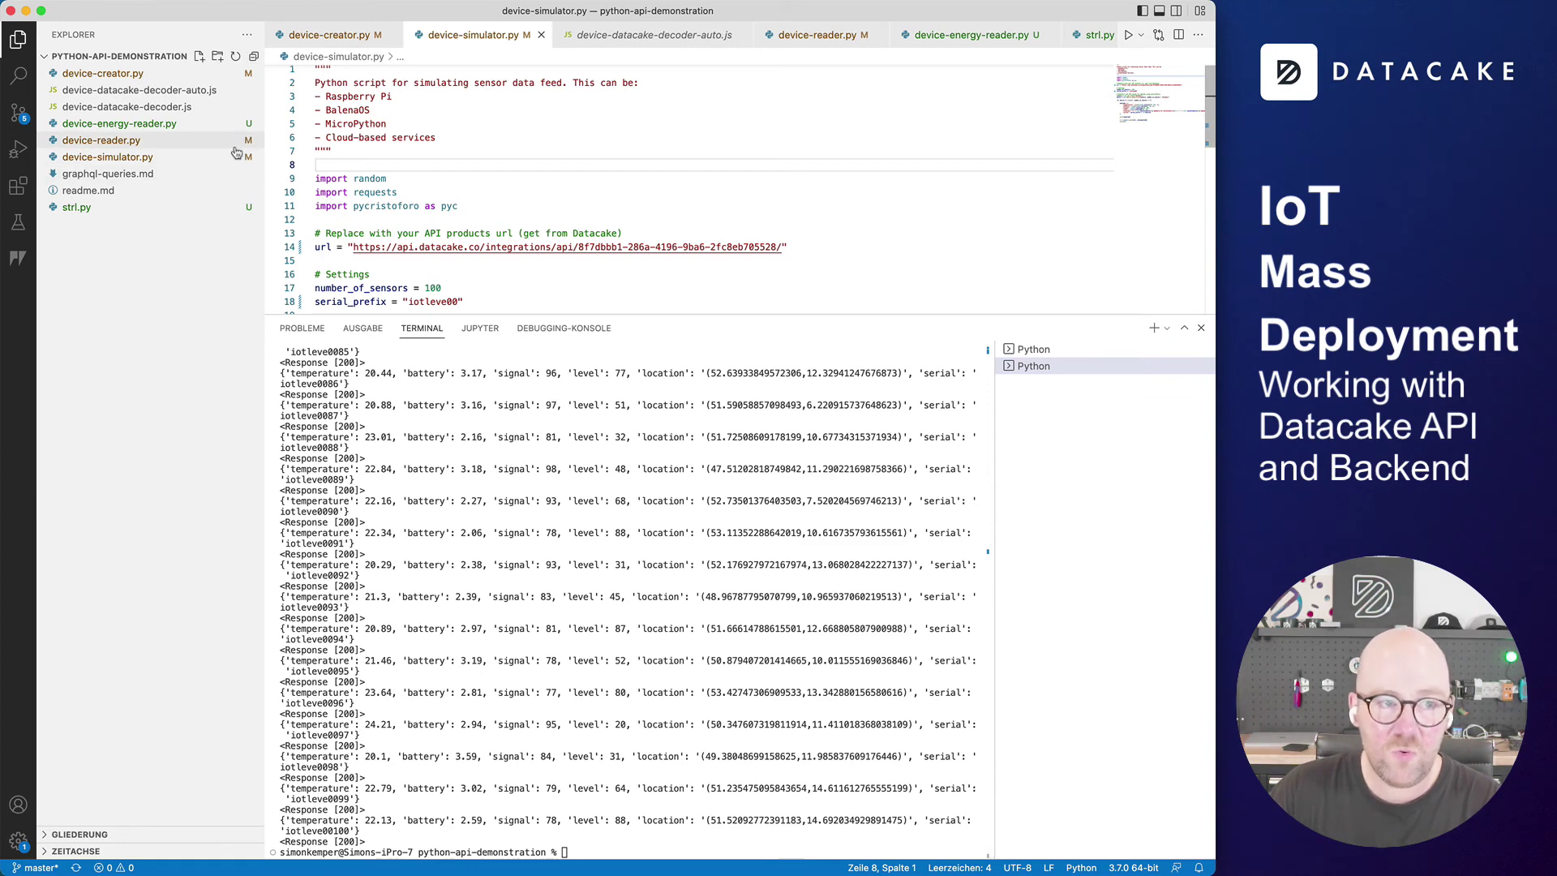
{"action": "left_click", "coordinate": [110, 144]}
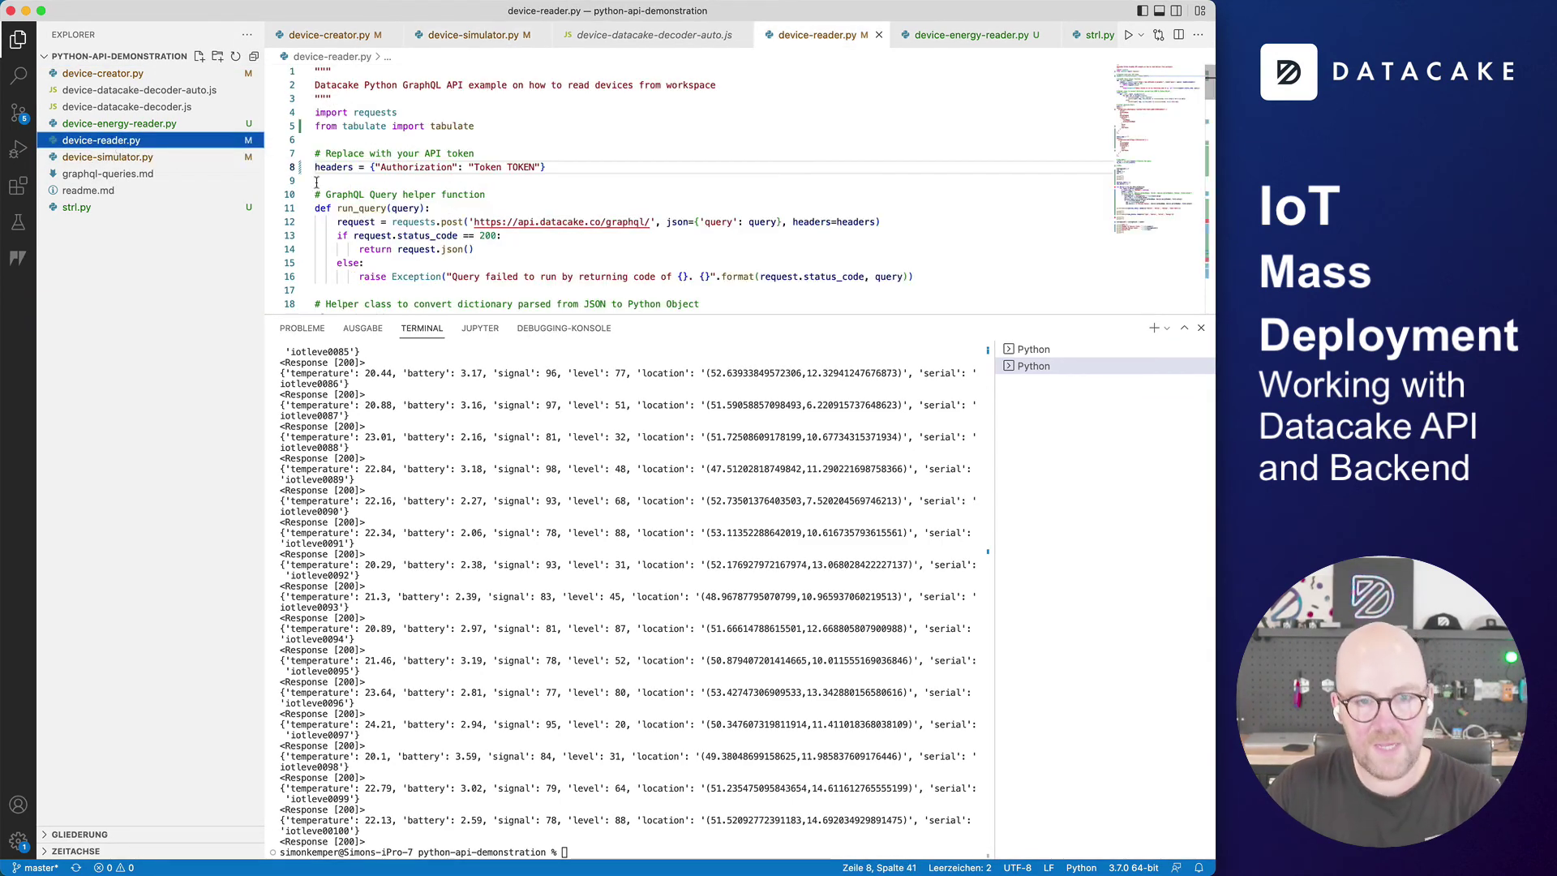
{"action": "left_click", "coordinate": [1201, 328]}
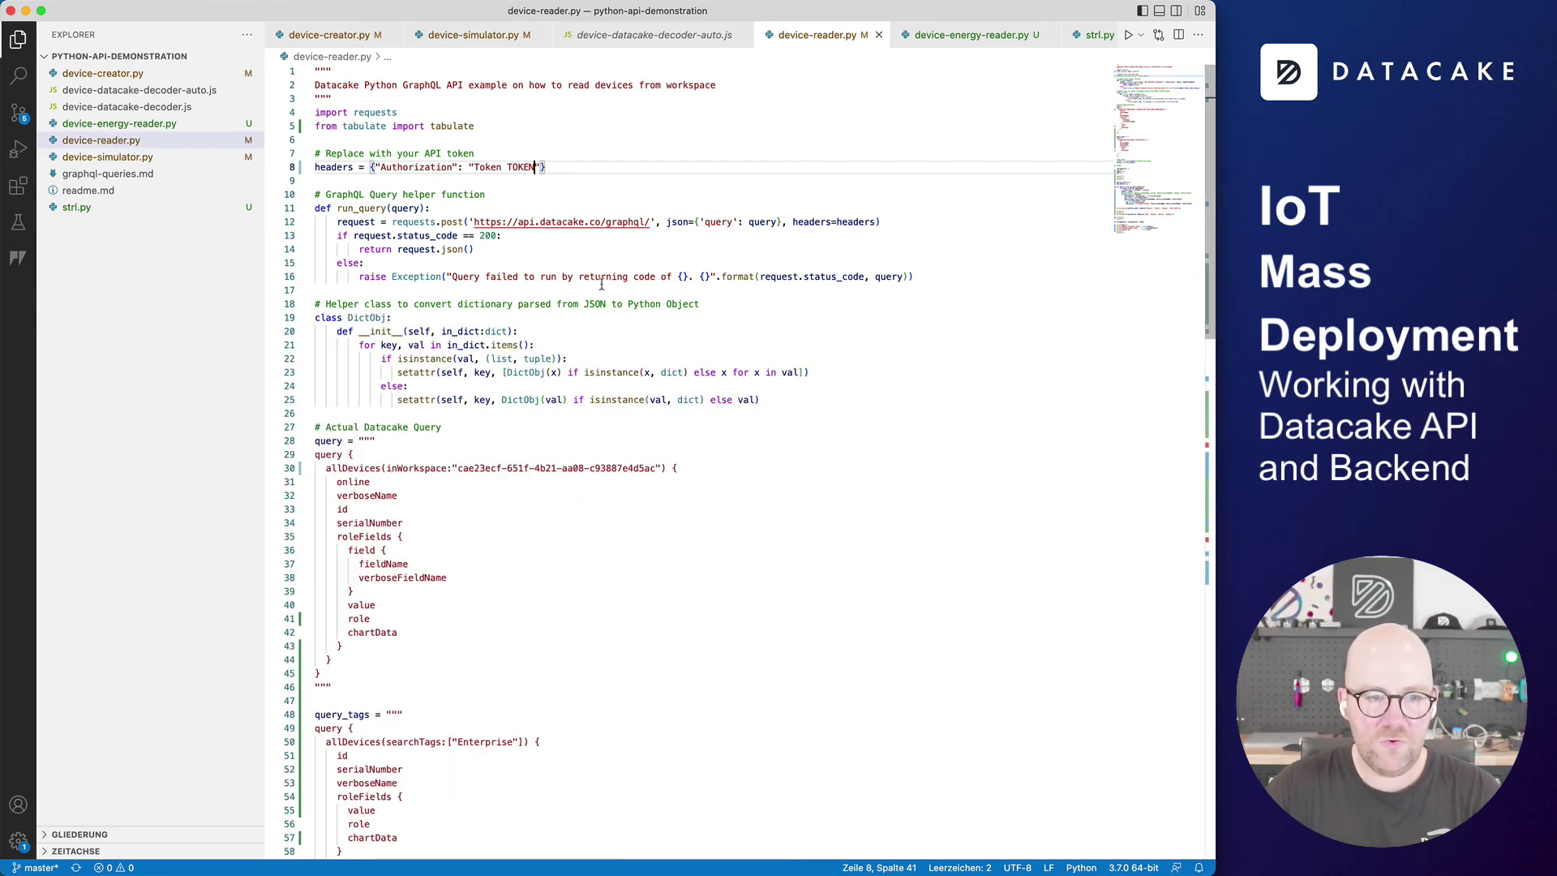
{"action": "scroll", "coordinate": [592, 301], "scroll_direction": "down", "scroll_amount": 15}
{"action": "scroll", "coordinate": [572, 307], "scroll_direction": "up", "scroll_amount": 15}
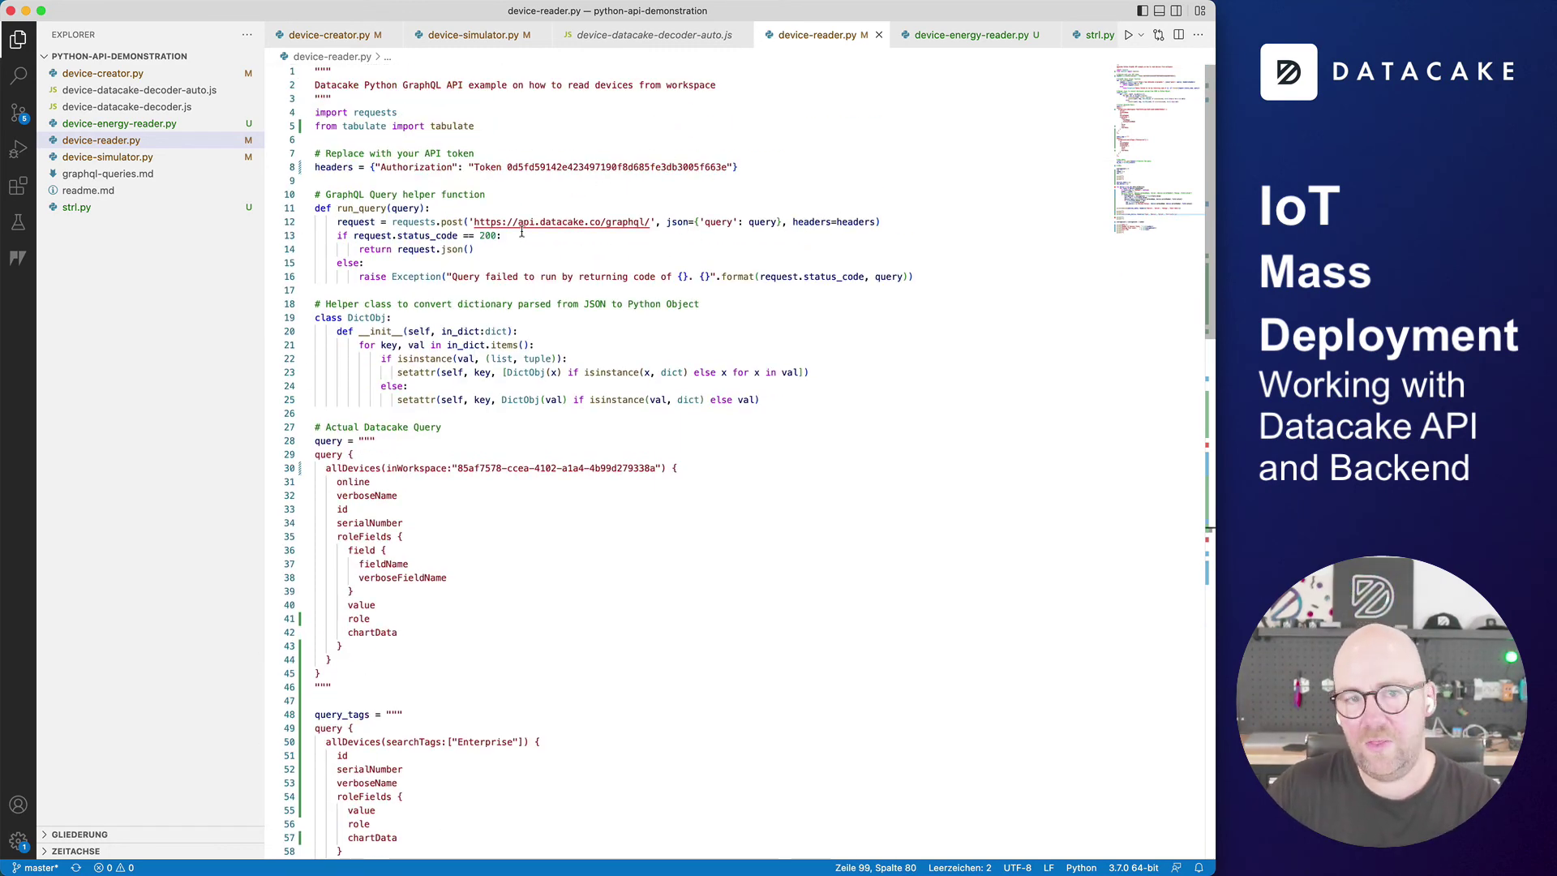
{"action": "scroll", "coordinate": [542, 283], "scroll_direction": "down", "scroll_amount": 4}
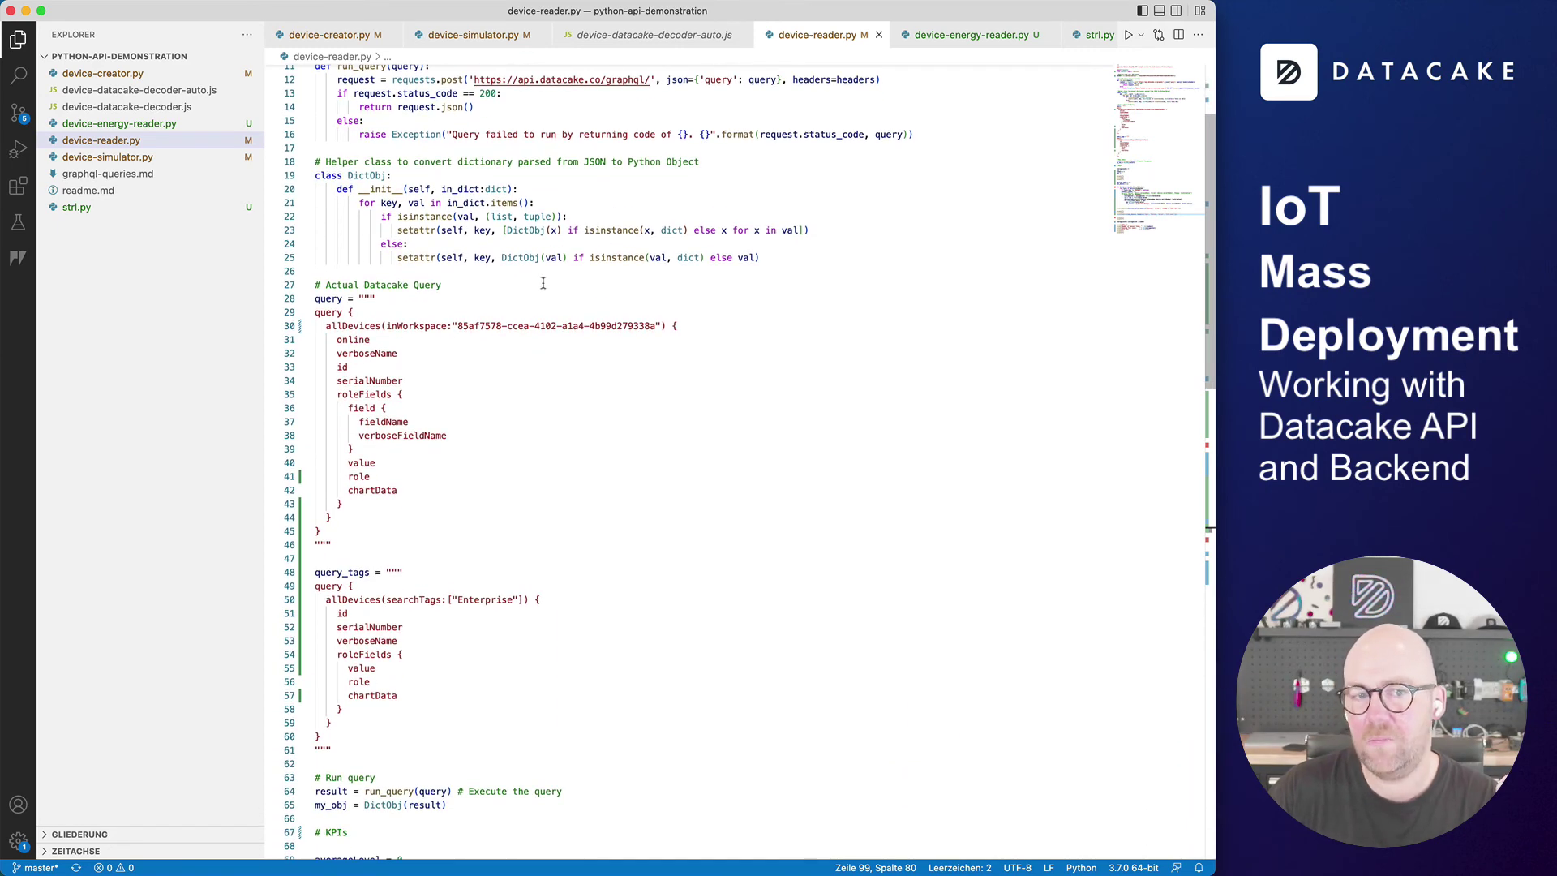
{"action": "scroll", "coordinate": [482, 357], "scroll_direction": "down", "scroll_amount": 15}
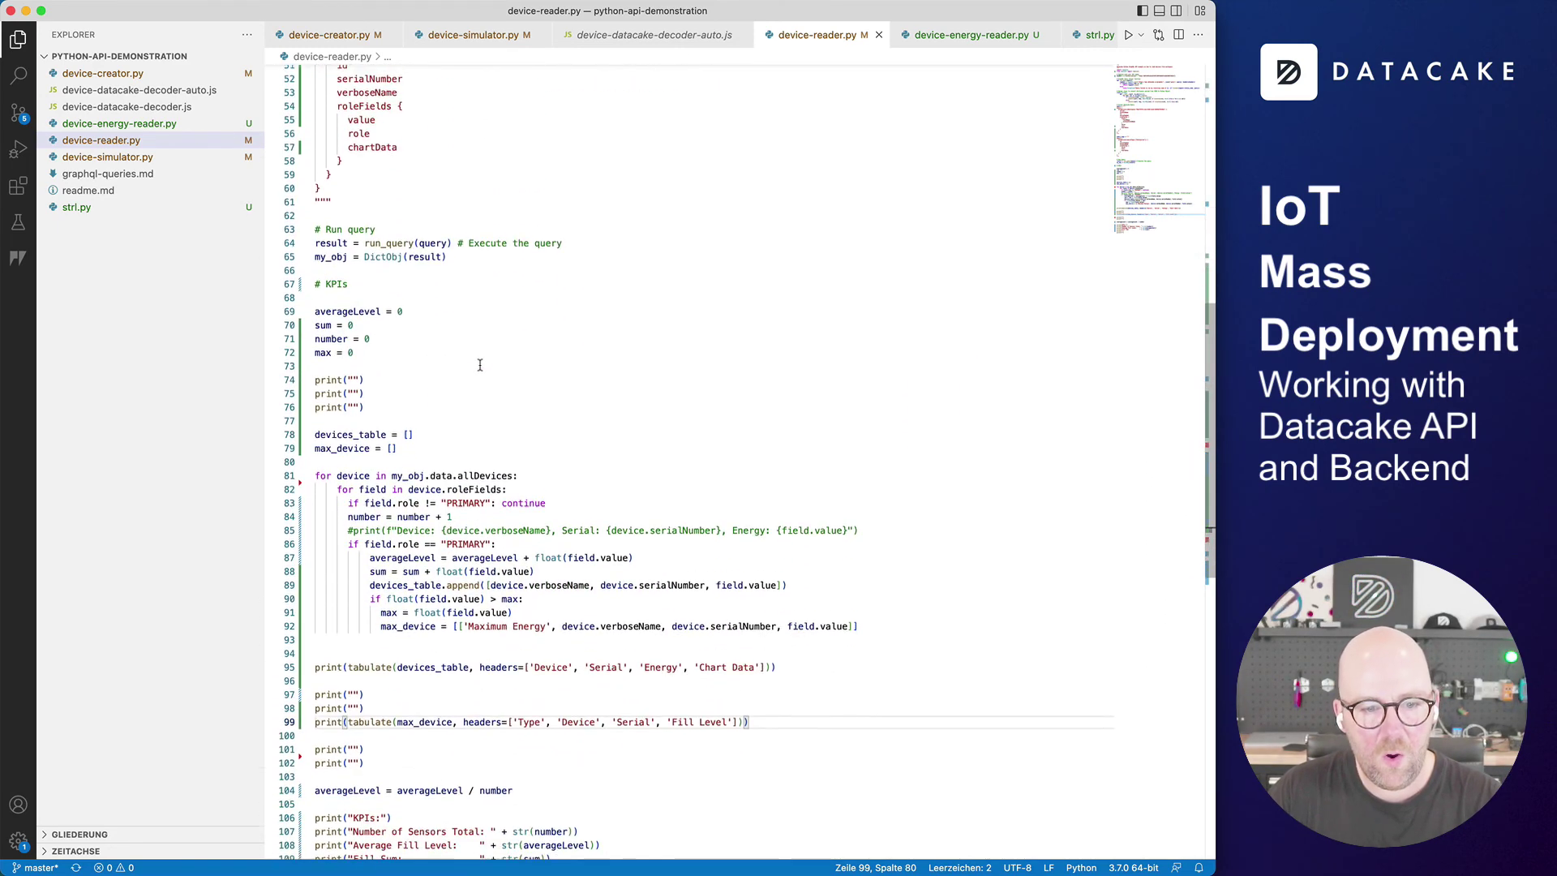
Run device-reader.py and review the output: 99 sensors, average 53.12, maximum Fill Level Sensor 77 at 89
{"action": "left_click", "coordinate": [1128, 36]}
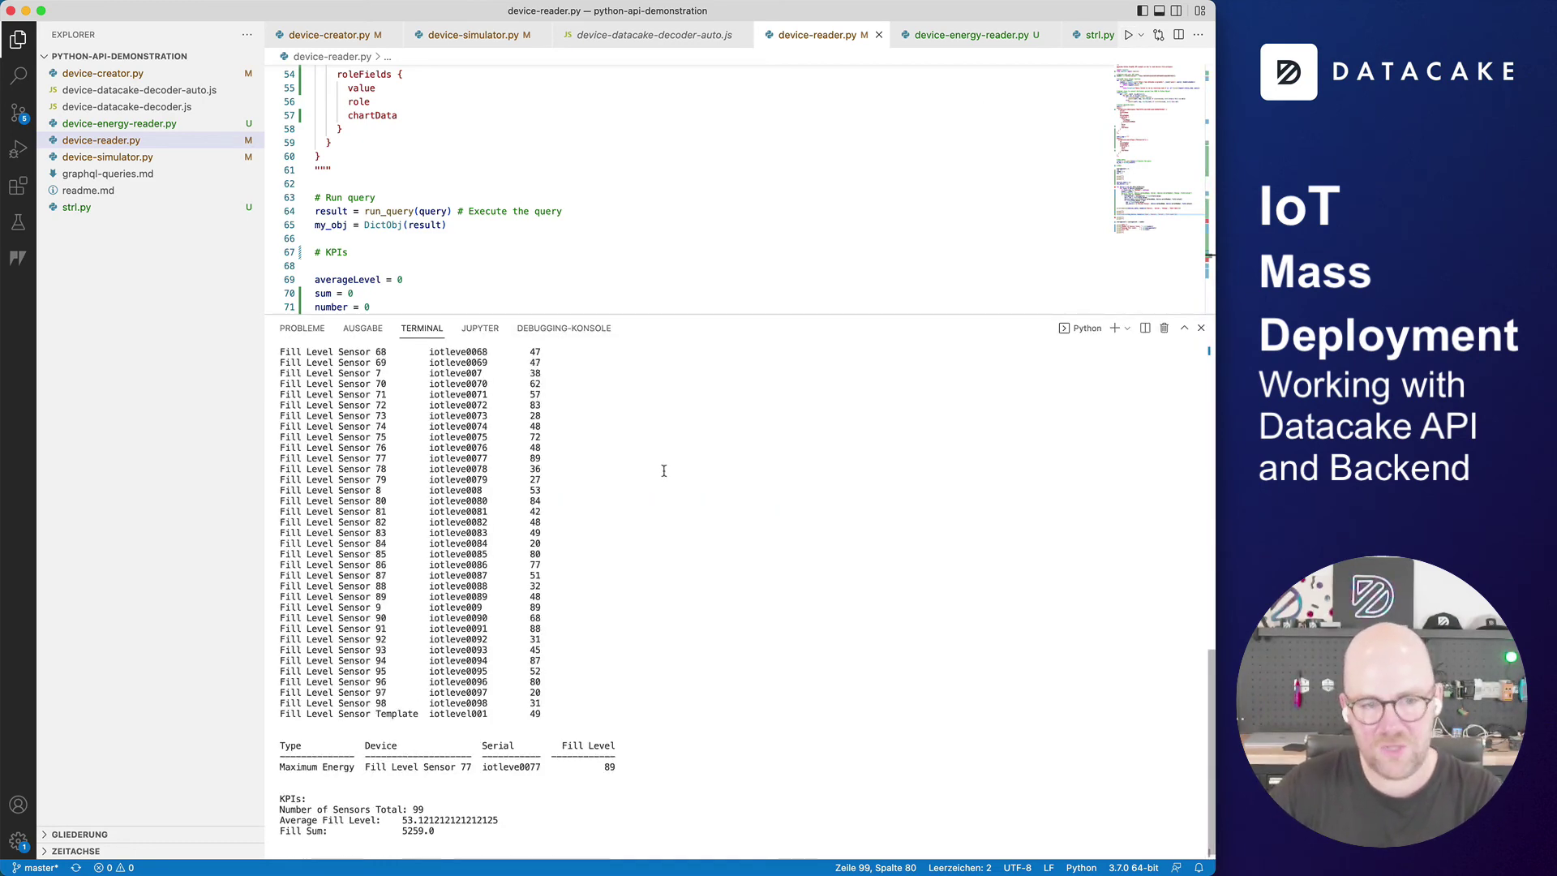
{"action": "scroll", "coordinate": [632, 472], "scroll_direction": "up", "scroll_amount": 1}
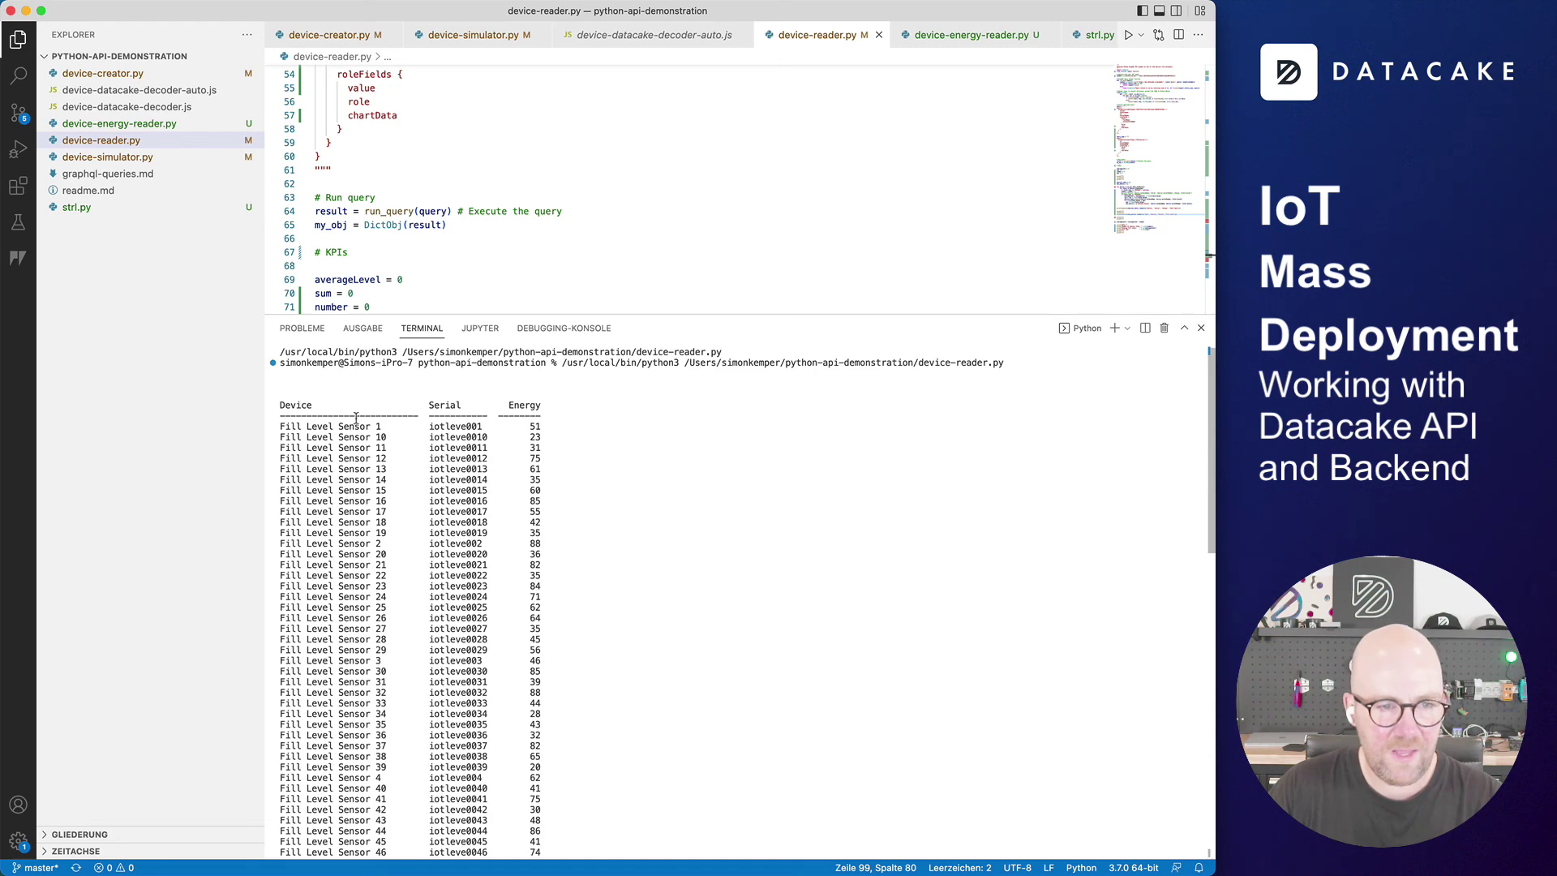
{"action": "scroll", "coordinate": [495, 443], "scroll_direction": "down", "scroll_amount": 5}
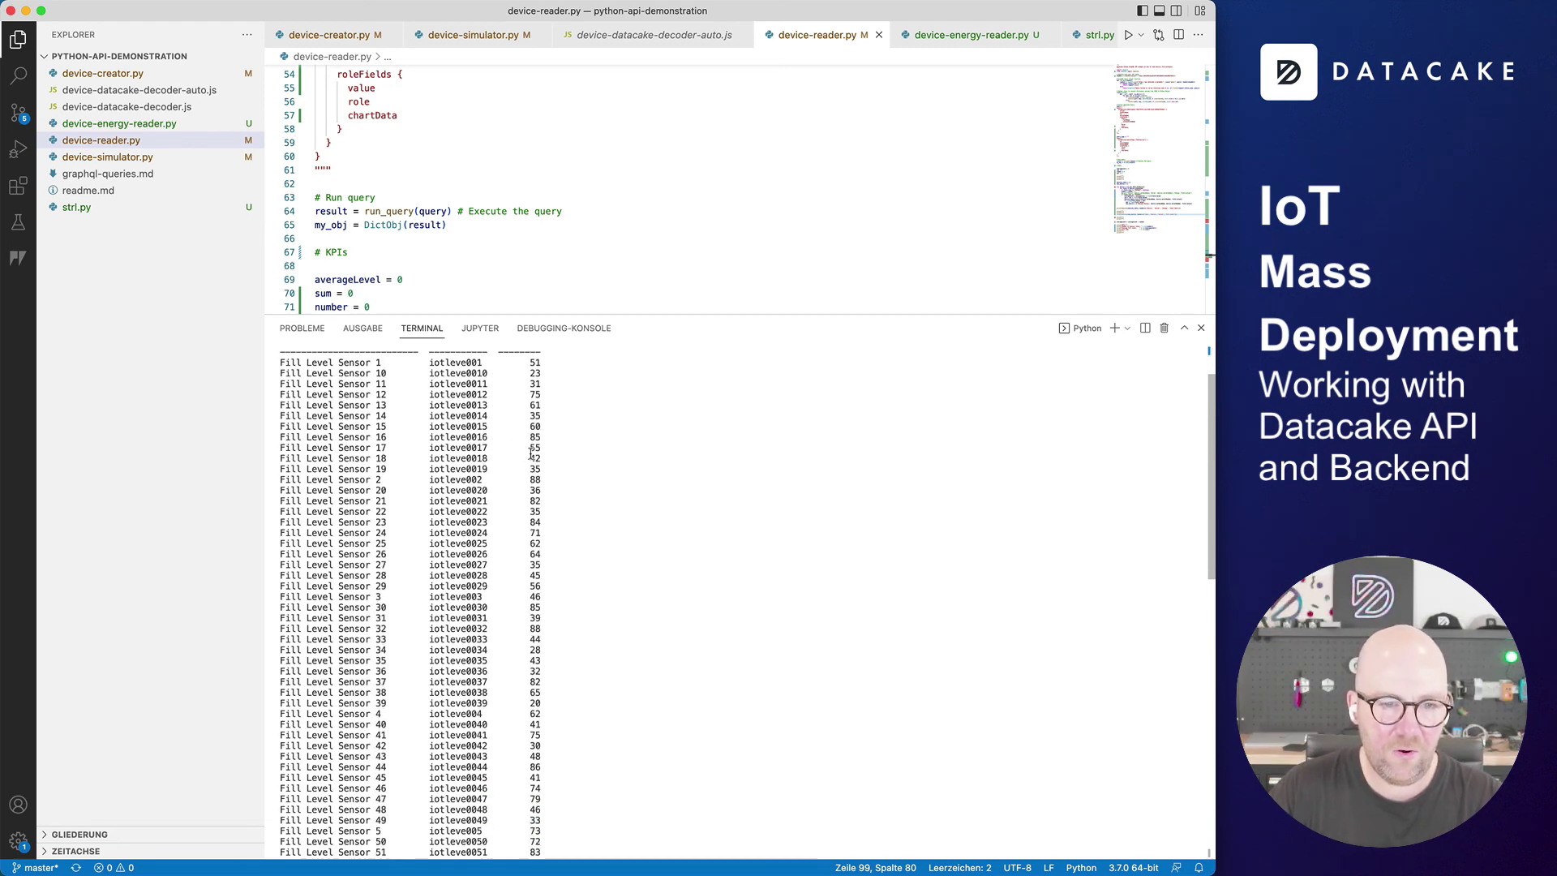
{"action": "scroll", "coordinate": [536, 455], "scroll_direction": "down", "scroll_amount": 10}
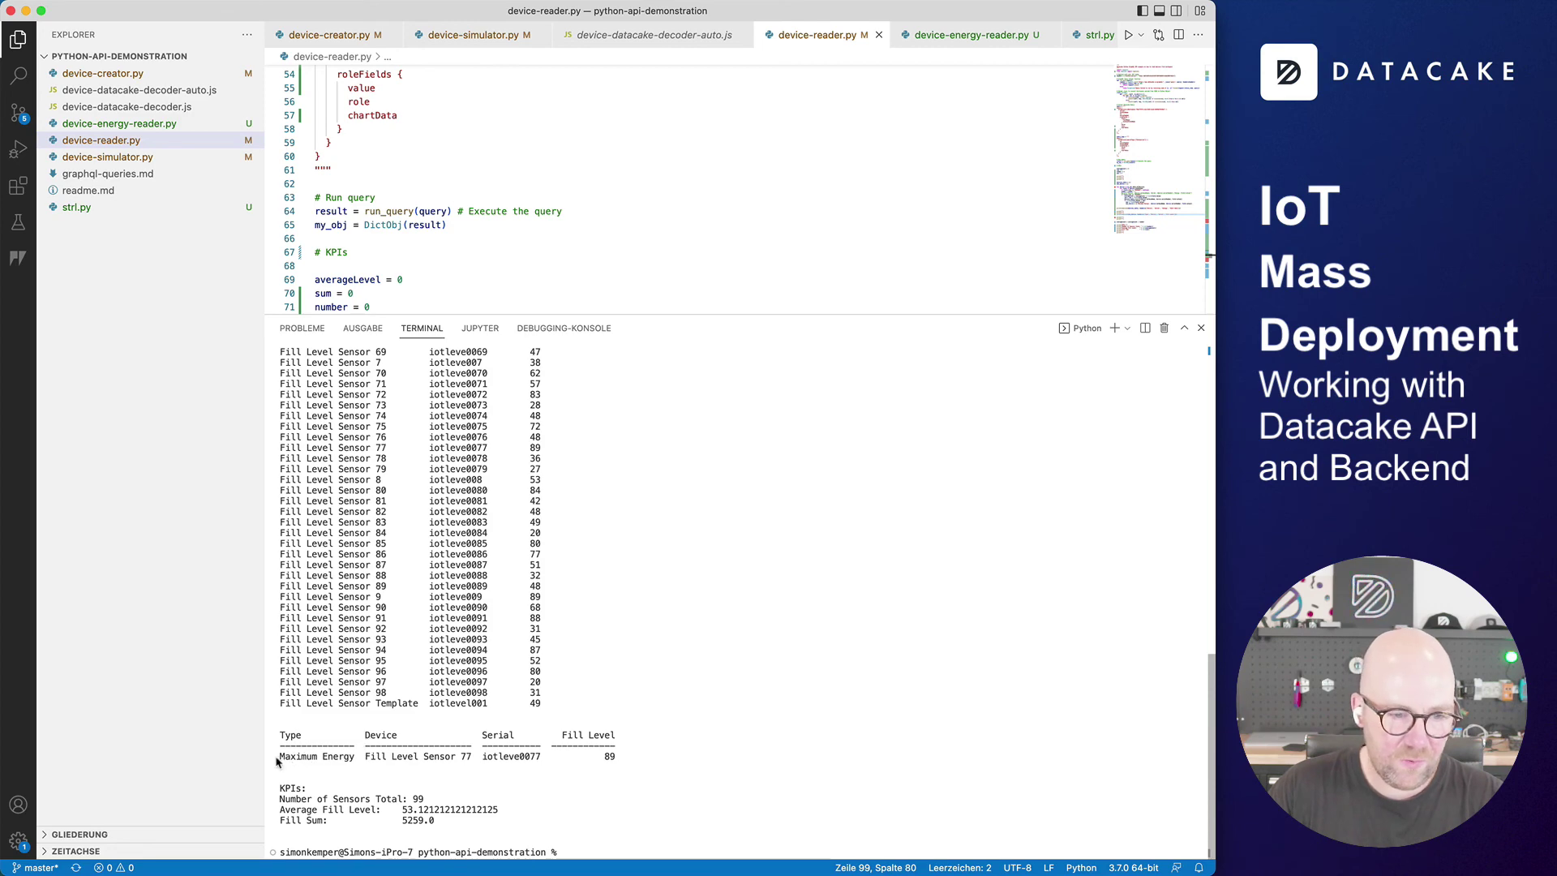
{"action": "scroll", "coordinate": [589, 717], "scroll_direction": "up", "scroll_amount": 5}
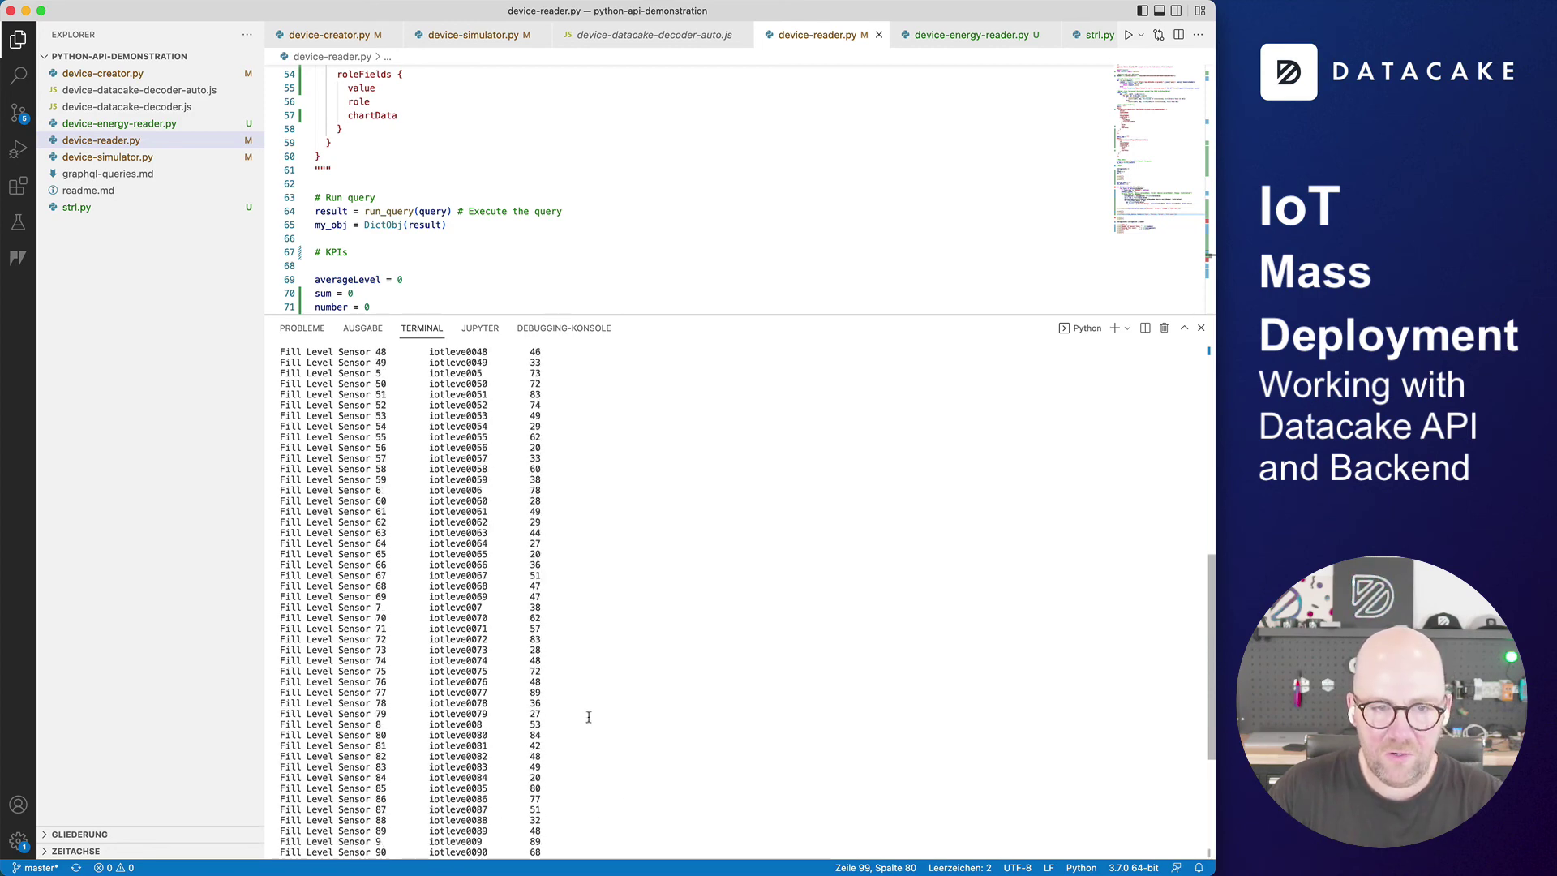
{"action": "left_click", "coordinate": [1201, 328]}
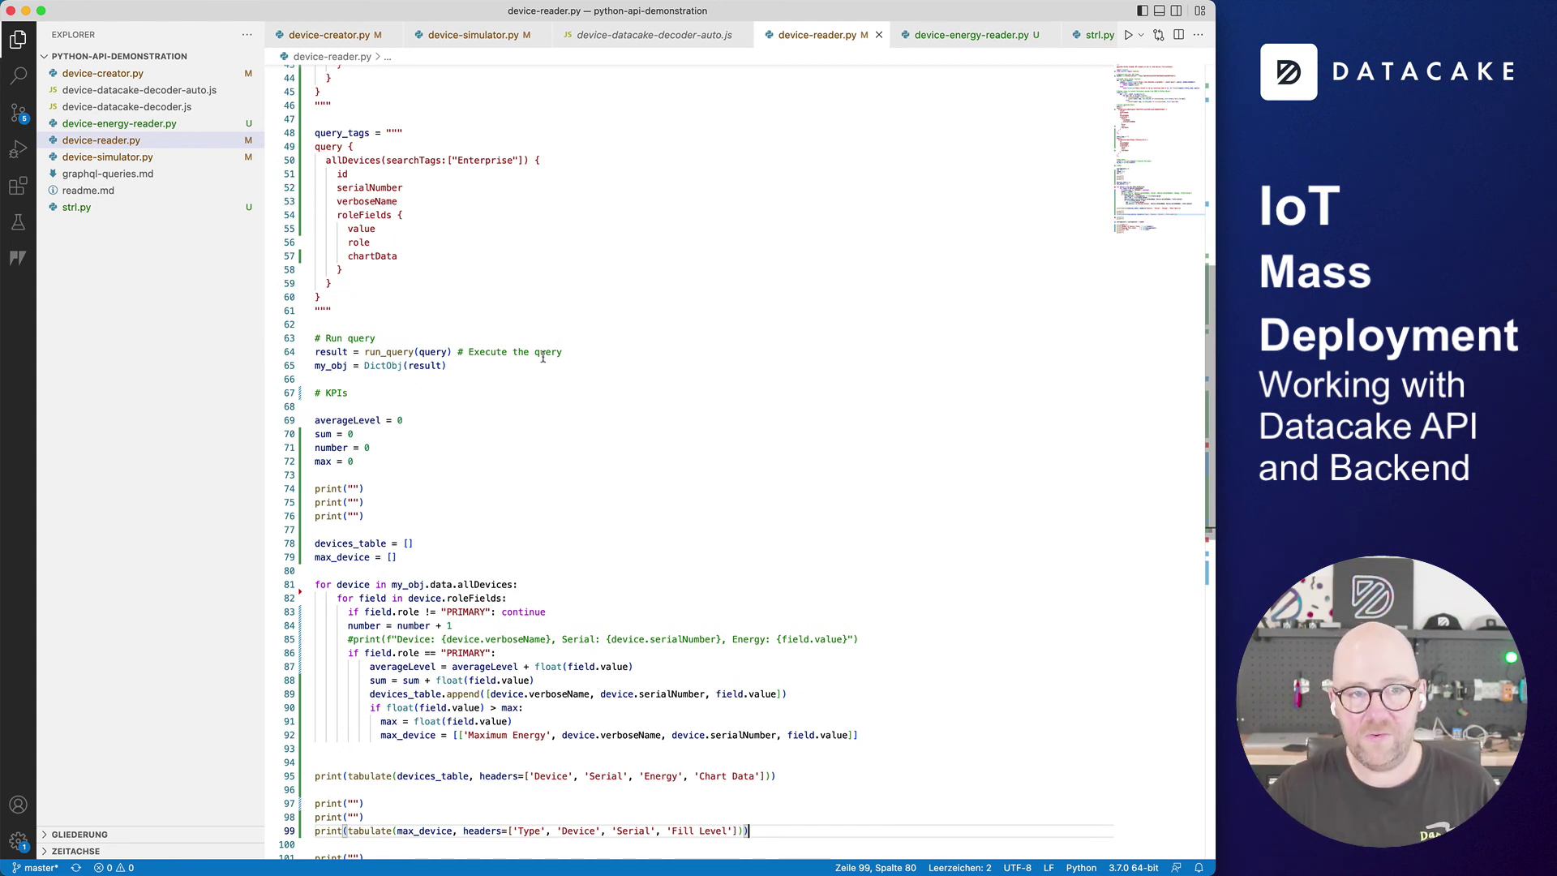
Zoom the Datacake map into the 13-device cluster and show Fill Level Sensor 7's summary: level 38, temperature 23,92
{"action": "key", "text": "super+Tab"}
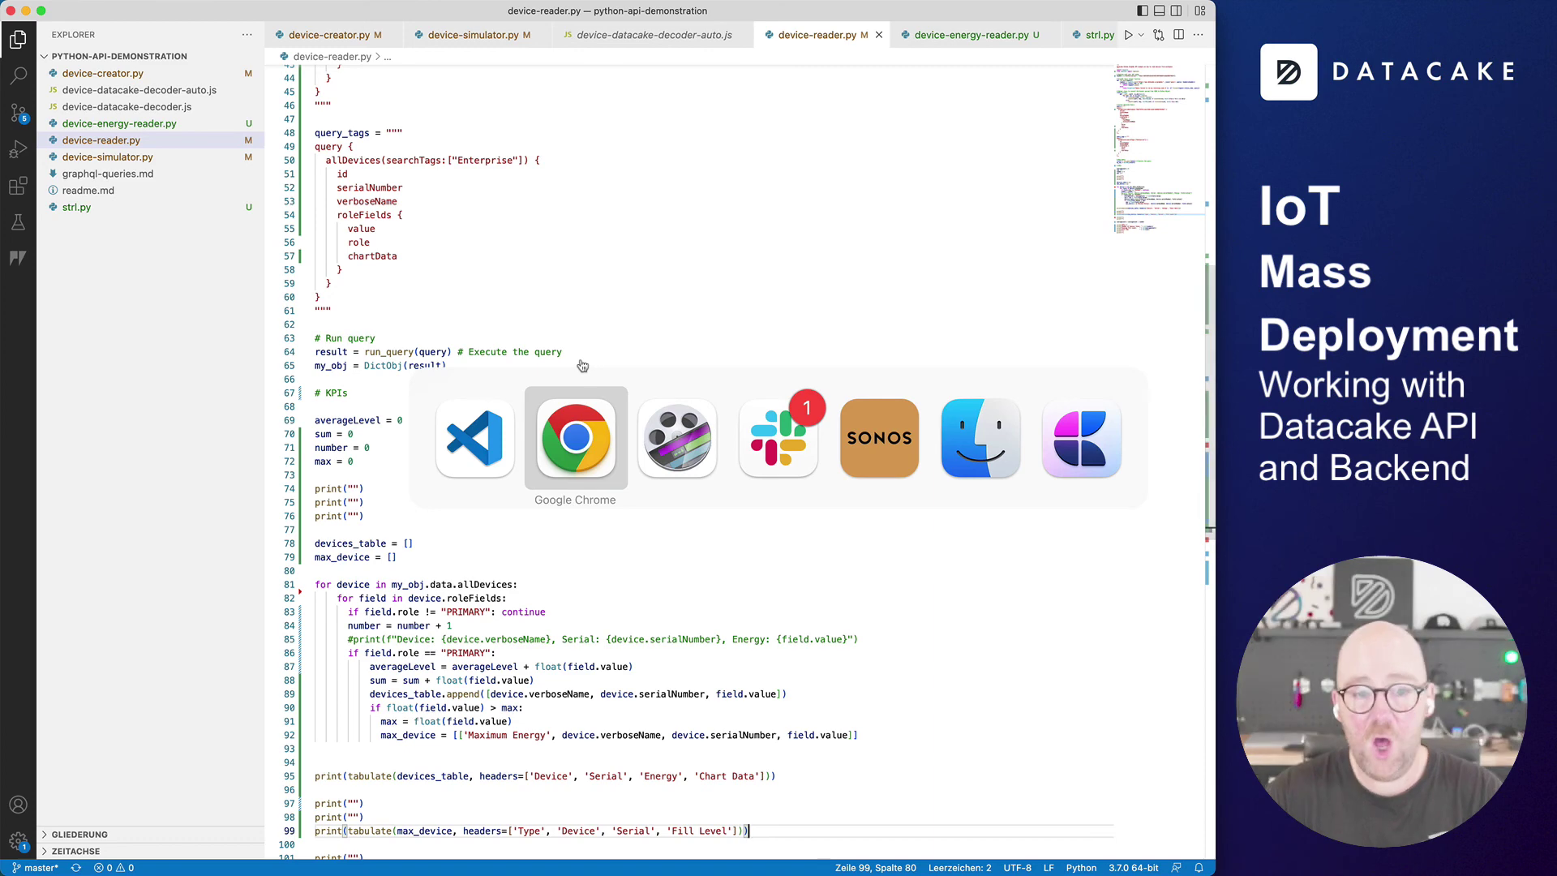
{"action": "left_click", "coordinate": [702, 633]}
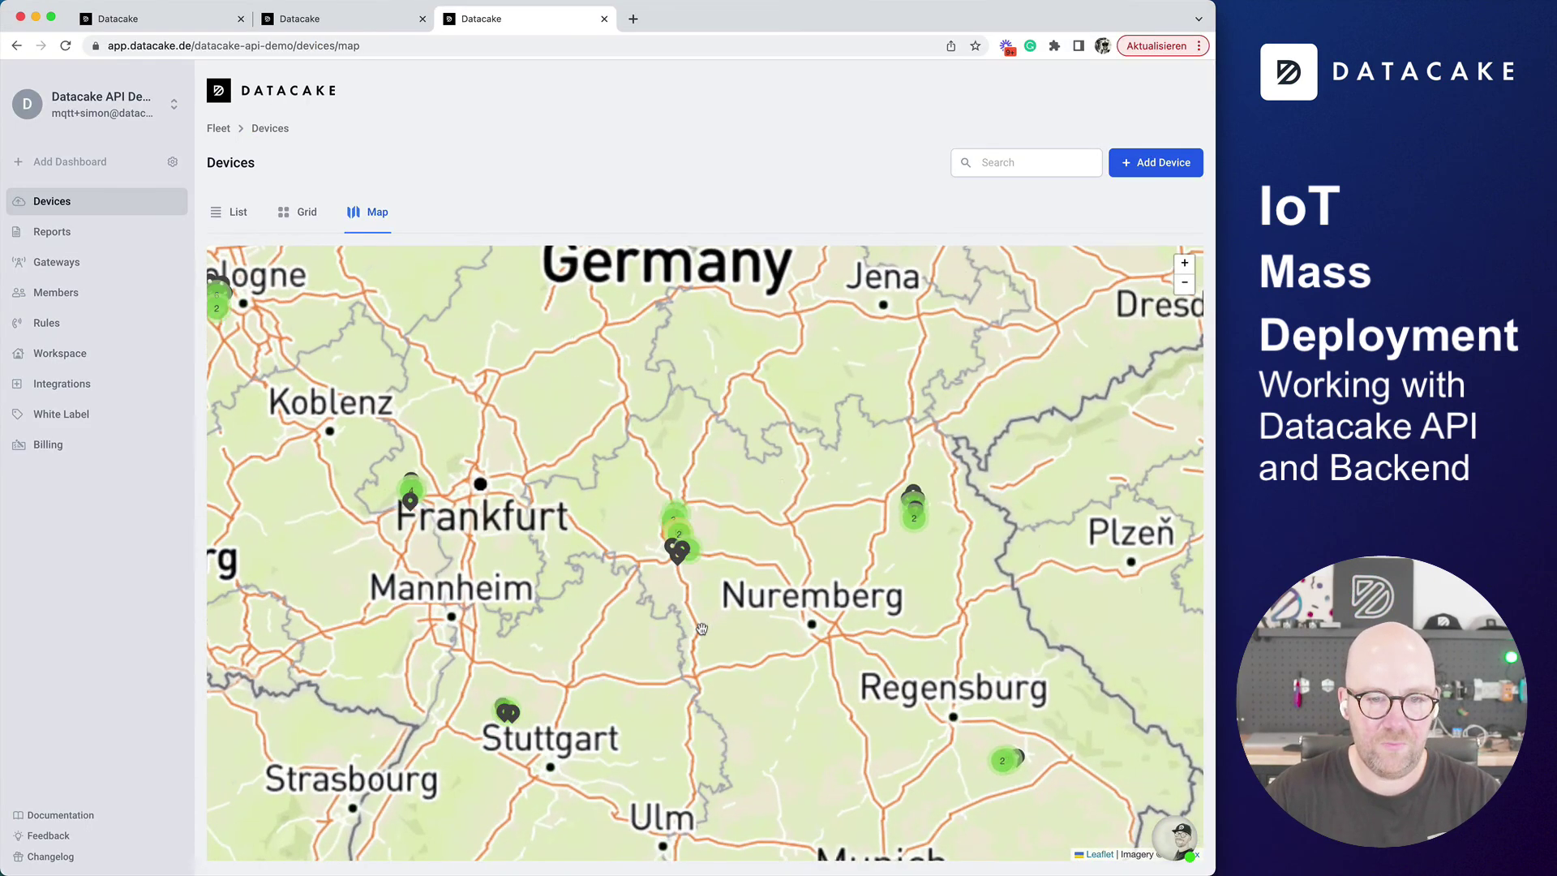
{"action": "left_click", "coordinate": [614, 695]}
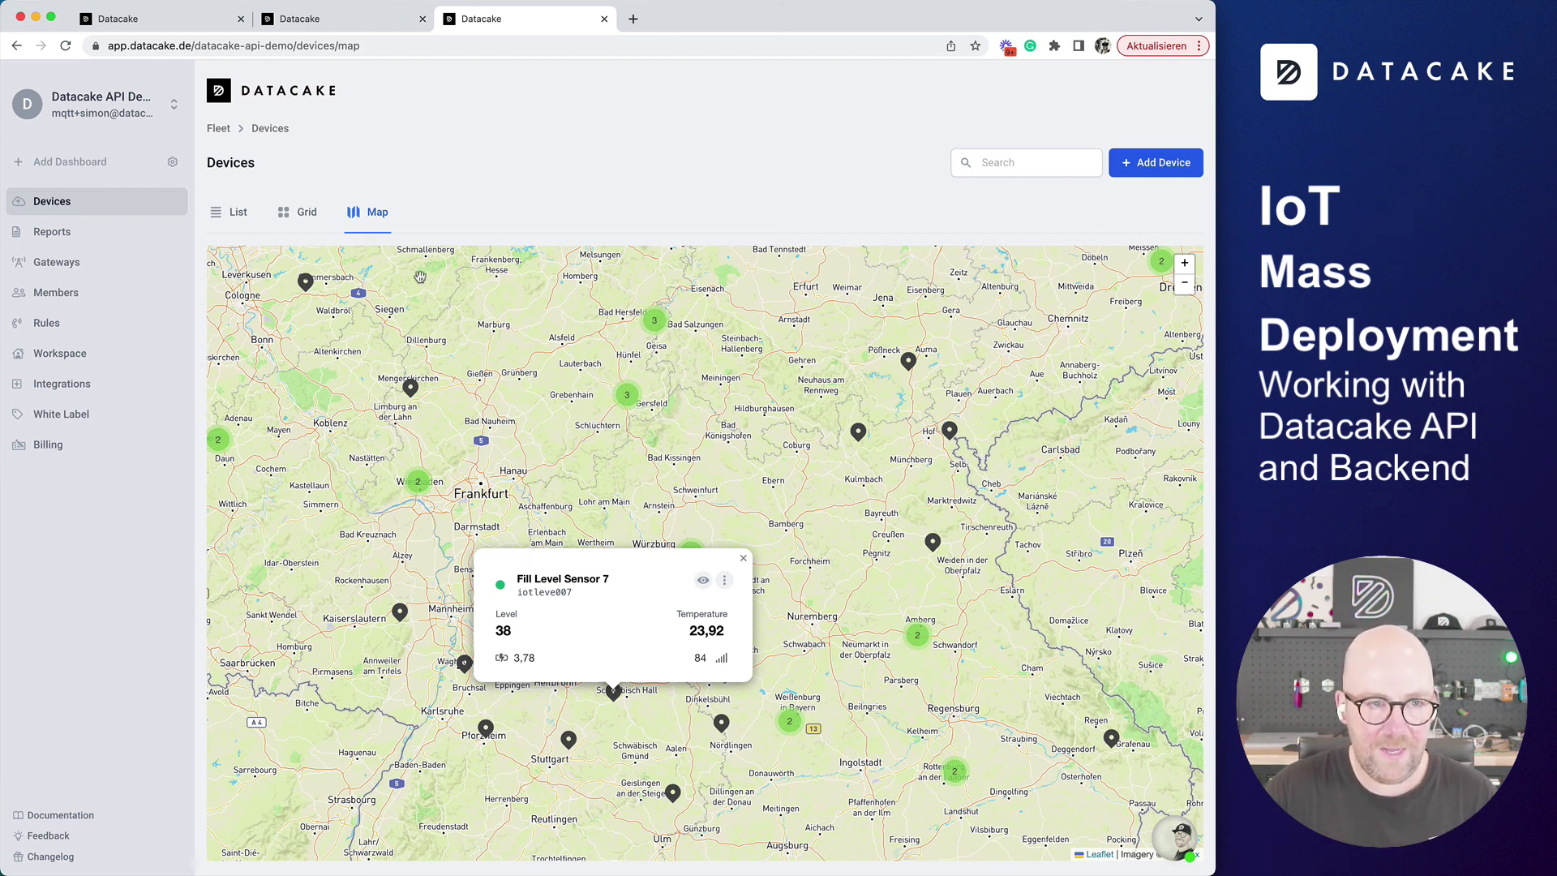
View Fill Level Sensor 7's full details, then switch the device overview from list to grid view
{"action": "left_click", "coordinate": [705, 581]}
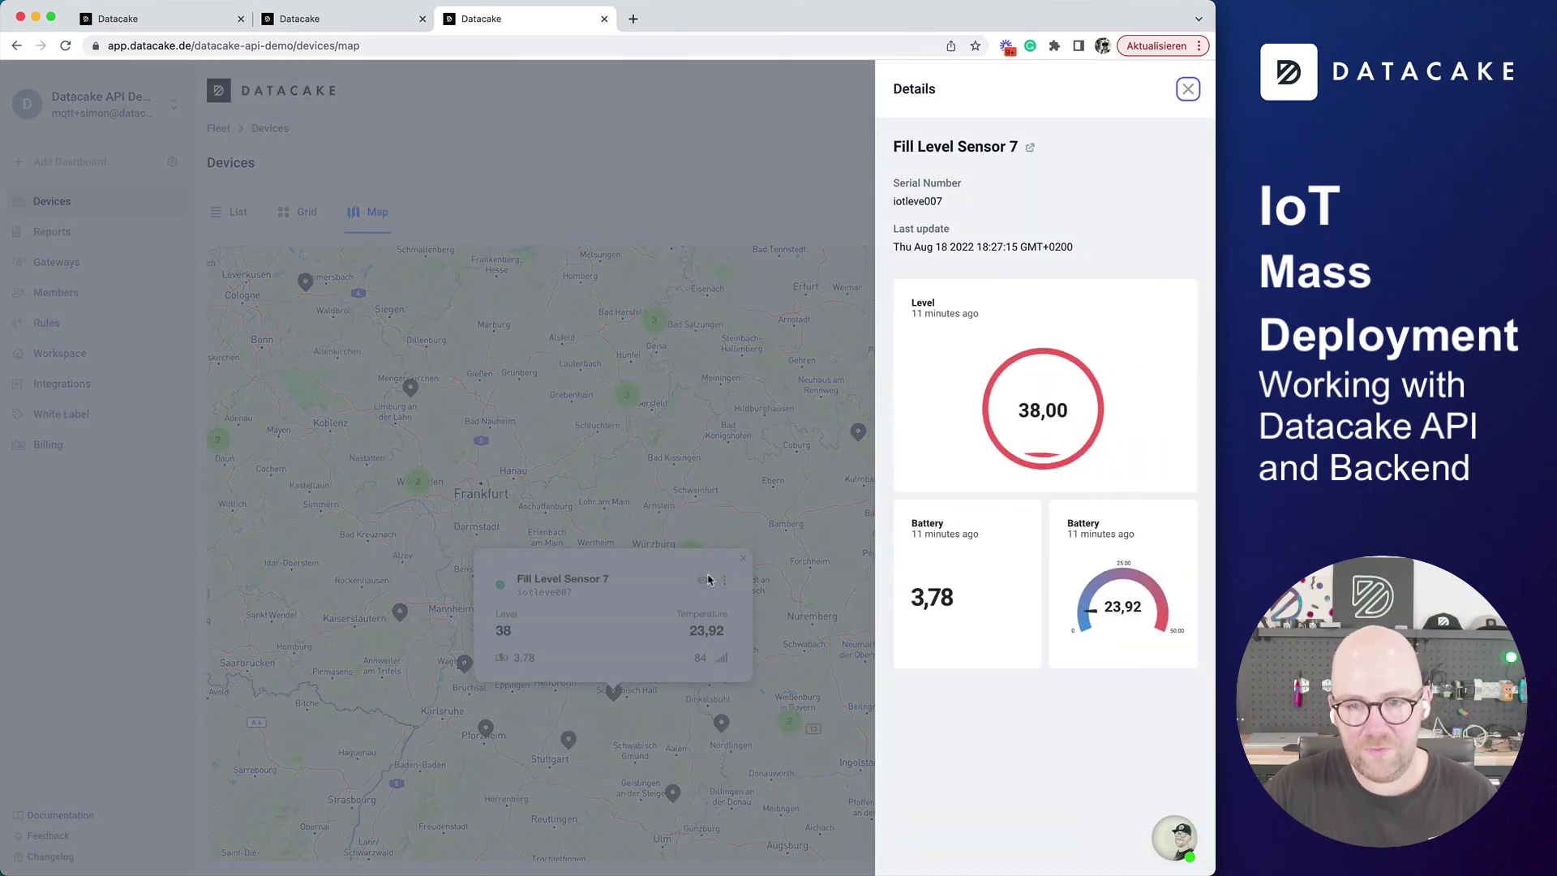
{"action": "left_click", "coordinate": [612, 251]}
{"action": "left_click", "coordinate": [228, 212]}
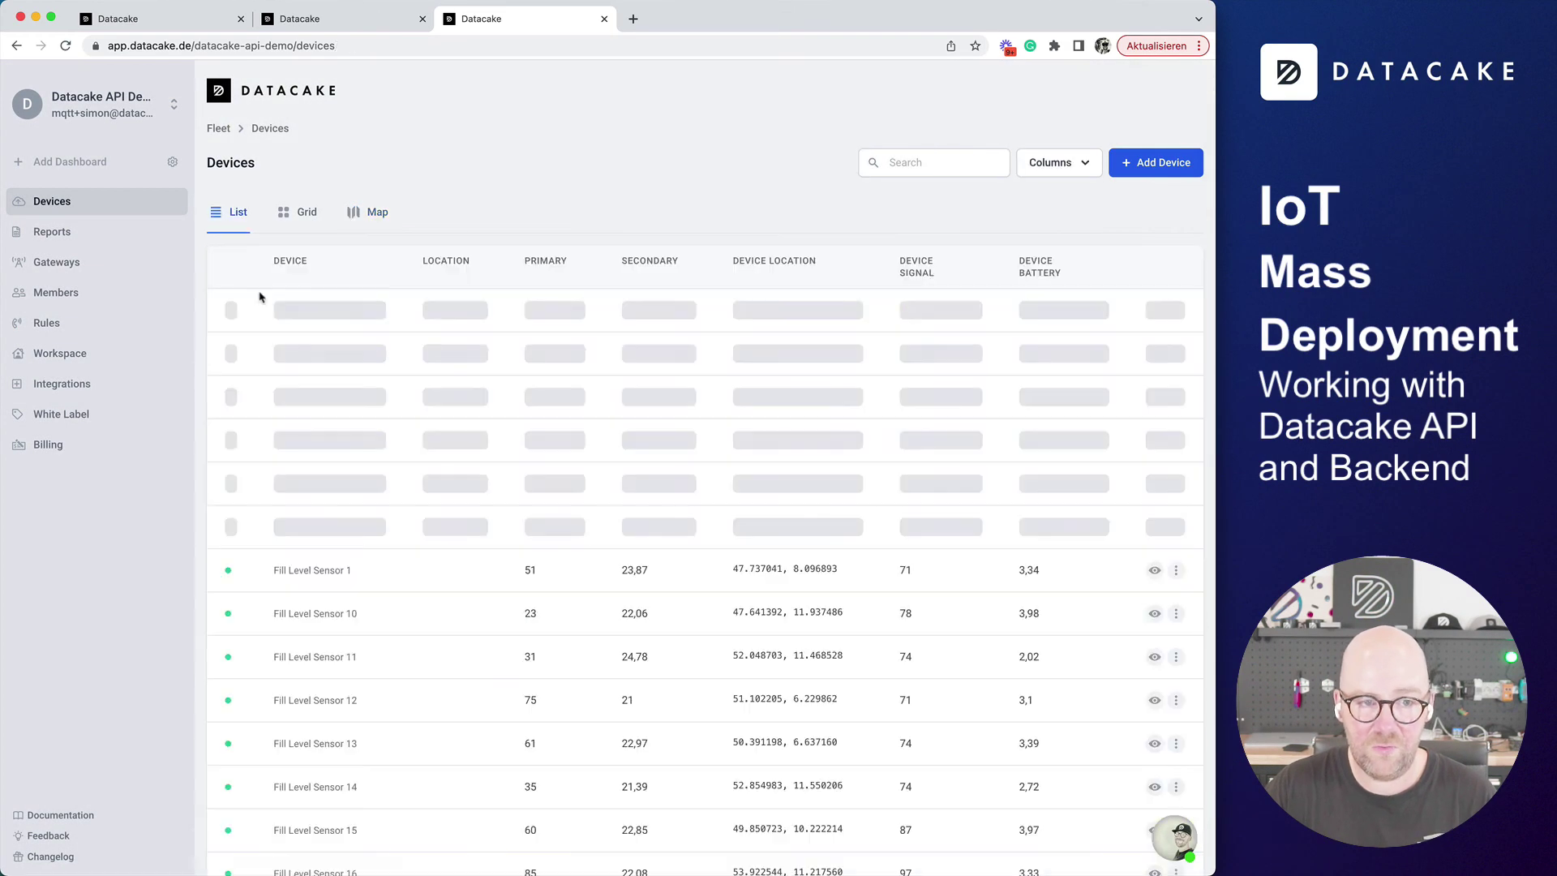
{"action": "left_click", "coordinate": [302, 212]}
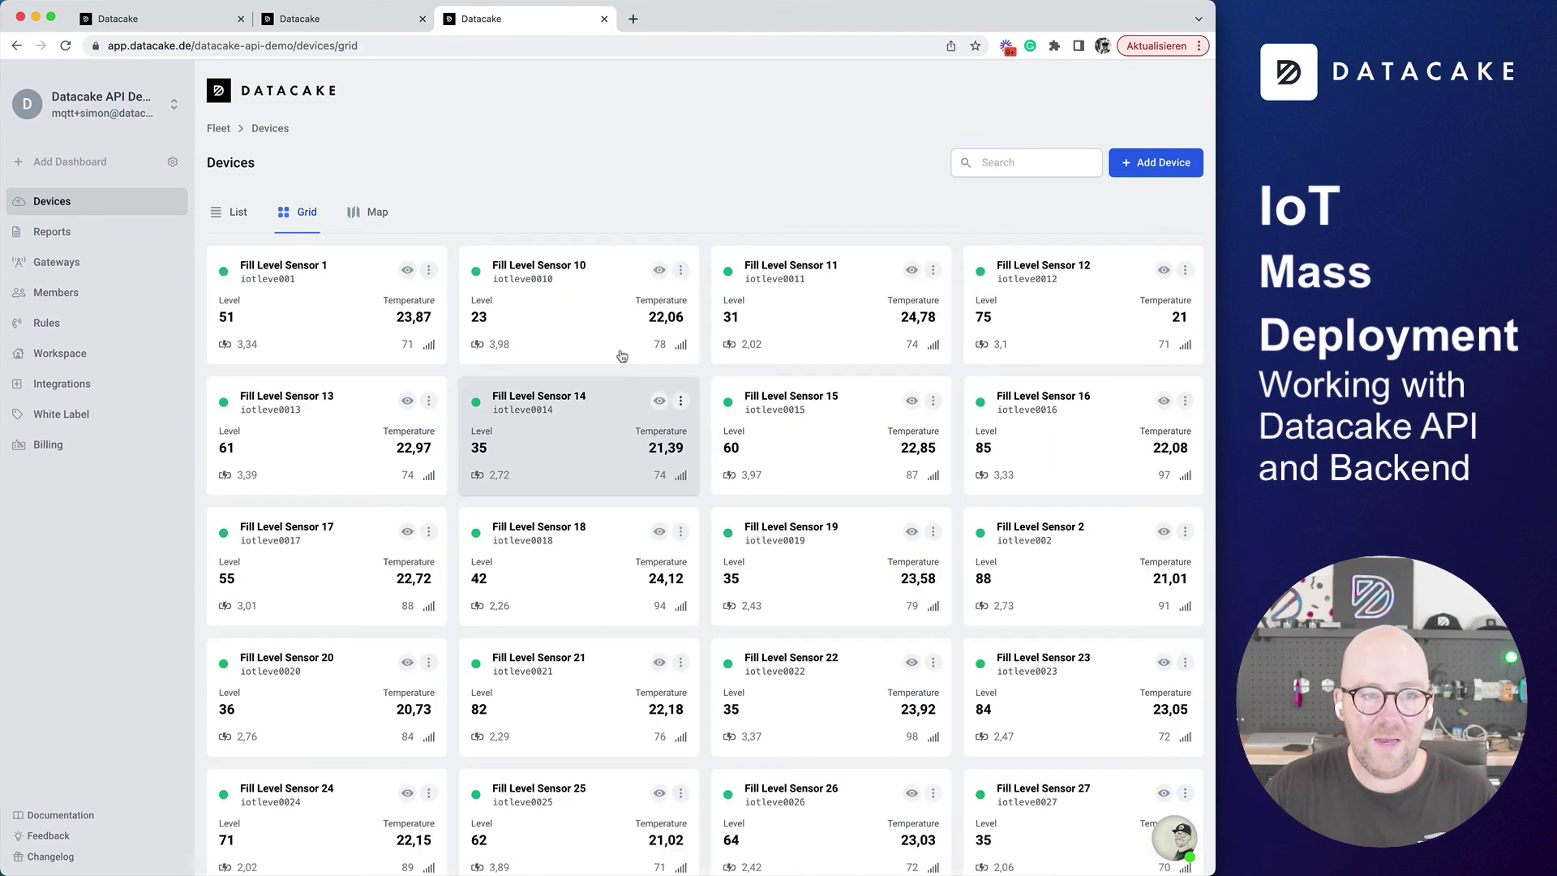
Inspect Fill Level Sensor 14's dashboard and configuration, then return to the Devices overview
{"action": "left_click", "coordinate": [568, 430]}
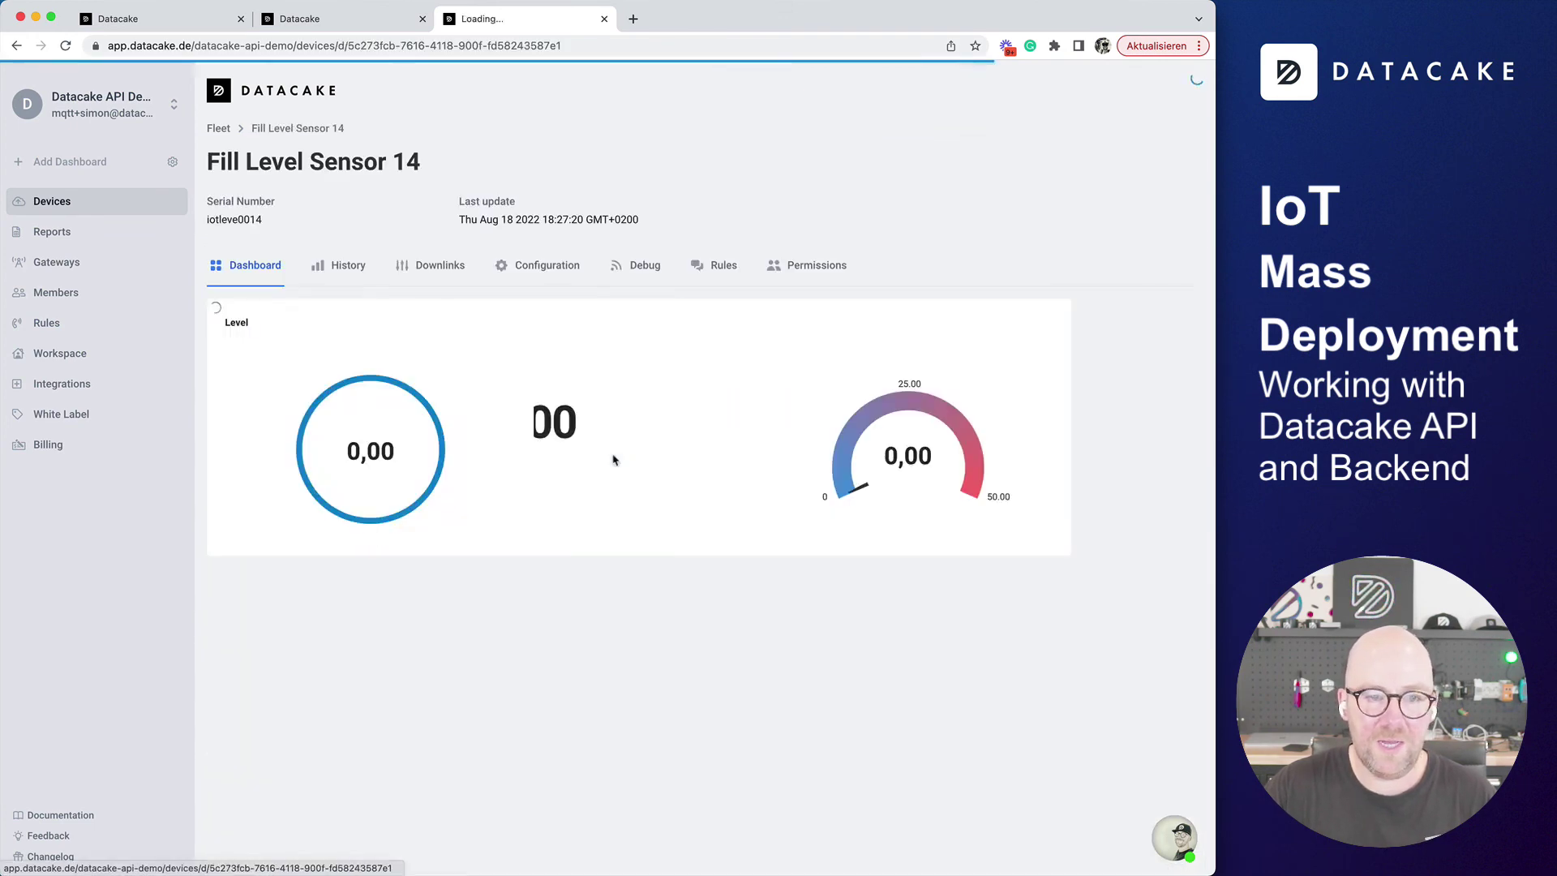
{"action": "left_click", "coordinate": [531, 271]}
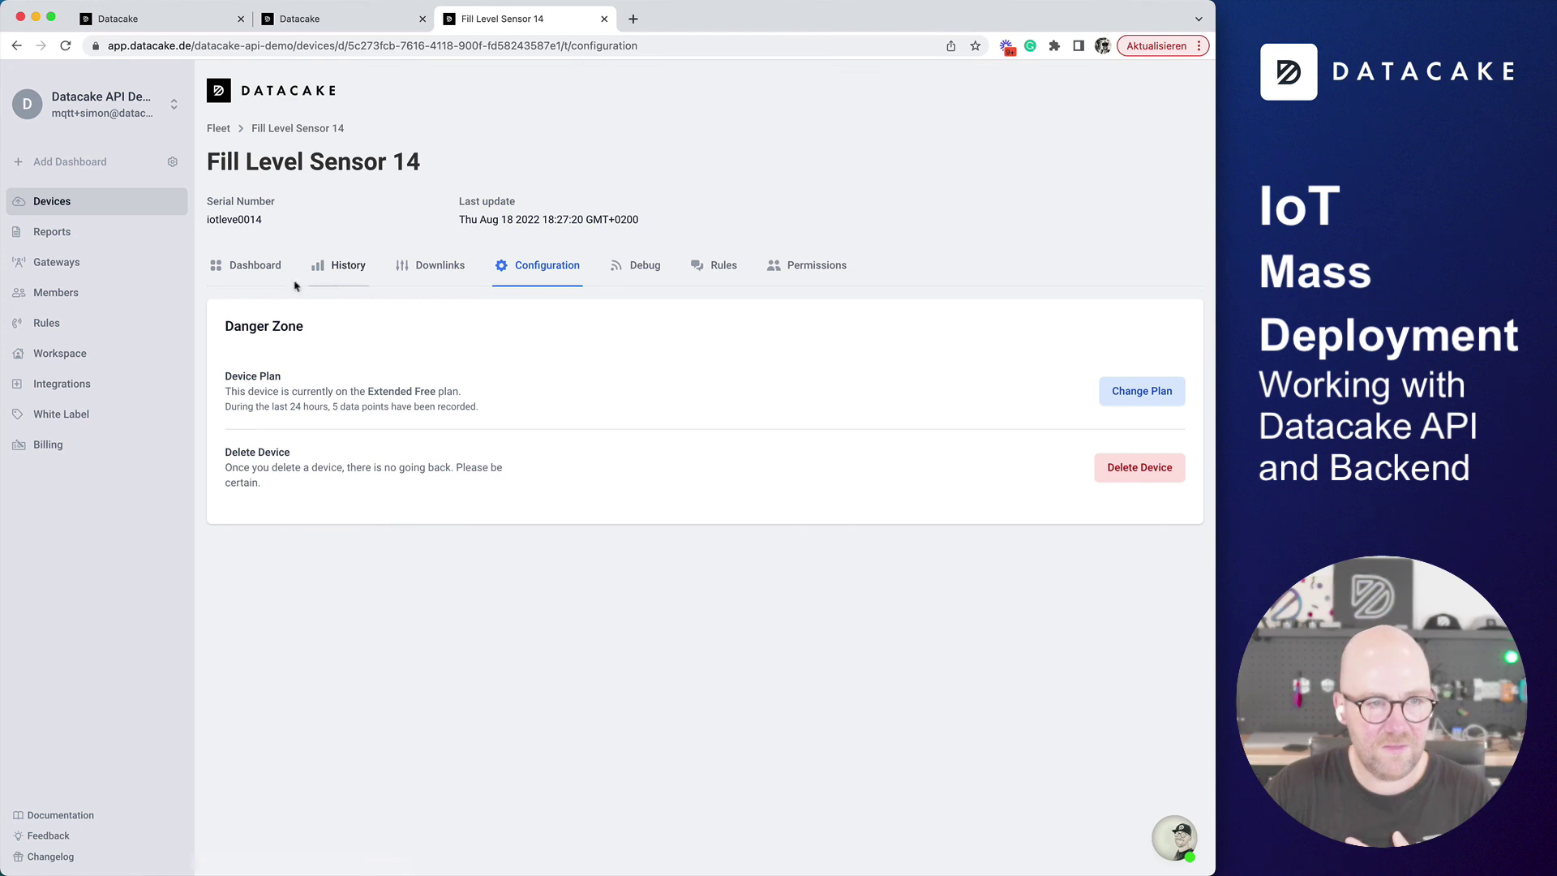
{"action": "left_click", "coordinate": [65, 206]}
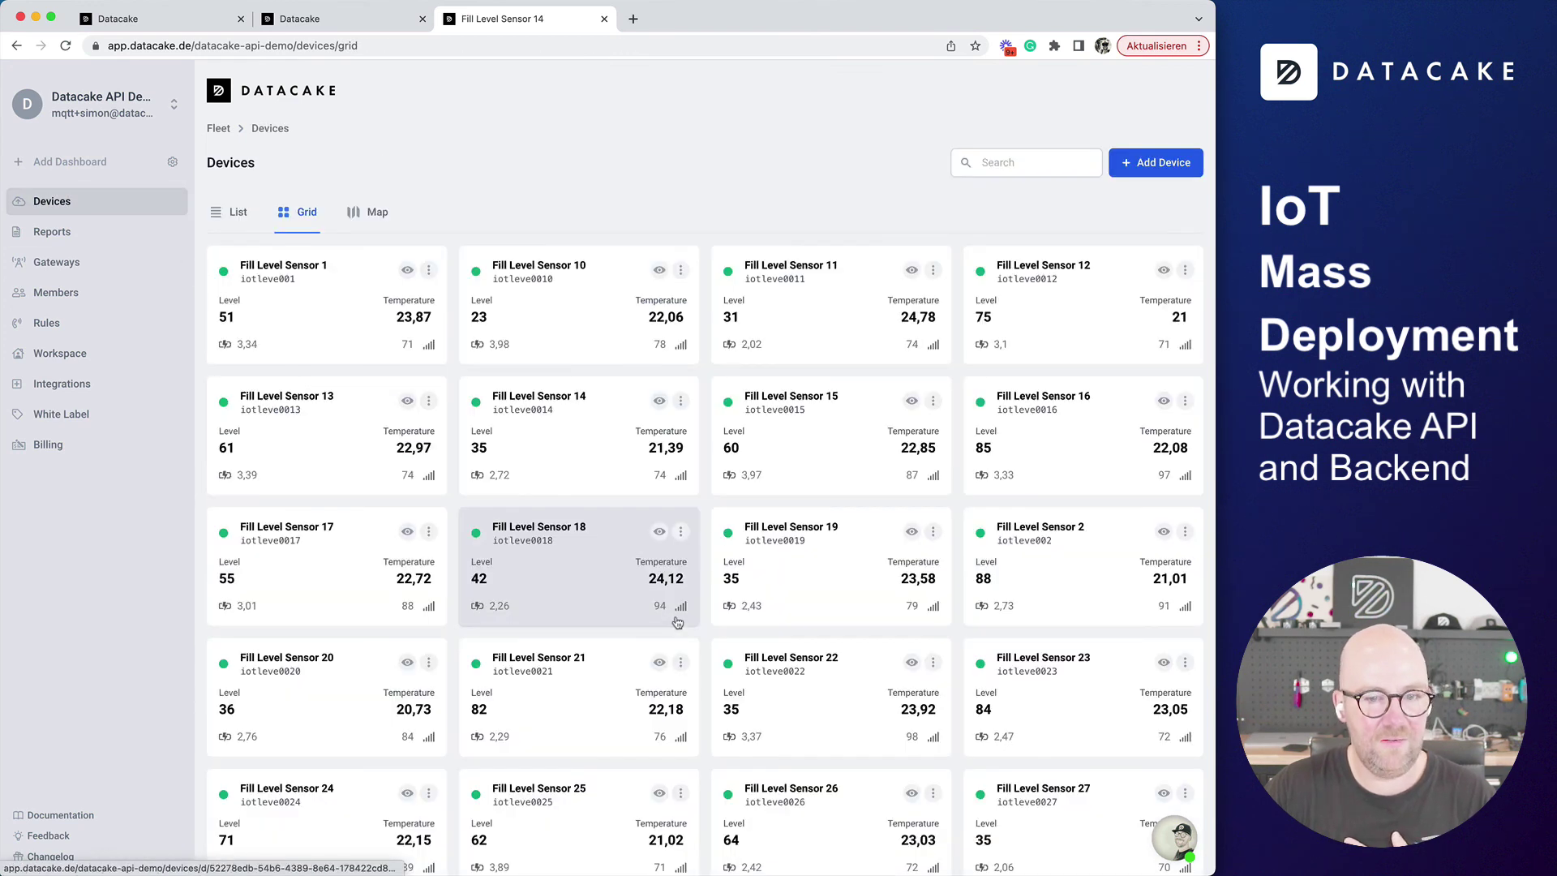